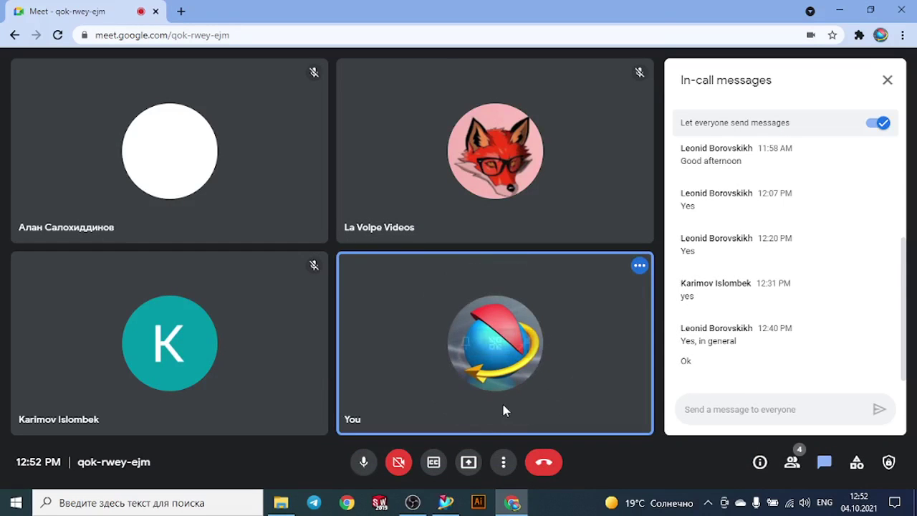
# Present the entire screen to everyone in the video call and hide the sharing notice.
pyautogui.click(469, 462)
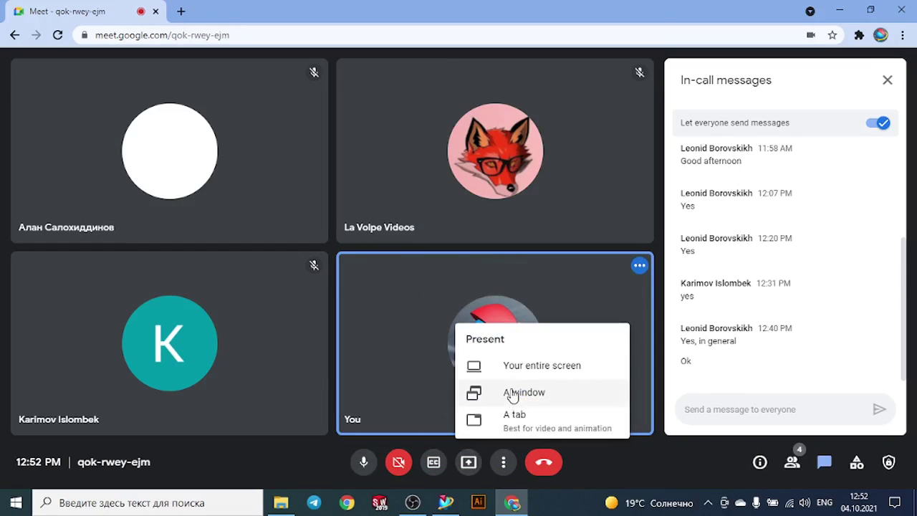
pyautogui.click(514, 365)
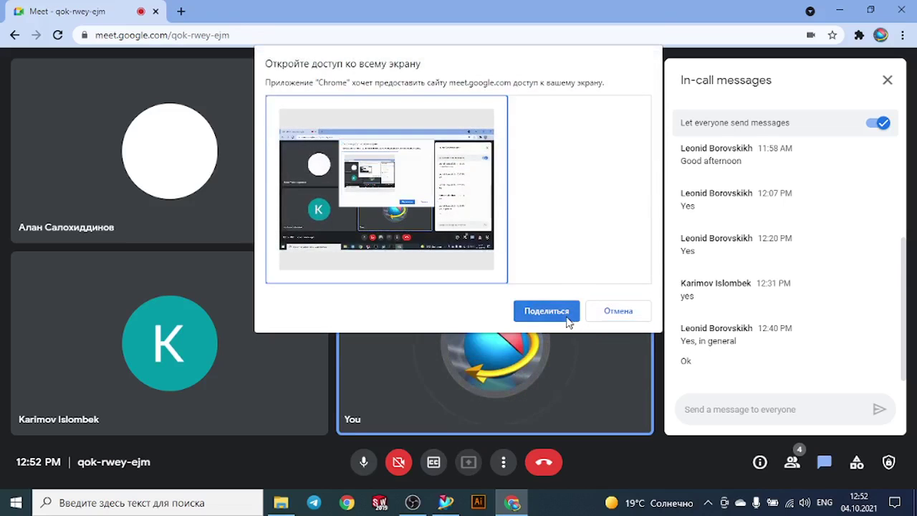
pyautogui.click(570, 320)
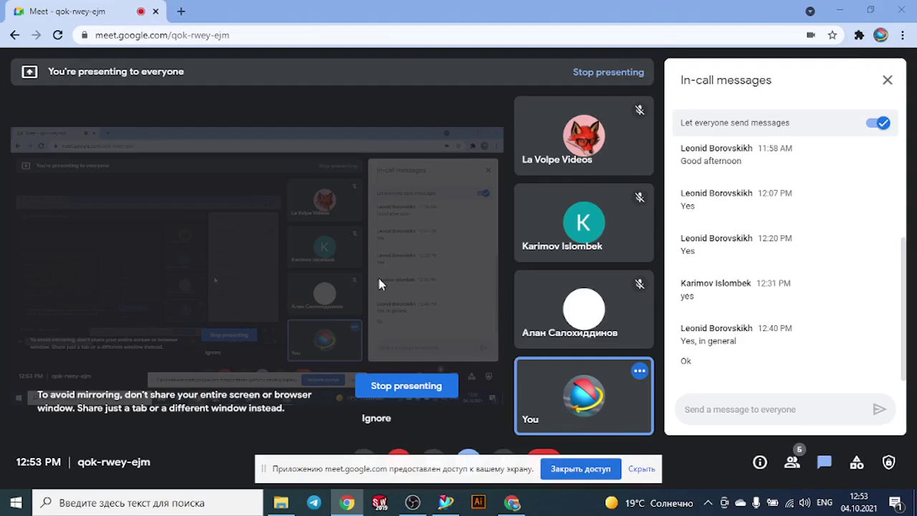
pyautogui.click(641, 469)
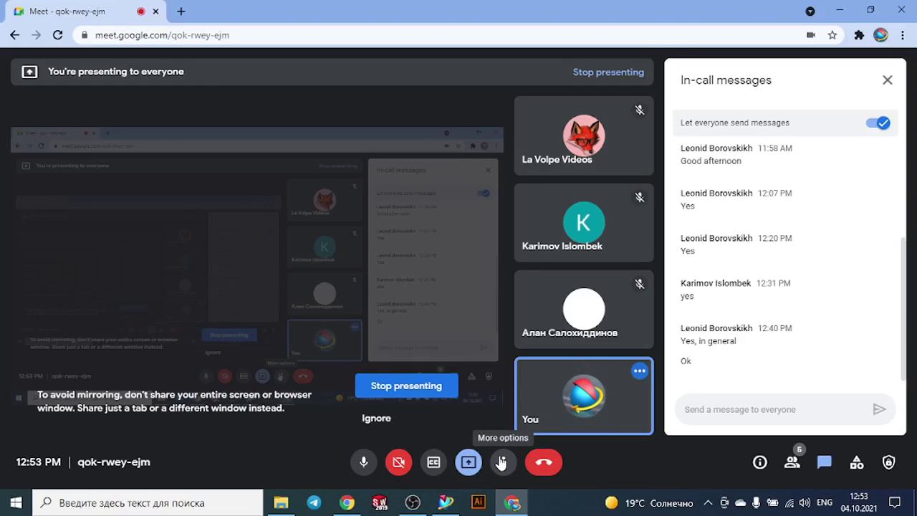
# Switch to NX and examine the finished mouse model from several sides, including its side surfaces and top recess.
pyautogui.click(446, 502)
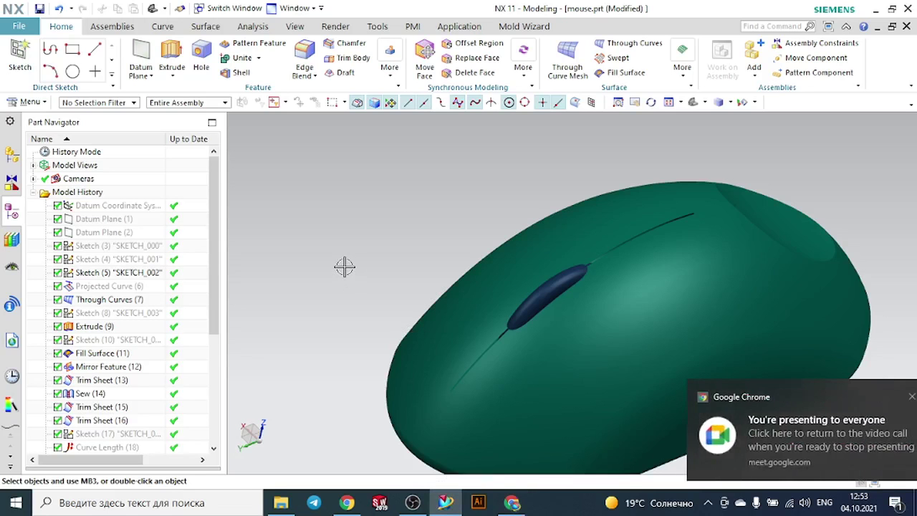
pyautogui.scroll(-2, 347, 263)
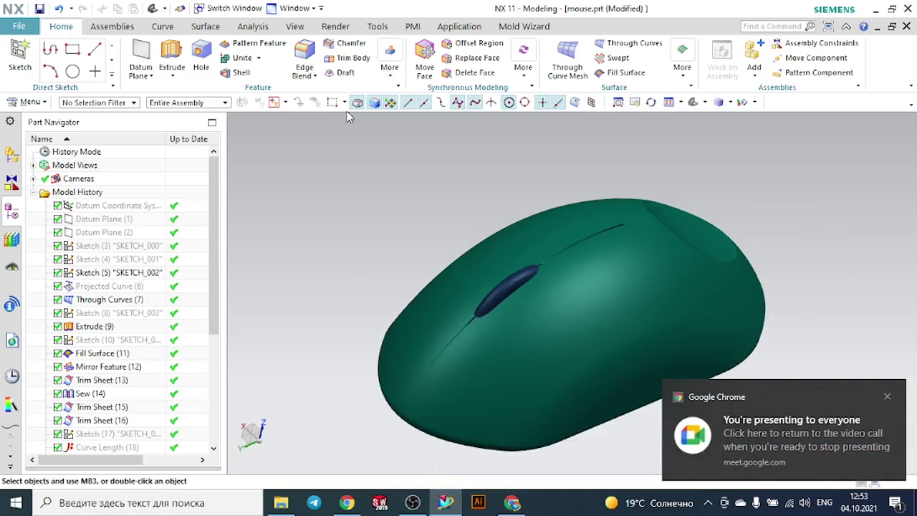
pyautogui.click(212, 29)
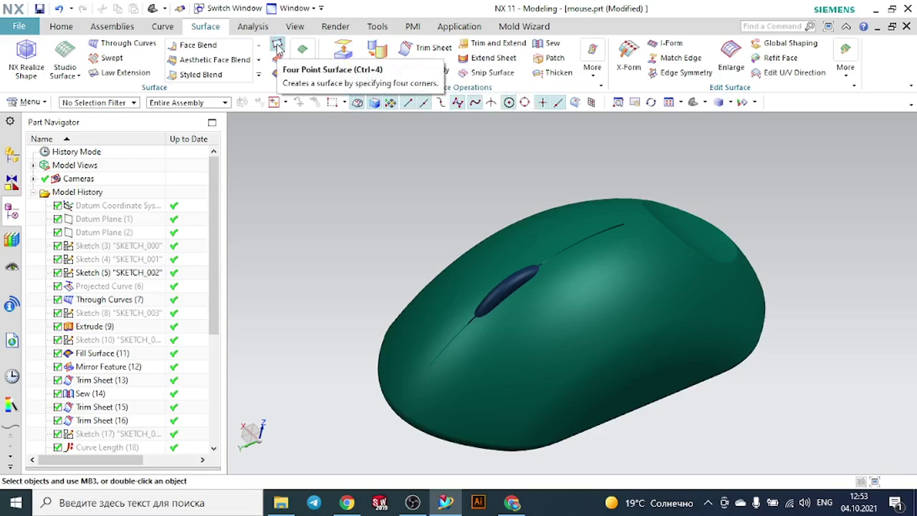
pyautogui.click(693, 102)
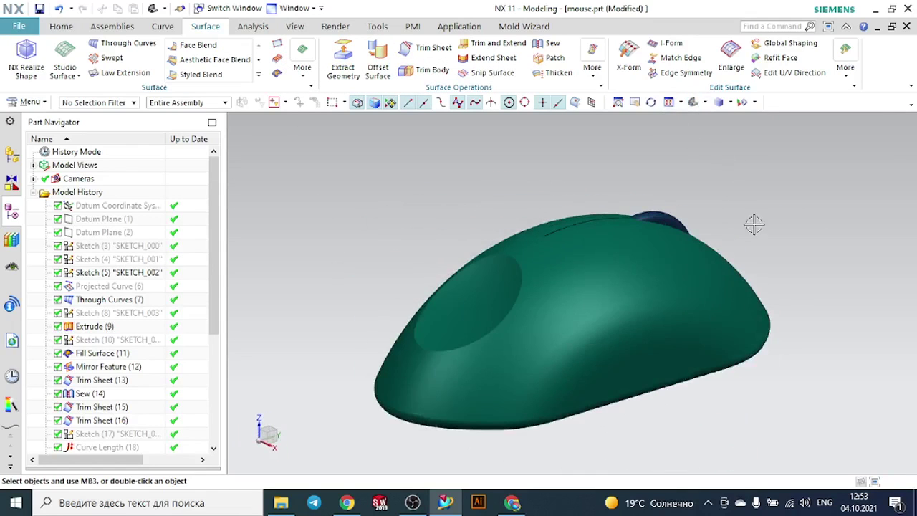
pyautogui.moveTo(754, 224); pyautogui.dragTo(636, 308, button='middle')
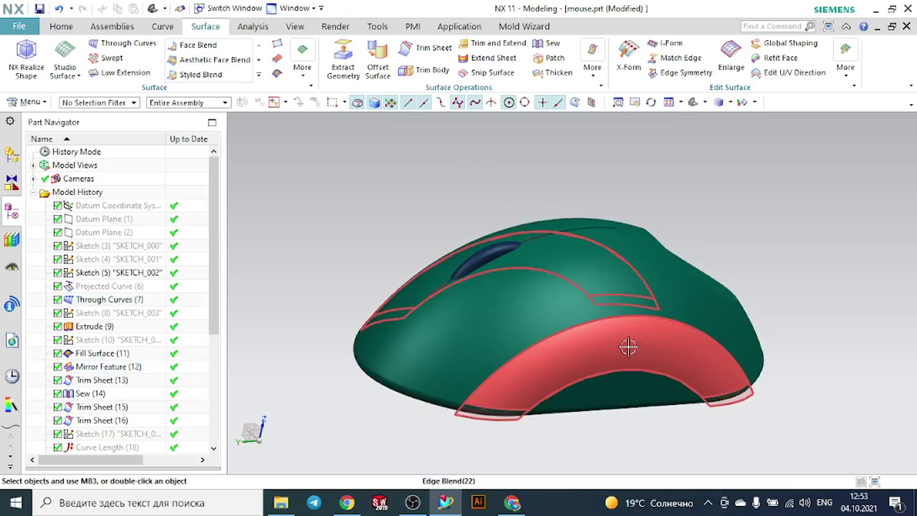
pyautogui.moveTo(749, 262); pyautogui.dragTo(794, 265, button='middle')
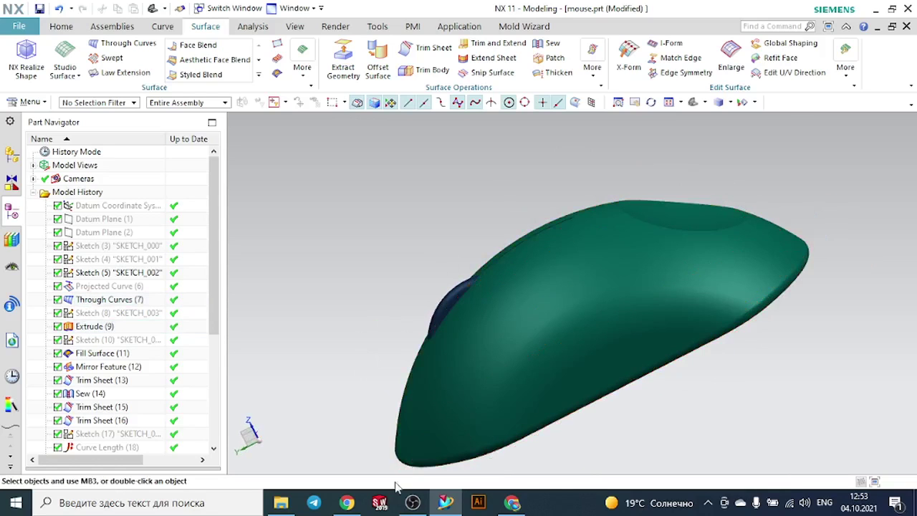
# Hide the screen-sharing notice from the call window, return to NX and dismiss the presenting notification.
pyautogui.click(349, 506)
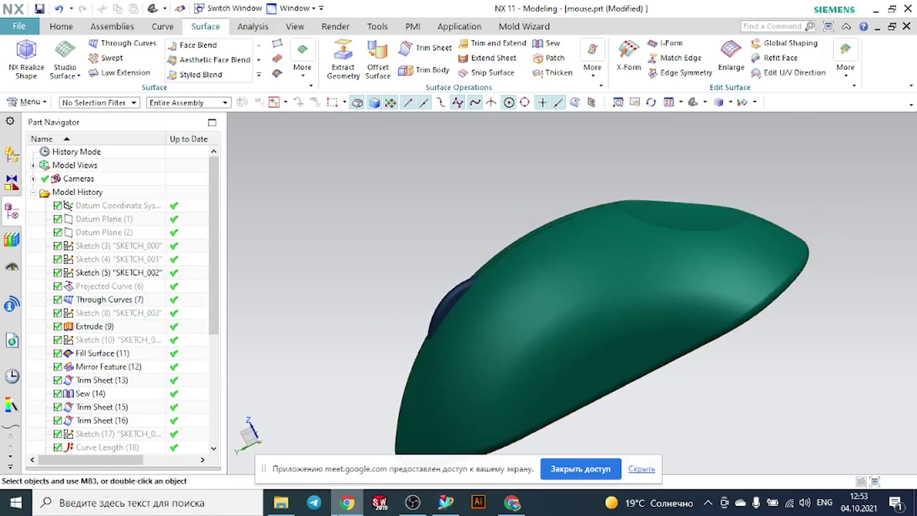
pyautogui.click(525, 507)
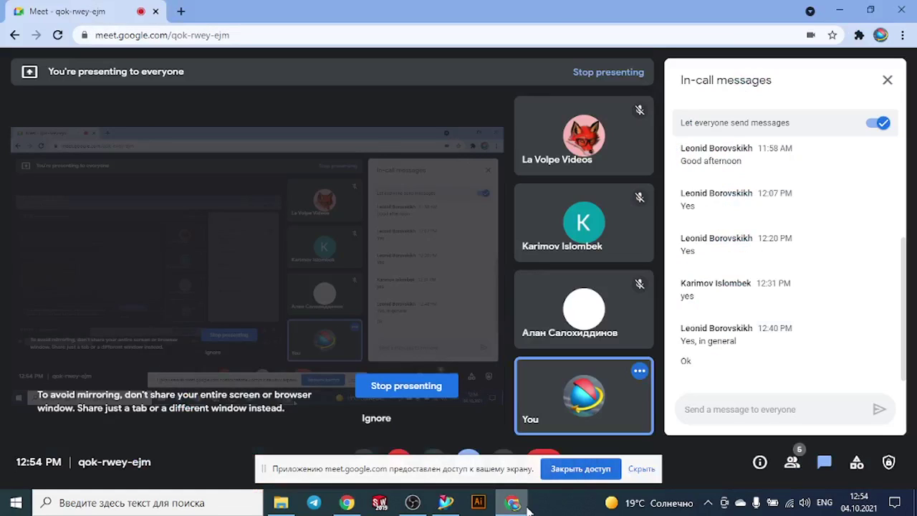
pyautogui.click(642, 468)
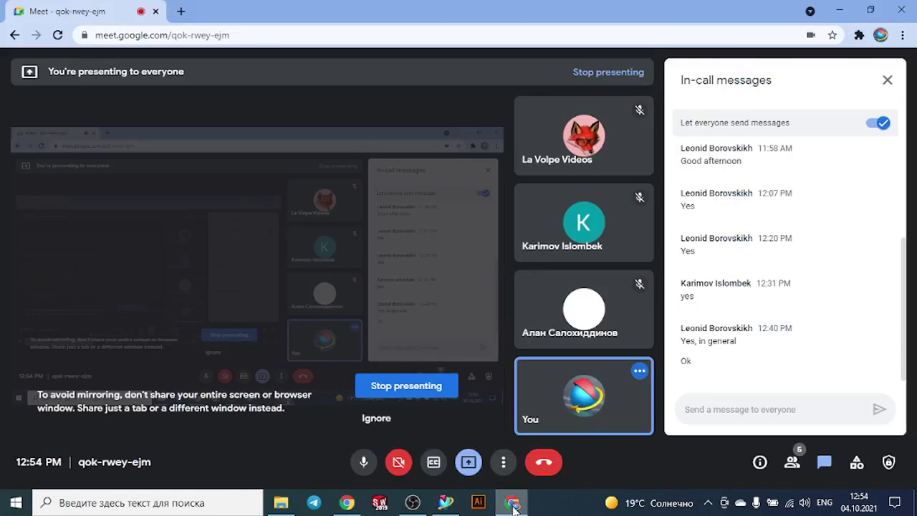
pyautogui.click(512, 502)
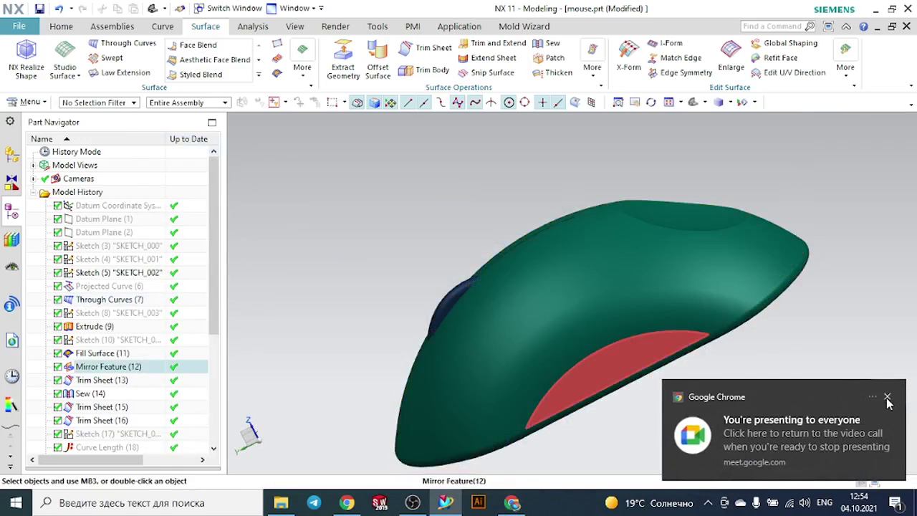
pyautogui.click(887, 399)
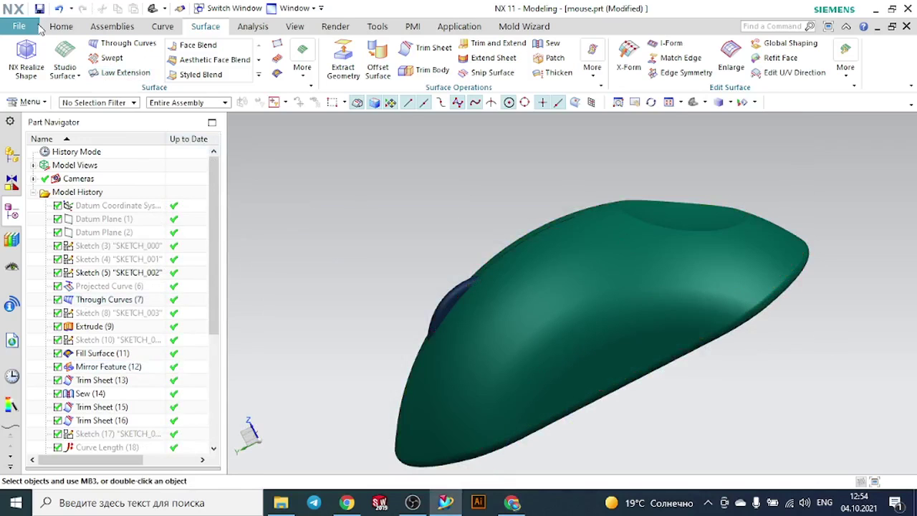
# Create a new part model1.prt from the Model template in millimetres.
pyautogui.click(20, 26)
pyautogui.click(19, 27)
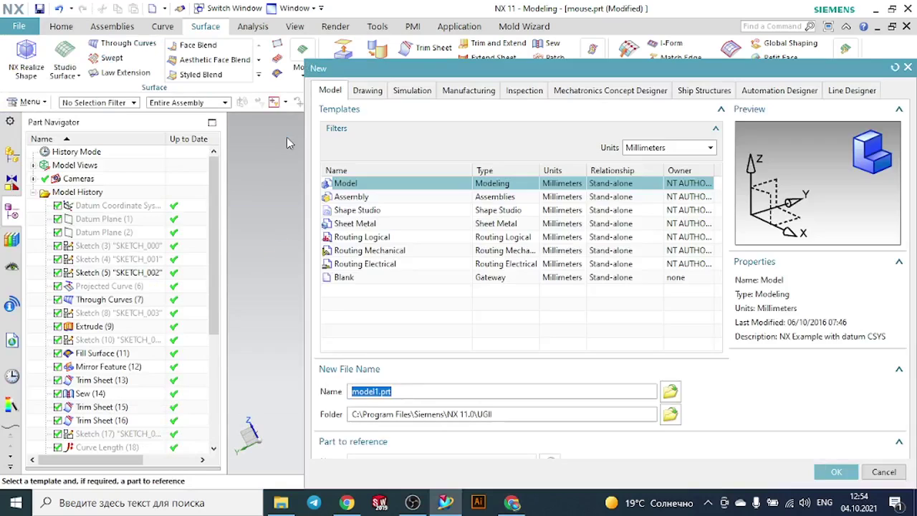
pyautogui.click(847, 471)
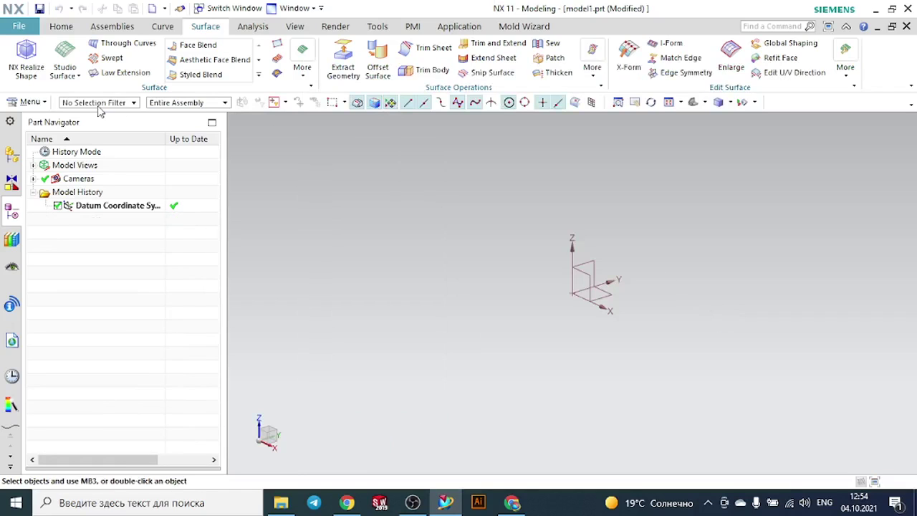
# Create a datum plane at a distance of 15 mm from the YZ plane in the positive X direction.
pyautogui.click(62, 27)
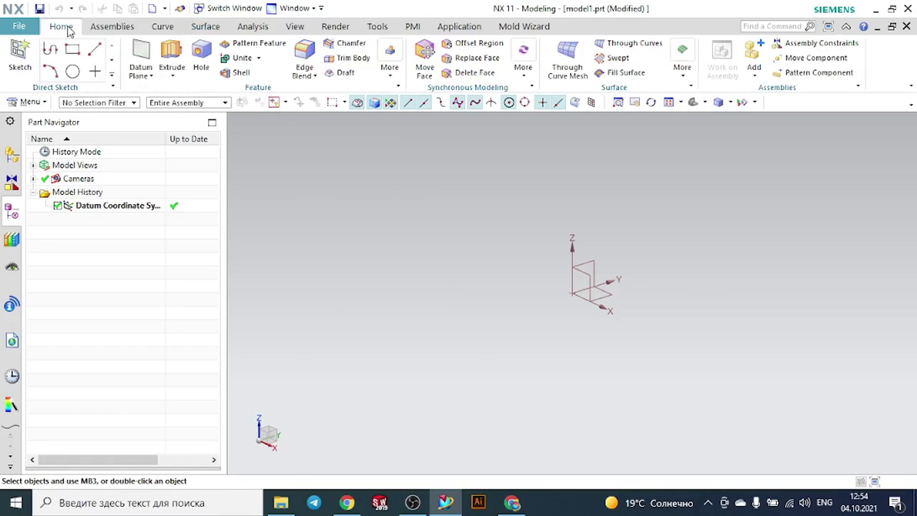
pyautogui.click(141, 56)
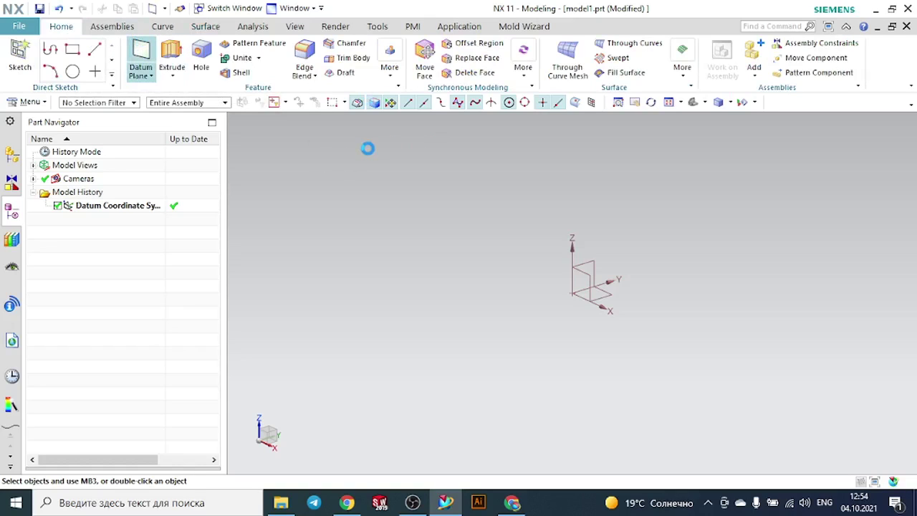
pyautogui.click(136, 159)
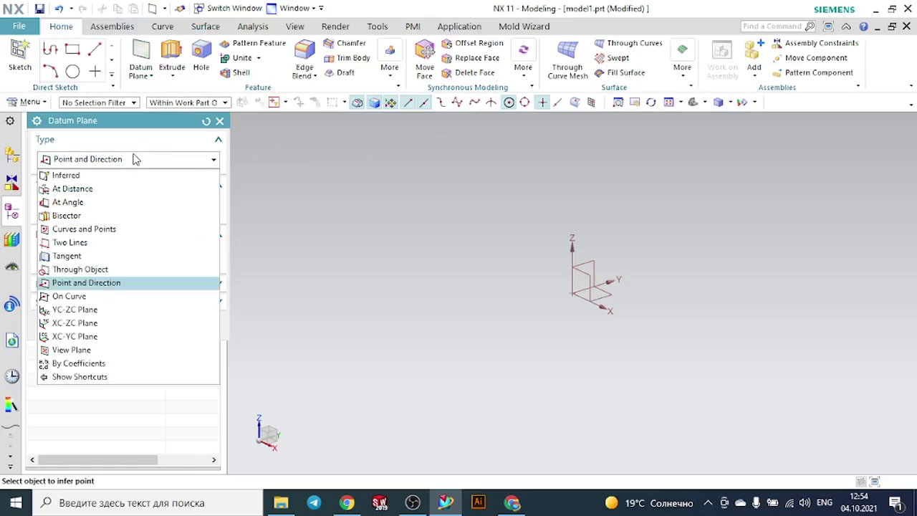
pyautogui.click(114, 190)
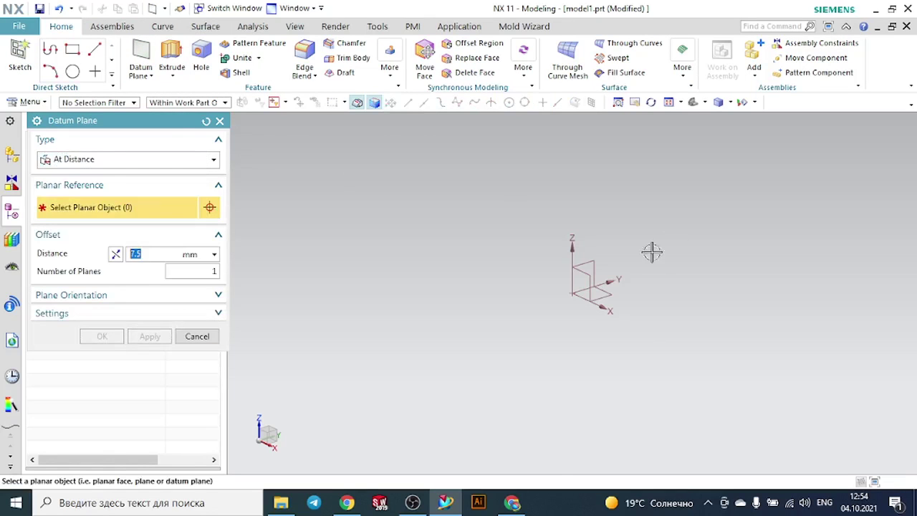
pyautogui.click(580, 261)
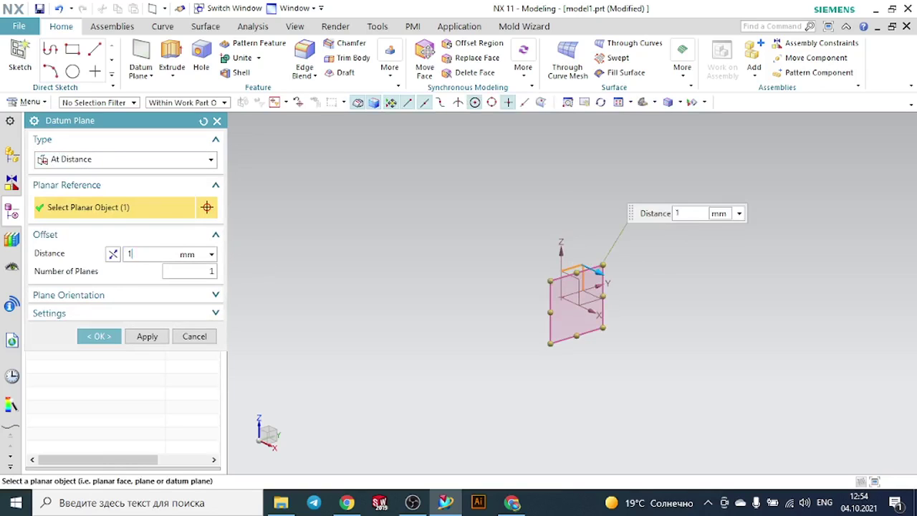
pyautogui.press('Return')
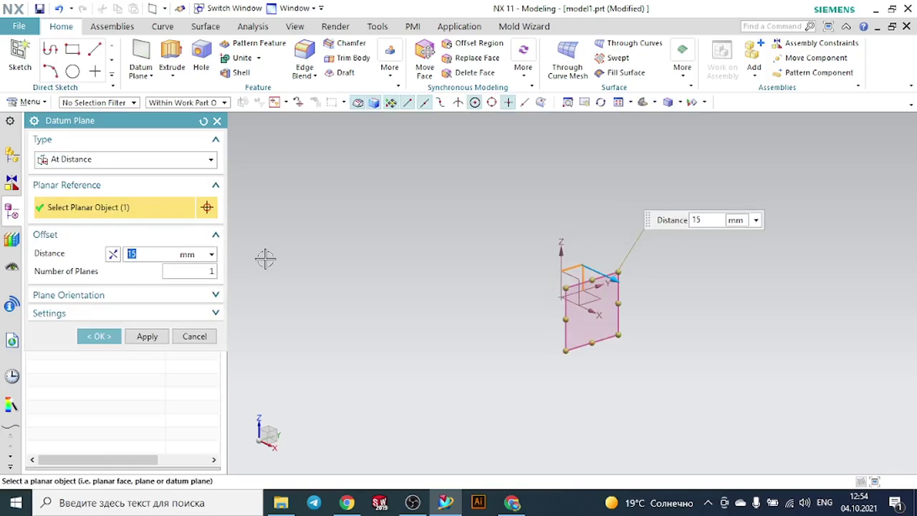
pyautogui.click(158, 336)
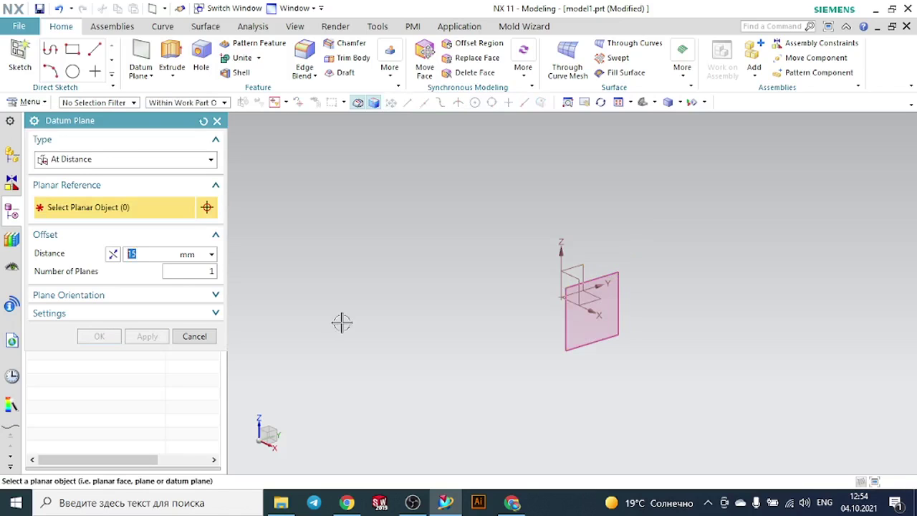
# Create a second datum plane 15 mm from the YZ plane with the offset direction reversed.
pyautogui.click(585, 261)
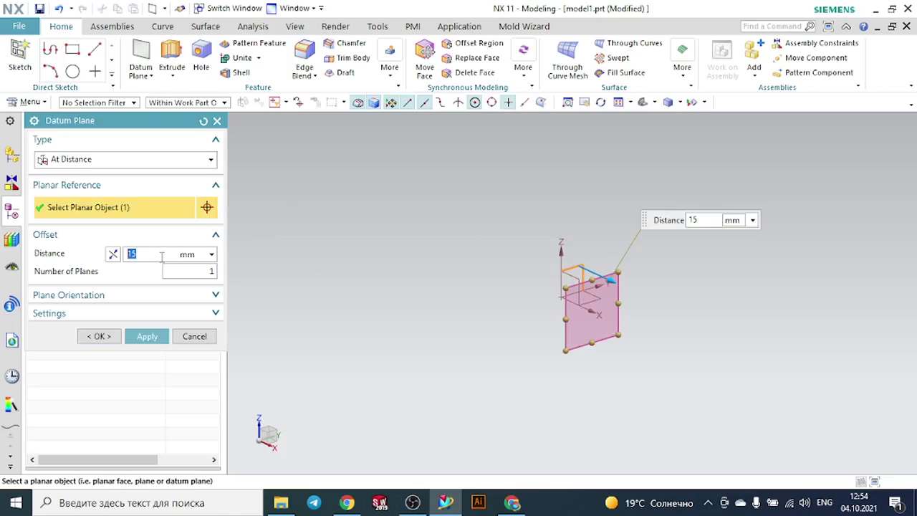
pyautogui.click(111, 259)
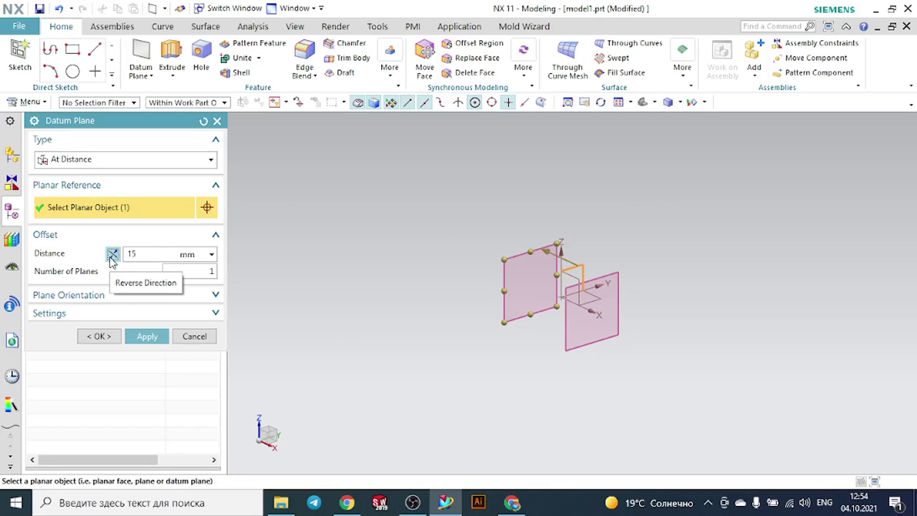
pyautogui.click(102, 336)
# On the positive X datum plane, sketch an upward-bulging three-point arc starting at about XC -29, YC -1 and spanning the origin, and finish the sketch.
pyautogui.moveTo(422, 276)
pyautogui.mouseDown(button='middle')
pyautogui.moveTo(463, 272)
pyautogui.moveTo(467, 250)
pyautogui.moveTo(423, 282)
pyautogui.mouseUp(button='middle')
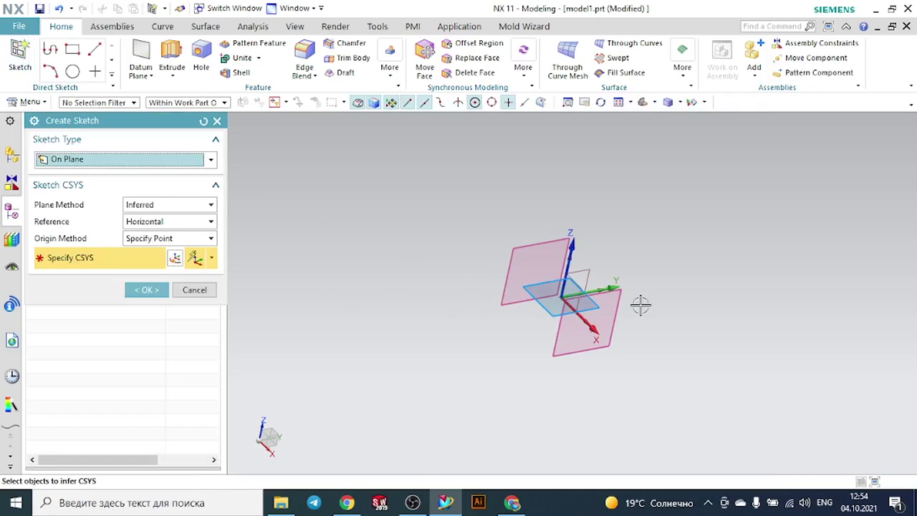
pyautogui.click(609, 351)
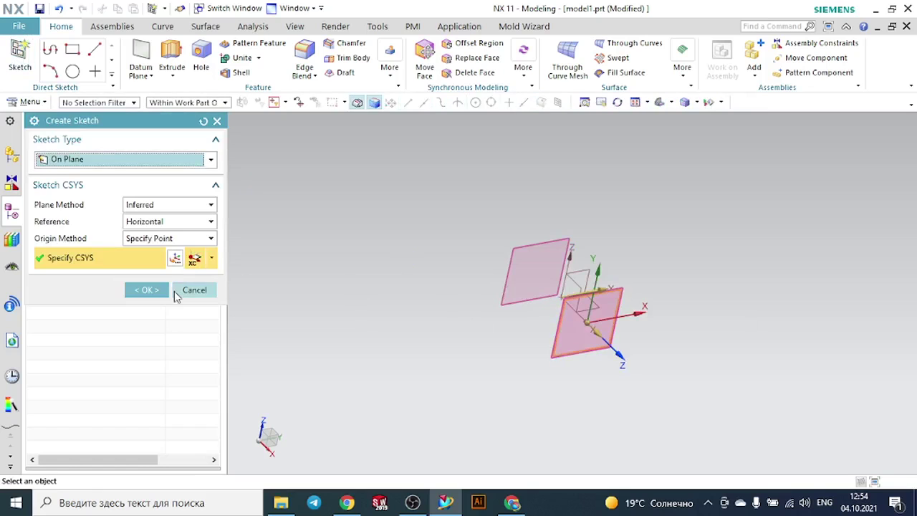
pyautogui.click(147, 289)
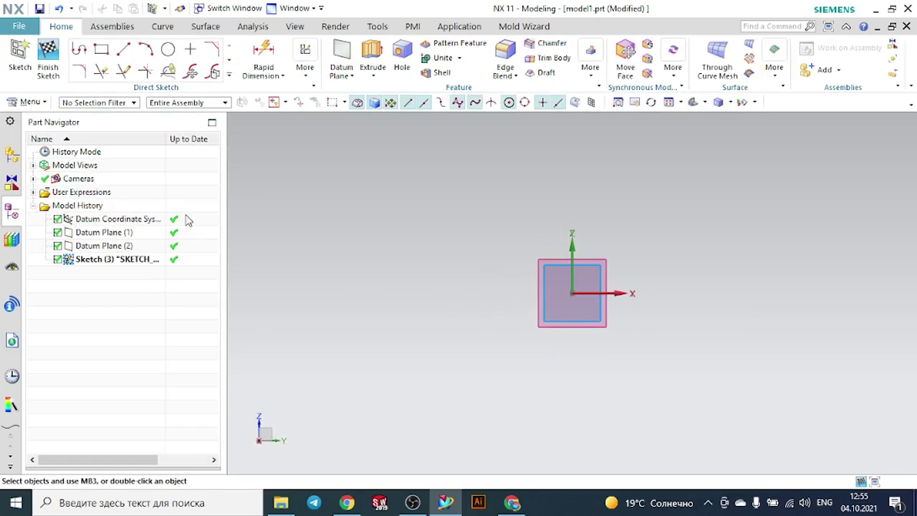
pyautogui.click(145, 49)
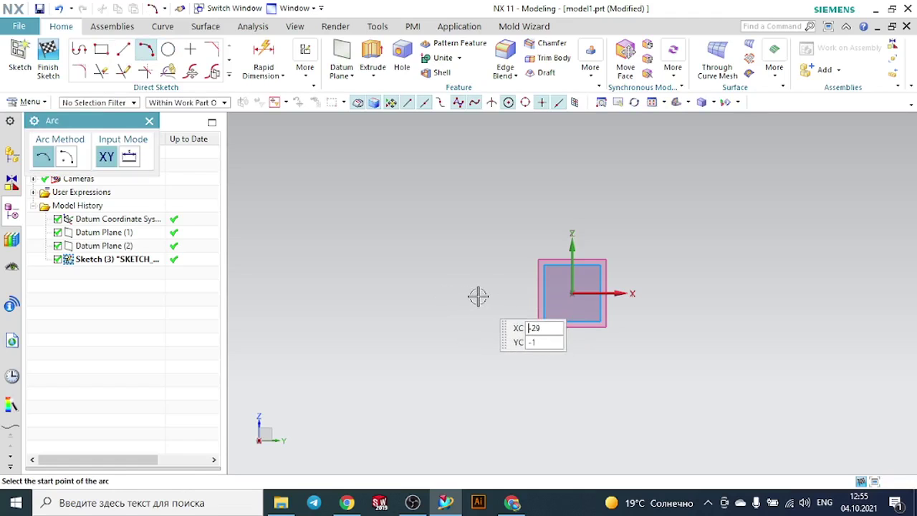
pyautogui.click(571, 293)
pyautogui.click(709, 294)
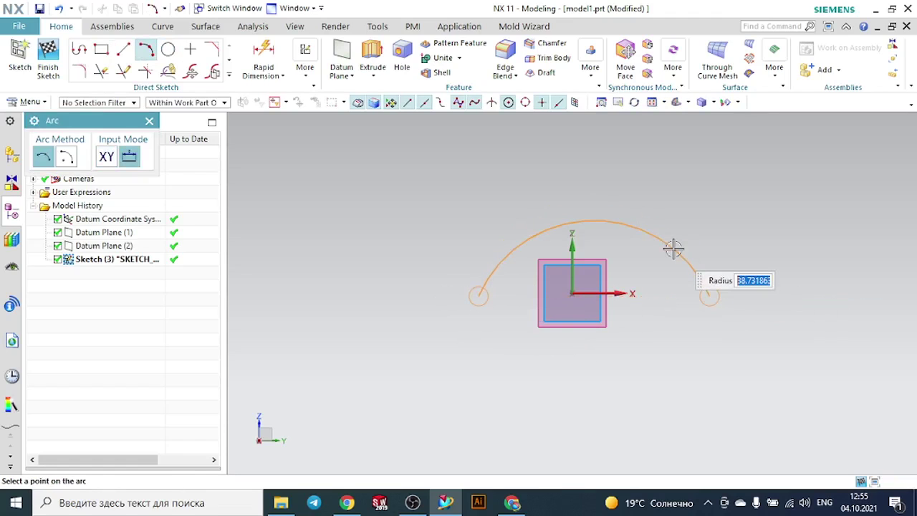
pyautogui.click(666, 247)
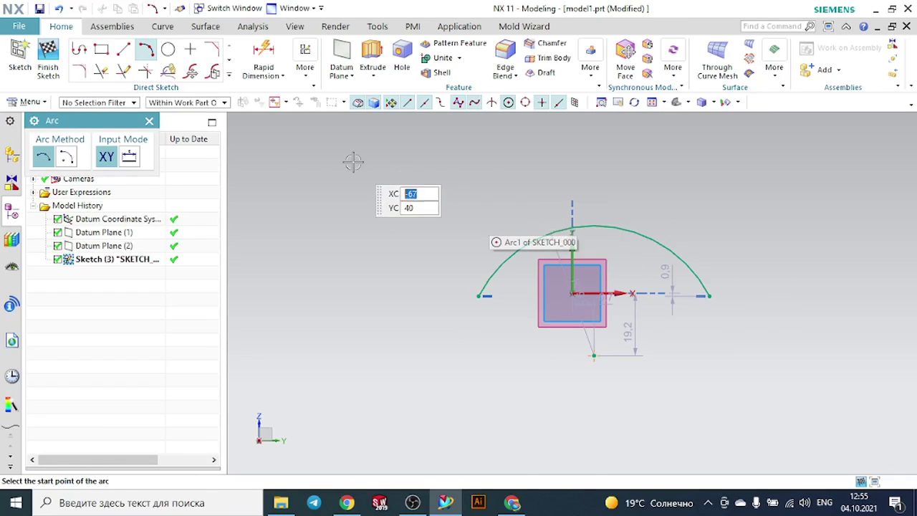
pyautogui.press('Escape')
pyautogui.click(48, 59)
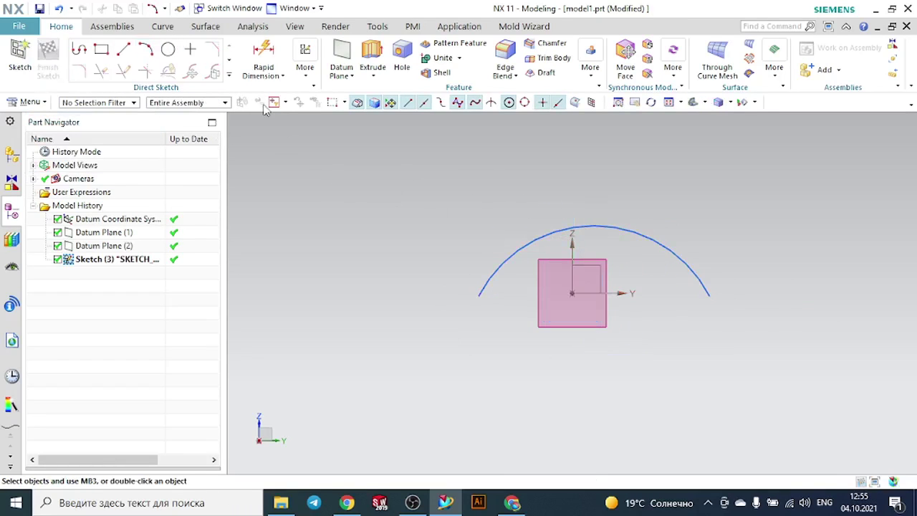
pyautogui.moveTo(771, 289)
pyautogui.mouseDown(button='middle')
pyautogui.moveTo(721, 322)
pyautogui.moveTo(747, 298)
pyautogui.moveTo(723, 308)
pyautogui.mouseUp(button='middle')
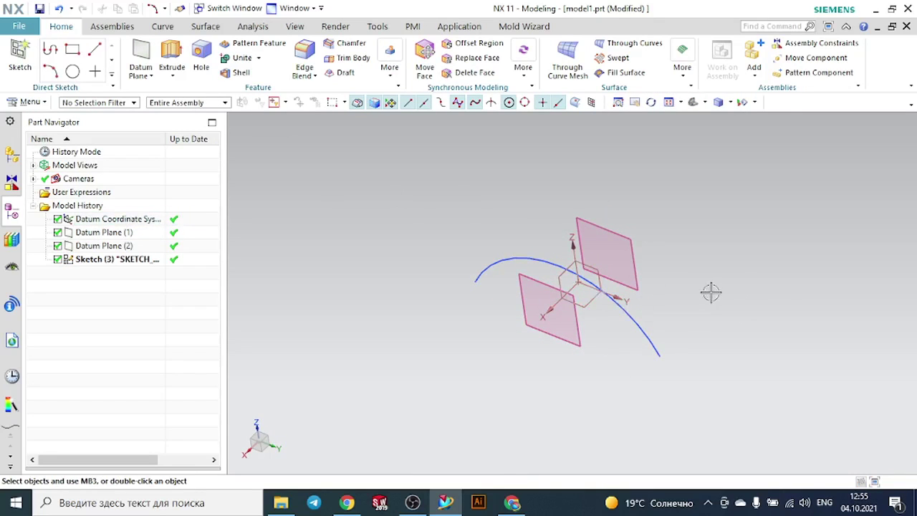
pyautogui.moveTo(710, 291)
pyautogui.mouseDown(button='middle')
pyautogui.moveTo(684, 302)
pyautogui.moveTo(716, 292)
pyautogui.mouseUp(button='middle')
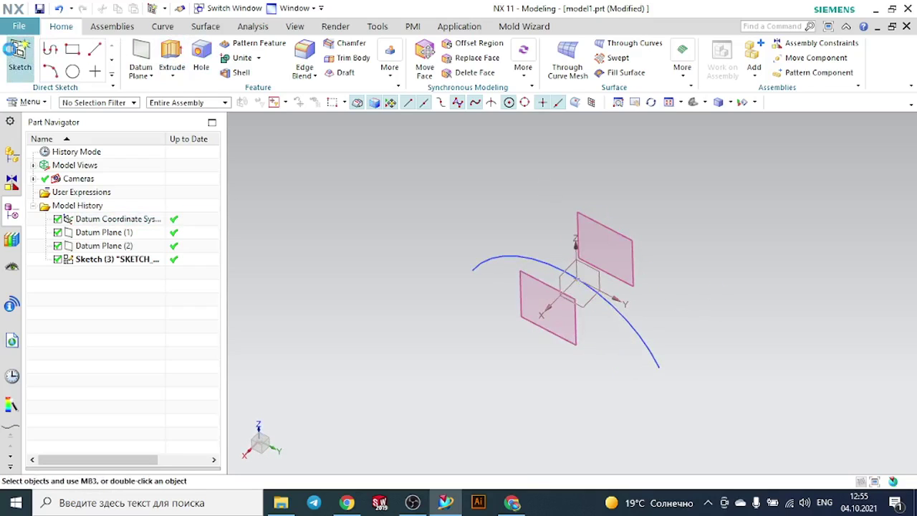
# On the YZ plane, sketch a curve offset 10 mm outward from the first arc and finish the sketch.
pyautogui.click(10, 56)
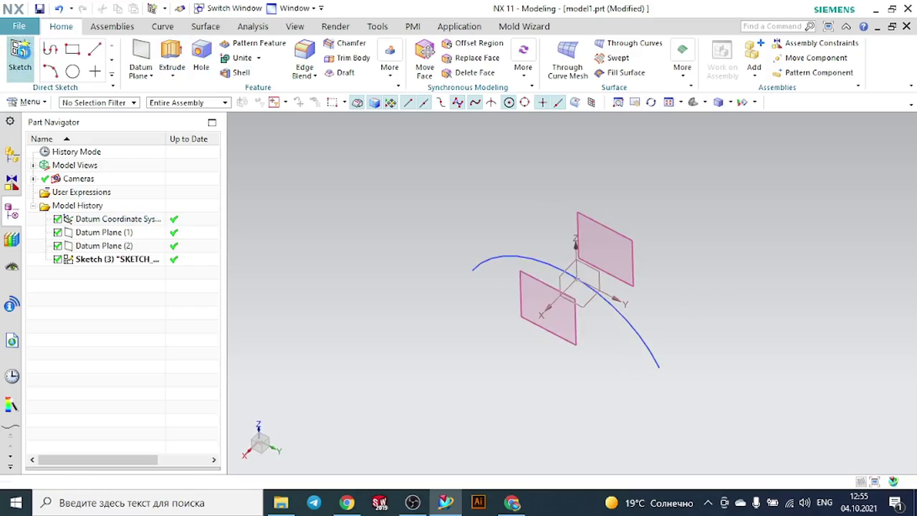
pyautogui.click(611, 285)
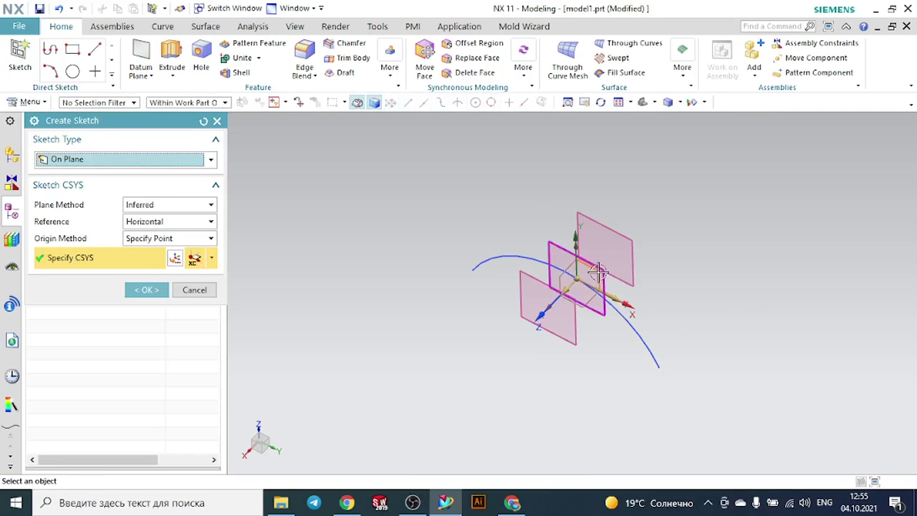
pyautogui.click(144, 289)
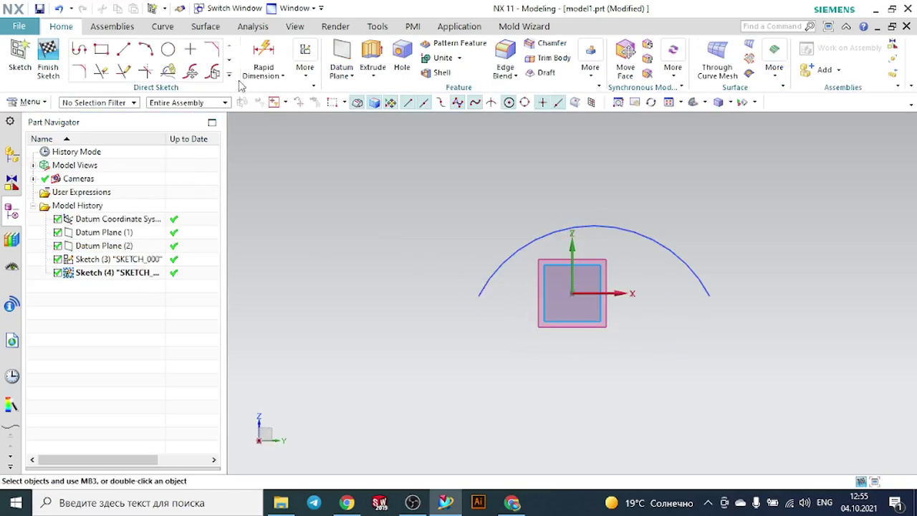
pyautogui.click(229, 75)
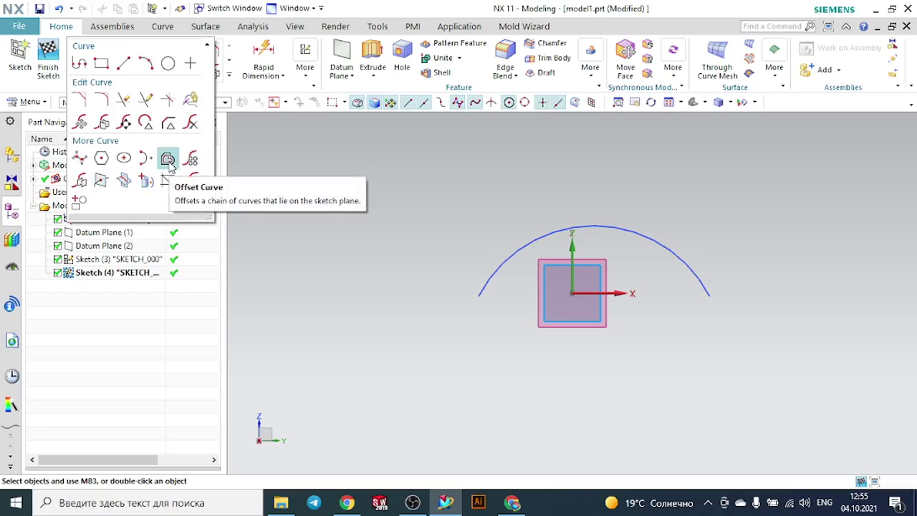
pyautogui.click(169, 159)
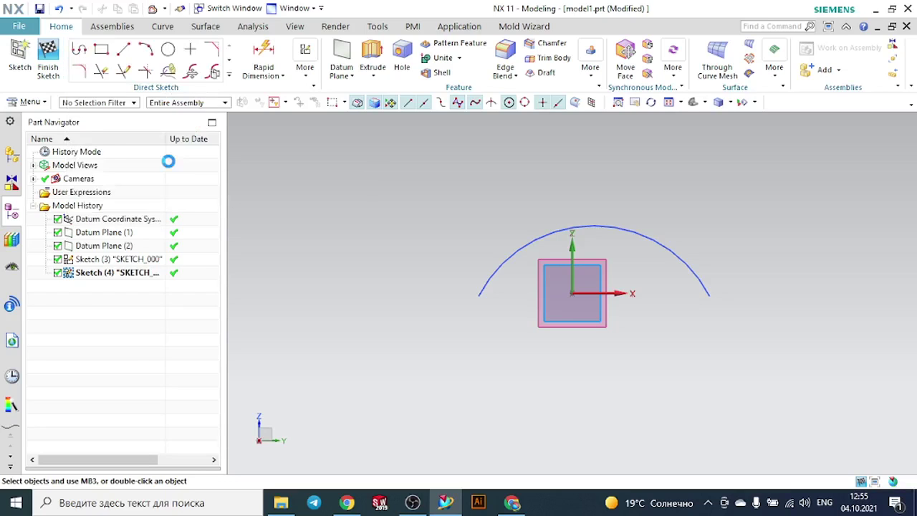
pyautogui.click(506, 262)
pyautogui.moveTo(812, 251); pyautogui.dragTo(772, 286, button='middle')
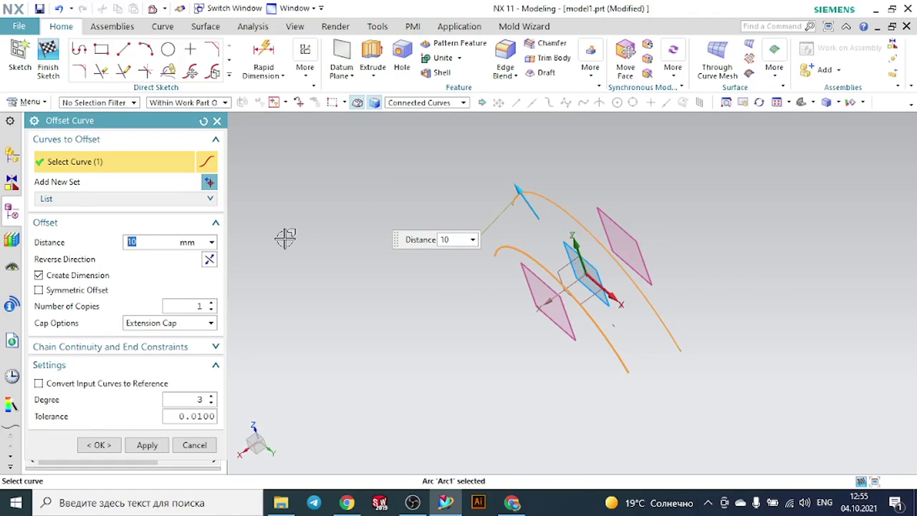
pyautogui.click(99, 444)
pyautogui.moveTo(401, 364)
pyautogui.mouseDown(button='middle')
pyautogui.moveTo(437, 334)
pyautogui.moveTo(403, 348)
pyautogui.moveTo(417, 353)
pyautogui.mouseUp(button='middle')
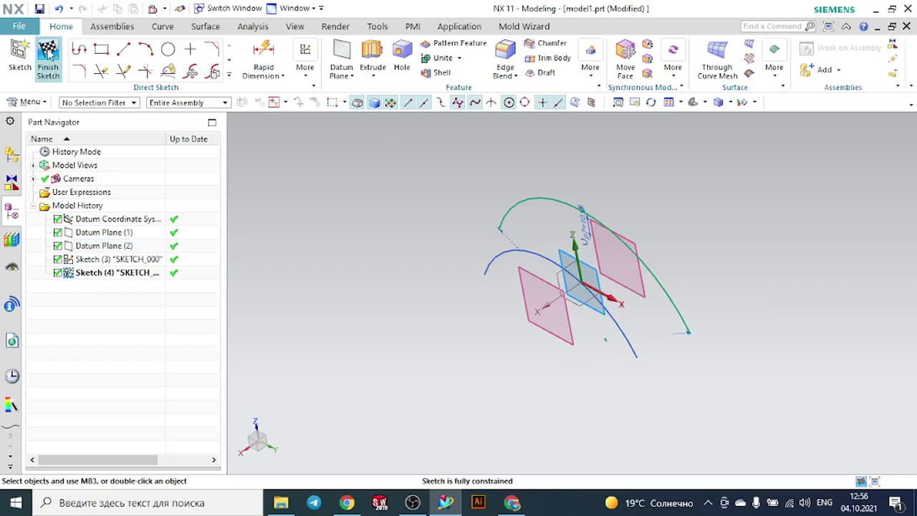
pyautogui.click(48, 53)
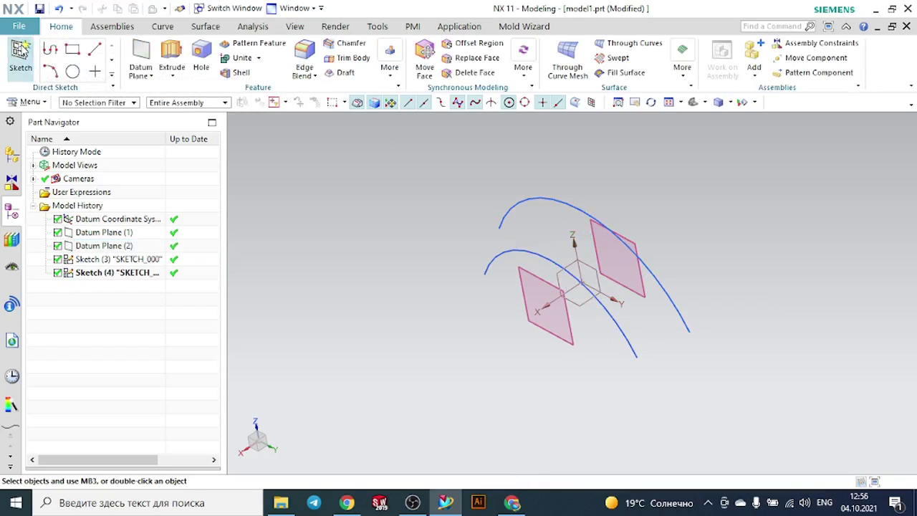
# Start a sketch on the negative X datum plane and project the first arc onto that plane along the X axis.
pyautogui.click(22, 47)
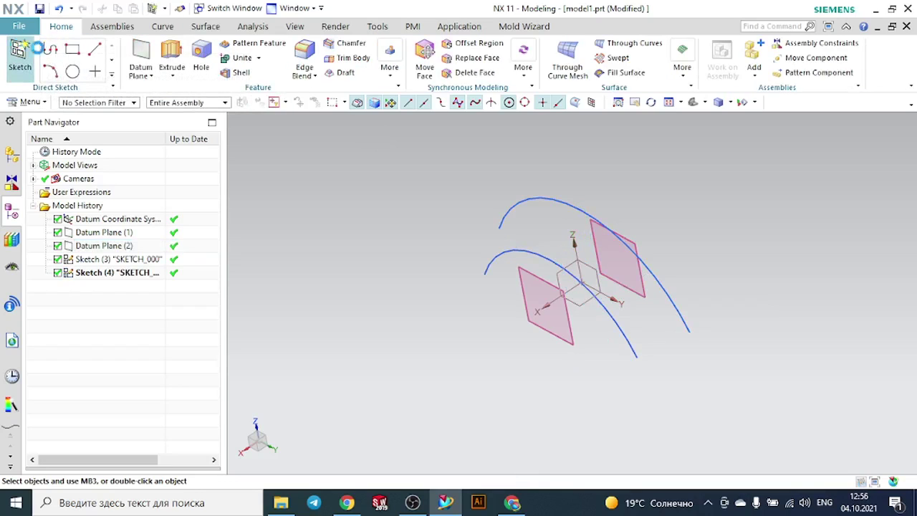
pyautogui.click(630, 243)
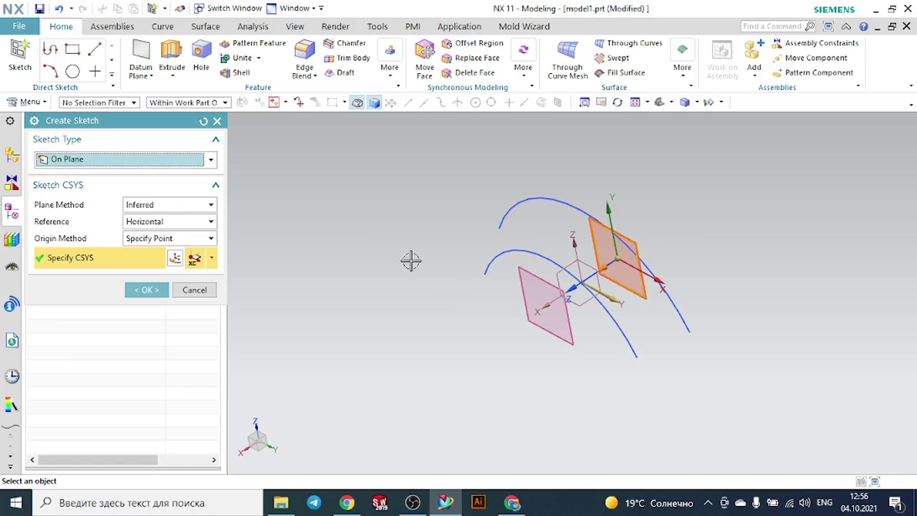
pyautogui.click(148, 290)
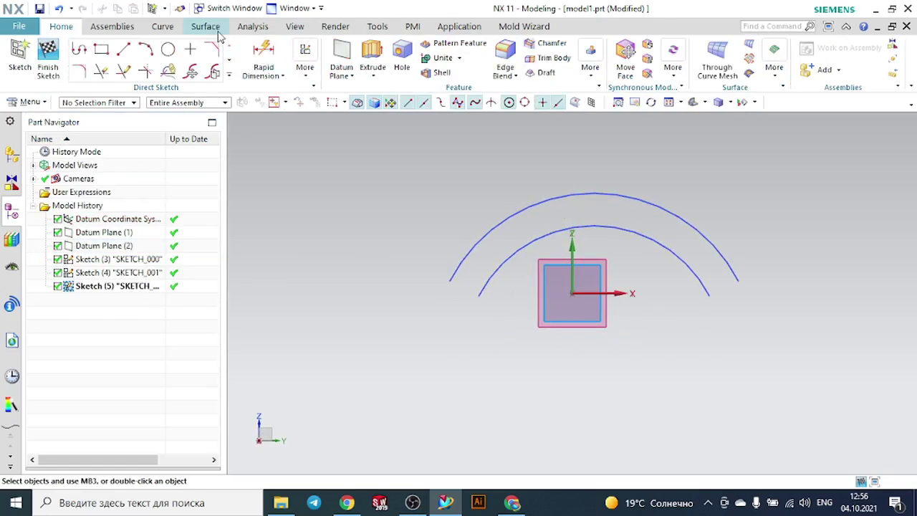
pyautogui.click(163, 26)
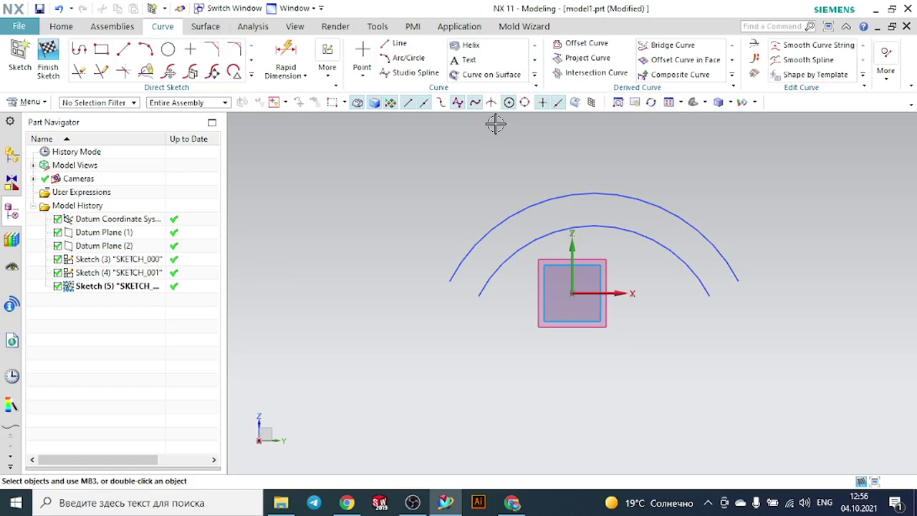
pyautogui.click(581, 61)
pyautogui.moveTo(710, 197)
pyautogui.mouseDown(button='middle')
pyautogui.moveTo(773, 154)
pyautogui.moveTo(720, 211)
pyautogui.moveTo(727, 199)
pyautogui.mouseUp(button='middle')
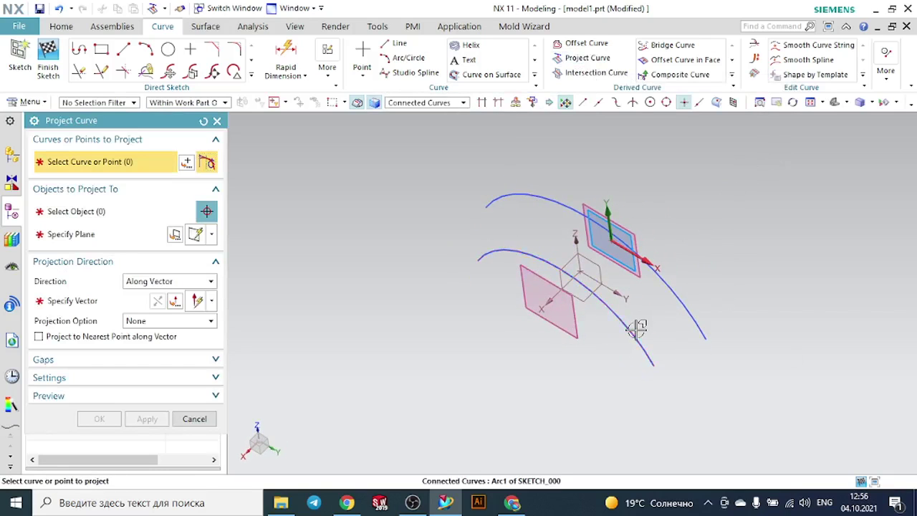
pyautogui.click(91, 212)
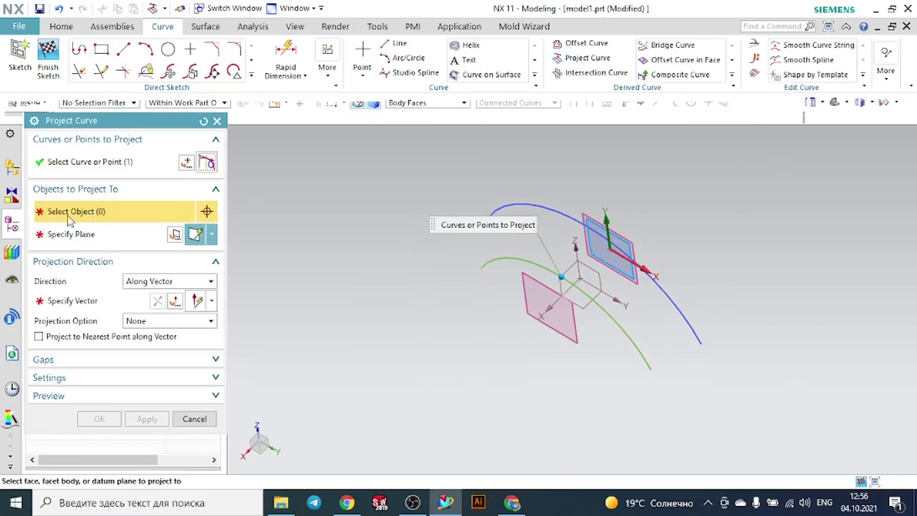
pyautogui.click(635, 233)
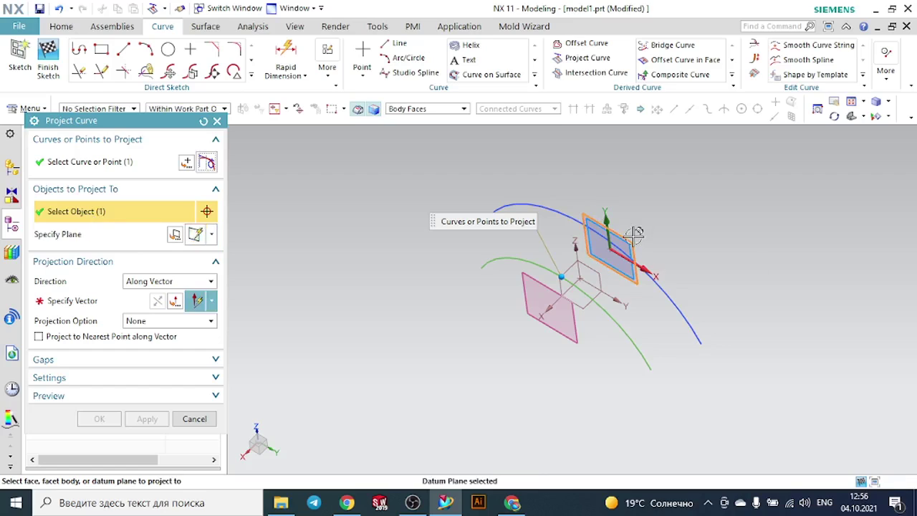
pyautogui.click(70, 304)
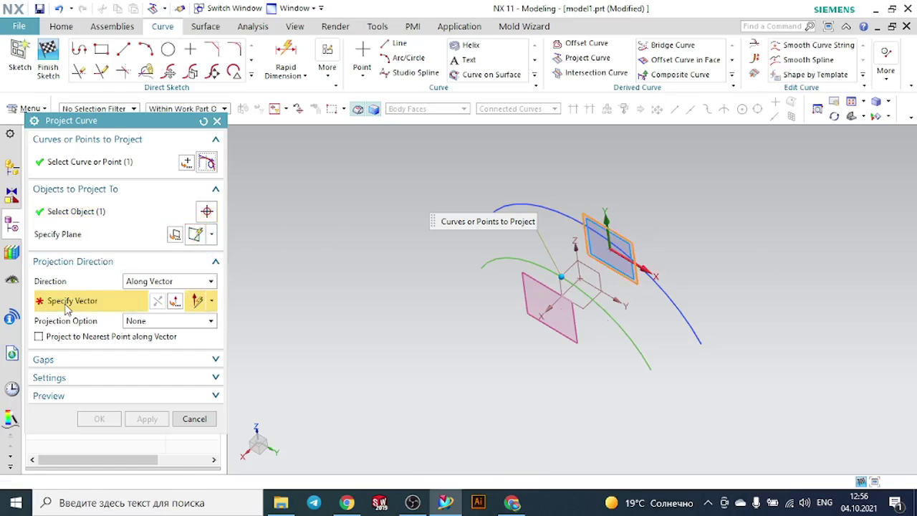
pyautogui.click(546, 324)
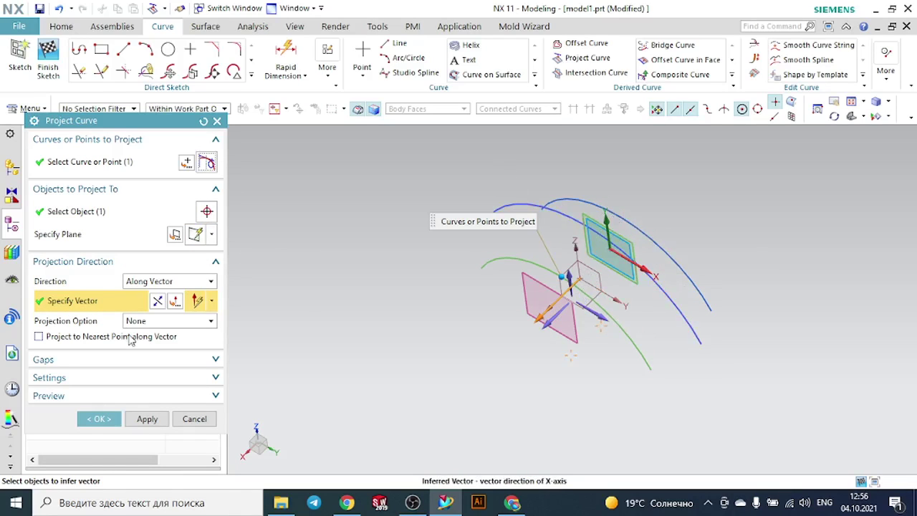
pyautogui.click(101, 418)
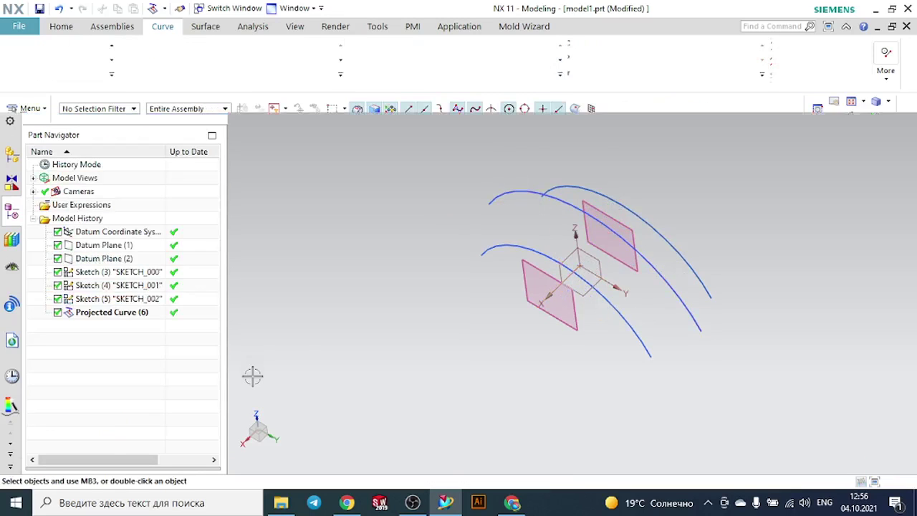
# Create a Through Curves surface from the first arc, the middle offset arc and the projected arc with G0 continuity.
pyautogui.moveTo(473, 327); pyautogui.dragTo(492, 332, button='middle')
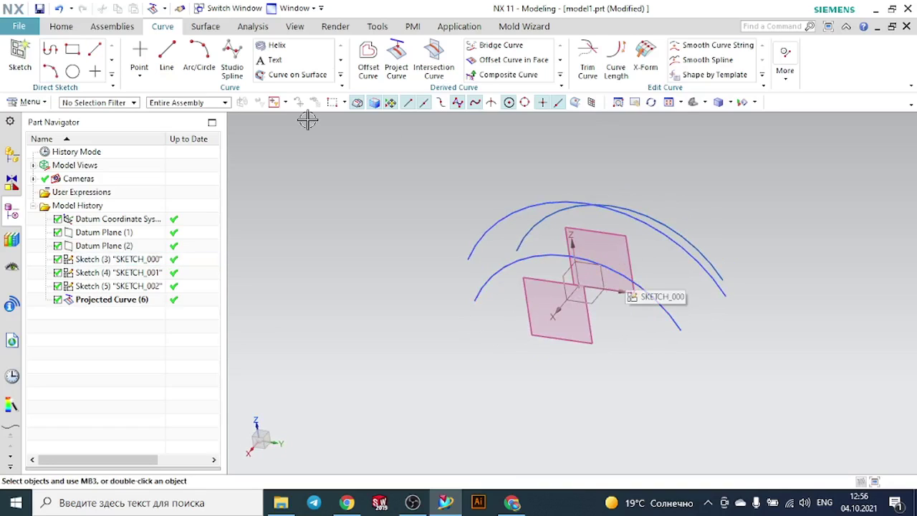
pyautogui.click(206, 28)
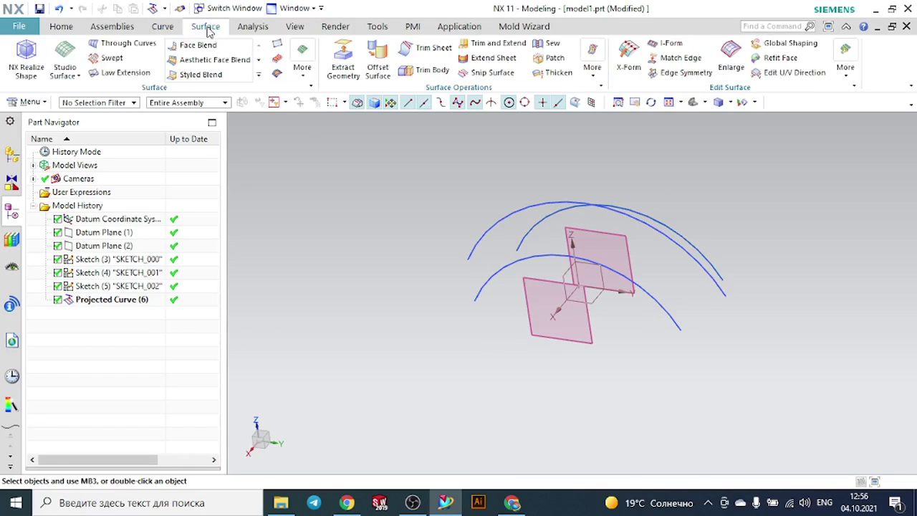
pyautogui.click(156, 45)
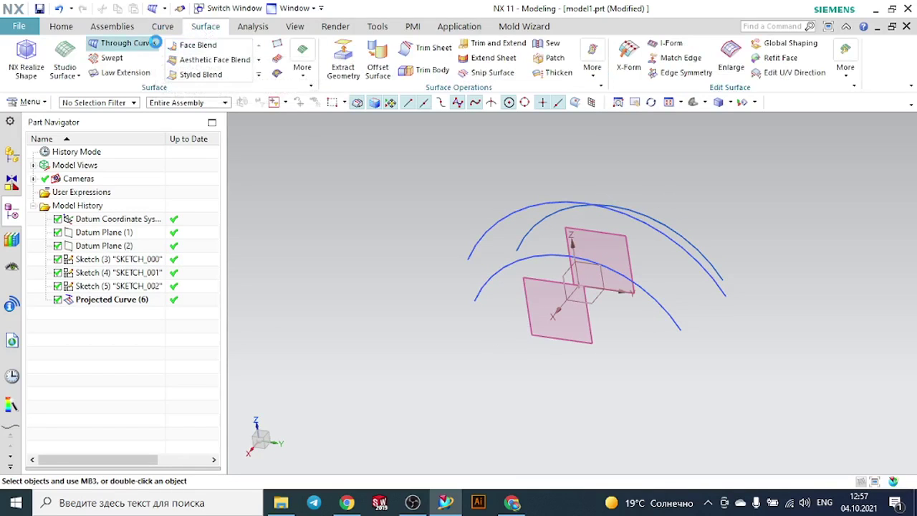
pyautogui.click(675, 317)
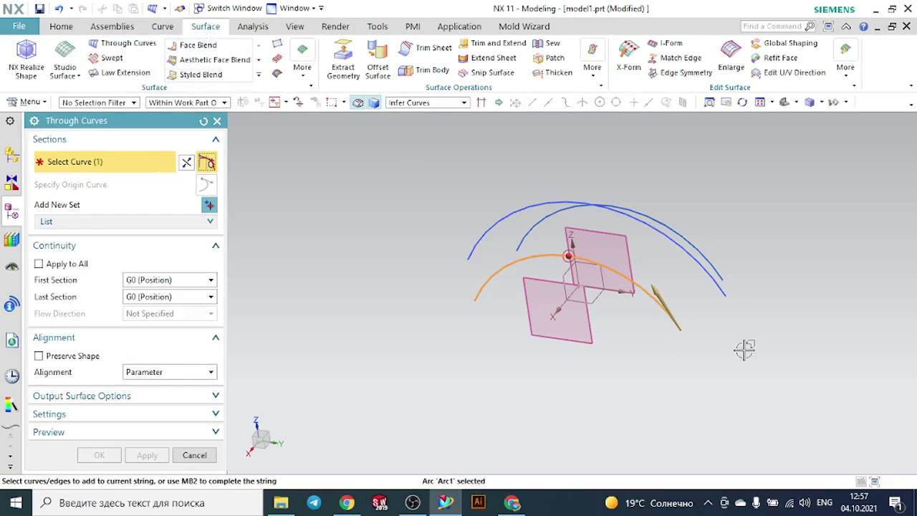
pyautogui.middleClick(773, 363)
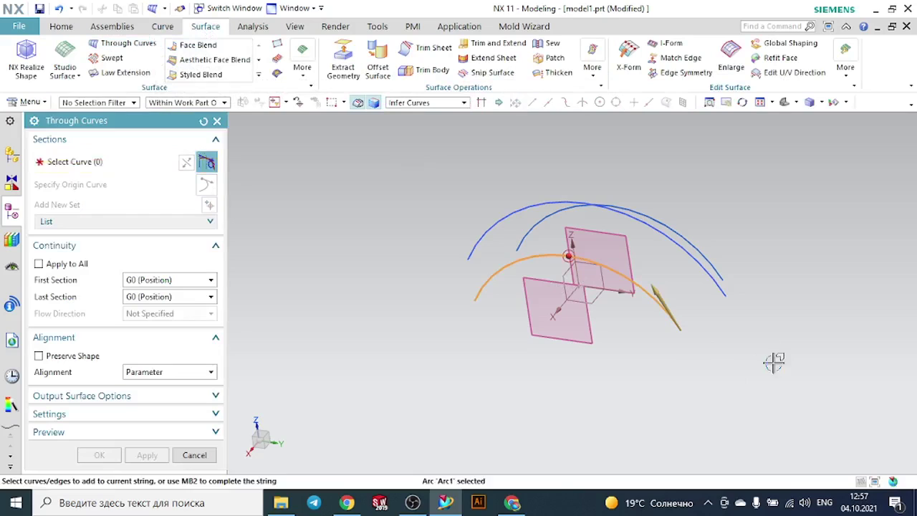
pyautogui.click(724, 290)
pyautogui.middleClick(756, 302)
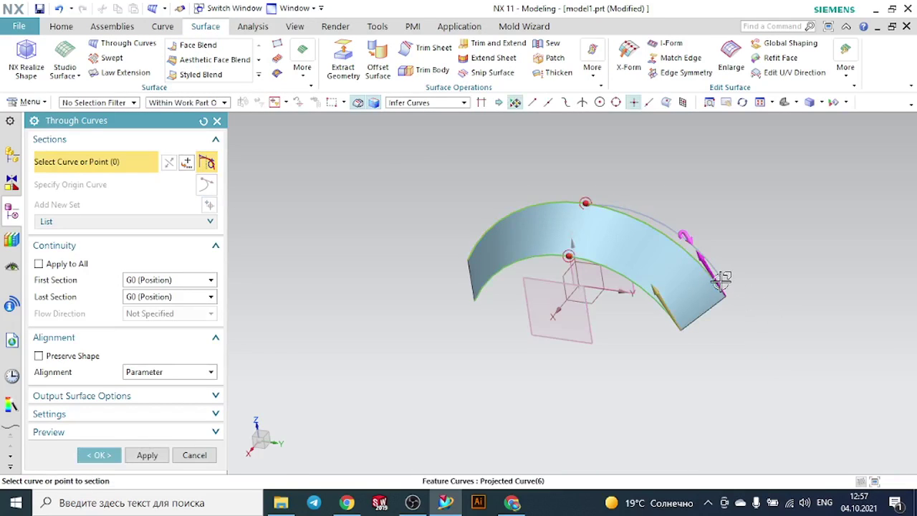
pyautogui.click(724, 272)
pyautogui.moveTo(798, 301); pyautogui.dragTo(824, 293, button='middle')
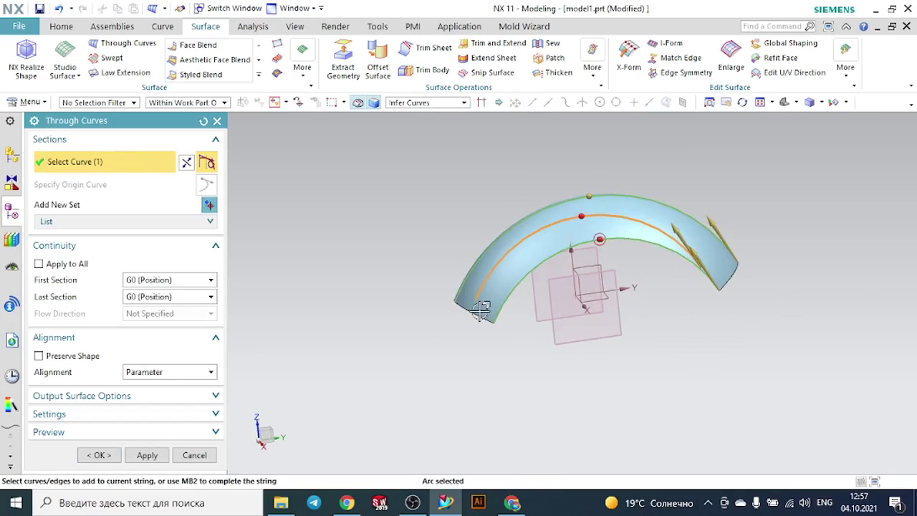
pyautogui.click(100, 455)
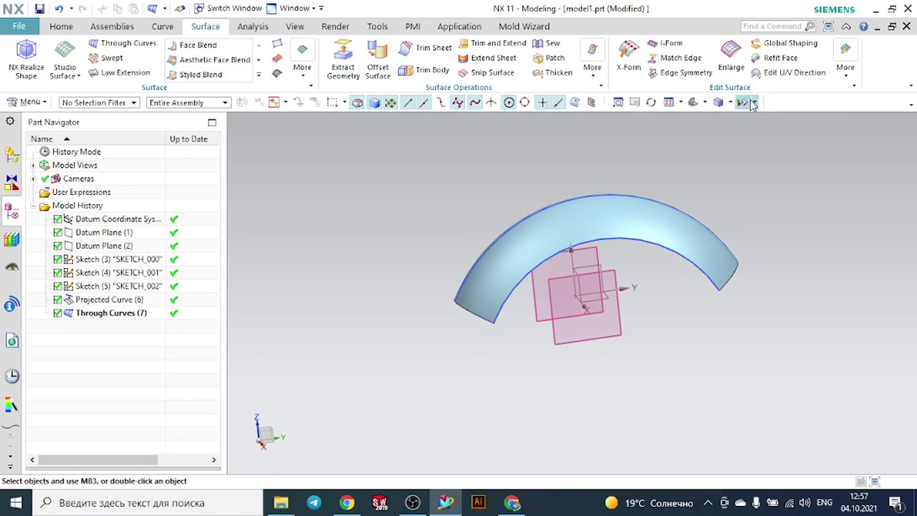
# Edit the first arc's sketch, moving its endpoints and flattening it freehand to a radius of about 40.7 mm, and finish the sketch.
pyautogui.click(696, 102)
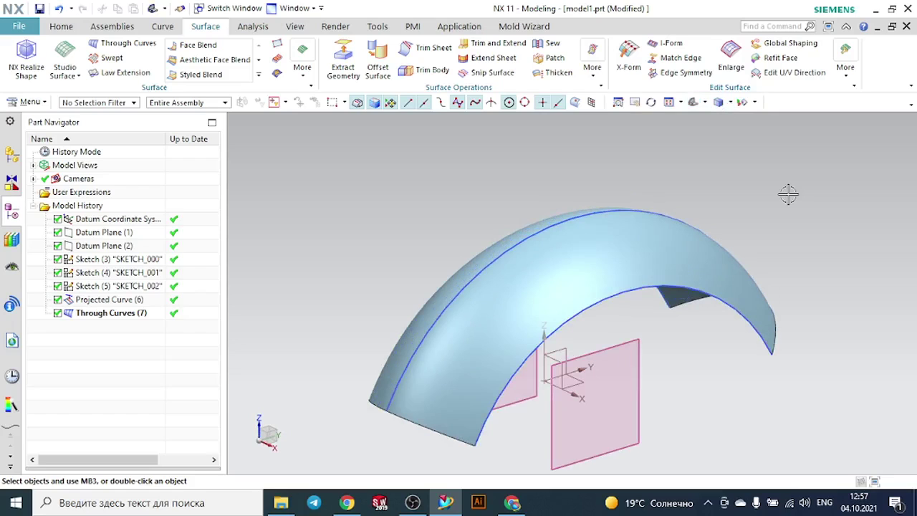
pyautogui.scroll(-2, 788, 194)
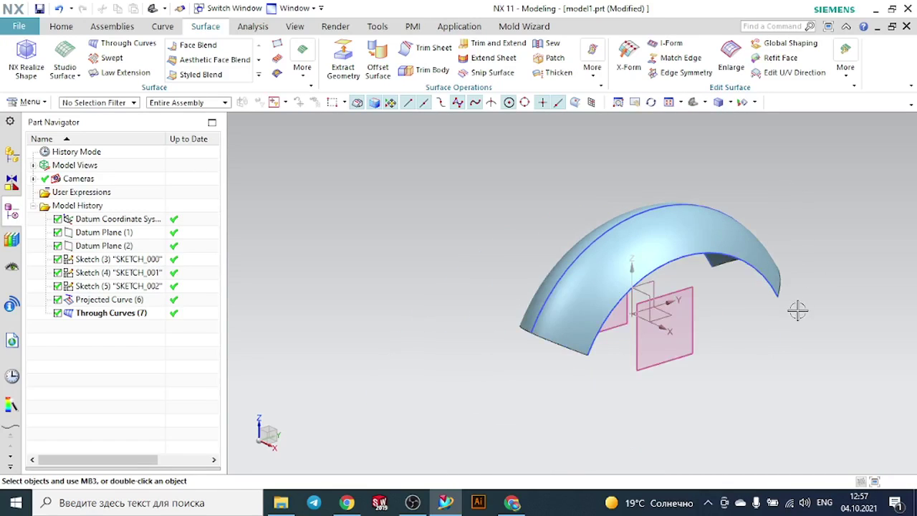
pyautogui.moveTo(797, 309); pyautogui.dragTo(752, 313, button='middle')
pyautogui.doubleClick(703, 273)
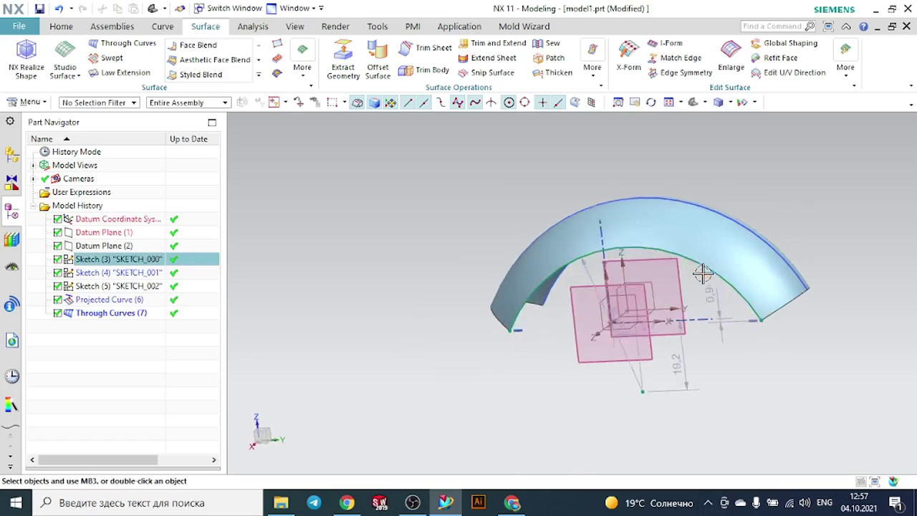
pyautogui.moveTo(571, 141)
pyautogui.mouseDown()
pyautogui.moveTo(573, 170)
pyautogui.moveTo(571, 151)
pyautogui.mouseUp()
pyautogui.moveTo(306, 315)
pyautogui.mouseDown()
pyautogui.moveTo(301, 350)
pyautogui.moveTo(273, 372)
pyautogui.moveTo(296, 396)
pyautogui.mouseUp()
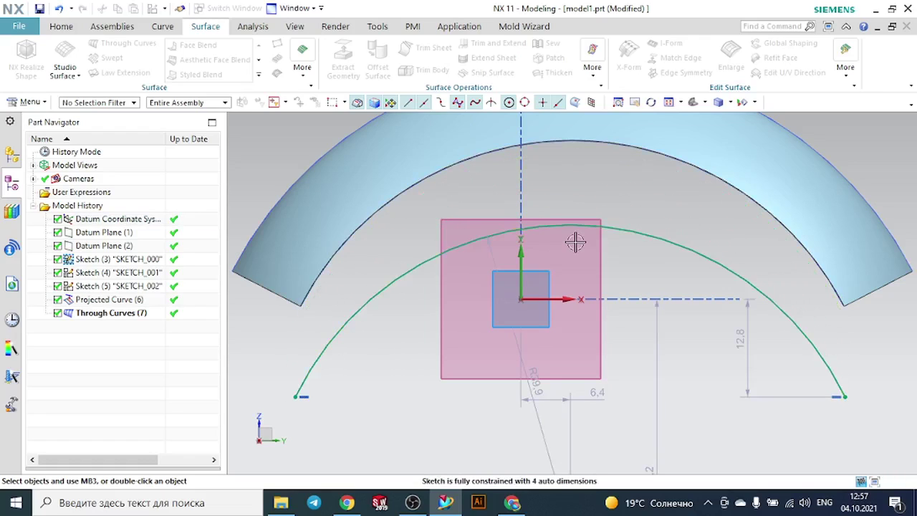
pyautogui.moveTo(575, 243)
pyautogui.mouseDown()
pyautogui.moveTo(620, 301)
pyautogui.moveTo(613, 309)
pyautogui.moveTo(583, 284)
pyautogui.moveTo(572, 239)
pyautogui.moveTo(604, 281)
pyautogui.moveTo(671, 303)
pyautogui.moveTo(594, 212)
pyautogui.mouseUp()
pyautogui.scroll(2, 704, 345)
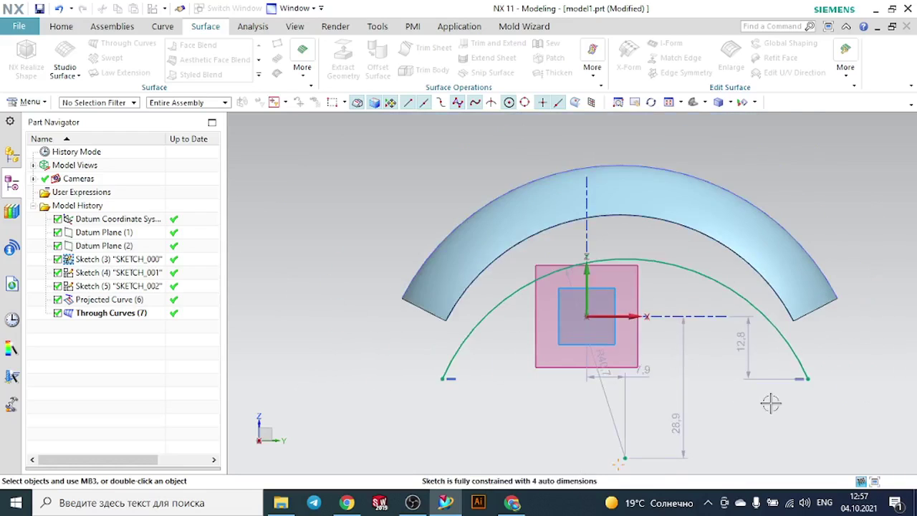
pyautogui.scroll(-2, 833, 372)
pyautogui.moveTo(827, 363)
pyautogui.mouseDown()
pyautogui.moveTo(869, 364)
pyautogui.moveTo(767, 311)
pyautogui.moveTo(743, 283)
pyautogui.mouseUp()
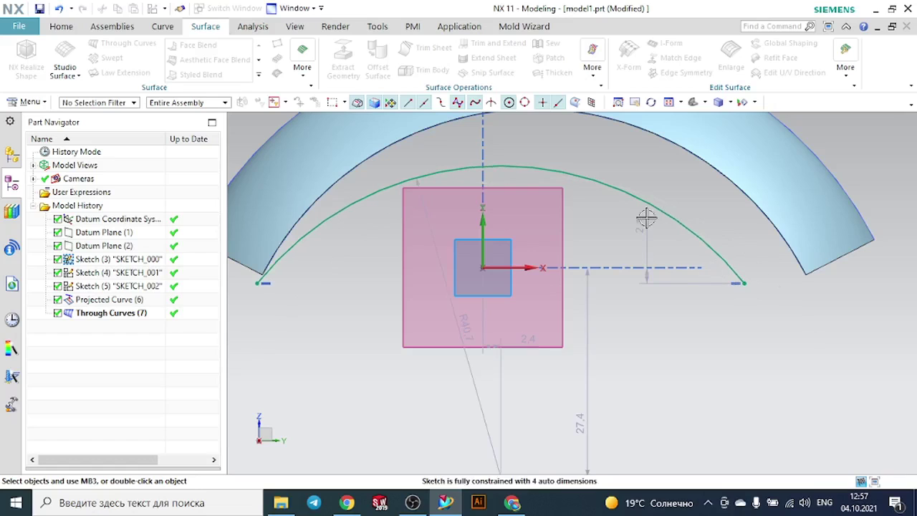
pyautogui.click(62, 26)
pyautogui.click(48, 54)
# On the YZ plane, sketch a horizontal line about 91 mm long across the shell's lower part and finish the sketch.
pyautogui.moveTo(537, 221)
pyautogui.mouseDown(button='middle')
pyautogui.moveTo(797, 245)
pyautogui.moveTo(780, 255)
pyautogui.moveTo(794, 258)
pyautogui.mouseUp(button='middle')
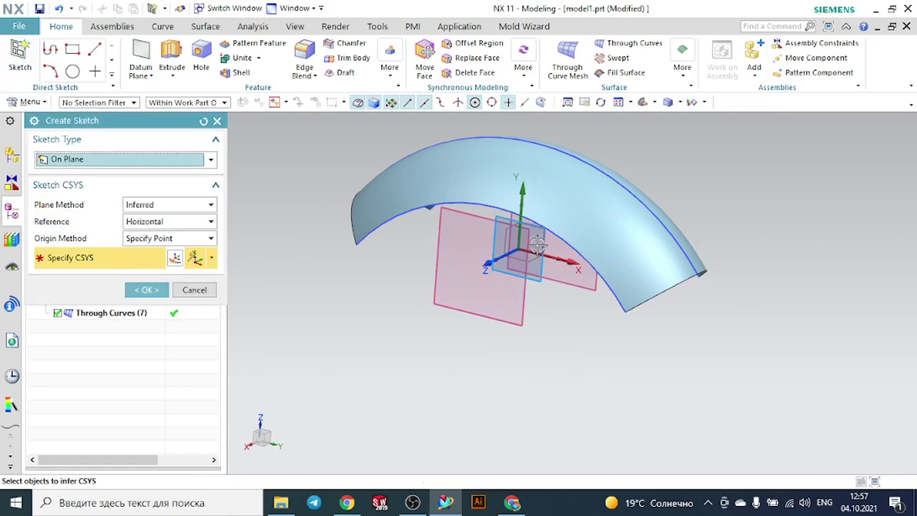
pyautogui.click(545, 237)
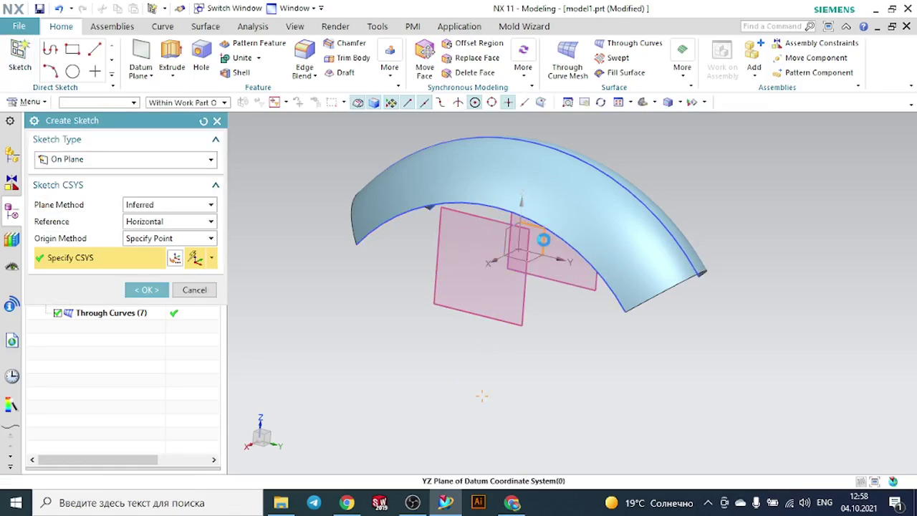
pyautogui.click(157, 291)
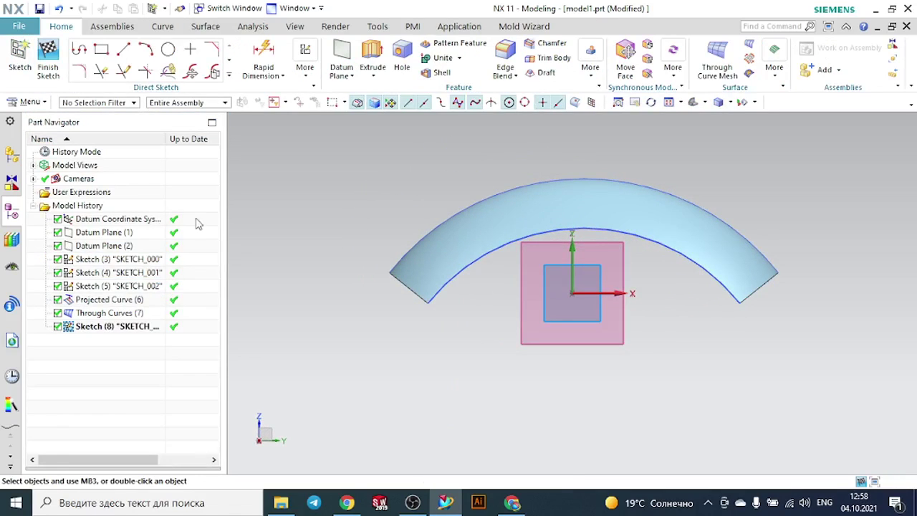
pyautogui.click(123, 48)
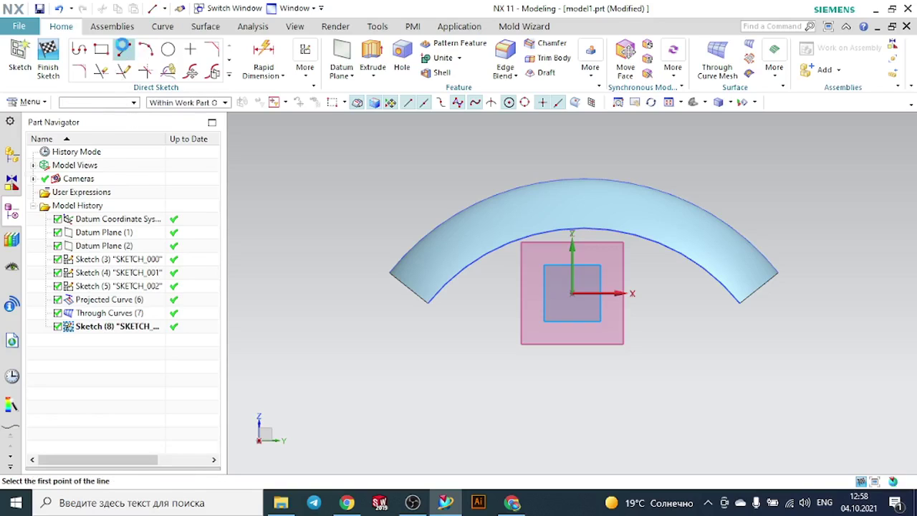
pyautogui.click(392, 287)
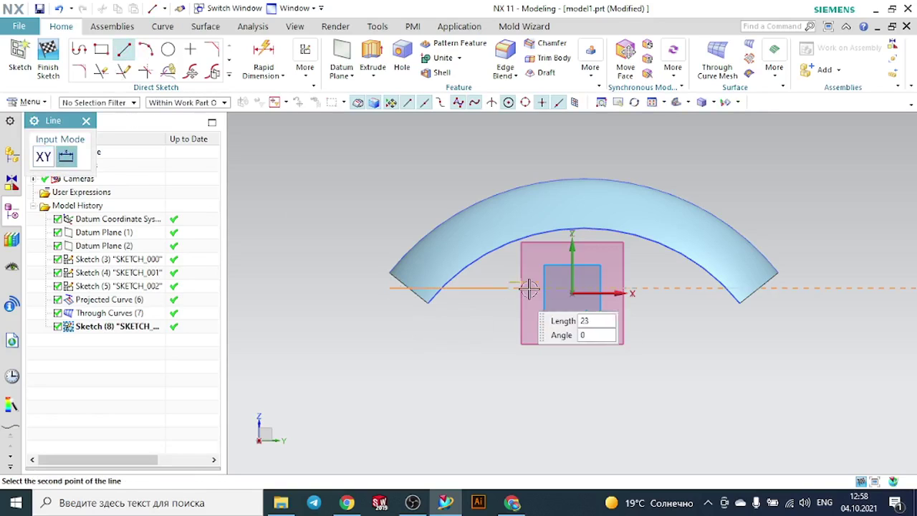
pyautogui.click(836, 272)
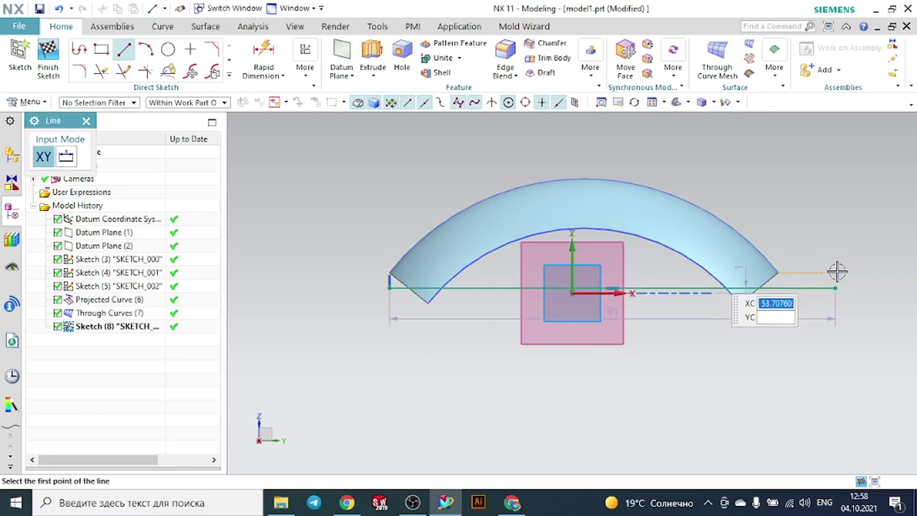
pyautogui.click(48, 61)
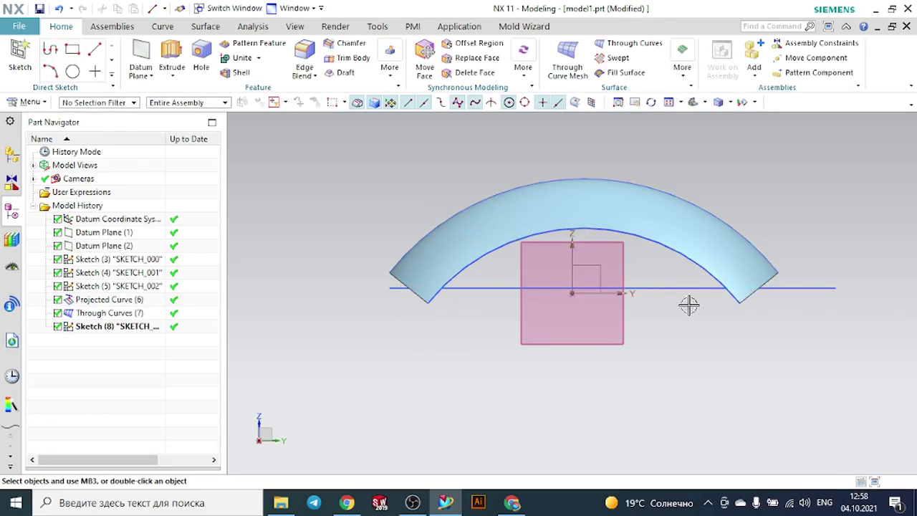
# Reopen the straight line's sketch and lower the line freehand to about 0.8 mm below the horizontal axis.
pyautogui.moveTo(688, 305)
pyautogui.mouseDown(button='middle')
pyautogui.moveTo(647, 337)
pyautogui.moveTo(692, 330)
pyautogui.mouseUp(button='middle')
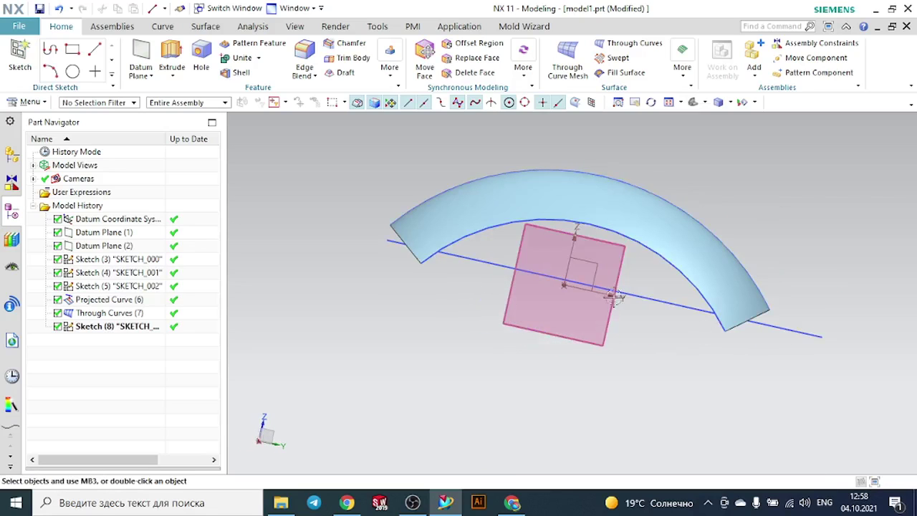
pyautogui.click(484, 257)
pyautogui.doubleClick(484, 258)
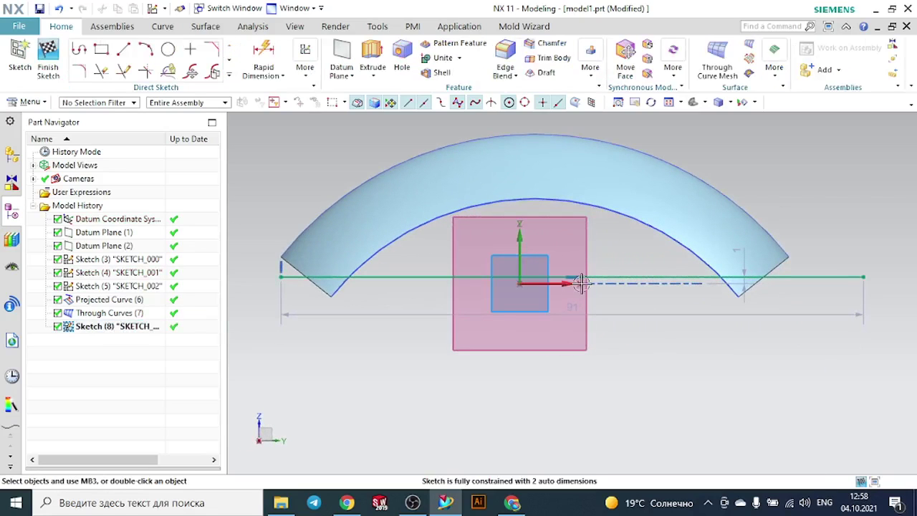
pyautogui.moveTo(631, 282); pyautogui.dragTo(631, 288)
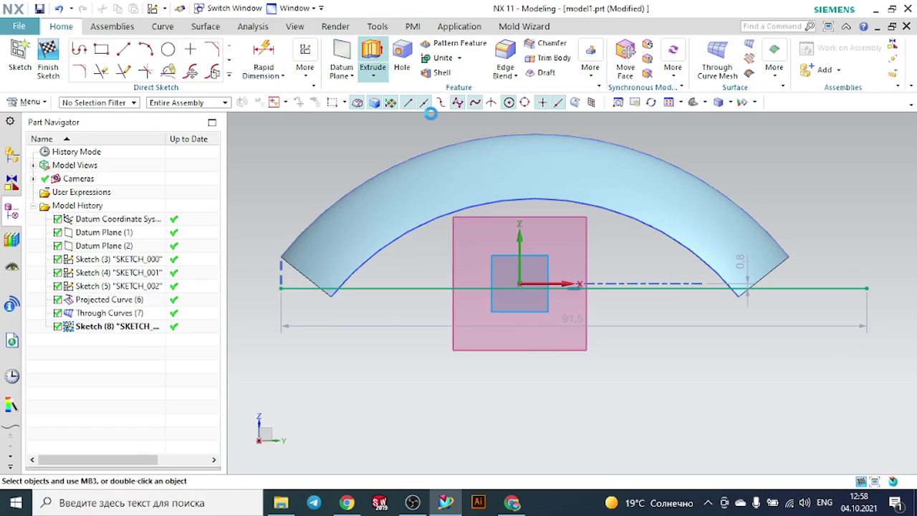
# Extrude the straight line into a flat sheet with a Symmetric Value end limit of 23 mm and no Boolean.
pyautogui.moveTo(728, 361); pyautogui.dragTo(700, 384, button='middle')
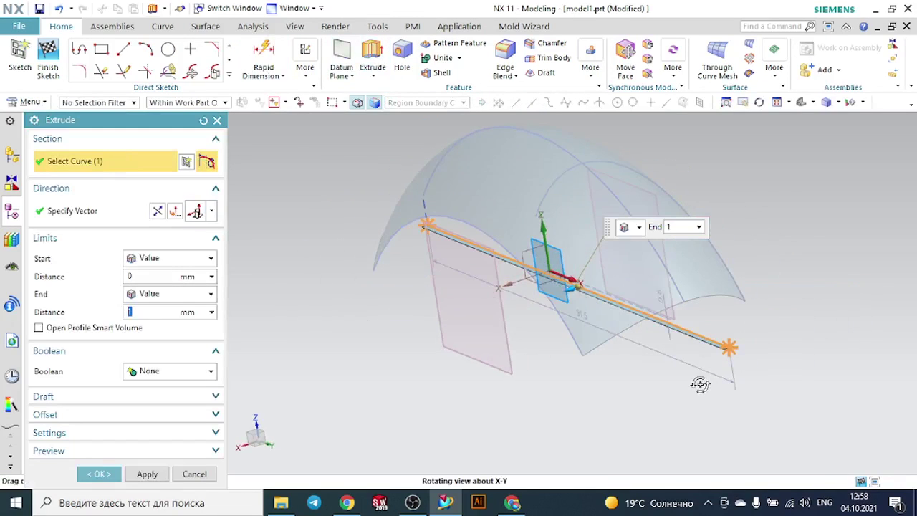
pyautogui.moveTo(566, 294); pyautogui.dragTo(400, 301)
pyautogui.click(156, 261)
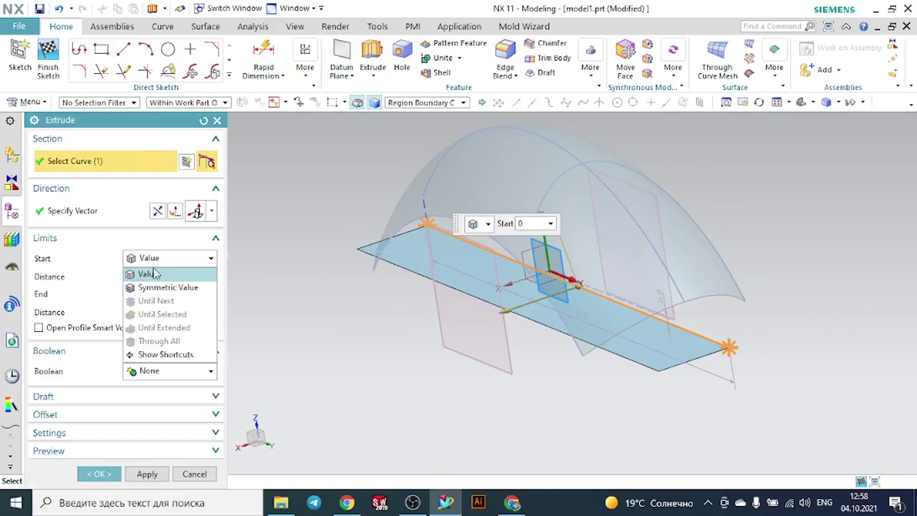
pyautogui.click(161, 286)
pyautogui.moveTo(510, 309); pyautogui.dragTo(451, 328)
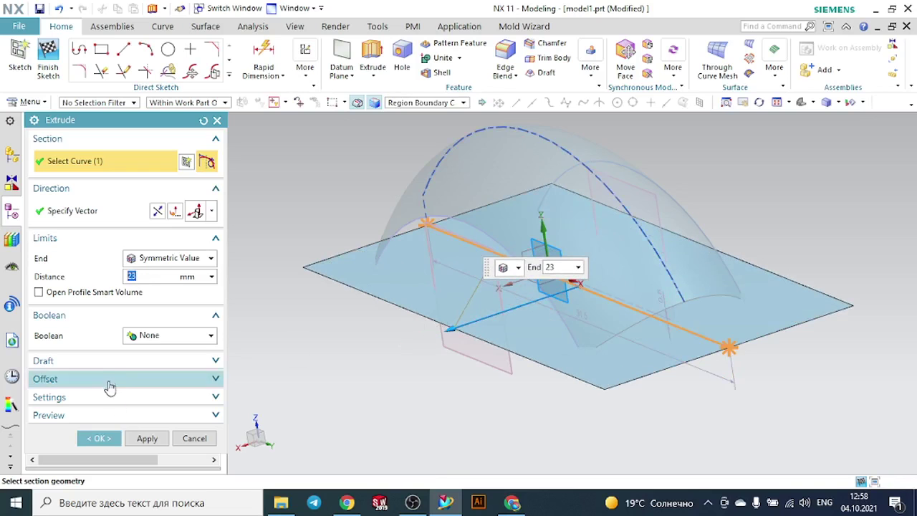
pyautogui.click(99, 438)
# Start a sketch on the datum plane at the shell's front end, where the first arc lies.
pyautogui.moveTo(411, 326); pyautogui.dragTo(437, 334, button='middle')
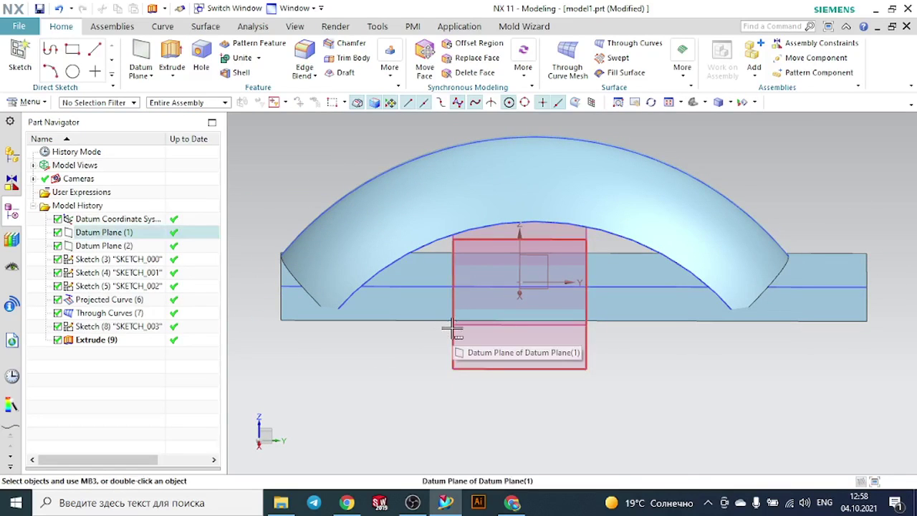
pyautogui.scroll(-1, 562, 364)
pyautogui.moveTo(658, 370); pyautogui.dragTo(624, 382, button='middle')
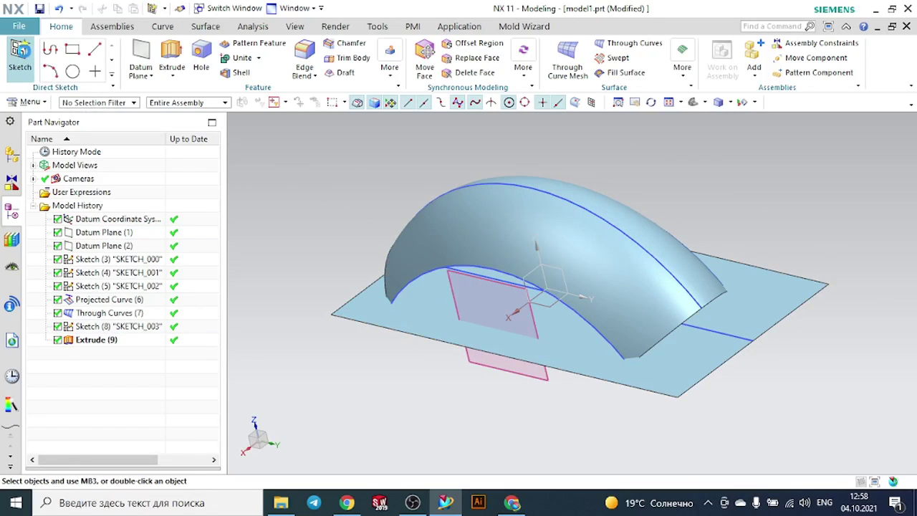
pyautogui.click(20, 57)
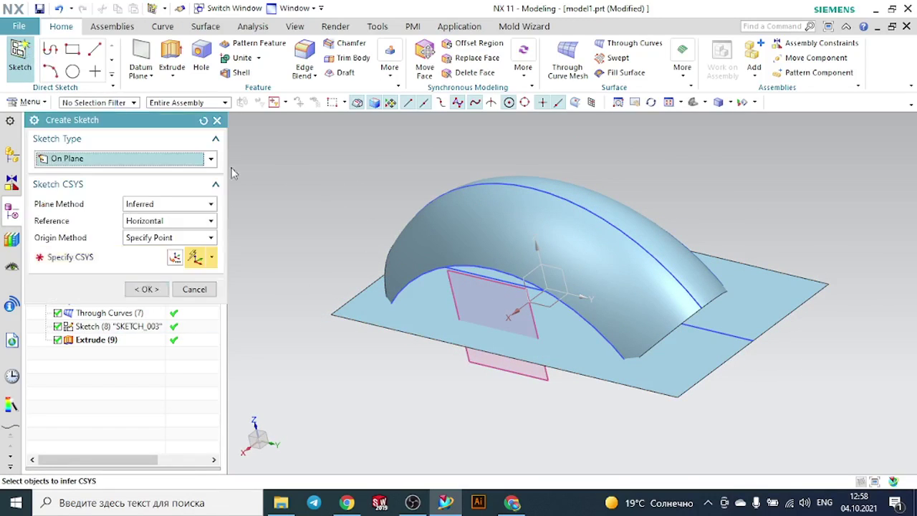
pyautogui.click(490, 279)
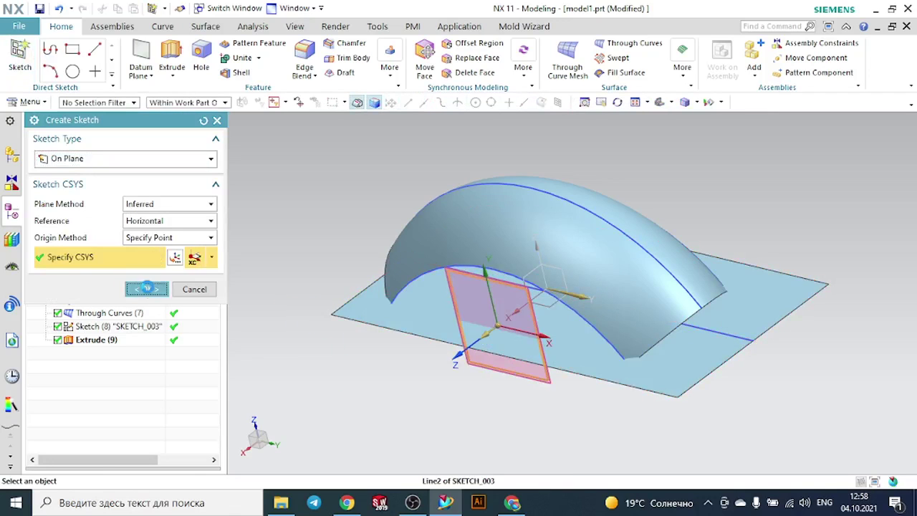
pyautogui.click(146, 288)
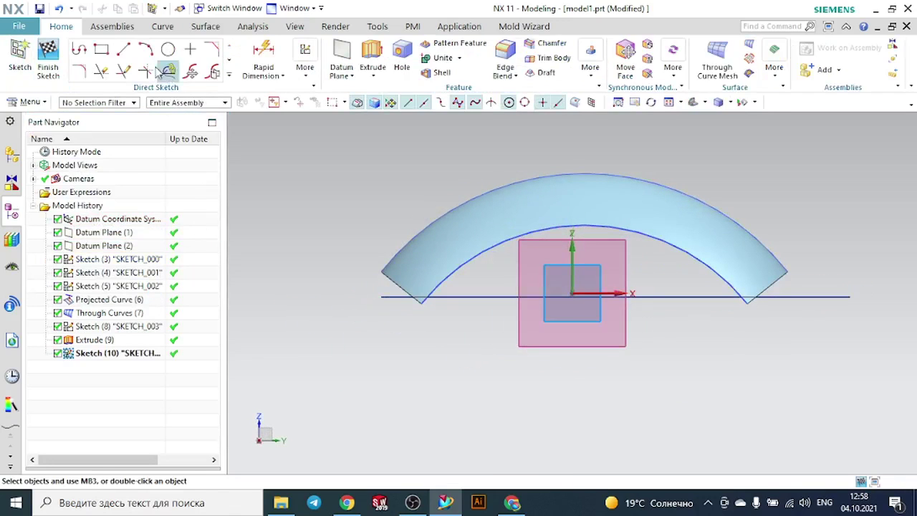
# Try to draw an arc between the points where the straight line crosses the first arc, and finish the sketch.
pyautogui.click(147, 49)
pyautogui.scroll(4, 460, 260)
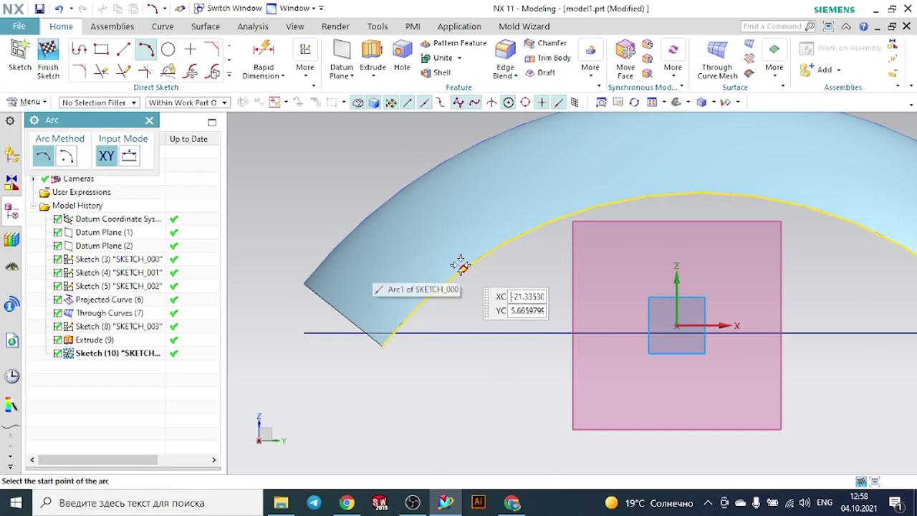
pyautogui.click(396, 333)
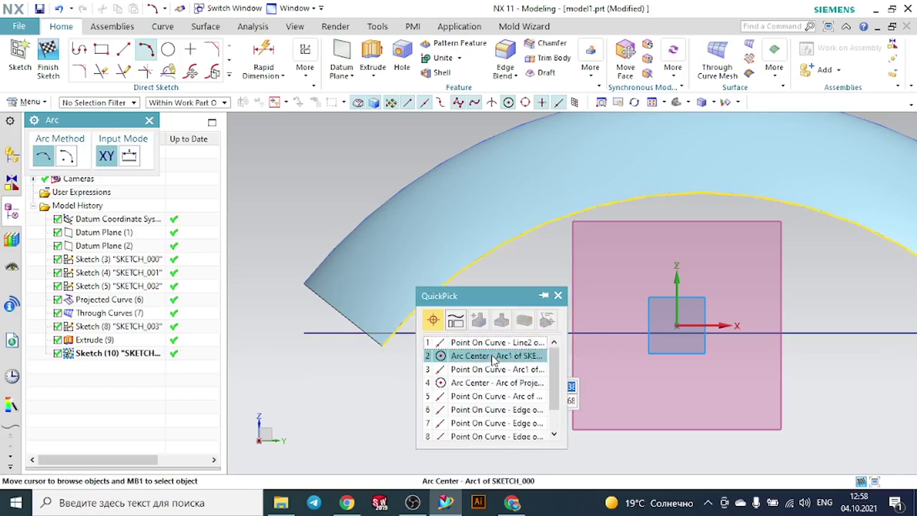
pyautogui.click(471, 346)
pyautogui.scroll(-4, 539, 332)
pyautogui.scroll(4, 790, 332)
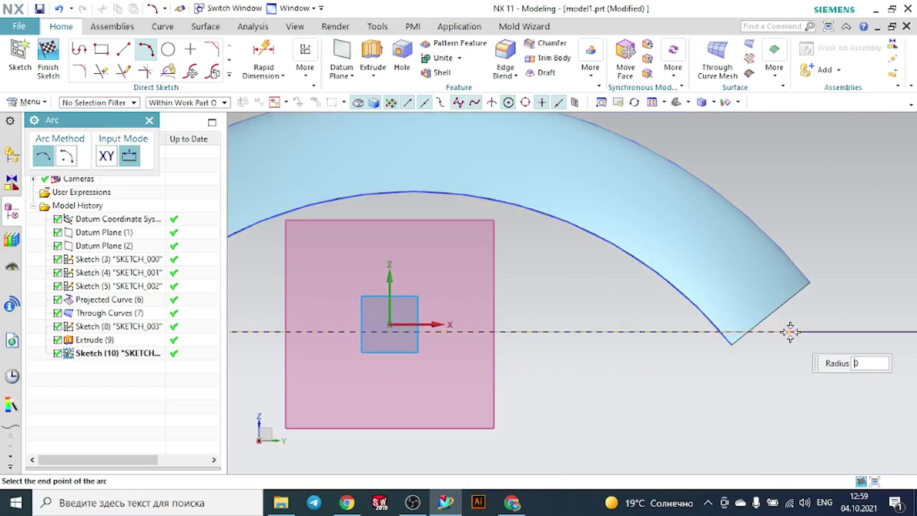
pyautogui.scroll(2, 739, 334)
pyautogui.click(709, 331)
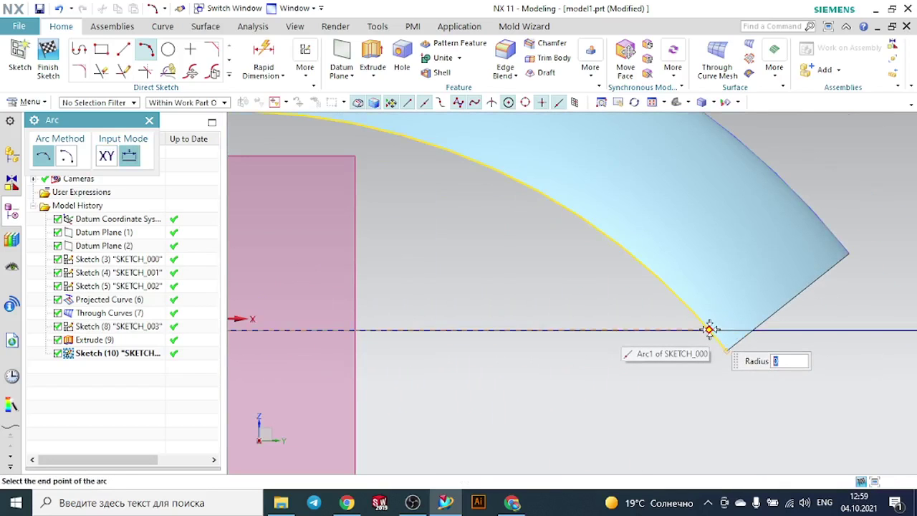
pyautogui.click(149, 120)
pyautogui.click(48, 61)
# Hide the extruded flat sheet under the shell.
pyautogui.scroll(-1, 327, 215)
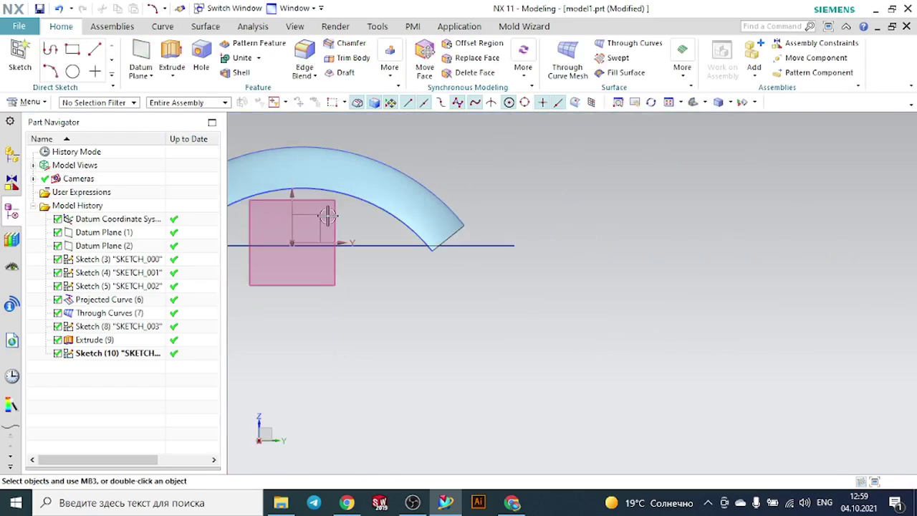
pyautogui.moveTo(567, 194); pyautogui.dragTo(557, 209, button='middle')
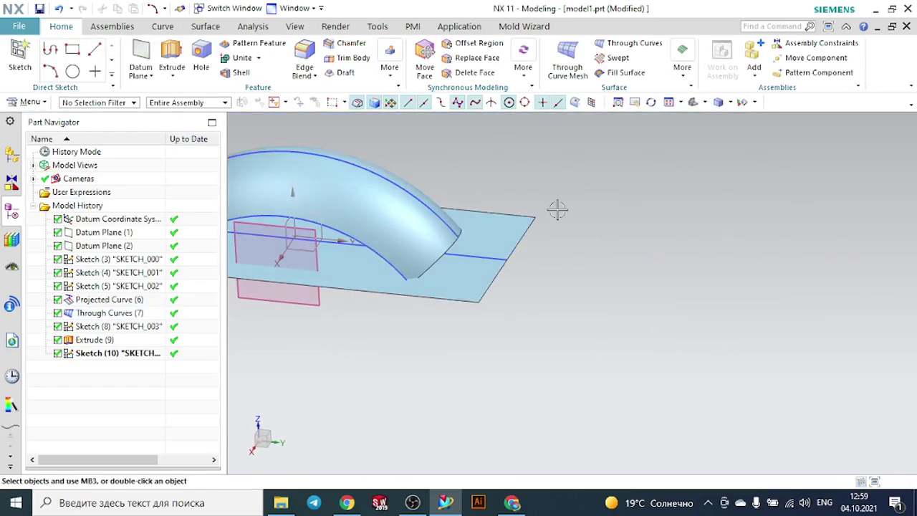
pyautogui.scroll(-2, 552, 212)
pyautogui.scroll(2, 344, 233)
pyautogui.scroll(2, 300, 207)
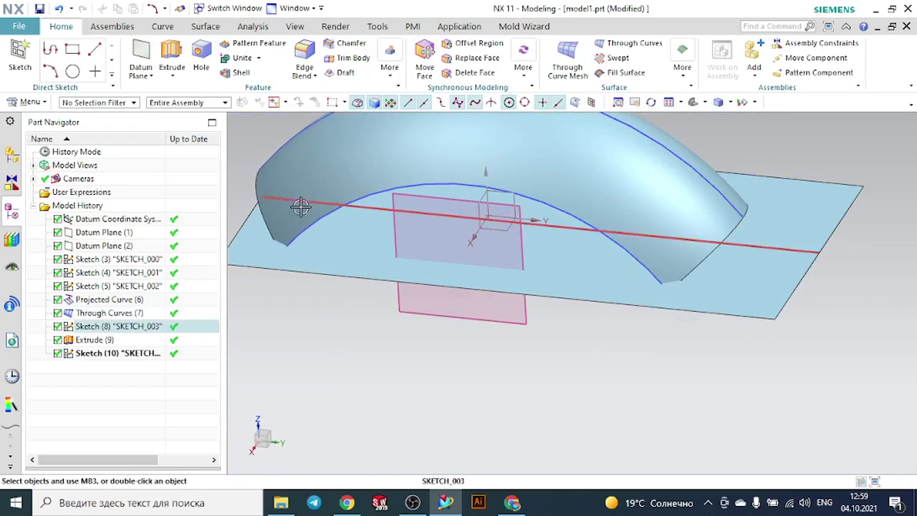
pyautogui.moveTo(406, 301)
pyautogui.mouseDown(button='middle')
pyautogui.moveTo(419, 292)
pyautogui.moveTo(408, 287)
pyautogui.mouseUp(button='middle')
pyautogui.click(364, 265)
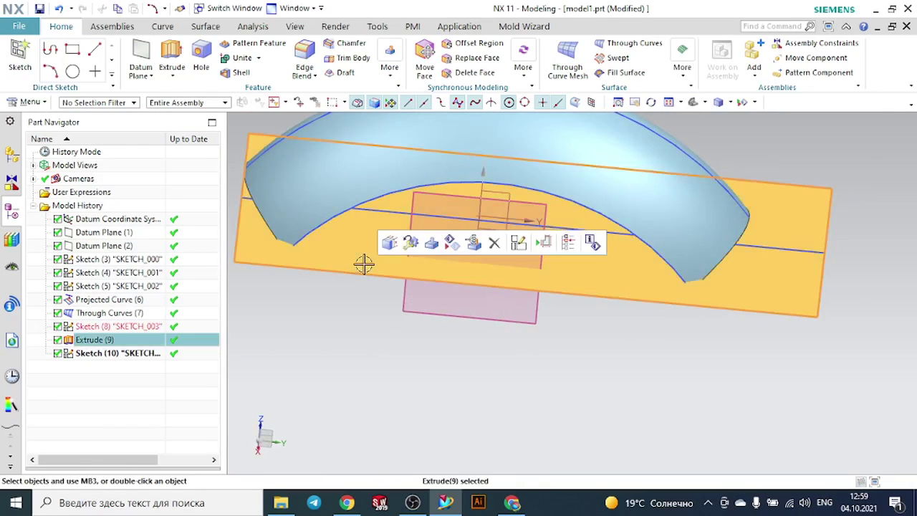
pyautogui.click(467, 244)
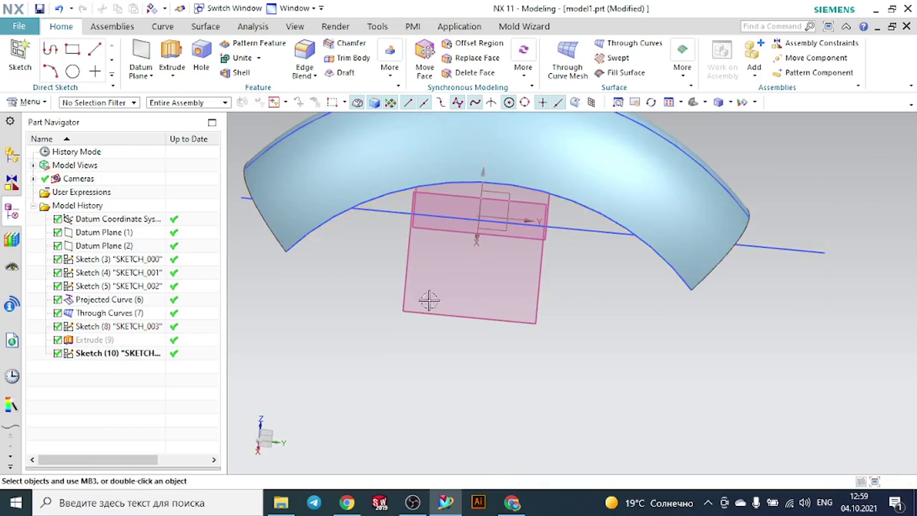
# On the front datum plane, sketch a straight line joining the two endpoints of the first arc and finish the sketch.
pyautogui.moveTo(373, 308); pyautogui.dragTo(478, 327, button='middle')
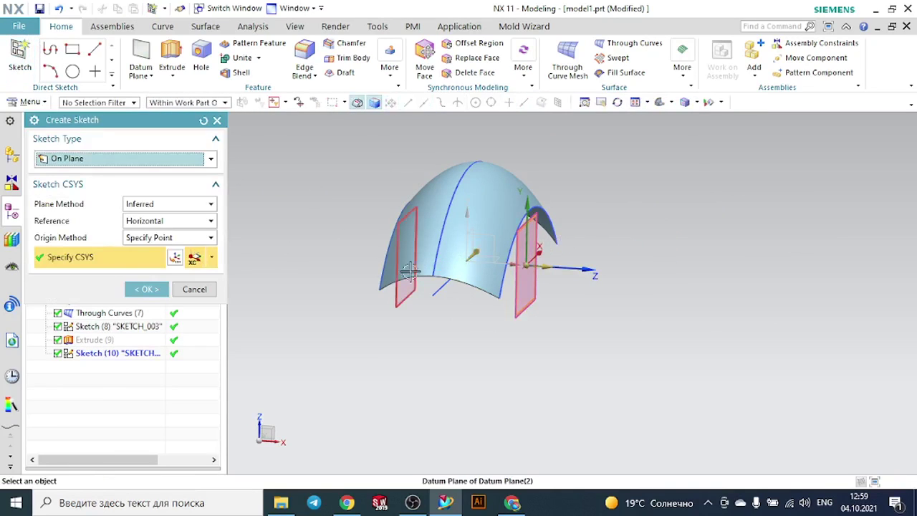
pyautogui.click(147, 289)
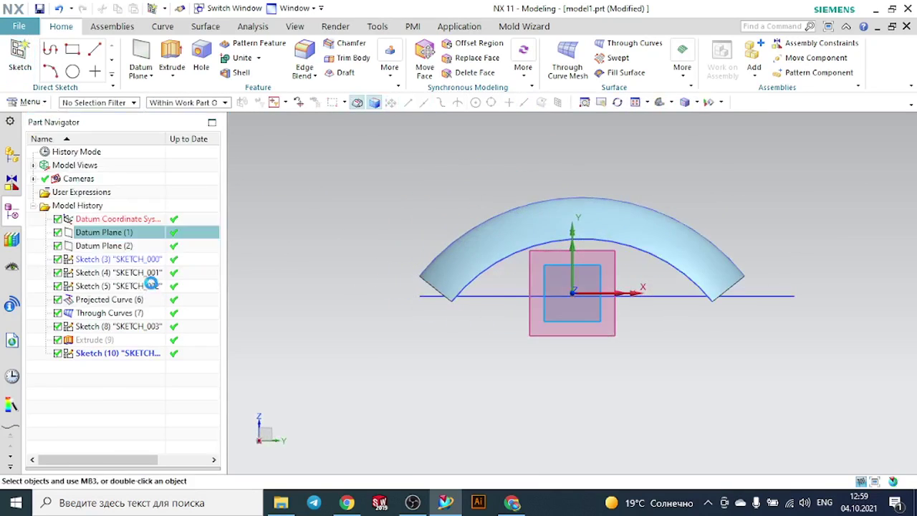
pyautogui.click(123, 50)
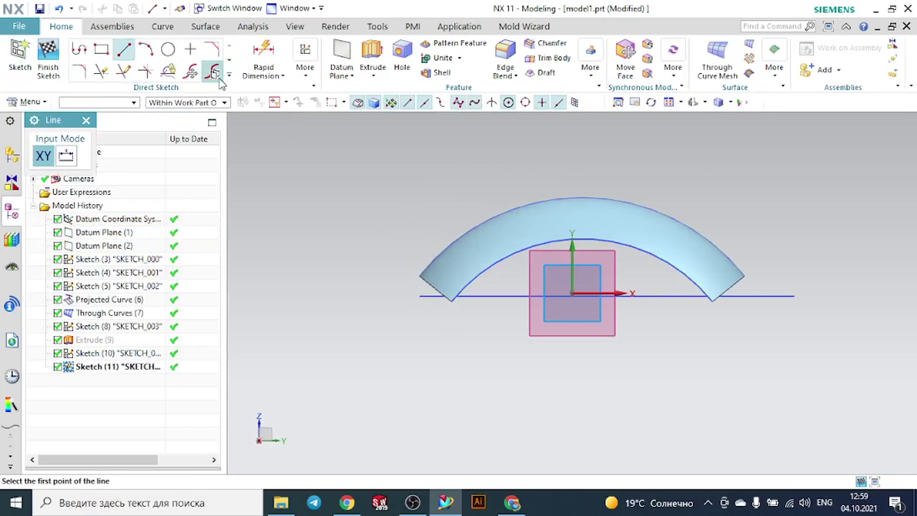
pyautogui.scroll(-3, 466, 310)
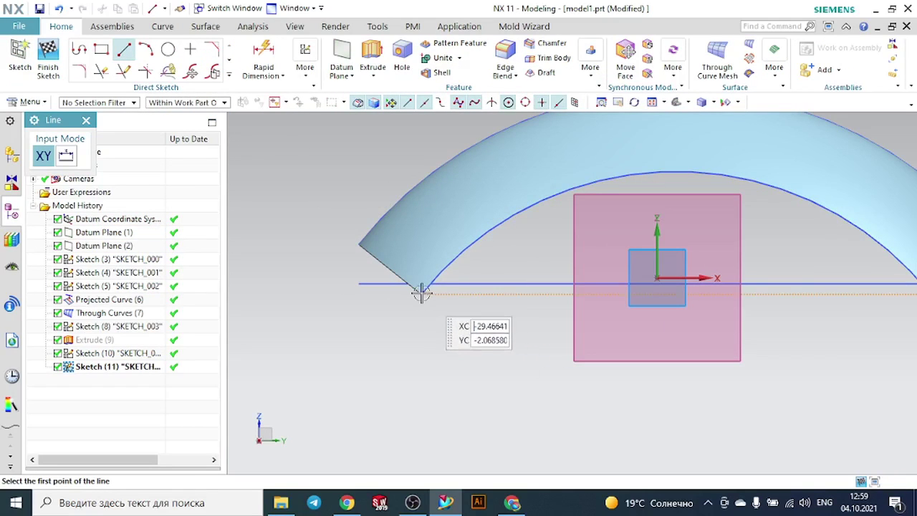
pyautogui.click(420, 292)
pyautogui.scroll(3, 580, 333)
pyautogui.scroll(3, 651, 326)
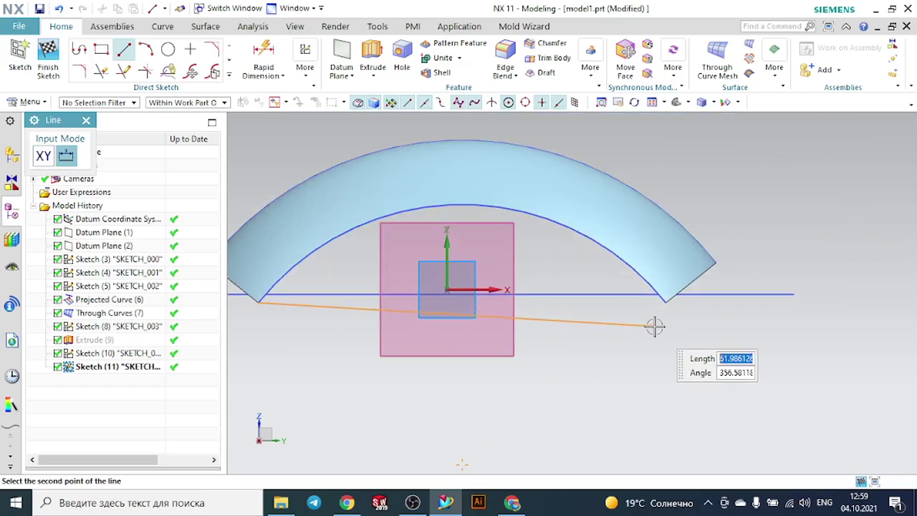
pyautogui.click(665, 302)
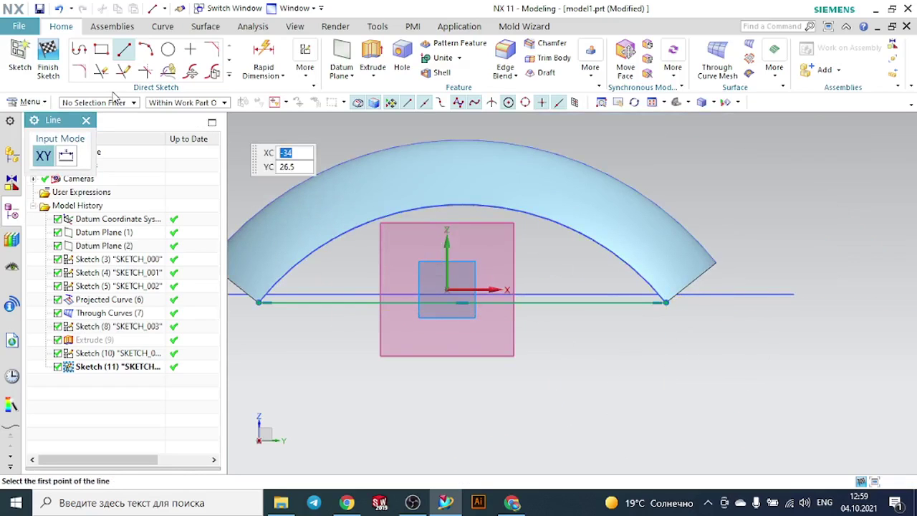
pyautogui.click(49, 61)
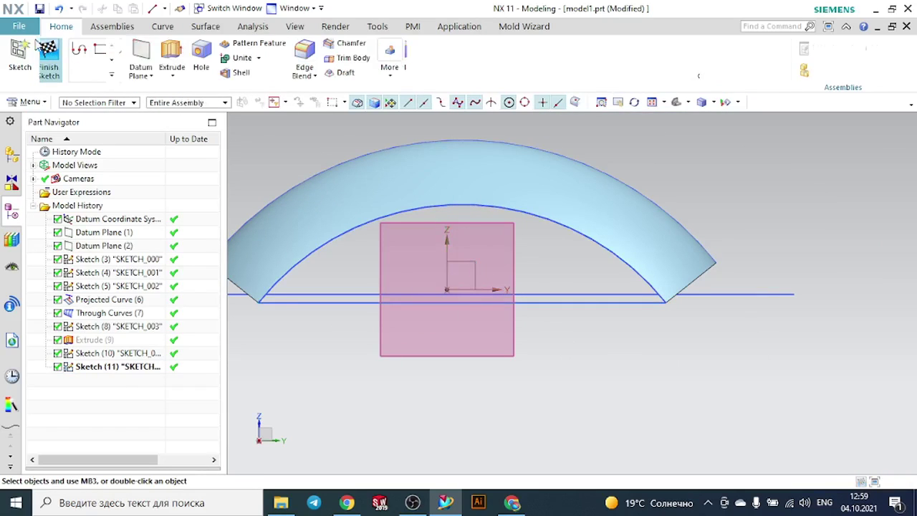
pyautogui.click(205, 28)
pyautogui.scroll(-2, 304, 64)
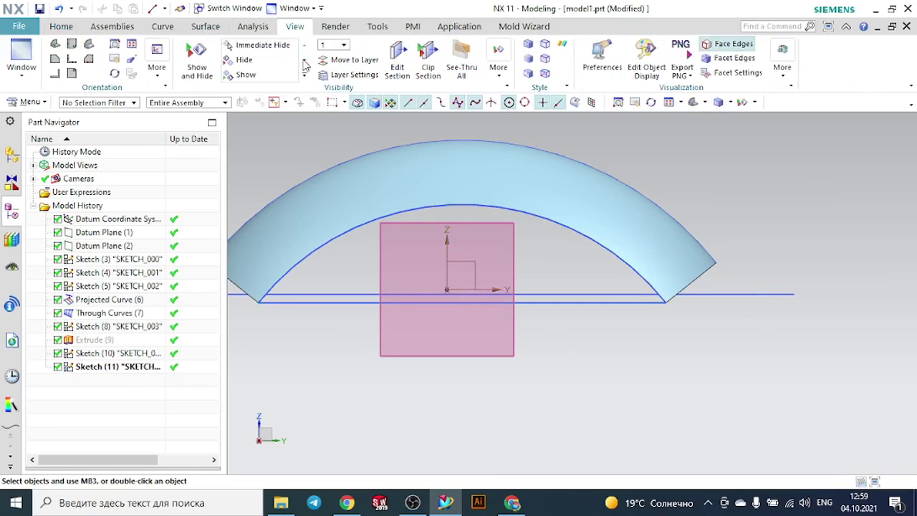
# Create a Fill Surface at the shell's front end, bounded by the straight line and the first arc.
pyautogui.scroll(-3, 395, 125)
pyautogui.moveTo(520, 211); pyautogui.dragTo(622, 225, button='middle')
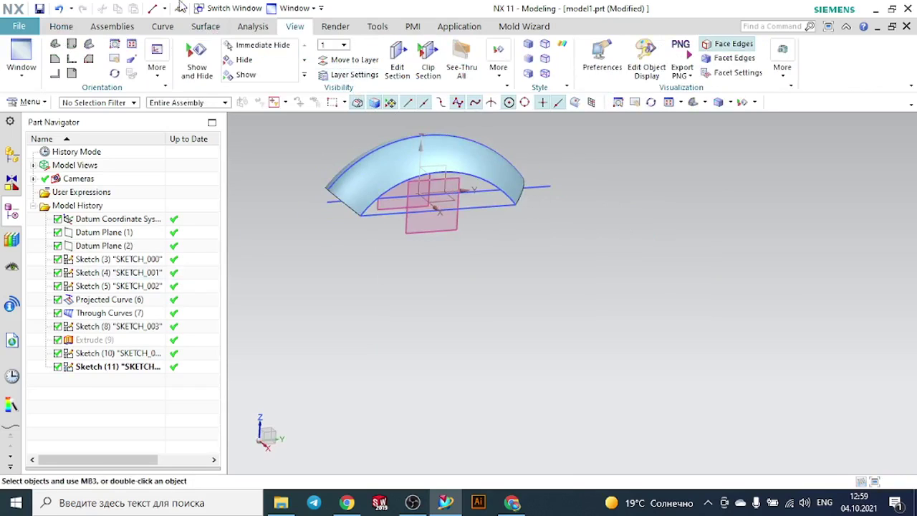
pyautogui.click(208, 27)
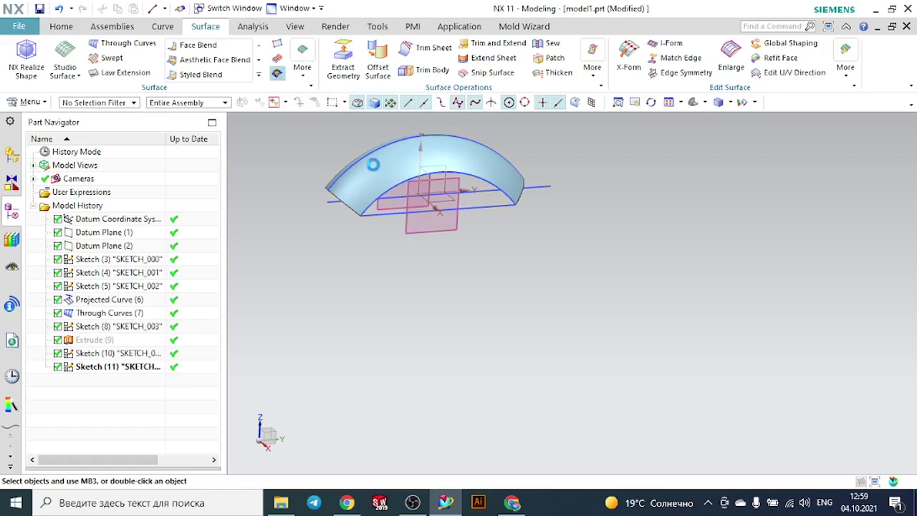
pyautogui.scroll(2, 399, 221)
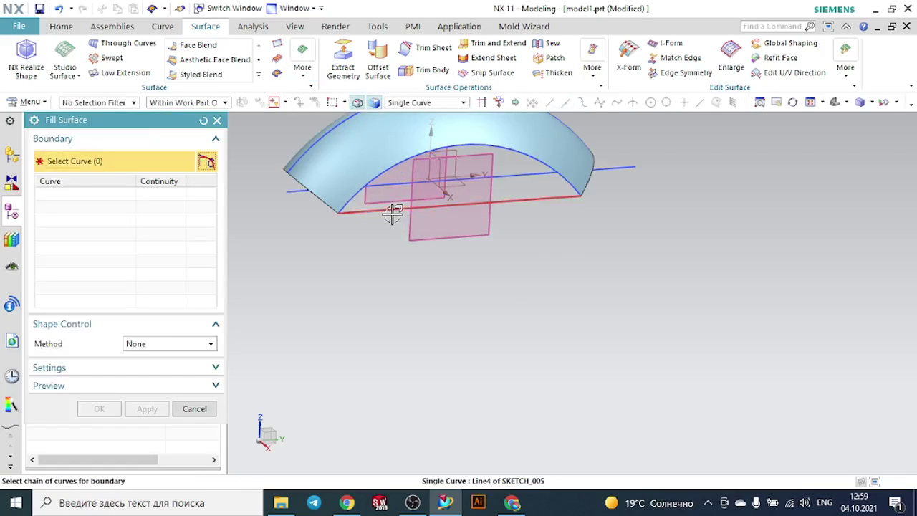
pyautogui.click(391, 211)
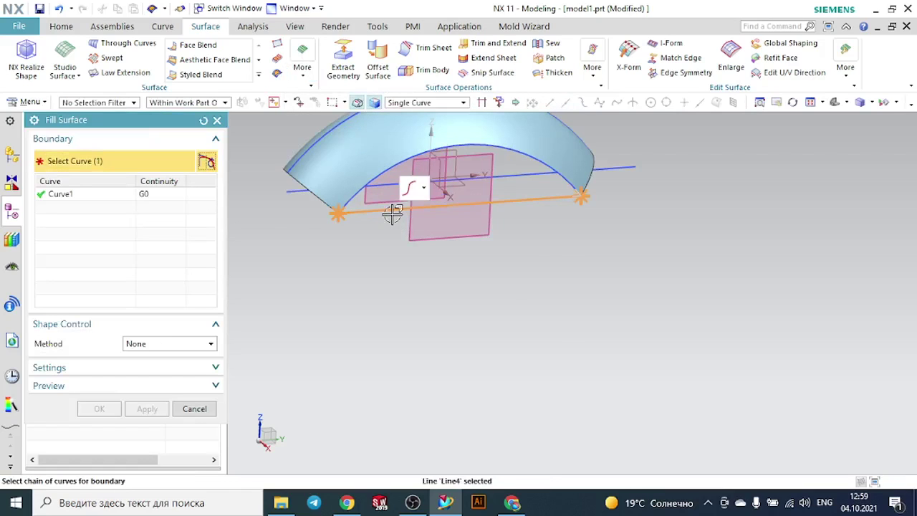
pyautogui.click(385, 174)
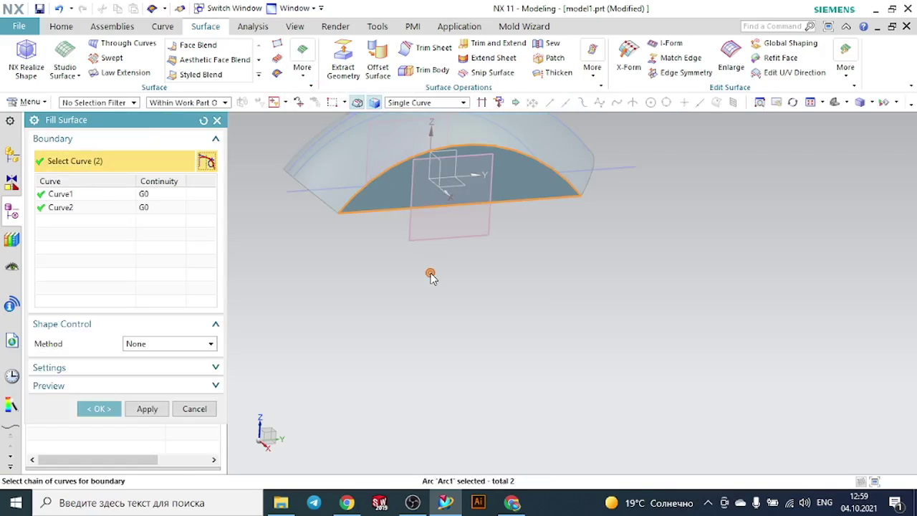
pyautogui.moveTo(430, 276); pyautogui.dragTo(450, 280, button='middle')
pyautogui.click(100, 408)
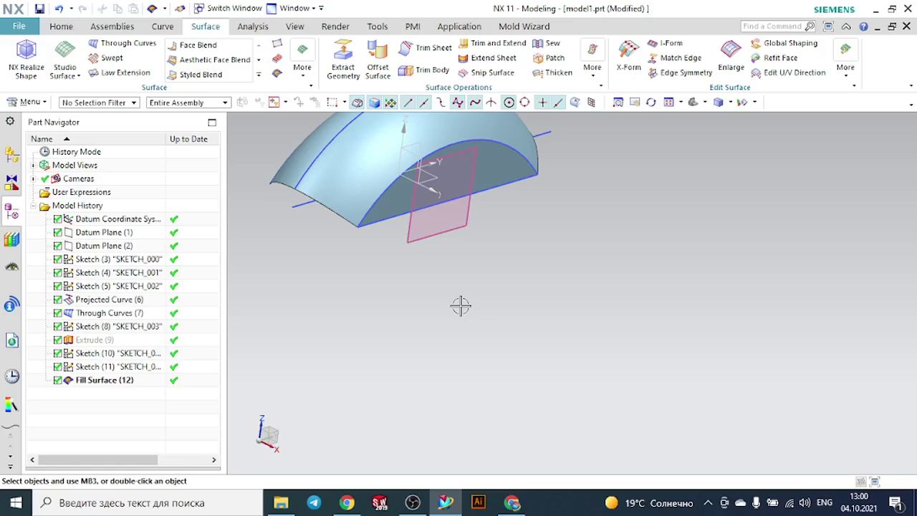
# Mirror the front fill surface to the shell's opposite end about the YZ plane of the datum coordinate system.
pyautogui.scroll(-4, 461, 305)
pyautogui.moveTo(493, 255); pyautogui.dragTo(525, 204, button='middle')
pyautogui.scroll(3, 444, 184)
pyautogui.scroll(1, 444, 185)
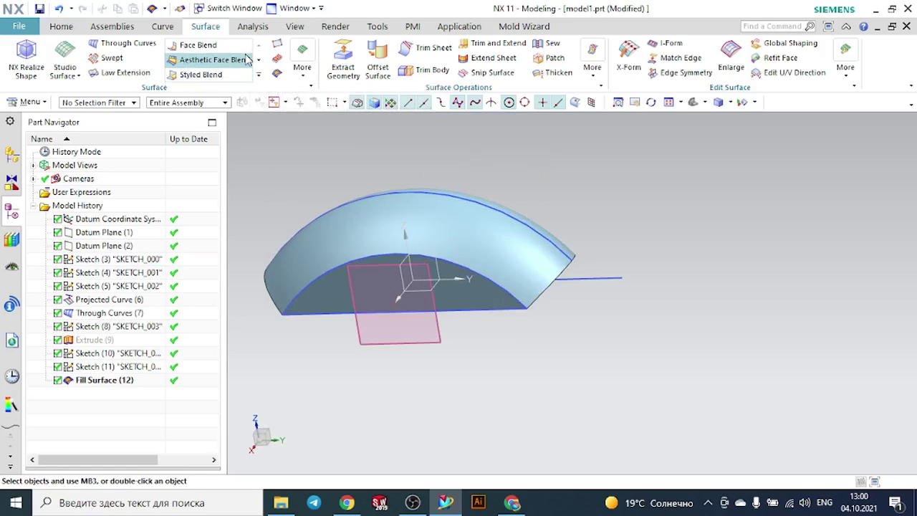
pyautogui.click(57, 27)
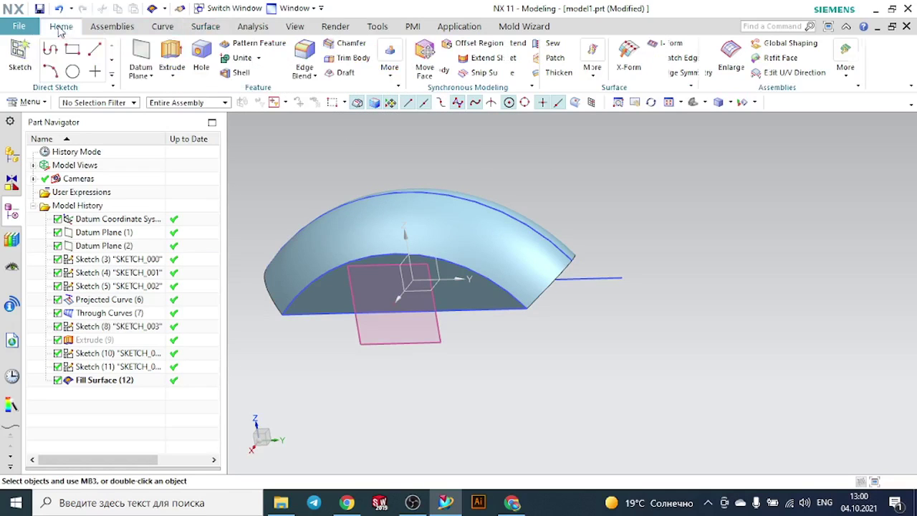
pyautogui.click(397, 80)
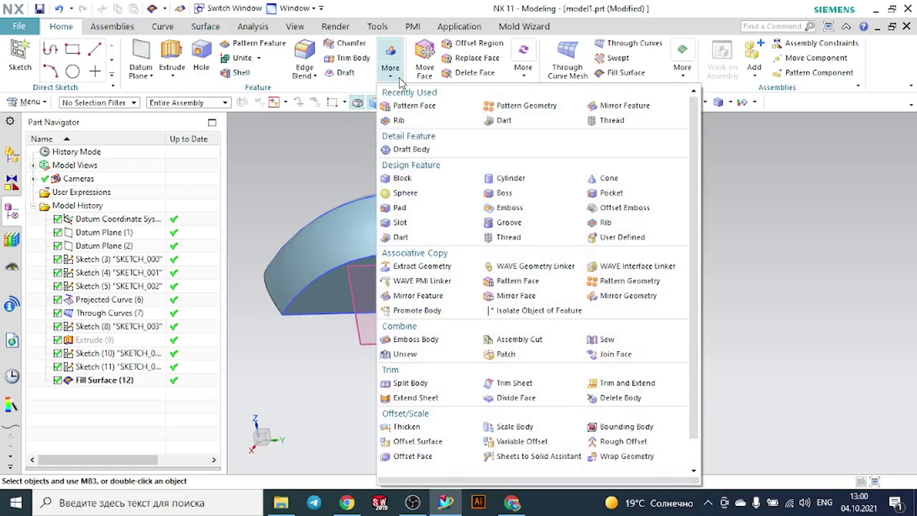
pyautogui.click(636, 110)
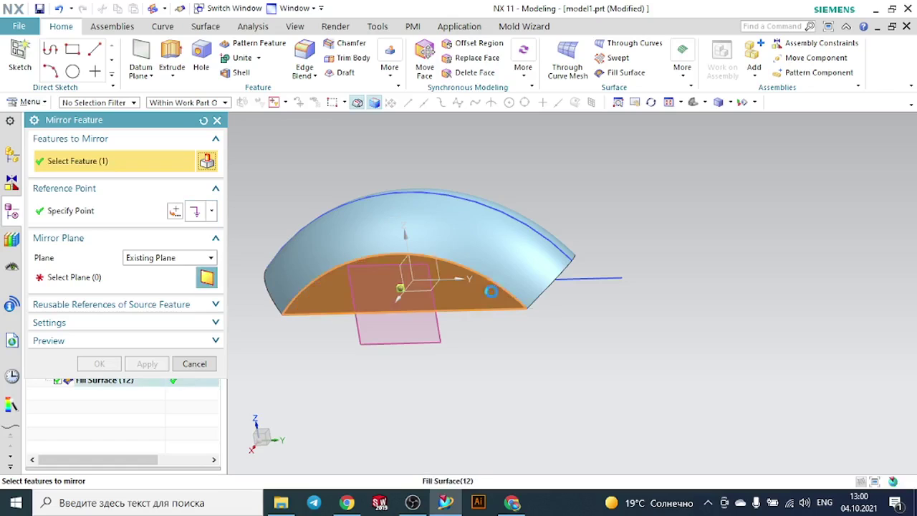
pyautogui.click(123, 280)
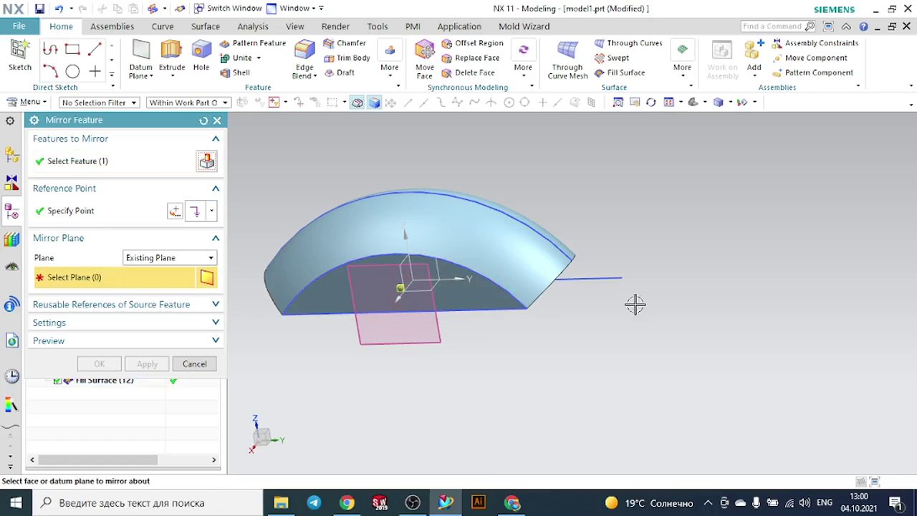
pyautogui.moveTo(635, 304); pyautogui.dragTo(566, 293, button='middle')
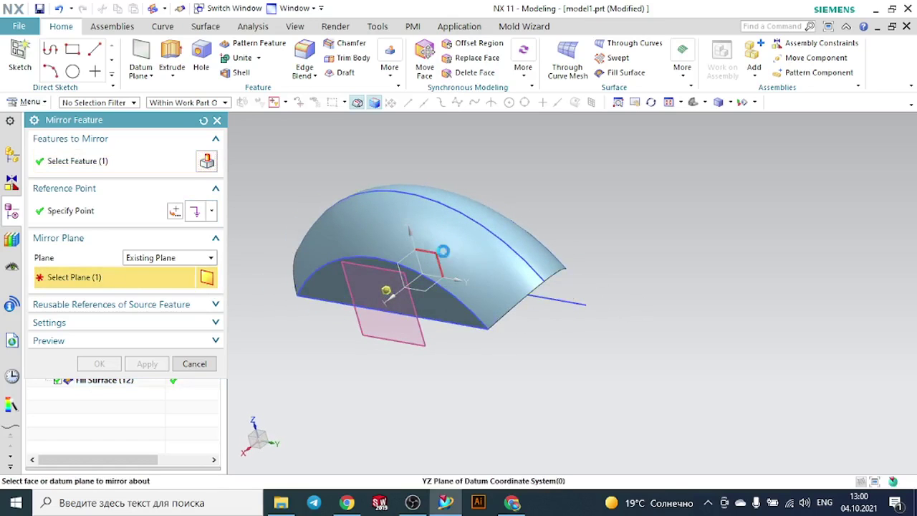
pyautogui.click(436, 251)
pyautogui.moveTo(681, 234); pyautogui.dragTo(687, 283, button='middle')
pyautogui.click(115, 363)
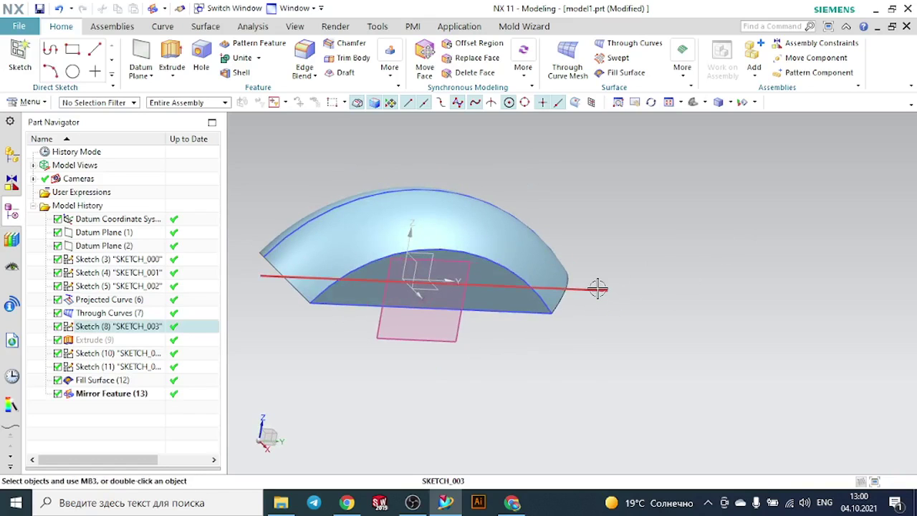
# Show the hidden extruded flat sheet again.
pyautogui.doubleClick(597, 284)
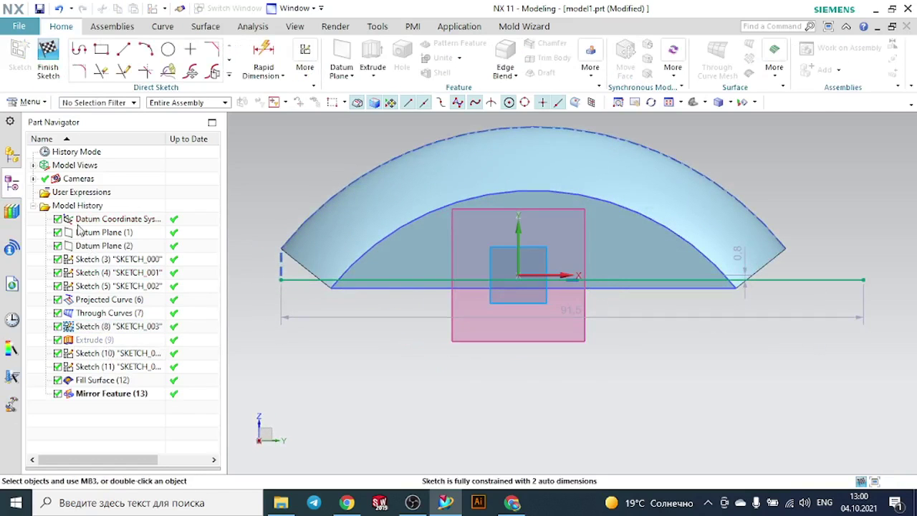
pyautogui.click(48, 61)
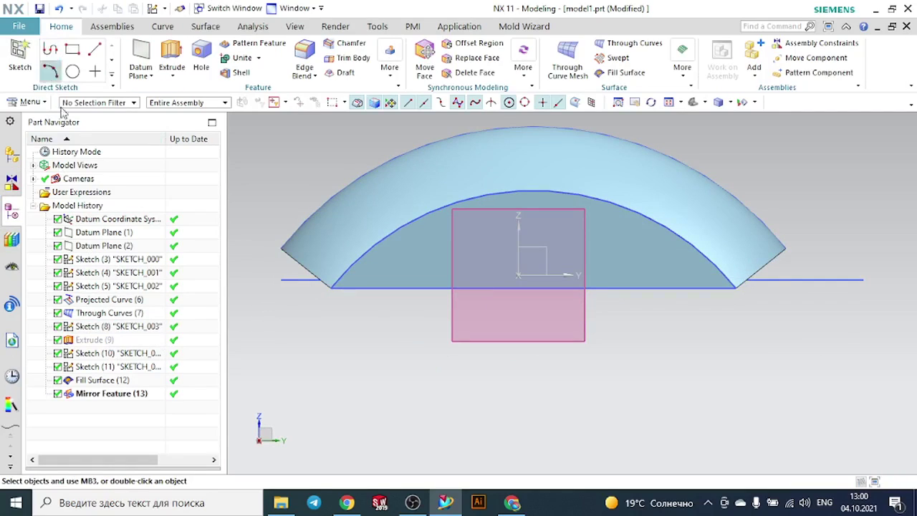
pyautogui.rightClick(101, 343)
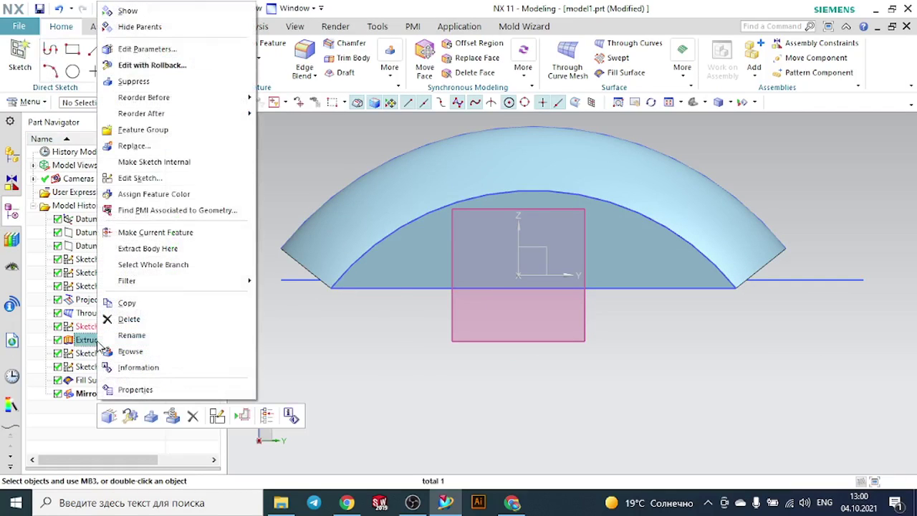
pyautogui.click(127, 12)
pyautogui.scroll(-2, 501, 338)
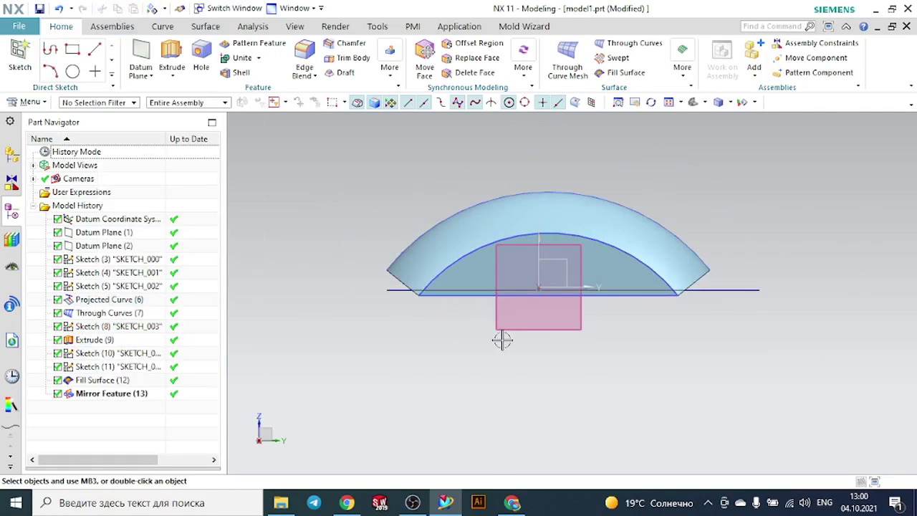
pyautogui.moveTo(501, 338); pyautogui.dragTo(520, 348, button='middle')
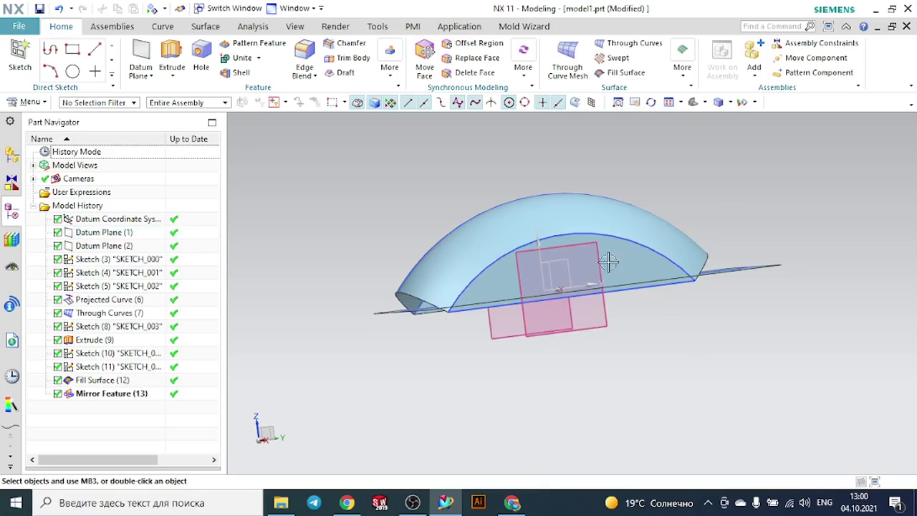
pyautogui.moveTo(437, 339)
pyautogui.mouseDown(button='middle')
pyautogui.moveTo(465, 343)
pyautogui.moveTo(449, 337)
pyautogui.moveTo(456, 335)
pyautogui.moveTo(430, 339)
pyautogui.mouseUp(button='middle')
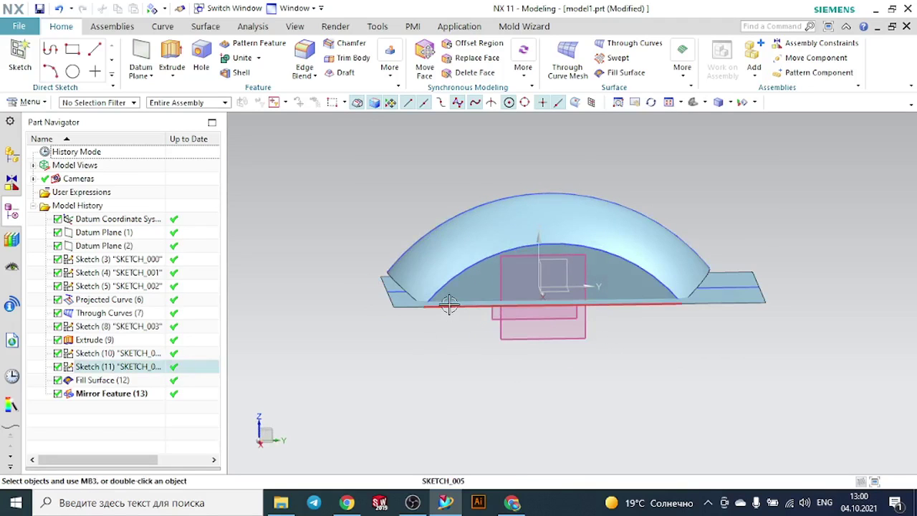
# Move the flat sheet's sketch line well below the shell and finish the sketch.
pyautogui.doubleClick(449, 305)
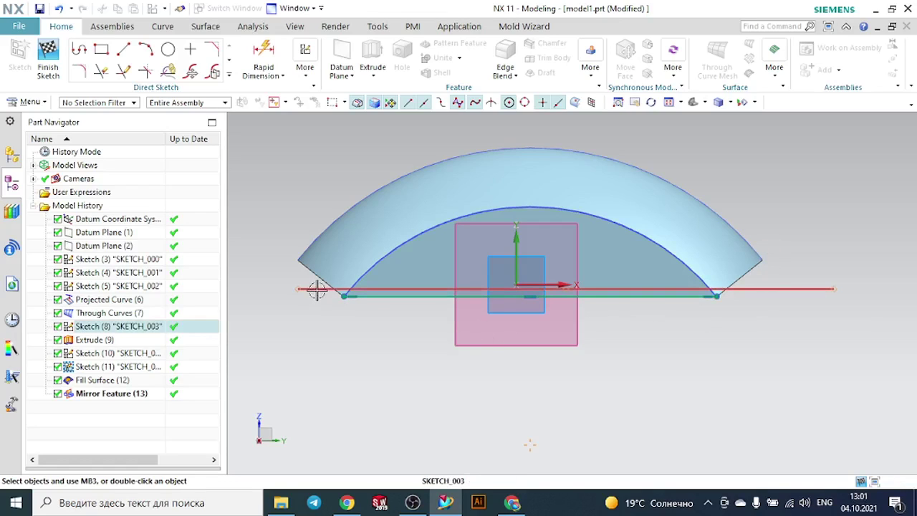
pyautogui.click(48, 54)
pyautogui.doubleClick(309, 286)
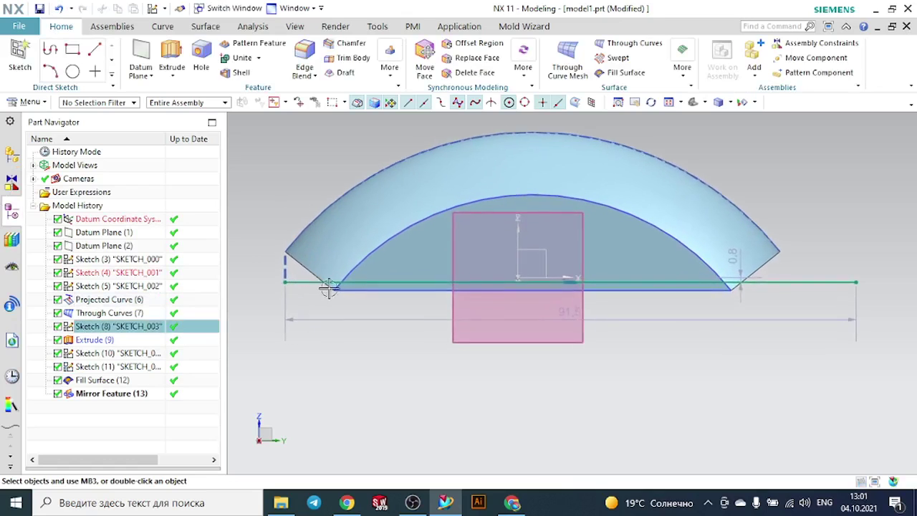
pyautogui.click(409, 277)
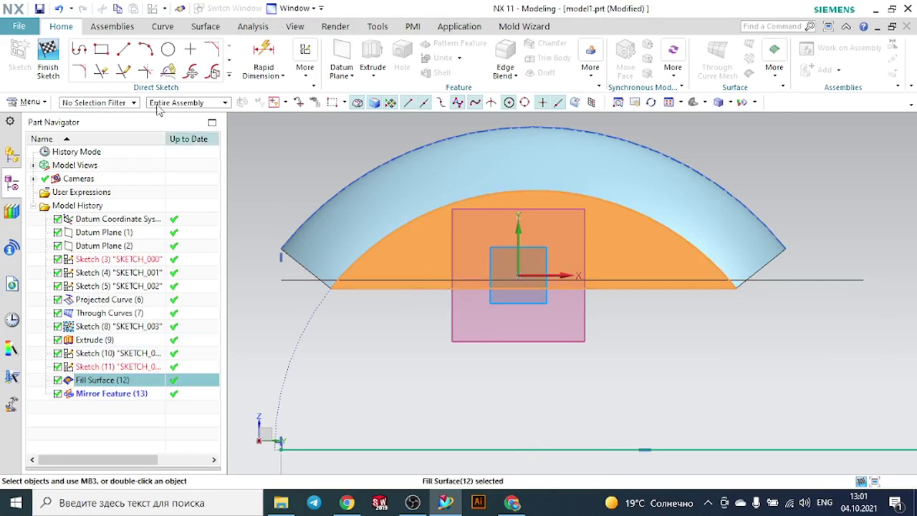
pyautogui.click(48, 54)
pyautogui.scroll(-2, 349, 342)
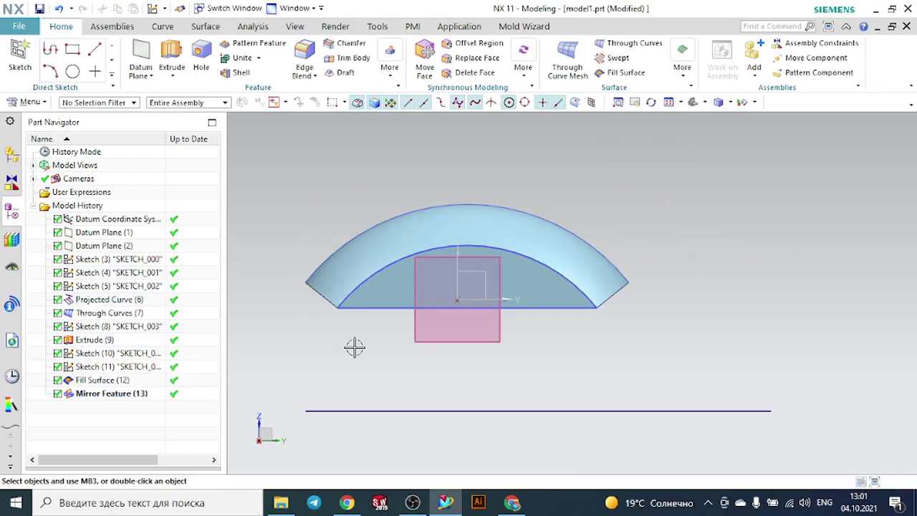
# Raise the flat sheet's sketch line to about 5.8 above the sketch origin so the sheet cuts through the shell, and finish the sketch.
pyautogui.doubleClick(374, 307)
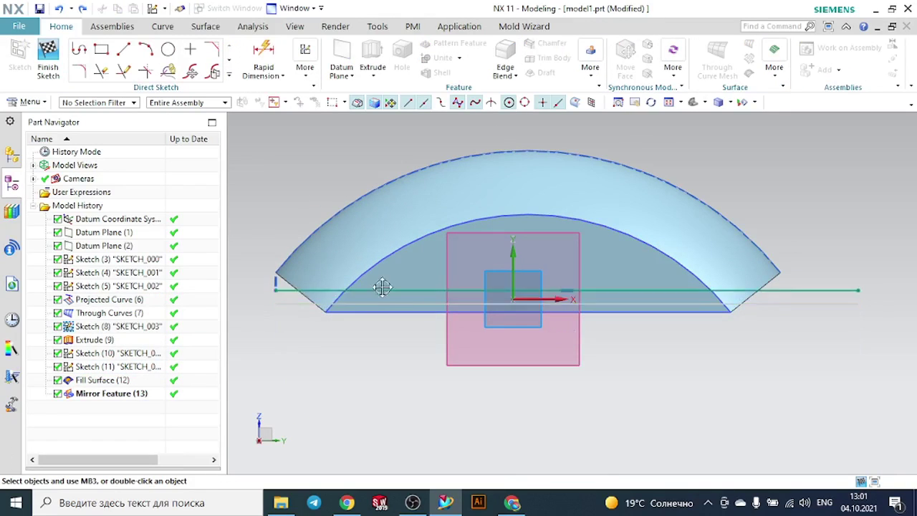
pyautogui.moveTo(382, 287)
pyautogui.mouseDown()
pyautogui.moveTo(377, 260)
pyautogui.moveTo(382, 276)
pyautogui.moveTo(386, 248)
pyautogui.moveTo(358, 262)
pyautogui.mouseUp()
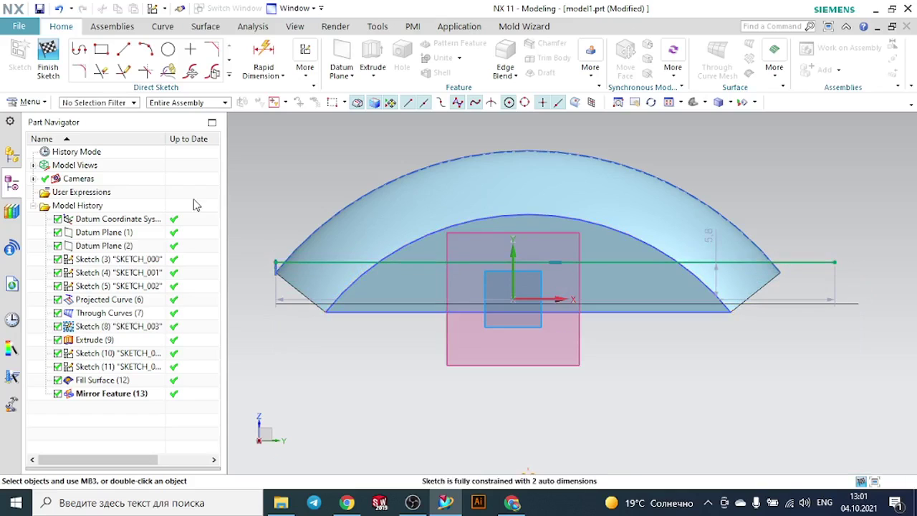
pyautogui.click(40, 53)
pyautogui.moveTo(397, 331); pyautogui.dragTo(375, 349, button='middle')
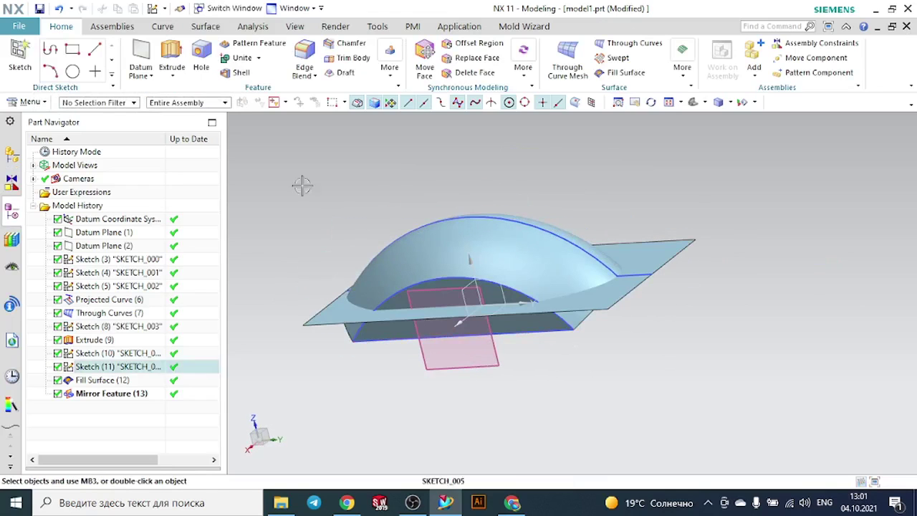
pyautogui.click(203, 27)
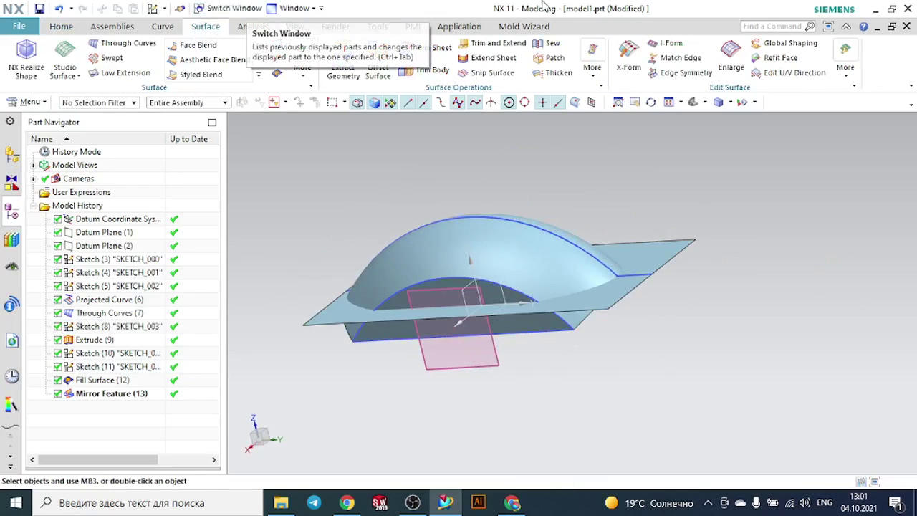
pyautogui.click(432, 49)
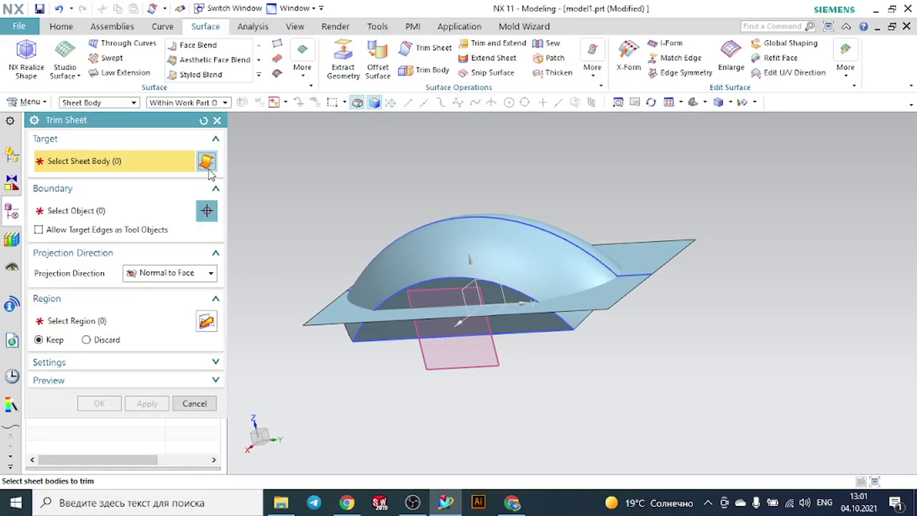
pyautogui.moveTo(163, 120); pyautogui.dragTo(221, 84)
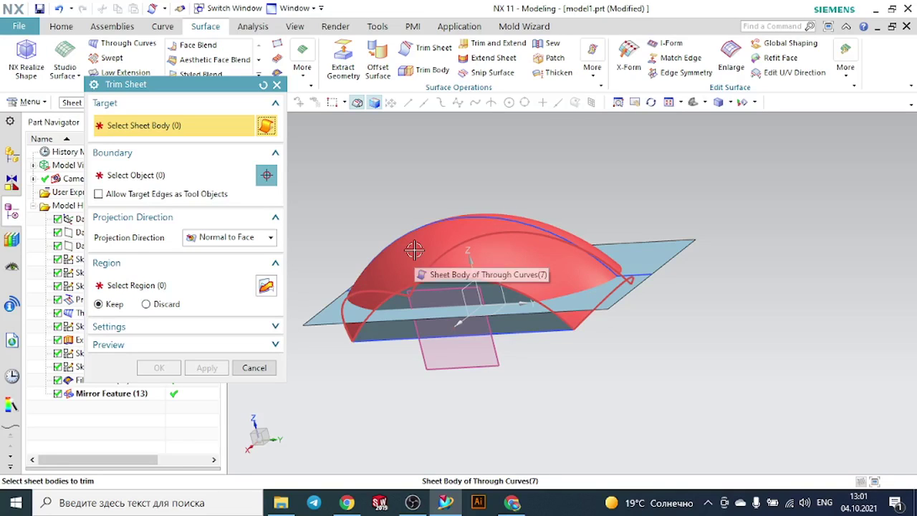
pyautogui.click(276, 85)
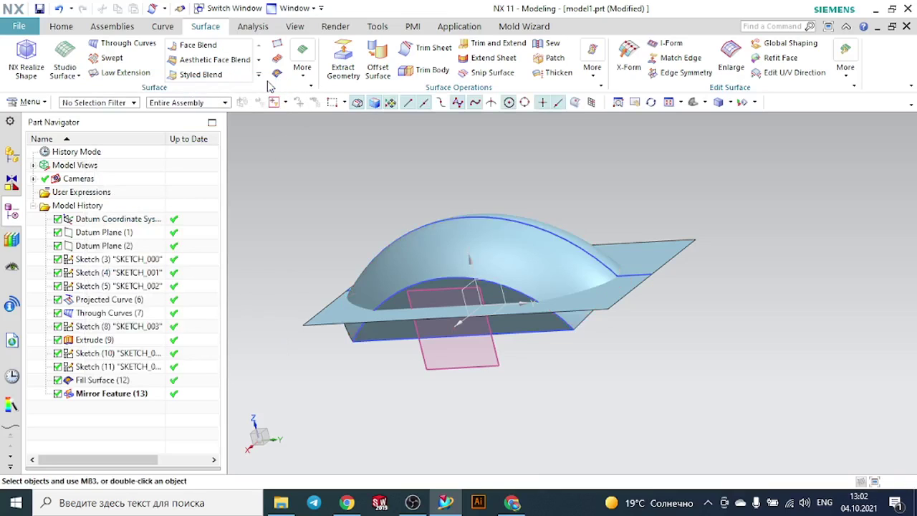
# Sew the through-curves shell as the target with the front fill surface and its mirrored copy as tools.
pyautogui.click(548, 45)
pyautogui.click(439, 265)
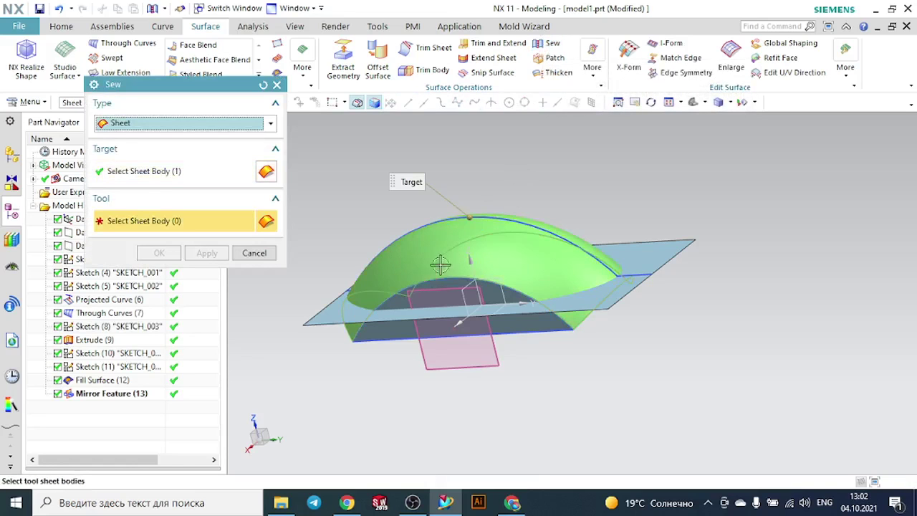
pyautogui.click(416, 315)
pyautogui.moveTo(624, 179); pyautogui.dragTo(535, 193, button='middle')
pyautogui.click(524, 176)
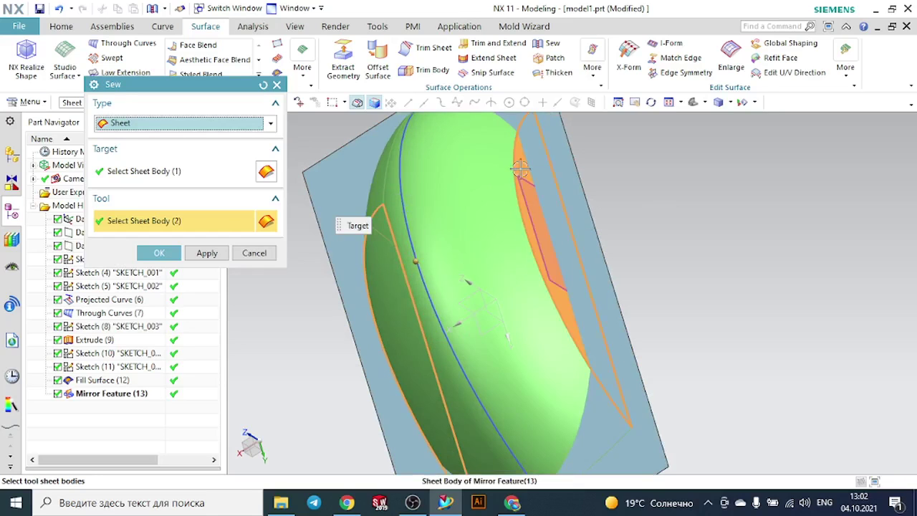
pyautogui.click(174, 255)
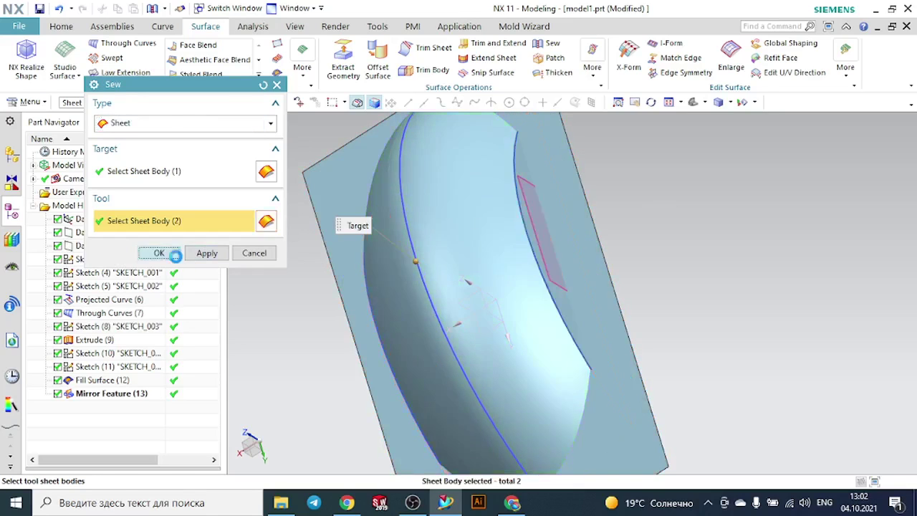
# Trim the sewn shell with the flat sheet as boundary, keeping the domed region above the sheet.
pyautogui.scroll(-2, 294, 272)
pyautogui.moveTo(303, 280); pyautogui.dragTo(353, 238, button='middle')
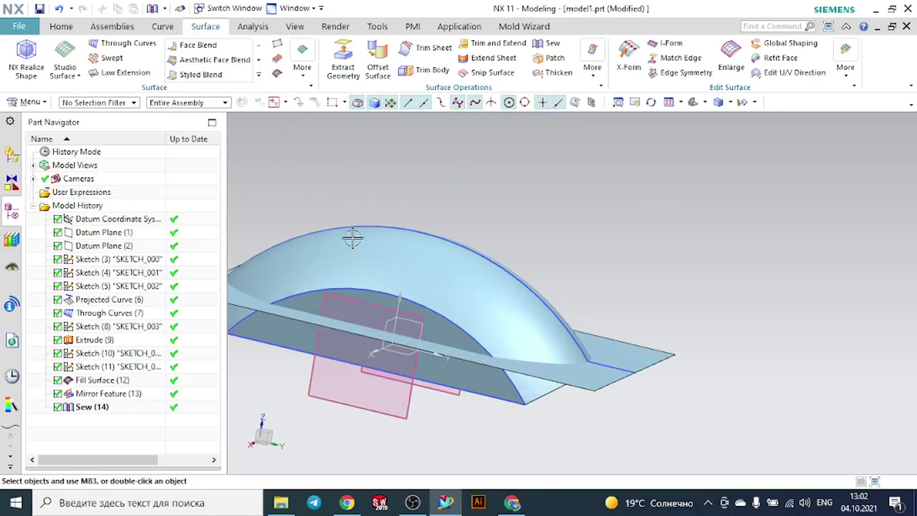
pyautogui.click(428, 47)
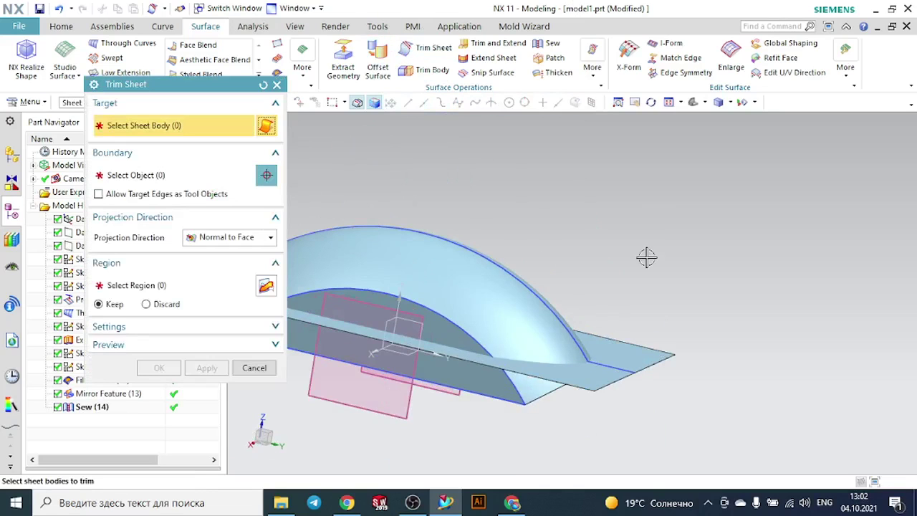
pyautogui.moveTo(646, 255); pyautogui.dragTo(651, 238, button='middle')
pyautogui.scroll(3, 568, 260)
pyautogui.click(452, 262)
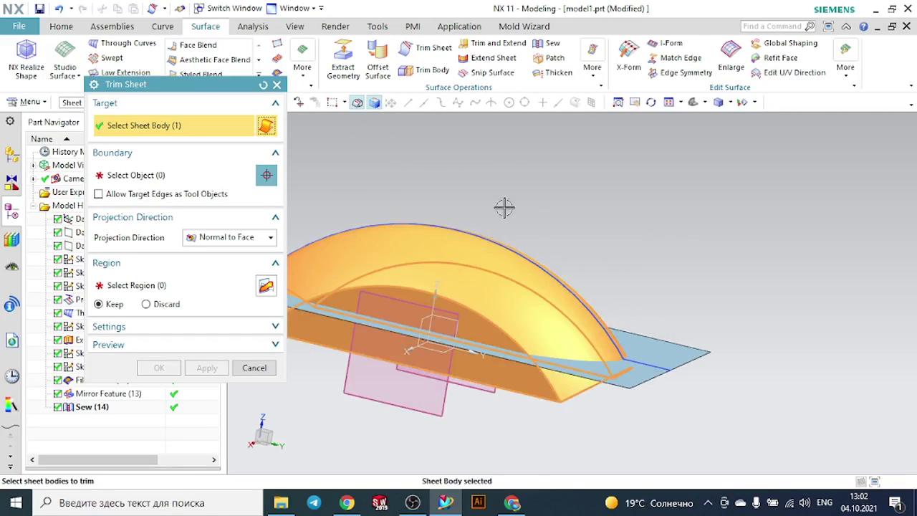
pyautogui.scroll(-4, 727, 200)
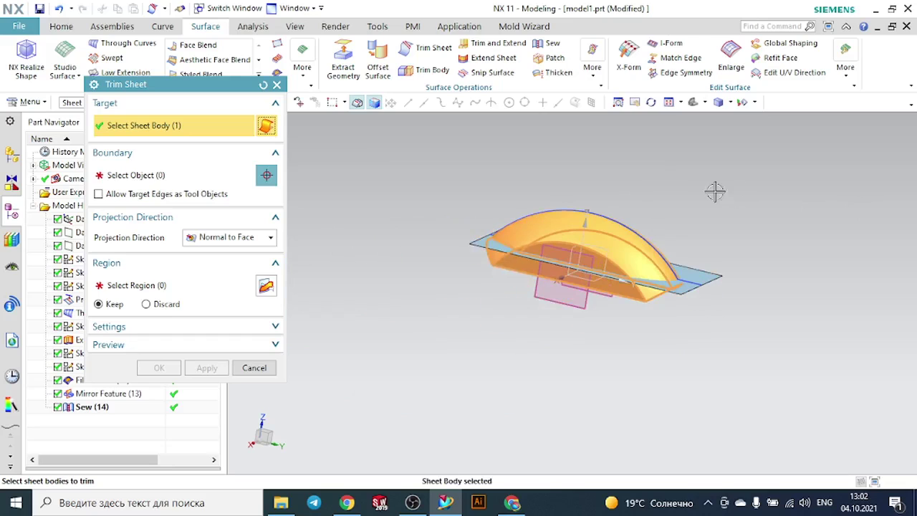
pyautogui.click(190, 177)
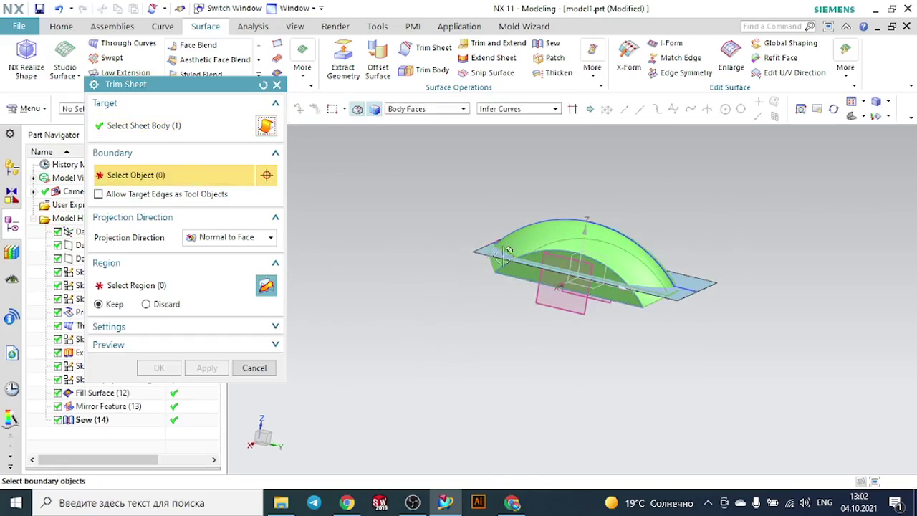
pyautogui.moveTo(407, 274); pyautogui.dragTo(442, 256, button='middle')
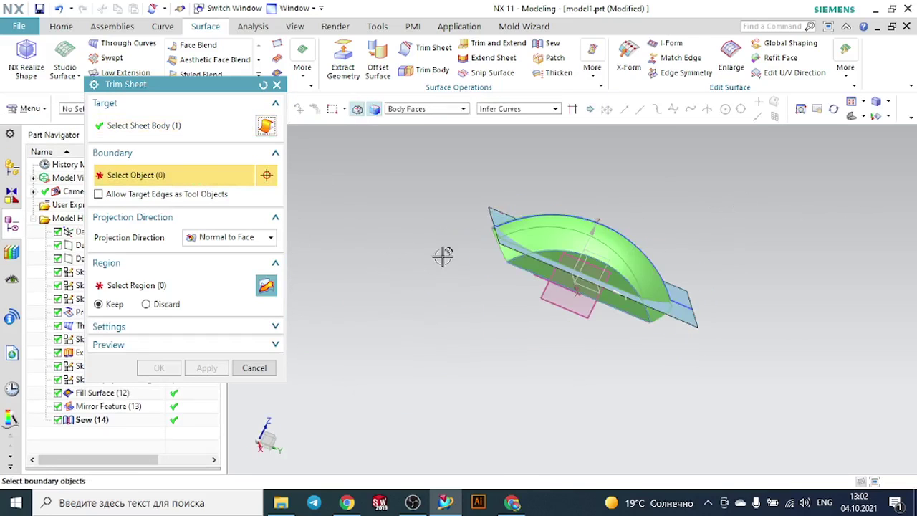
pyautogui.click(501, 231)
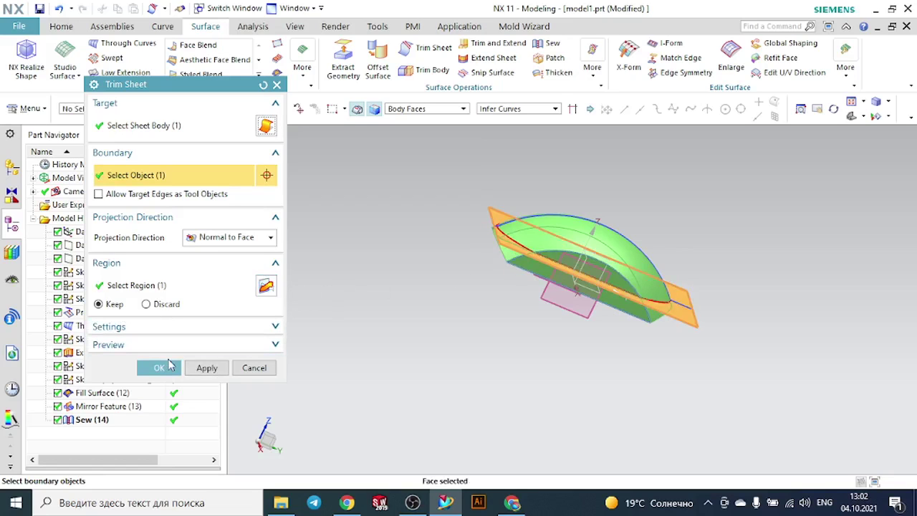
pyautogui.click(160, 367)
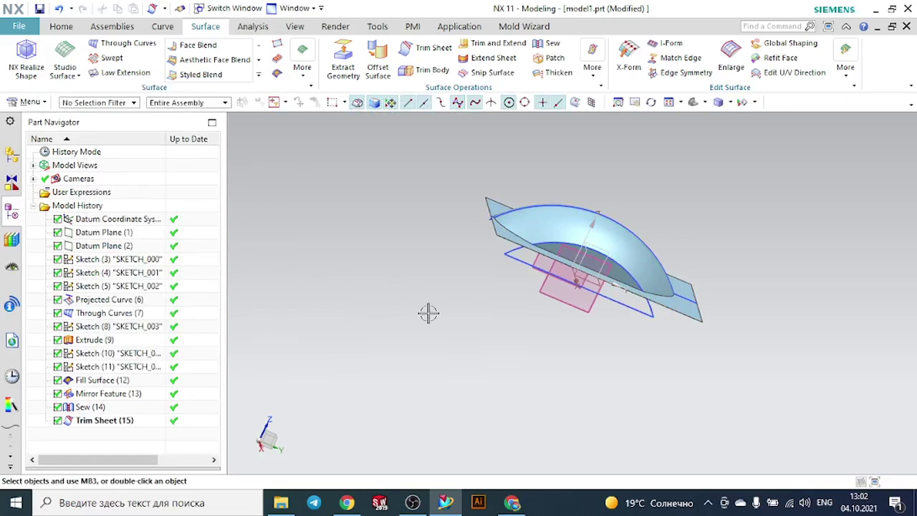
pyautogui.moveTo(440, 316); pyautogui.dragTo(450, 299, button='middle')
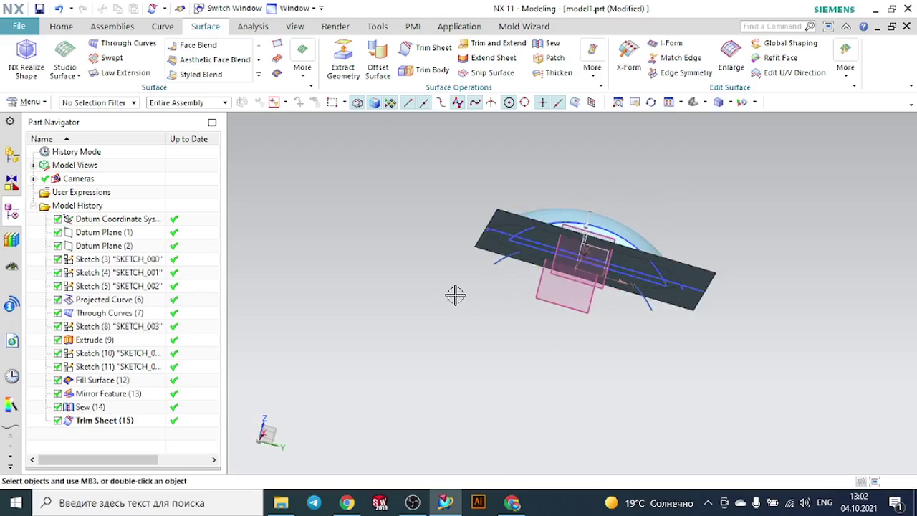
# Undo the last sheet trim on the shell.
pyautogui.hotkey('ctrl', 'z')
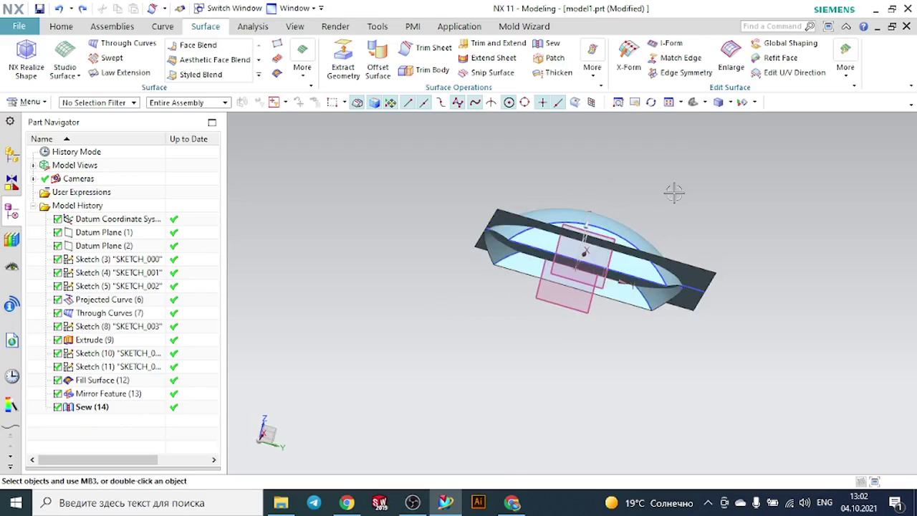
pyautogui.moveTo(689, 187); pyautogui.dragTo(706, 196, button='middle')
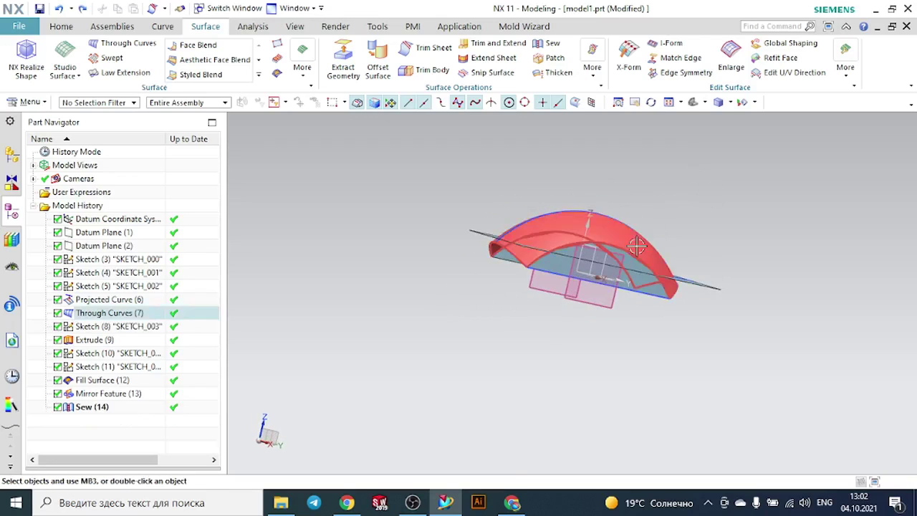
pyautogui.scroll(3, 554, 252)
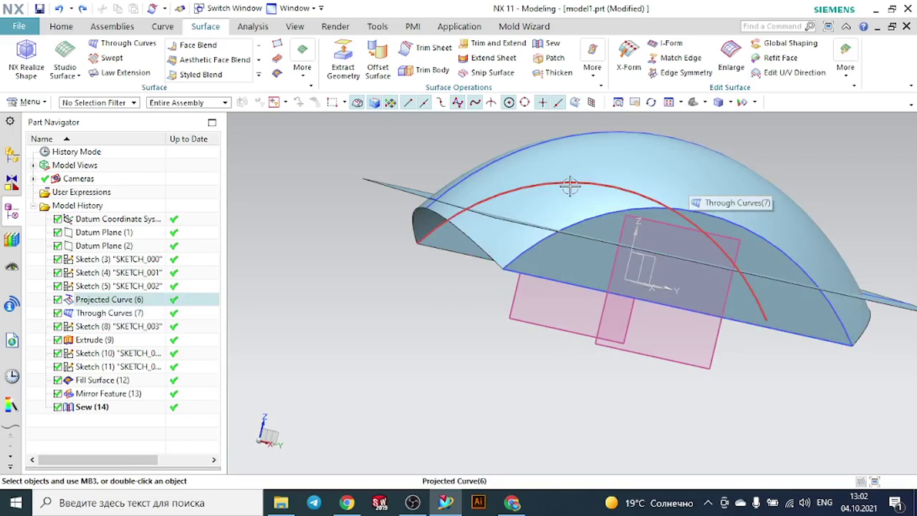
pyautogui.moveTo(735, 177); pyautogui.dragTo(824, 187, button='middle')
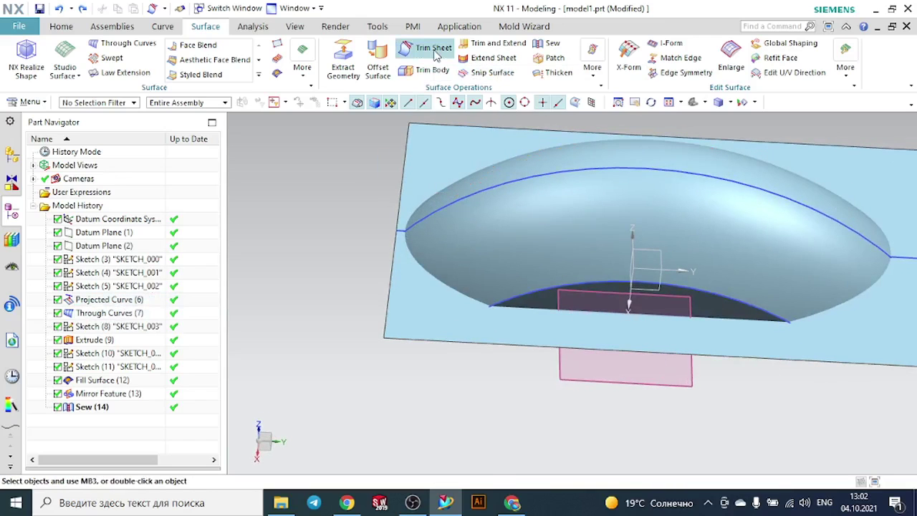
pyautogui.click(500, 44)
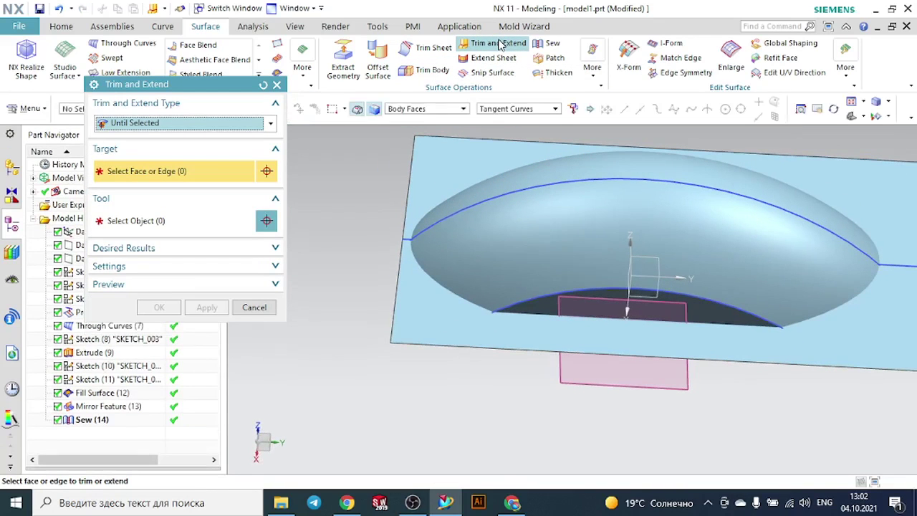
pyautogui.click(541, 234)
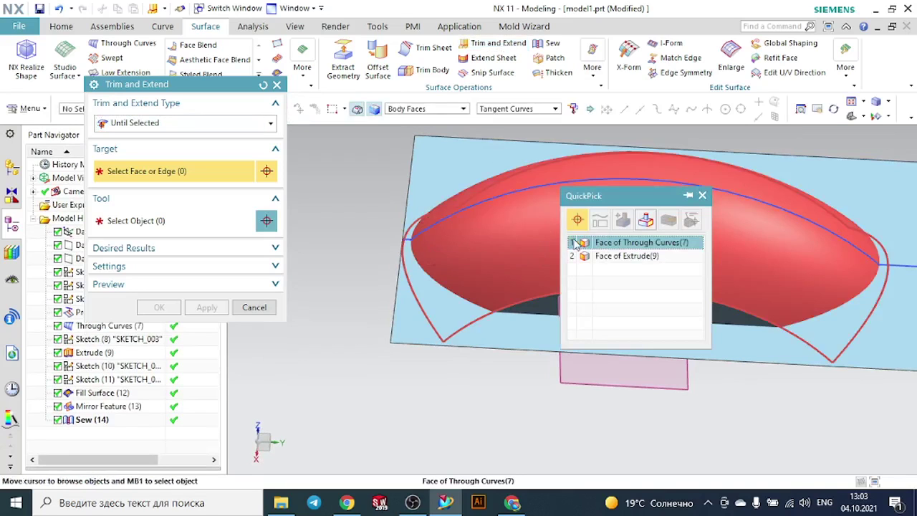
pyautogui.click(631, 243)
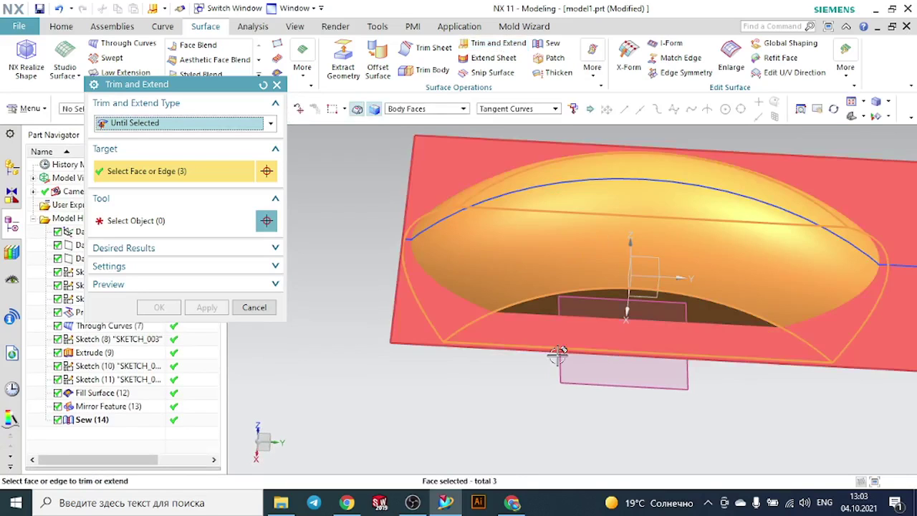
pyautogui.moveTo(518, 401); pyautogui.dragTo(537, 373, button='middle')
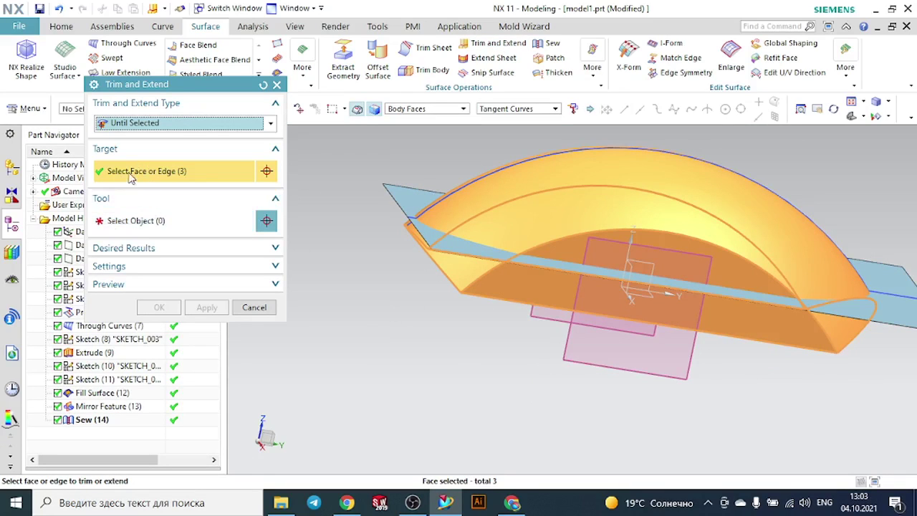
pyautogui.click(276, 84)
# Use Trim Sheet to cut the sewn shell at the extruded flat sheet, with projection normal to face, keeping the upper portion.
pyautogui.click(433, 50)
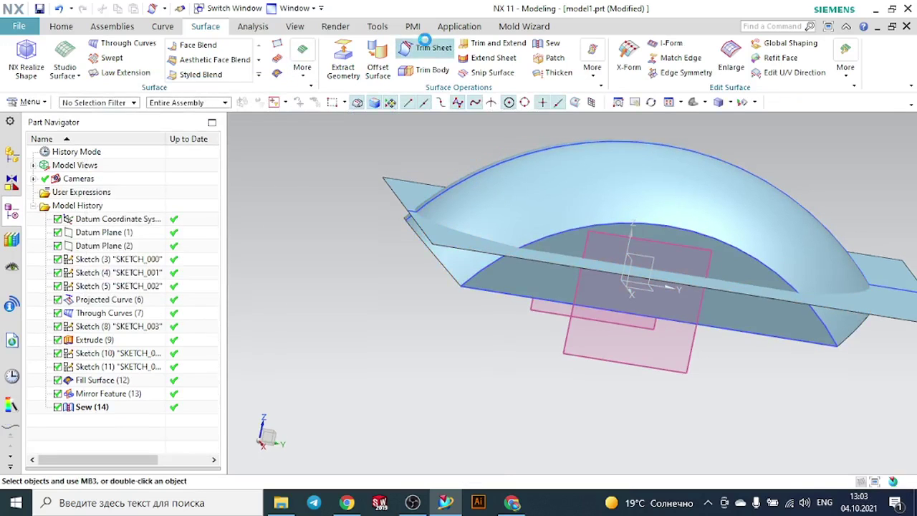
pyautogui.click(506, 164)
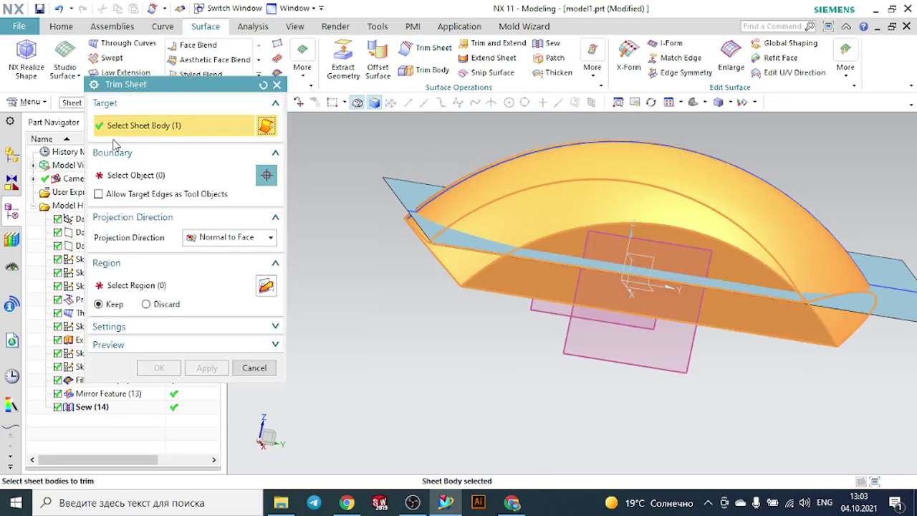
pyautogui.click(113, 166)
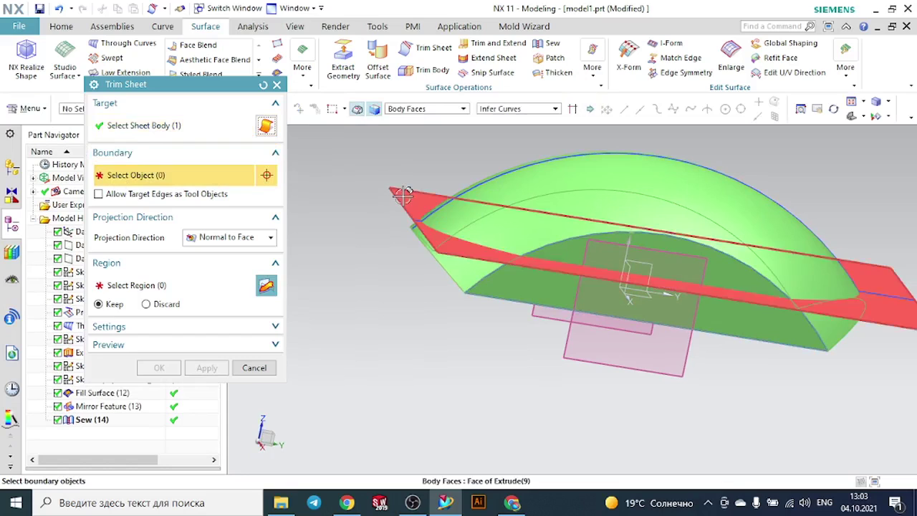
pyautogui.click(403, 193)
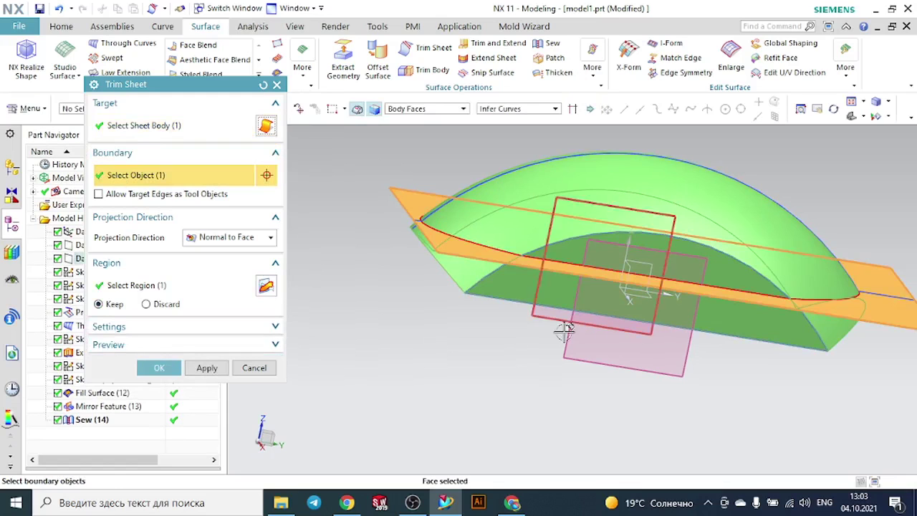
pyautogui.moveTo(558, 376); pyautogui.dragTo(514, 343, button='middle')
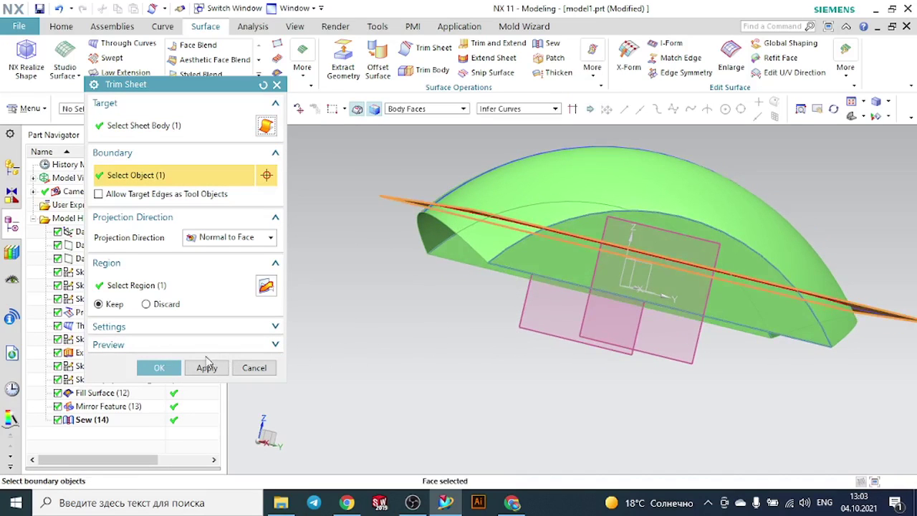
pyautogui.click(159, 368)
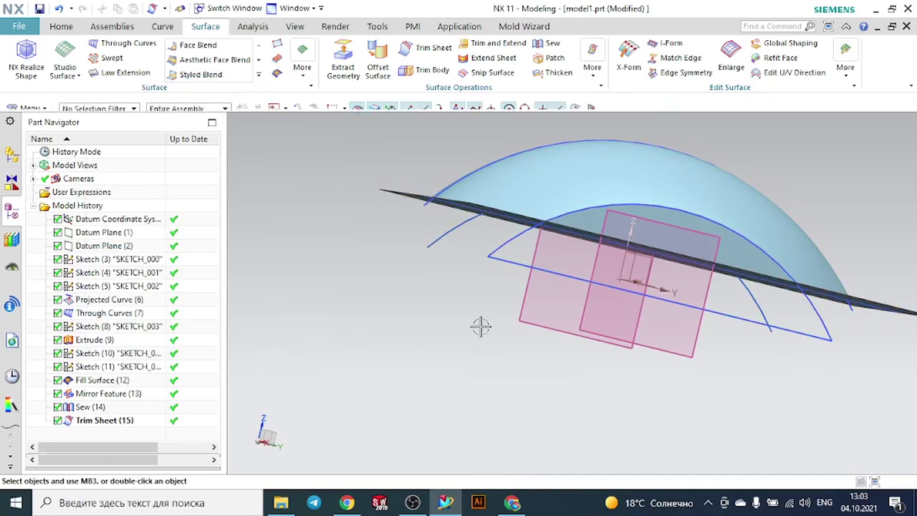
pyautogui.moveTo(478, 247); pyautogui.dragTo(467, 300, button='middle')
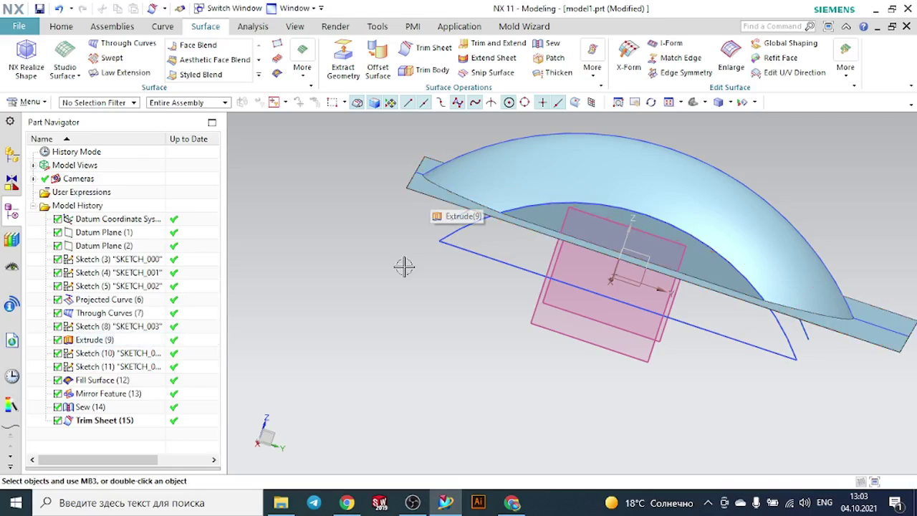
# Trim the flat sheet using the shell's three faces as boundary, discarding the region outside the shell.
pyautogui.moveTo(405, 266); pyautogui.dragTo(415, 136, button='middle')
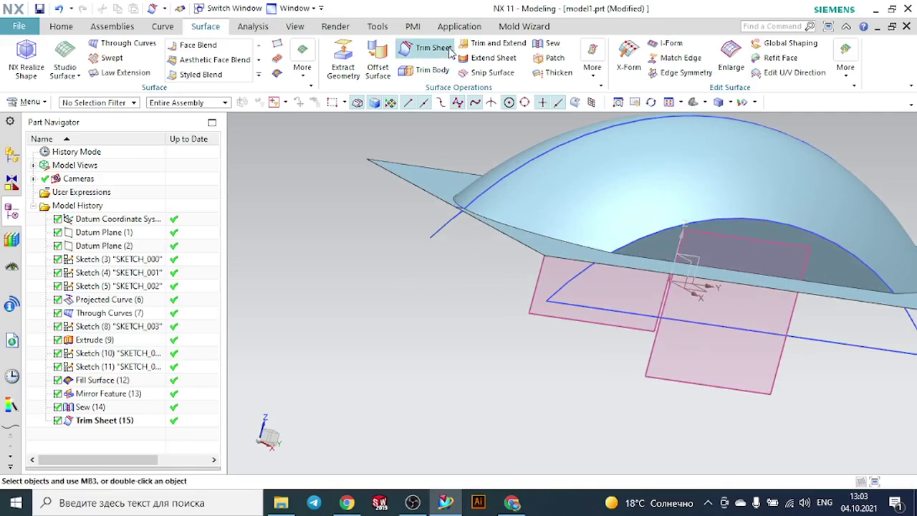
pyautogui.click(428, 48)
pyautogui.scroll(-2, 469, 317)
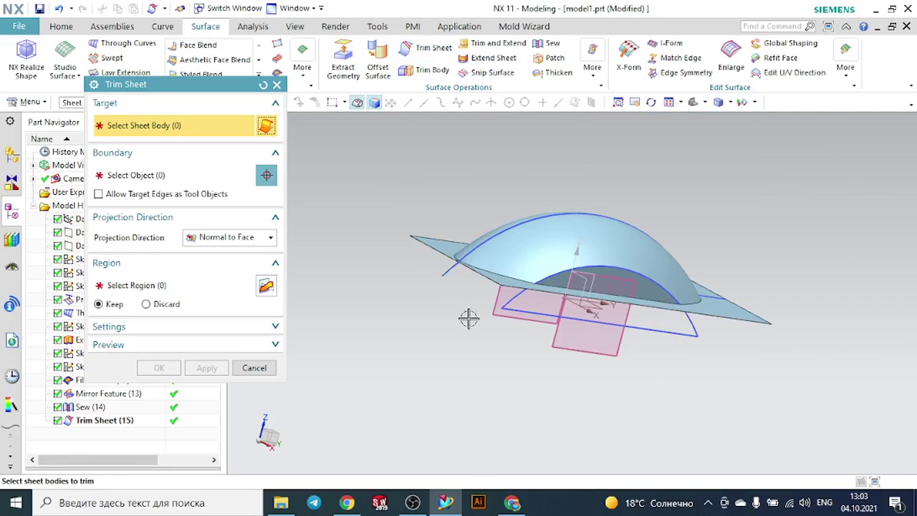
pyautogui.moveTo(468, 317); pyautogui.dragTo(449, 322, button='middle')
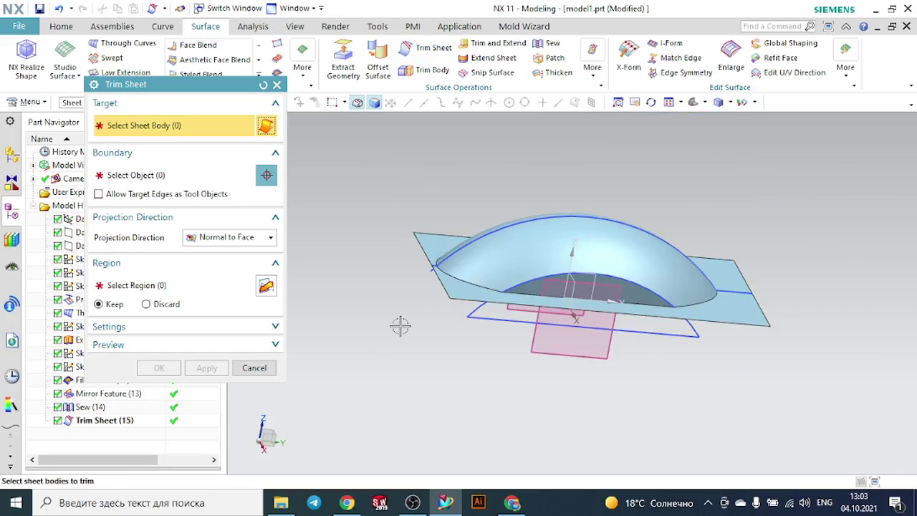
pyautogui.scroll(1, 399, 326)
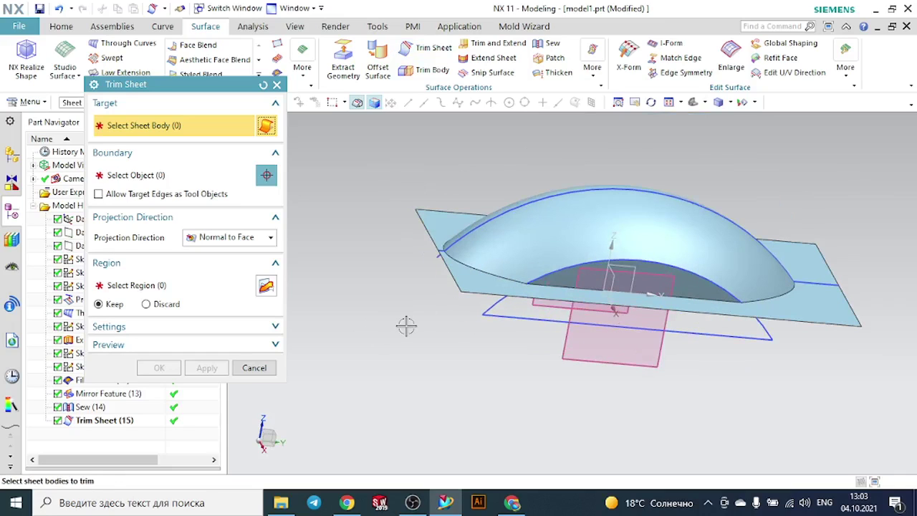
pyautogui.click(476, 287)
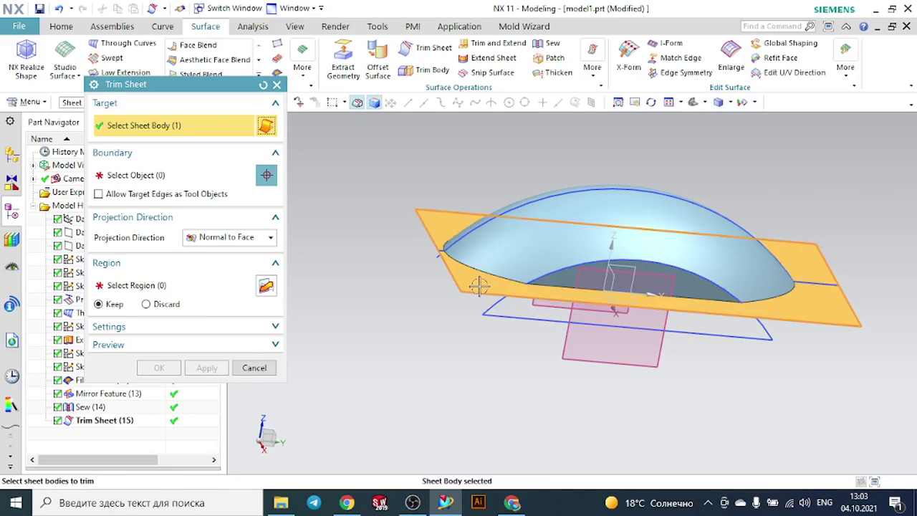
pyautogui.click(131, 177)
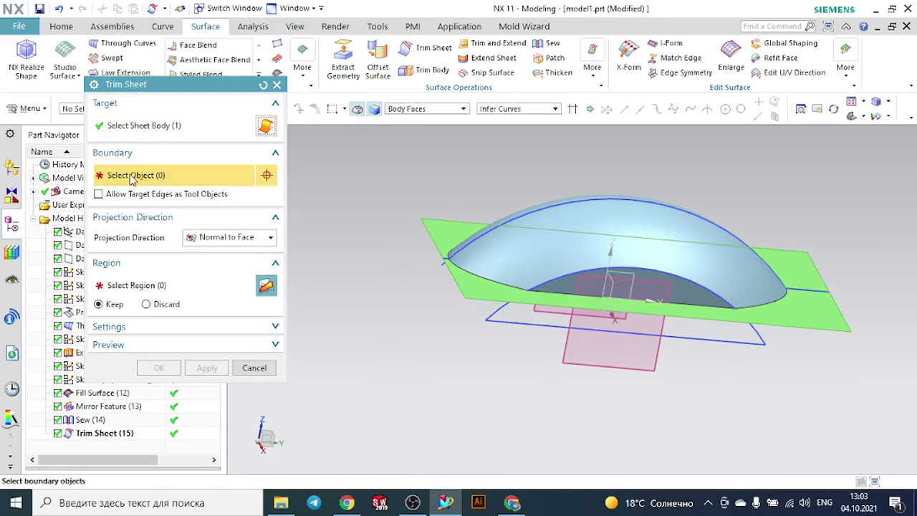
pyautogui.click(535, 235)
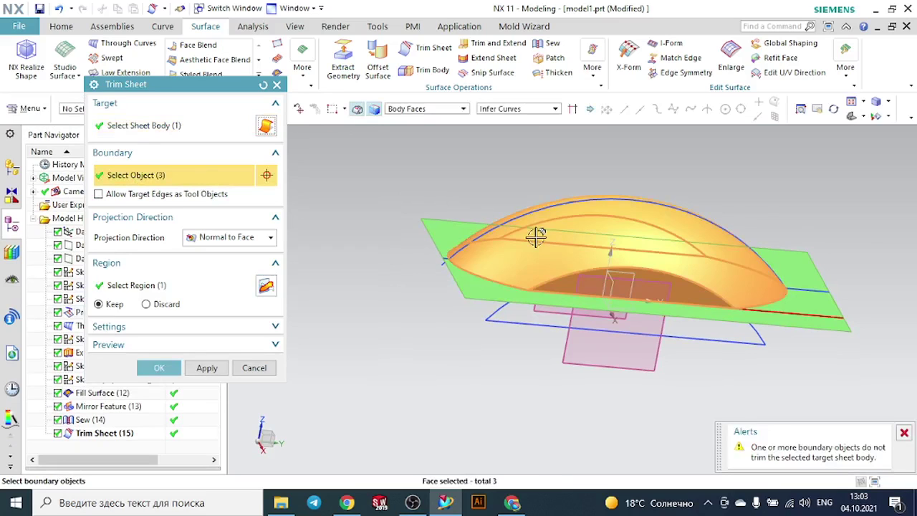
pyautogui.click(176, 304)
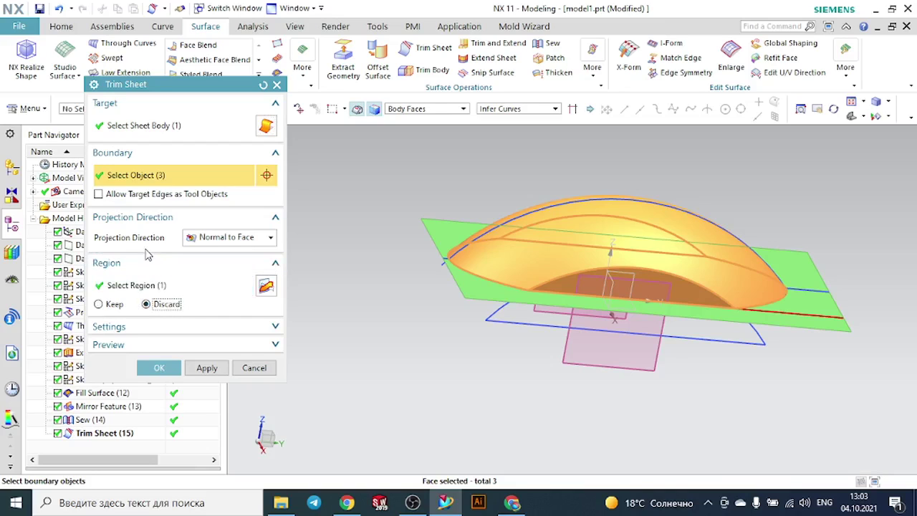
pyautogui.click(154, 285)
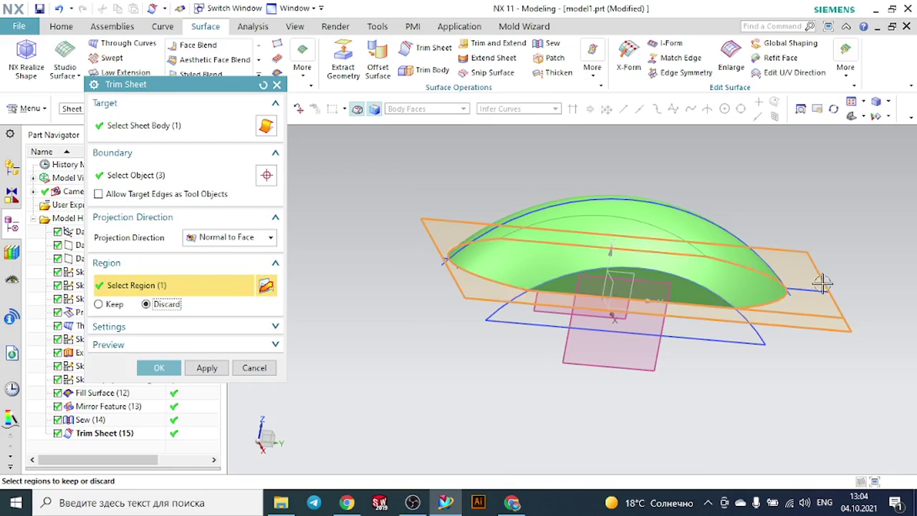
pyautogui.click(161, 366)
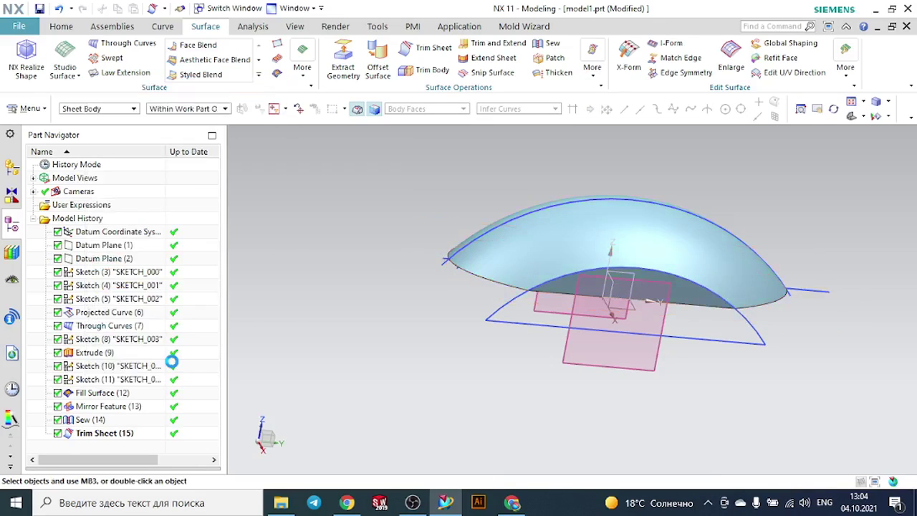
pyautogui.moveTo(483, 336)
pyautogui.mouseDown(button='middle')
pyautogui.moveTo(542, 294)
pyautogui.moveTo(515, 332)
pyautogui.moveTo(540, 313)
pyautogui.moveTo(568, 323)
pyautogui.moveTo(547, 347)
pyautogui.moveTo(471, 322)
pyautogui.moveTo(493, 351)
pyautogui.mouseUp(button='middle')
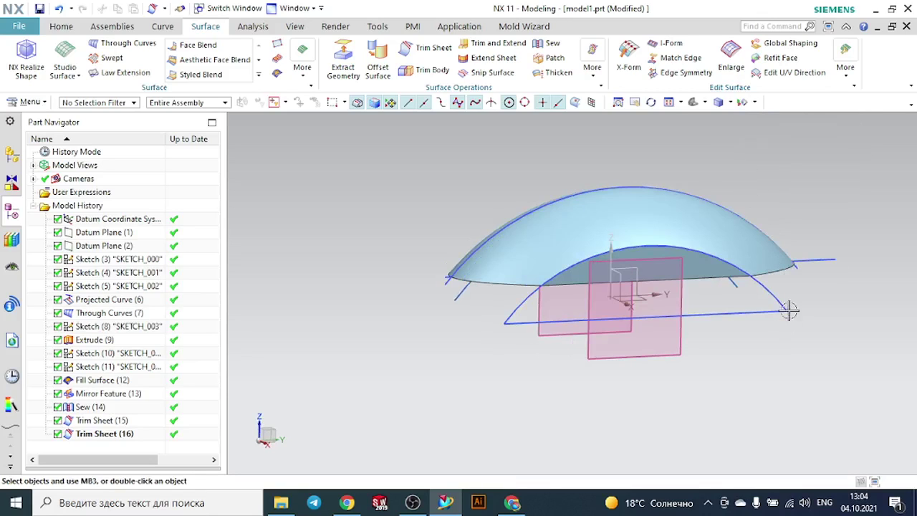
# Hide all sketches and the projected curve running across the shell.
pyautogui.click(756, 102)
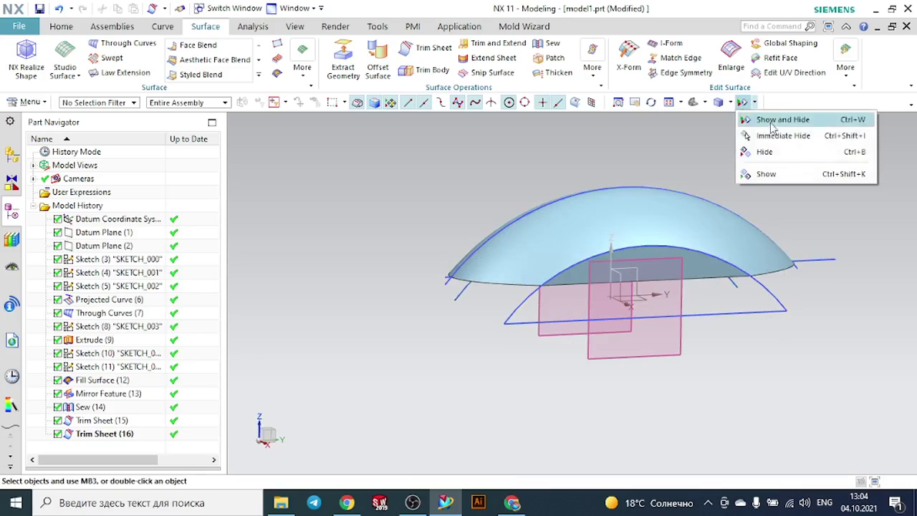
pyautogui.click(750, 117)
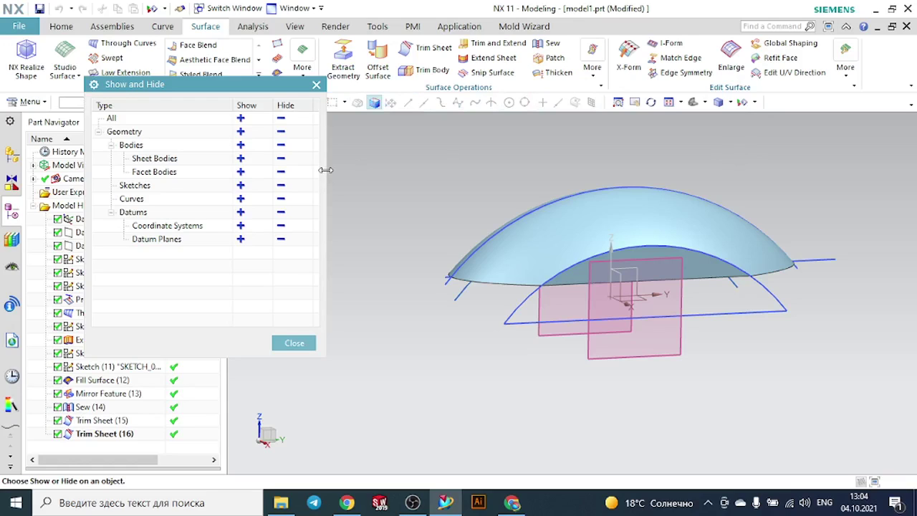
pyautogui.click(282, 185)
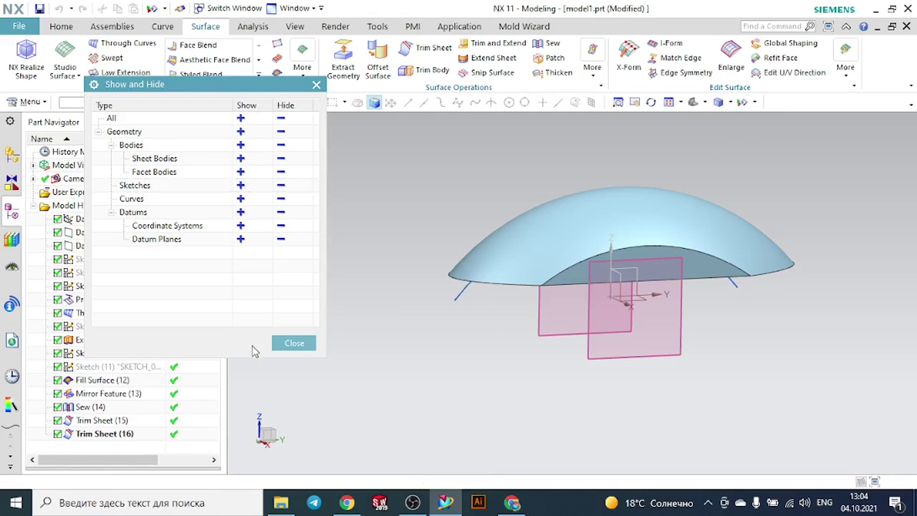
pyautogui.click(294, 342)
pyautogui.click(462, 294)
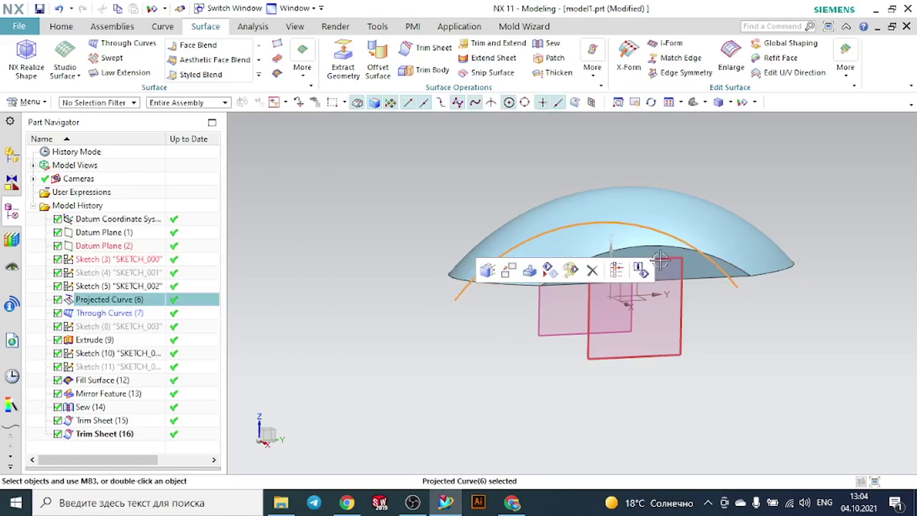
pyautogui.click(554, 273)
pyautogui.moveTo(497, 352); pyautogui.dragTo(497, 370, button='middle')
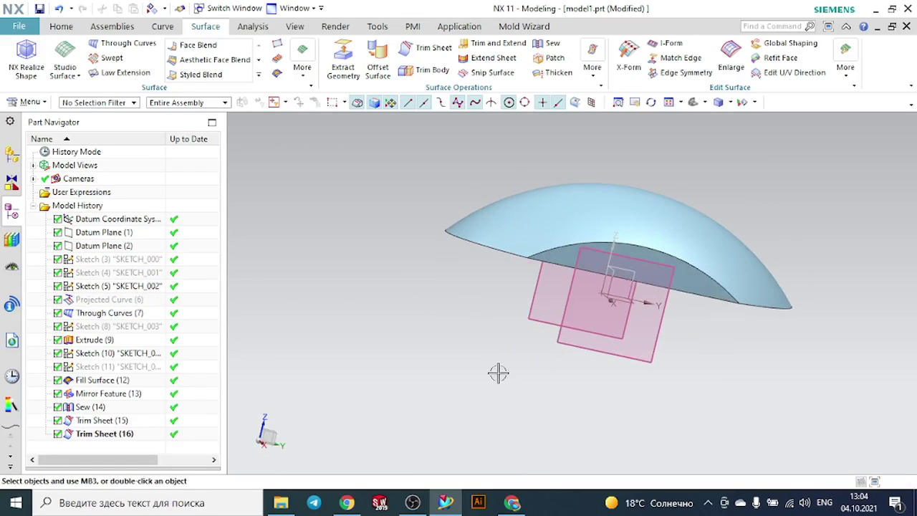
pyautogui.click(691, 102)
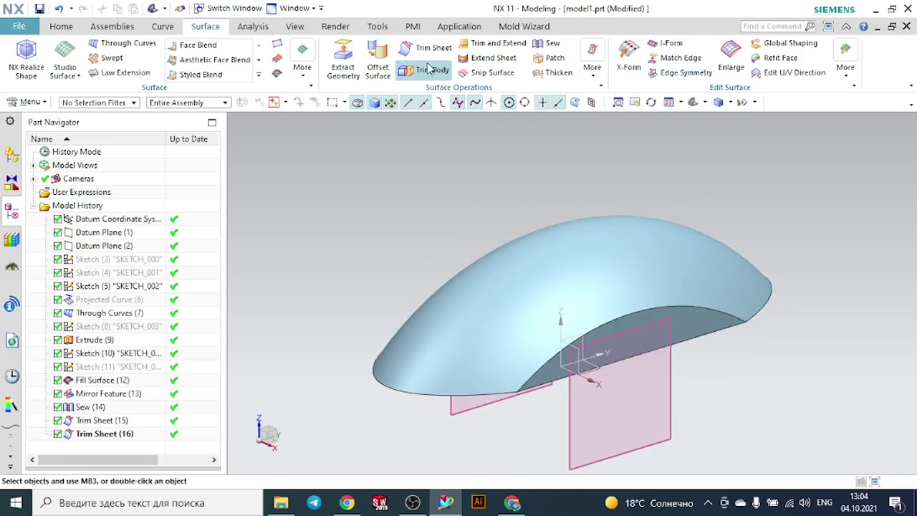
pyautogui.click(426, 54)
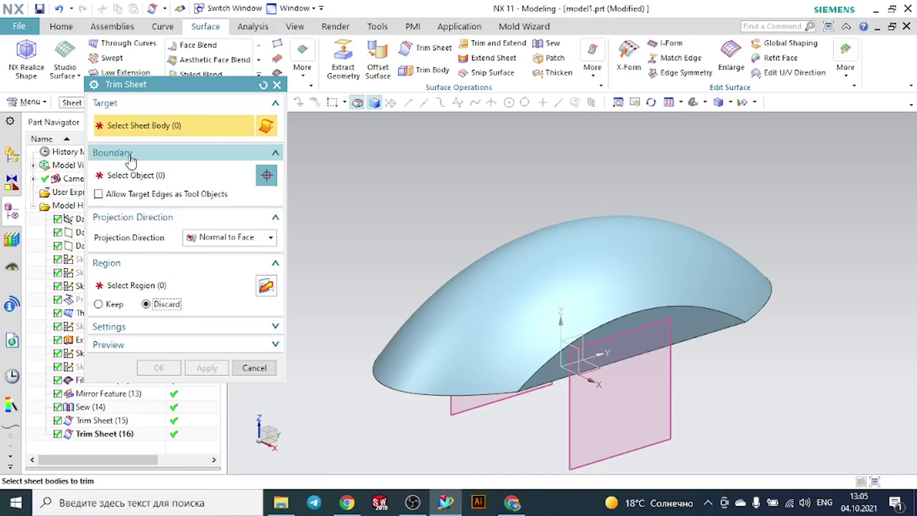
pyautogui.click(276, 85)
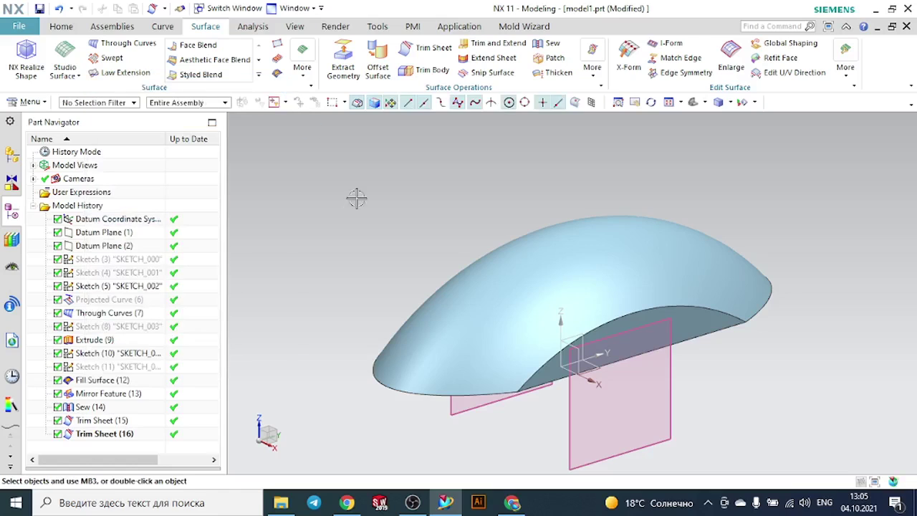
pyautogui.scroll(-2, 353, 209)
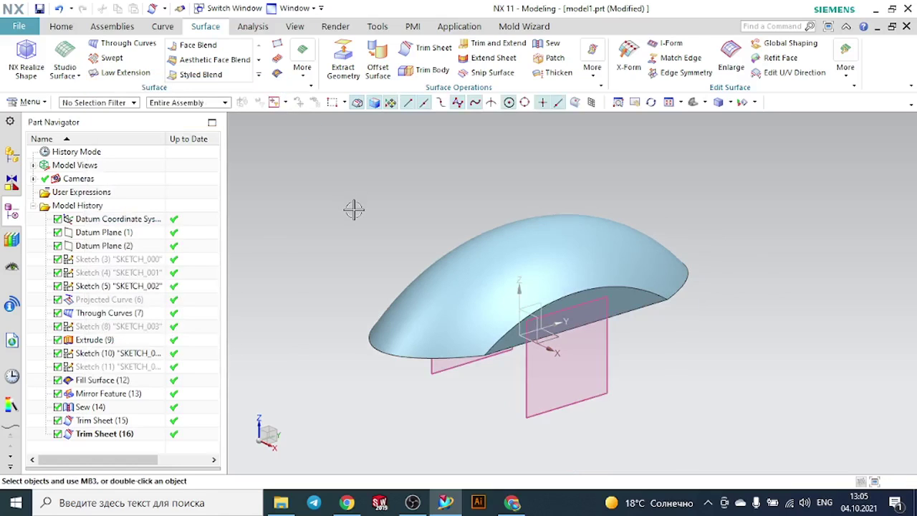
pyautogui.scroll(-3, 347, 218)
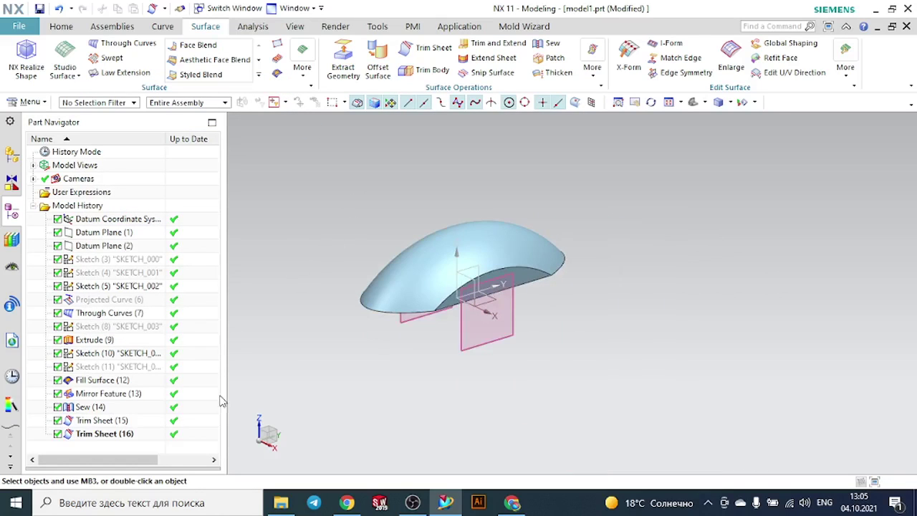
# Delete the Trim Sheet (15) and Trim Sheet (16) features from the model history.
pyautogui.click(100, 421)
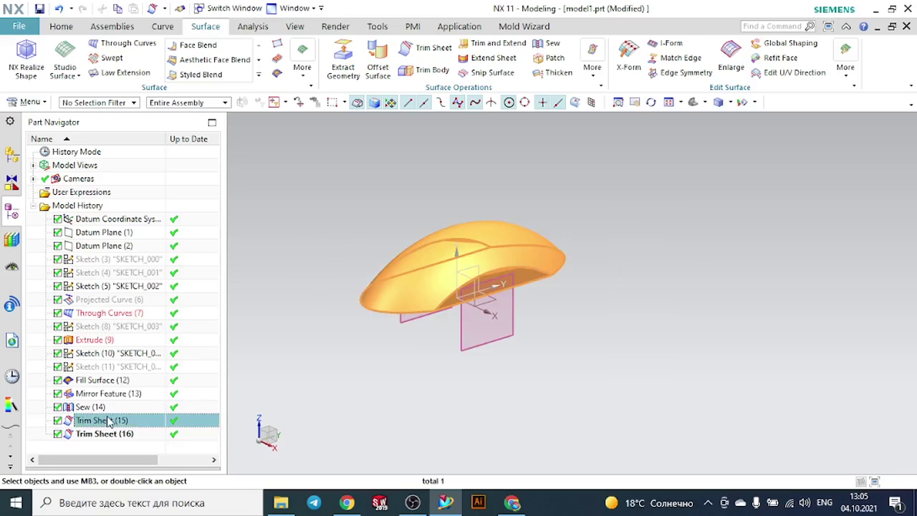
pyautogui.hotkey('shift', 'Down')
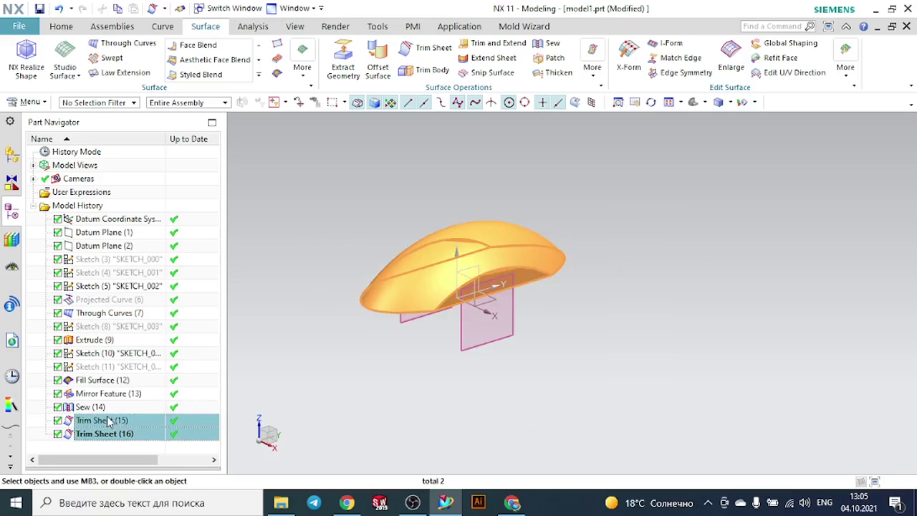
pyautogui.press('Delete')
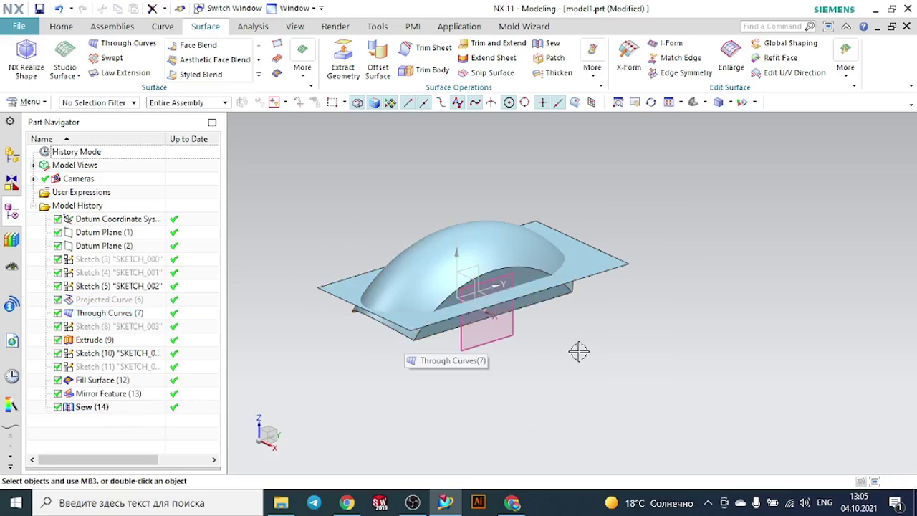
# Trim the sewn shell again with the flat sheet as boundary, projecting normal to face and keeping the dome above the sheet.
pyautogui.moveTo(579, 350); pyautogui.dragTo(588, 320, button='middle')
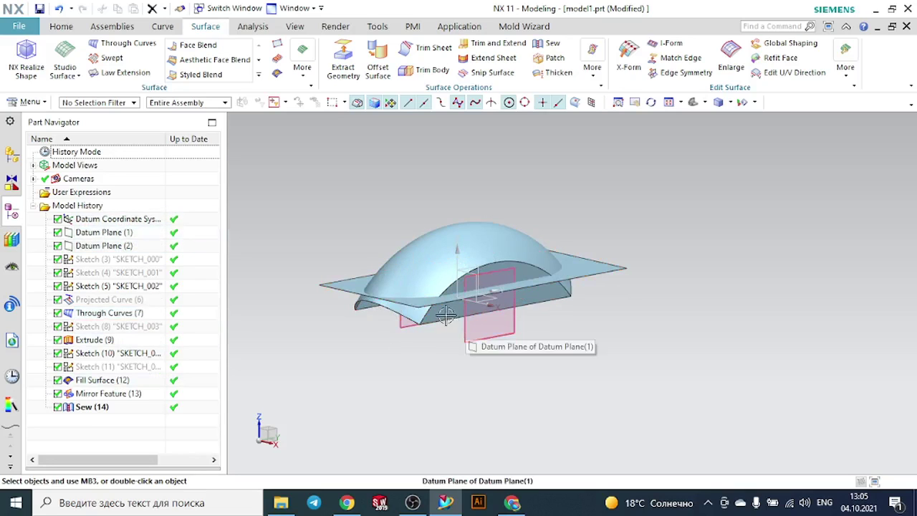
pyautogui.moveTo(609, 343)
pyautogui.mouseDown(button='middle')
pyautogui.moveTo(618, 341)
pyautogui.moveTo(596, 349)
pyautogui.moveTo(601, 339)
pyautogui.mouseUp(button='middle')
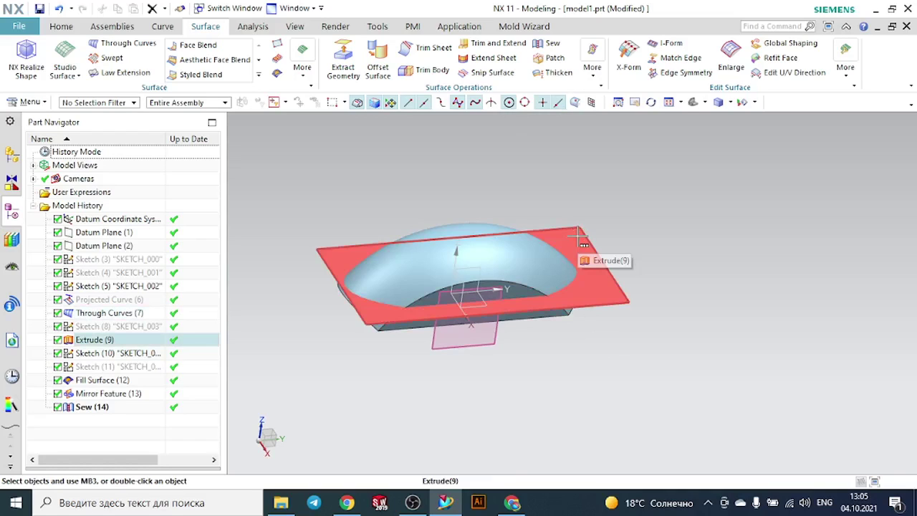
pyautogui.click(432, 48)
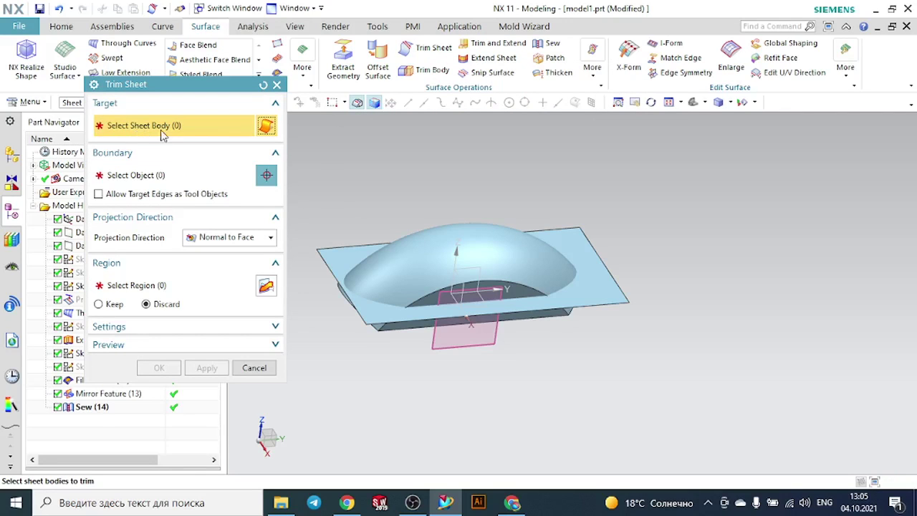
pyautogui.click(423, 245)
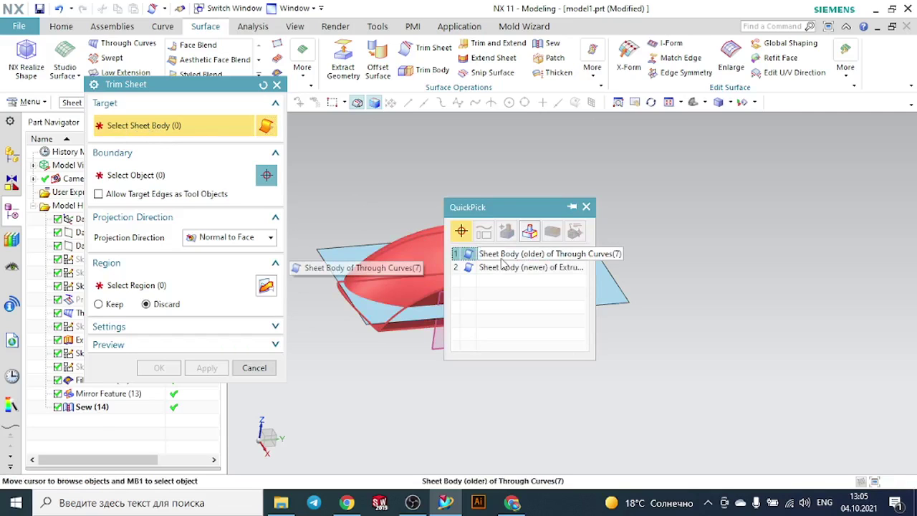
pyautogui.click(502, 255)
pyautogui.moveTo(501, 255); pyautogui.dragTo(473, 331, button='middle')
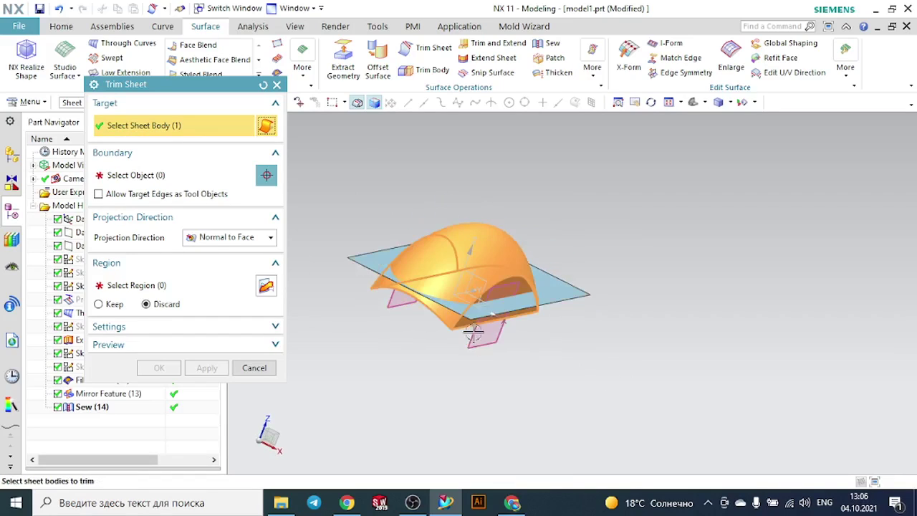
pyautogui.click(131, 176)
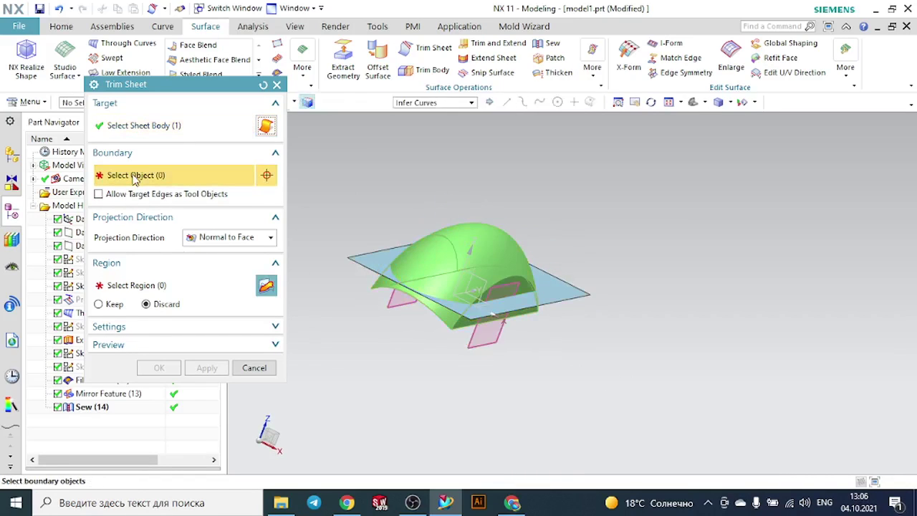
pyautogui.click(379, 264)
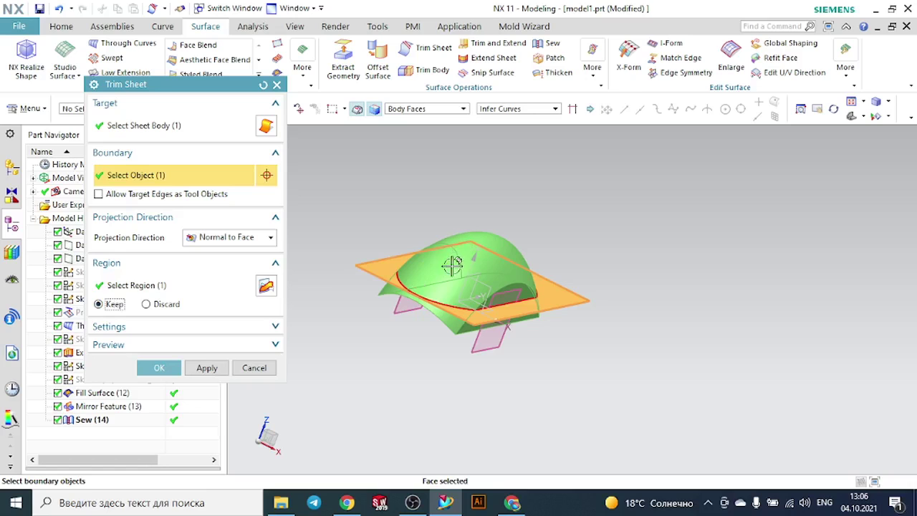
pyautogui.click(151, 294)
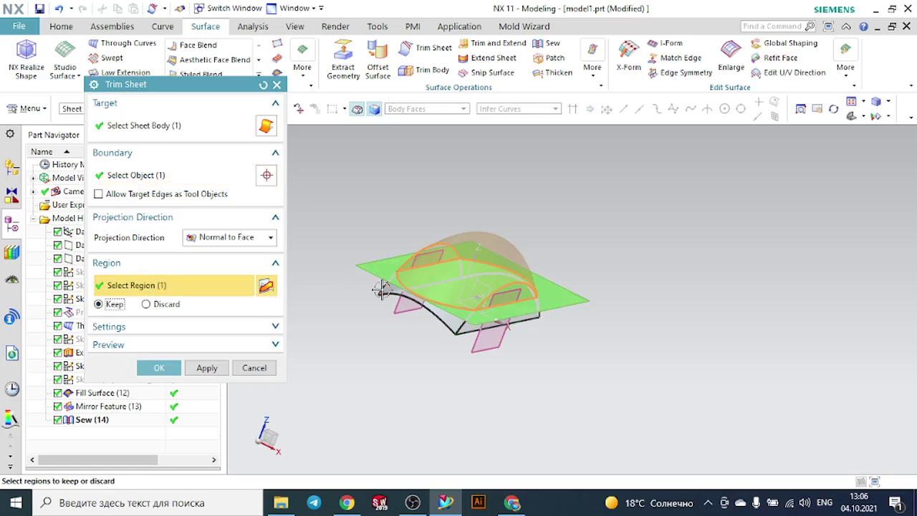
pyautogui.moveTo(568, 354)
pyautogui.mouseDown(button='middle')
pyautogui.moveTo(547, 326)
pyautogui.moveTo(570, 339)
pyautogui.mouseUp(button='middle')
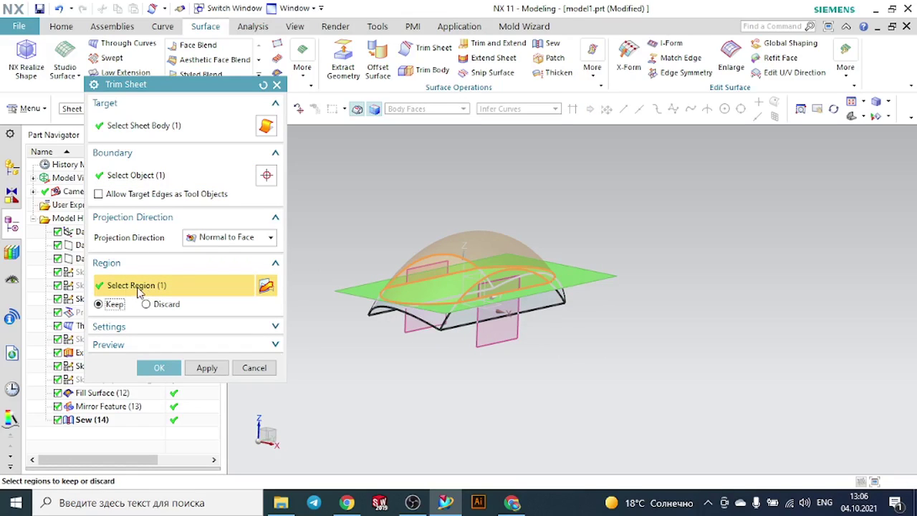
pyautogui.scroll(5, 398, 290)
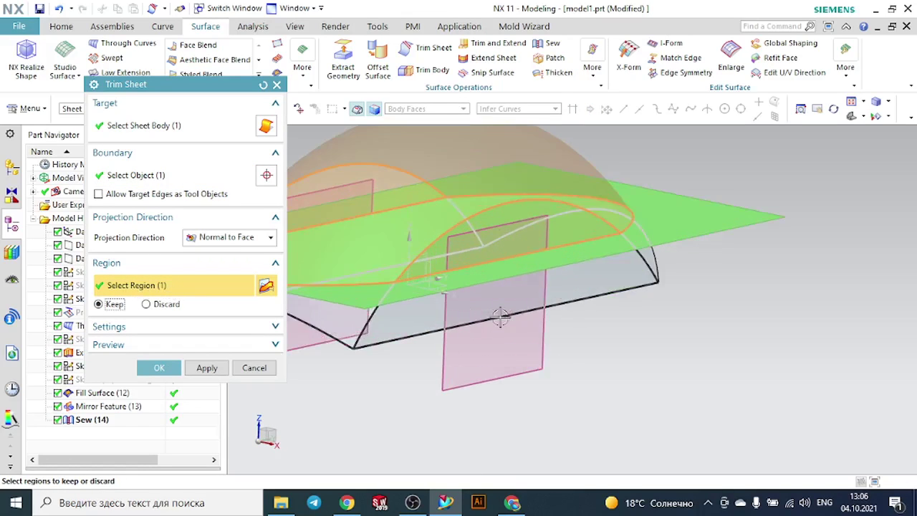
pyautogui.scroll(-4, 369, 380)
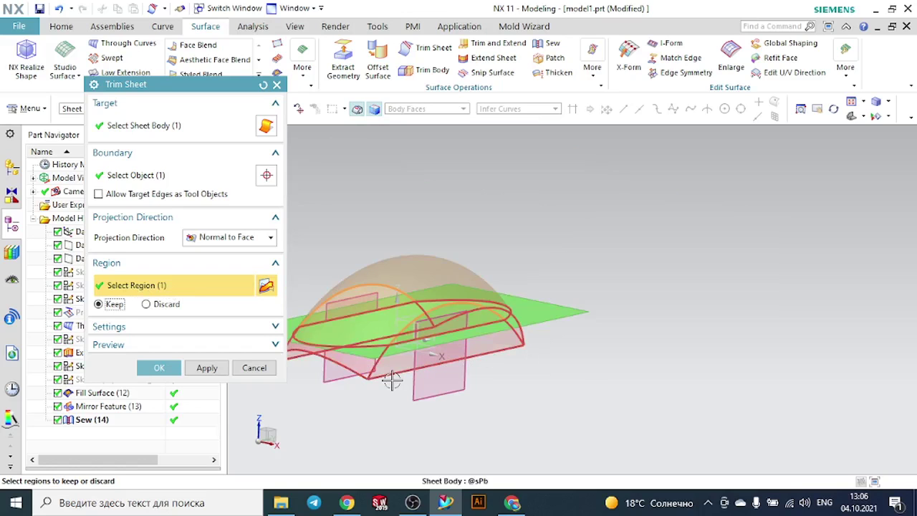
pyautogui.click(159, 367)
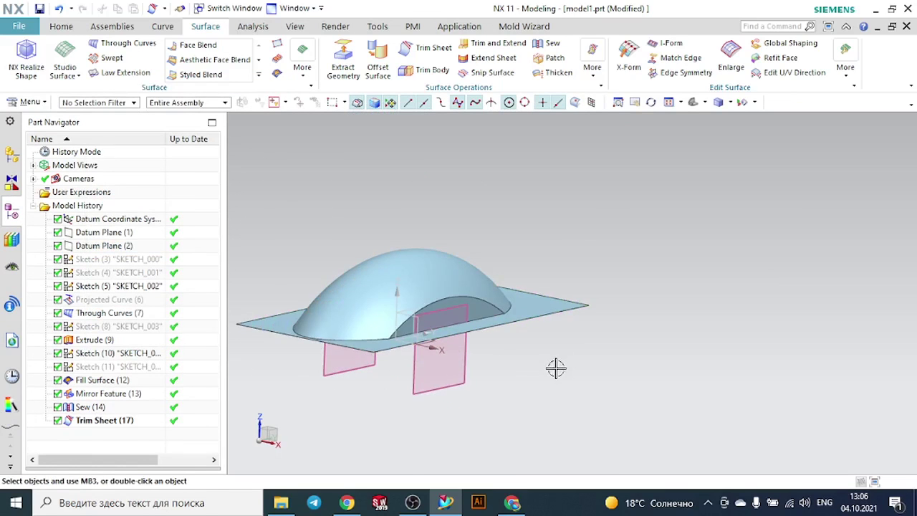
# Trim the flat base sheet with the shell's three faces as boundary, projecting normal to face and discarding the region outside the shell.
pyautogui.moveTo(554, 368)
pyautogui.mouseDown(button='middle')
pyautogui.moveTo(560, 313)
pyautogui.moveTo(544, 360)
pyautogui.mouseUp(button='middle')
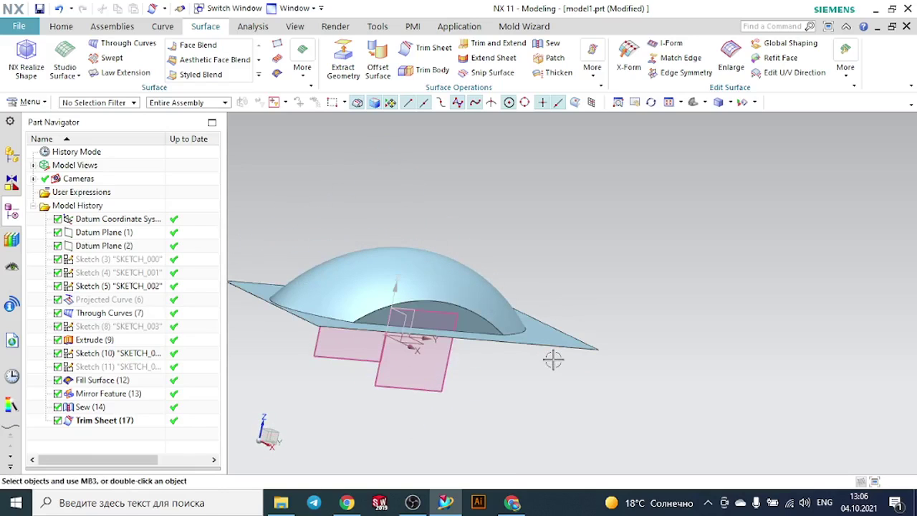
pyautogui.moveTo(728, 244); pyautogui.dragTo(714, 255, button='middle')
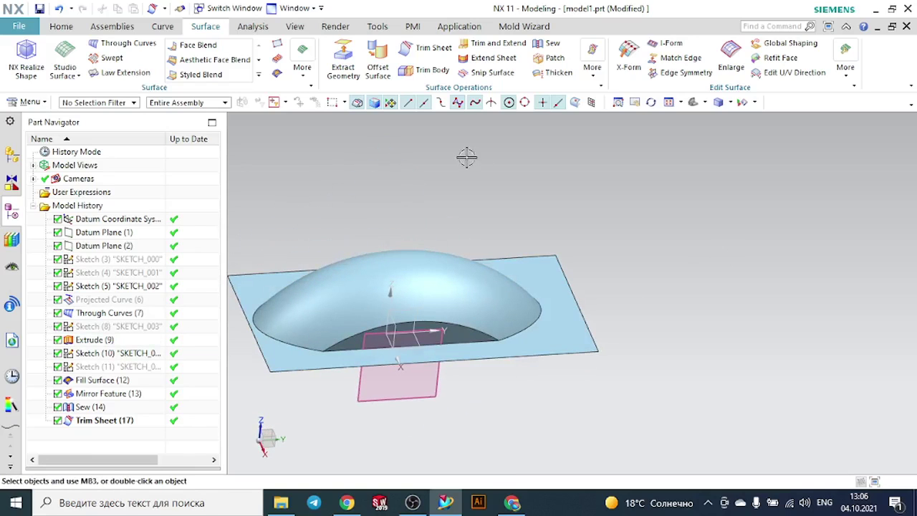
pyautogui.click(432, 48)
pyautogui.scroll(2, 763, 219)
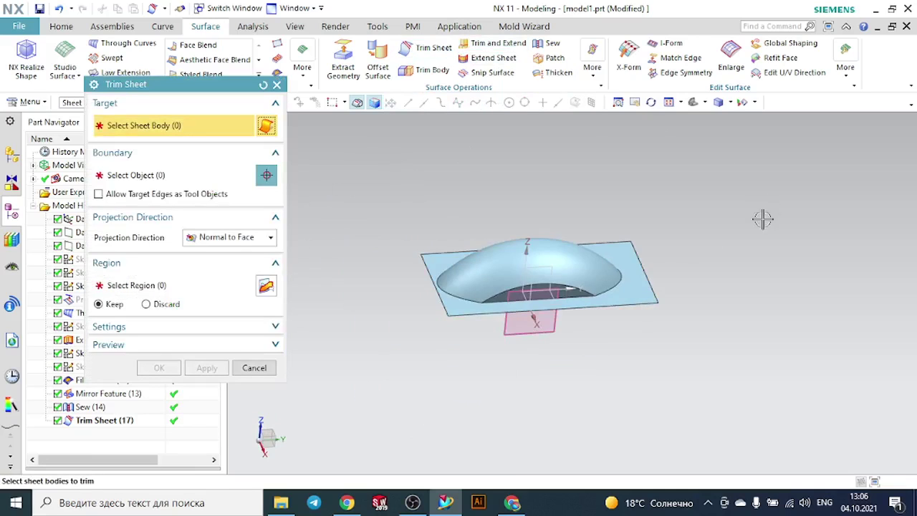
pyautogui.scroll(-4, 379, 324)
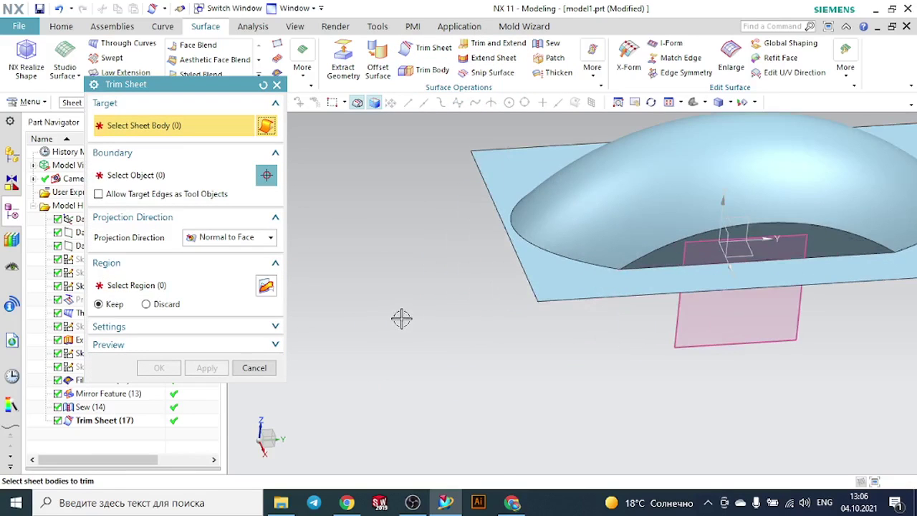
pyautogui.click(570, 279)
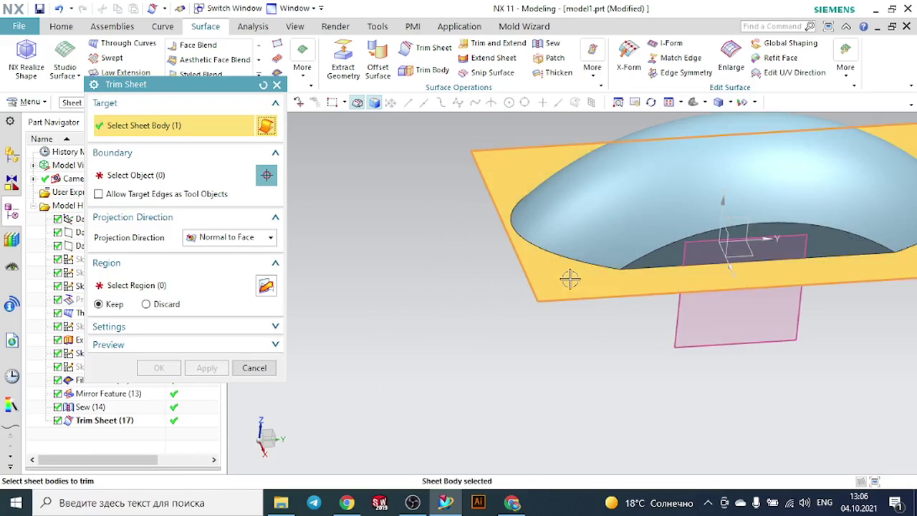
pyautogui.click(158, 177)
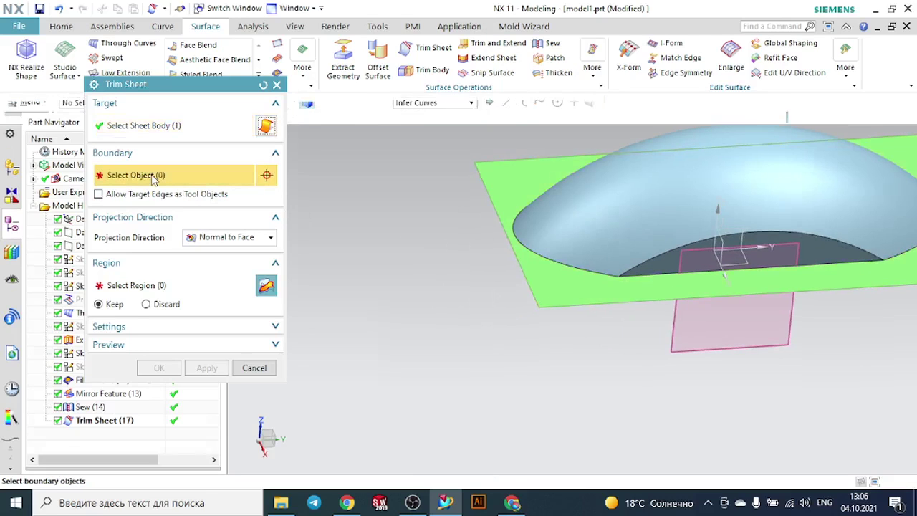
pyautogui.click(598, 208)
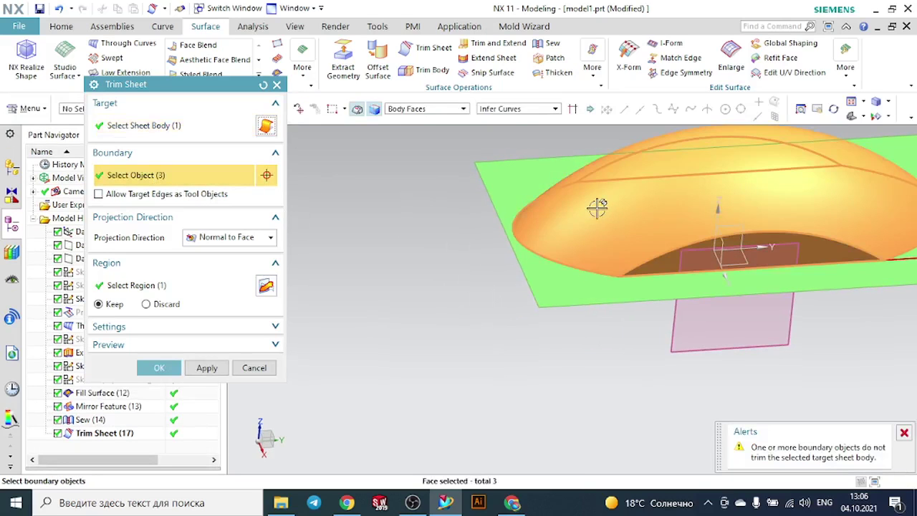
pyautogui.scroll(1, 599, 208)
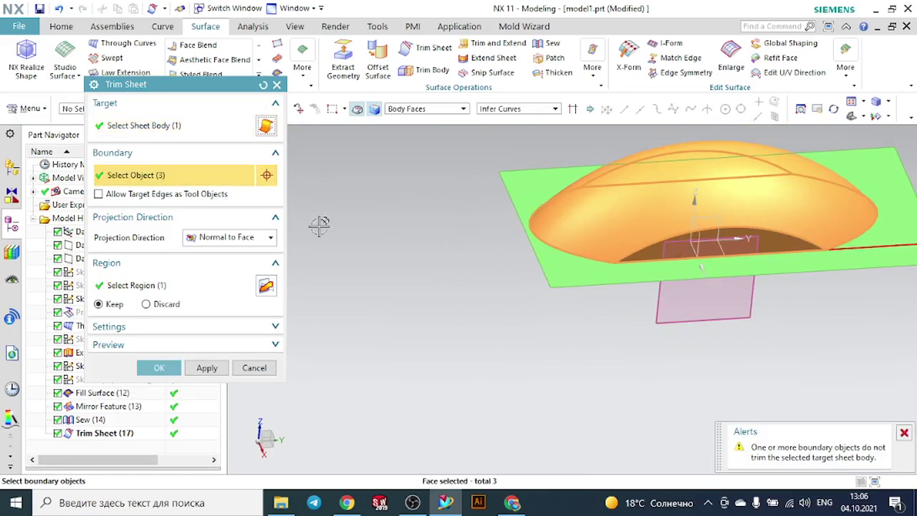
pyautogui.click(147, 304)
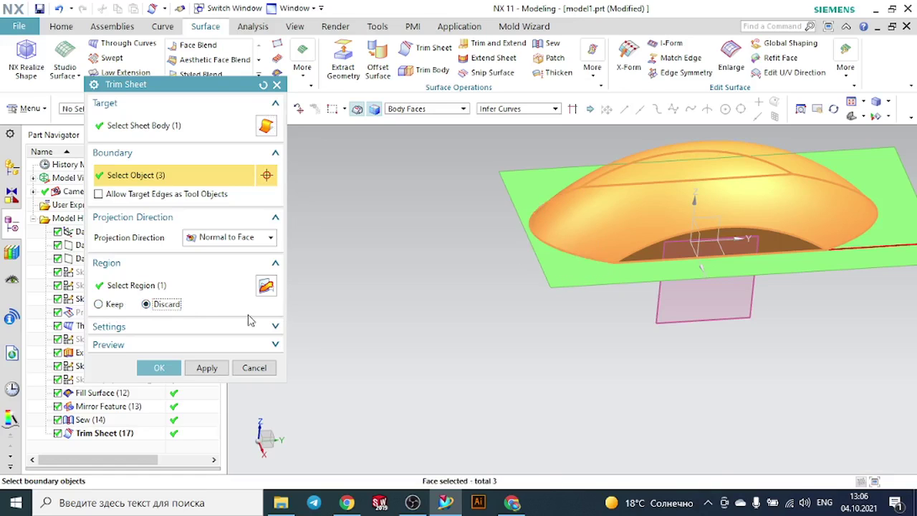
pyautogui.click(188, 286)
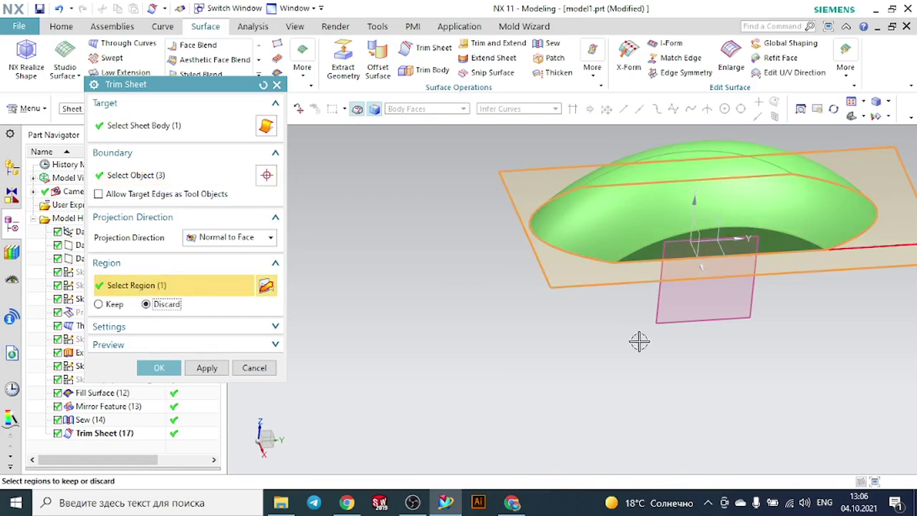
pyautogui.moveTo(639, 342); pyautogui.dragTo(510, 304, button='middle')
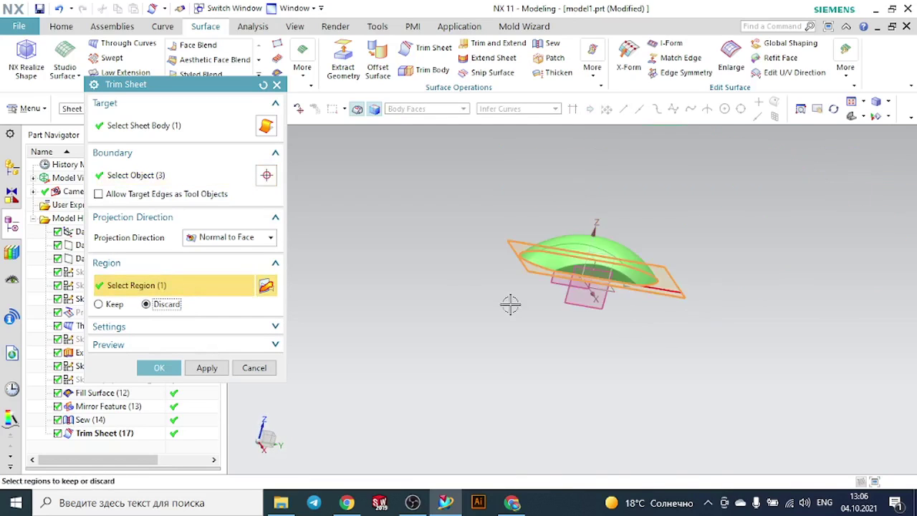
pyautogui.scroll(4, 755, 248)
pyautogui.scroll(-3, 599, 291)
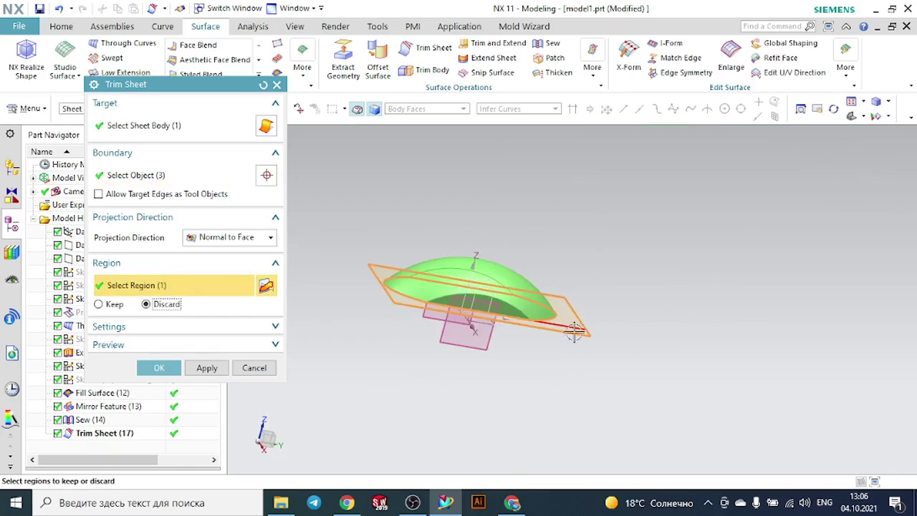
pyautogui.scroll(3, 388, 315)
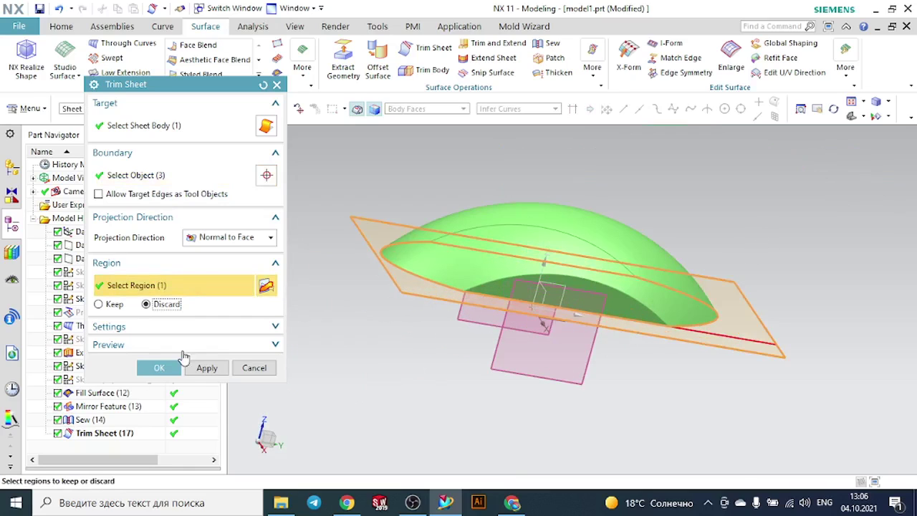
pyautogui.click(159, 368)
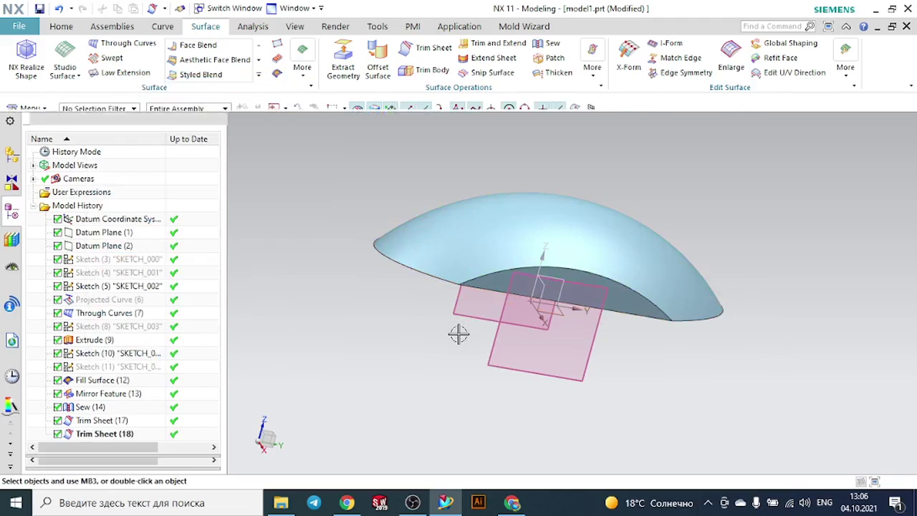
pyautogui.moveTo(459, 333)
pyautogui.mouseDown(button='middle')
pyautogui.moveTo(520, 321)
pyautogui.moveTo(565, 334)
pyautogui.moveTo(556, 327)
pyautogui.moveTo(489, 359)
pyautogui.moveTo(500, 311)
pyautogui.moveTo(494, 337)
pyautogui.moveTo(469, 342)
pyautogui.mouseUp(button='middle')
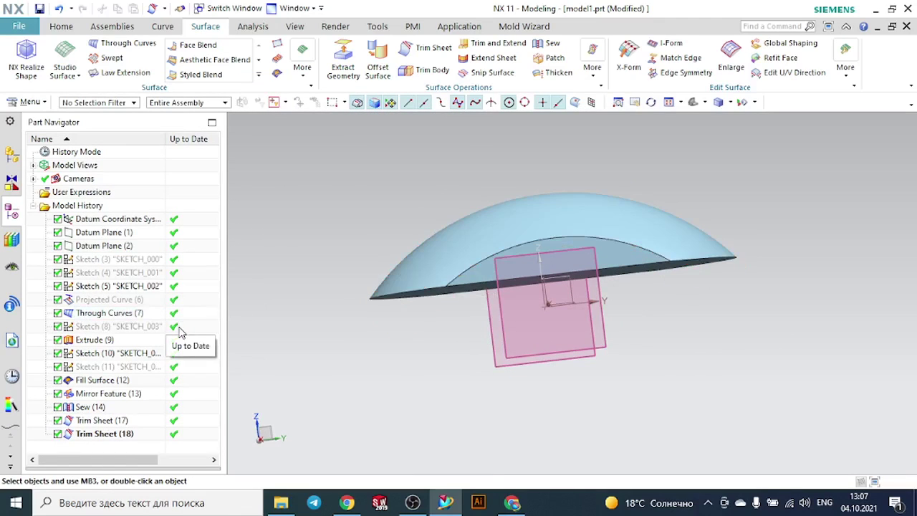
# Edit SKETCH_000, shorten its arc by moving both endpoints inward, and finish the sketch.
pyautogui.click(114, 260)
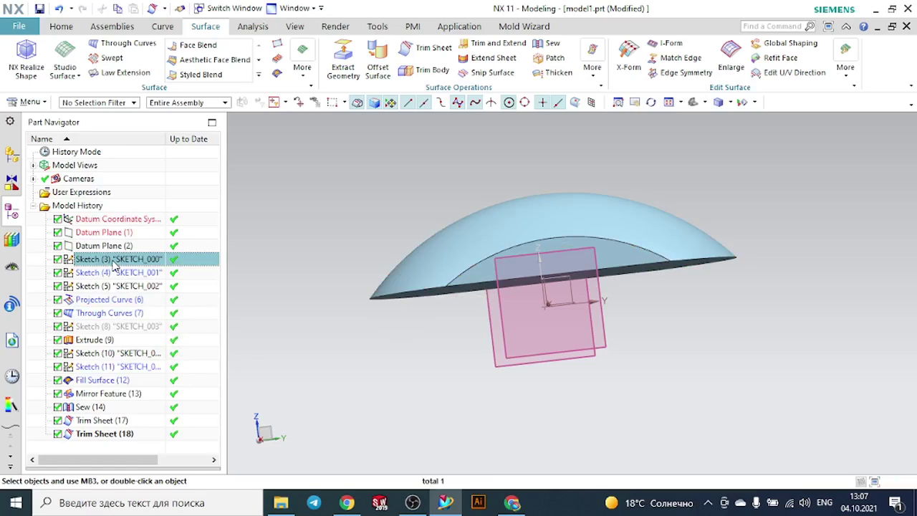
pyautogui.doubleClick(113, 262)
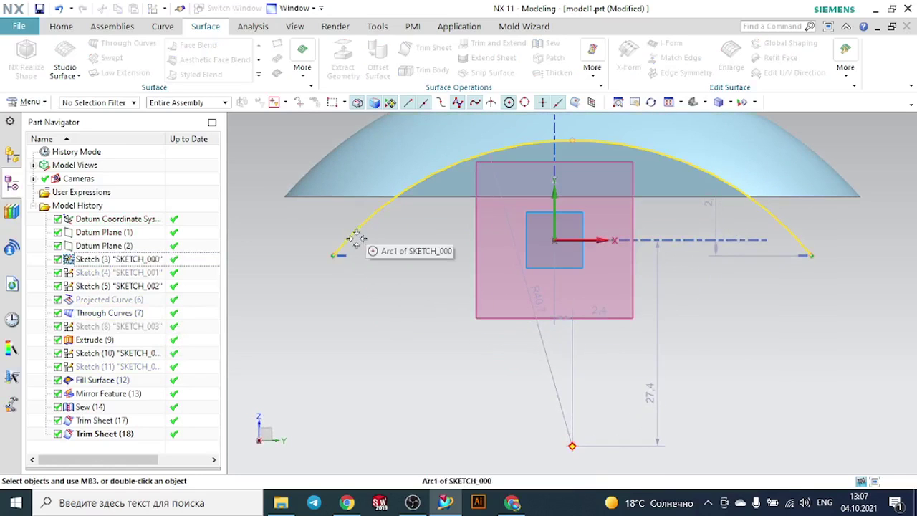
pyautogui.moveTo(336, 255)
pyautogui.mouseDown()
pyautogui.moveTo(364, 258)
pyautogui.moveTo(372, 241)
pyautogui.mouseUp()
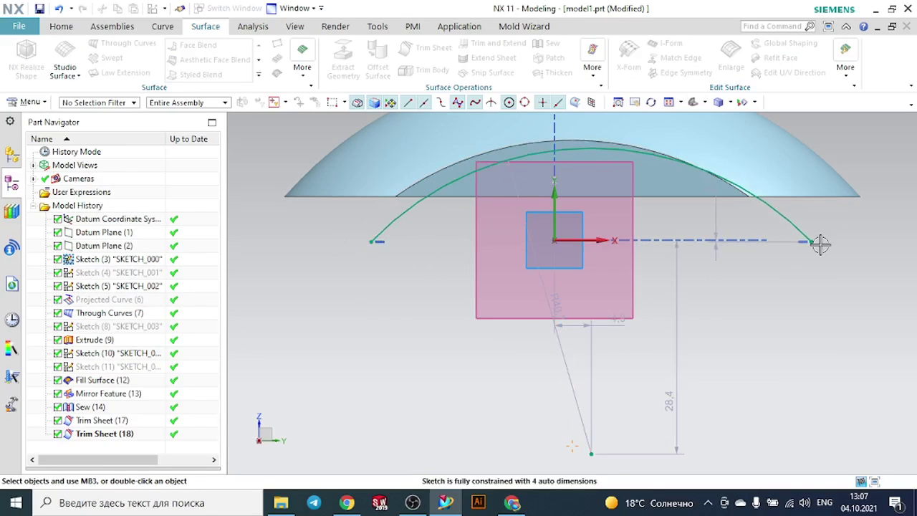
pyautogui.moveTo(820, 243)
pyautogui.mouseDown()
pyautogui.moveTo(778, 243)
pyautogui.moveTo(771, 230)
pyautogui.mouseUp()
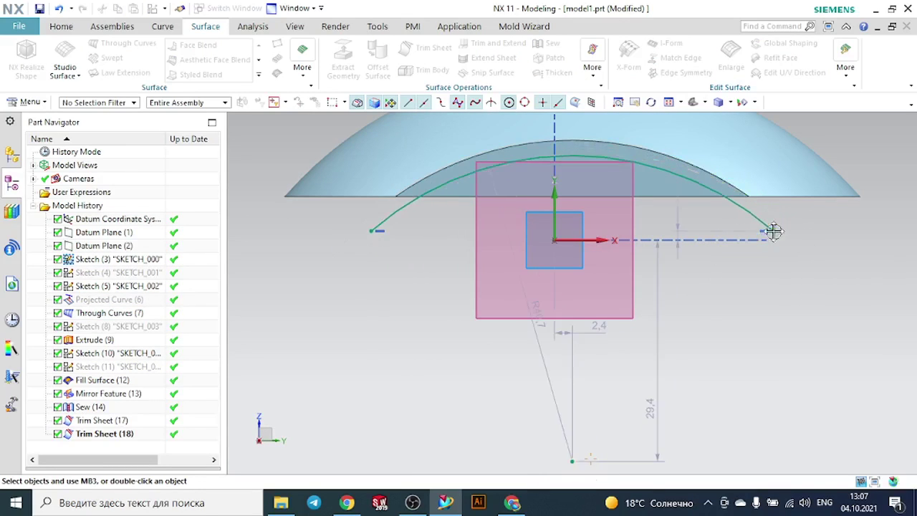
pyautogui.click(63, 28)
pyautogui.click(48, 52)
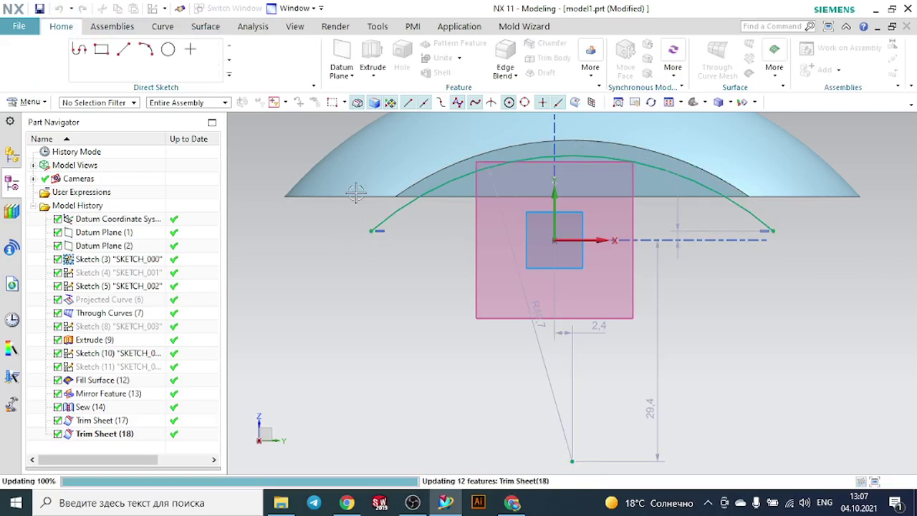
# Undo the last change to the SKETCH_000 arc and exit the sketch.
pyautogui.moveTo(424, 265)
pyautogui.mouseDown(button='middle')
pyautogui.moveTo(439, 266)
pyautogui.moveTo(439, 289)
pyautogui.mouseUp(button='middle')
pyautogui.hotkey('ctrl', 'z')
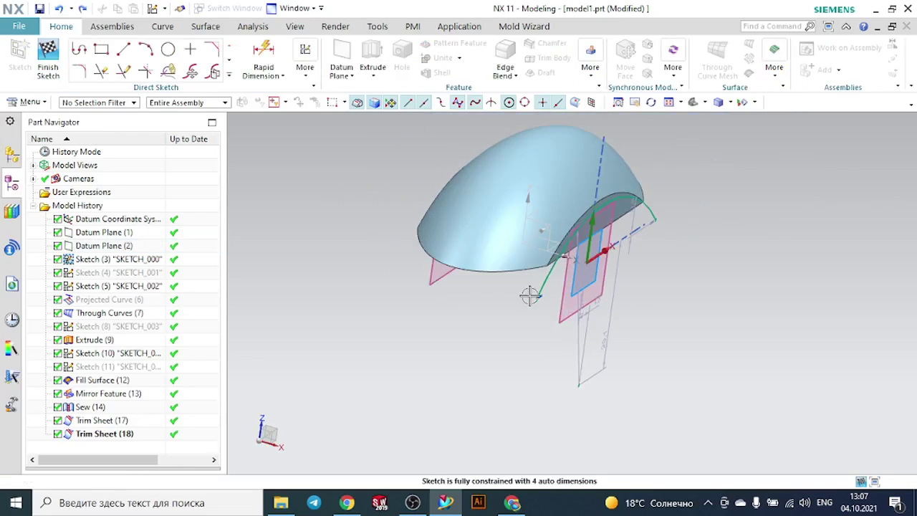
pyautogui.click(543, 277)
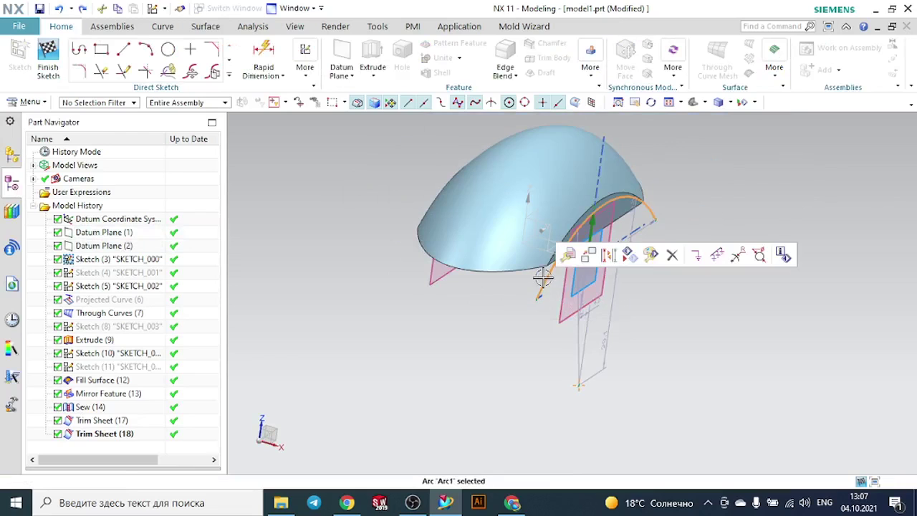
pyautogui.press('Escape')
pyautogui.moveTo(740, 260); pyautogui.dragTo(675, 262, button='middle')
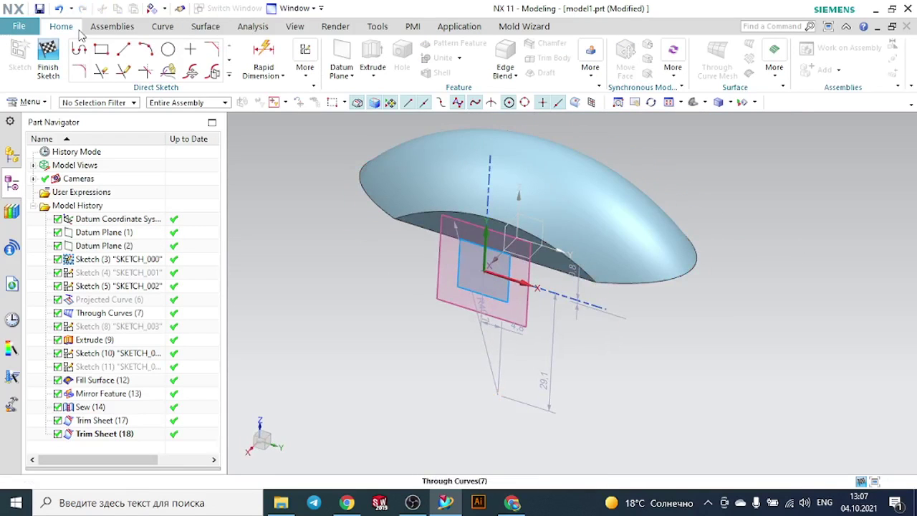
pyautogui.click(56, 50)
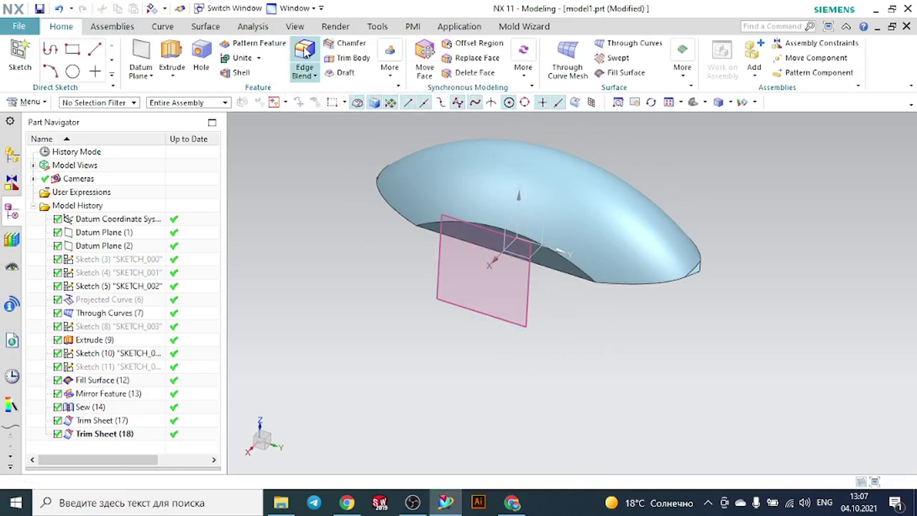
# Round the two curved edges above the shell's side cutouts with a 5 mm circular, tangent Edge Blend.
pyautogui.click(304, 53)
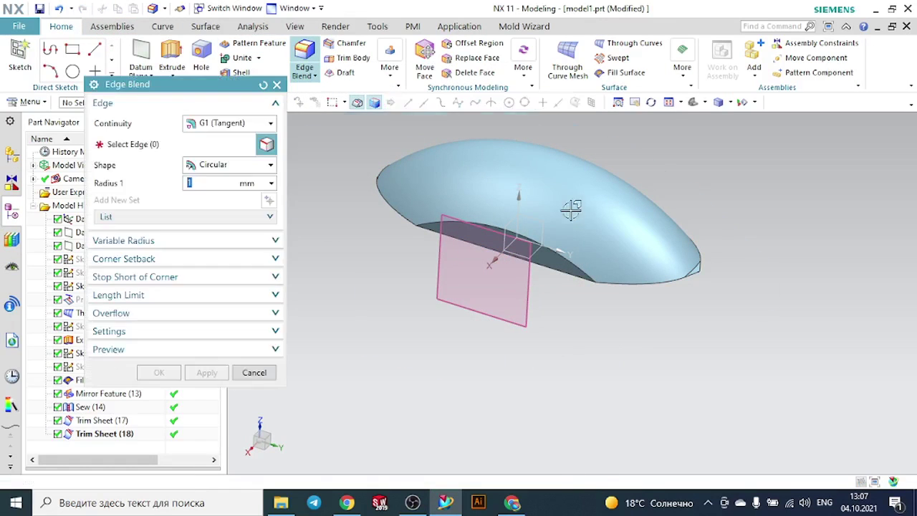
pyautogui.scroll(3, 571, 215)
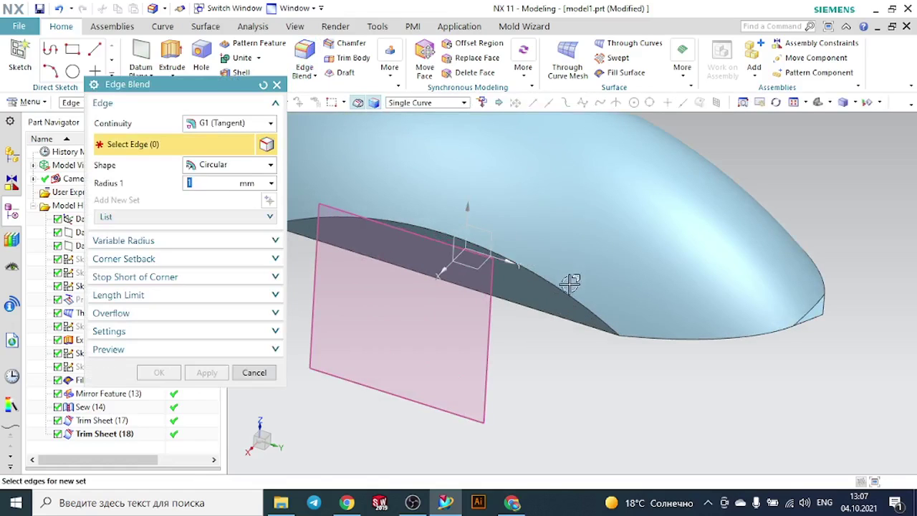
pyautogui.click(571, 287)
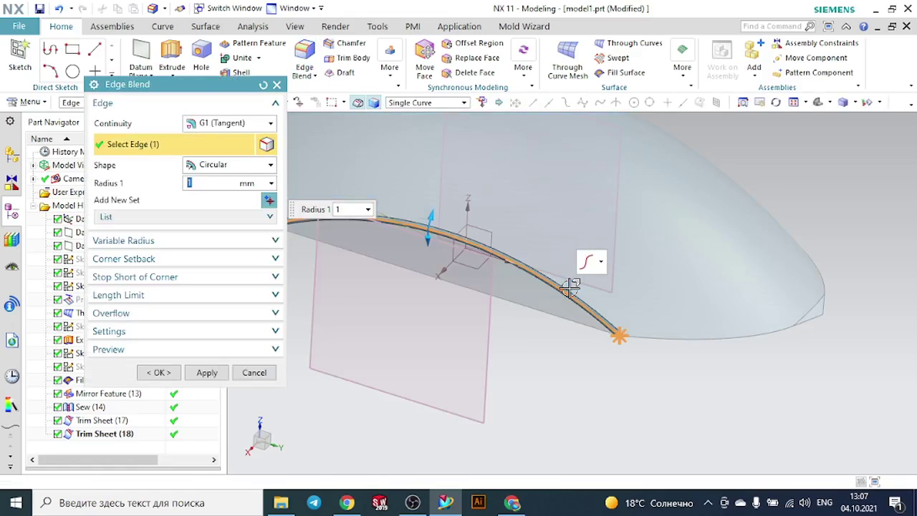
pyautogui.moveTo(429, 219); pyautogui.dragTo(439, 181)
pyautogui.scroll(-3, 452, 235)
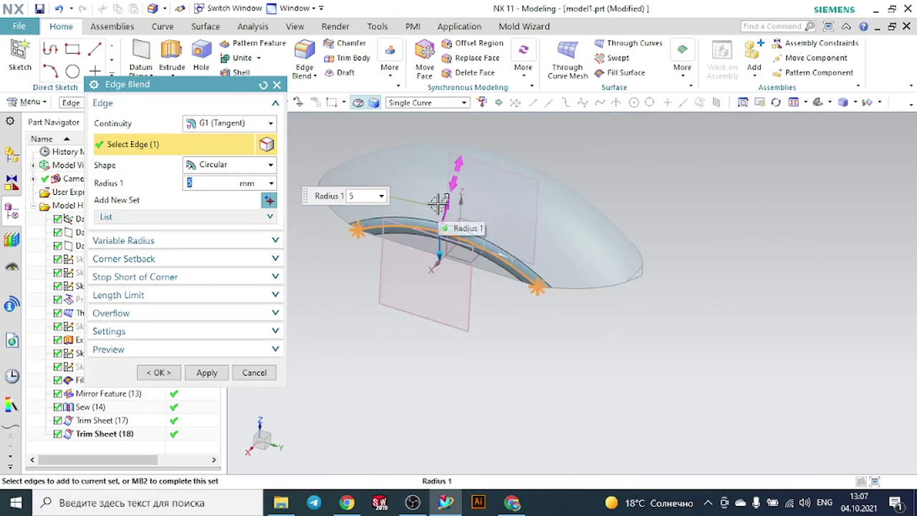
pyautogui.moveTo(648, 180); pyautogui.dragTo(556, 189, button='middle')
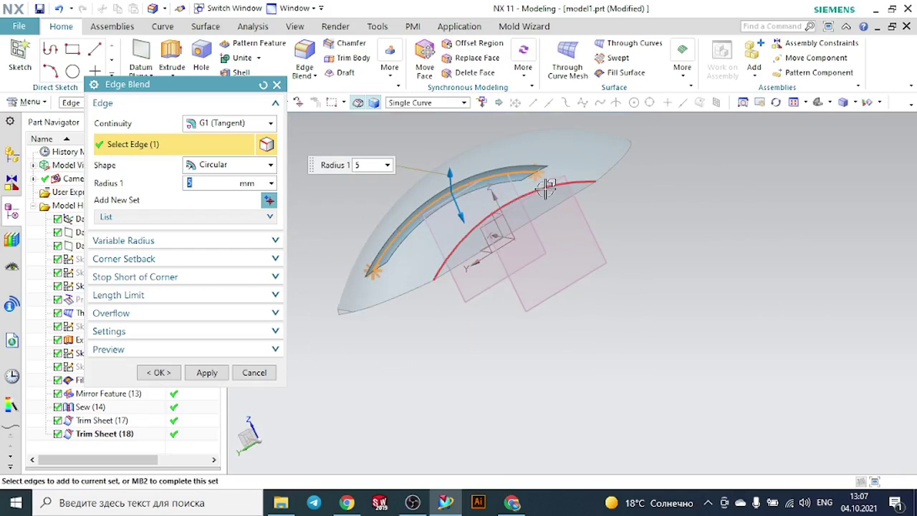
pyautogui.click(562, 180)
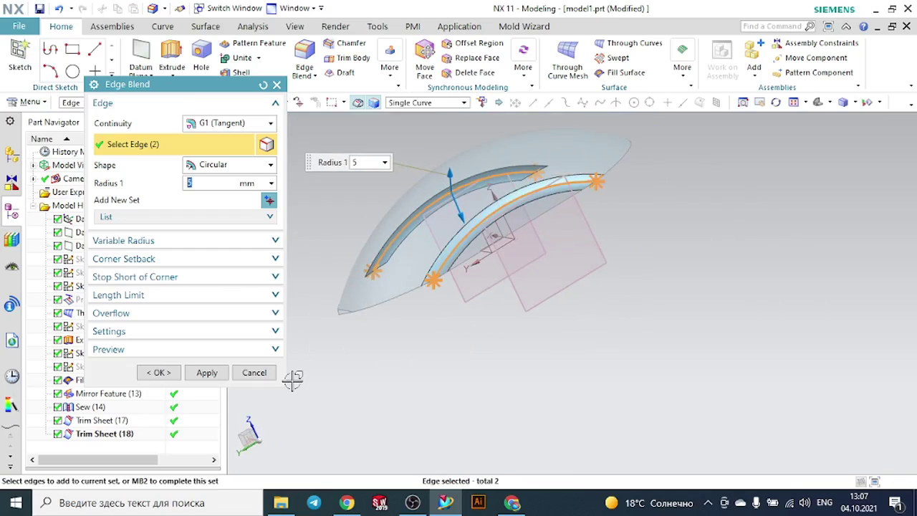
pyautogui.click(207, 373)
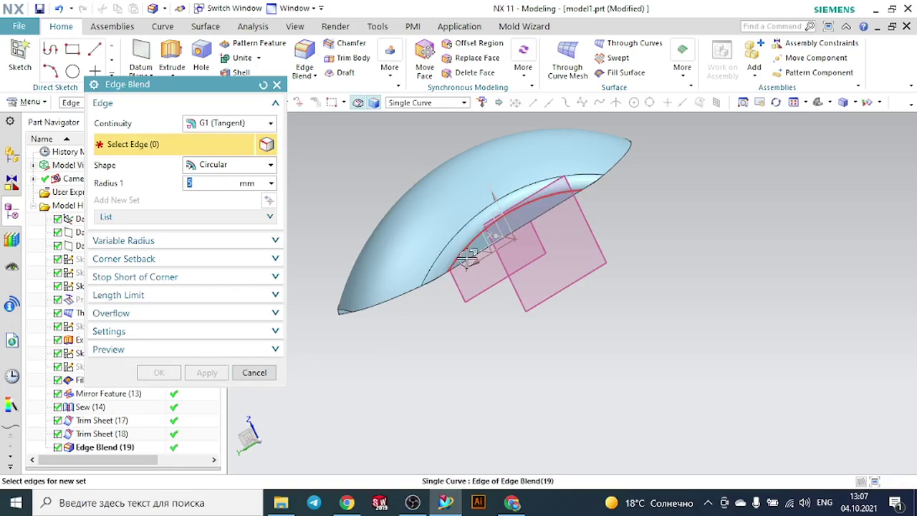
pyautogui.click(277, 86)
pyautogui.click(214, 29)
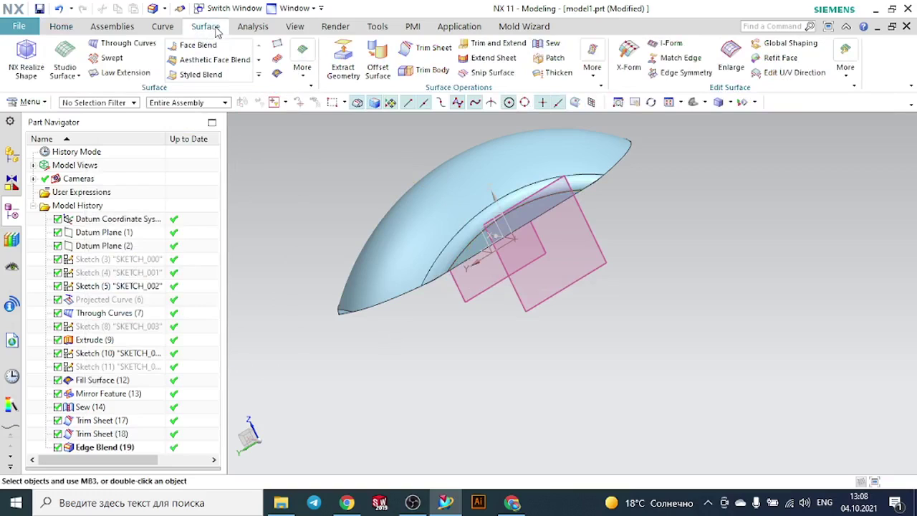
pyautogui.click(194, 46)
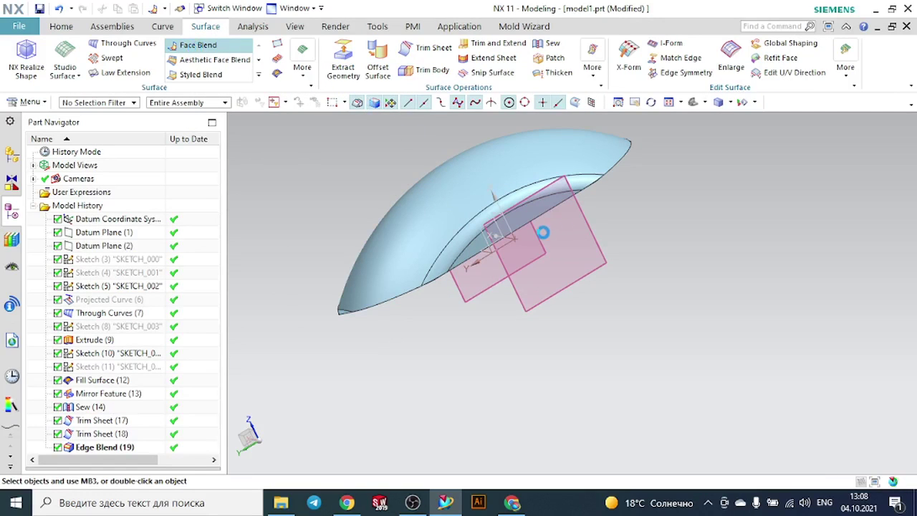
pyautogui.scroll(3, 530, 222)
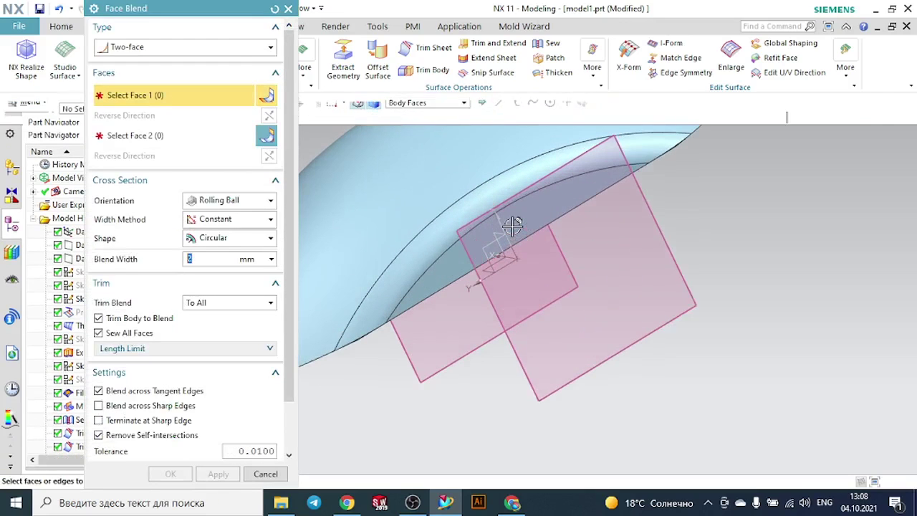
pyautogui.click(550, 219)
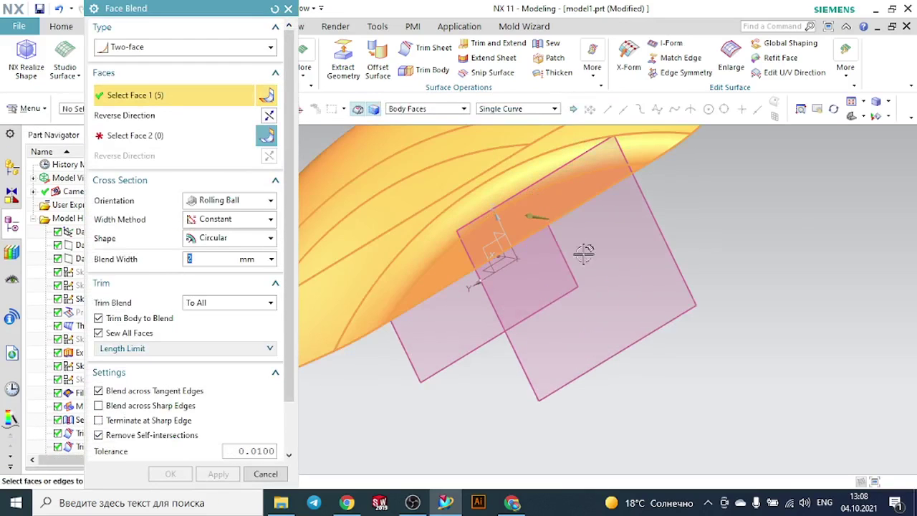
pyautogui.scroll(-3, 583, 255)
pyautogui.moveTo(630, 280); pyautogui.dragTo(616, 233, button='middle')
pyautogui.click(513, 212)
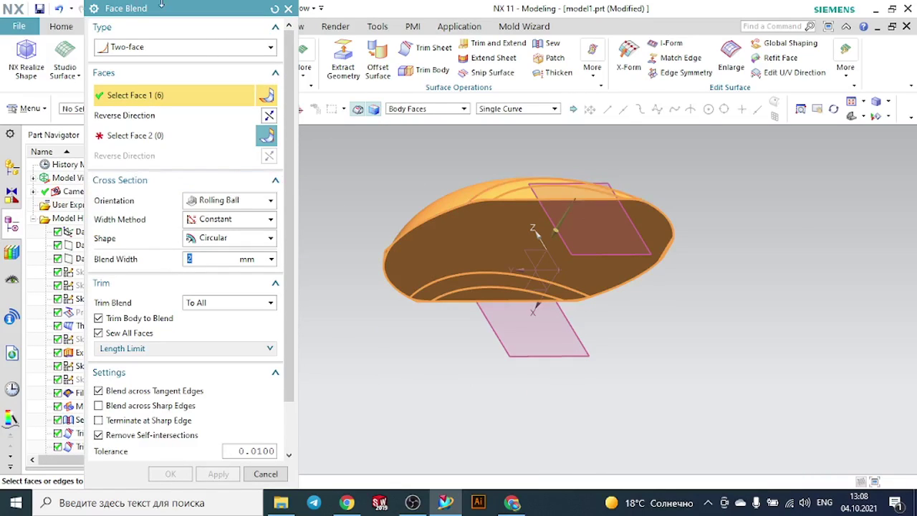
pyautogui.click(288, 9)
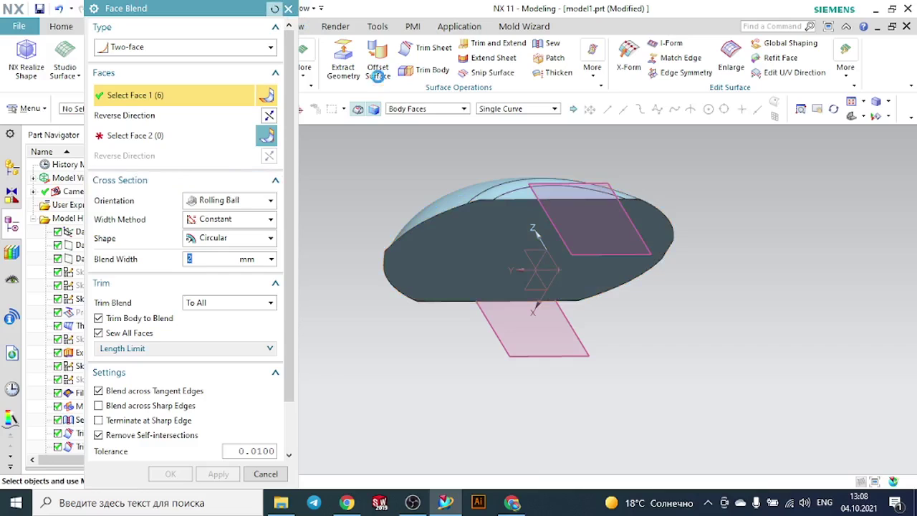
pyautogui.click(409, 111)
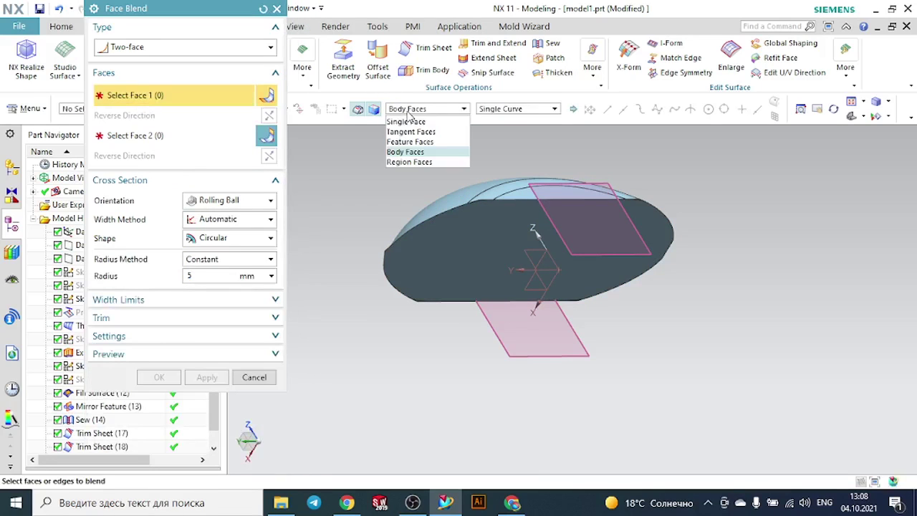
pyautogui.click(403, 121)
pyautogui.moveTo(525, 143); pyautogui.dragTo(532, 194, button='middle')
pyautogui.click(535, 227)
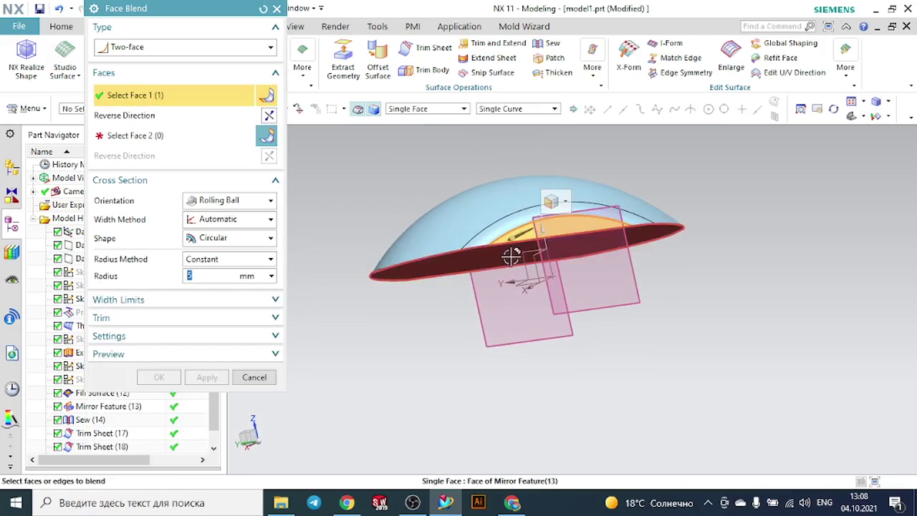
pyautogui.click(511, 256)
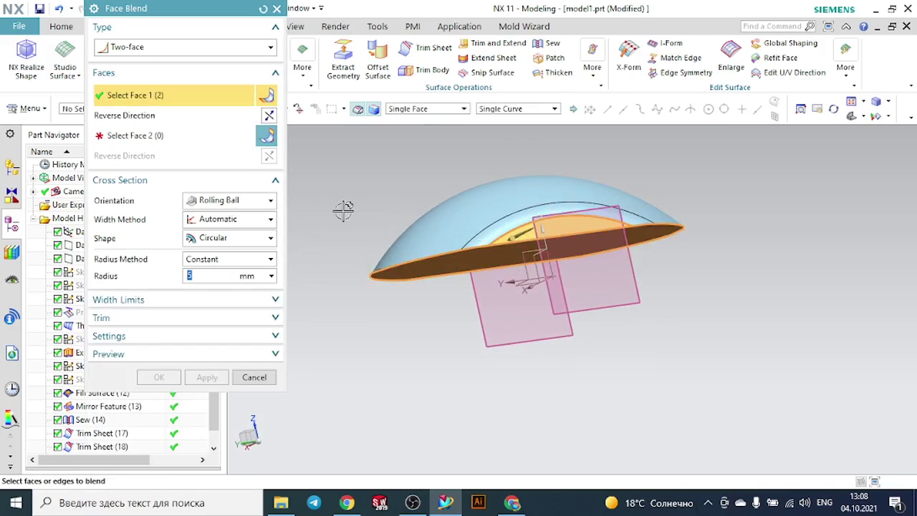
pyautogui.click(264, 9)
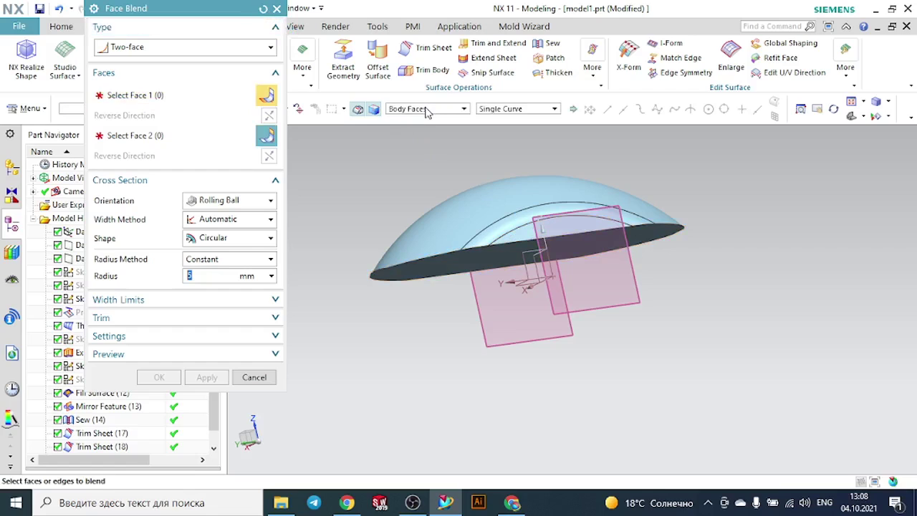
# Create a two-face blend between the single side-cutout face and the flat base face with a constant 2 mm radius.
pyautogui.click(427, 110)
pyautogui.click(419, 122)
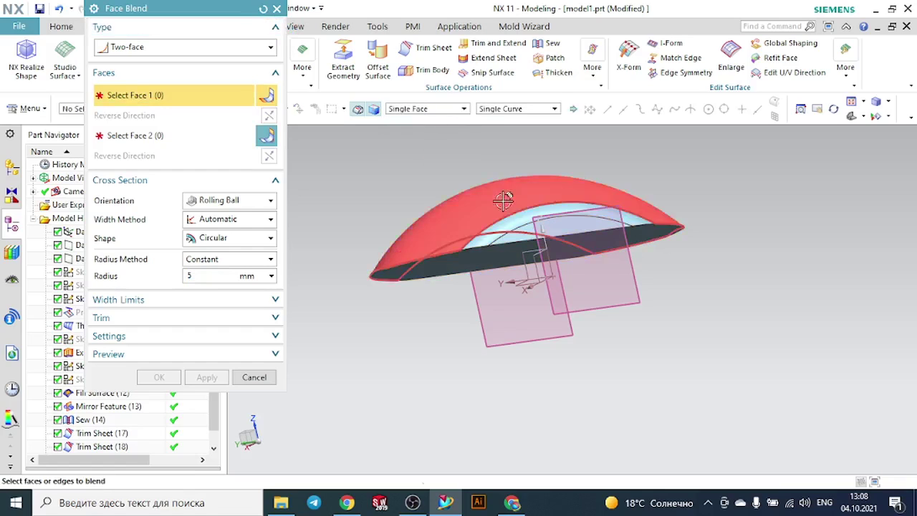
pyautogui.click(527, 226)
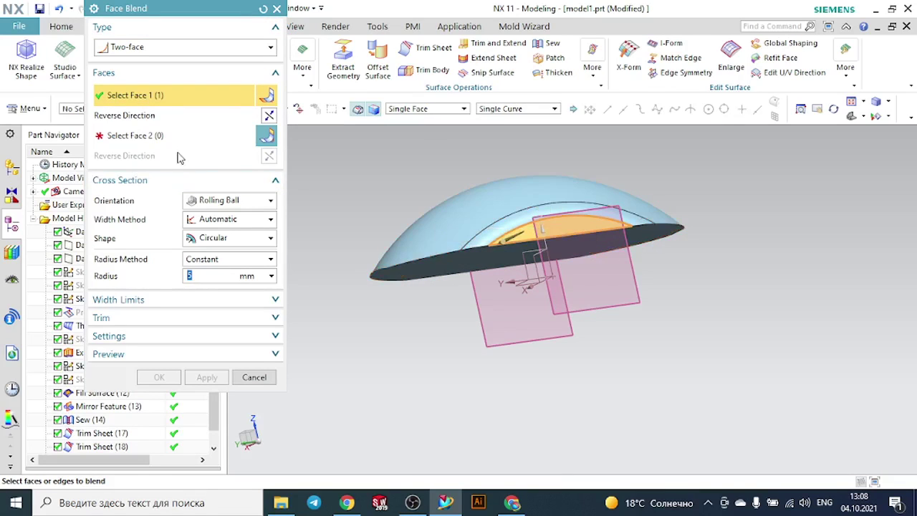
pyautogui.click(164, 144)
pyautogui.click(457, 265)
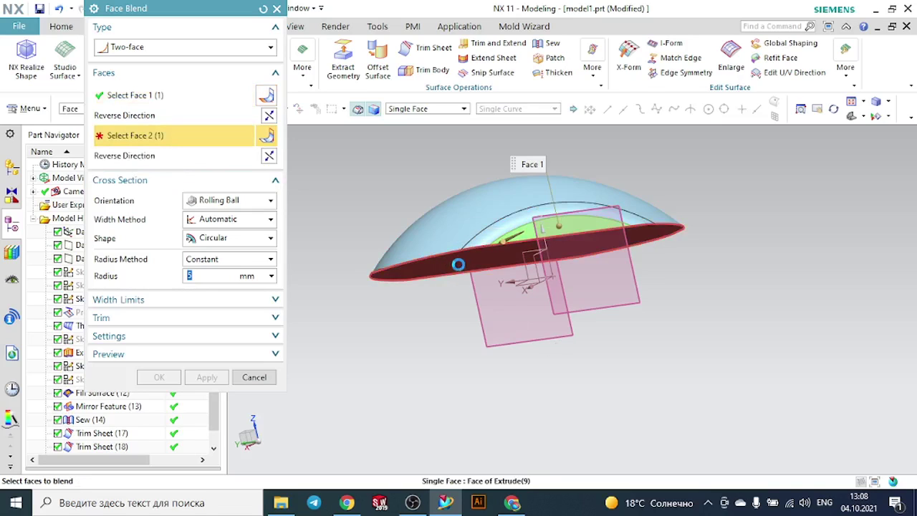
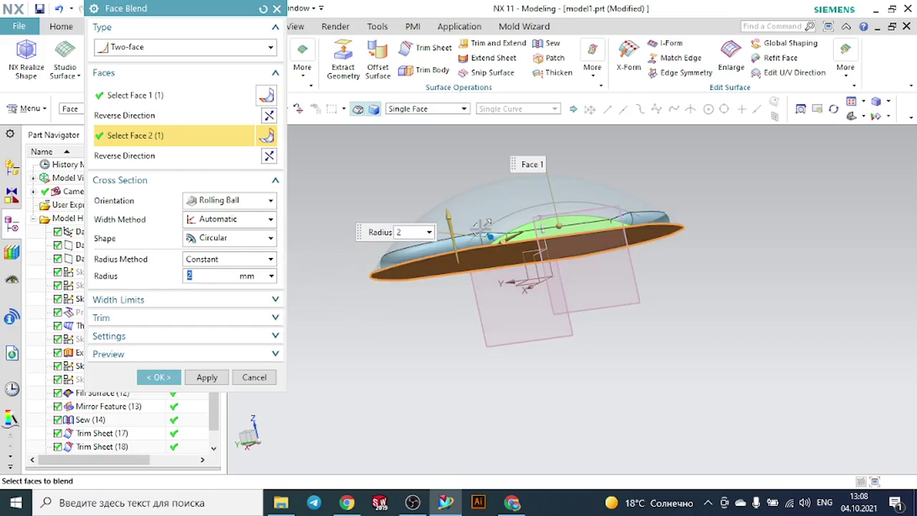
pyautogui.moveTo(675, 193); pyautogui.dragTo(594, 196, button='middle')
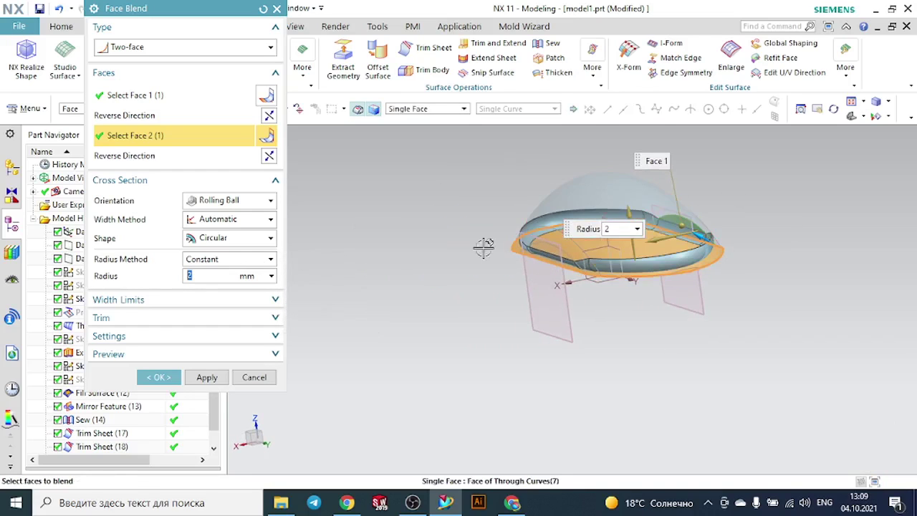
pyautogui.click(159, 377)
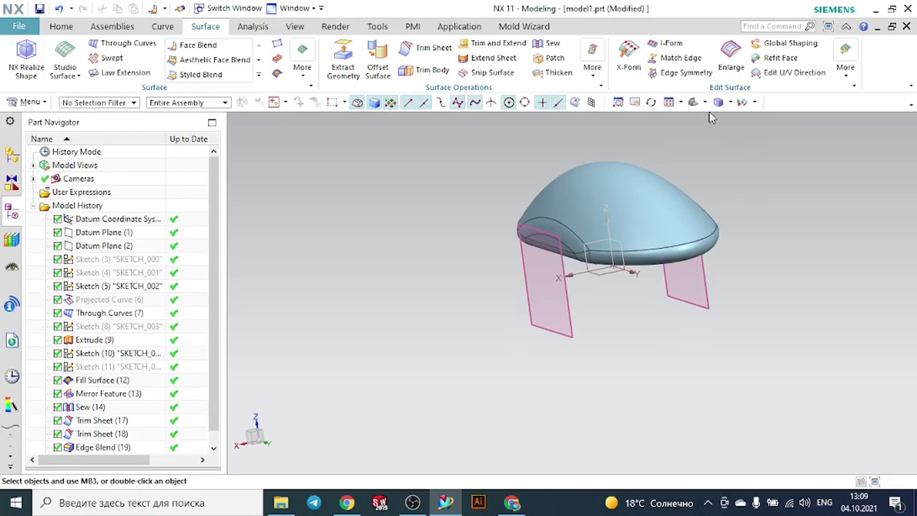
pyautogui.click(696, 106)
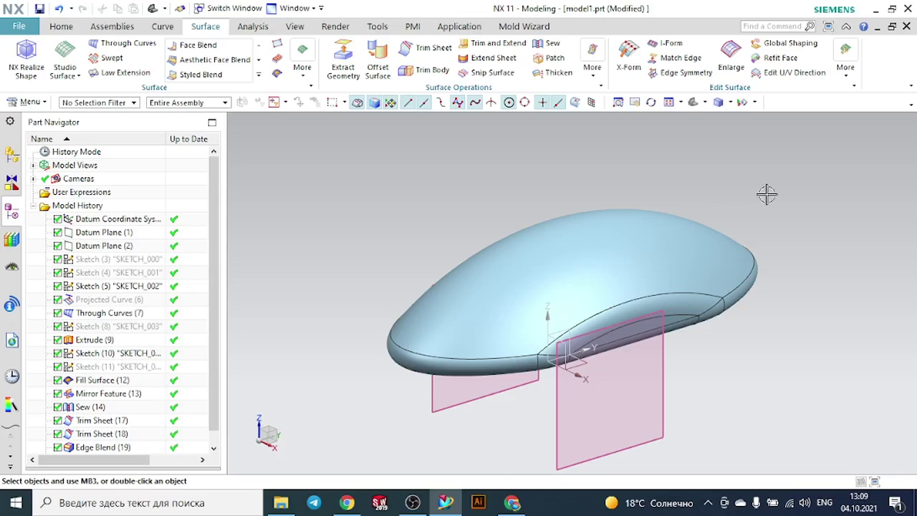
pyautogui.moveTo(765, 195); pyautogui.dragTo(741, 190, button='middle')
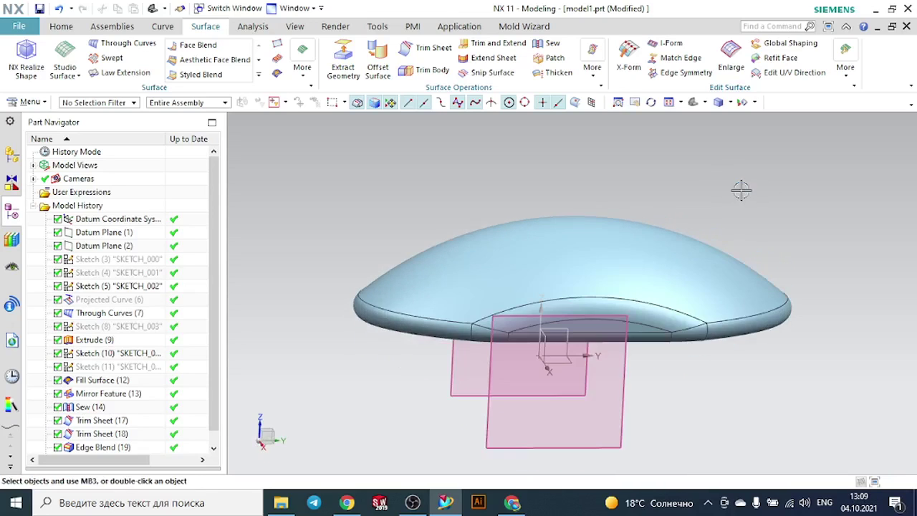
pyautogui.moveTo(471, 188); pyautogui.dragTo(407, 168, button='middle')
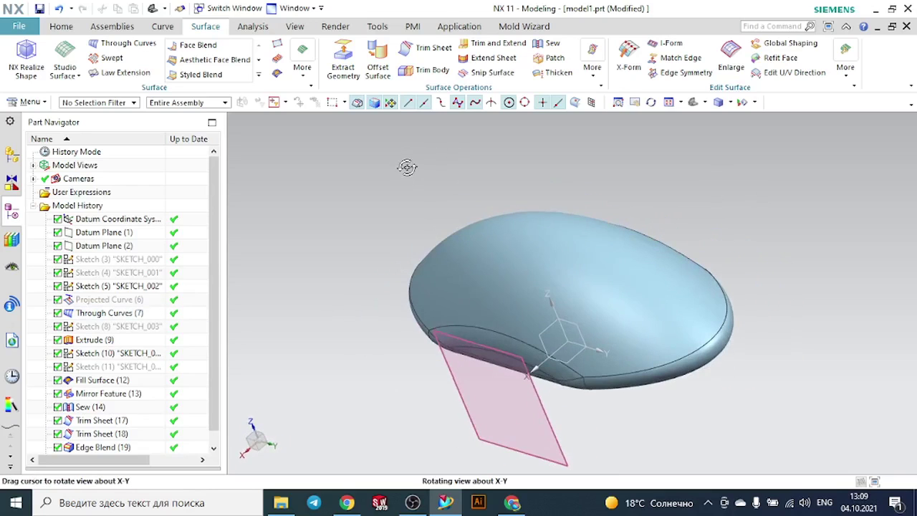
# Start a sketch on Datum Plane (1) beside the mouse's side cutout.
pyautogui.click(57, 27)
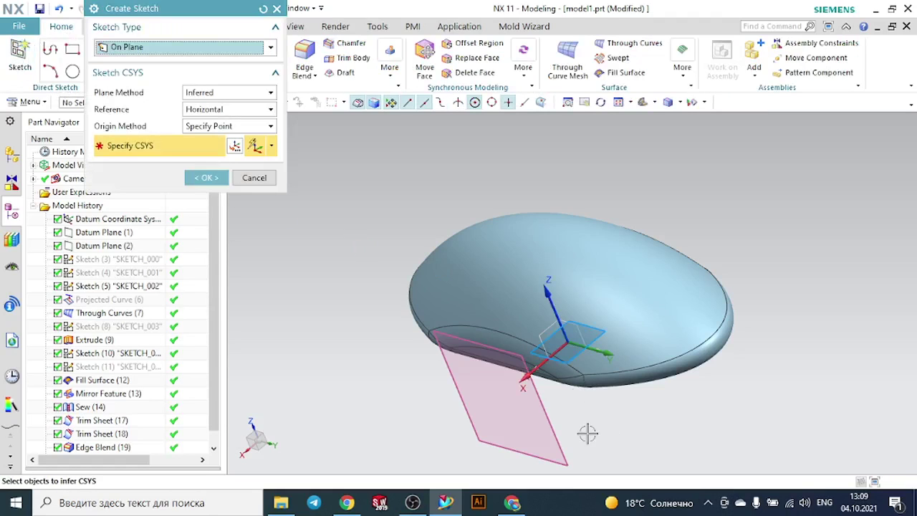
pyautogui.click(550, 432)
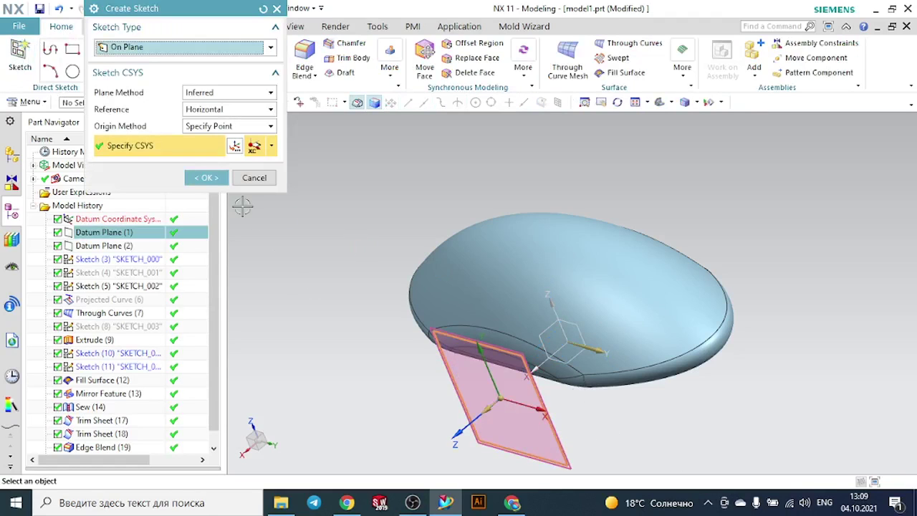
pyautogui.click(221, 180)
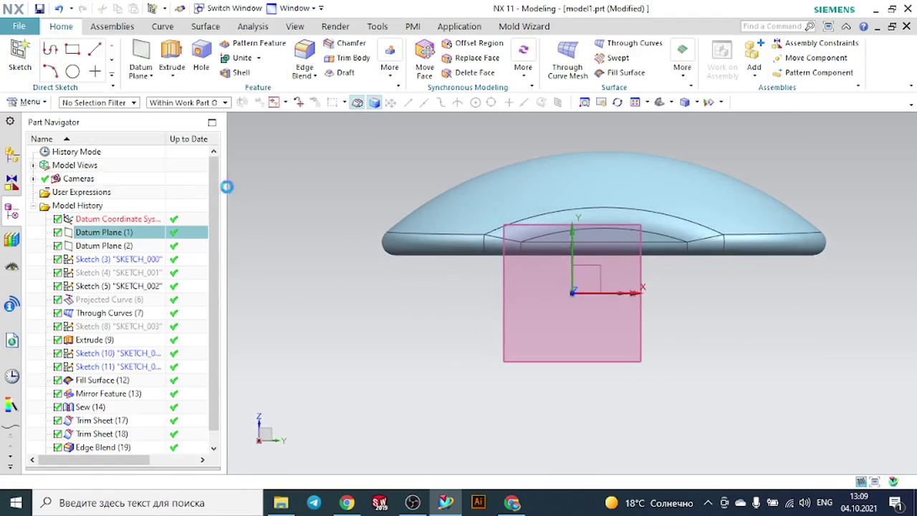
# Try to create an intersection curve between the mouse's upper face and the sketch plane, and leave the sketch.
pyautogui.click(229, 77)
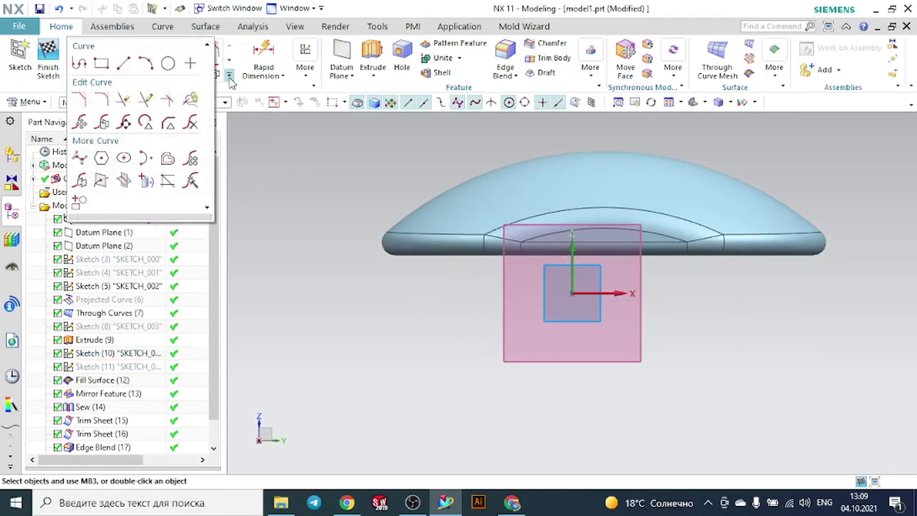
pyautogui.click(130, 182)
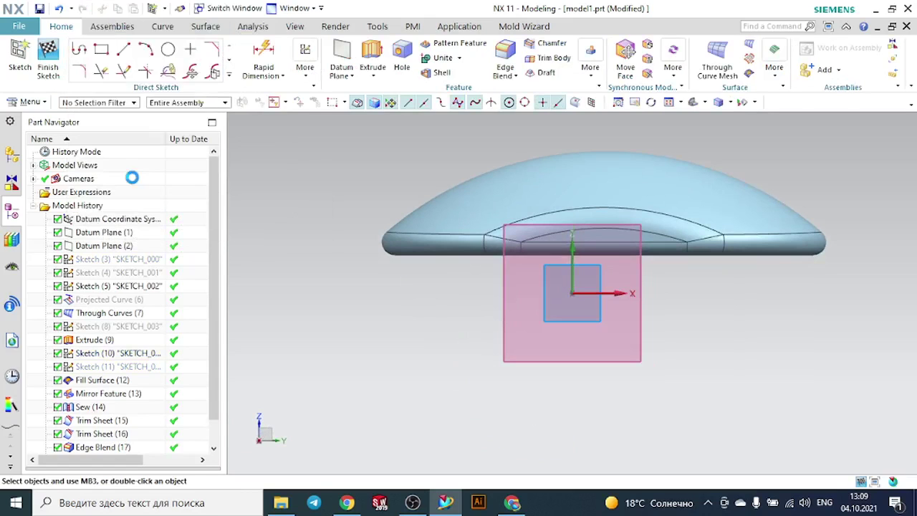
pyautogui.click(435, 105)
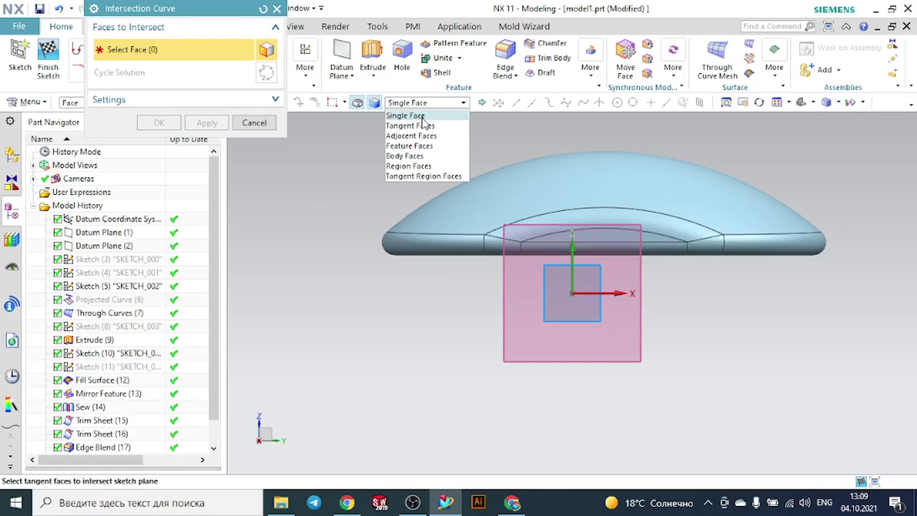
pyautogui.click(422, 116)
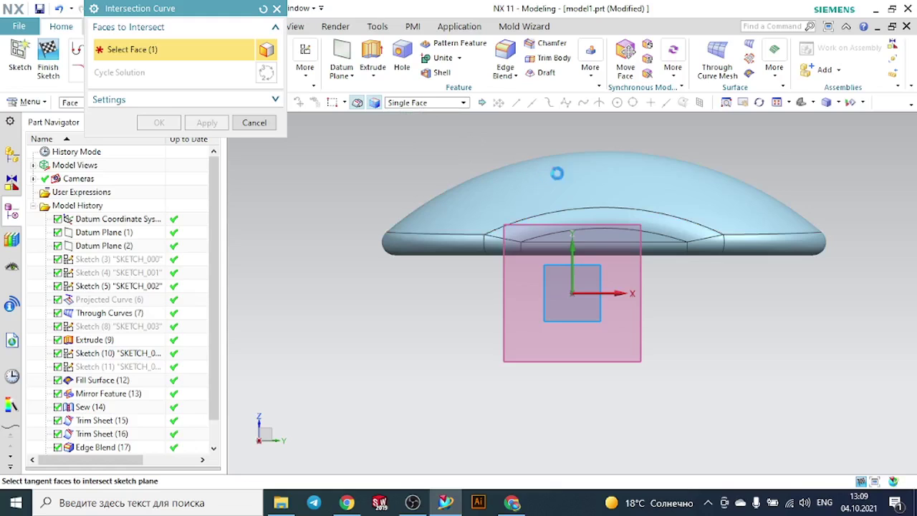
pyautogui.click(555, 173)
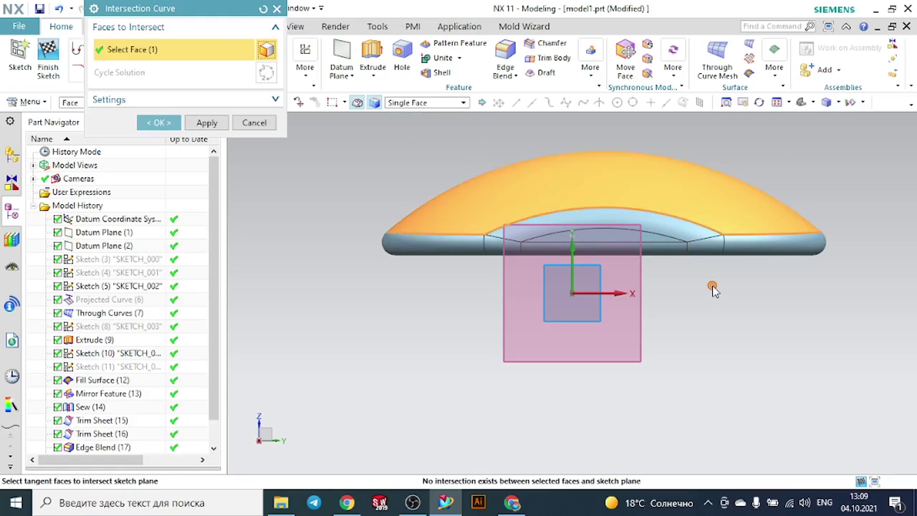
pyautogui.moveTo(713, 286); pyautogui.dragTo(647, 331, button='middle')
pyautogui.click(254, 123)
pyautogui.moveTo(387, 189); pyautogui.dragTo(434, 179, button='middle')
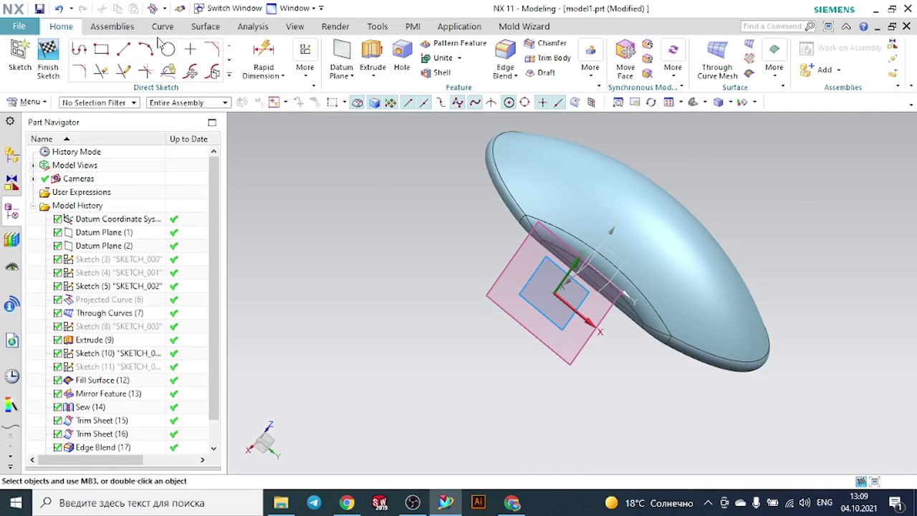
pyautogui.click(44, 57)
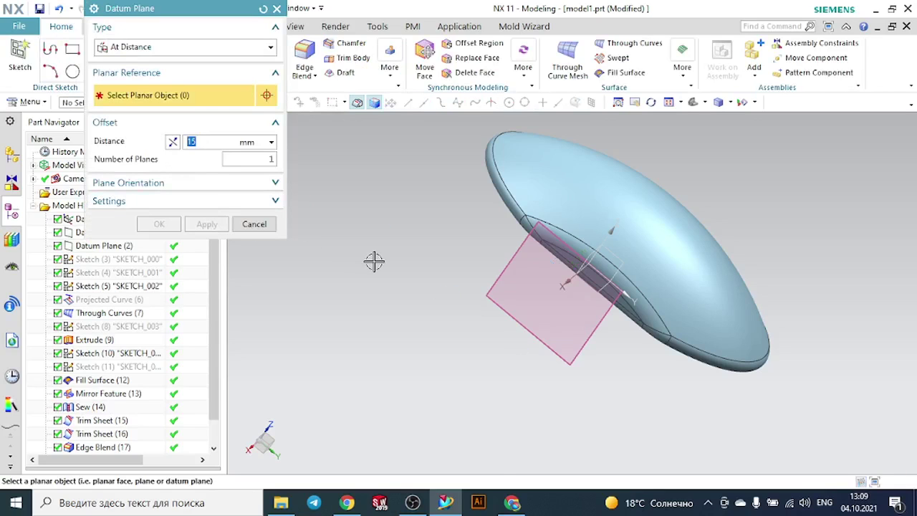
pyautogui.moveTo(373, 262); pyautogui.dragTo(384, 293, button='middle')
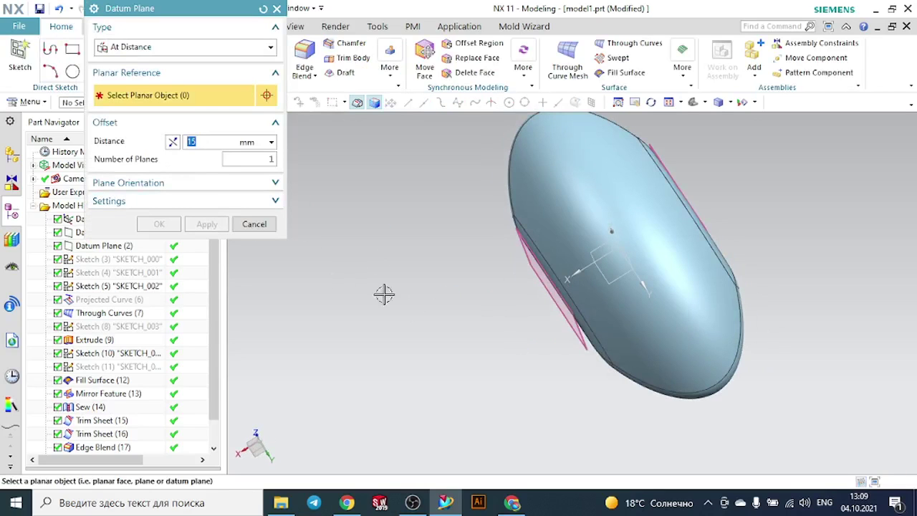
pyautogui.click(565, 335)
pyautogui.moveTo(504, 373); pyautogui.dragTo(548, 308)
pyautogui.click(259, 225)
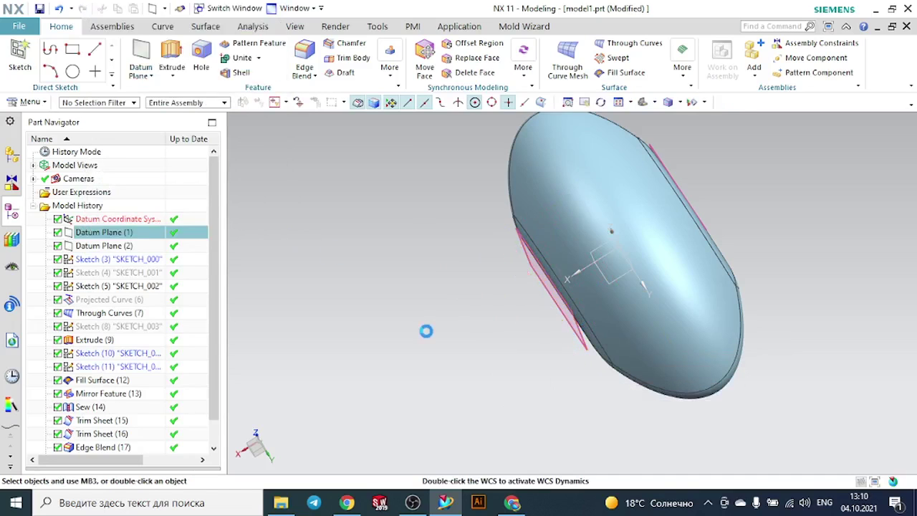
# Start a new sketch on the YZ plane of the datum coordinate system through the middle of the mouse body.
pyautogui.moveTo(426, 335); pyautogui.dragTo(451, 318, button='middle')
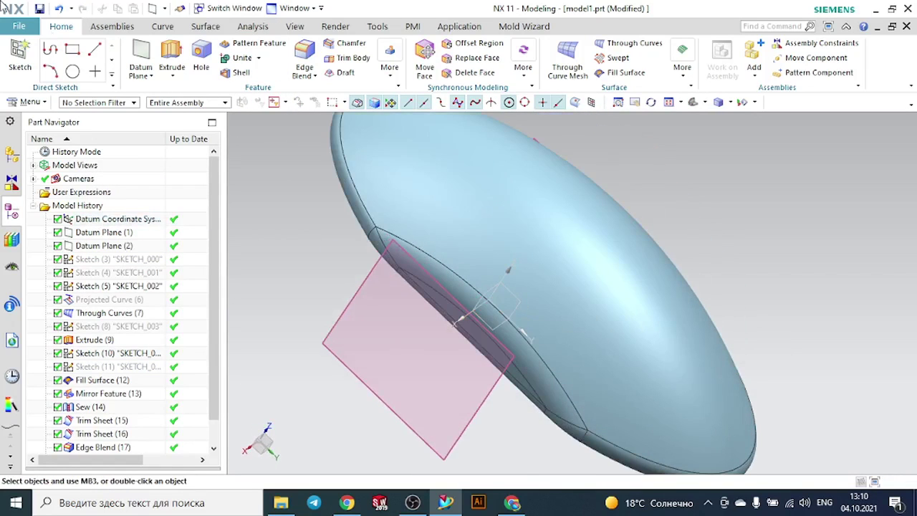
pyautogui.click(20, 56)
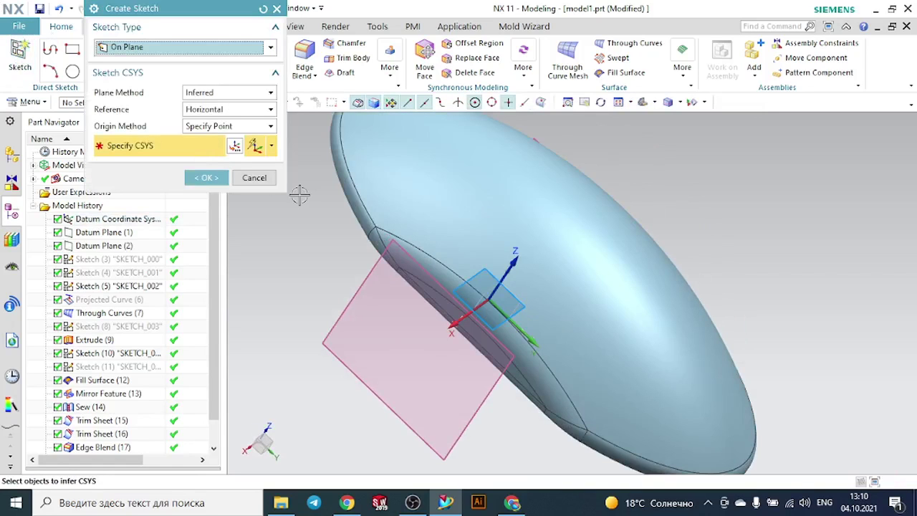
pyautogui.click(516, 310)
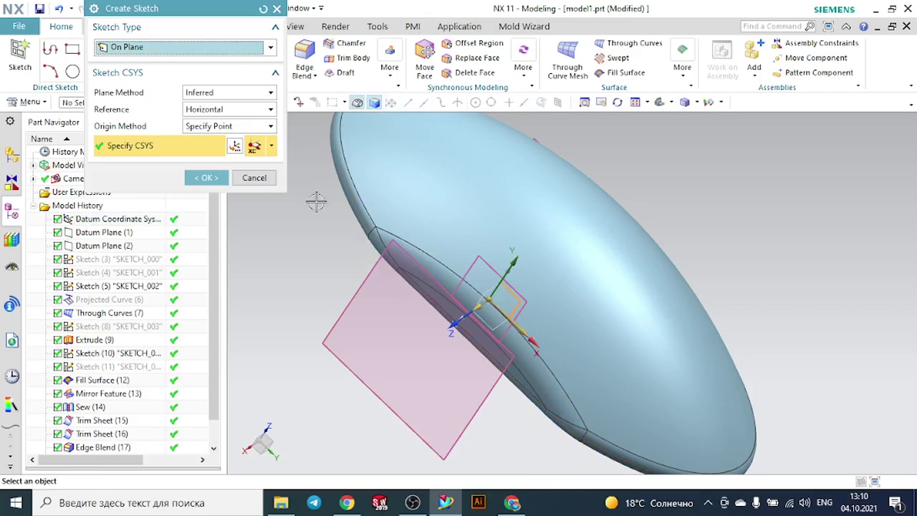
pyautogui.click(205, 179)
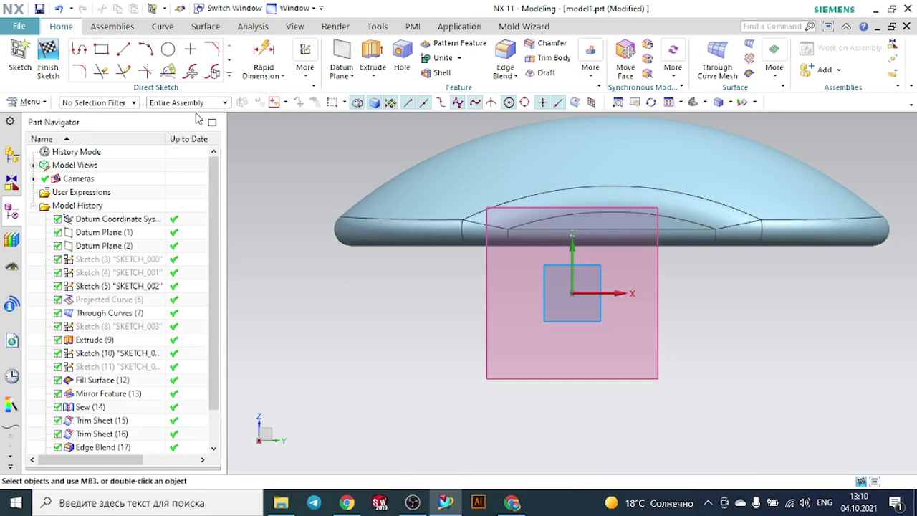
# Create an intersection curve between the mouse's upper face and the YZ sketch plane, and finish the sketch.
pyautogui.click(228, 74)
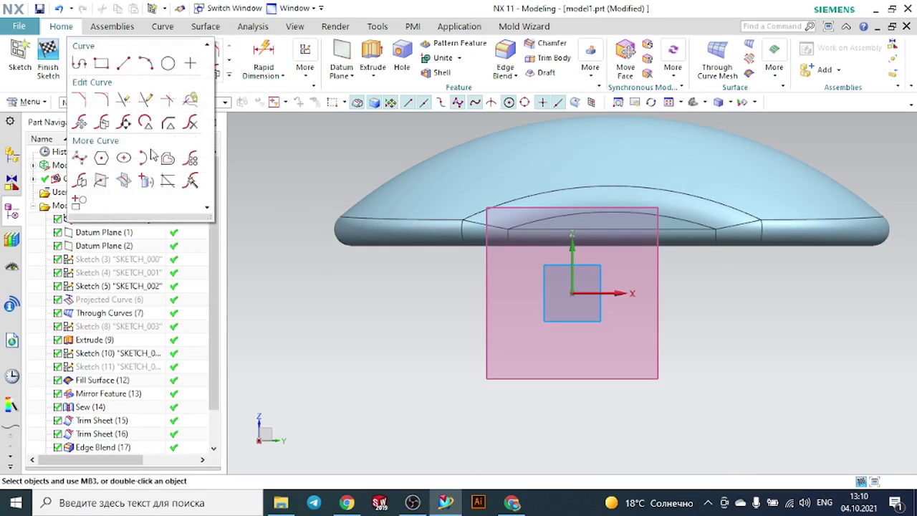
pyautogui.click(124, 180)
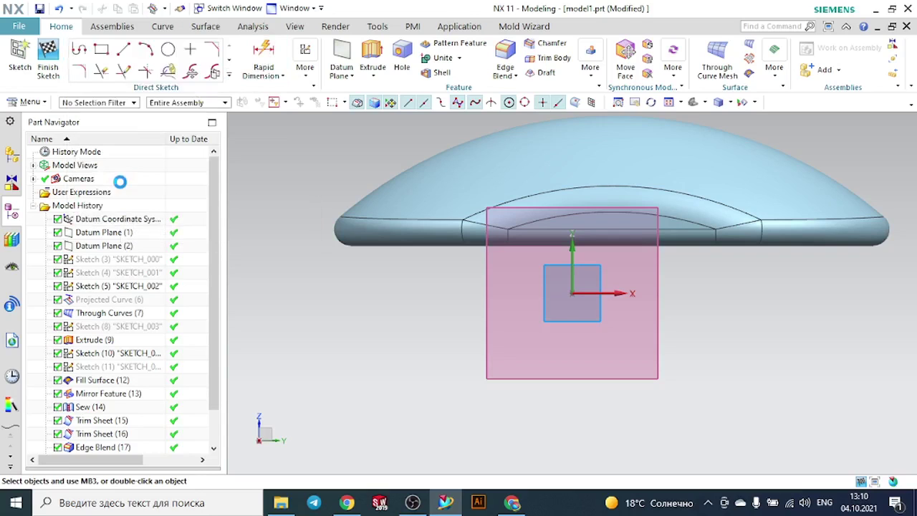
pyautogui.click(471, 163)
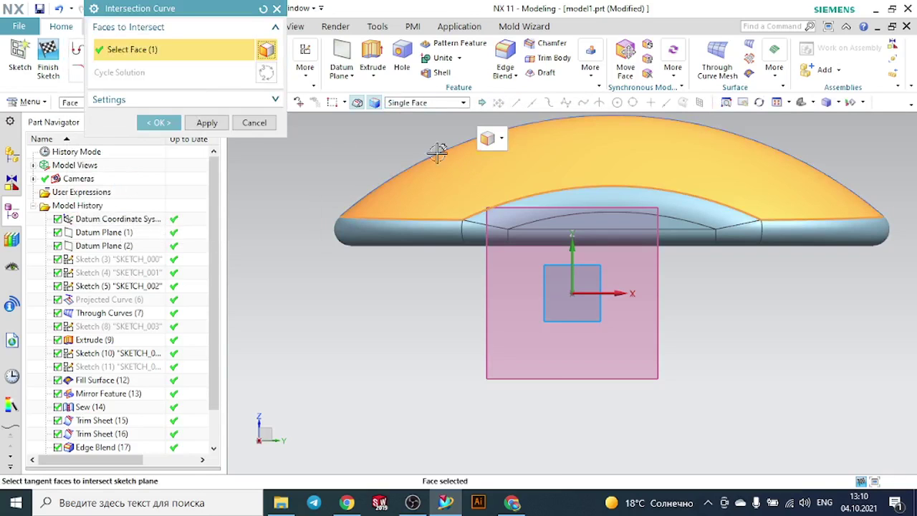
pyautogui.scroll(2, 594, 325)
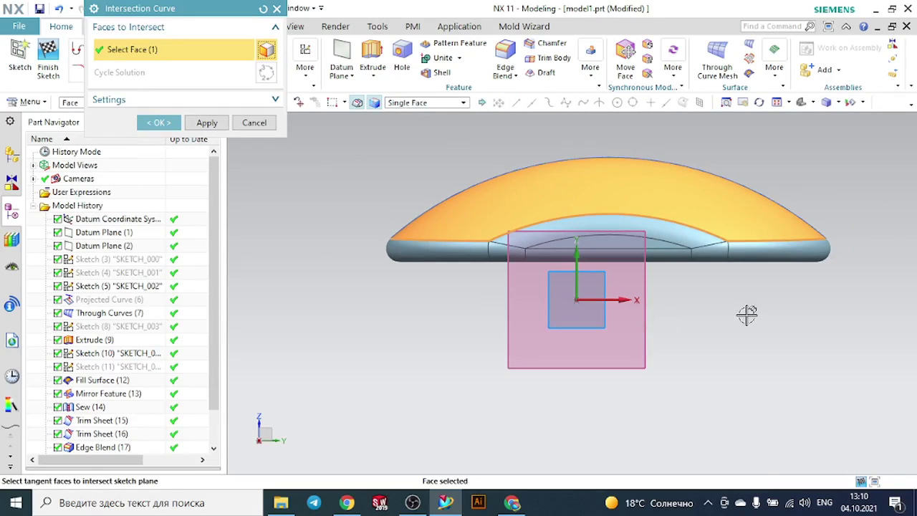
pyautogui.moveTo(747, 314)
pyautogui.mouseDown(button='middle')
pyautogui.moveTo(730, 323)
pyautogui.moveTo(731, 365)
pyautogui.moveTo(747, 351)
pyautogui.mouseUp(button='middle')
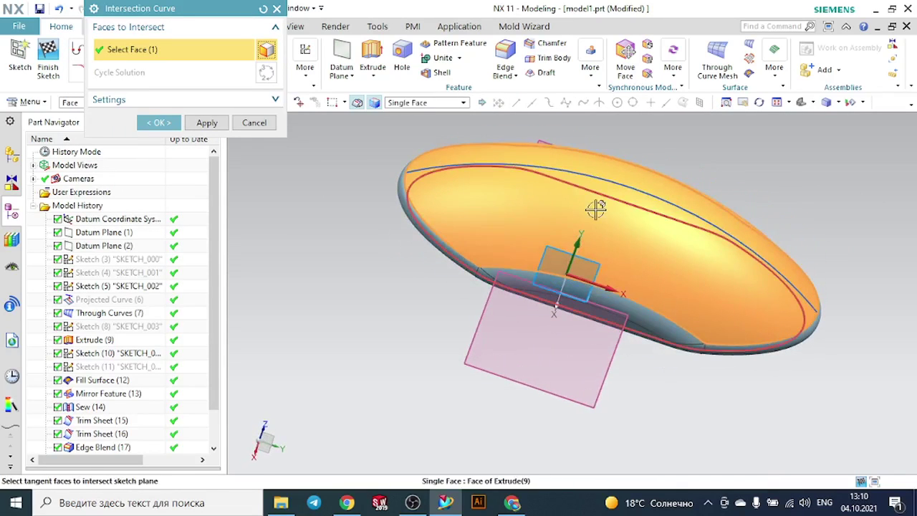
pyautogui.click(510, 188)
pyautogui.click(419, 103)
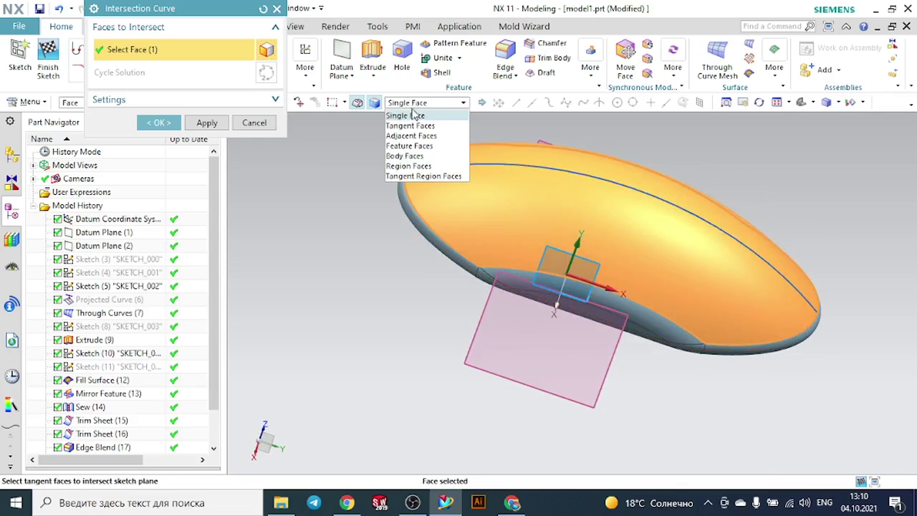
pyautogui.click(414, 115)
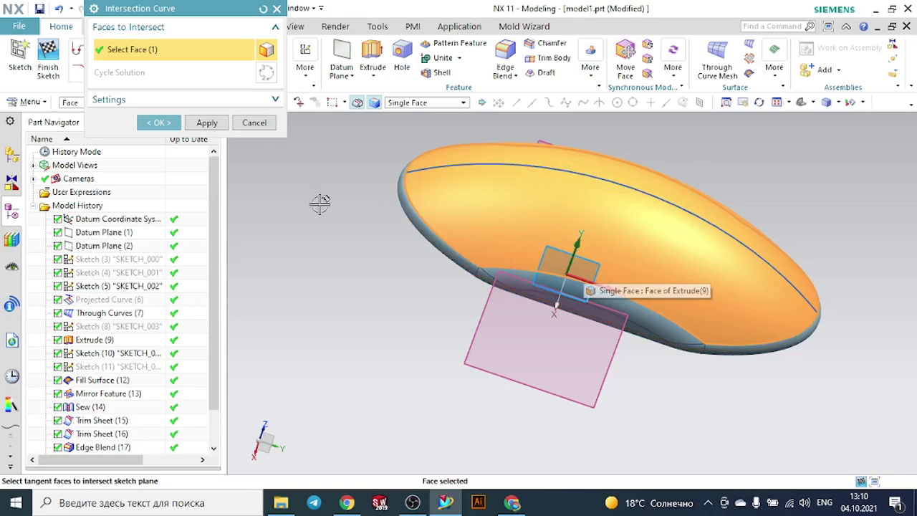
pyautogui.click(161, 124)
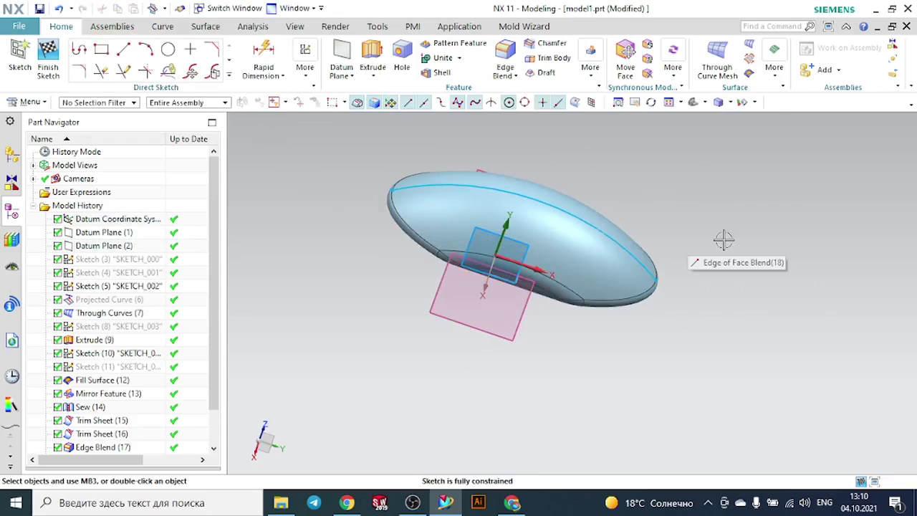
pyautogui.moveTo(720, 240); pyautogui.dragTo(711, 223, button='middle')
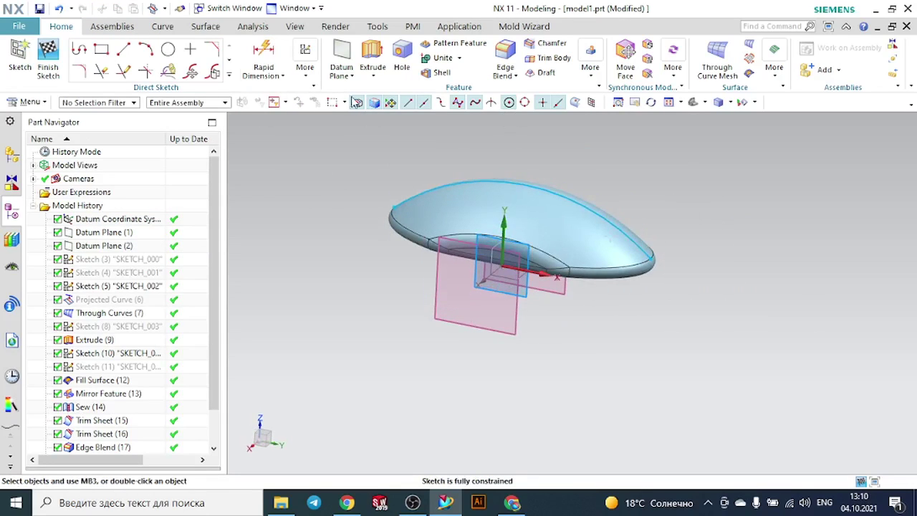
pyautogui.click(160, 28)
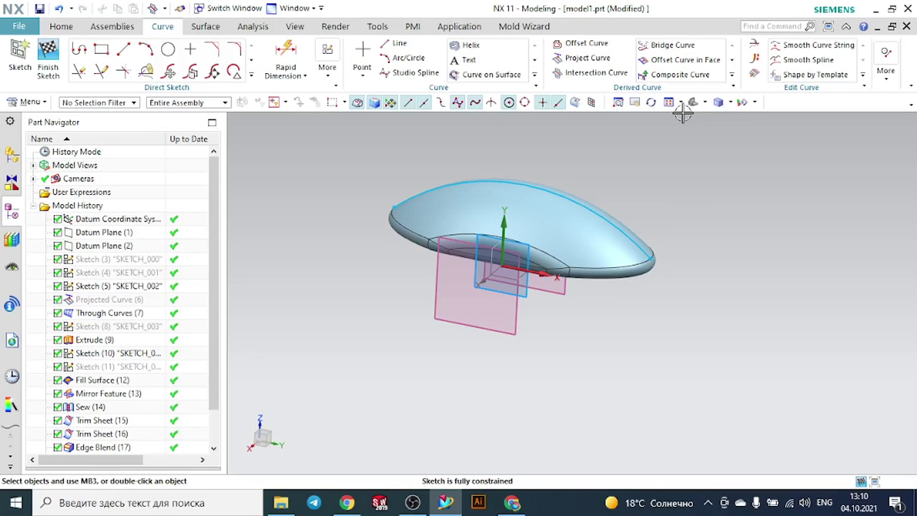
pyautogui.click(48, 61)
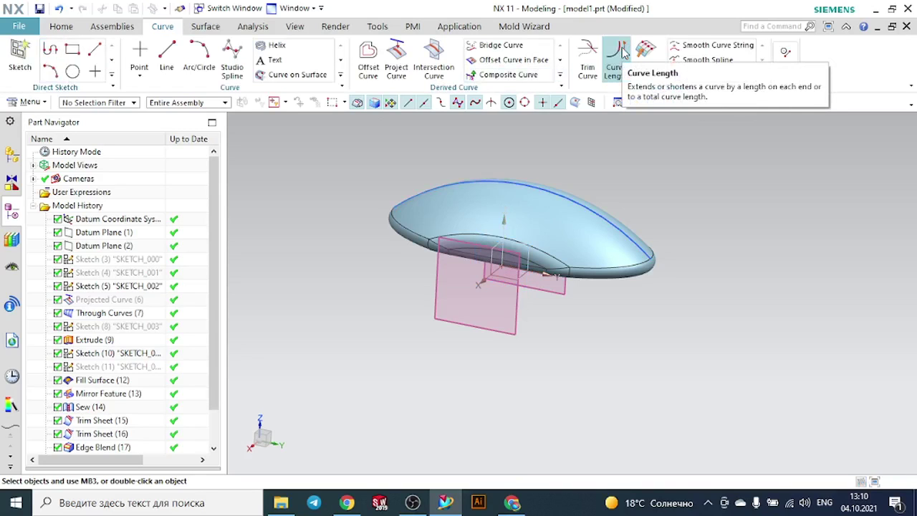
# Create a shortened copy of the intersection curve with Curve Length, using incremental limits of -7.5 mm at the start and -38 mm at the end.
pyautogui.click(620, 52)
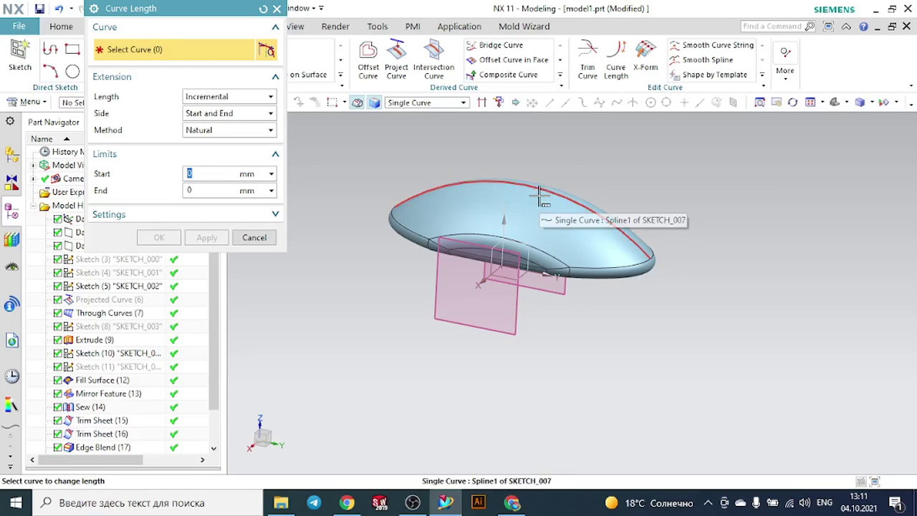
pyautogui.click(542, 192)
pyautogui.moveTo(454, 168); pyautogui.dragTo(455, 171, button='middle')
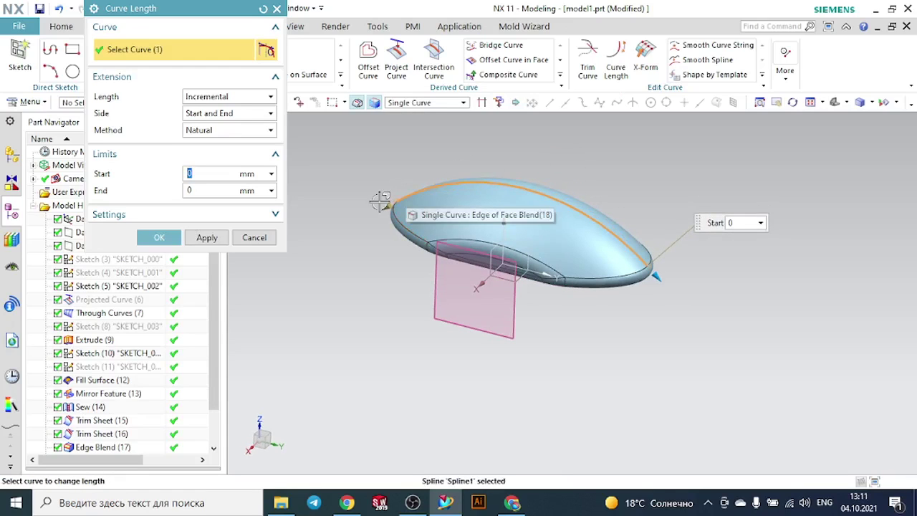
pyautogui.moveTo(402, 200); pyautogui.dragTo(518, 189)
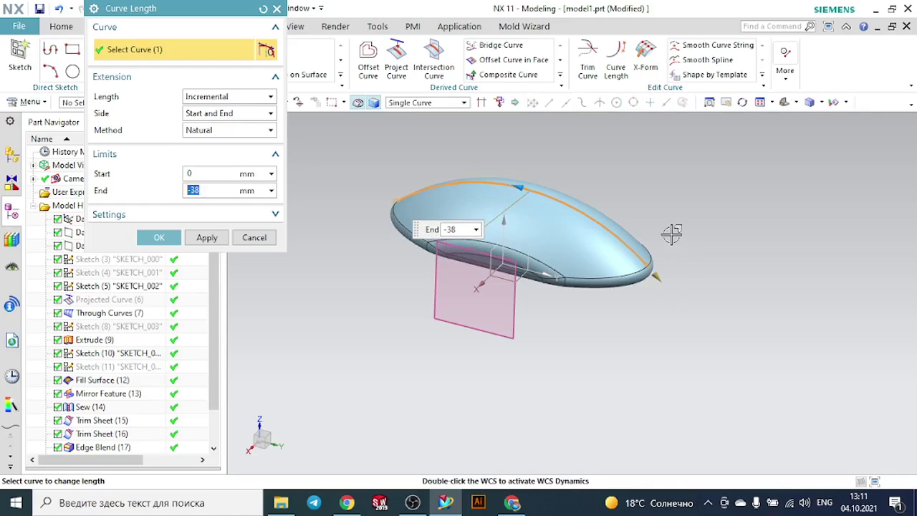
pyautogui.scroll(3, 671, 234)
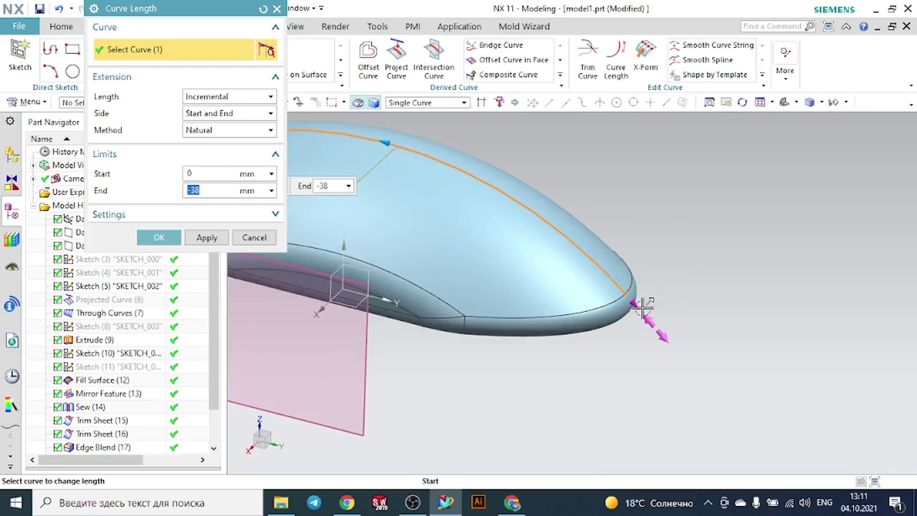
pyautogui.moveTo(635, 299); pyautogui.dragTo(599, 265)
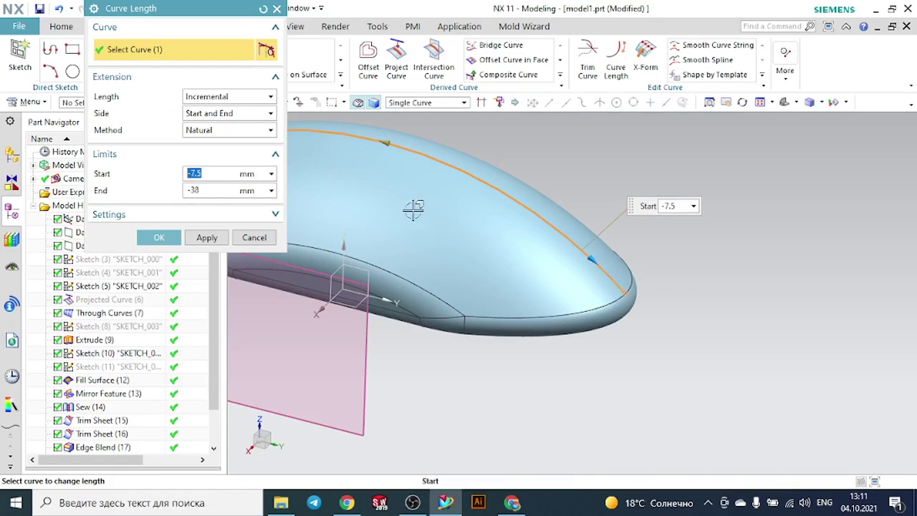
pyautogui.click(156, 237)
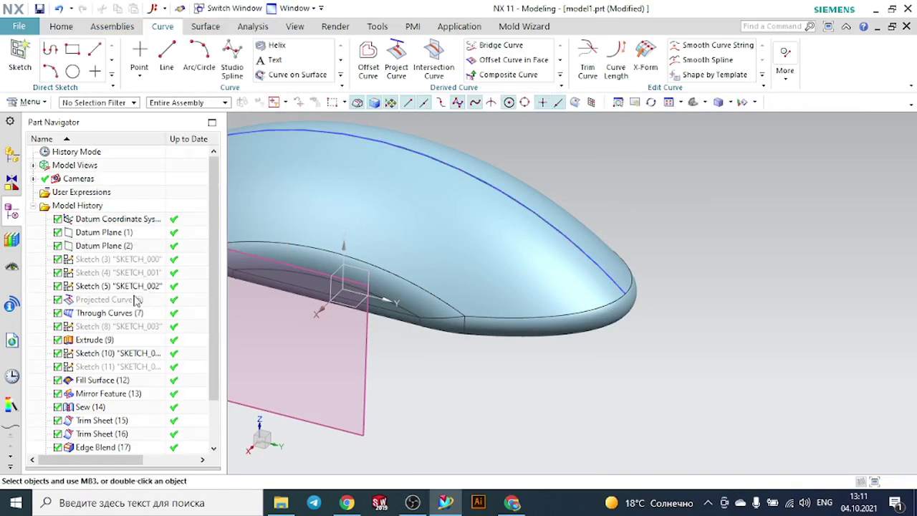
# Hide the Curve Length (21) feature and show it again.
pyautogui.scroll(-2, 132, 304)
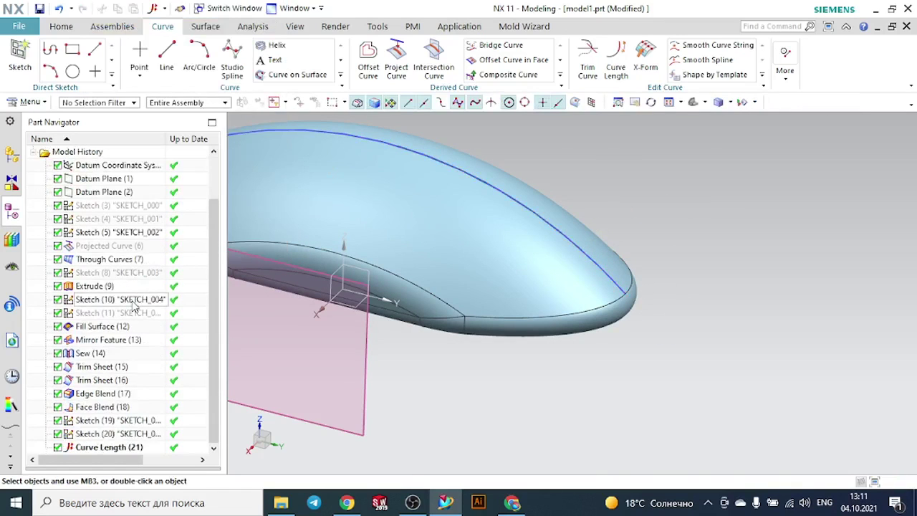
pyautogui.click(100, 450)
pyautogui.rightClick(102, 457)
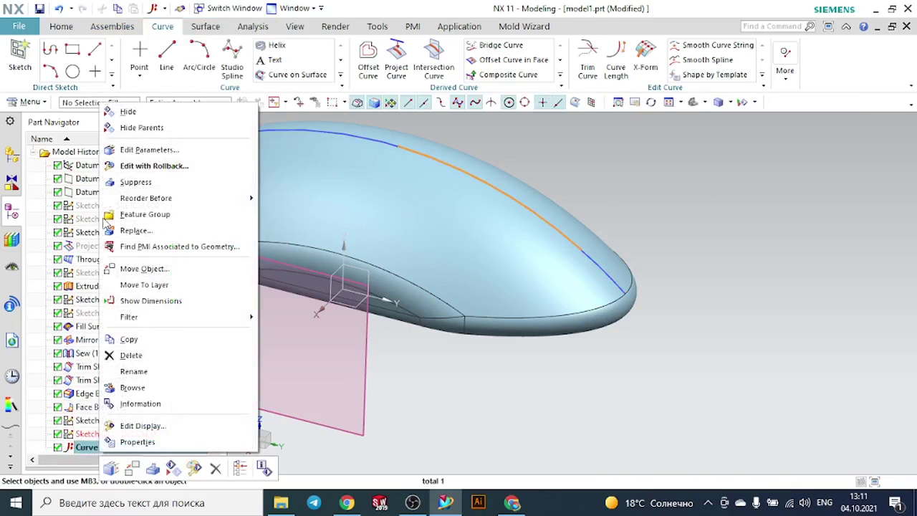
pyautogui.click(127, 112)
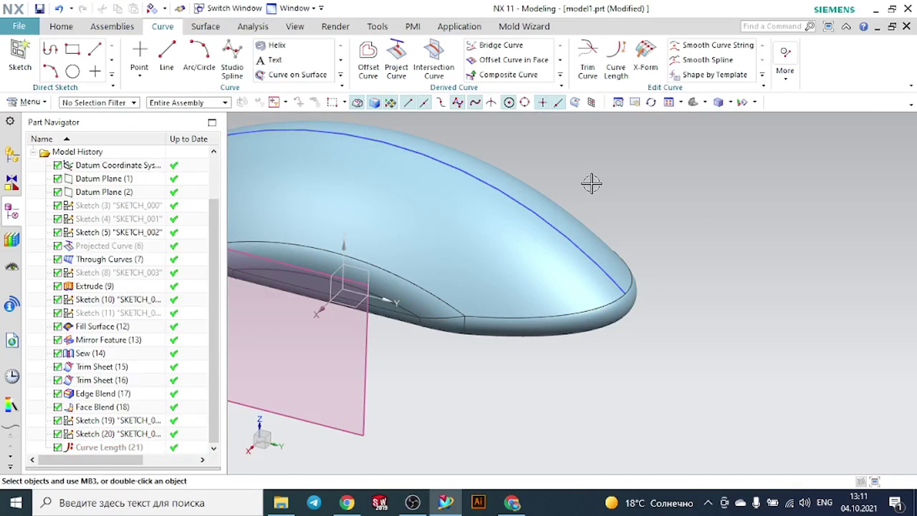
pyautogui.click(98, 451)
pyautogui.rightClick(98, 451)
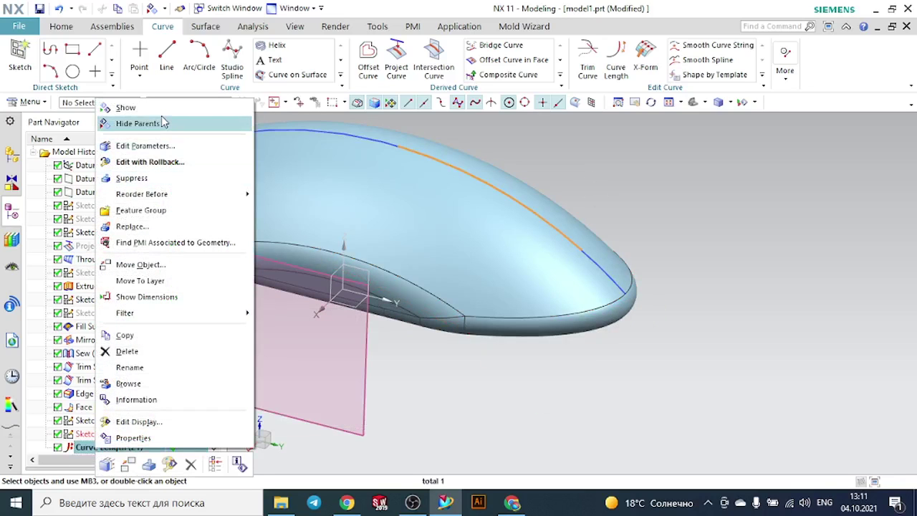
pyautogui.click(132, 108)
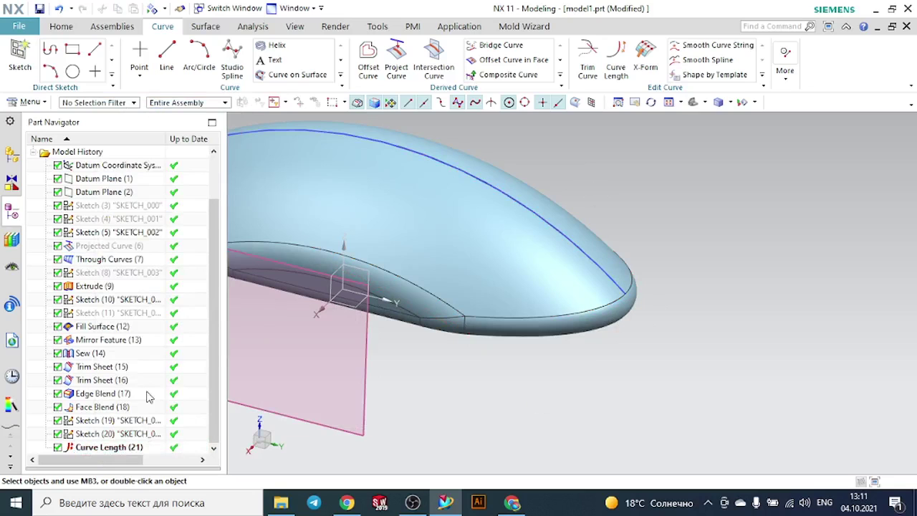
# Hide Sketch (20), which holds the full-length intersection curve on the mouse's upper face.
pyautogui.click(123, 437)
pyautogui.rightClick(123, 437)
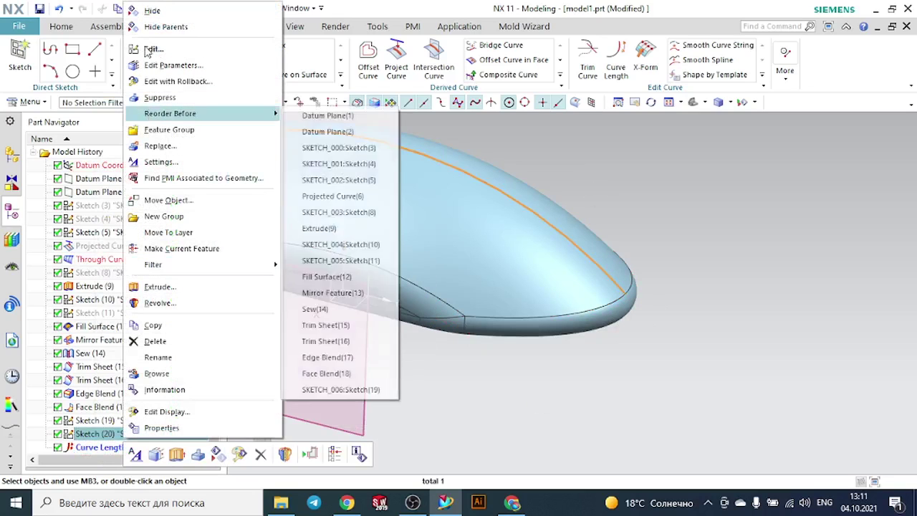
pyautogui.click(152, 10)
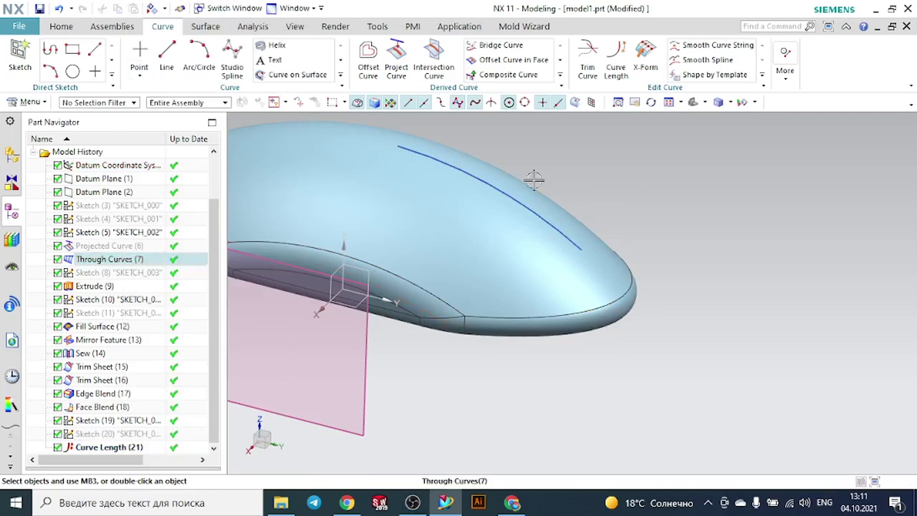
pyautogui.moveTo(587, 186)
pyautogui.mouseDown(button='middle')
pyautogui.moveTo(608, 176)
pyautogui.moveTo(621, 136)
pyautogui.mouseUp(button='middle')
pyautogui.moveTo(707, 106); pyautogui.dragTo(685, 213, button='middle')
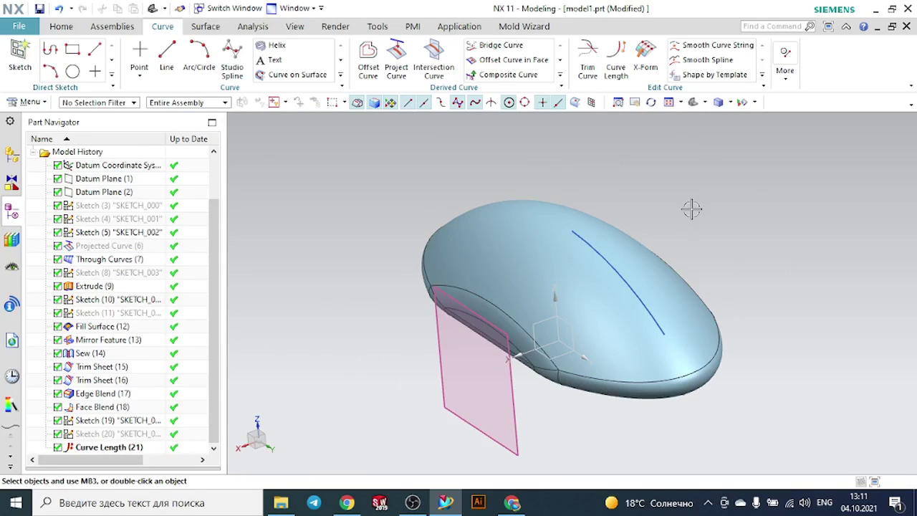
# Switch to the Google Meet call, admit the waiting participant, and return to NX.
pyautogui.click(511, 504)
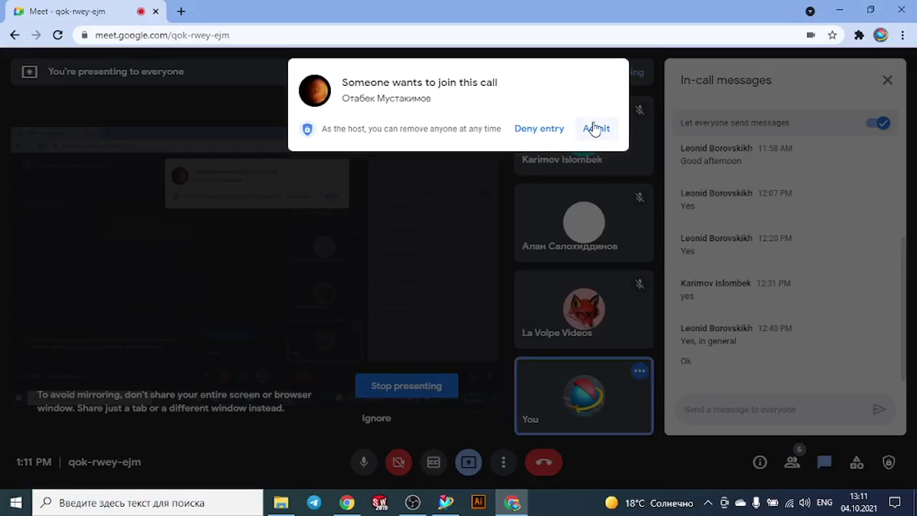
pyautogui.click(595, 128)
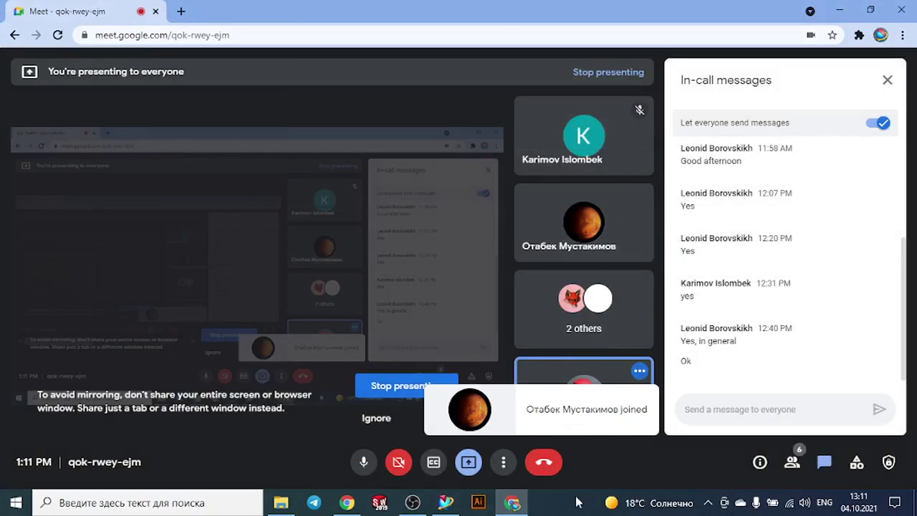
pyautogui.click(514, 504)
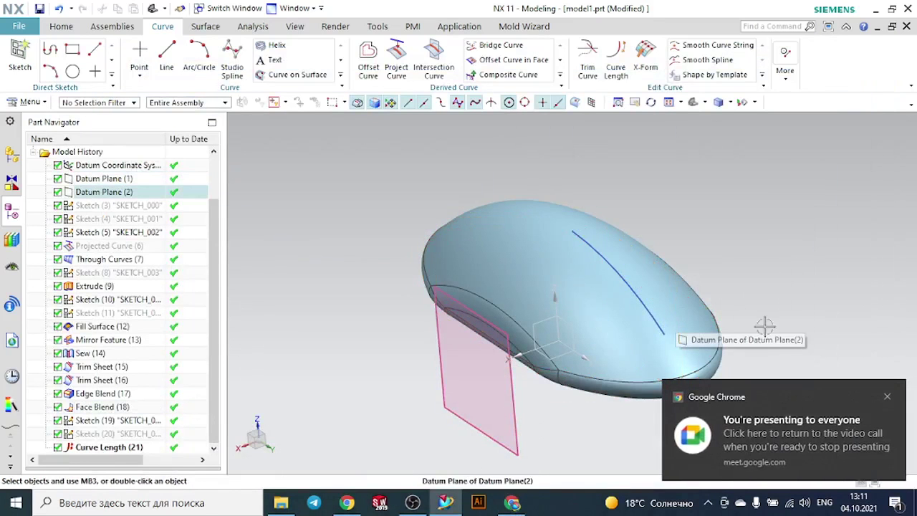
# Subtract a tube with 1 mm outer and 0 mm inner diameter from the mouse body along the shortened curve on its upper face.
pyautogui.moveTo(763, 323); pyautogui.dragTo(787, 320, button='middle')
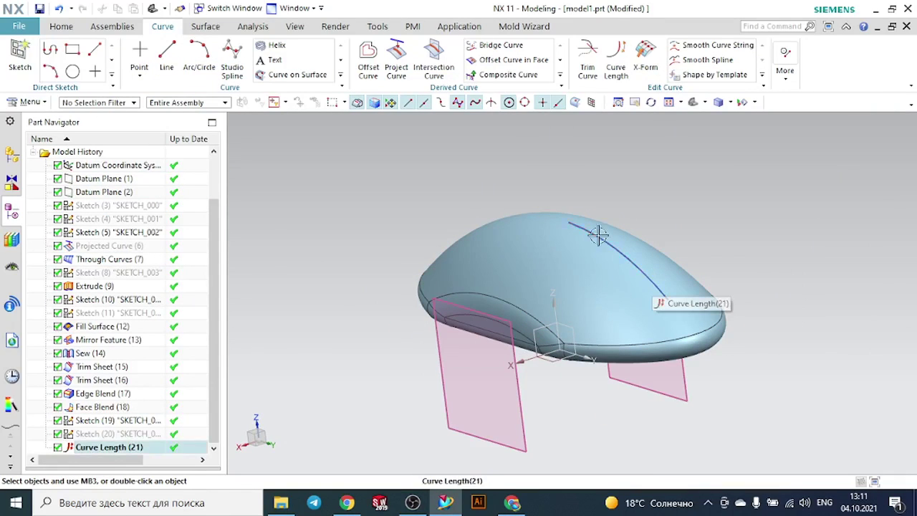
pyautogui.click(62, 27)
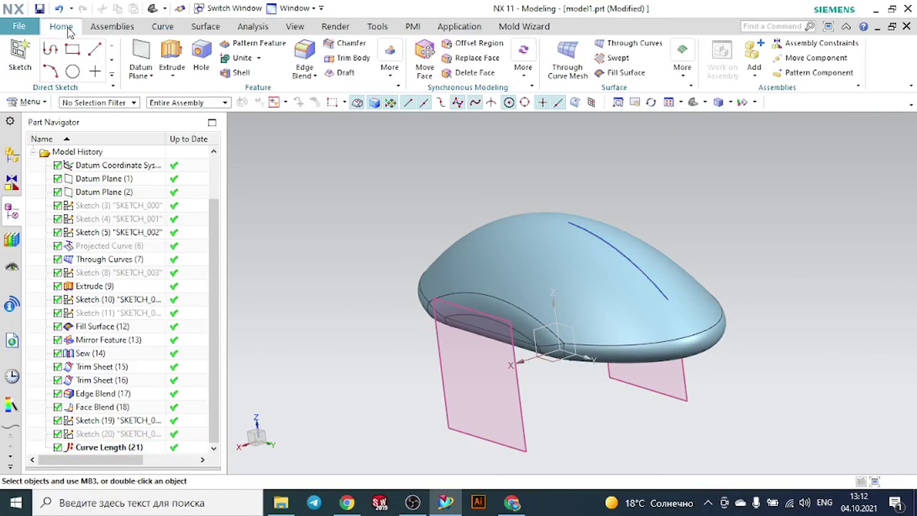
pyautogui.click(682, 75)
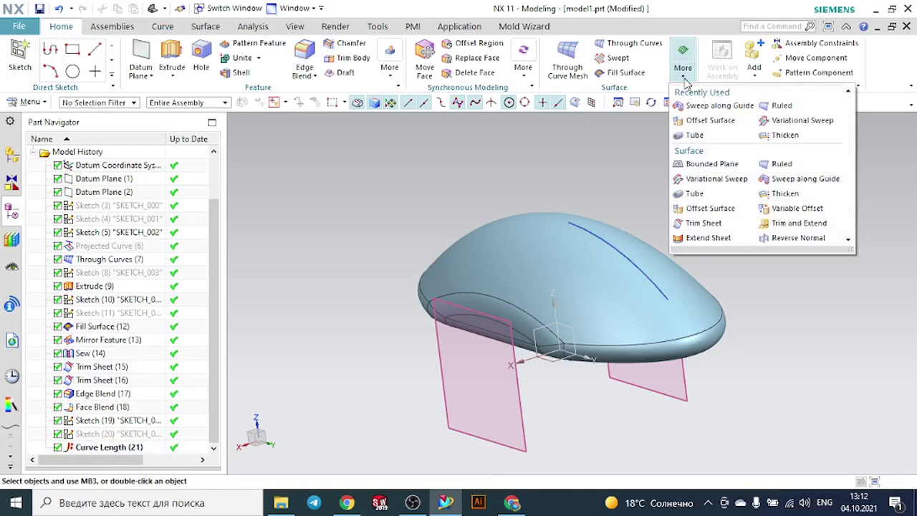
pyautogui.click(689, 135)
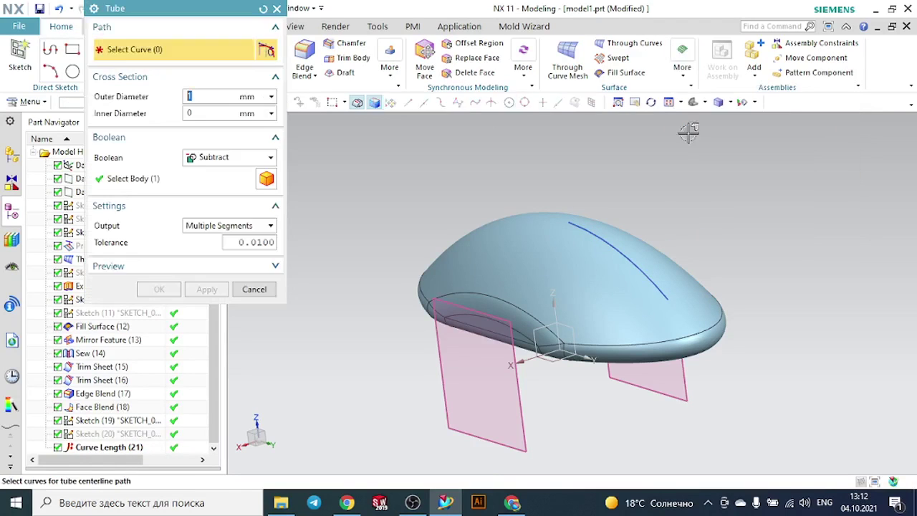
pyautogui.moveTo(688, 131); pyautogui.dragTo(719, 211, button='middle')
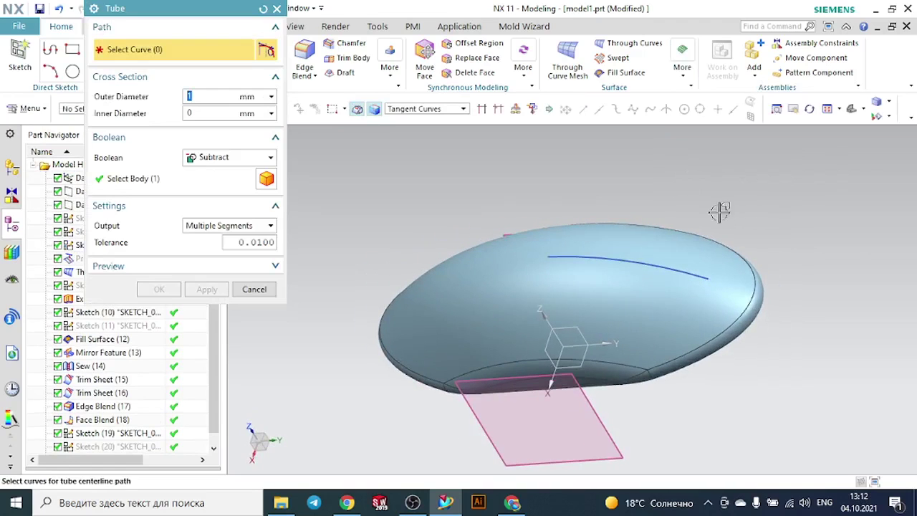
pyautogui.scroll(2, 609, 254)
pyautogui.click(586, 258)
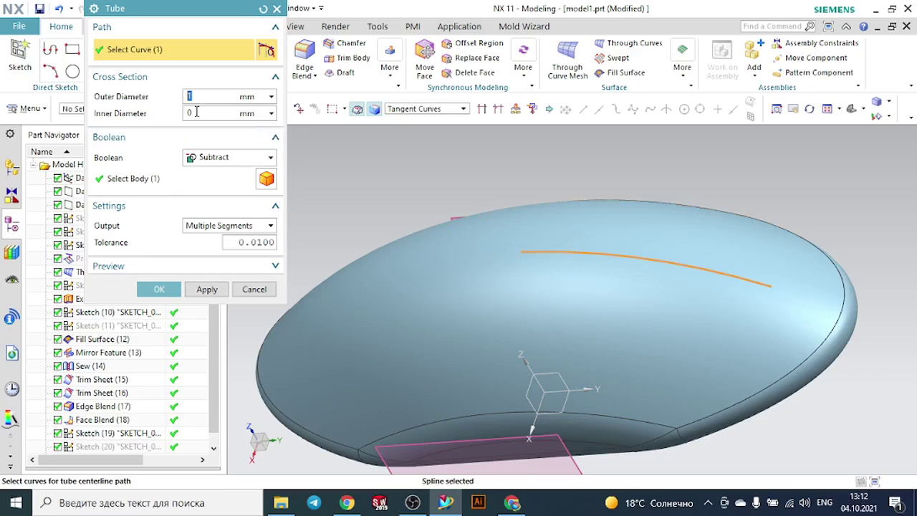
pyautogui.click(229, 157)
pyautogui.click(215, 198)
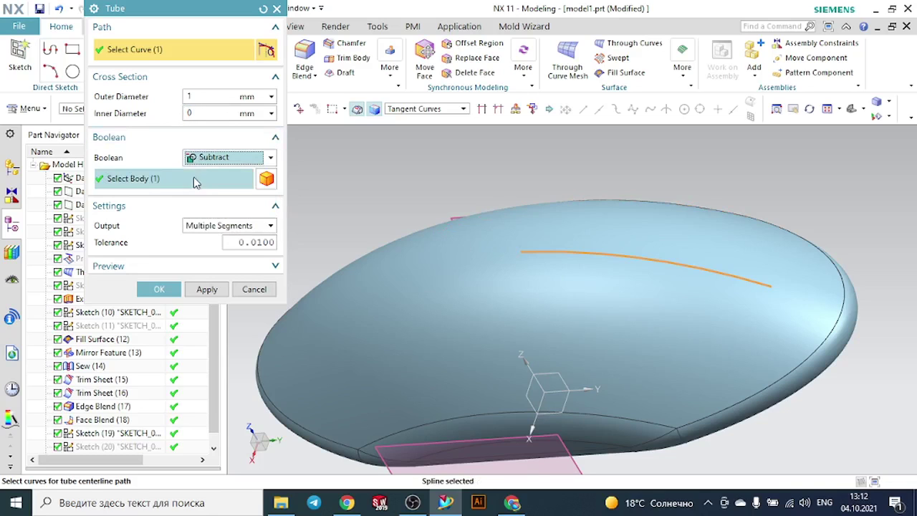
pyautogui.click(159, 289)
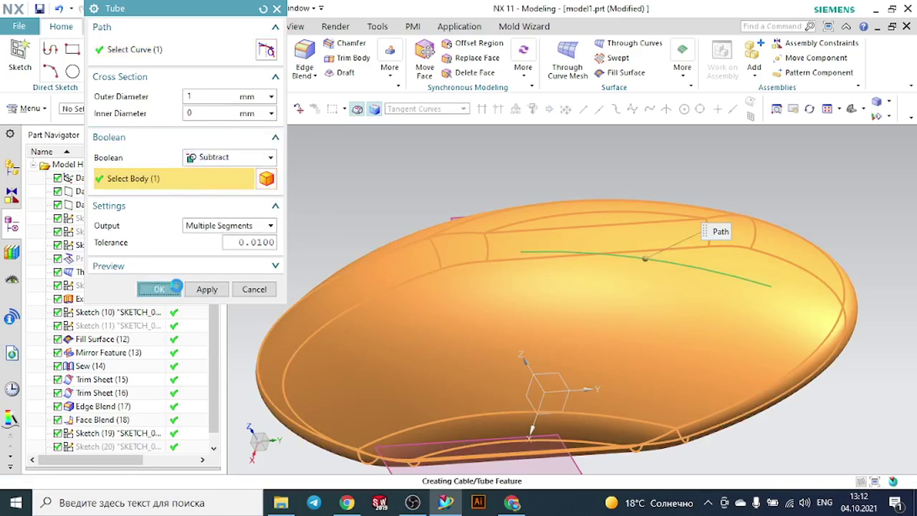
# Hide the Curve Length (21) curve running along the new groove.
pyautogui.moveTo(560, 210); pyautogui.dragTo(605, 196, button='middle')
pyautogui.scroll(2, 606, 196)
pyautogui.scroll(3, 778, 259)
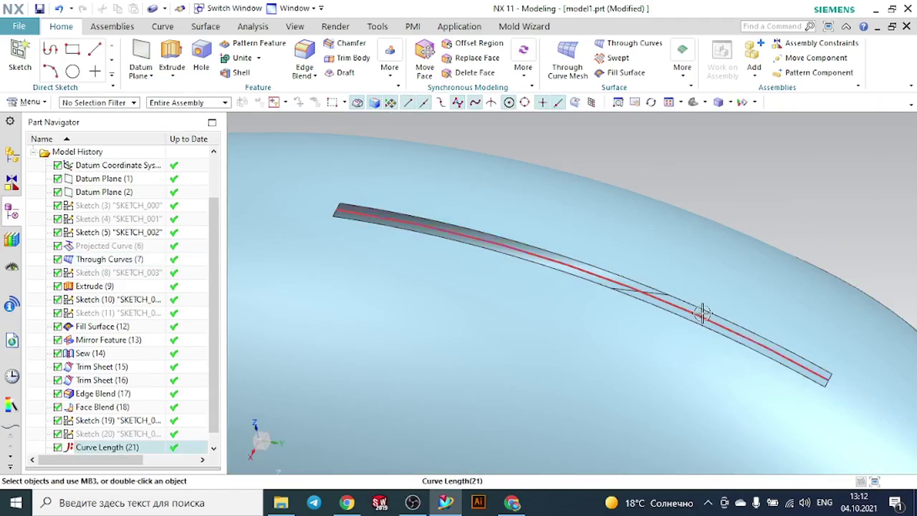
pyautogui.click(702, 313)
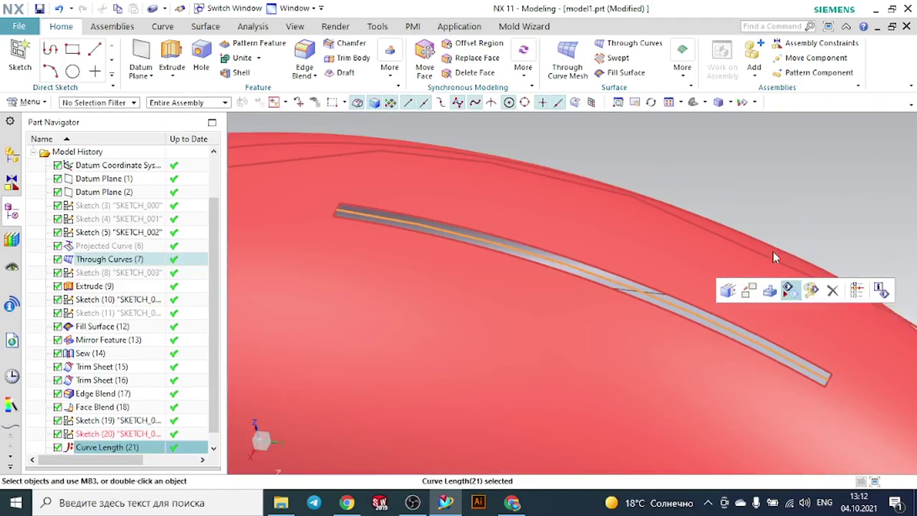
pyautogui.scroll(-5, 774, 258)
# Hide Datum Plane (2) and Datum Plane (1).
pyautogui.moveTo(821, 210); pyautogui.dragTo(791, 322, button='middle')
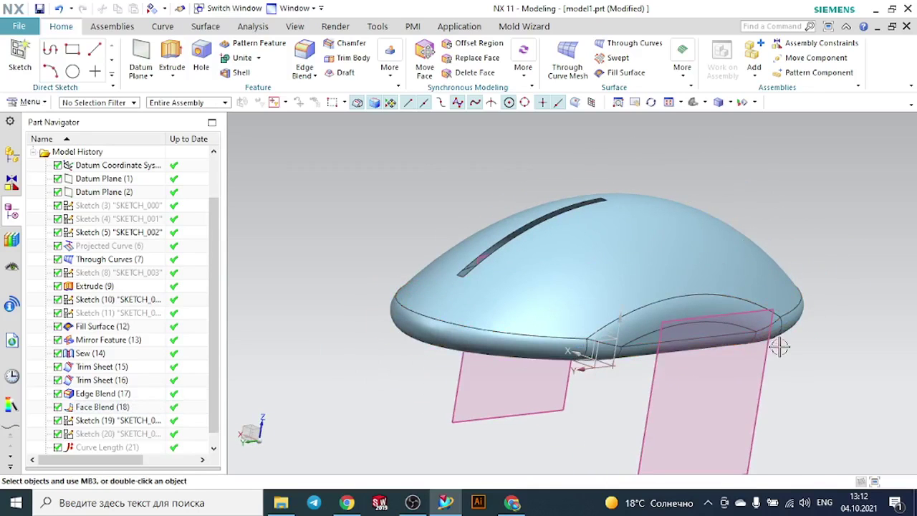
pyautogui.click(774, 352)
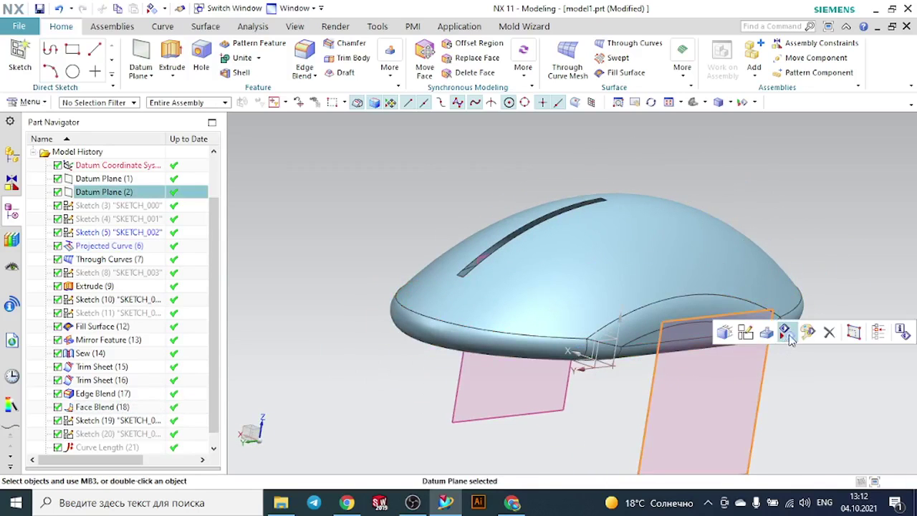
pyautogui.click(785, 331)
pyautogui.click(573, 361)
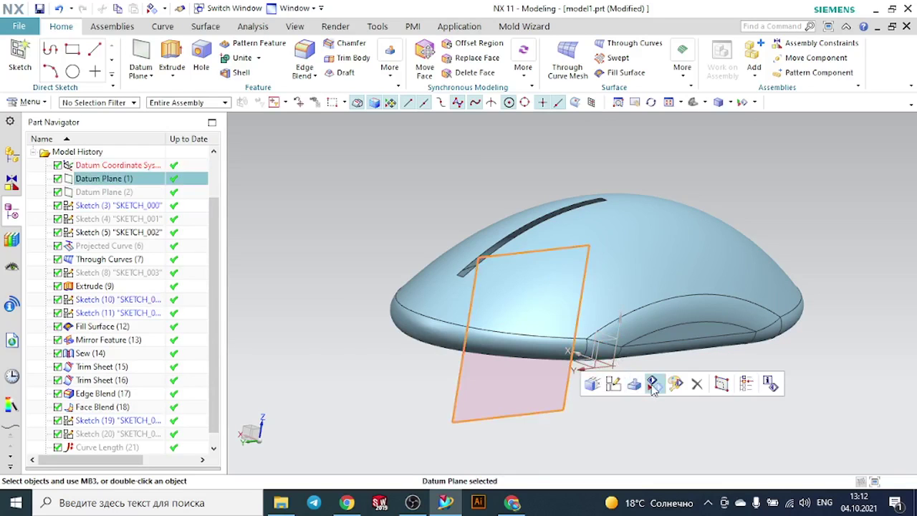
pyautogui.click(653, 384)
# Change the whole mouse body's display color to Deep Teal (ID 179) with Edit Object Display.
pyautogui.moveTo(587, 362); pyautogui.dragTo(792, 208, button='middle')
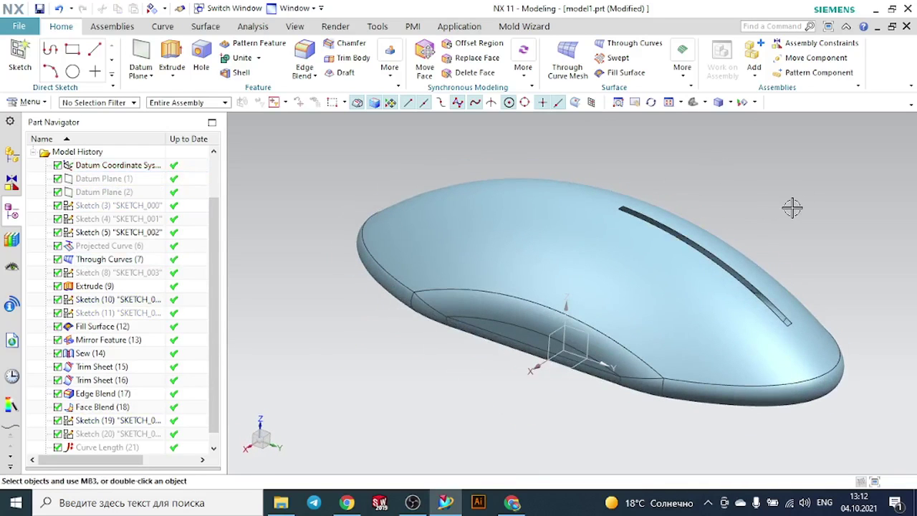
pyautogui.click(304, 28)
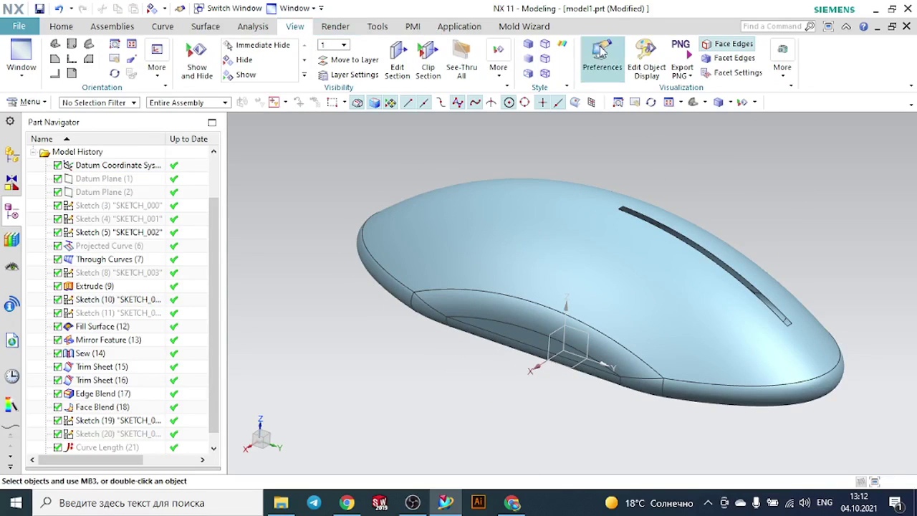
pyautogui.click(645, 59)
pyautogui.click(526, 216)
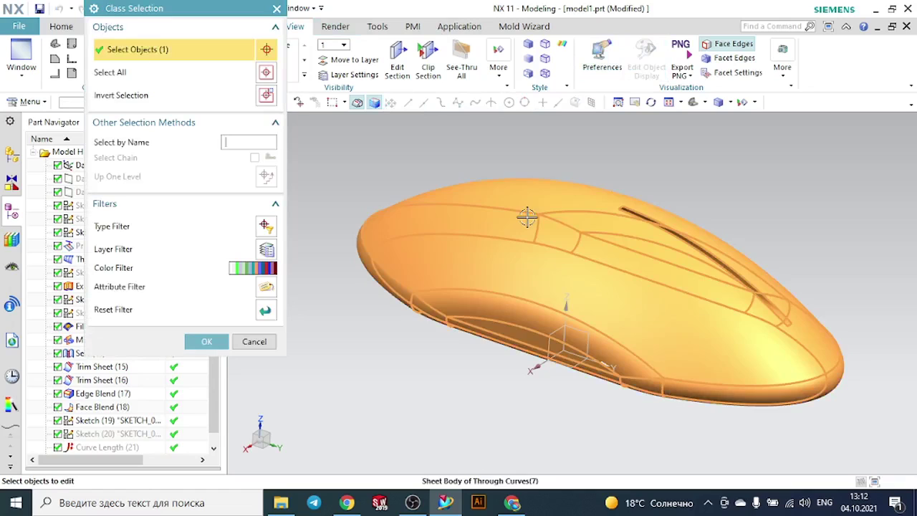
pyautogui.click(207, 341)
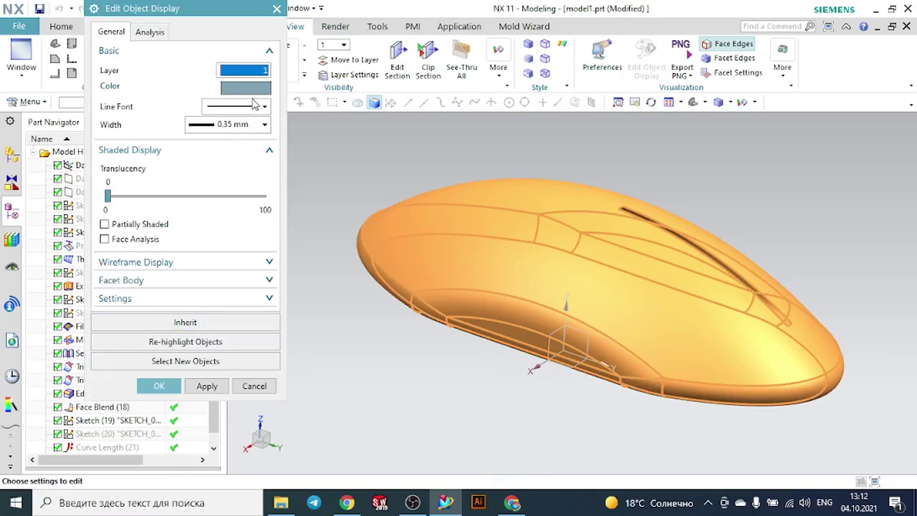
pyautogui.click(247, 88)
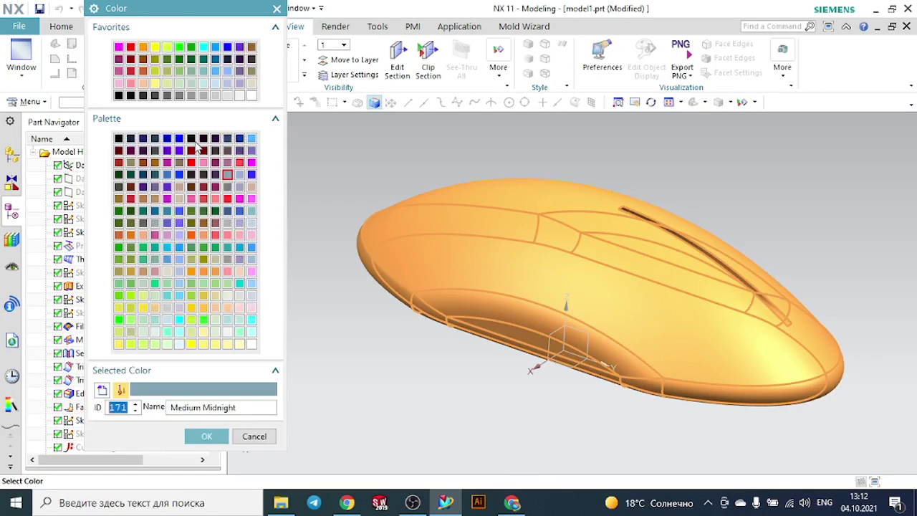
pyautogui.click(130, 175)
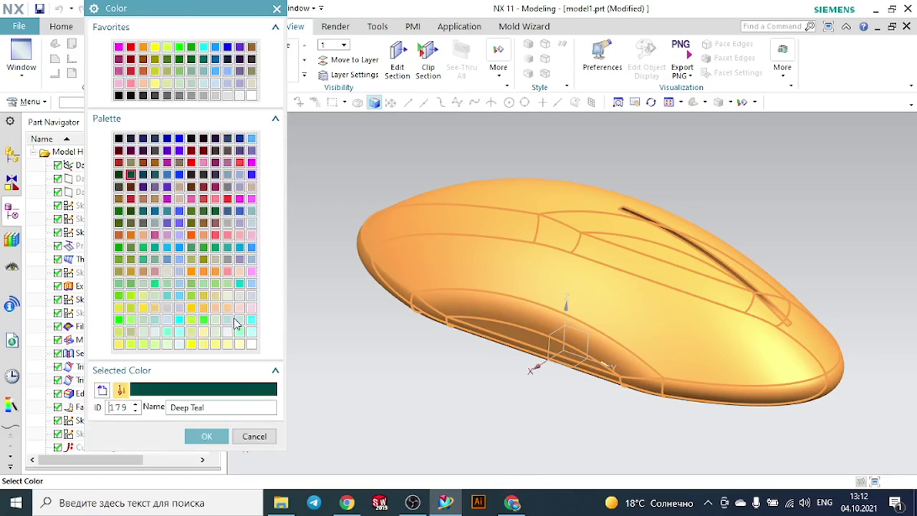
pyautogui.click(227, 437)
pyautogui.click(157, 383)
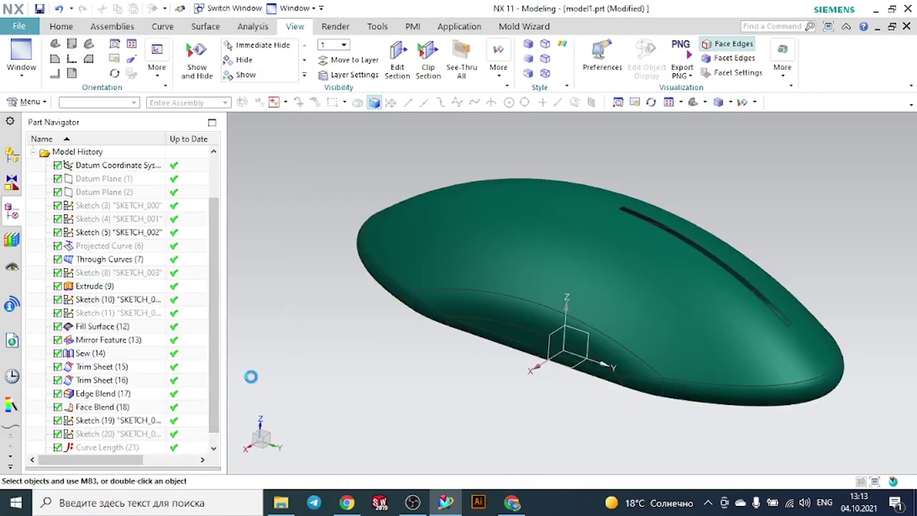
pyautogui.moveTo(675, 250); pyautogui.dragTo(608, 267, button='middle')
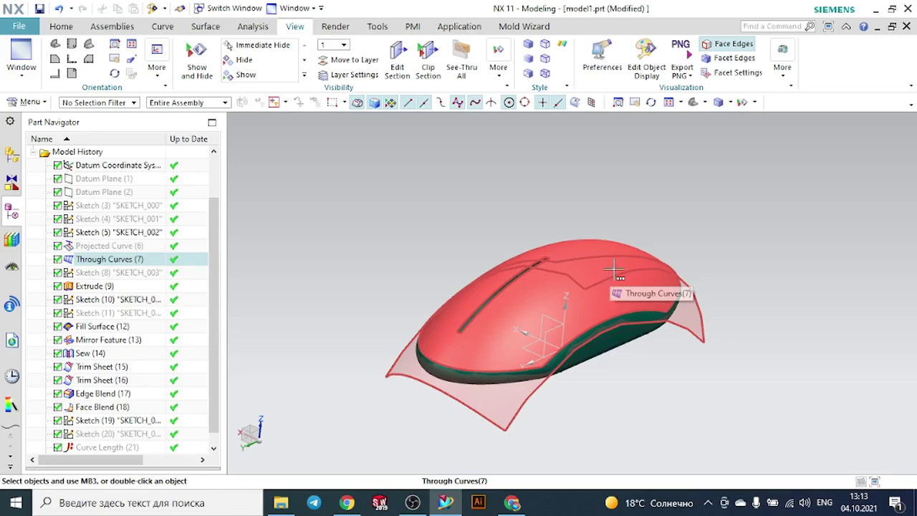
pyautogui.moveTo(702, 245); pyautogui.dragTo(628, 290, button='middle')
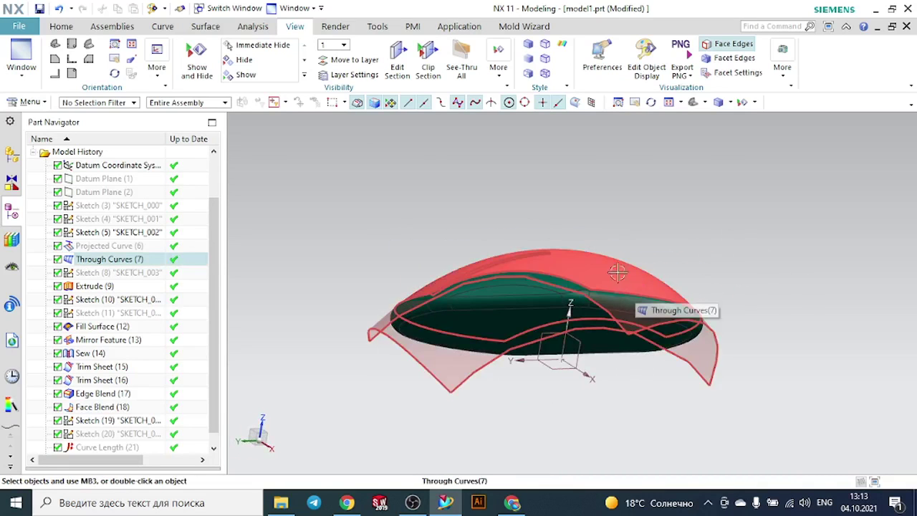
pyautogui.moveTo(589, 207); pyautogui.dragTo(626, 262, button='middle')
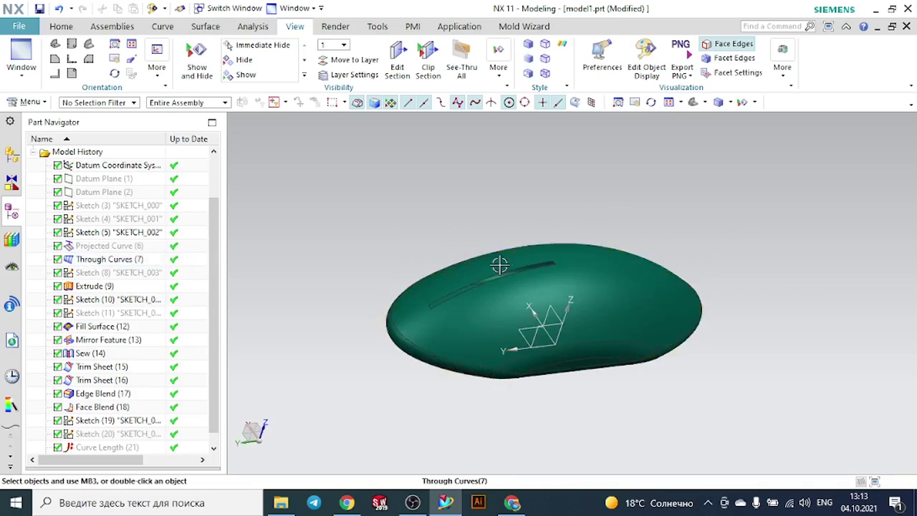
# Start a dynamic datum coordinate system and place its origin in the mouse body below the slot, at about X 0, Y 13.95, Z 16.15.
pyautogui.click(62, 27)
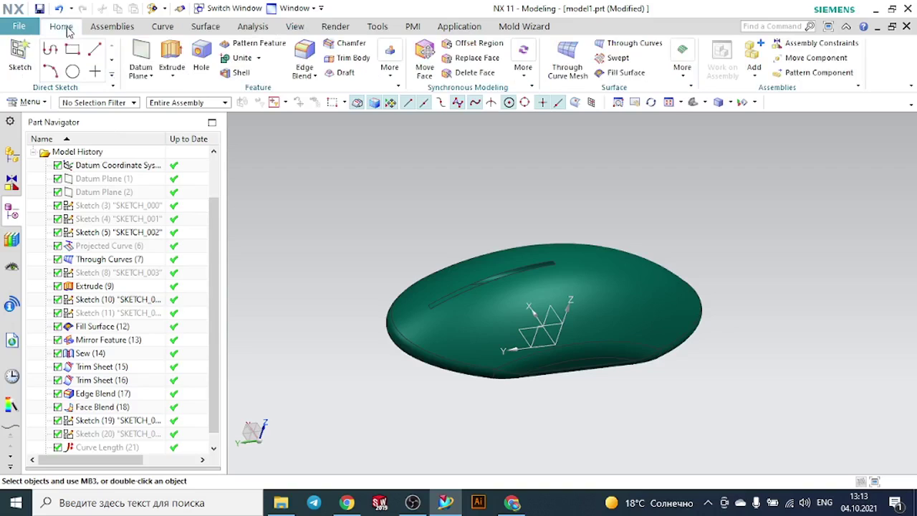
pyautogui.click(151, 76)
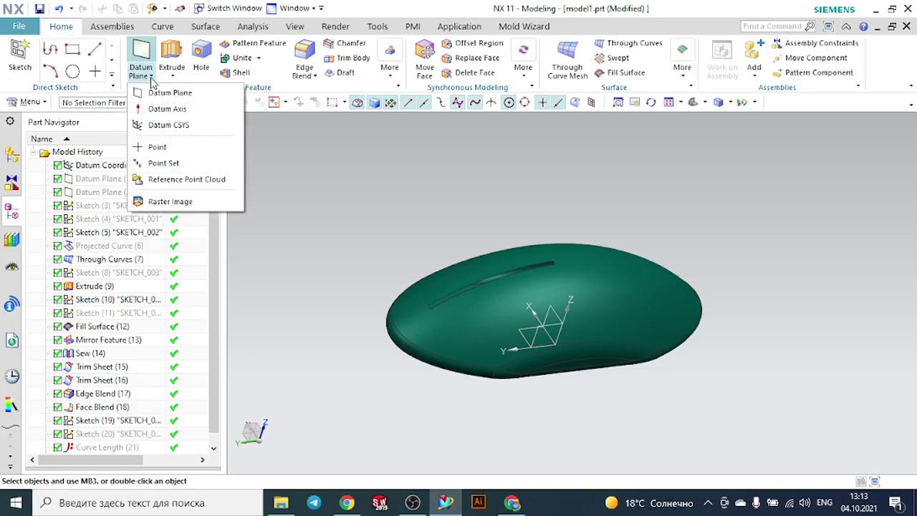
pyautogui.click(166, 126)
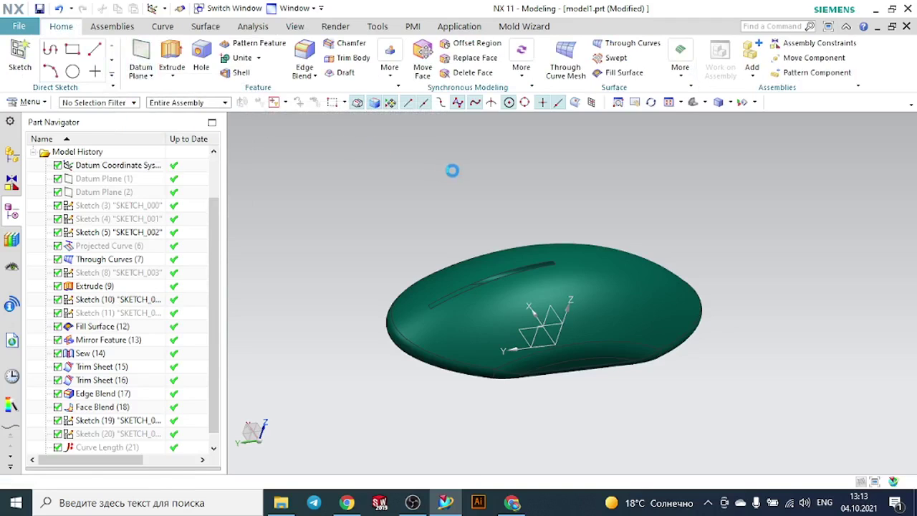
pyautogui.moveTo(561, 174)
pyautogui.mouseDown(button='middle')
pyautogui.moveTo(542, 159)
pyautogui.moveTo(556, 158)
pyautogui.mouseUp(button='middle')
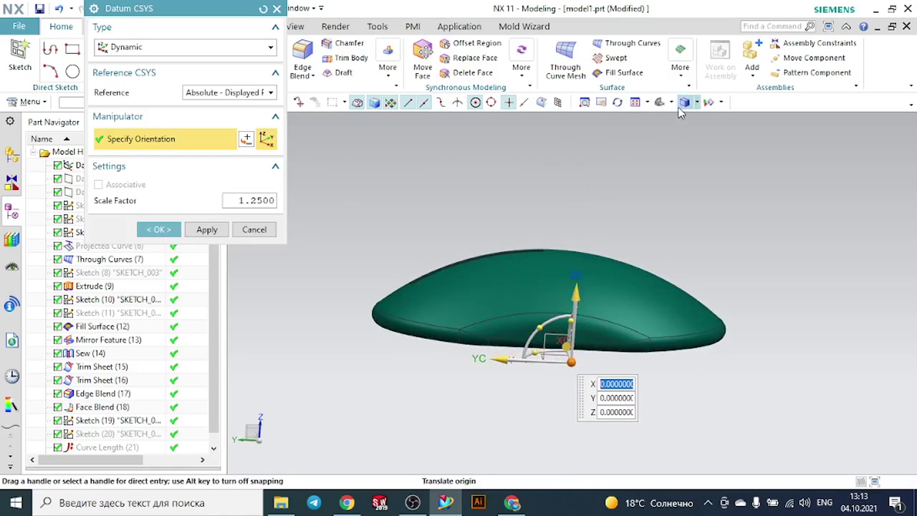
pyautogui.click(670, 102)
pyautogui.click(669, 125)
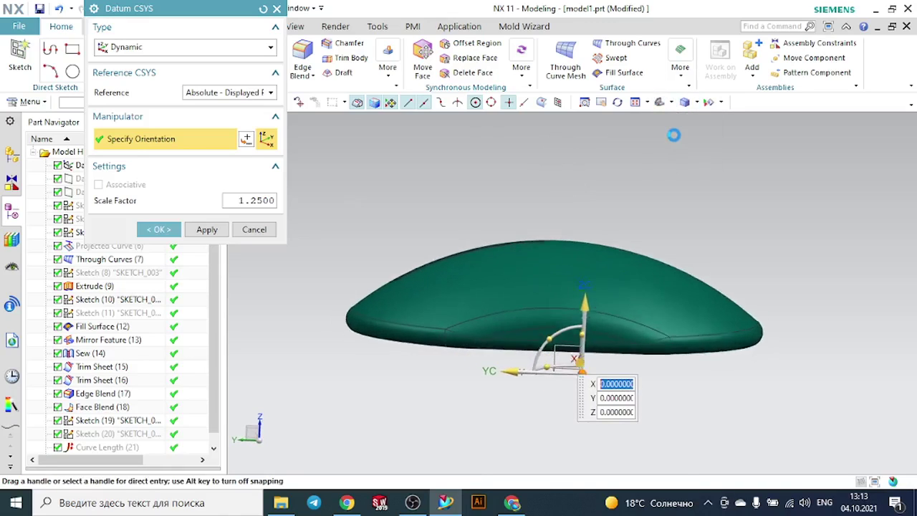
pyautogui.click(485, 256)
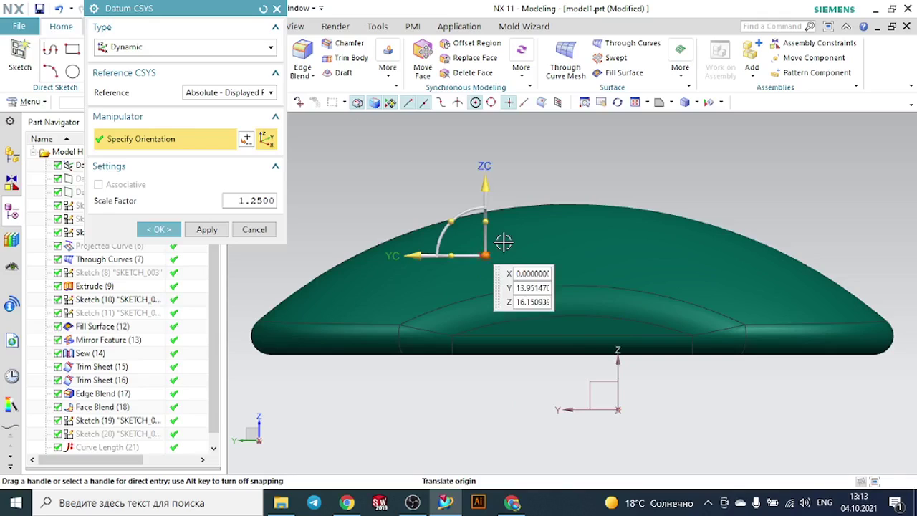
# Rotate the new datum coordinate system 45 degrees about its XC axis and create it.
pyautogui.click(457, 221)
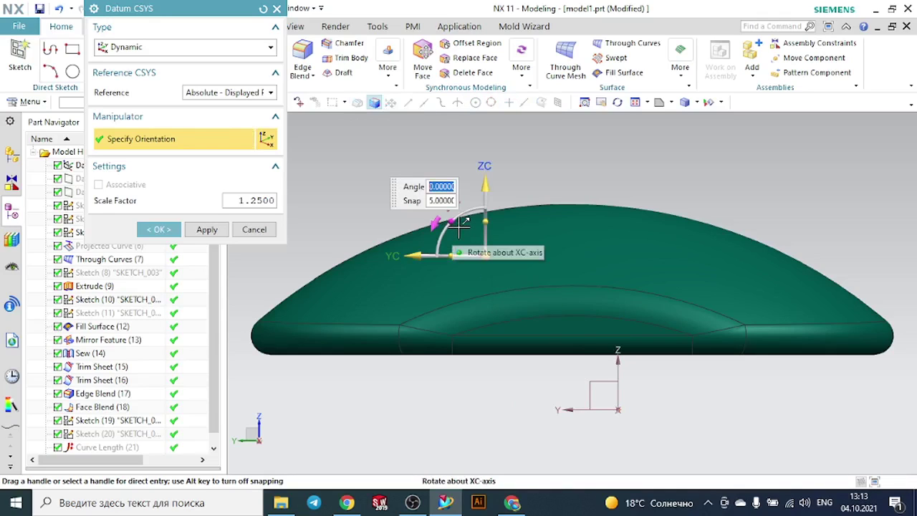
pyautogui.write('45')
pyautogui.press('Return')
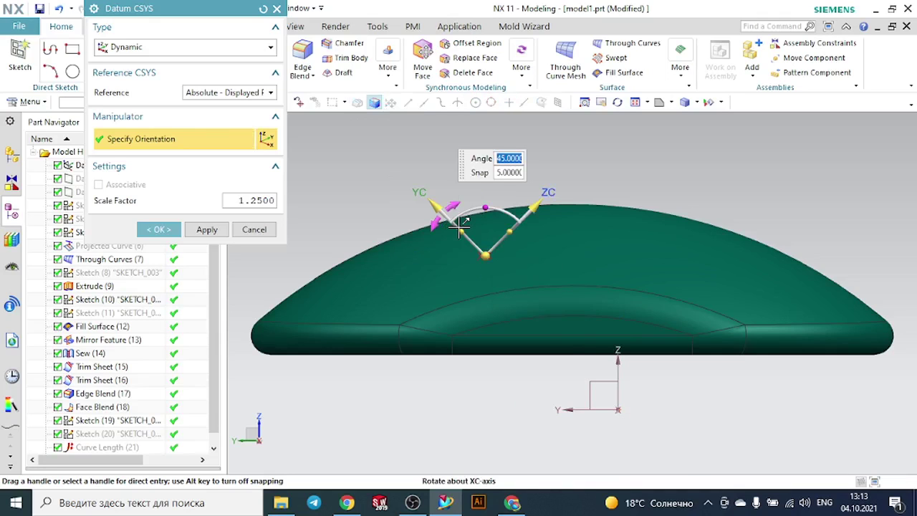
pyautogui.moveTo(385, 189); pyautogui.dragTo(388, 208, button='middle')
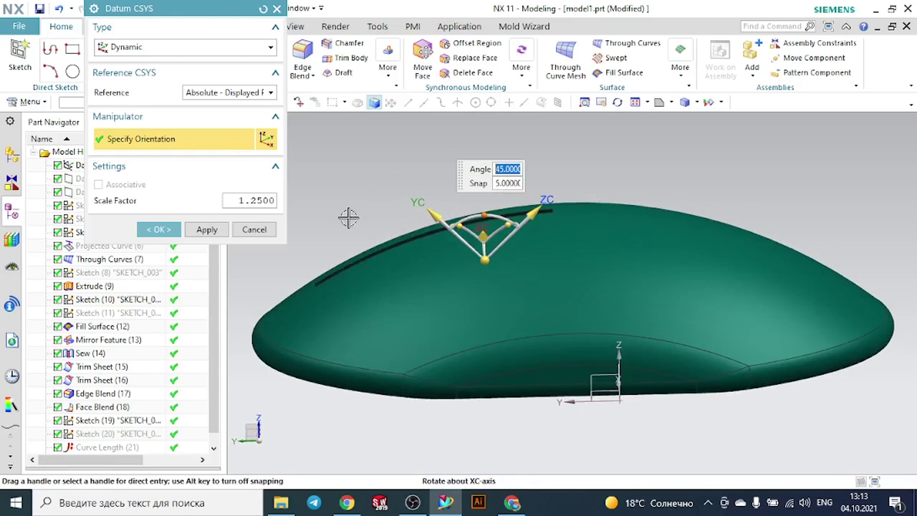
pyautogui.click(182, 229)
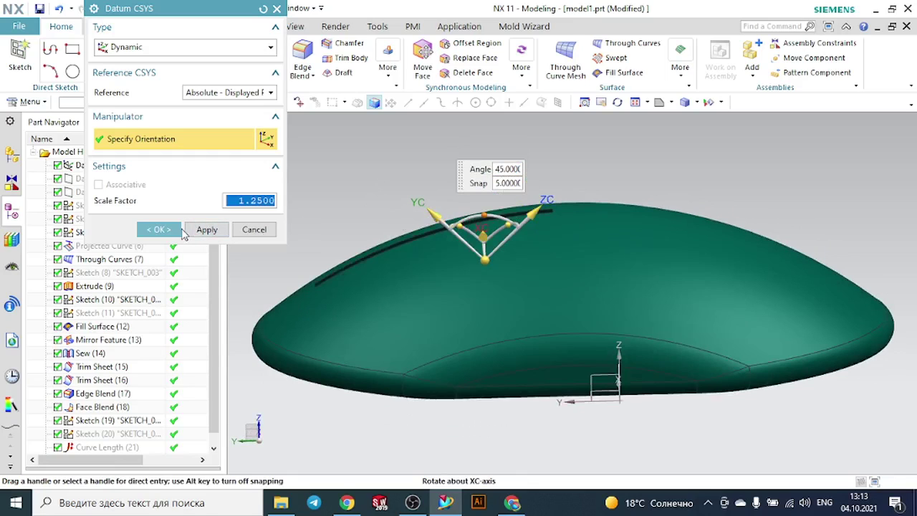
pyautogui.click(159, 230)
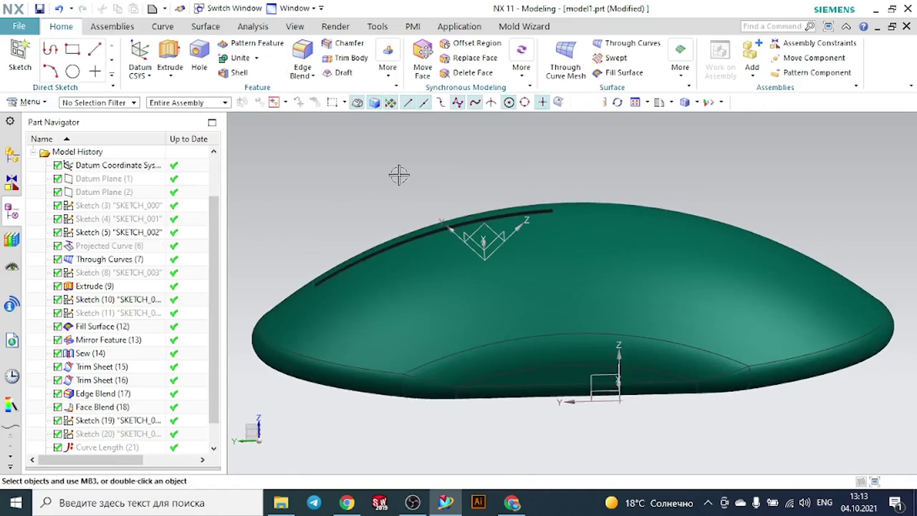
# Create a sketch on the YZ plane of the rotated datum coordinate system near the slot.
pyautogui.scroll(-2, 392, 185)
pyautogui.moveTo(392, 185); pyautogui.dragTo(426, 199, button='middle')
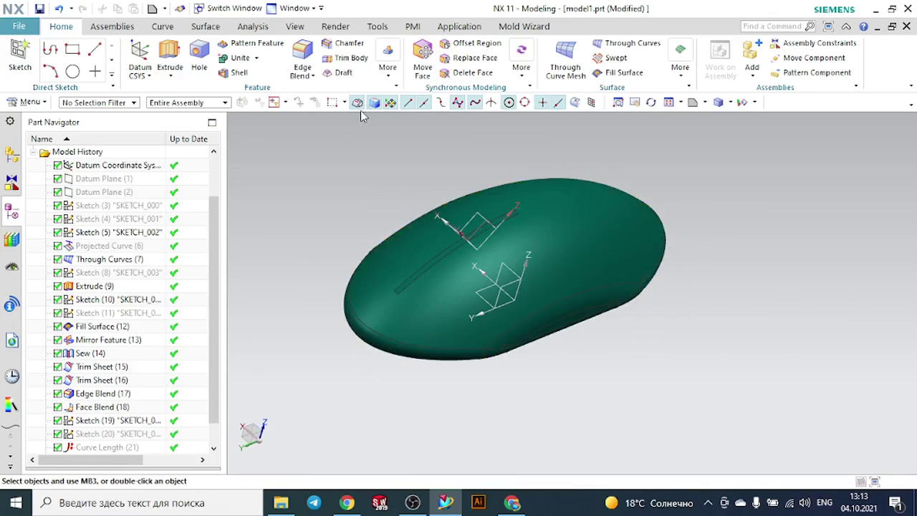
pyautogui.click(20, 56)
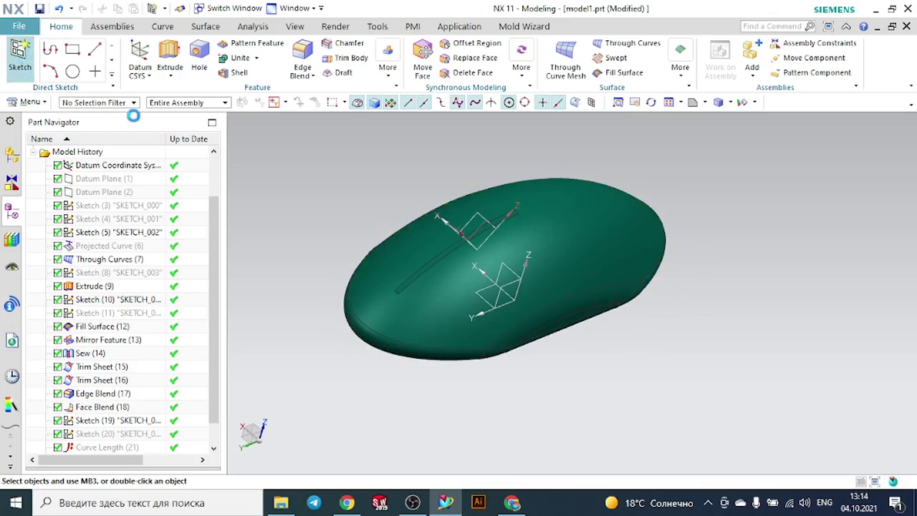
pyautogui.moveTo(491, 159)
pyautogui.mouseDown(button='middle')
pyautogui.moveTo(454, 153)
pyautogui.moveTo(457, 171)
pyautogui.mouseUp(button='middle')
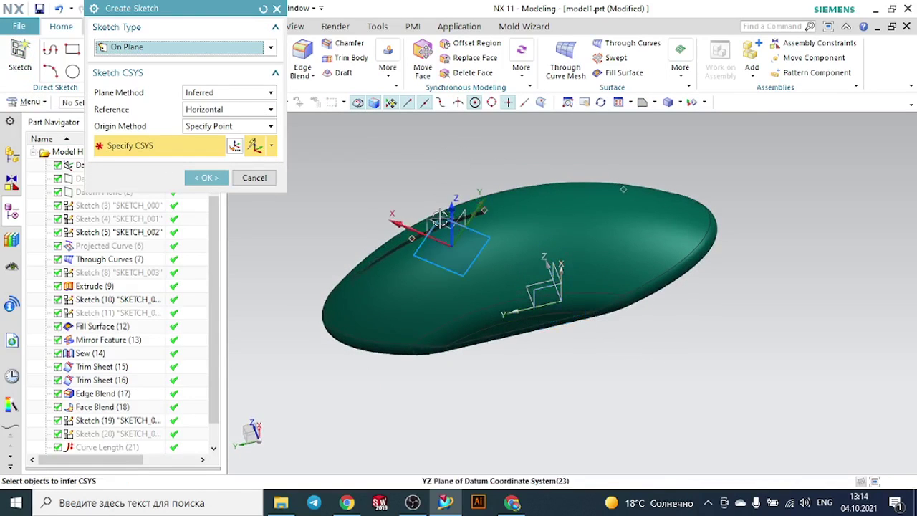
pyautogui.click(450, 214)
pyautogui.click(206, 178)
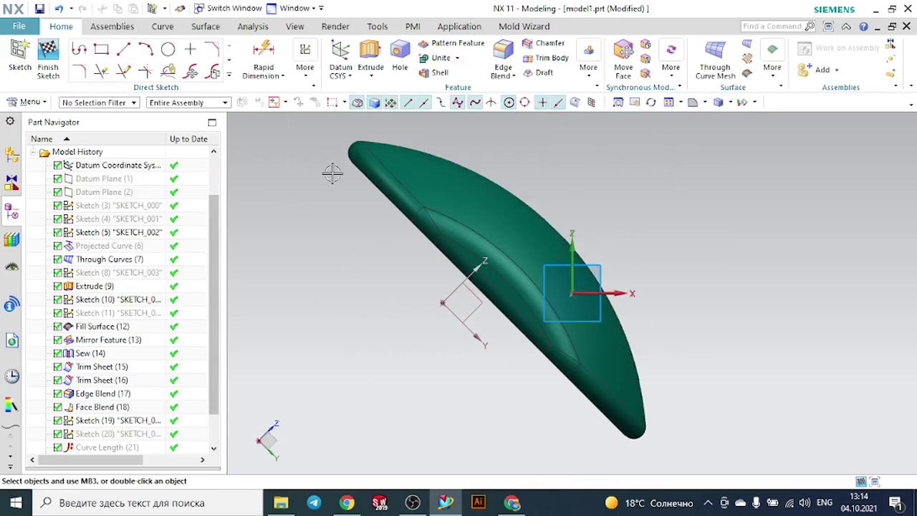
# Sketch a circle about 11.3 mm in diameter centred on the sketch origin.
pyautogui.click(168, 49)
pyautogui.scroll(3, 635, 280)
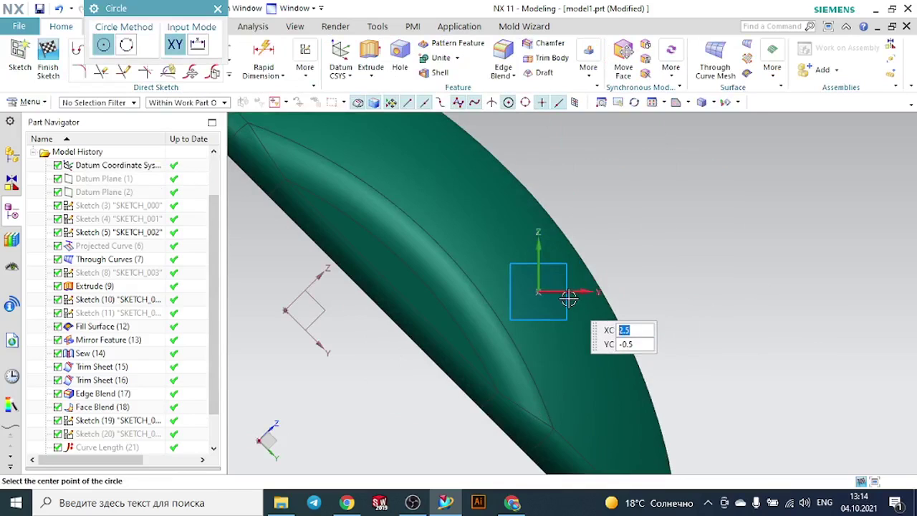
pyautogui.click(539, 293)
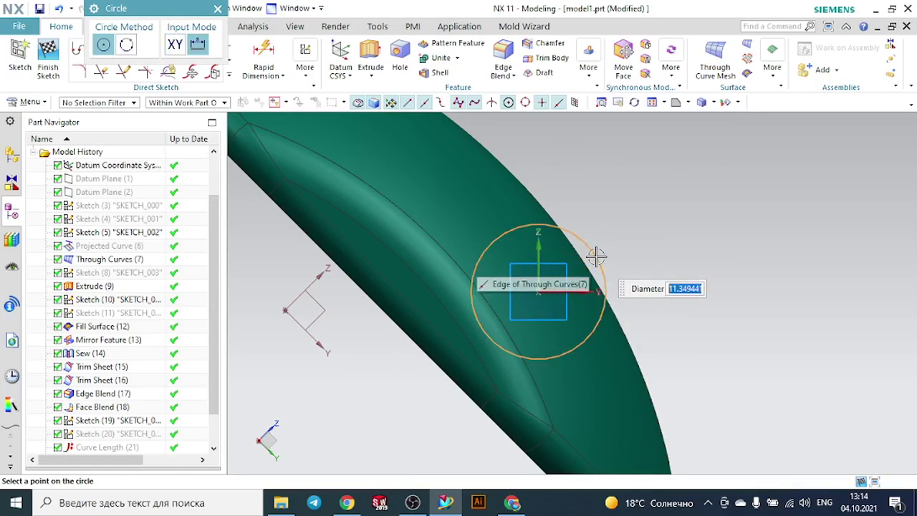
pyautogui.click(595, 256)
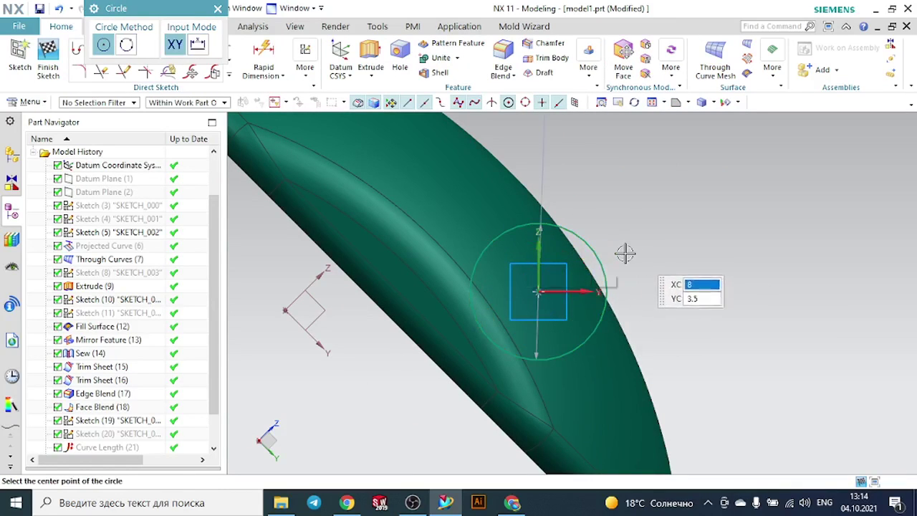
pyautogui.click(218, 8)
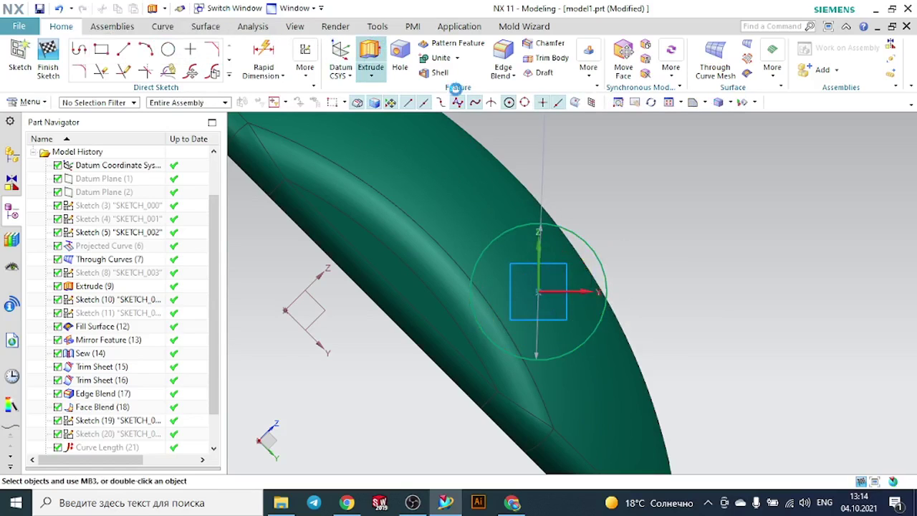
# Extrude the circle by a symmetric distance of 0.5 mm with no Boolean operation to form the scroll wheel.
pyautogui.moveTo(740, 209); pyautogui.dragTo(544, 209, button='middle')
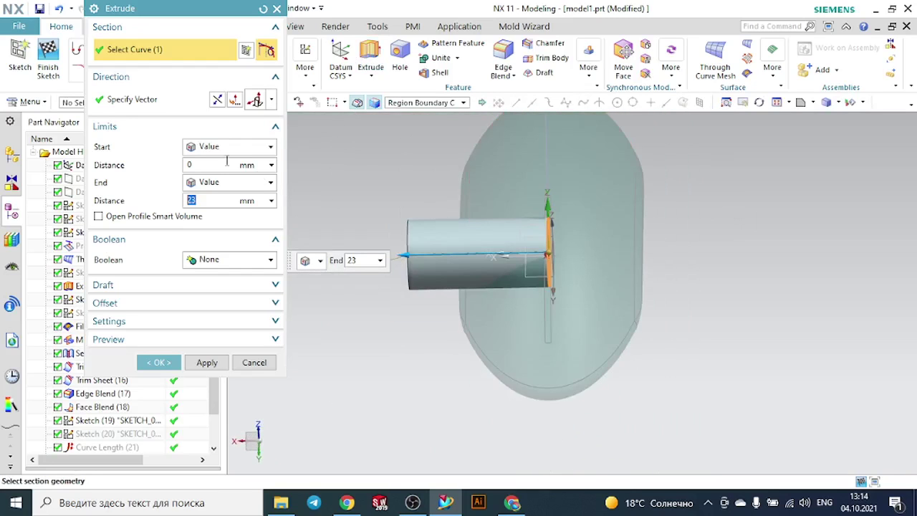
pyautogui.click(218, 148)
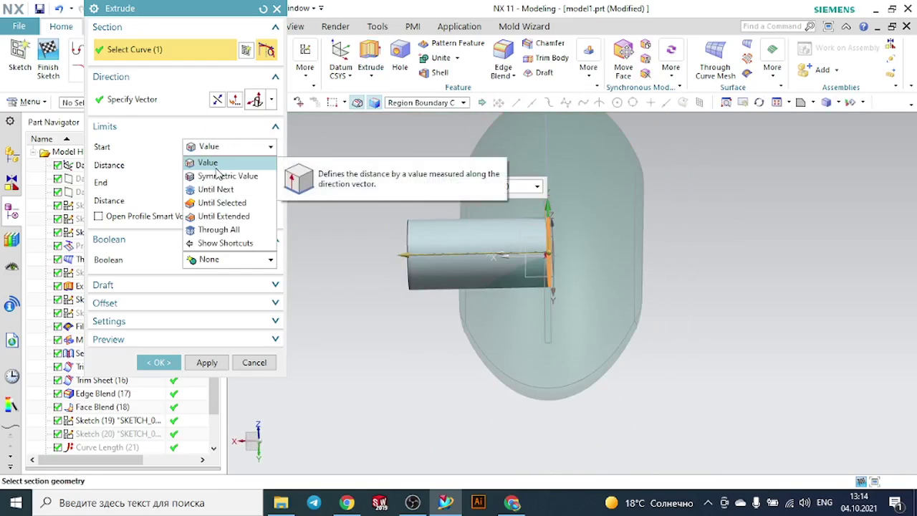
pyautogui.click(215, 177)
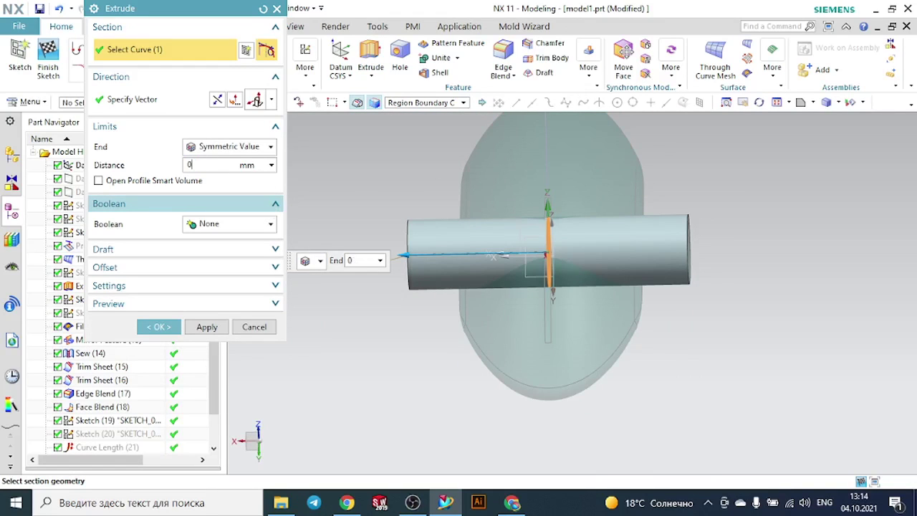
pyautogui.press('Return')
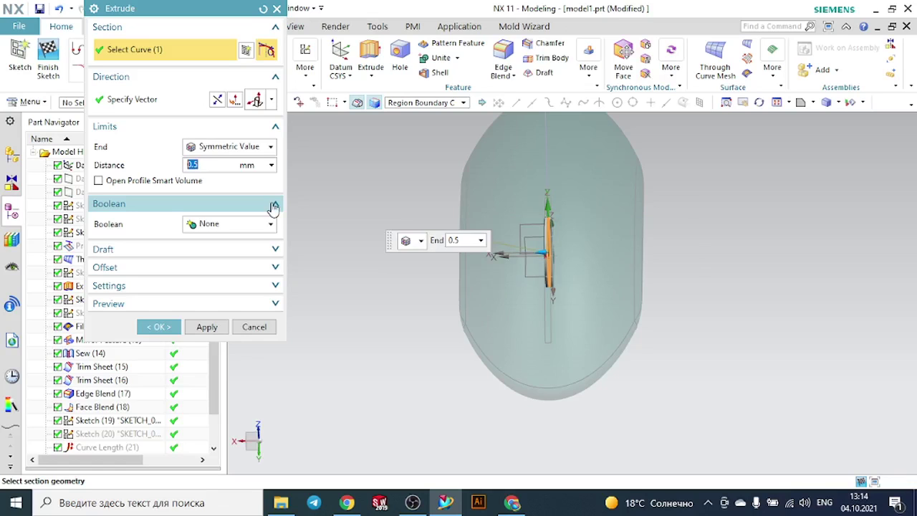
pyautogui.scroll(3, 524, 269)
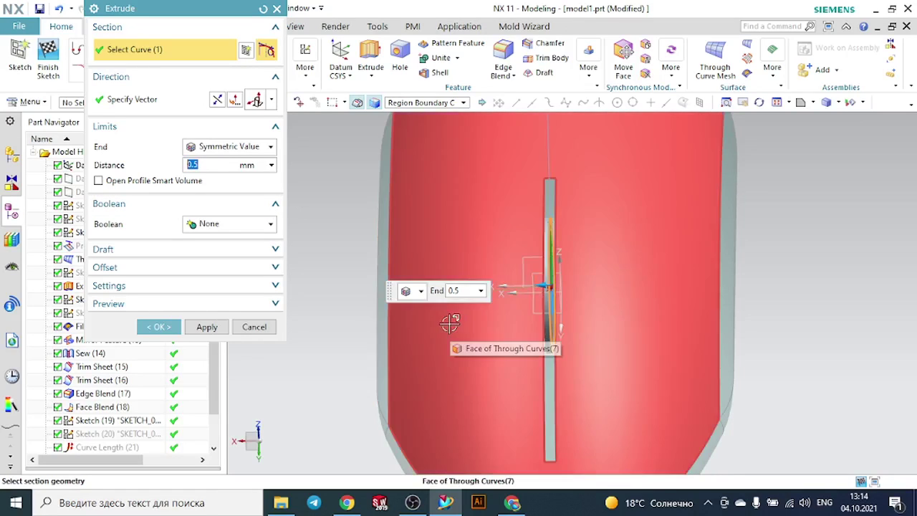
pyautogui.click(158, 327)
# Hide the rotated datum coordinate system and the circle sketch at the scroll wheel.
pyautogui.scroll(-3, 381, 293)
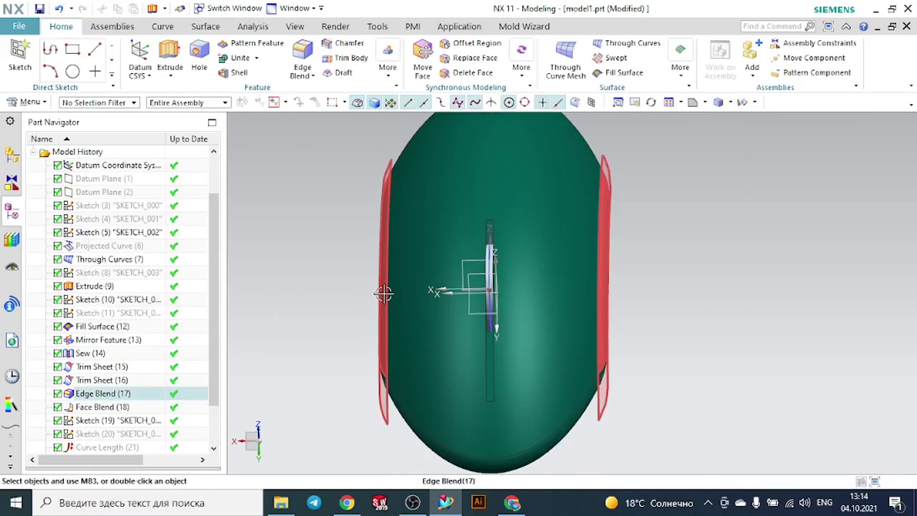
pyautogui.click(706, 103)
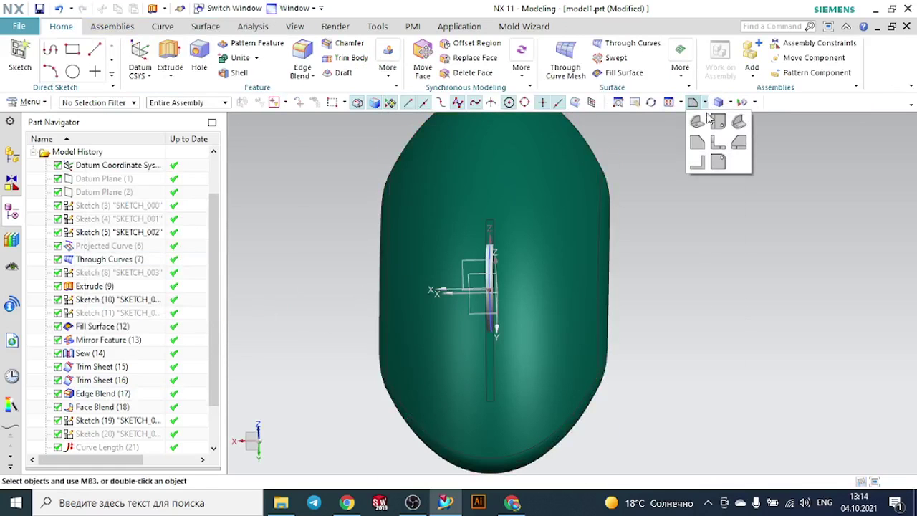
pyautogui.click(697, 123)
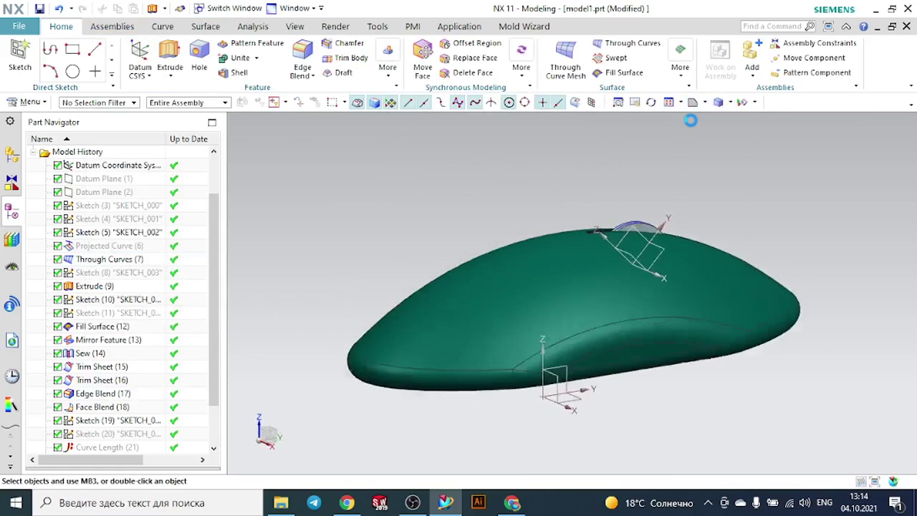
pyautogui.click(631, 230)
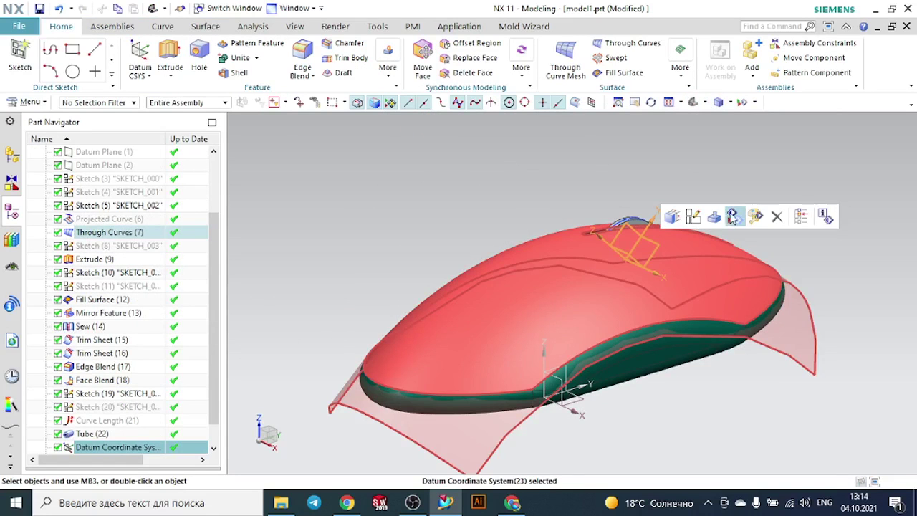
pyautogui.click(732, 216)
pyautogui.scroll(5, 636, 217)
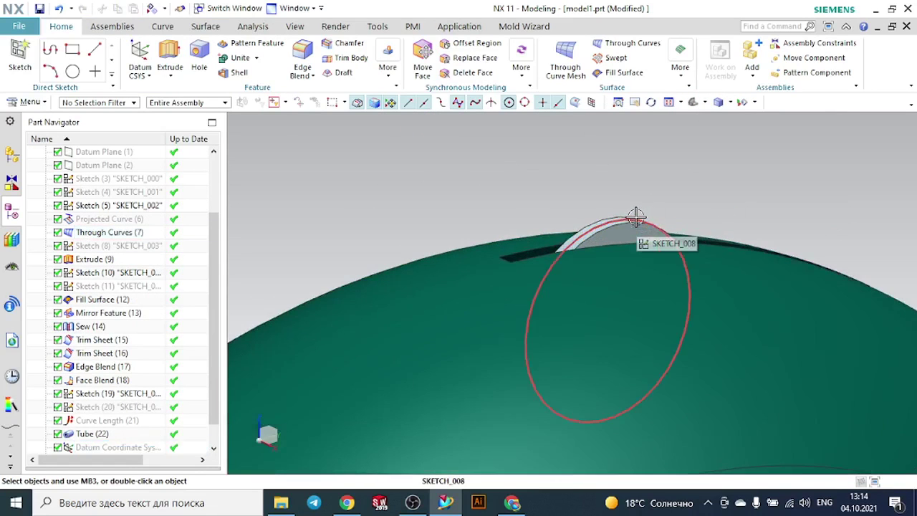
pyautogui.click(636, 217)
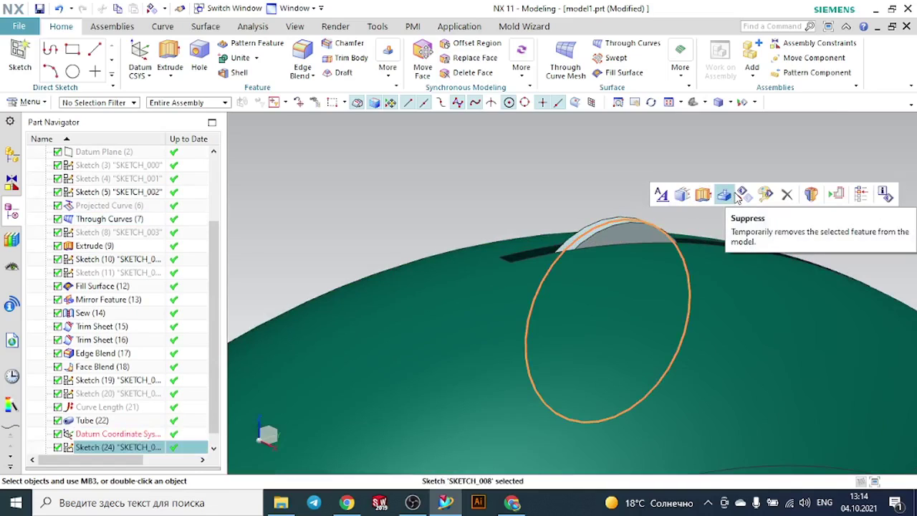
pyautogui.click(743, 194)
pyautogui.scroll(-5, 746, 188)
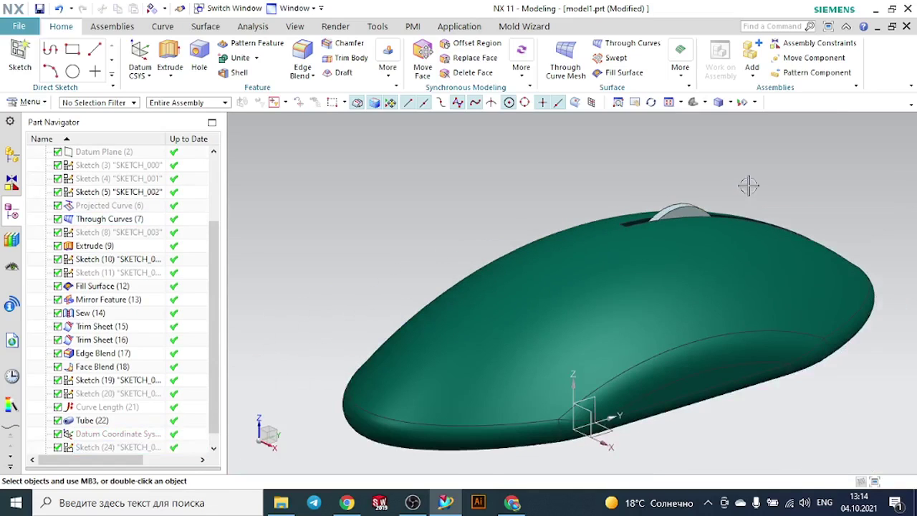
# Set the scroll wheel extrusion's display colour to Strong Violet (ID 208).
pyautogui.click(686, 200)
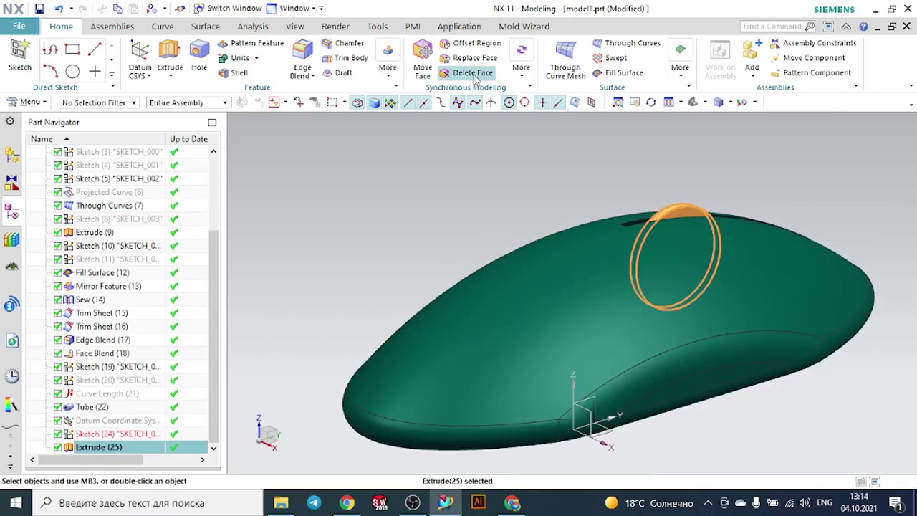
pyautogui.click(294, 26)
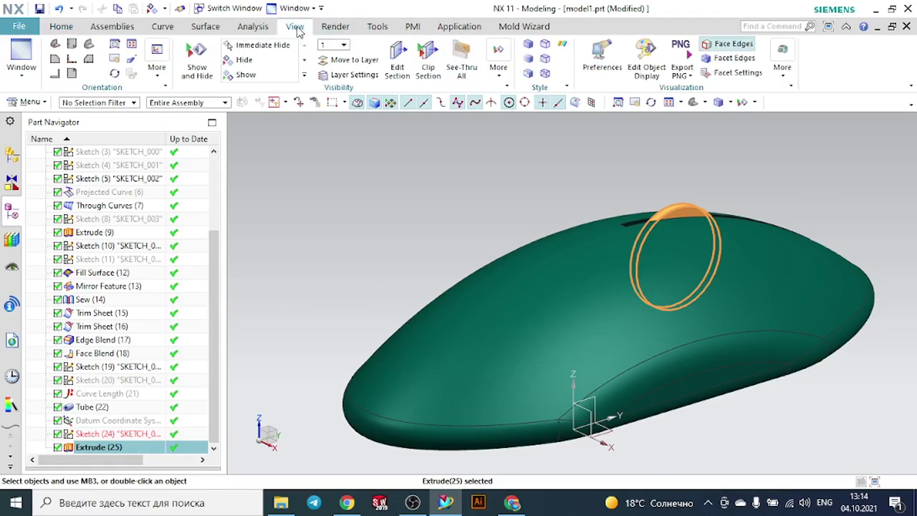
pyautogui.click(654, 74)
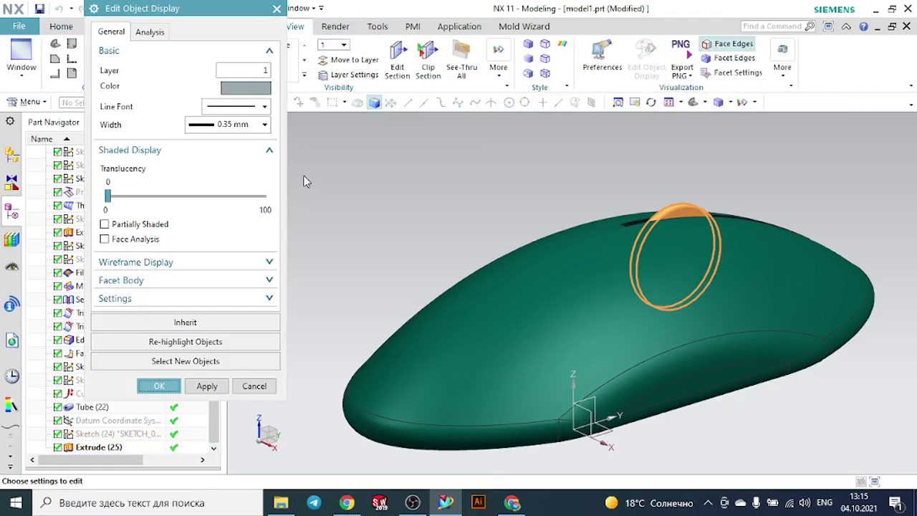
pyautogui.click(254, 89)
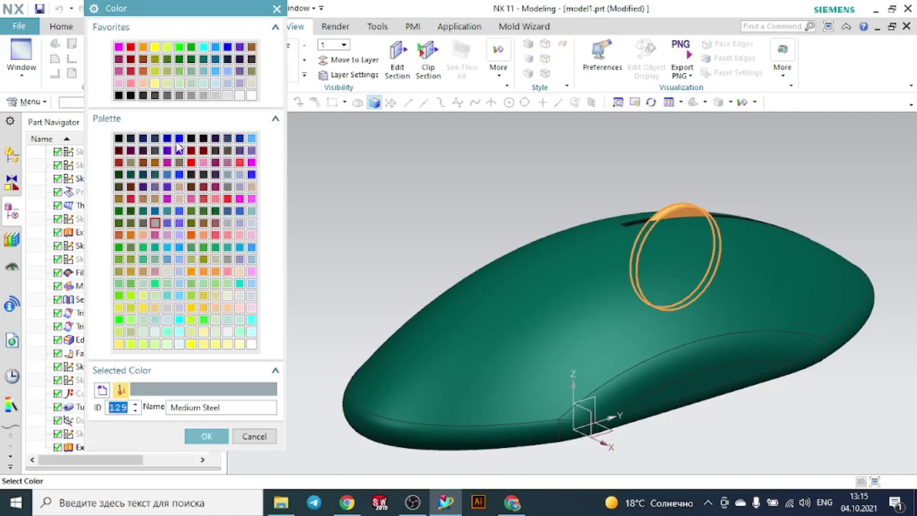
pyautogui.click(215, 139)
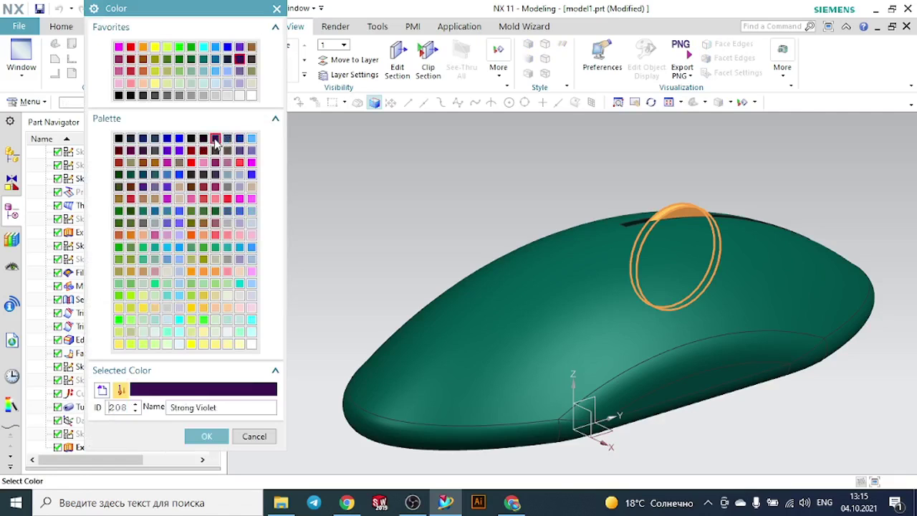
pyautogui.click(208, 436)
pyautogui.click(175, 384)
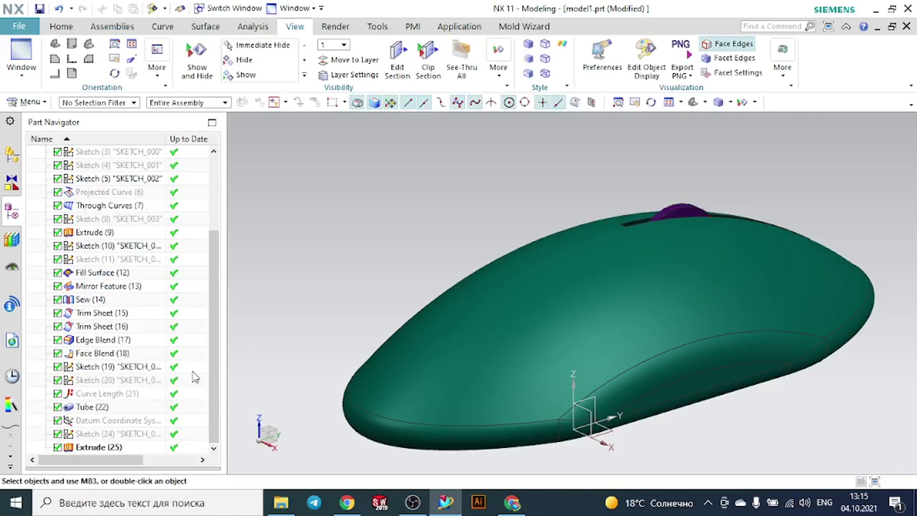
# Hide the base datum coordinate system at the underside of the mouse body.
pyautogui.moveTo(502, 287); pyautogui.dragTo(614, 193, button='middle')
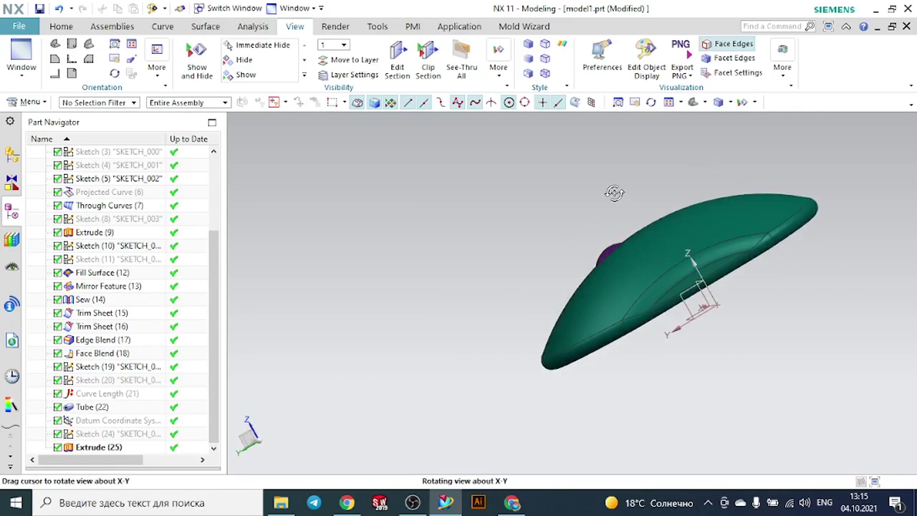
pyautogui.click(711, 300)
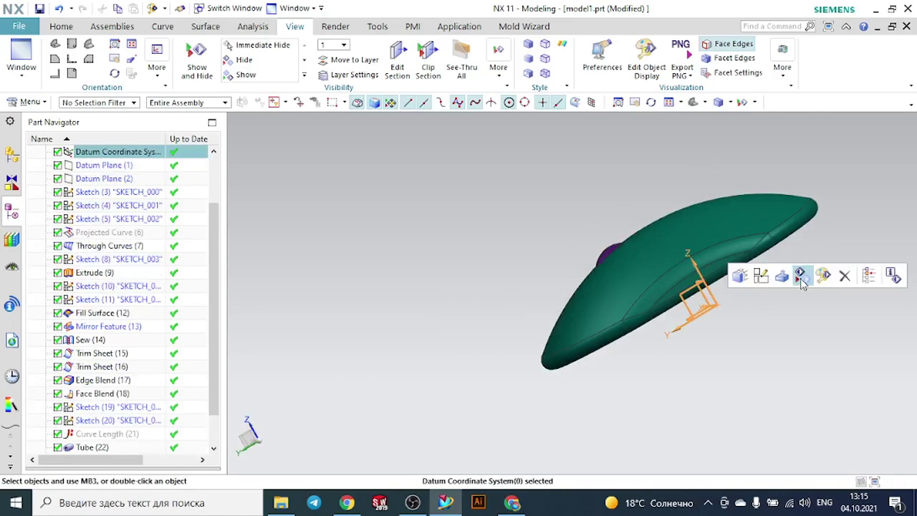
pyautogui.click(801, 277)
pyautogui.click(694, 104)
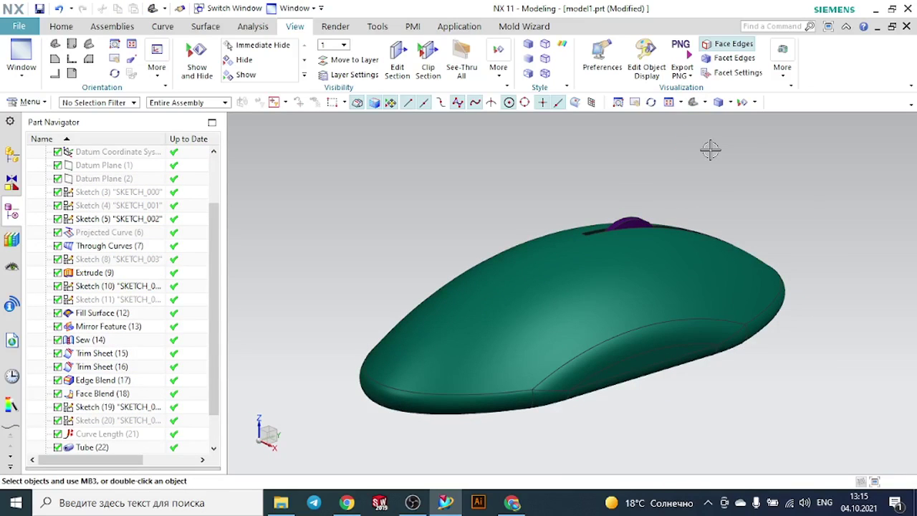
pyautogui.moveTo(719, 199); pyautogui.dragTo(681, 270, button='middle')
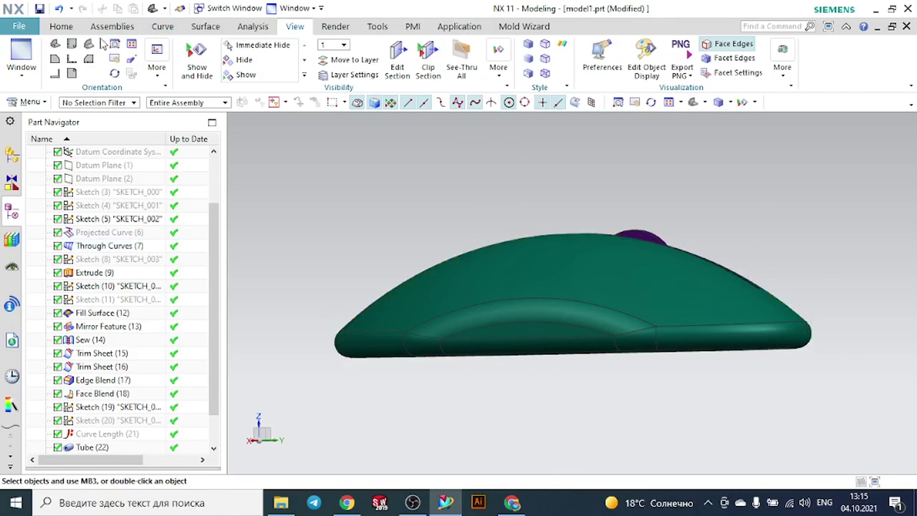
pyautogui.click(63, 27)
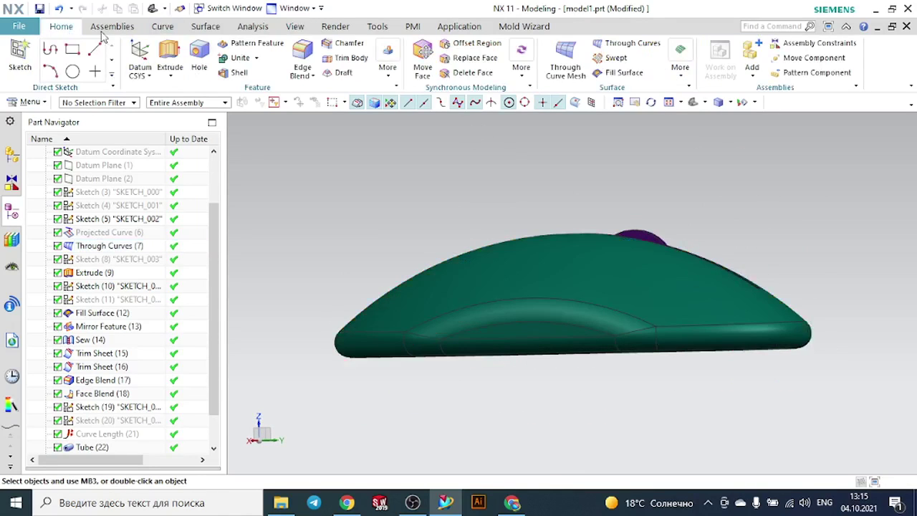
pyautogui.click(208, 28)
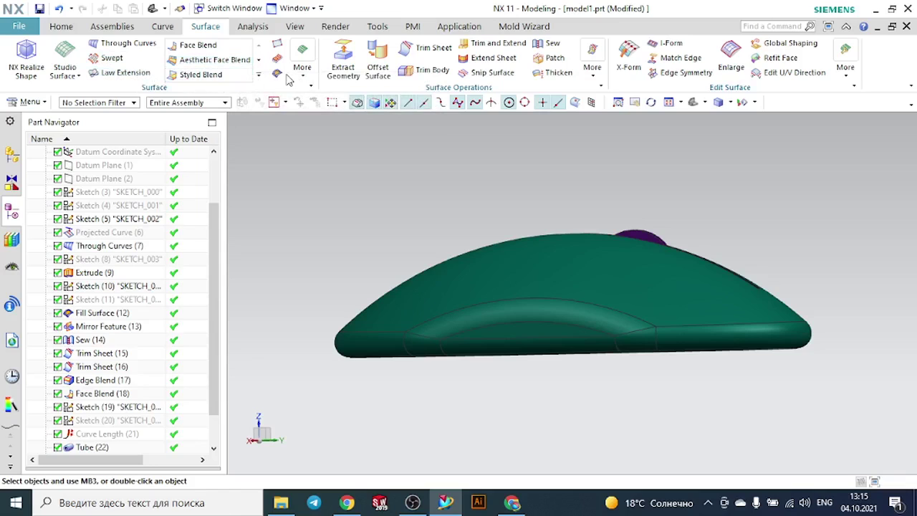
pyautogui.click(301, 71)
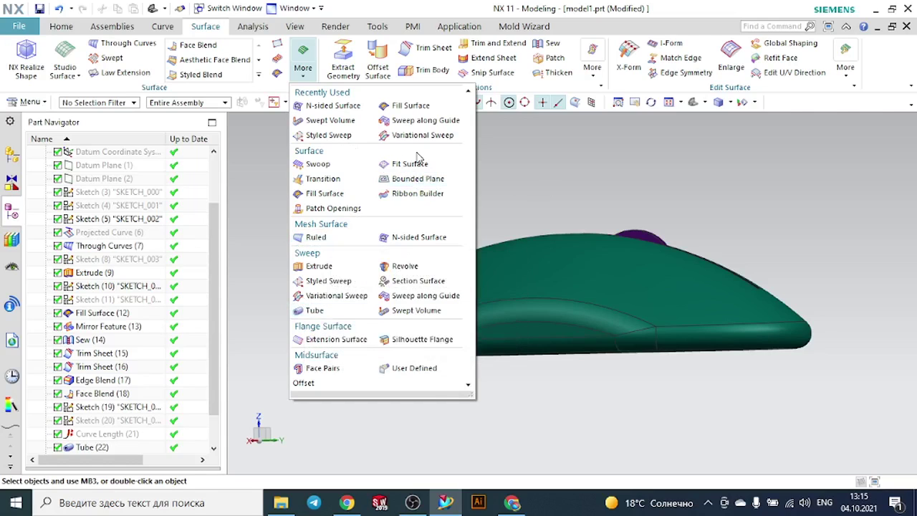
pyautogui.click(546, 160)
pyautogui.moveTo(547, 160); pyautogui.dragTo(563, 188, button='middle')
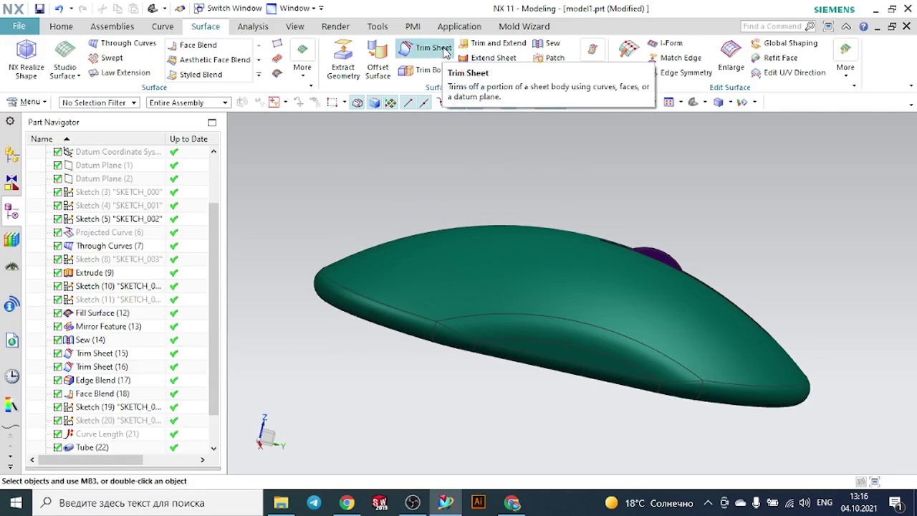
# Examine the base Extrude and the Fill Surface feature of the mouse through the model history.
pyautogui.moveTo(889, 238); pyautogui.dragTo(749, 251, button='middle')
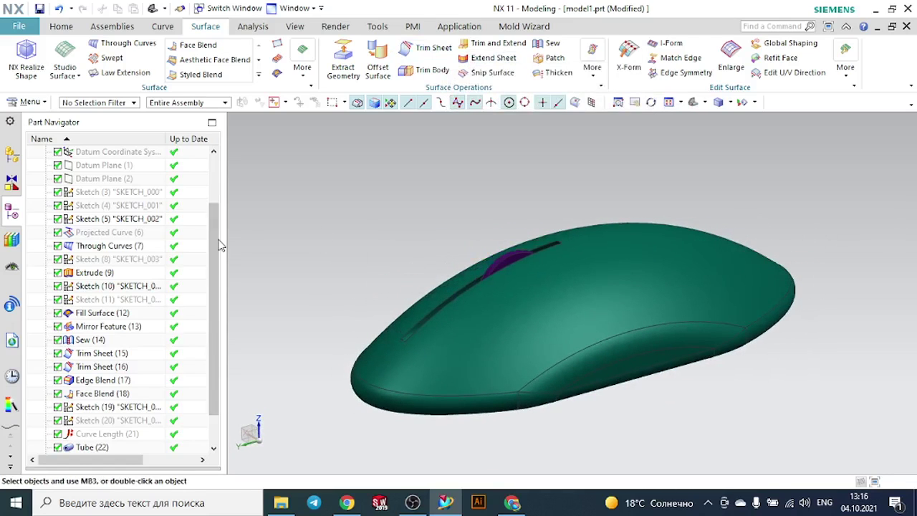
pyautogui.scroll(2, 220, 245)
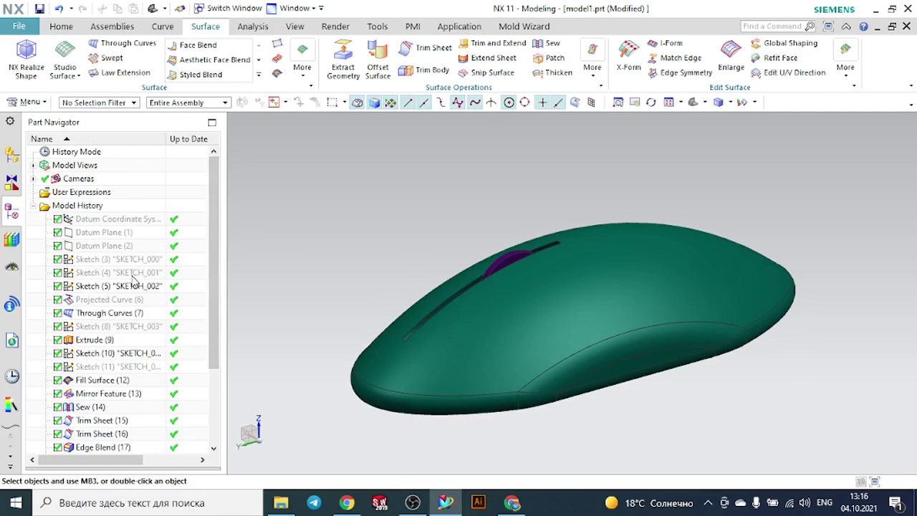
pyautogui.click(93, 340)
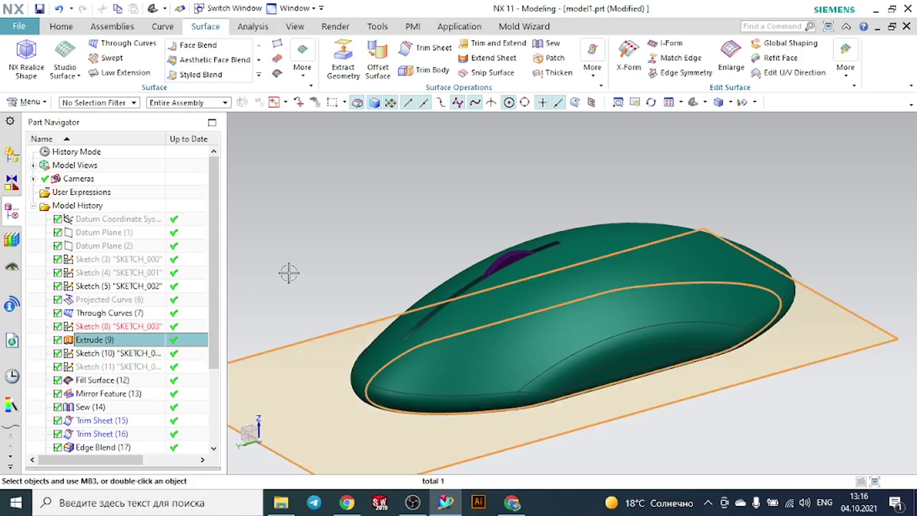
pyautogui.scroll(-2, 288, 272)
pyautogui.click(192, 381)
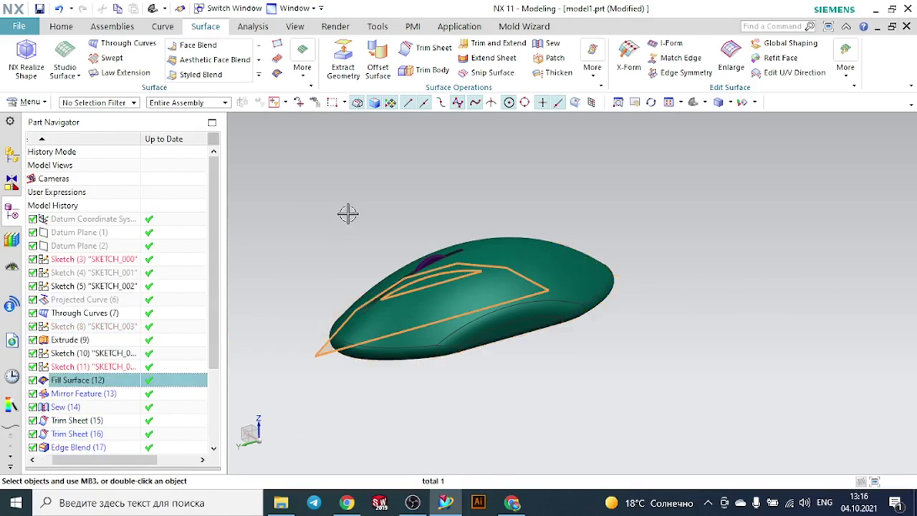
pyautogui.moveTo(348, 213); pyautogui.dragTo(432, 216, button='middle')
# Switch to the open part model1.prtцук.prt and examine its trimmed mouse shell from several sides.
pyautogui.click(236, 8)
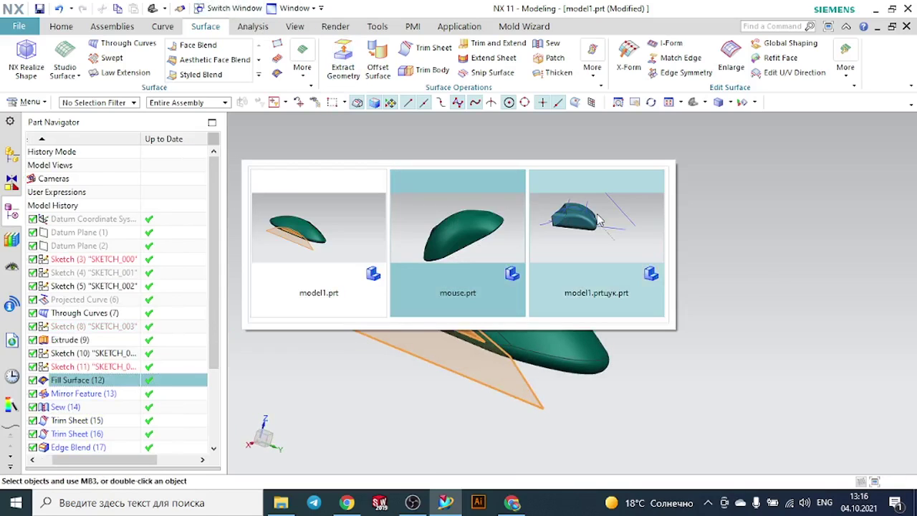
pyautogui.click(594, 236)
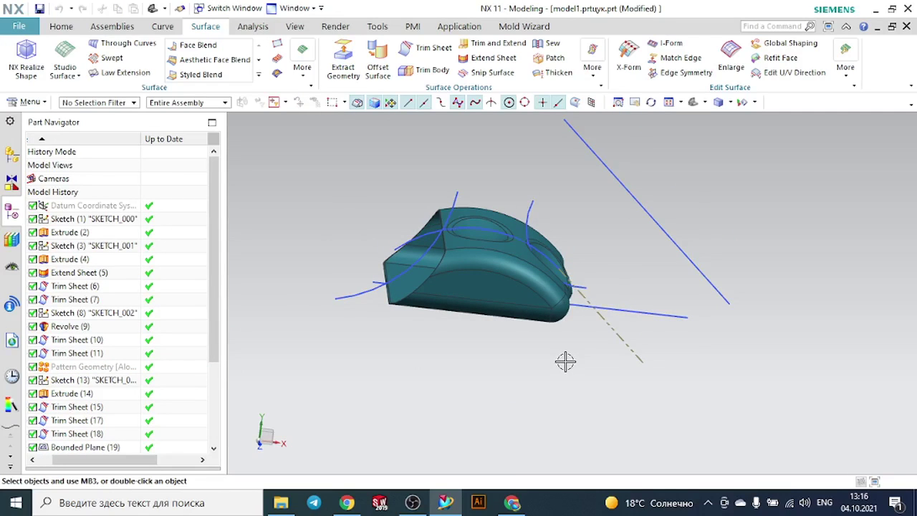
pyautogui.moveTo(570, 361); pyautogui.dragTo(595, 341, button='middle')
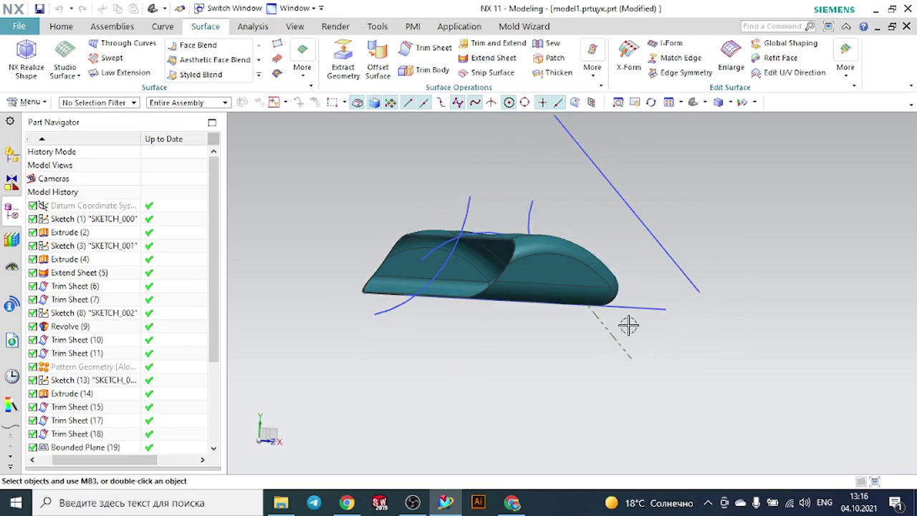
pyautogui.moveTo(629, 323); pyautogui.dragTo(617, 318, button='middle')
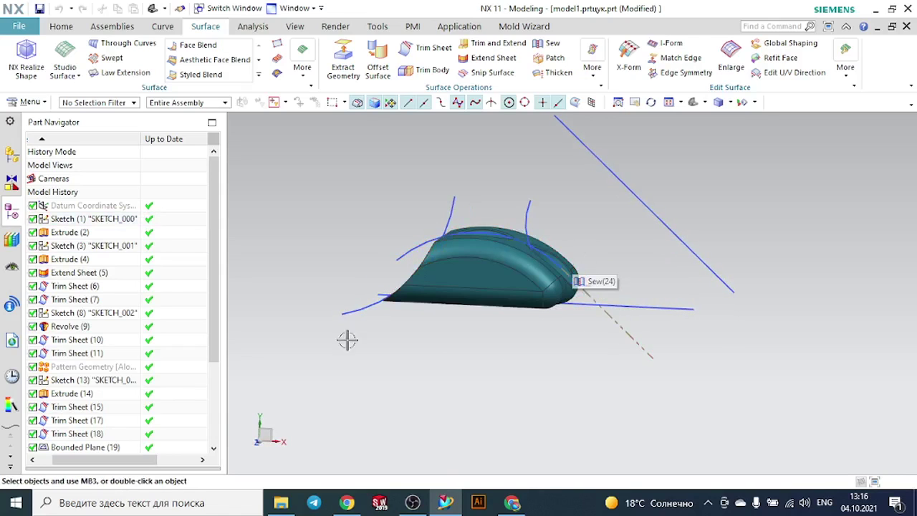
pyautogui.moveTo(362, 345); pyautogui.dragTo(383, 349, button='middle')
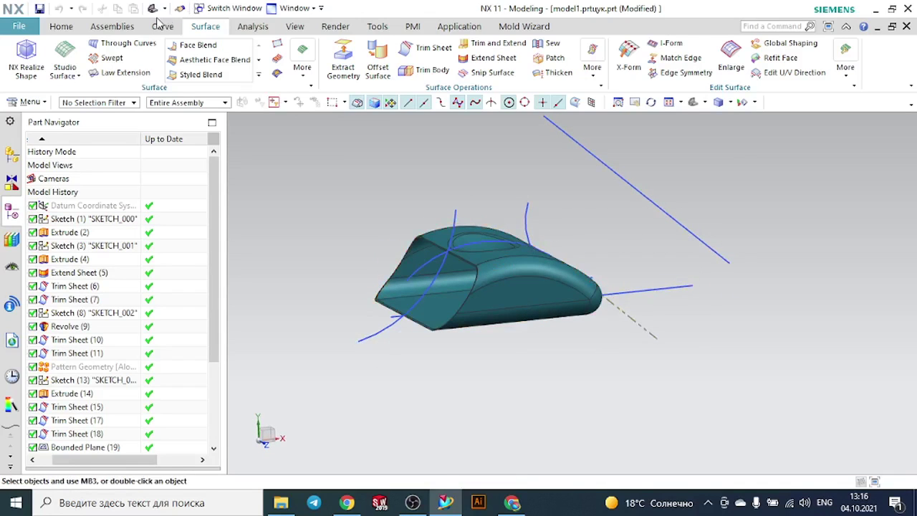
# Create a new part from the Model template in millimetres, named model2.prt.
pyautogui.click(30, 28)
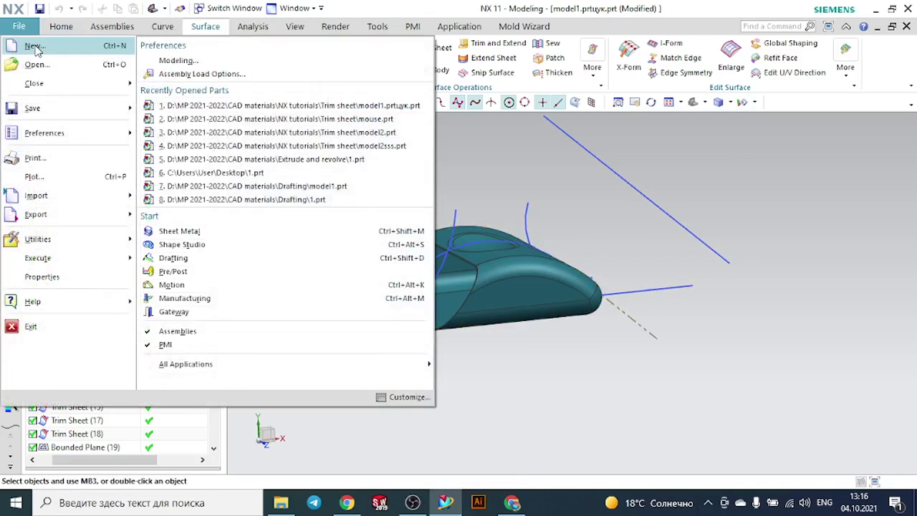
pyautogui.click(33, 45)
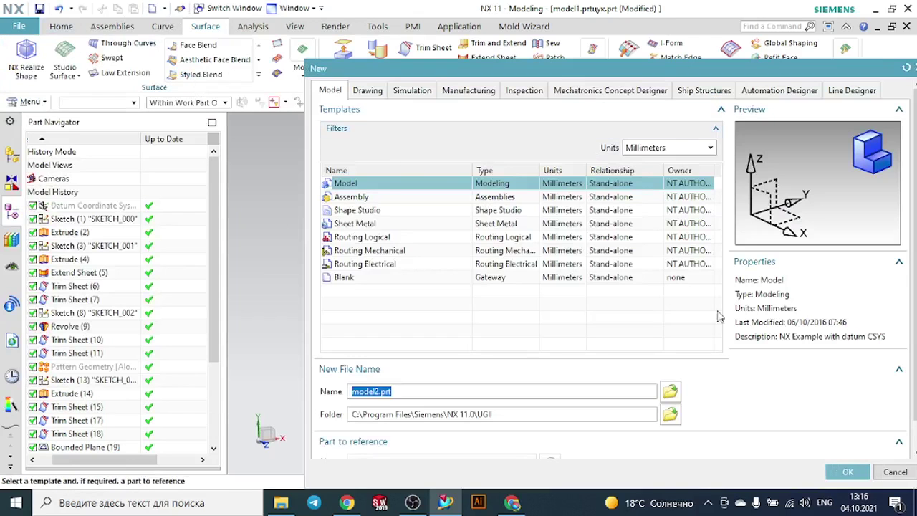
pyautogui.click(852, 470)
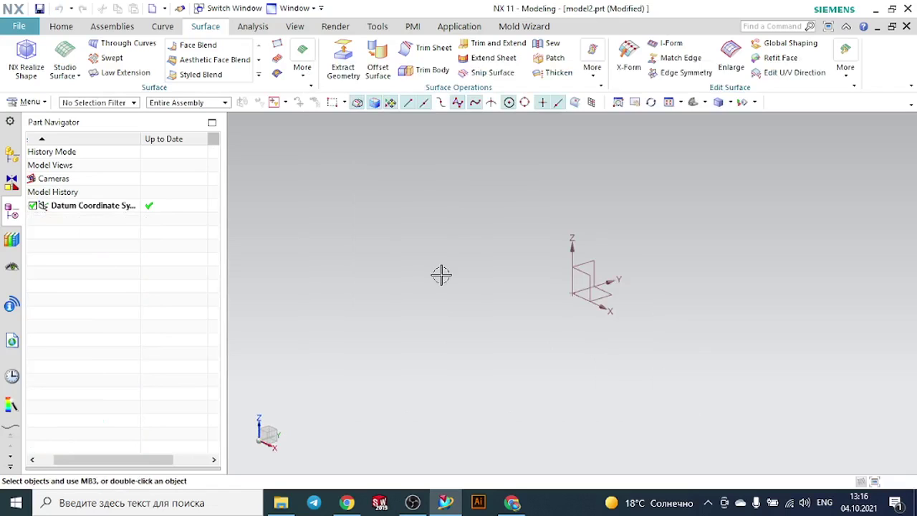
# Create a sketch on the YZ plane of the datum coordinate system.
pyautogui.click(61, 25)
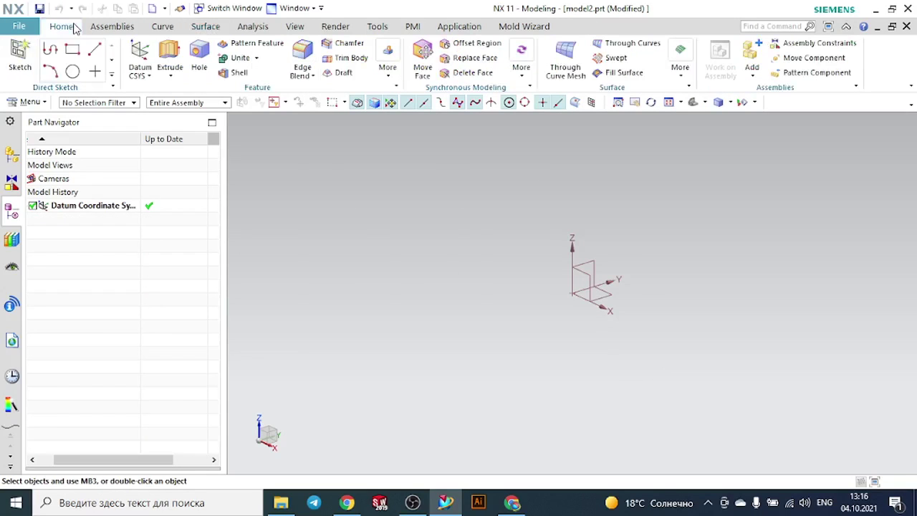
pyautogui.click(20, 57)
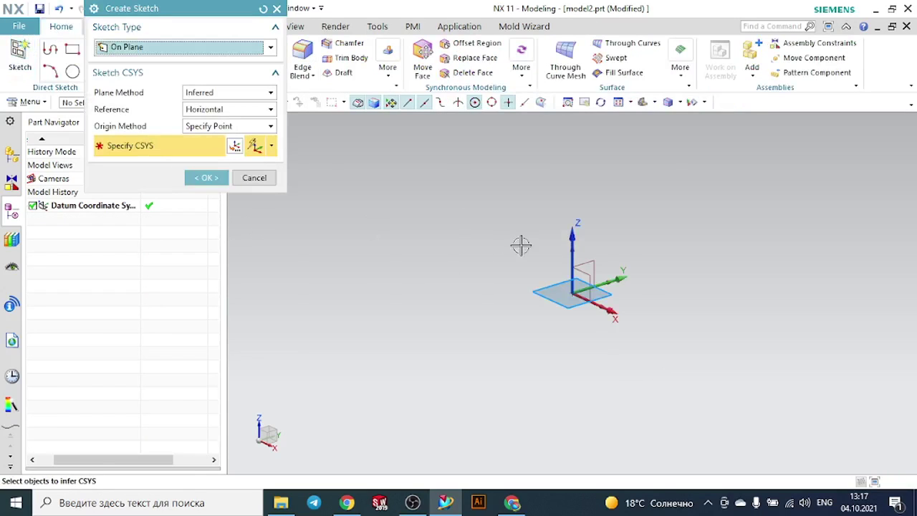
pyautogui.click(591, 266)
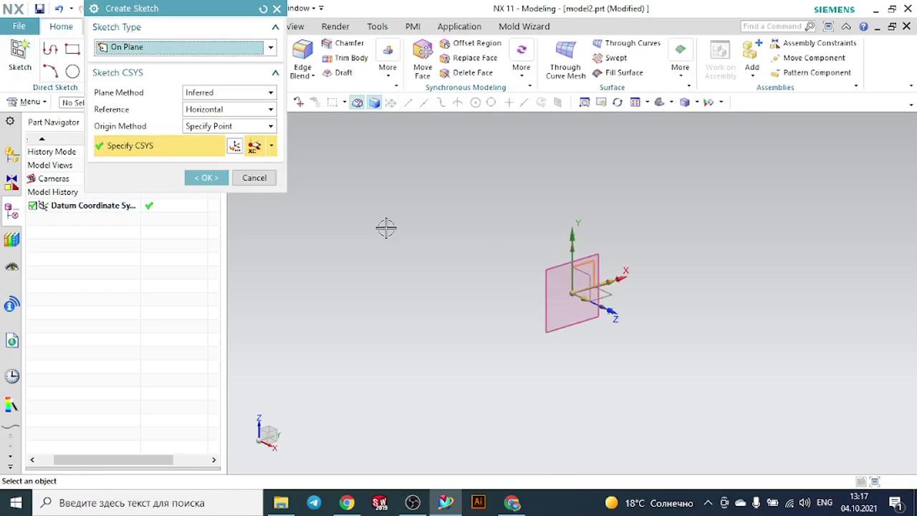
pyautogui.click(204, 177)
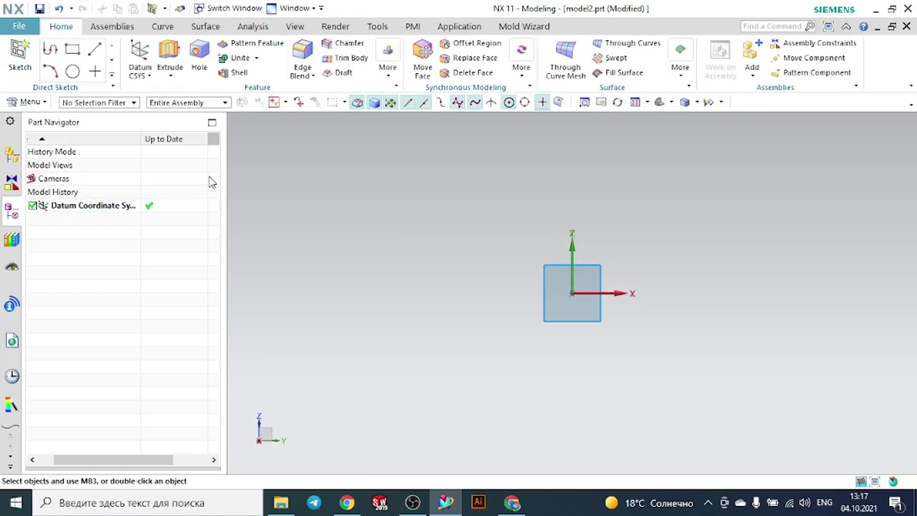
# Sketch a three-point arc of about 150 mm radius, from about 54 mm left and 45 mm above the origin down to near the horizontal axis.
pyautogui.click(145, 48)
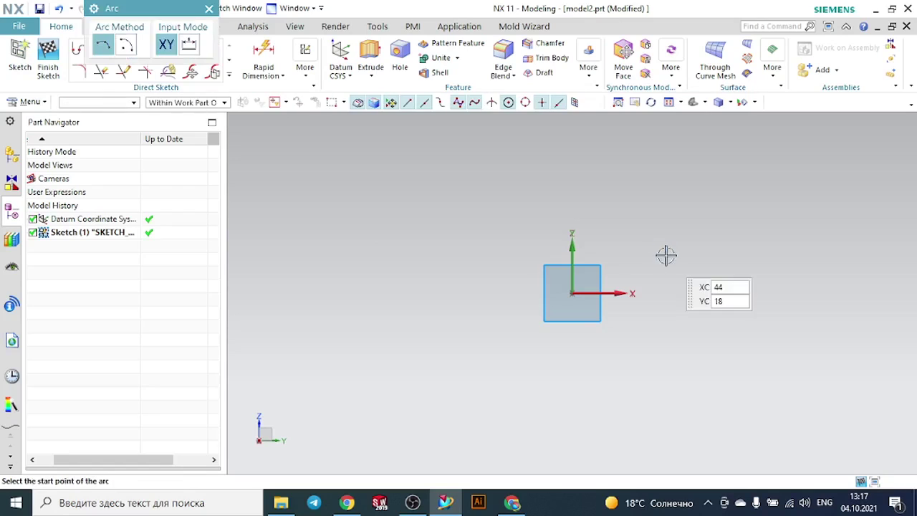
pyautogui.click(459, 199)
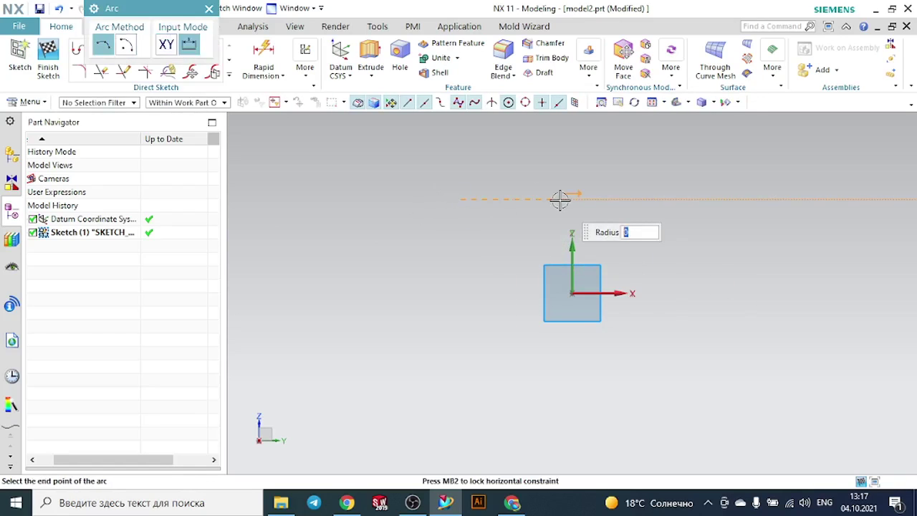
pyautogui.click(781, 294)
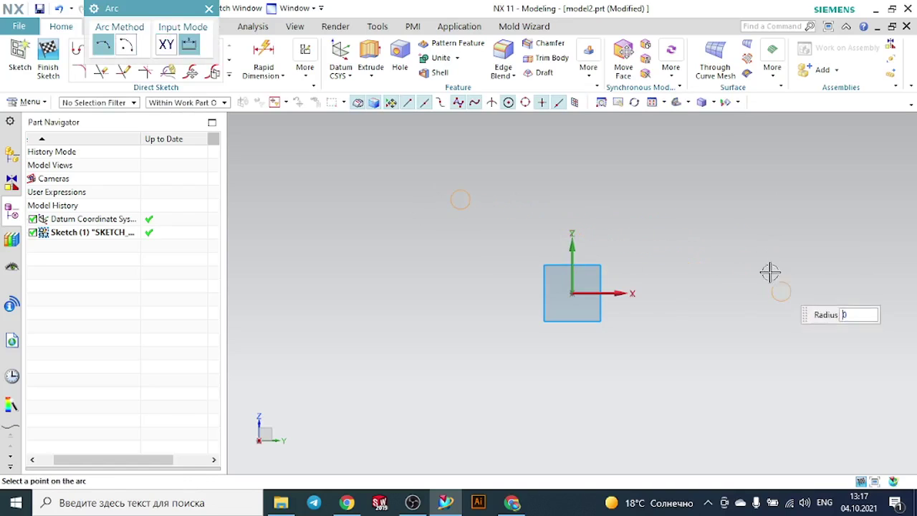
pyautogui.click(738, 250)
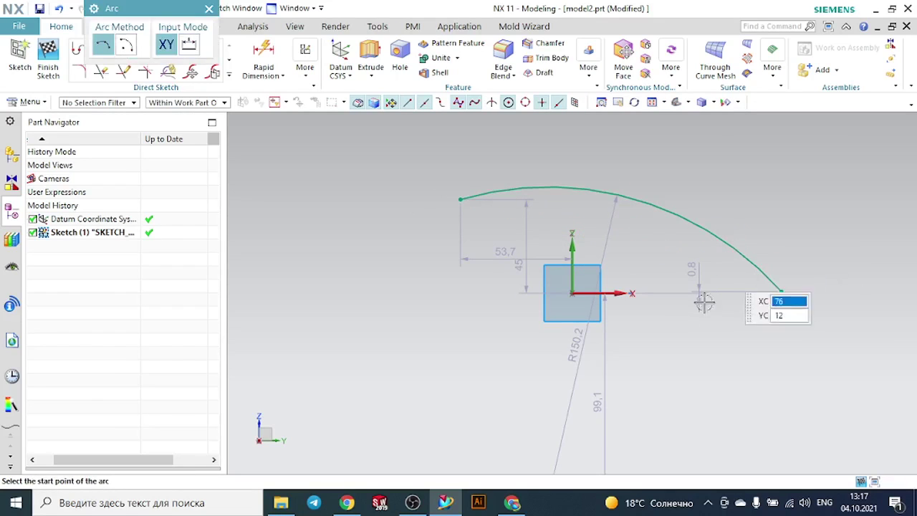
pyautogui.click(209, 10)
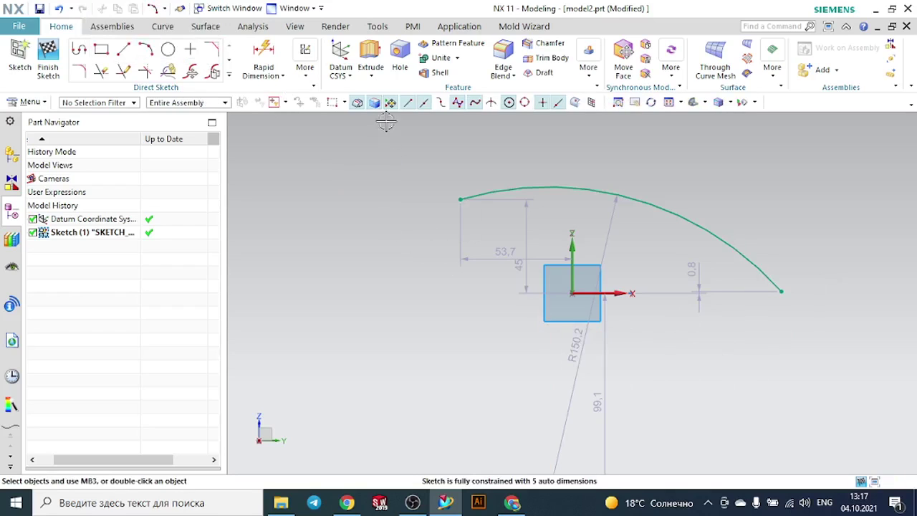
# Extrude the sketched arc symmetrically to both sides of the YZ plane by about 85 mm.
pyautogui.click(370, 56)
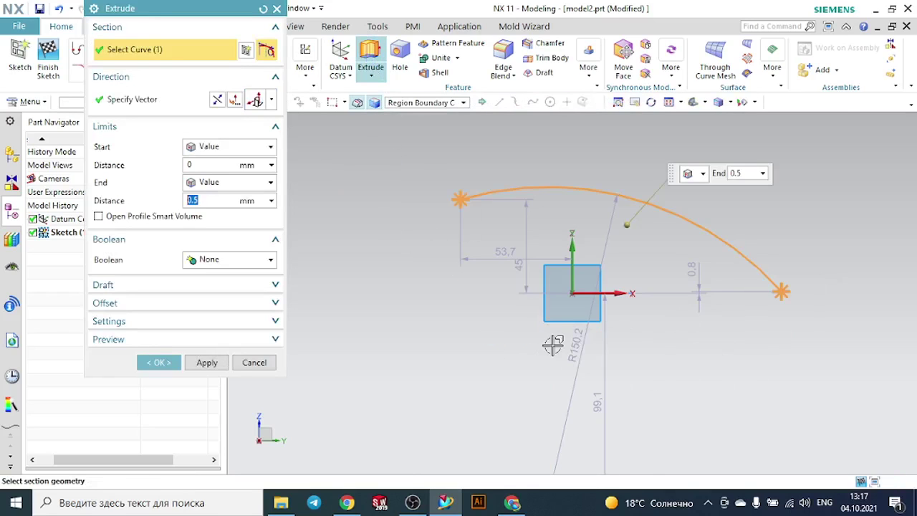
pyautogui.moveTo(620, 352)
pyautogui.mouseDown(button='middle')
pyautogui.moveTo(587, 361)
pyautogui.moveTo(587, 377)
pyautogui.moveTo(584, 316)
pyautogui.mouseUp(button='middle')
pyautogui.moveTo(592, 273); pyautogui.dragTo(526, 281)
pyautogui.click(215, 147)
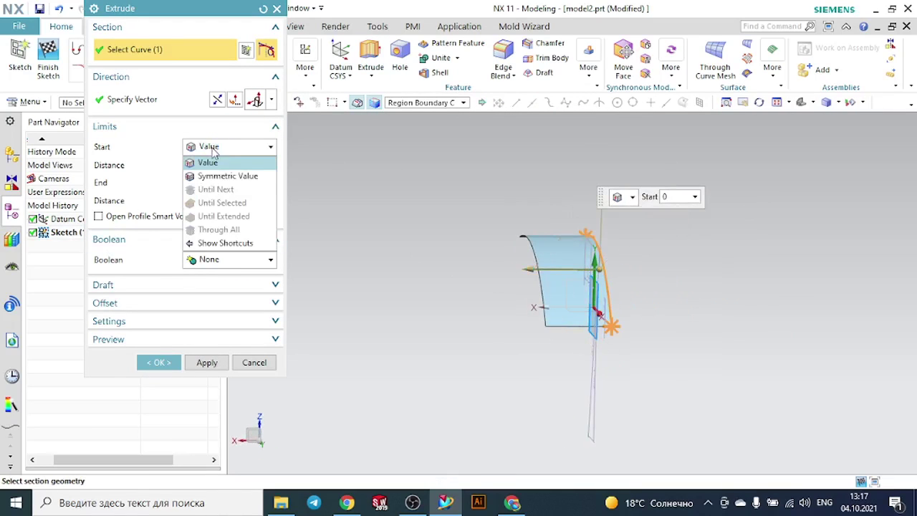
pyautogui.click(219, 179)
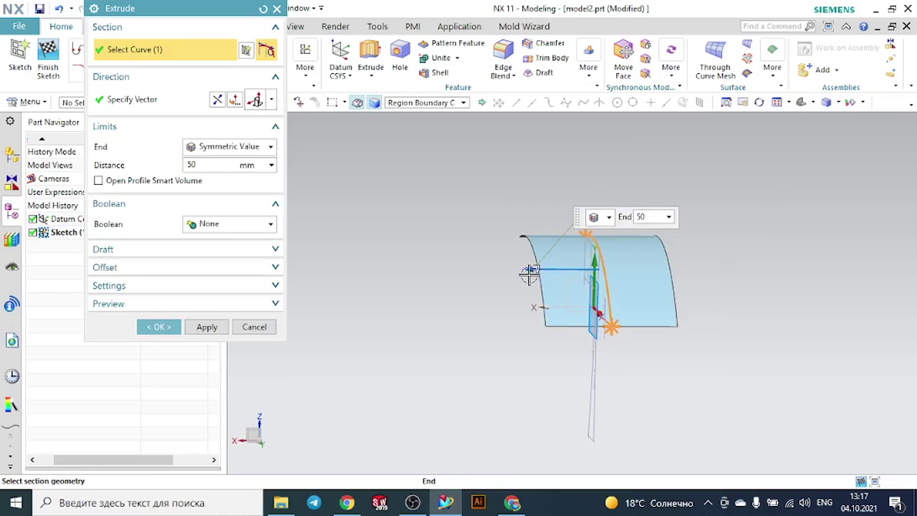
pyautogui.moveTo(530, 270); pyautogui.dragTo(482, 272)
pyautogui.click(159, 326)
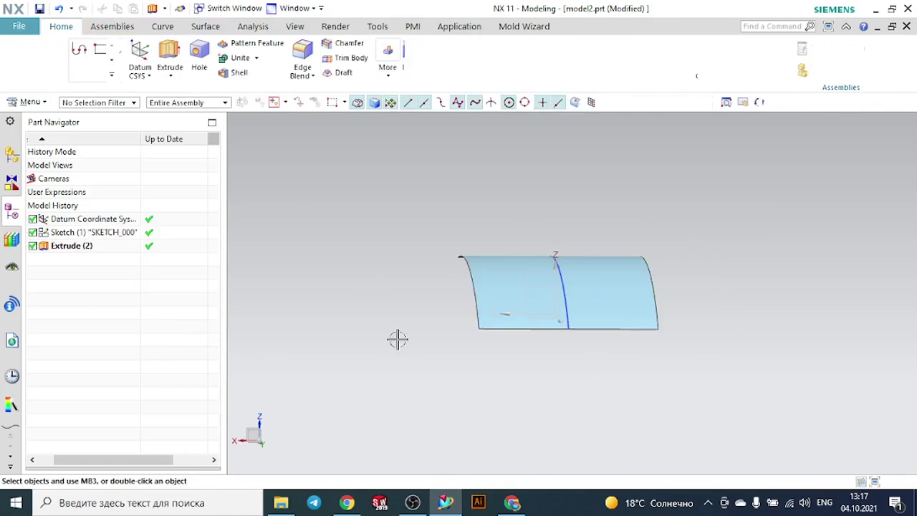
# Set the symmetric distance of the arc's extrusion to 100 mm.
pyautogui.moveTo(404, 337); pyautogui.dragTo(477, 327, button='middle')
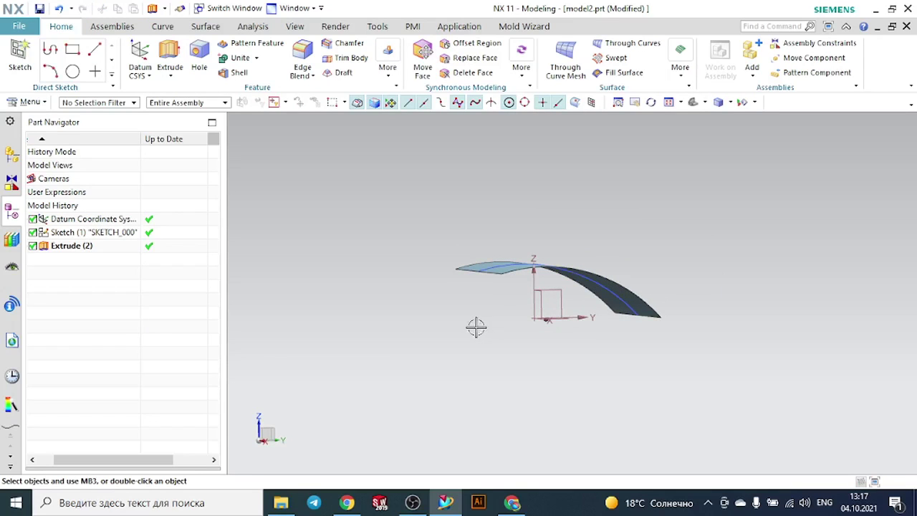
pyautogui.doubleClick(86, 246)
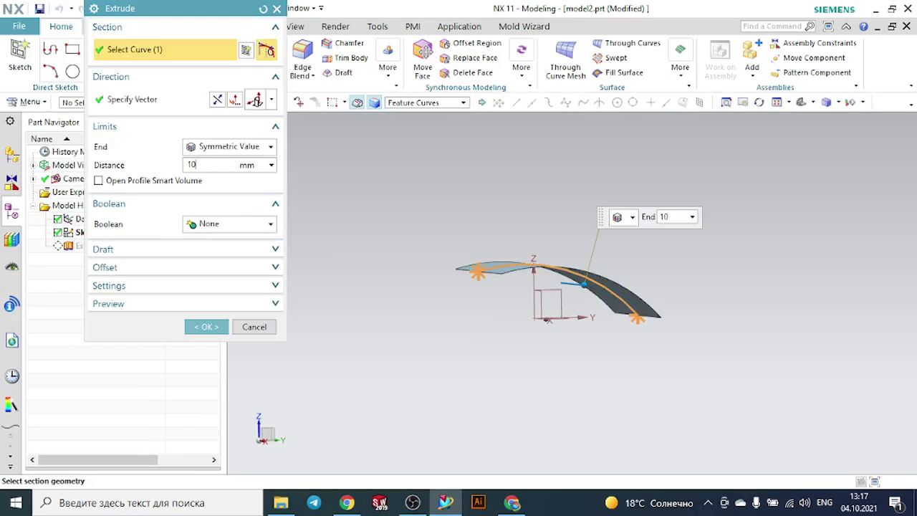
pyautogui.press('Return')
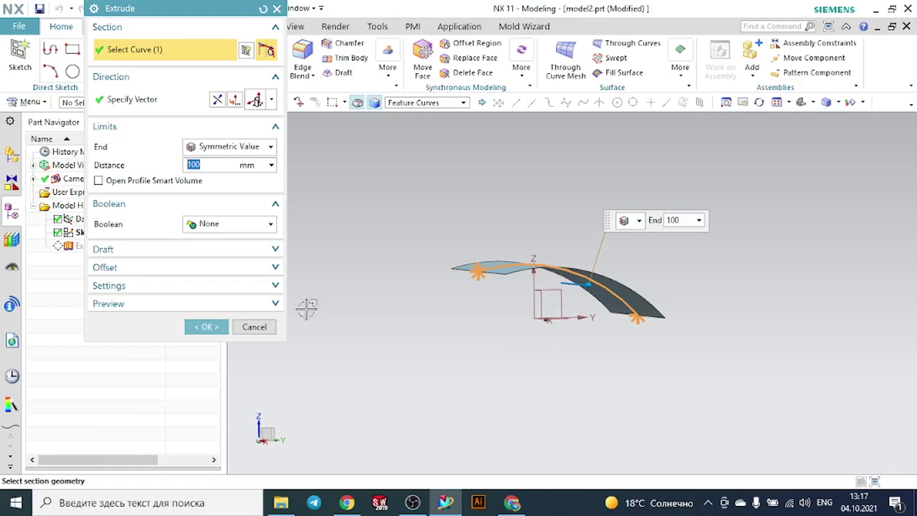
pyautogui.click(206, 327)
pyautogui.moveTo(643, 265); pyautogui.dragTo(673, 279, button='middle')
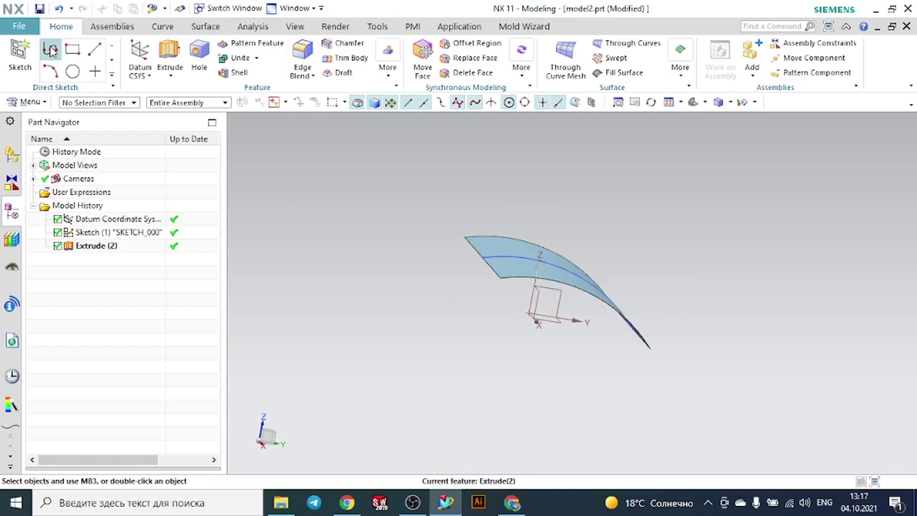
# Sketch a horizontal line about 215 mm long on the YZ plane, running through the origin from about 75 mm left of it.
pyautogui.click(20, 57)
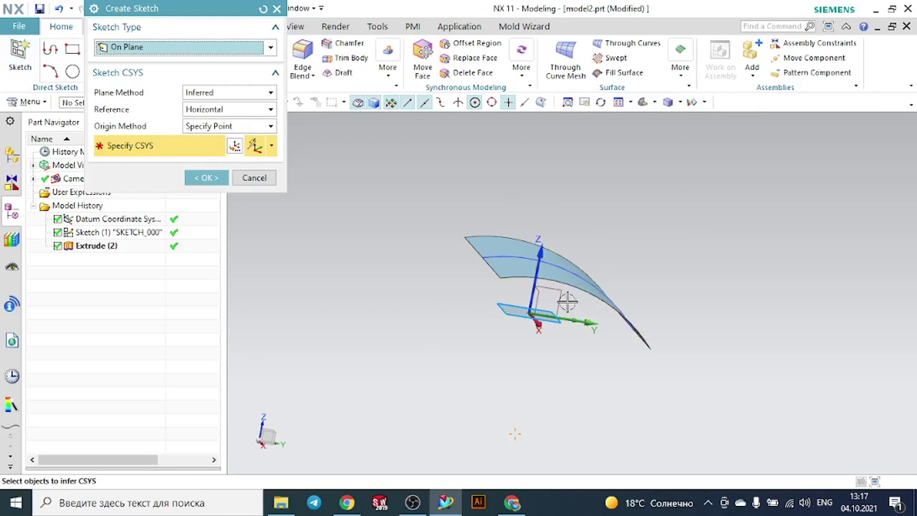
pyautogui.click(565, 300)
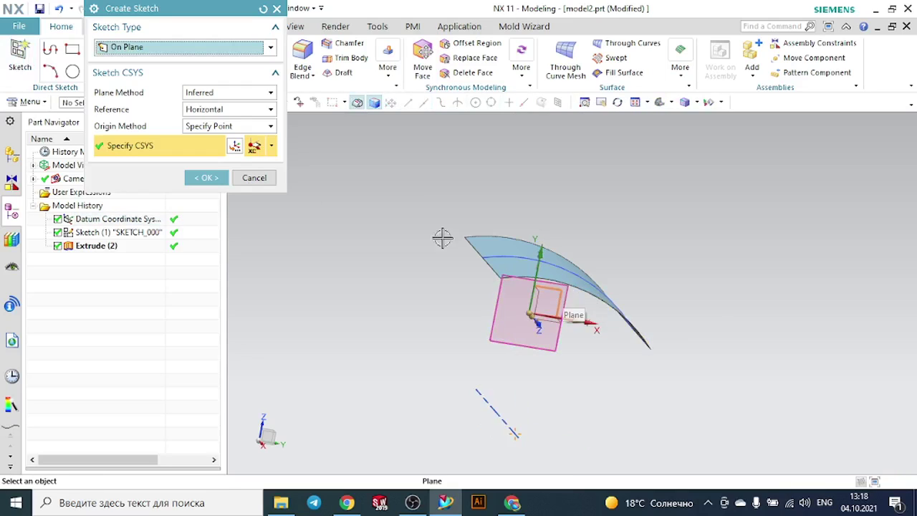
pyautogui.click(206, 176)
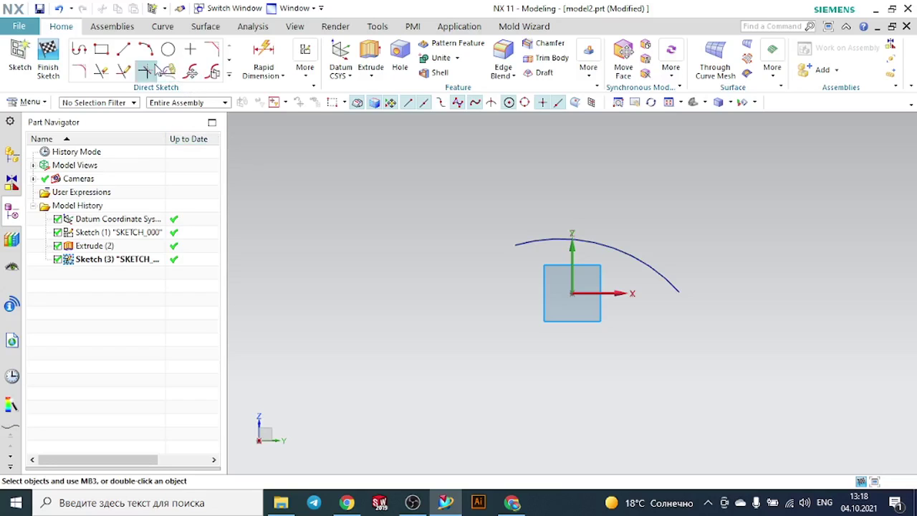
pyautogui.click(123, 49)
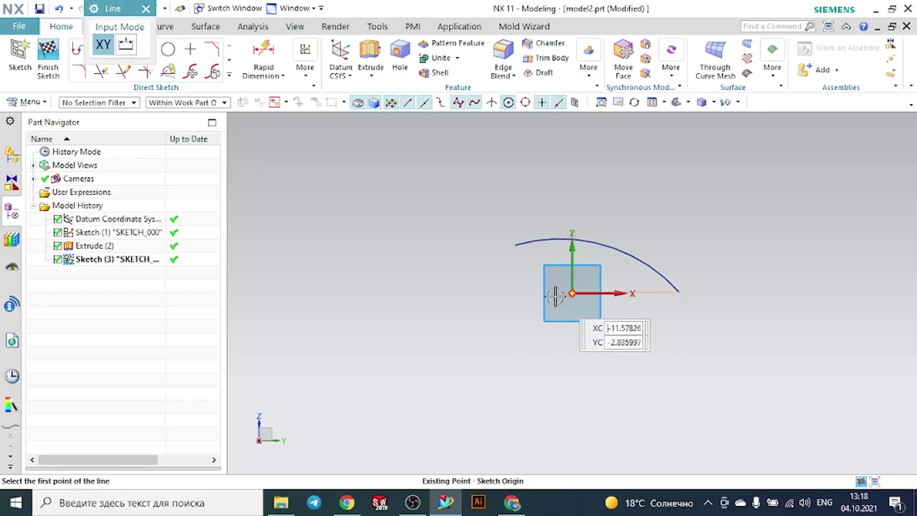
pyautogui.click(491, 293)
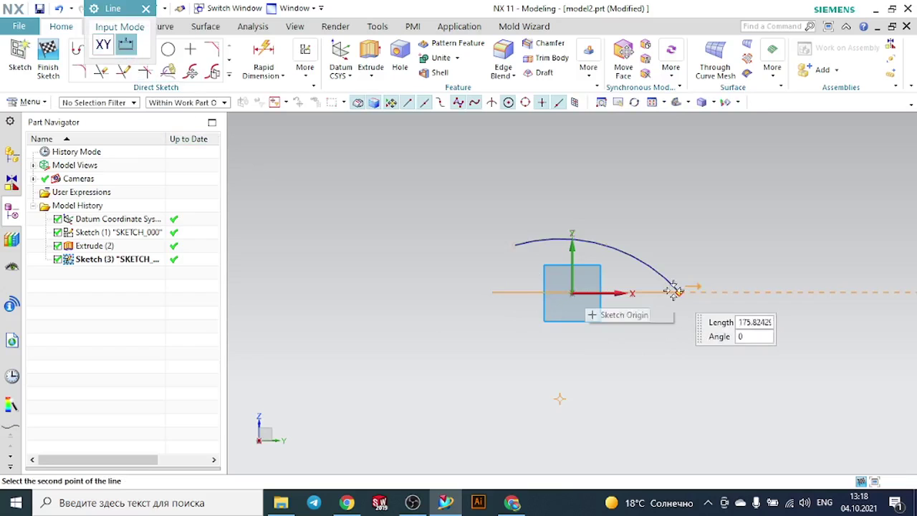
pyautogui.click(721, 293)
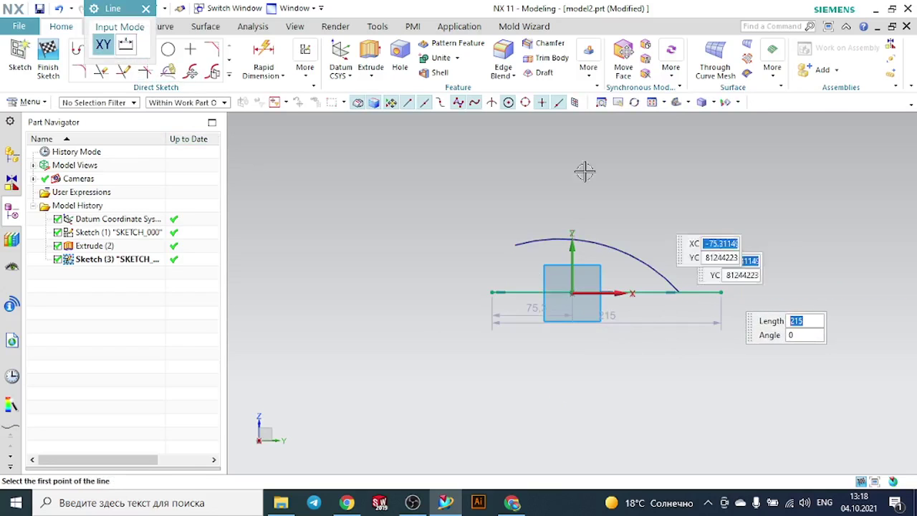
# Extrude the horizontal line symmetrically by 100 mm into a flat base surface.
pyautogui.click(370, 50)
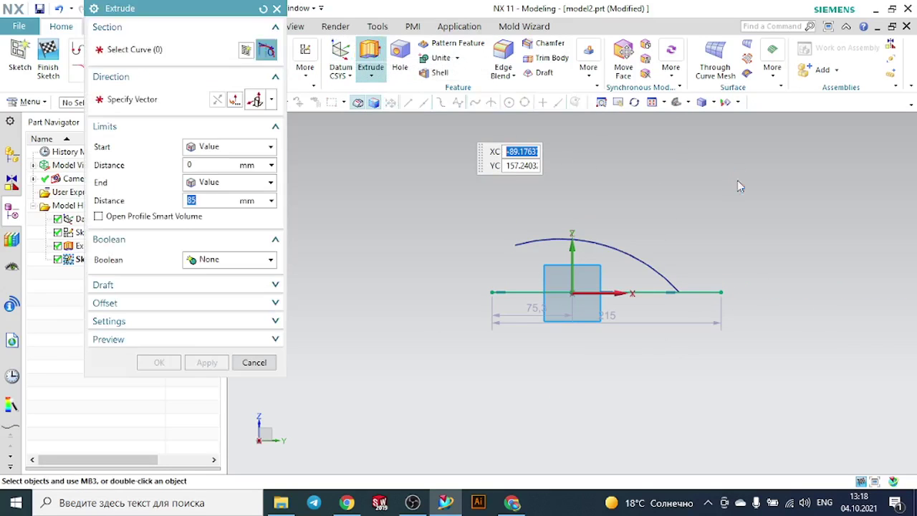
pyautogui.moveTo(712, 199); pyautogui.dragTo(655, 242, button='middle')
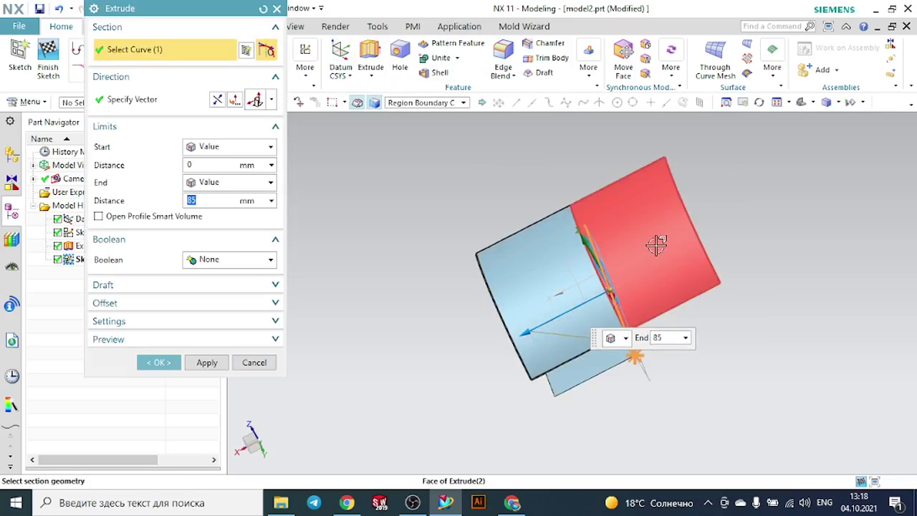
pyautogui.click(231, 146)
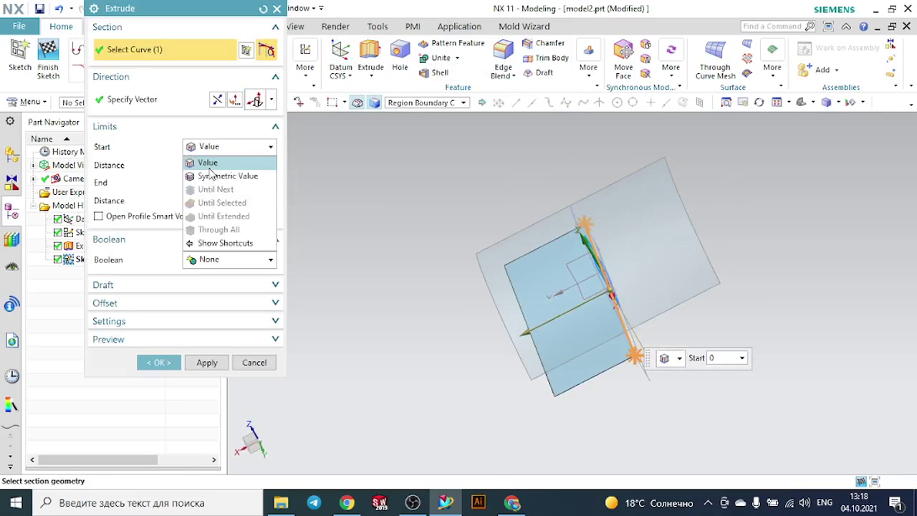
pyautogui.click(217, 177)
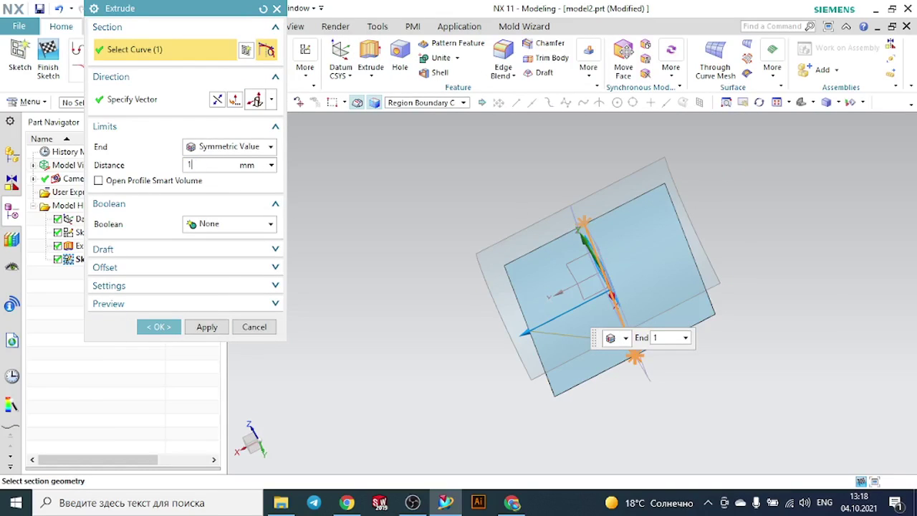
pyautogui.write('100')
pyautogui.press('Return')
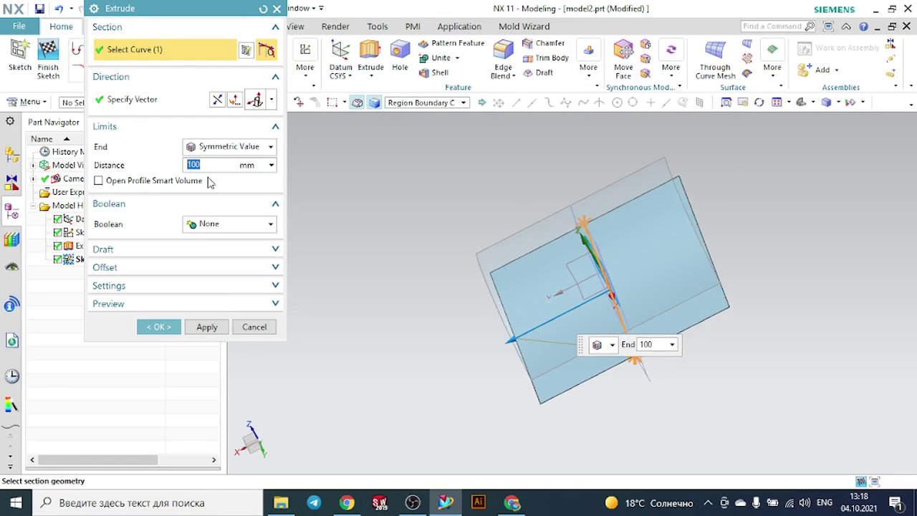
pyautogui.click(163, 328)
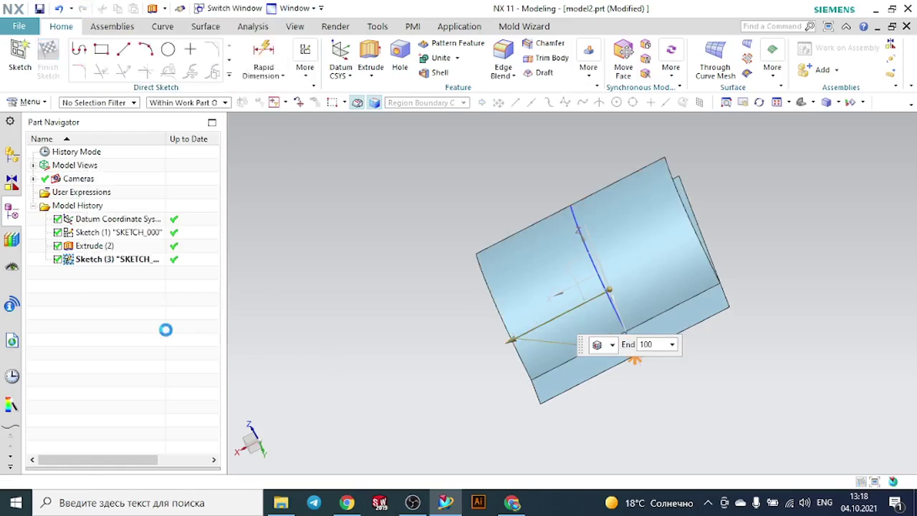
# Create another sketch on the YZ plane of the datum coordinate system and start a three-point arc.
pyautogui.moveTo(429, 231); pyautogui.dragTo(491, 192, button='middle')
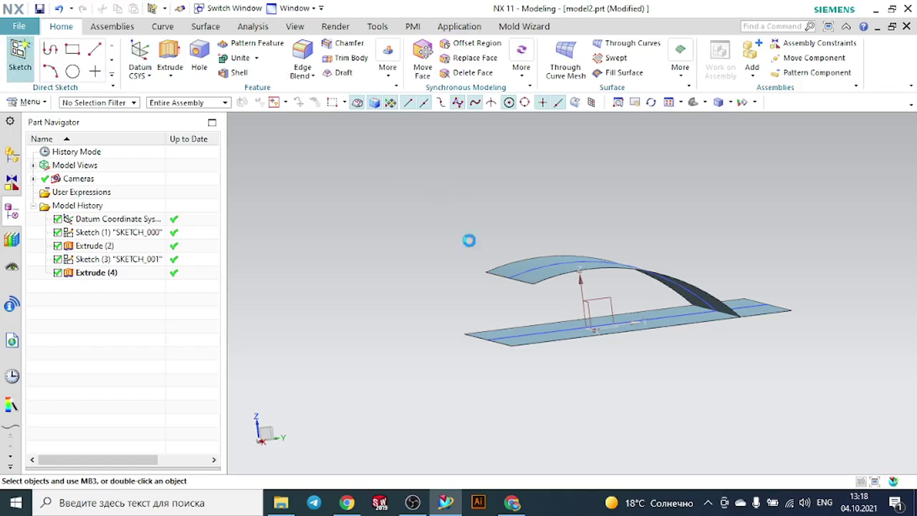
pyautogui.moveTo(372, 301)
pyautogui.mouseDown(button='middle')
pyautogui.moveTo(376, 315)
pyautogui.moveTo(379, 305)
pyautogui.mouseUp(button='middle')
pyautogui.click(607, 295)
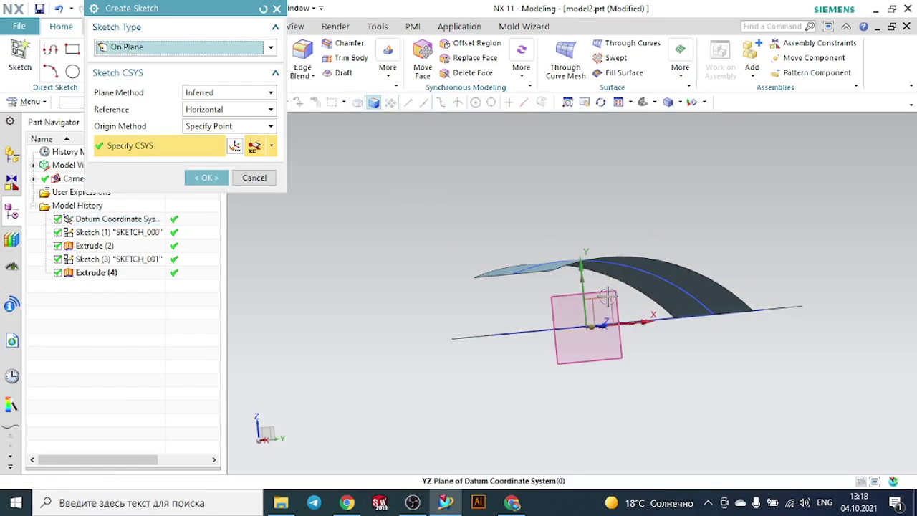
pyautogui.click(206, 178)
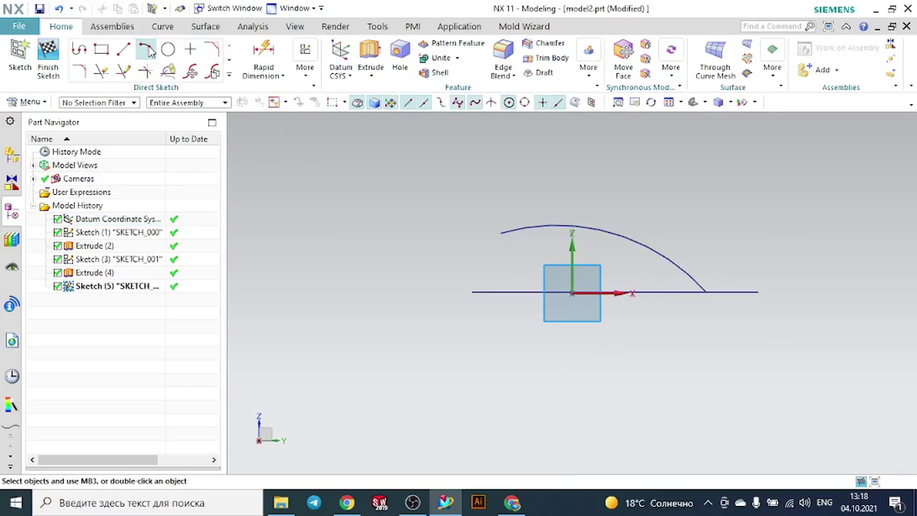
pyautogui.click(146, 50)
pyautogui.click(570, 181)
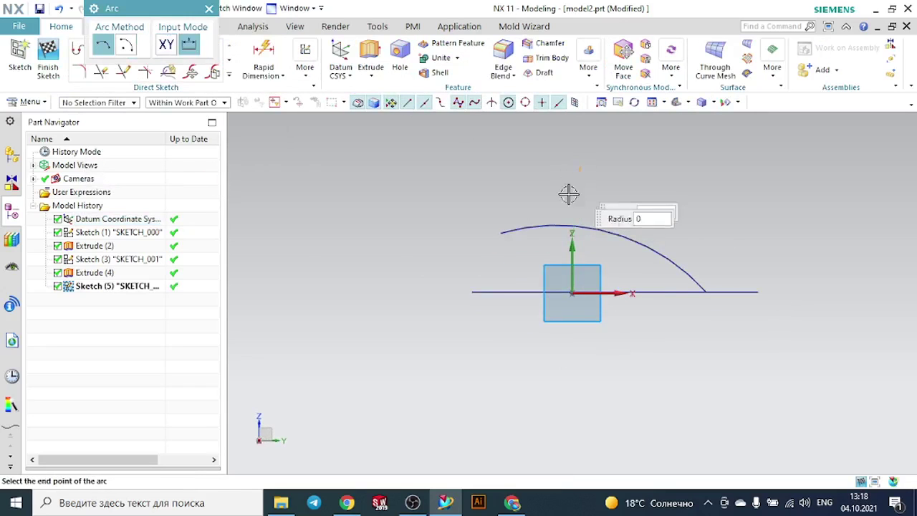
pyautogui.click(443, 351)
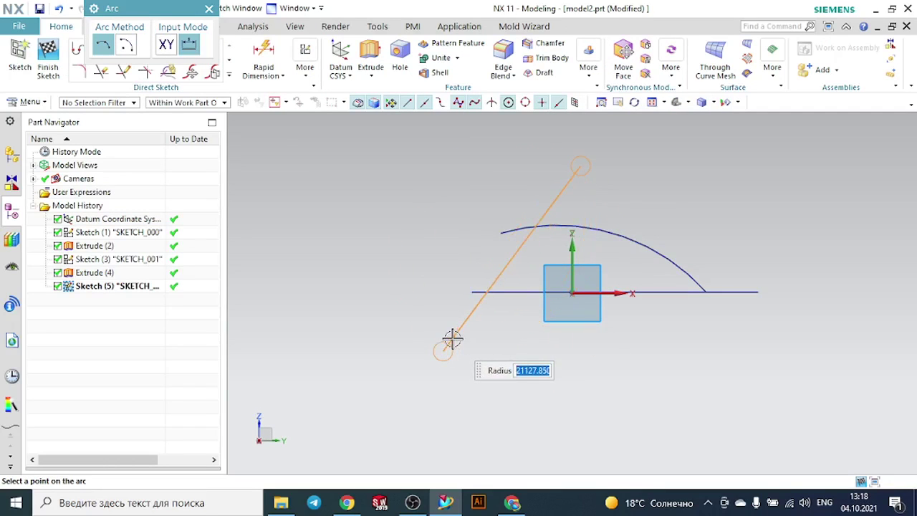
pyautogui.press('Escape')
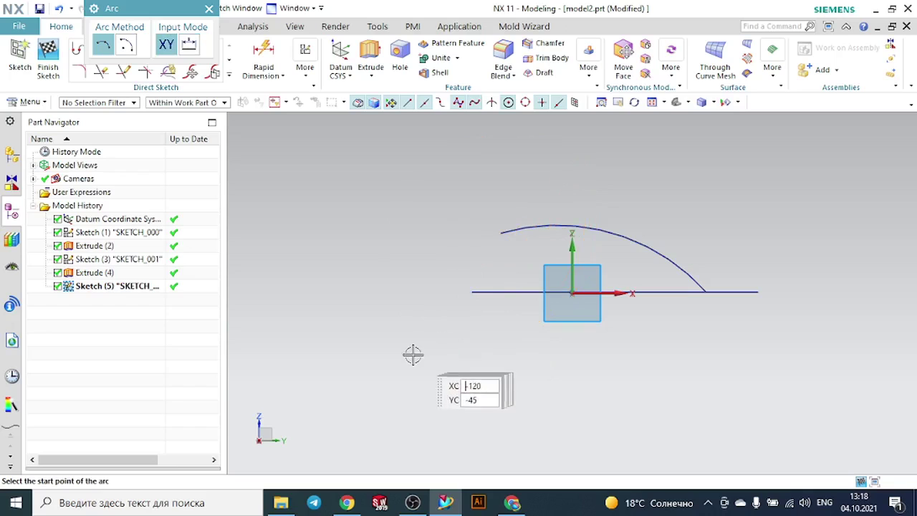
# Sketch a three-point arc of about 200 mm radius from about 116 mm left and 51 mm below the origin, crossing the base line and top arc.
pyautogui.click(418, 360)
pyautogui.click(548, 190)
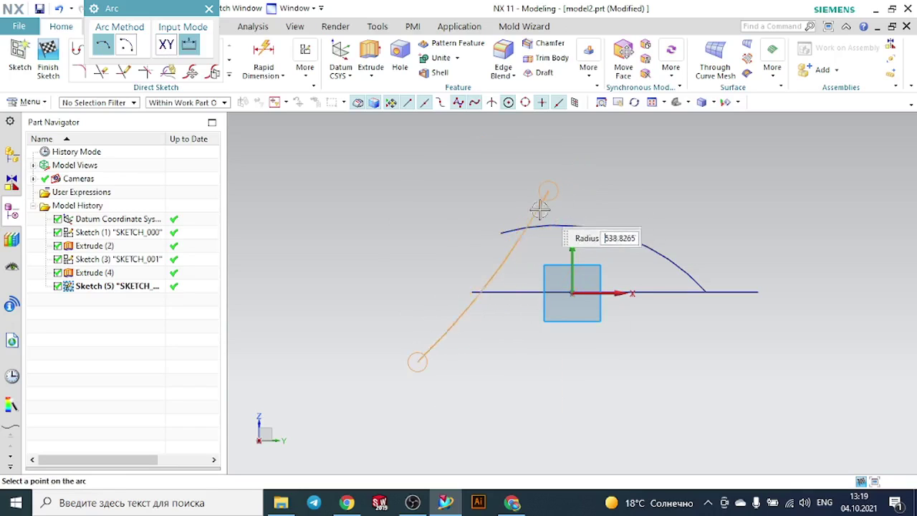
pyautogui.click(534, 237)
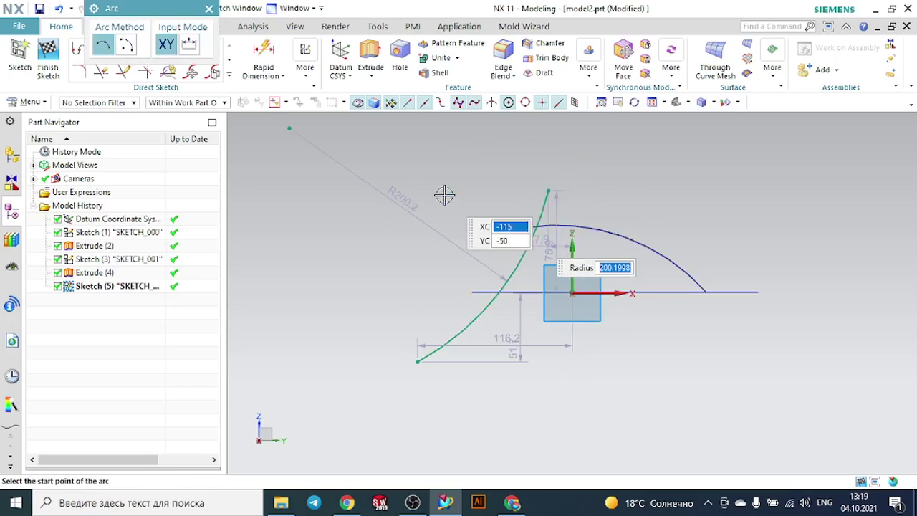
pyautogui.press('Escape')
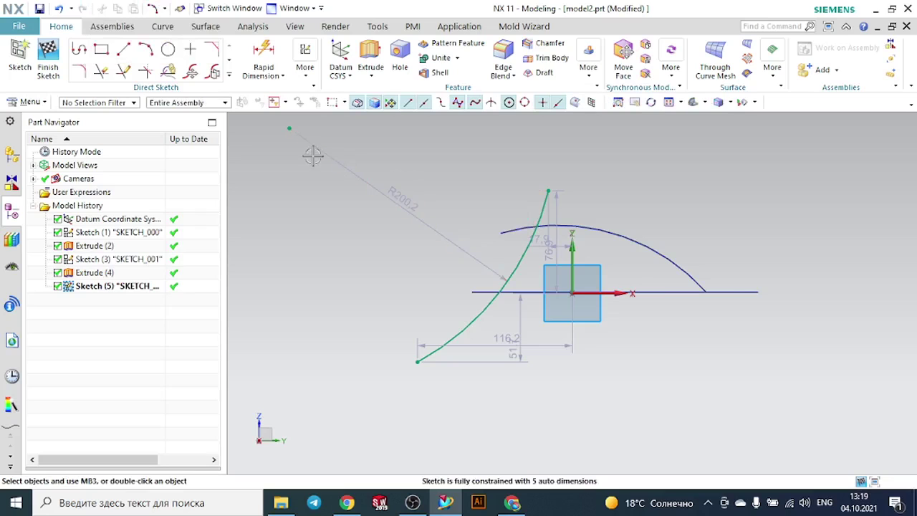
# Extrude the steep crossing arc symmetrically by 100 mm into a surface that cuts through the top and base surfaces.
pyautogui.click(371, 57)
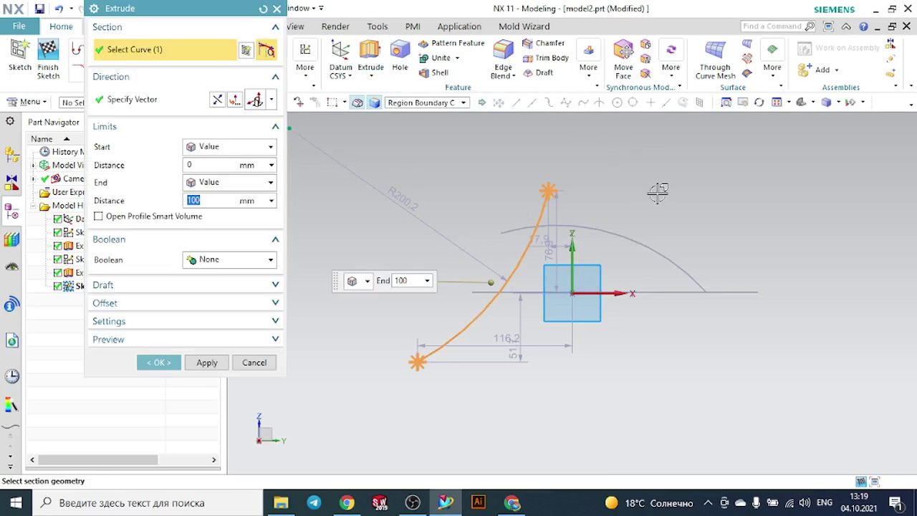
pyautogui.moveTo(658, 194); pyautogui.dragTo(679, 221, button='middle')
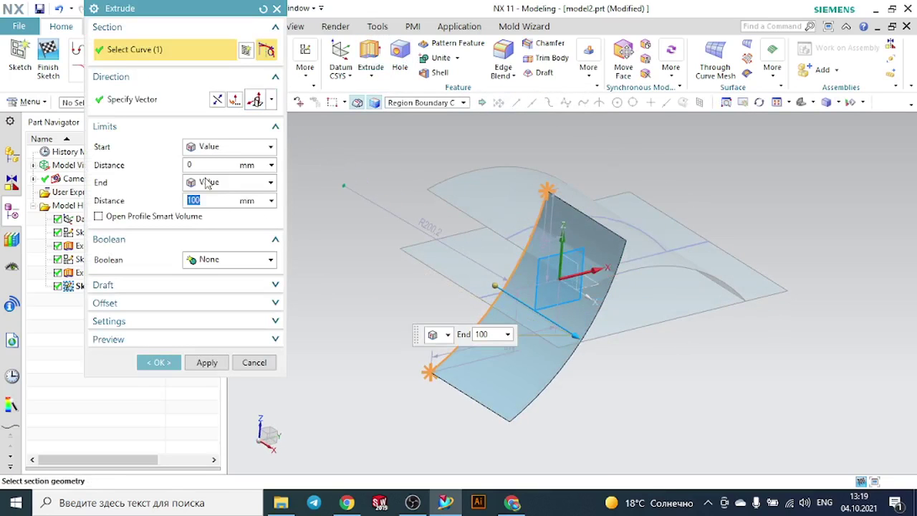
pyautogui.click(205, 149)
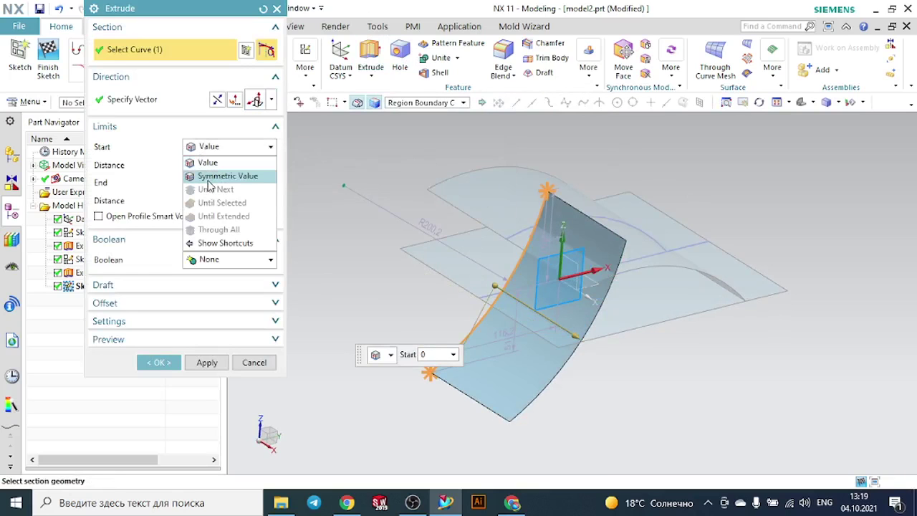
pyautogui.click(209, 179)
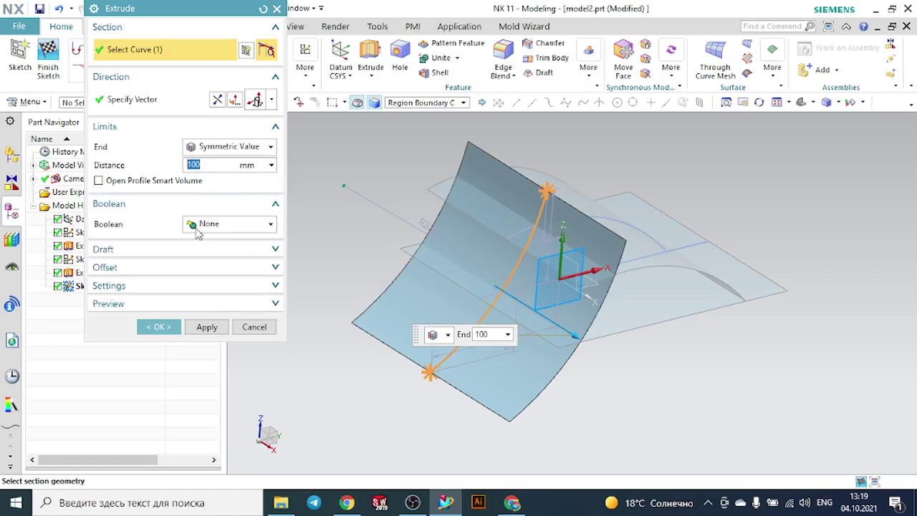
pyautogui.click(158, 326)
pyautogui.moveTo(317, 272); pyautogui.dragTo(296, 252, button='middle')
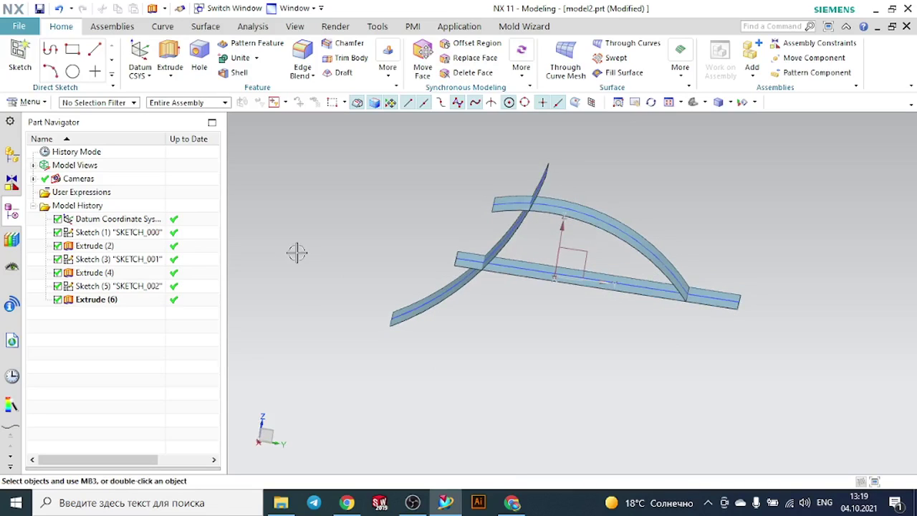
pyautogui.moveTo(479, 353); pyautogui.dragTo(497, 349, button='middle')
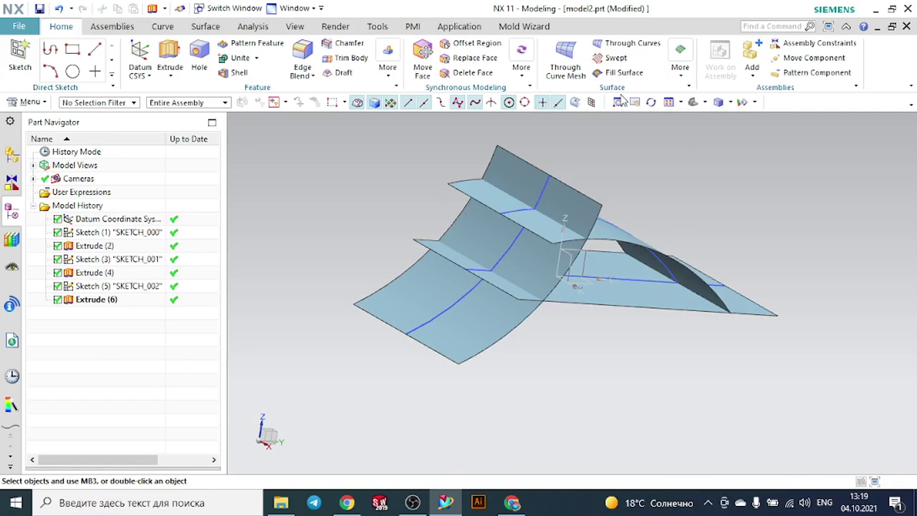
# Try to create a bounded plane from the side edges of the steep arc, top arc and base surfaces.
pyautogui.click(677, 80)
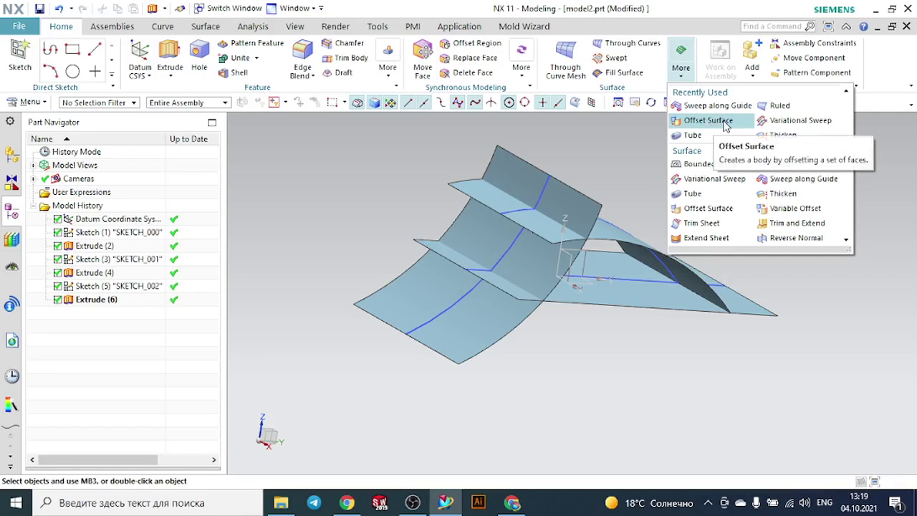
pyautogui.click(695, 164)
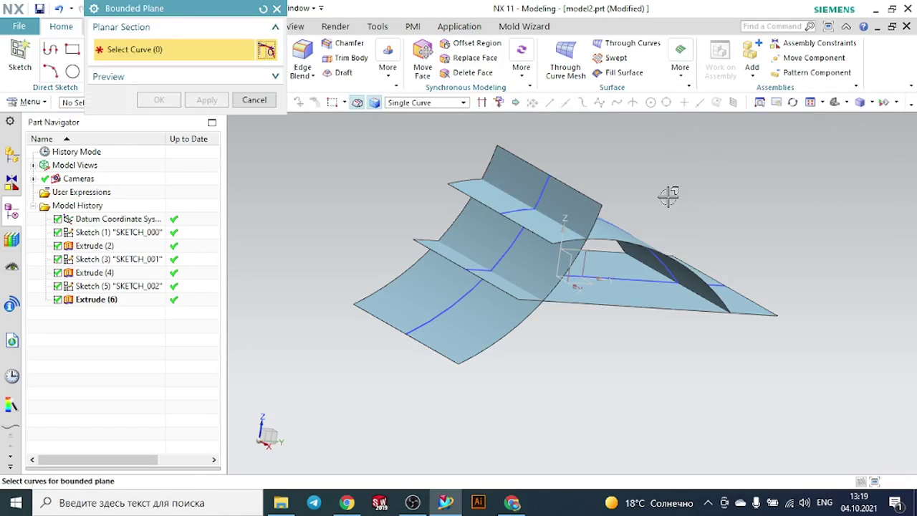
pyautogui.scroll(1, 664, 200)
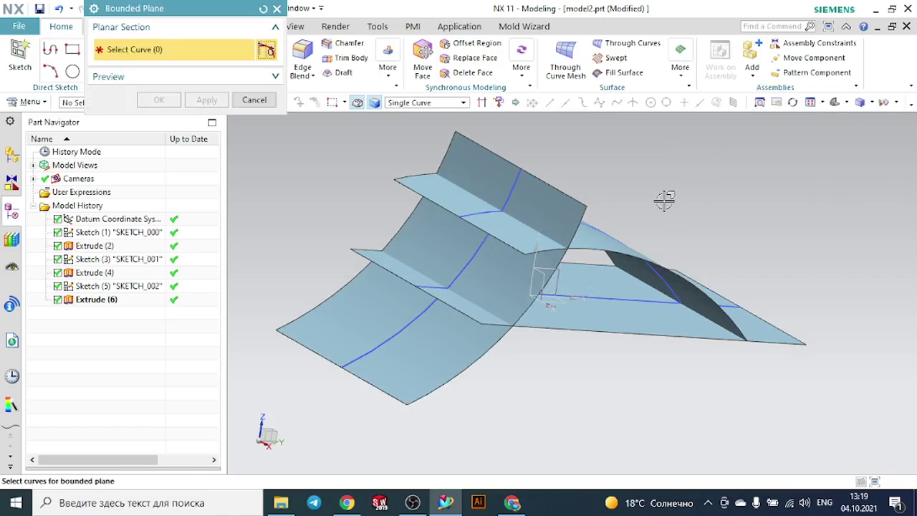
pyautogui.click(595, 252)
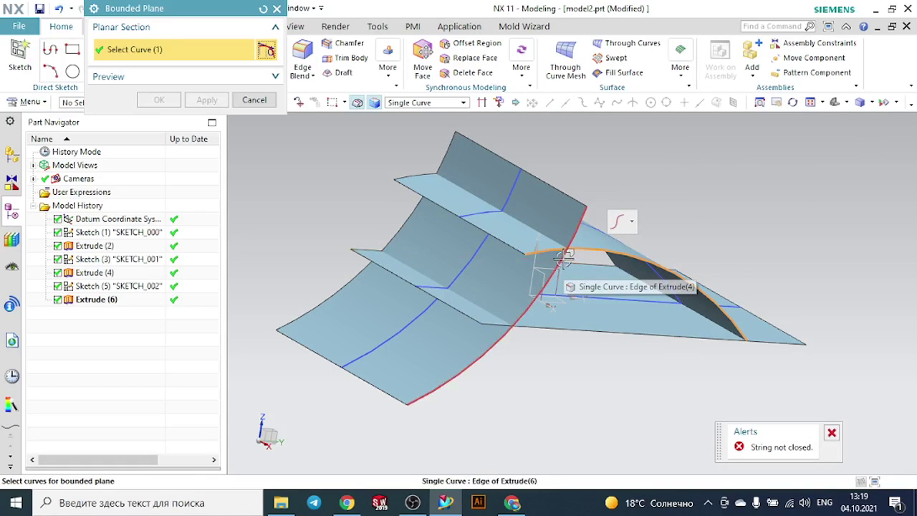
pyautogui.click(566, 259)
pyautogui.click(595, 328)
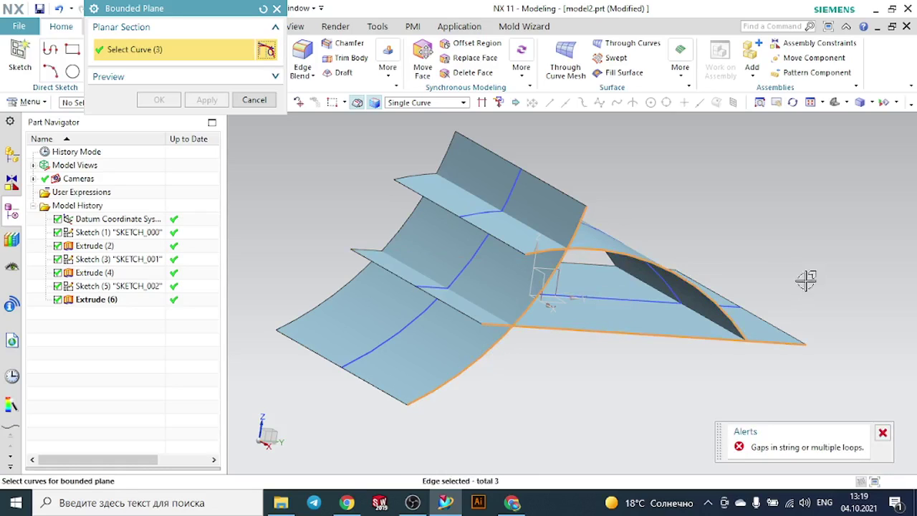
pyautogui.press('Escape')
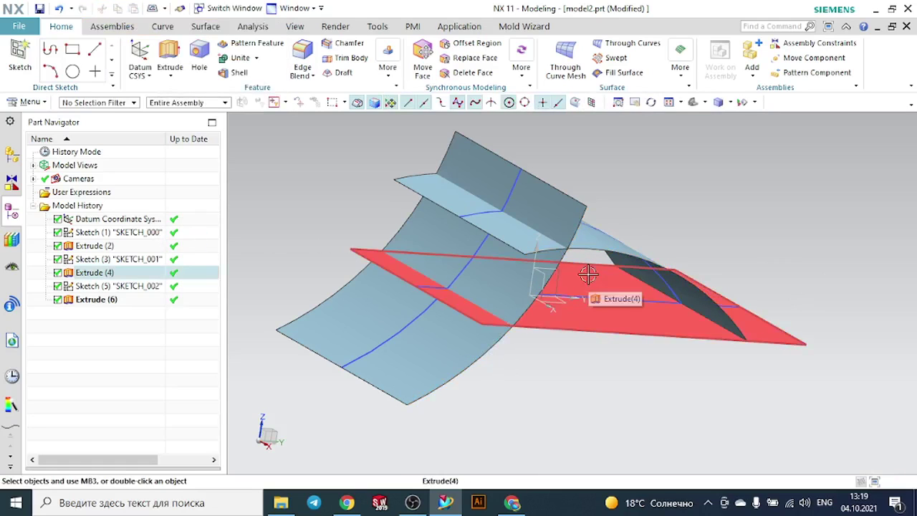
# Try to set up Trim Sheet with the arched top surface as the boundary, and reset the selections.
pyautogui.moveTo(706, 241)
pyautogui.mouseDown(button='middle')
pyautogui.moveTo(694, 227)
pyautogui.moveTo(680, 253)
pyautogui.moveTo(702, 237)
pyautogui.mouseUp(button='middle')
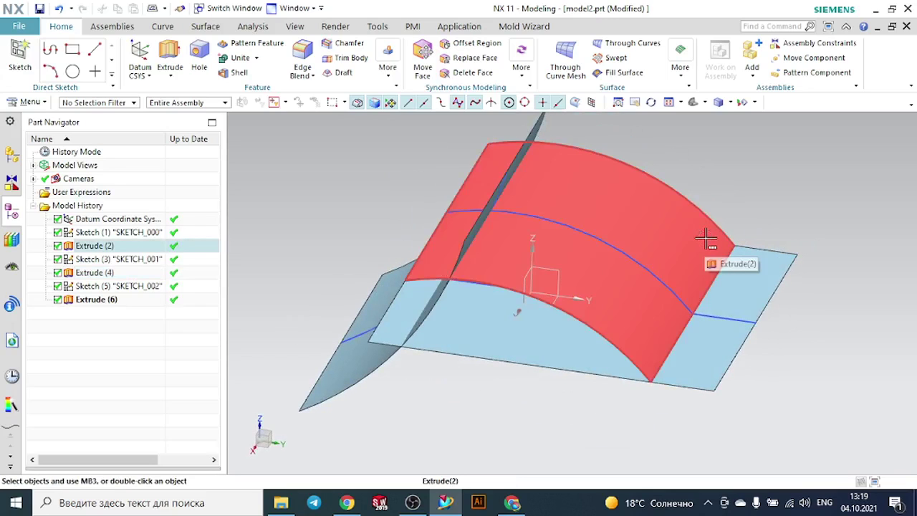
pyautogui.moveTo(582, 380); pyautogui.dragTo(566, 398, button='middle')
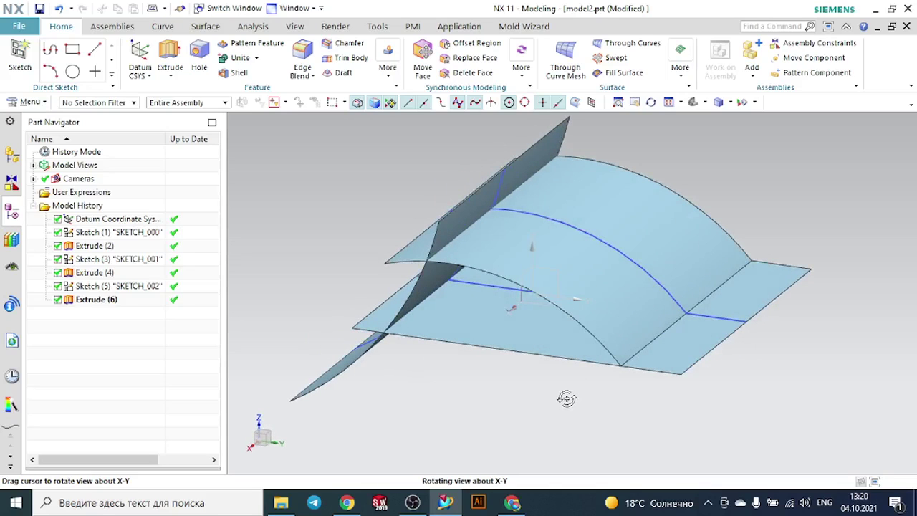
pyautogui.moveTo(566, 398); pyautogui.dragTo(586, 320, button='middle')
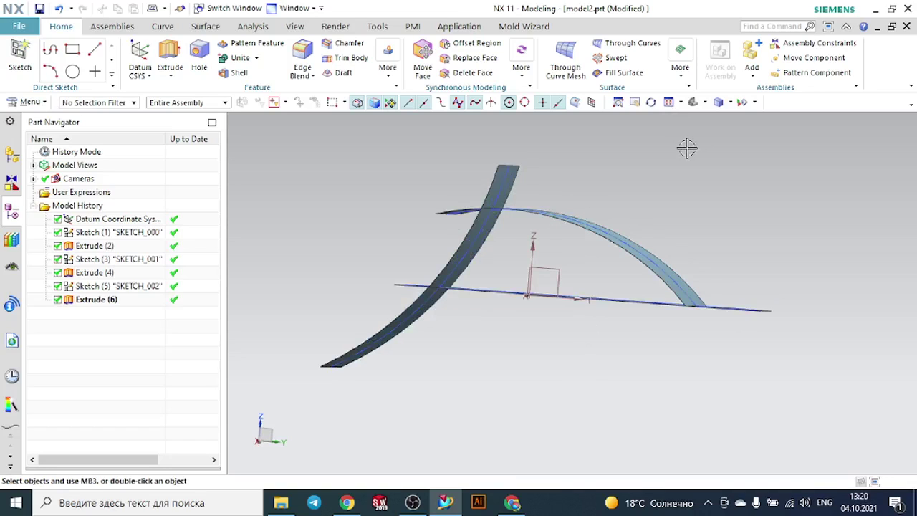
pyautogui.moveTo(661, 155); pyautogui.dragTo(681, 169, button='middle')
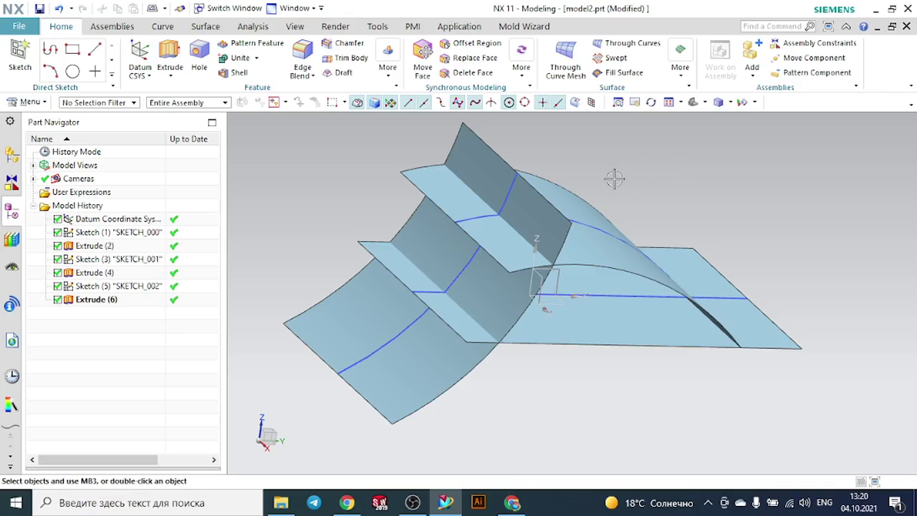
pyautogui.click(206, 26)
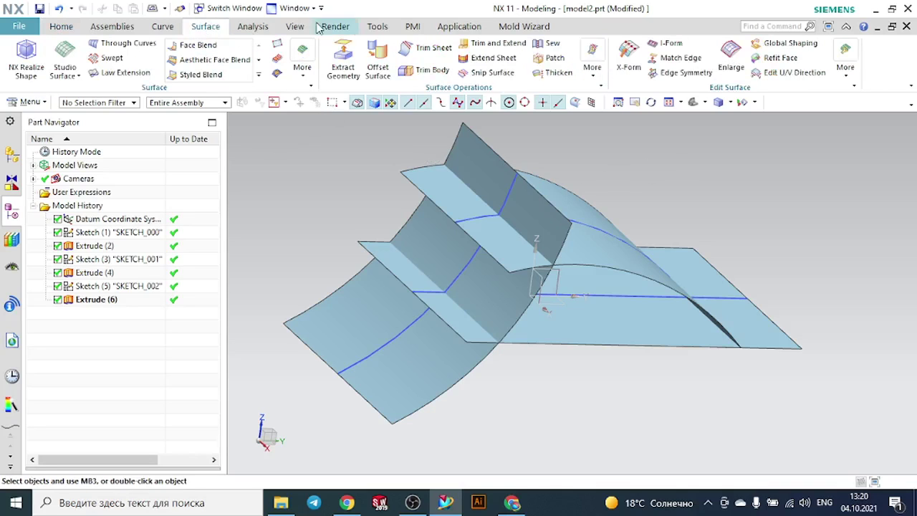
pyautogui.click(431, 50)
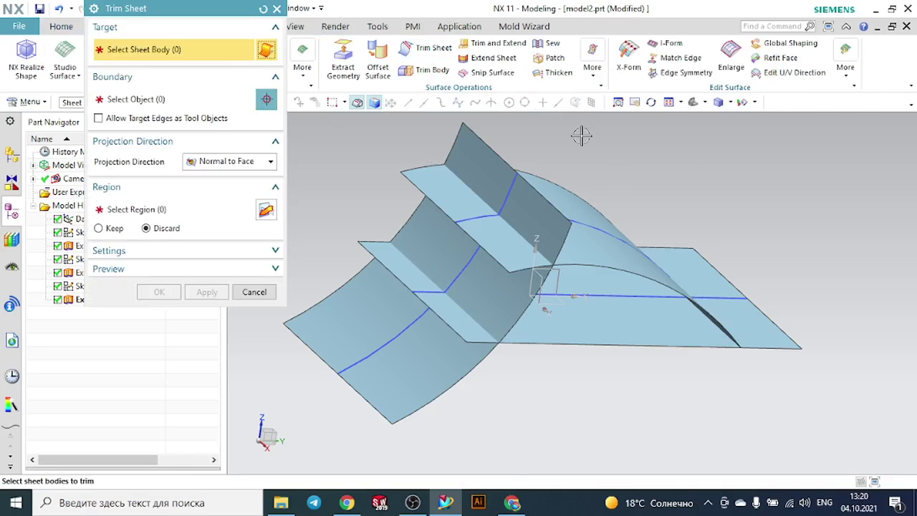
pyautogui.moveTo(613, 144); pyautogui.dragTo(774, 243, button='middle')
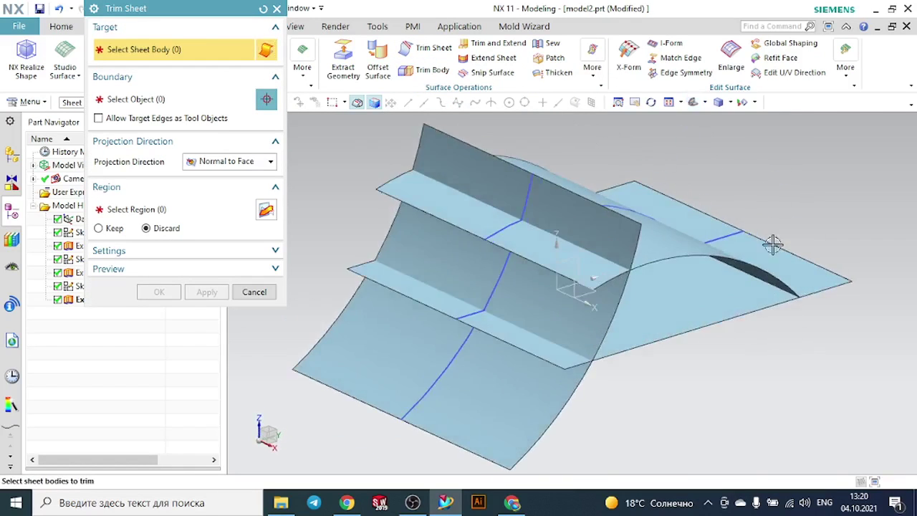
pyautogui.click(777, 279)
pyautogui.moveTo(780, 365); pyautogui.dragTo(720, 214, button='middle')
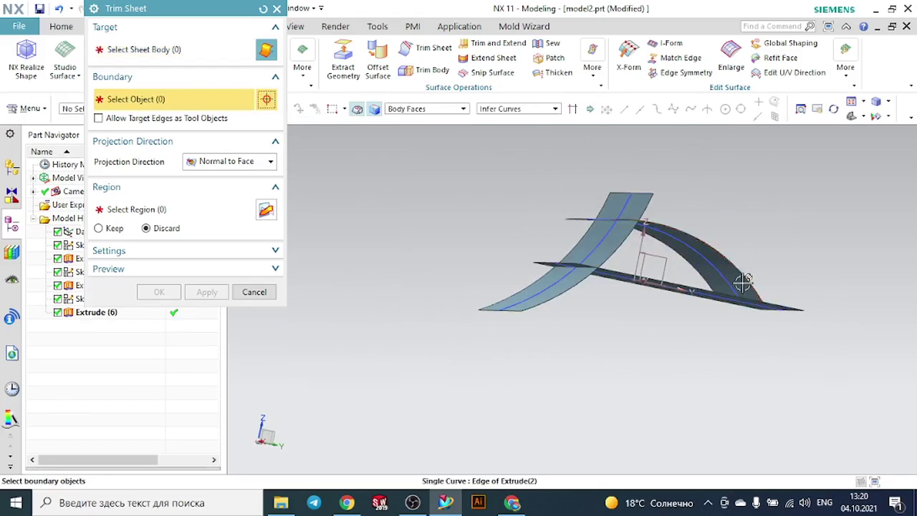
pyautogui.moveTo(630, 323)
pyautogui.mouseDown(button='middle')
pyautogui.moveTo(610, 350)
pyautogui.moveTo(628, 334)
pyautogui.moveTo(623, 340)
pyautogui.mouseUp(button='middle')
pyautogui.click(675, 221)
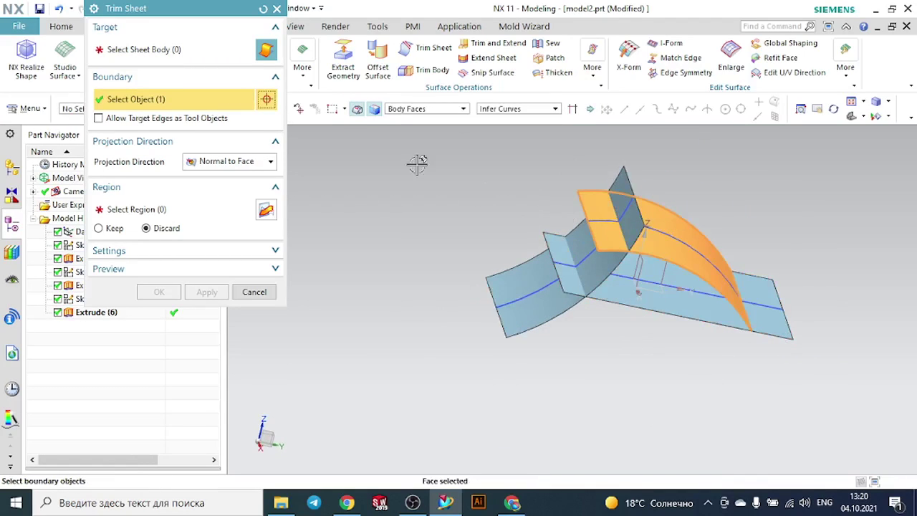
pyautogui.click(176, 52)
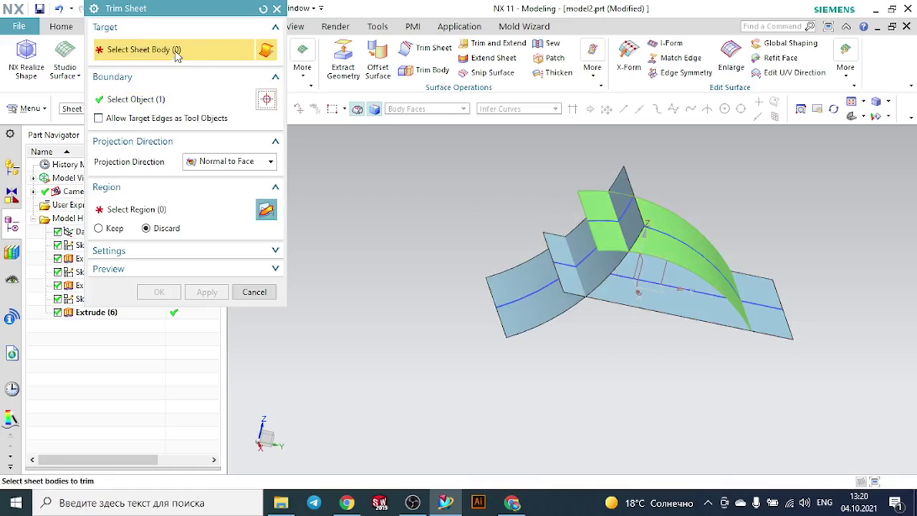
pyautogui.click(263, 9)
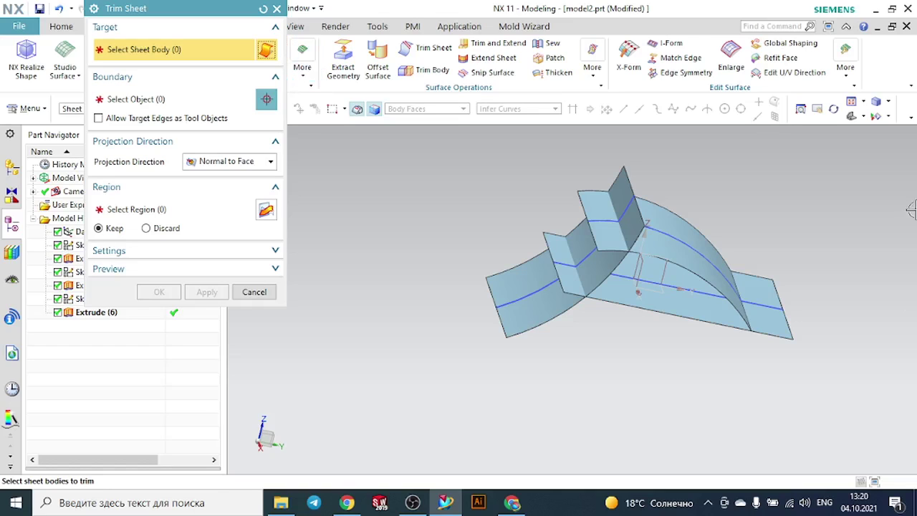
# Try to trim the arched top surface with the flat base surface as boundary, using the Keep and Discard region options.
pyautogui.click(666, 209)
pyautogui.click(164, 101)
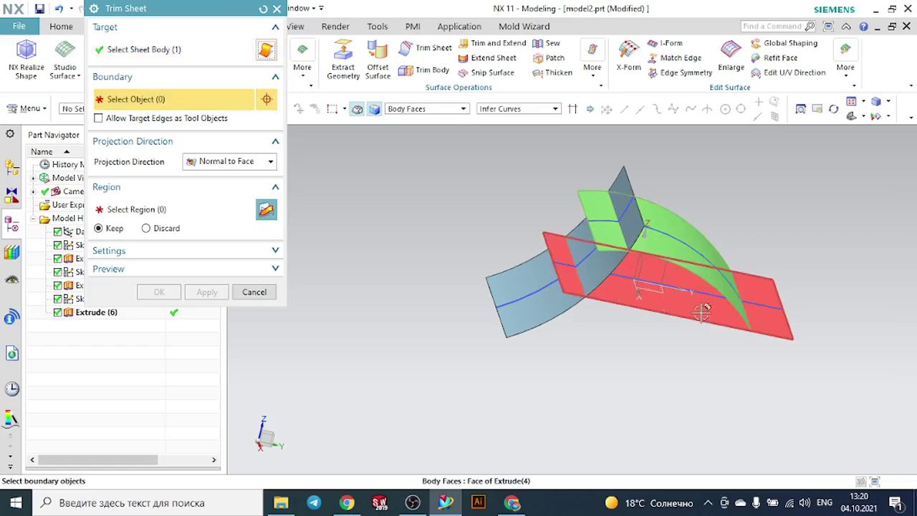
pyautogui.click(769, 293)
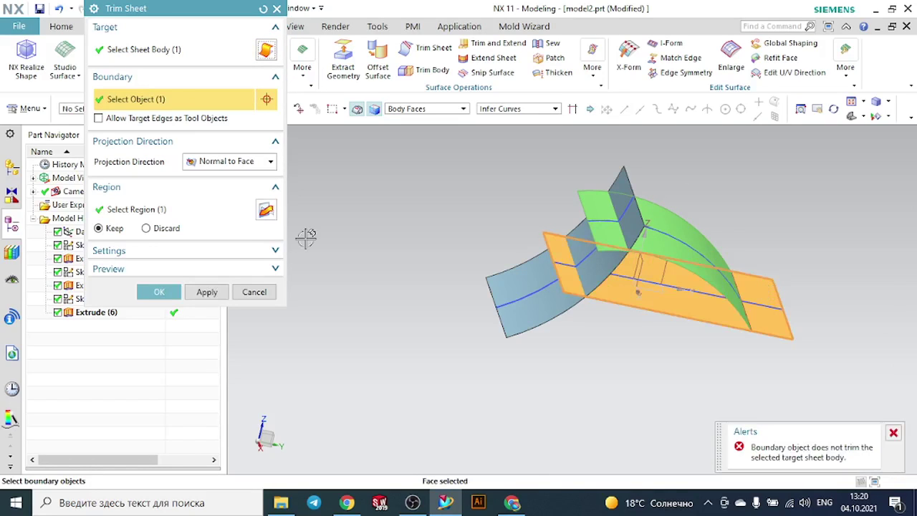
pyautogui.click(160, 291)
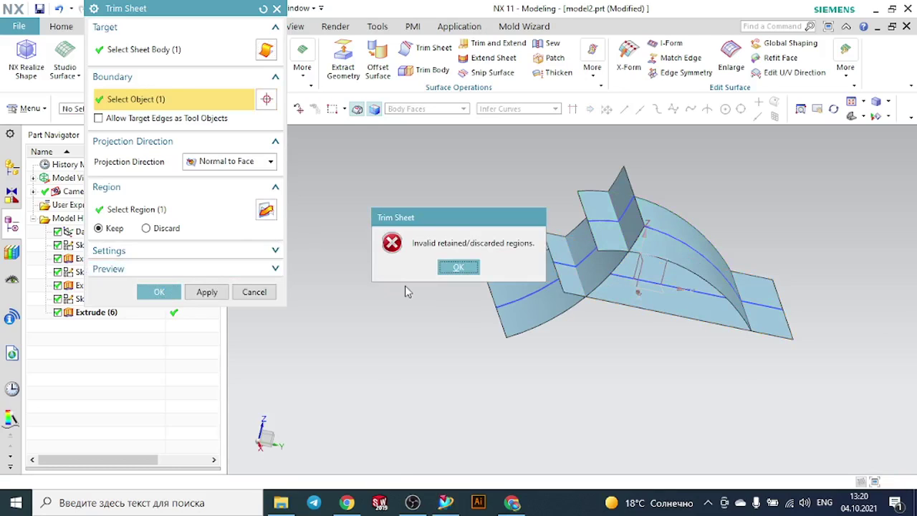
pyautogui.click(459, 266)
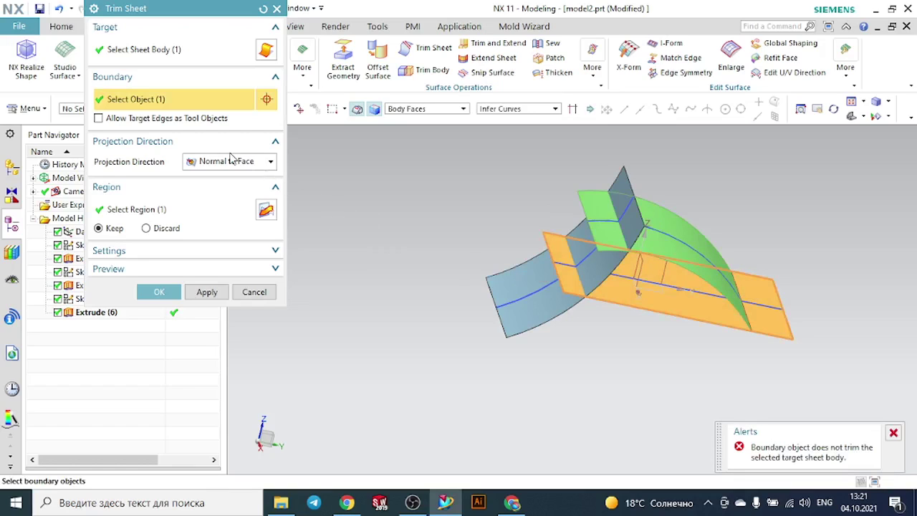
pyautogui.click(160, 231)
pyautogui.click(167, 294)
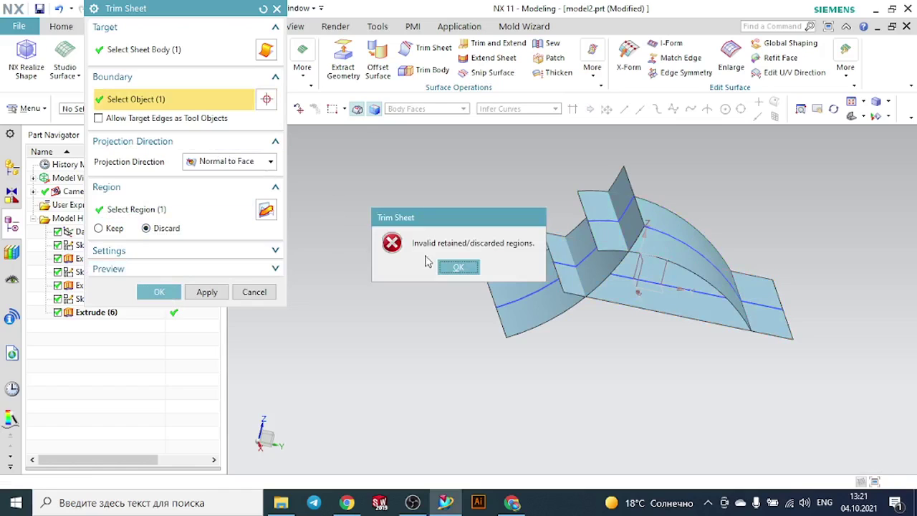
pyautogui.click(461, 269)
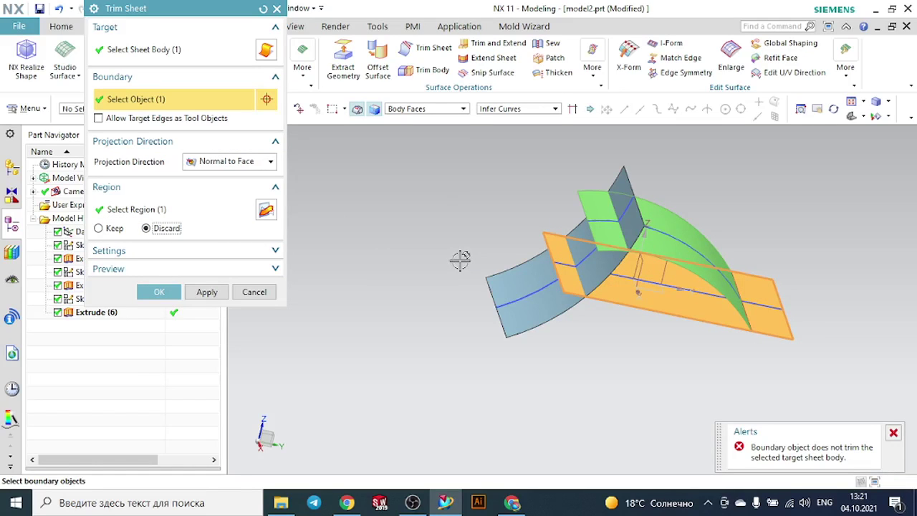
pyautogui.click(276, 9)
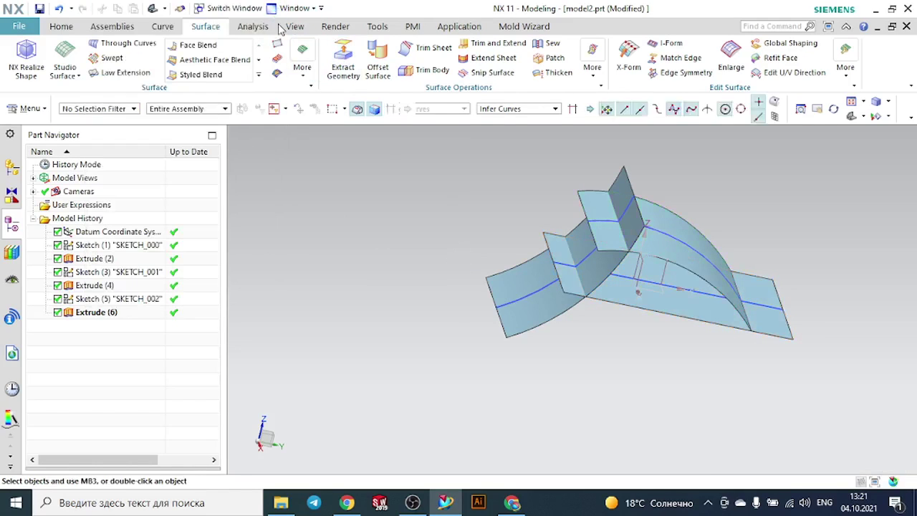
# Switch to model1.prtцук.prt and examine its first sketches, extrudes and the target, boundary and region settings of Trim Sheet (6).
pyautogui.click(200, 8)
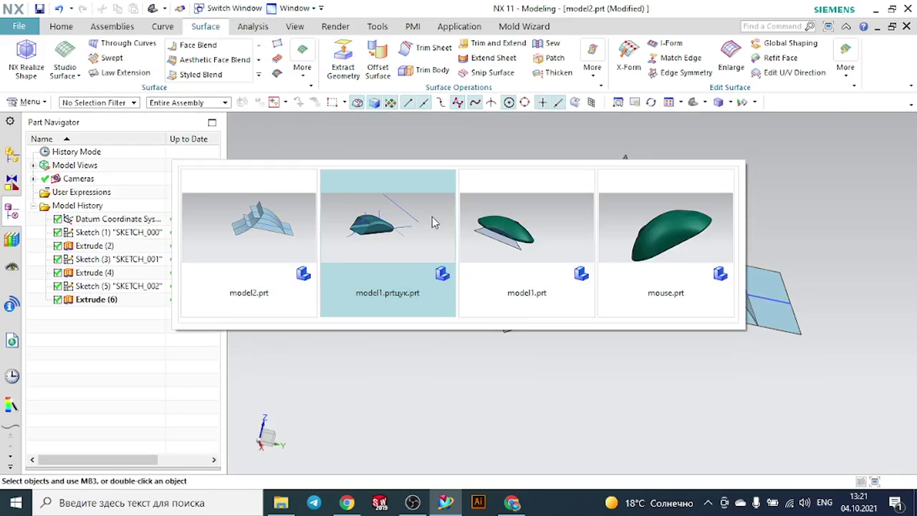
pyautogui.click(405, 223)
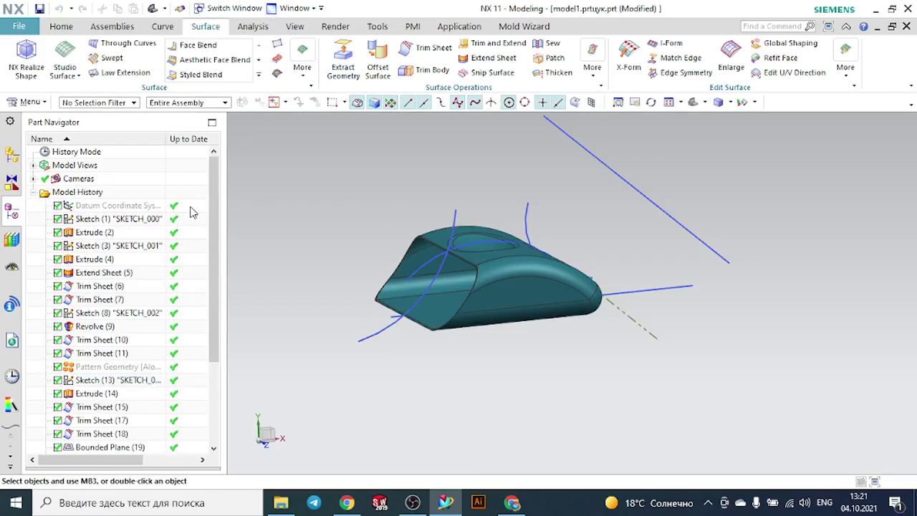
pyautogui.click(142, 220)
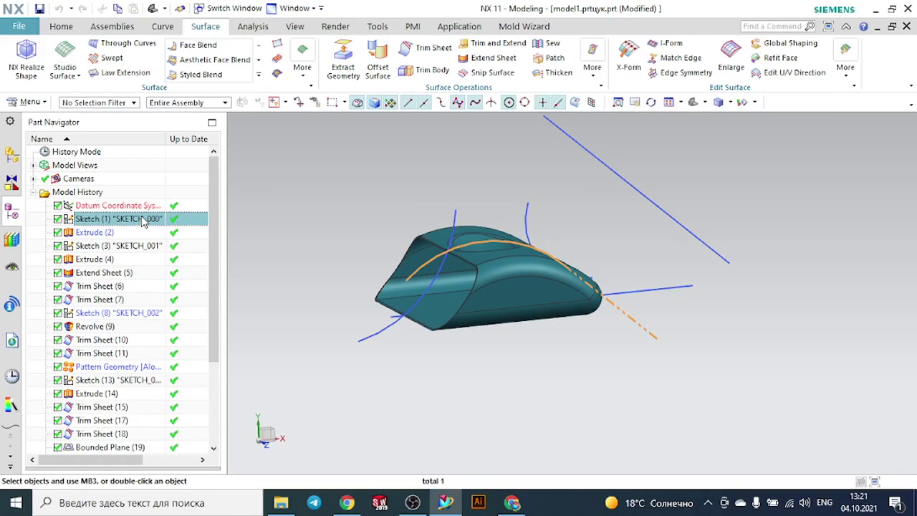
pyautogui.click(101, 232)
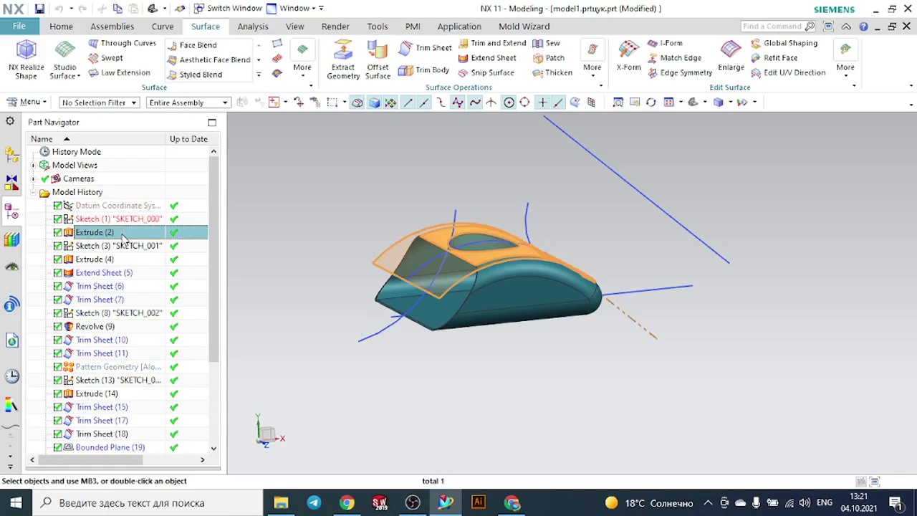
pyautogui.click(123, 245)
pyautogui.click(112, 260)
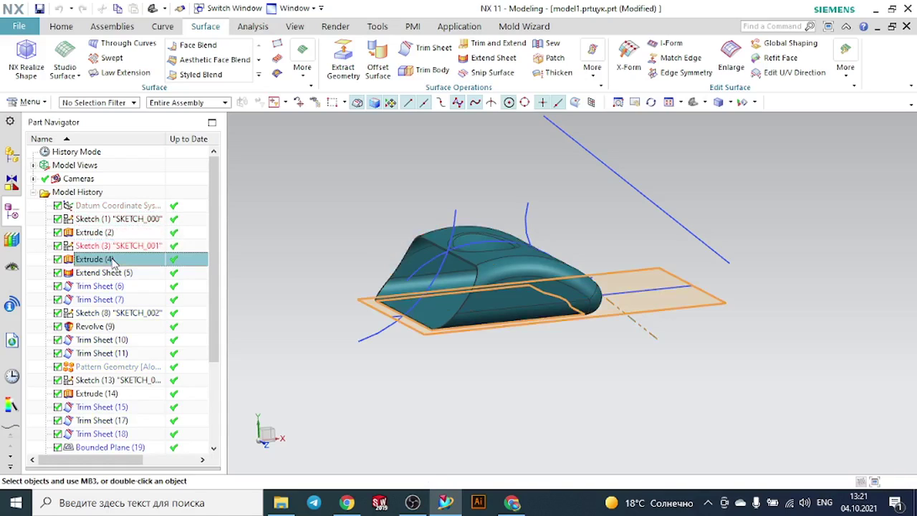
pyautogui.click(107, 287)
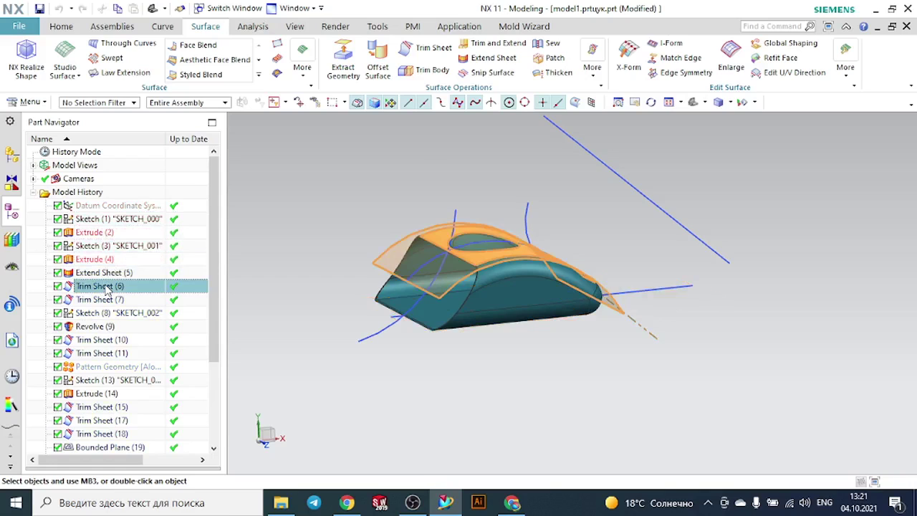
pyautogui.doubleClick(104, 285)
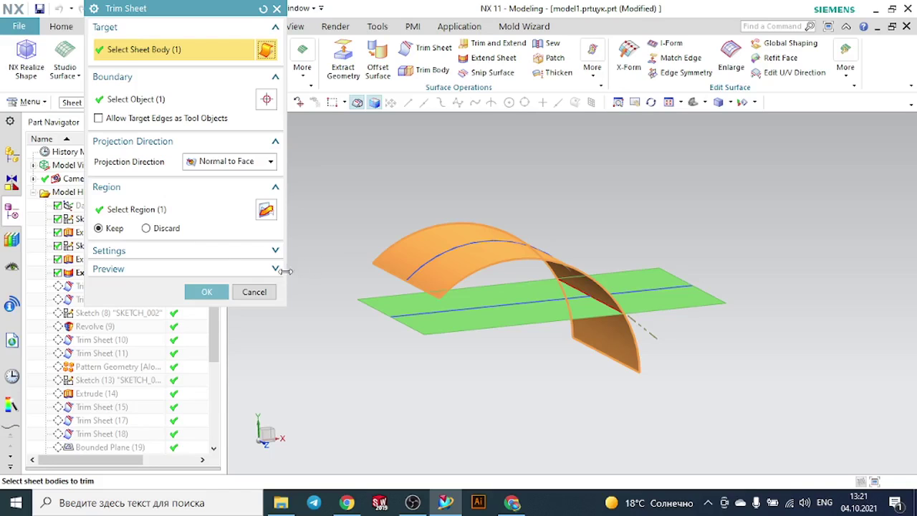
pyautogui.click(272, 290)
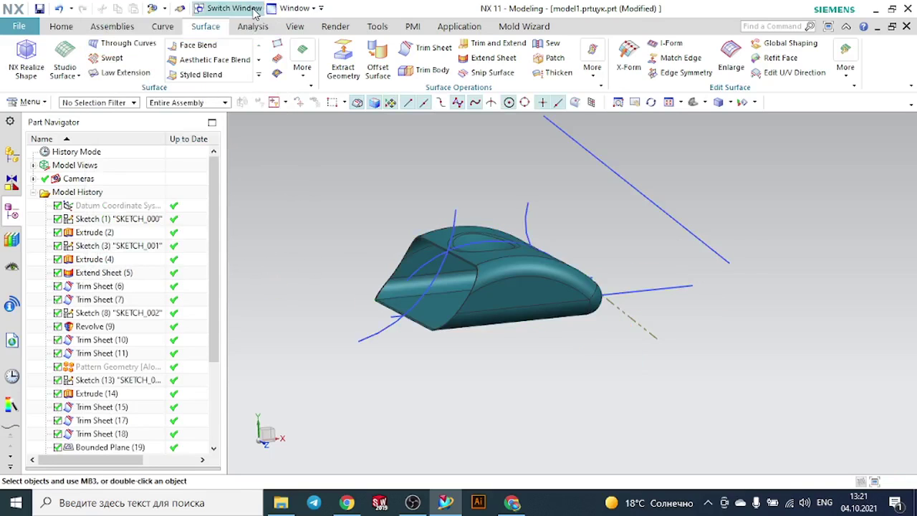
# Return to model2.prt and hide the steep arc surface that crosses the top and base surfaces.
pyautogui.click(229, 7)
pyautogui.click(397, 237)
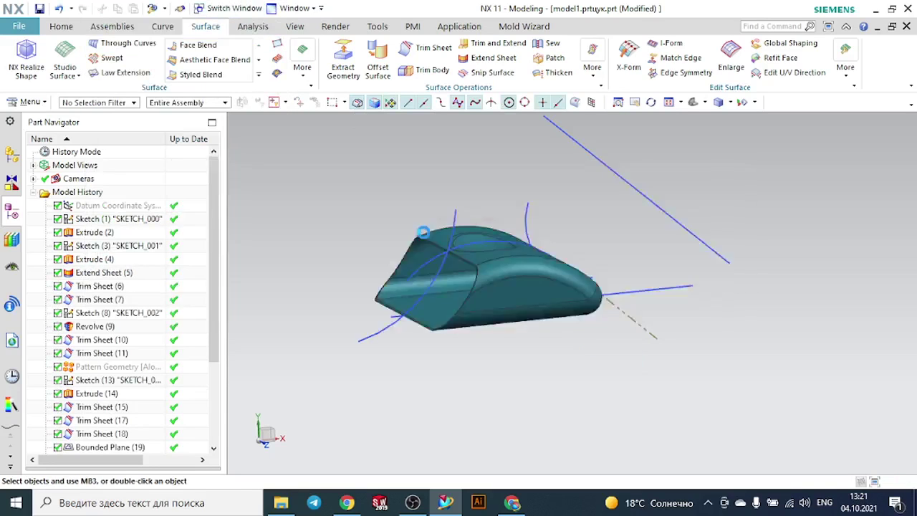
pyautogui.click(518, 260)
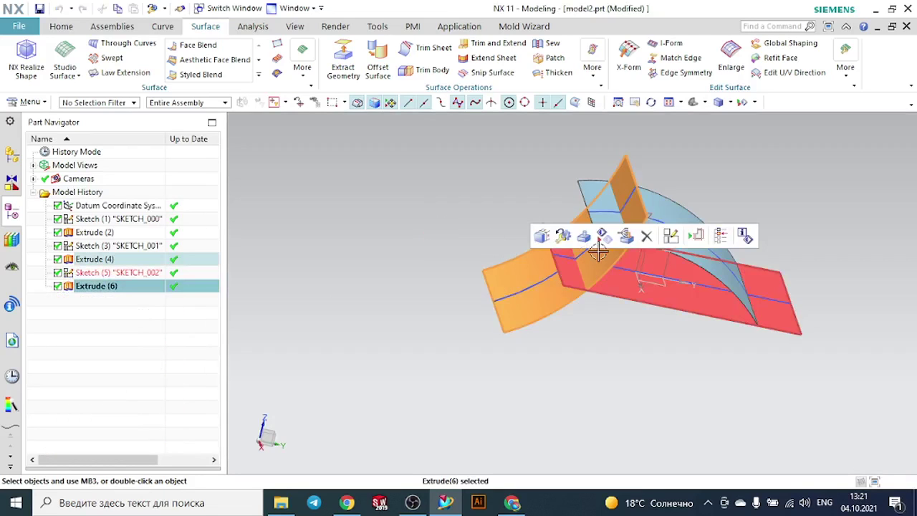
pyautogui.click(604, 235)
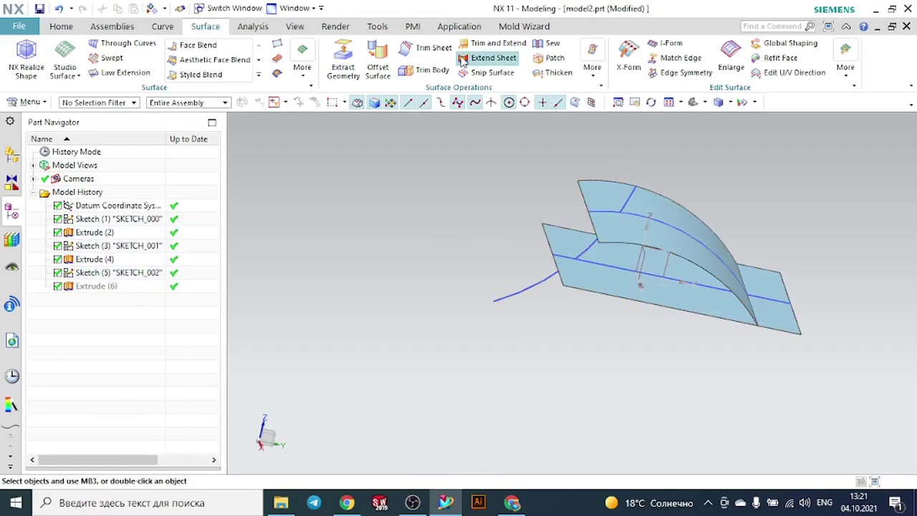
# Try to trim the arched top surface against the flat base surface with the Keep region option, and cancel Trim Sheet.
pyautogui.click(430, 48)
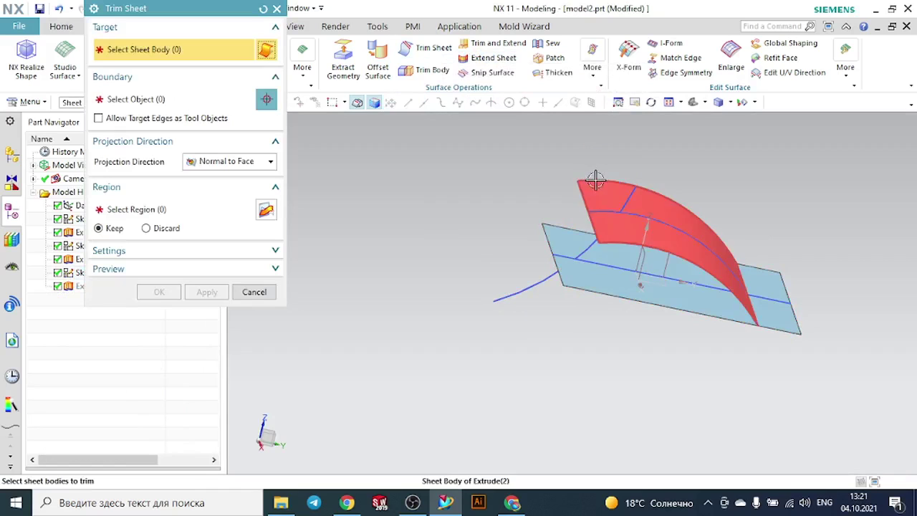
pyautogui.click(599, 187)
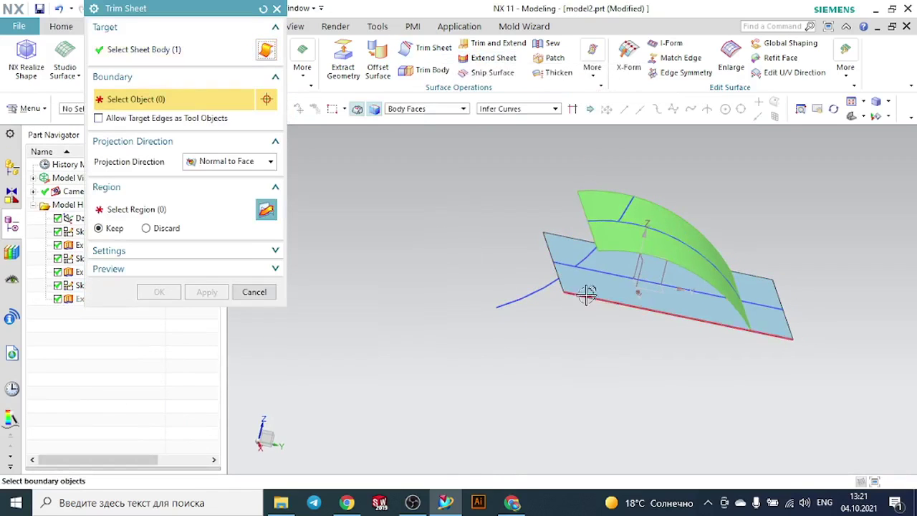
pyautogui.click(561, 255)
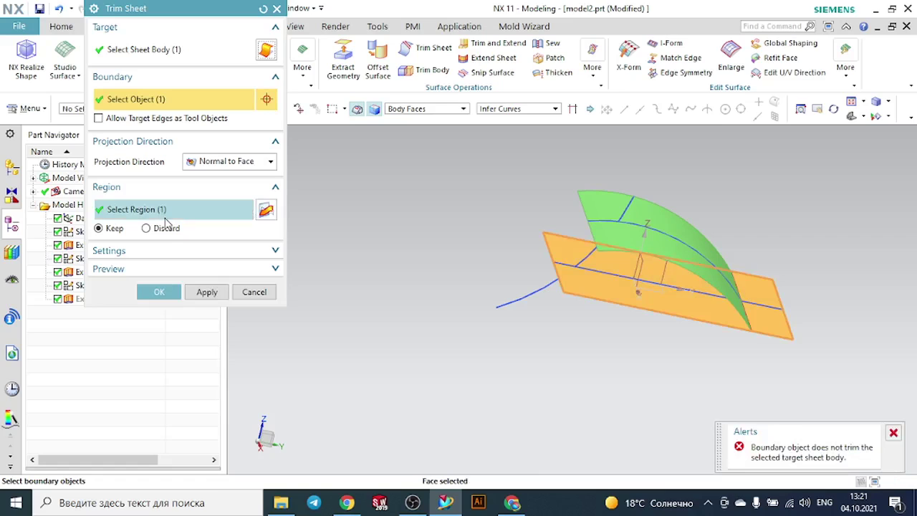
pyautogui.click(172, 292)
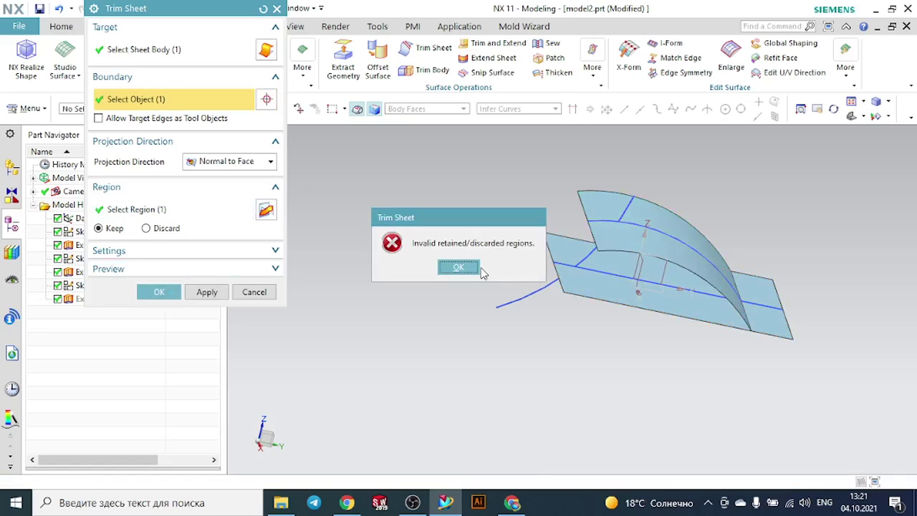
pyautogui.click(462, 267)
pyautogui.click(277, 8)
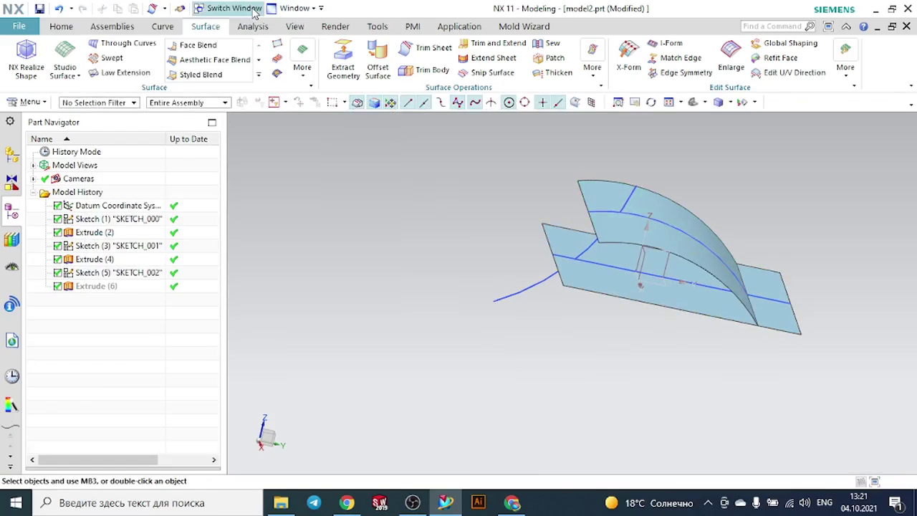
# Switch to model1.prtцук.prt and examine how the boundary plane crosses the arched target surface in Trim Sheet (6).
pyautogui.click(254, 13)
pyautogui.click(407, 213)
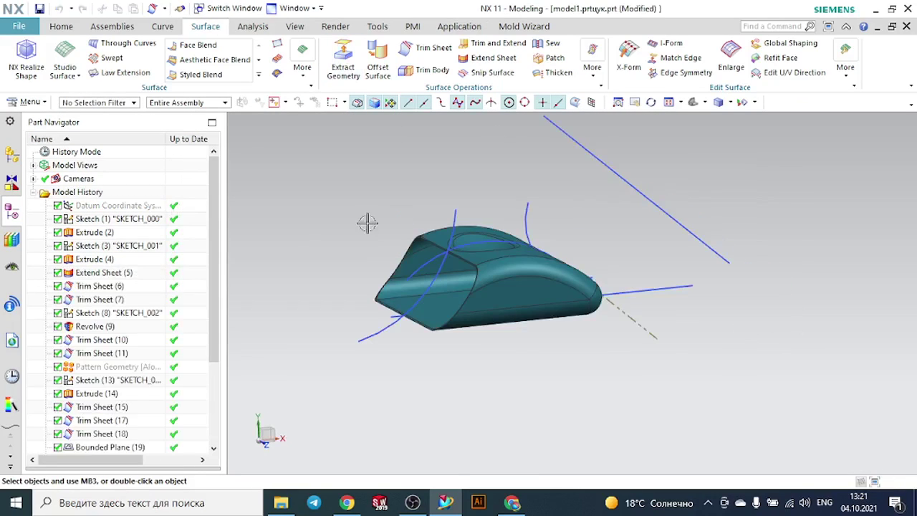
pyautogui.doubleClick(99, 284)
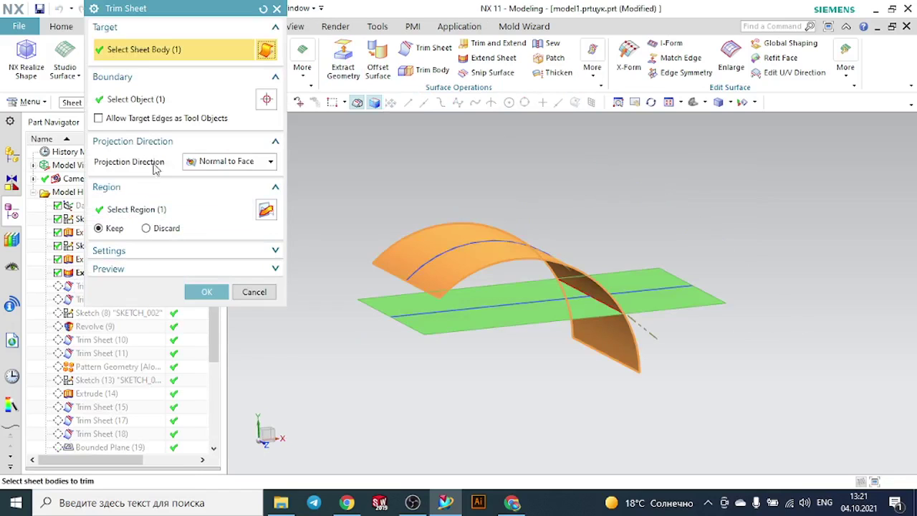
pyautogui.click(129, 100)
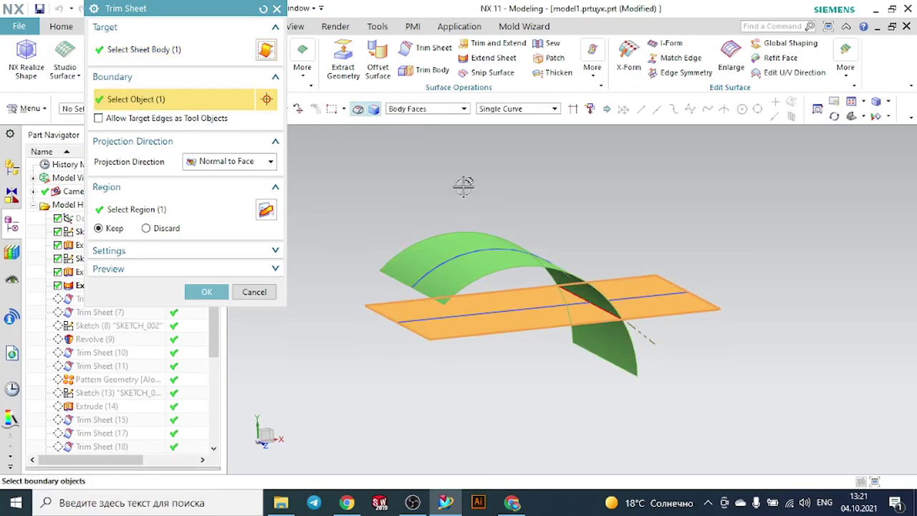
pyautogui.moveTo(465, 188); pyautogui.dragTo(459, 207, button='middle')
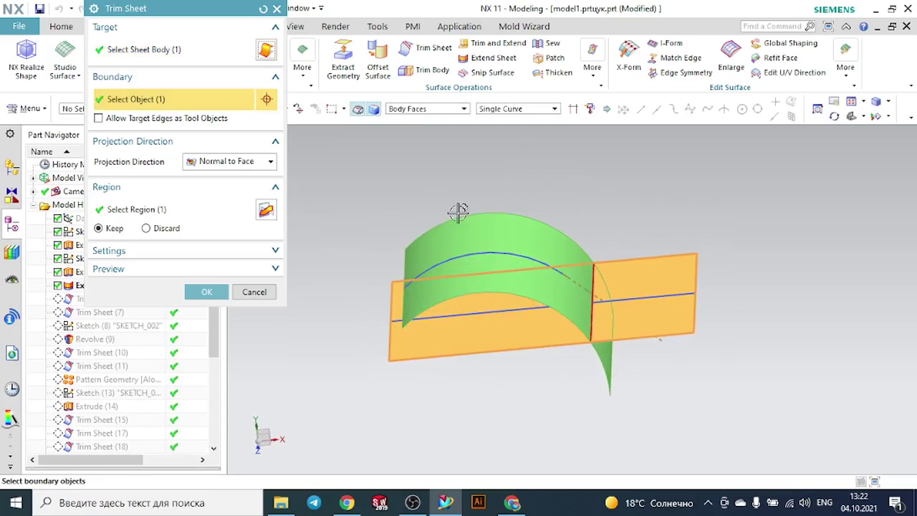
pyautogui.click(254, 292)
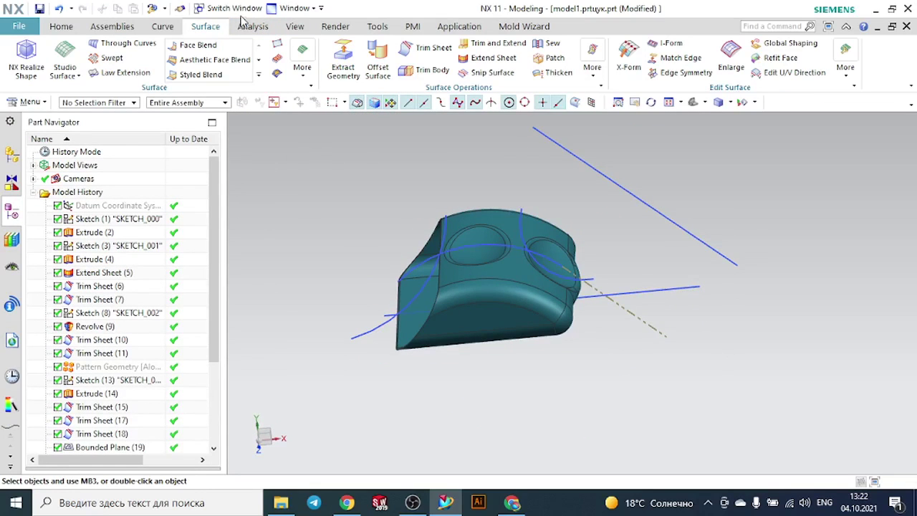
# Compare the arched and base surfaces in model2.prt with the finished mouse in model1.prtцук.prt, ending in model2.prt.
pyautogui.click(240, 8)
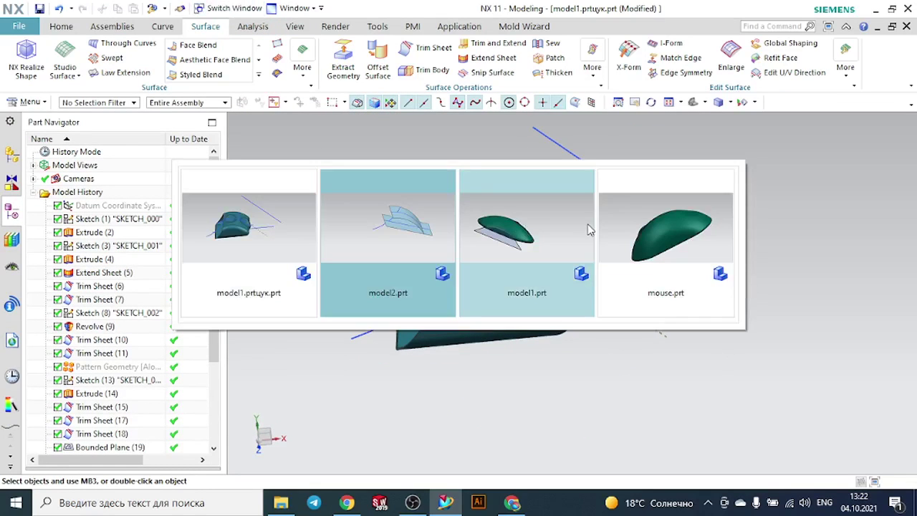
pyautogui.click(423, 218)
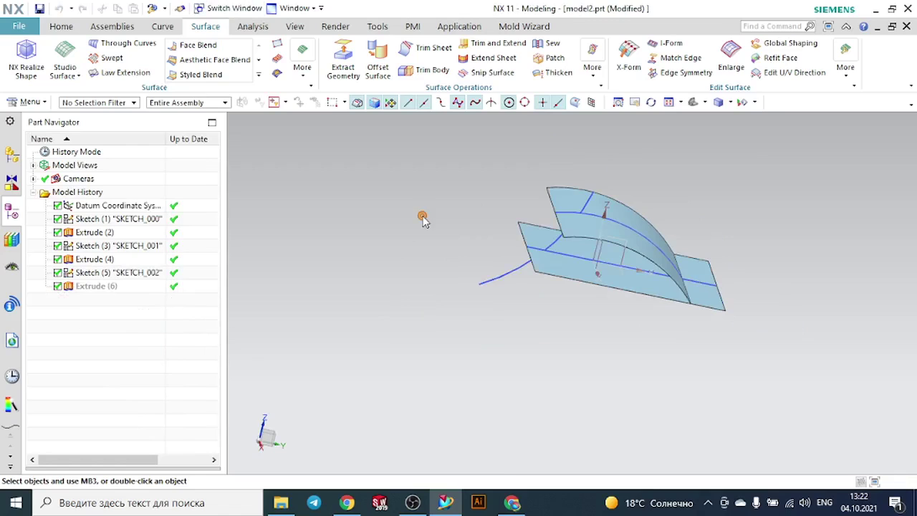
pyautogui.moveTo(423, 219); pyautogui.dragTo(432, 215, button='middle')
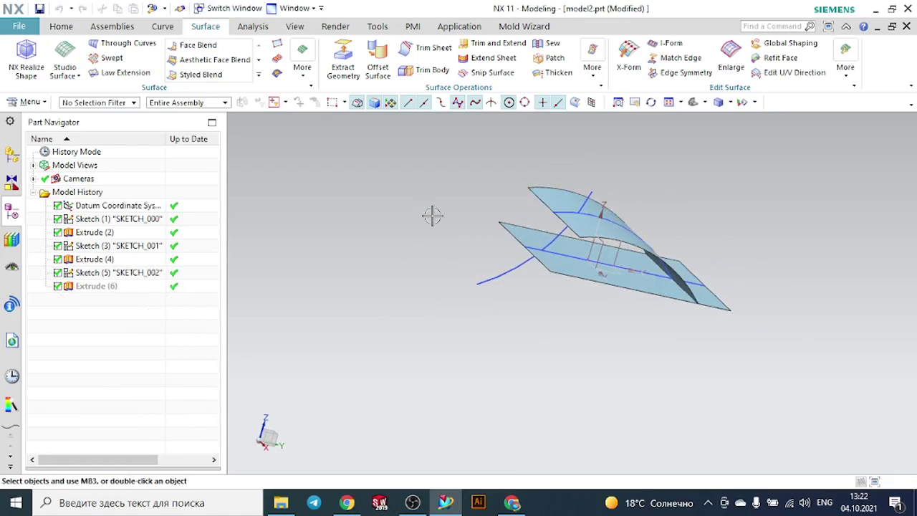
pyautogui.click(235, 7)
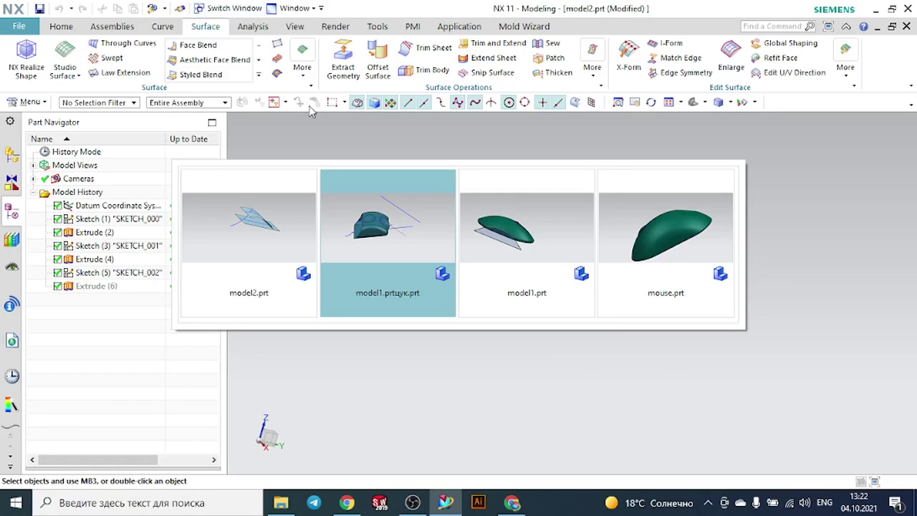
pyautogui.click(418, 244)
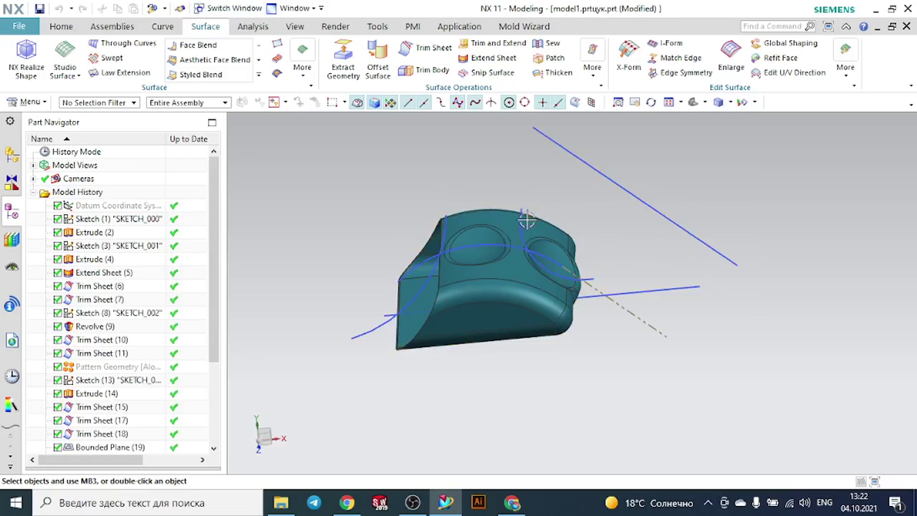
pyautogui.moveTo(408, 237); pyautogui.dragTo(406, 222, button='middle')
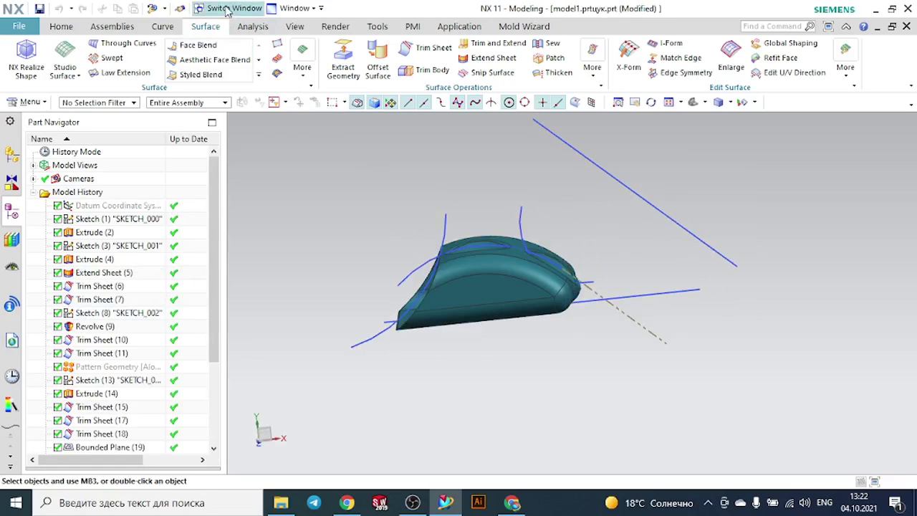
pyautogui.click(231, 8)
pyautogui.click(393, 231)
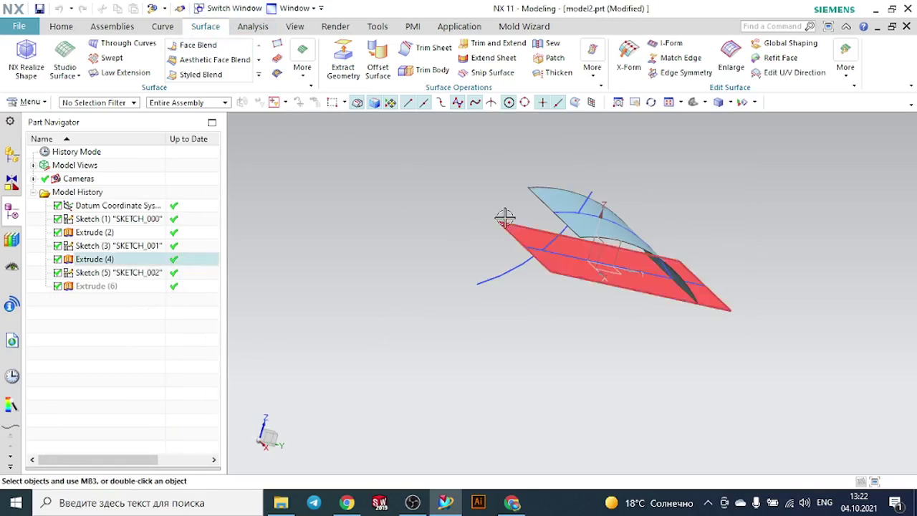
# Edit the top arc's sketch, stretch the arc's raised end outward to about 94.9 mm from the vertical axis, and finish the sketch.
pyautogui.doubleClick(550, 214)
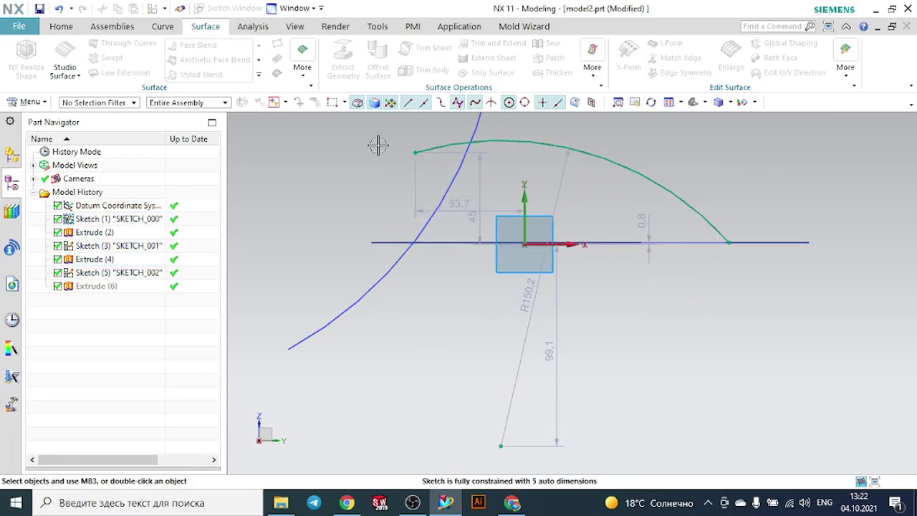
pyautogui.moveTo(411, 151); pyautogui.dragTo(332, 151)
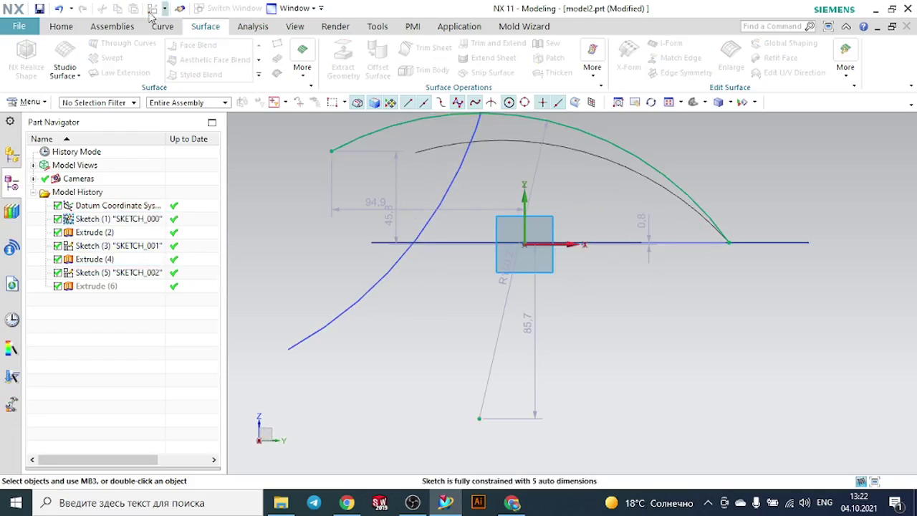
pyautogui.click(65, 26)
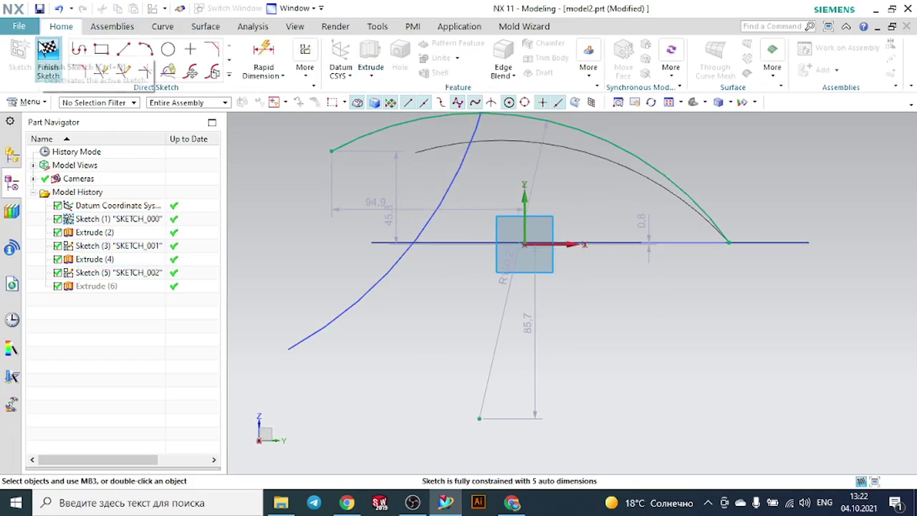
pyautogui.click(47, 53)
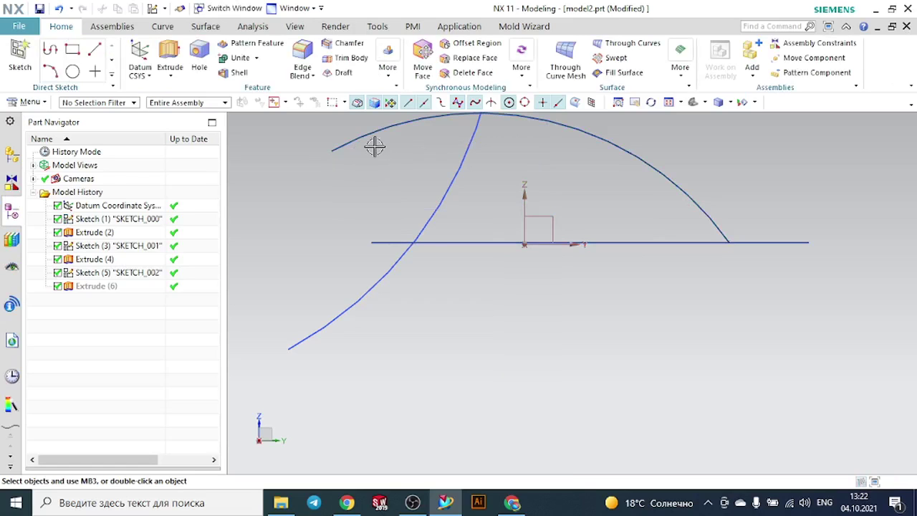
# Try to trim the lengthened arched surface with the flat base surface as boundary, using the Discard region option.
pyautogui.click(206, 27)
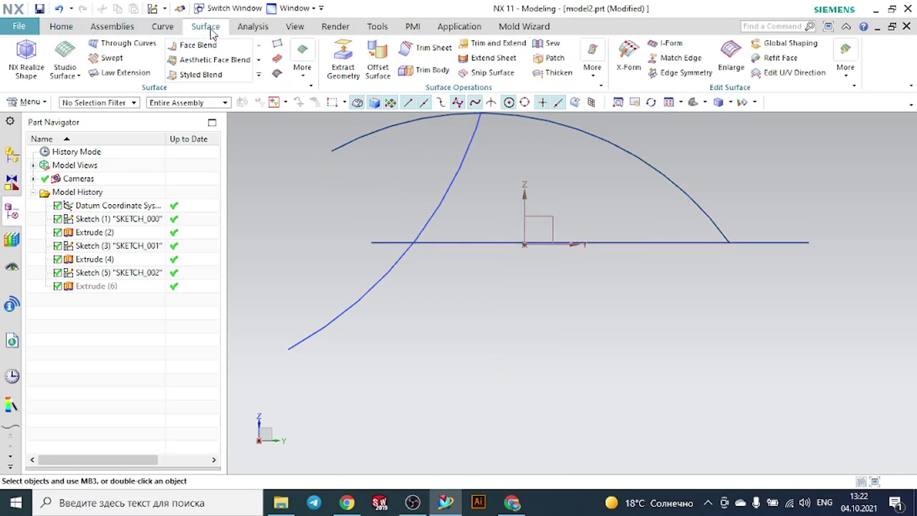
pyautogui.moveTo(389, 164); pyautogui.dragTo(415, 179, button='middle')
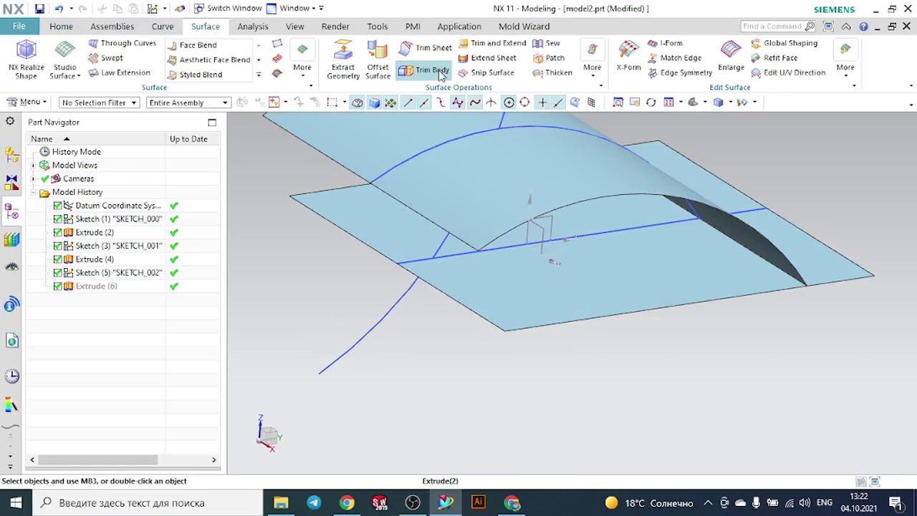
pyautogui.click(429, 48)
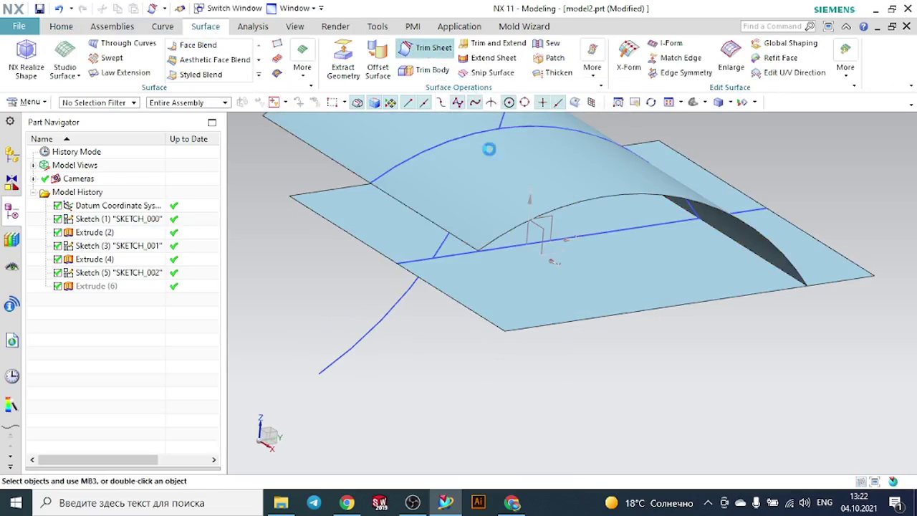
pyautogui.click(510, 167)
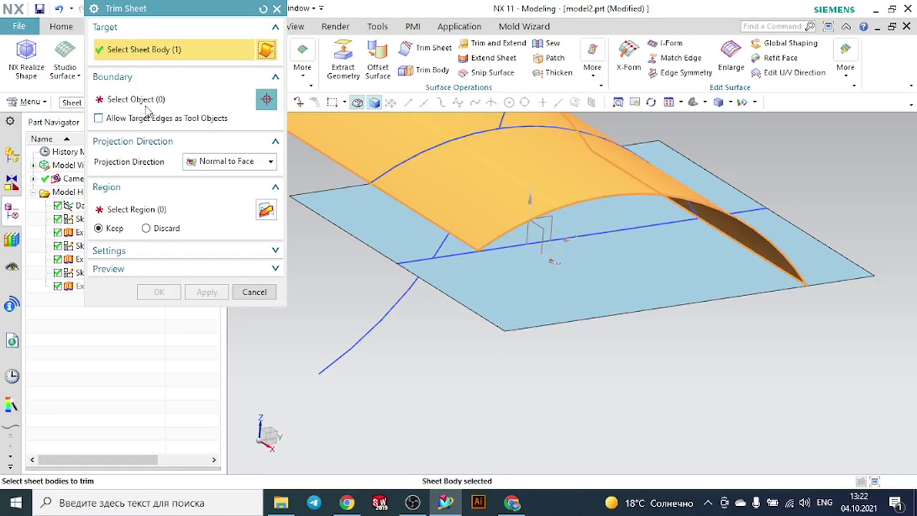
pyautogui.click(146, 104)
pyautogui.click(549, 263)
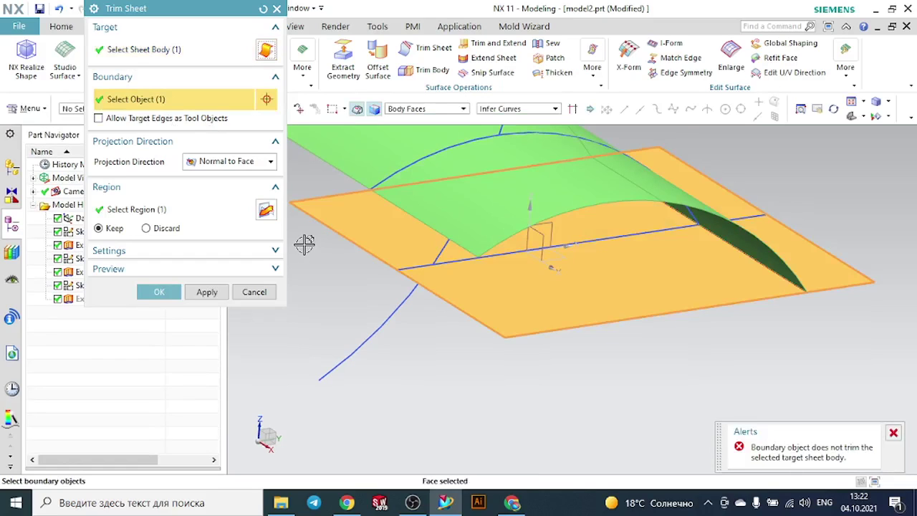
pyautogui.click(158, 230)
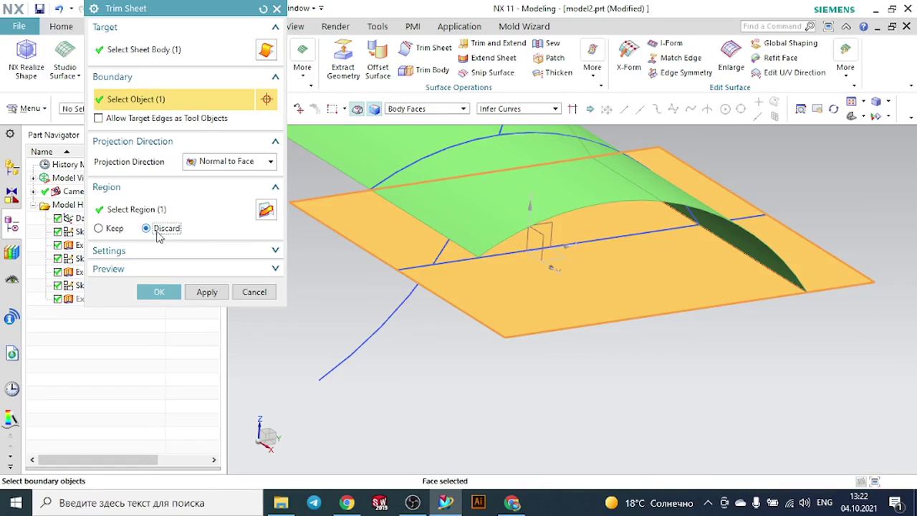
pyautogui.click(168, 290)
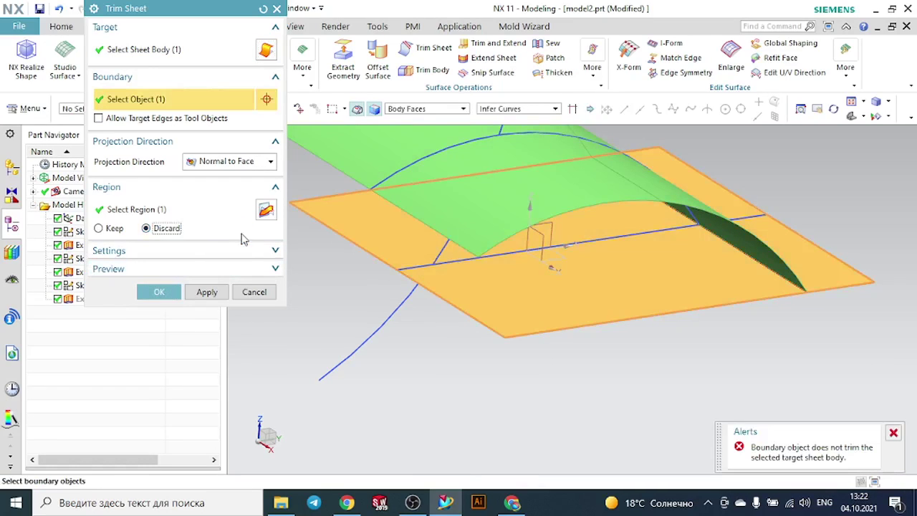
# Try the same trim with the Keep region option, and cancel Trim Sheet.
pyautogui.click(111, 228)
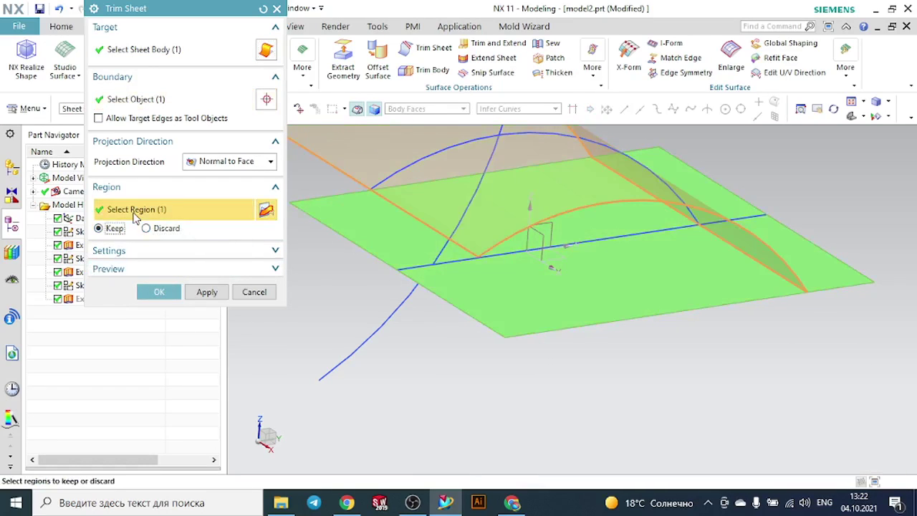
pyautogui.scroll(-3, 461, 260)
pyautogui.moveTo(464, 330); pyautogui.dragTo(446, 312, button='middle')
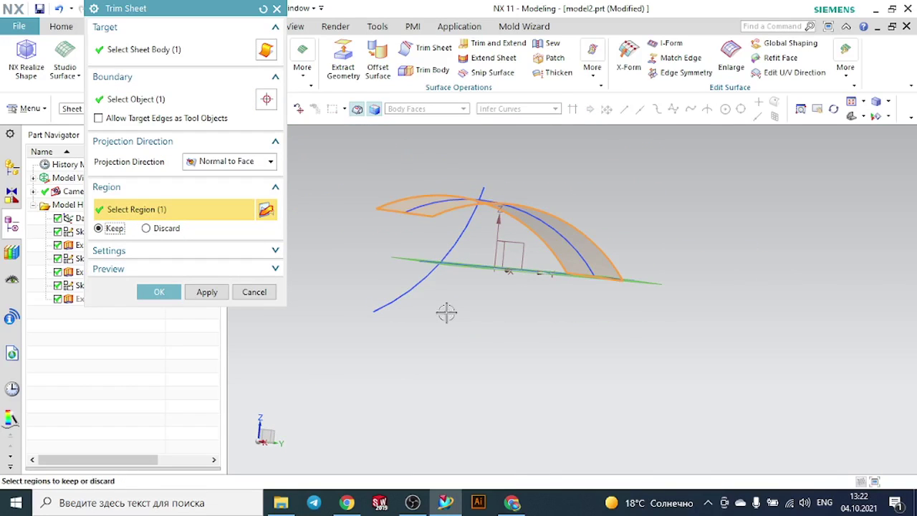
pyautogui.click(157, 294)
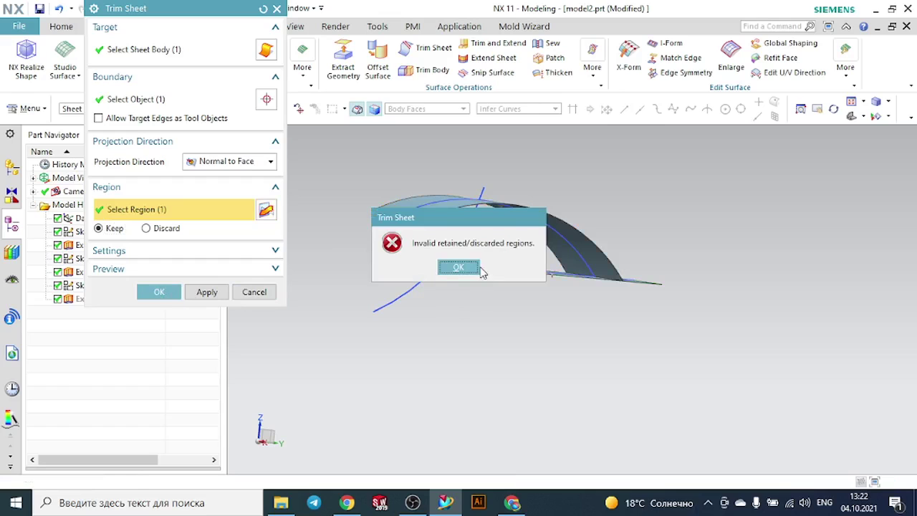
pyautogui.click(477, 268)
pyautogui.click(273, 291)
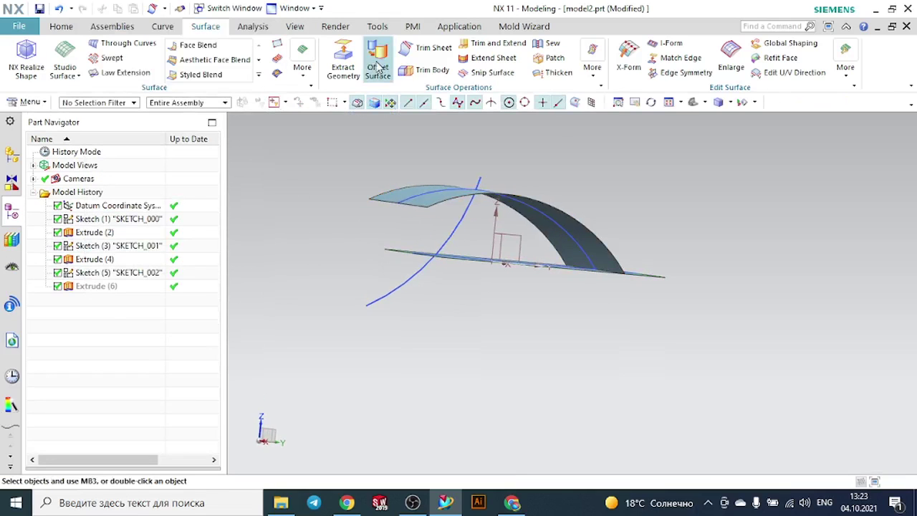
# Edit the top arc's sketch, pull the arc's lower end down to about 24.3 mm below the horizontal axis, and finish the sketch.
pyautogui.doubleClick(444, 190)
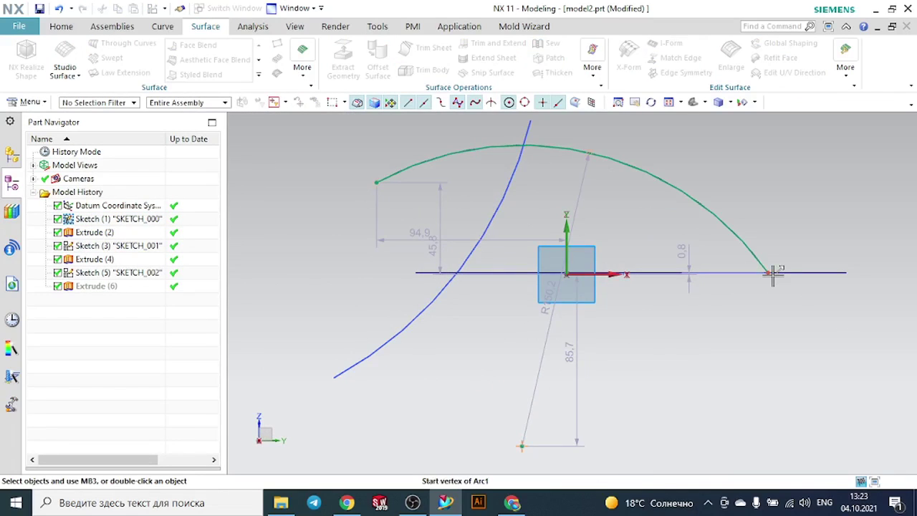
pyautogui.moveTo(773, 273); pyautogui.dragTo(792, 322)
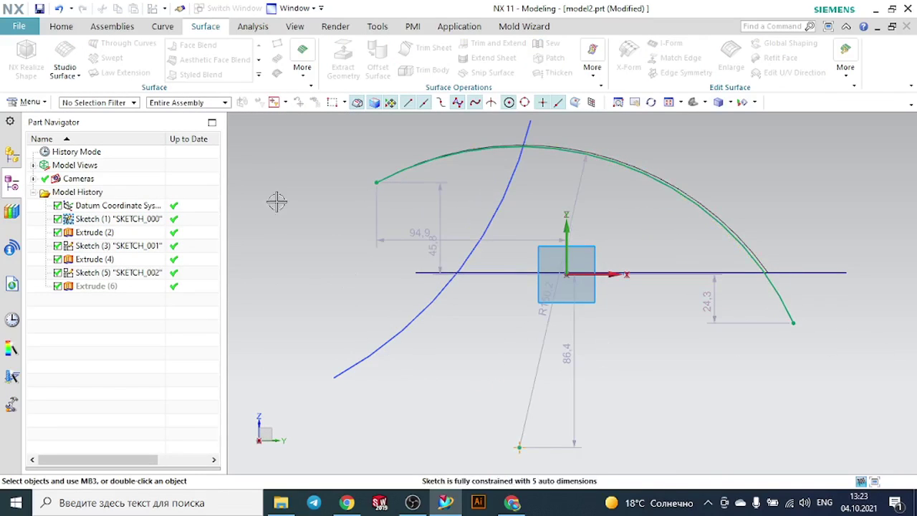
pyautogui.click(69, 27)
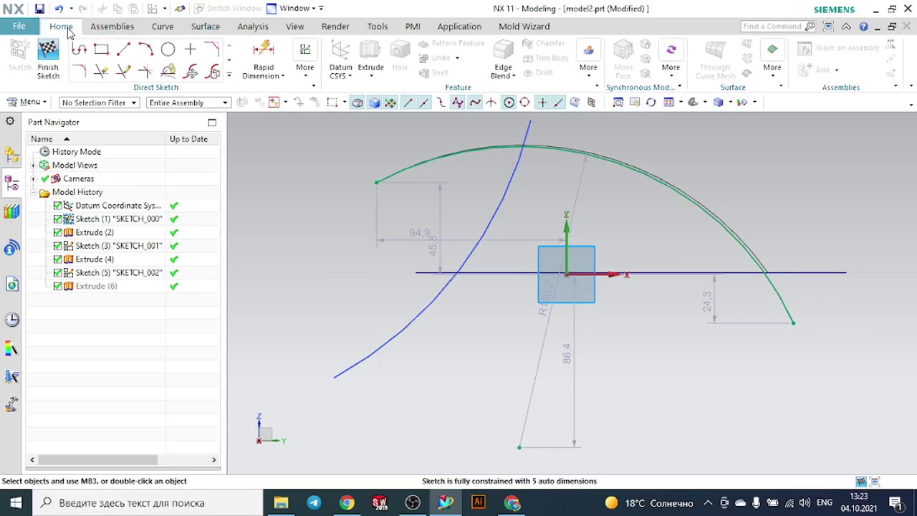
pyautogui.click(51, 50)
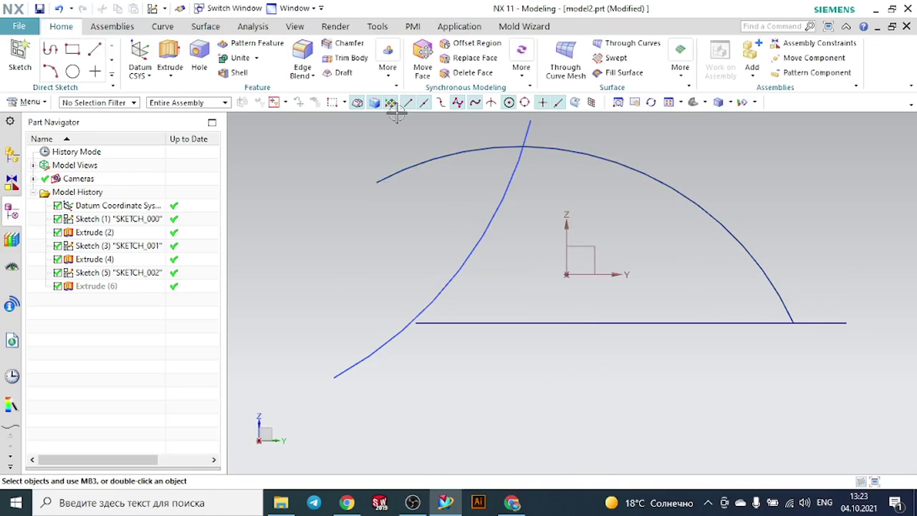
# Try to trim the extended arched surface with the flat base surface as boundary, using the Keep region option.
pyautogui.click(219, 28)
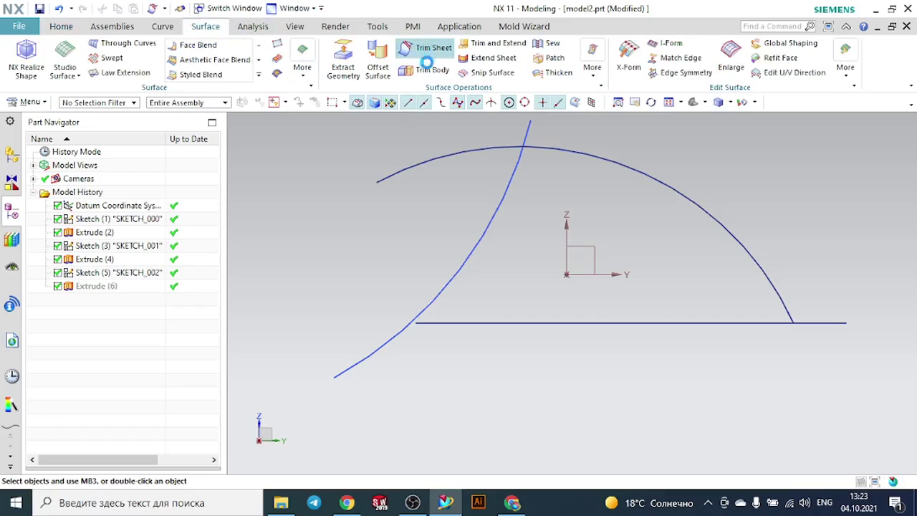
pyautogui.scroll(-2, 537, 204)
pyautogui.moveTo(661, 175); pyautogui.dragTo(610, 179, button='middle')
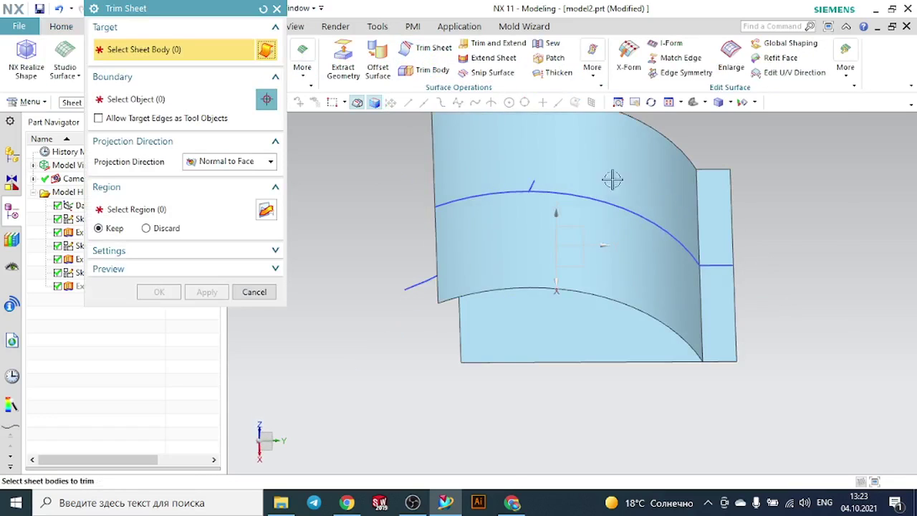
pyautogui.click(594, 168)
pyautogui.click(159, 101)
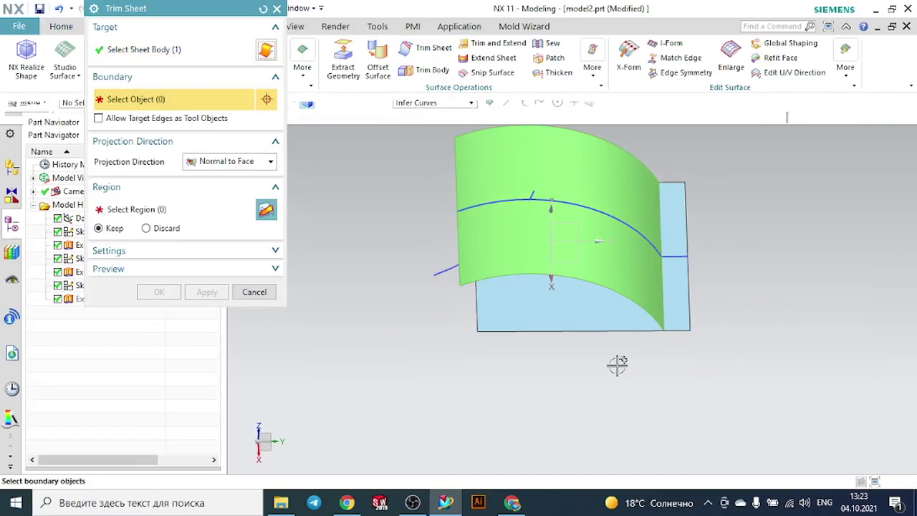
pyautogui.click(571, 318)
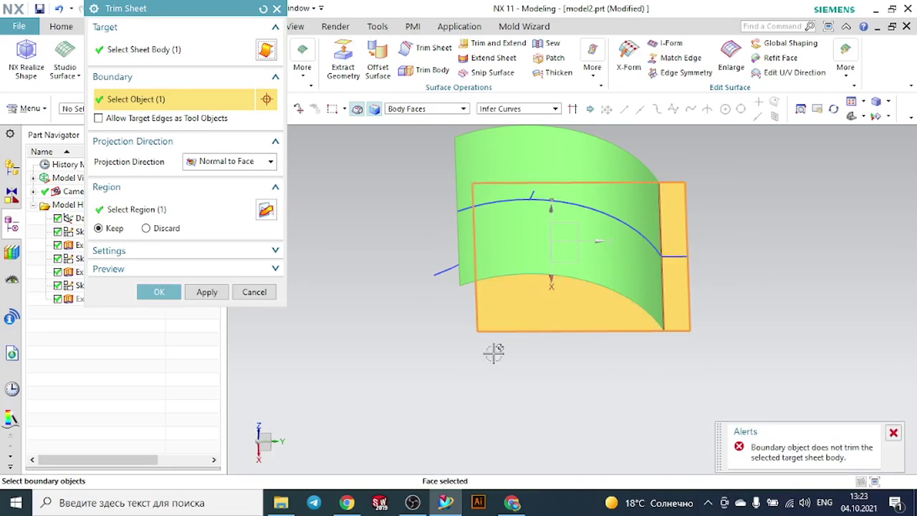
pyautogui.moveTo(491, 354); pyautogui.dragTo(491, 341, button='middle')
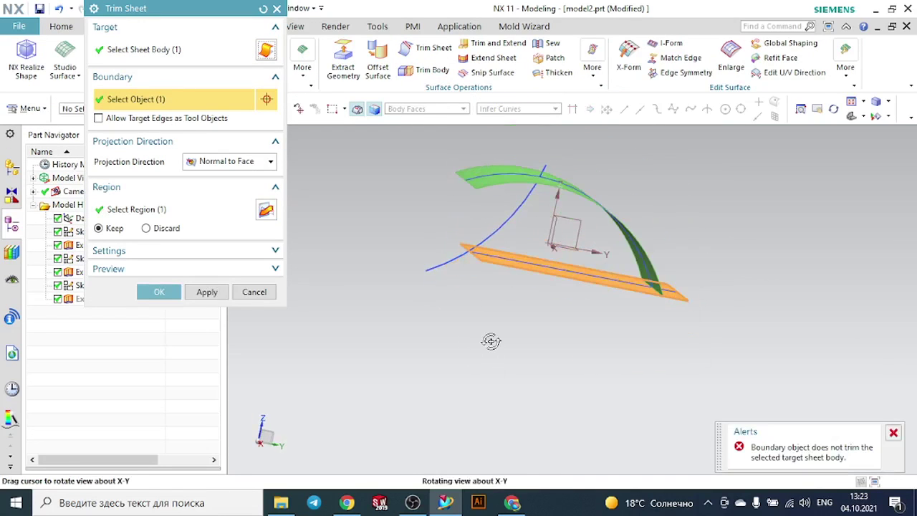
pyautogui.click(159, 292)
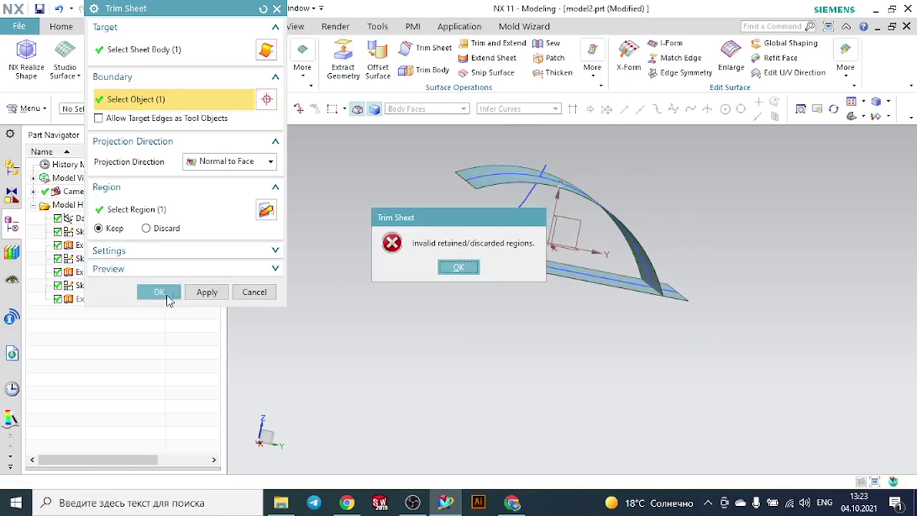
pyautogui.click(466, 271)
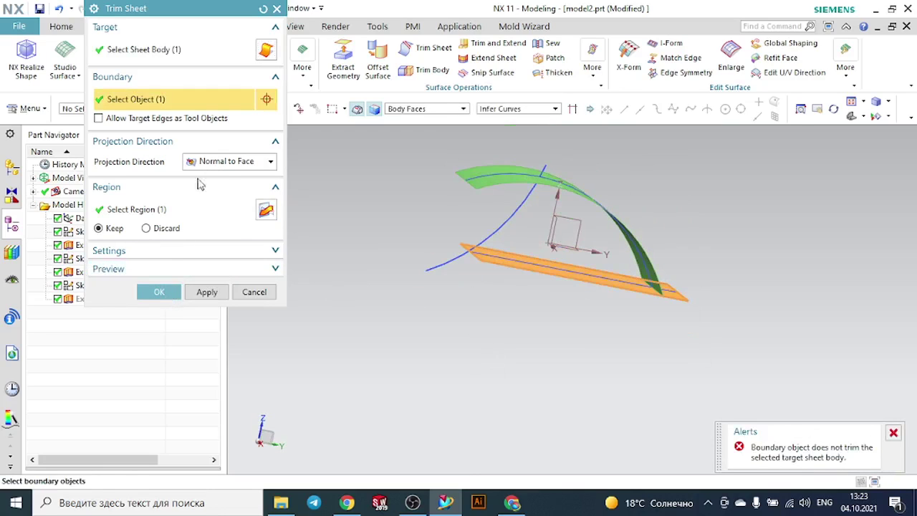
# Try the same trim with the Discard region option, and cancel Trim Sheet.
pyautogui.click(172, 210)
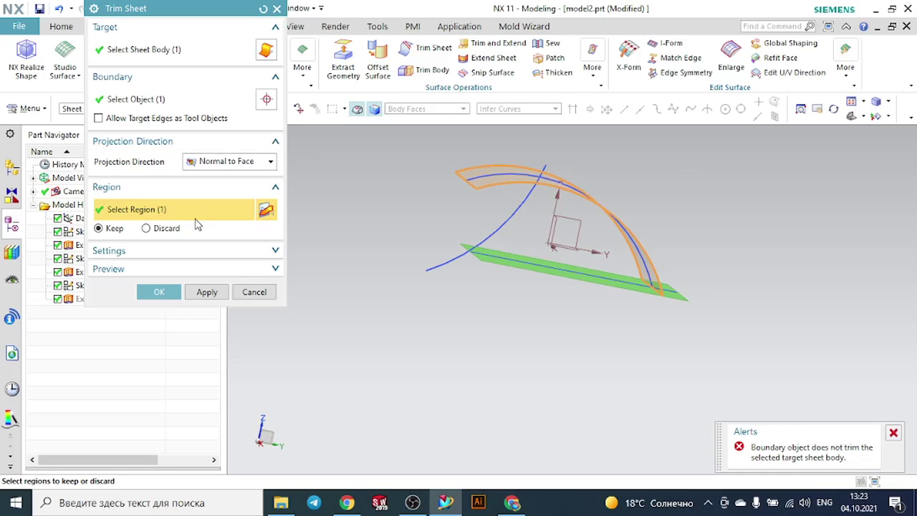
pyautogui.click(165, 227)
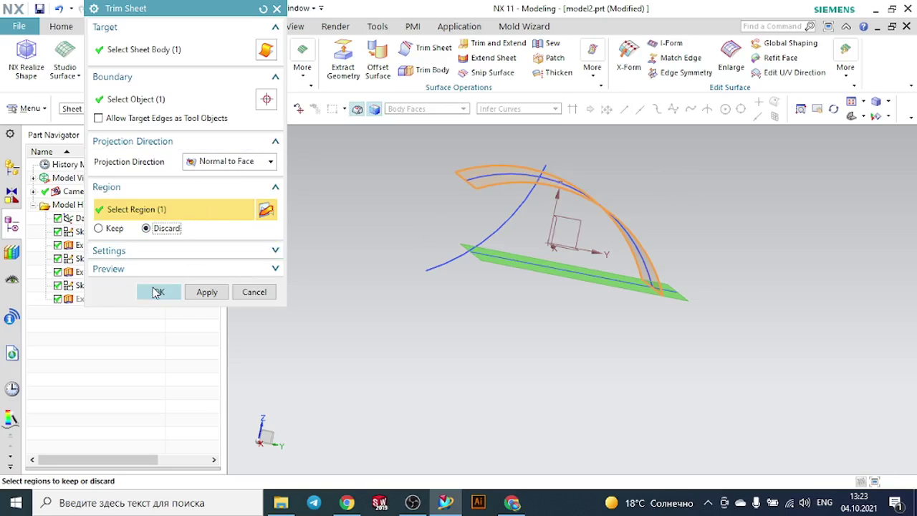
pyautogui.click(157, 293)
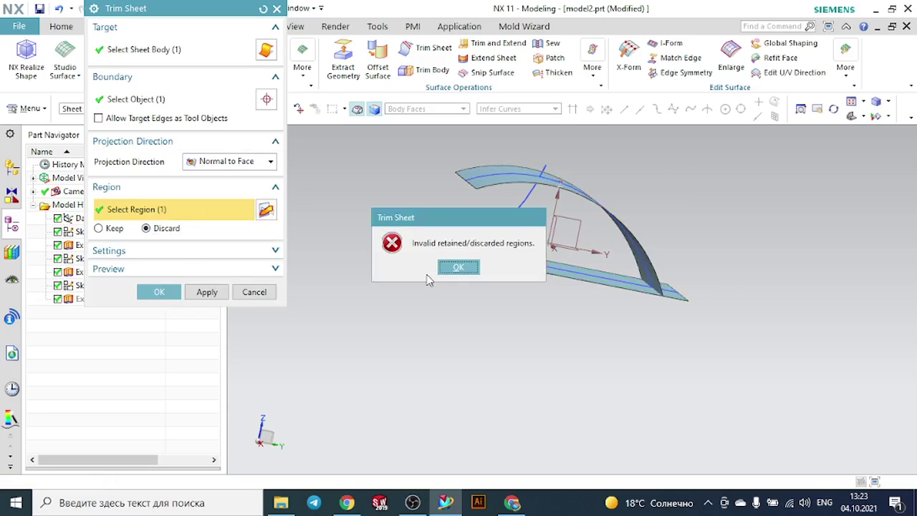
pyautogui.click(458, 267)
pyautogui.click(262, 293)
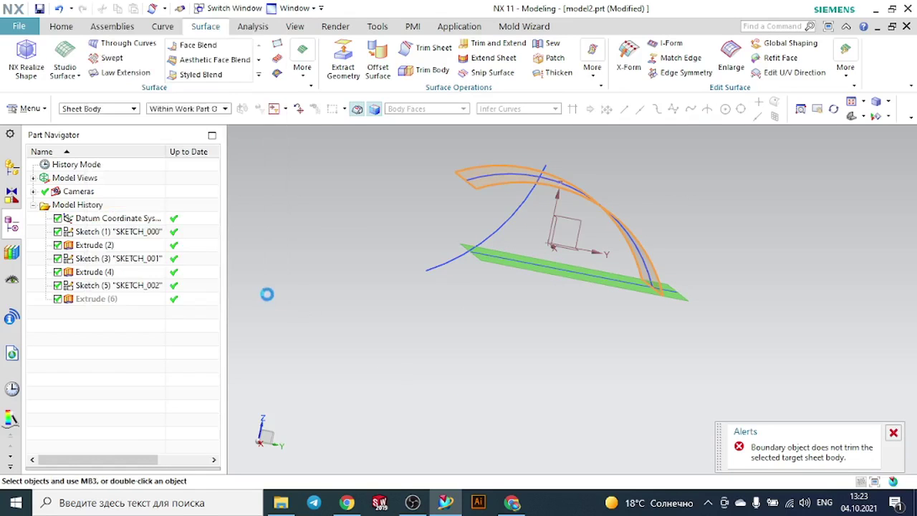
# Examine how the arched sheet crosses the base sheet in the first Trim Sheet feature of model1.prtцук.prt, ending back in model2.prt.
pyautogui.click(236, 9)
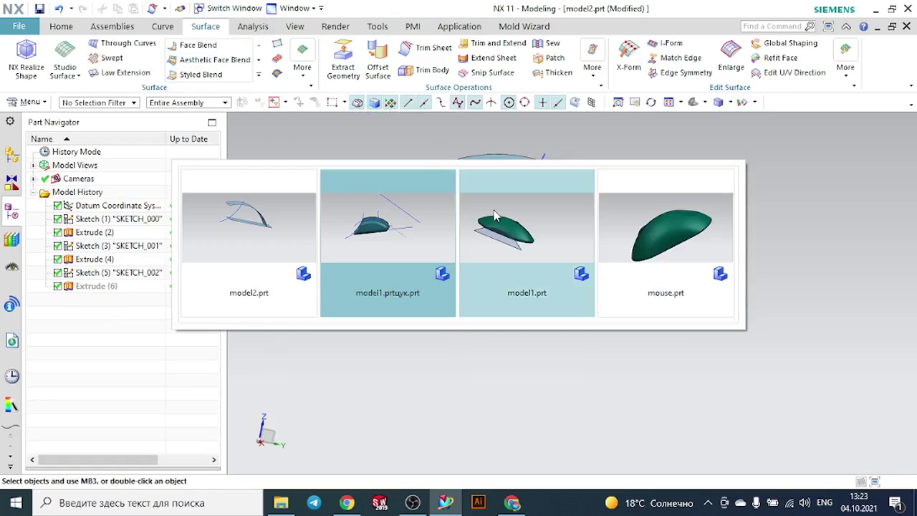
pyautogui.click(444, 229)
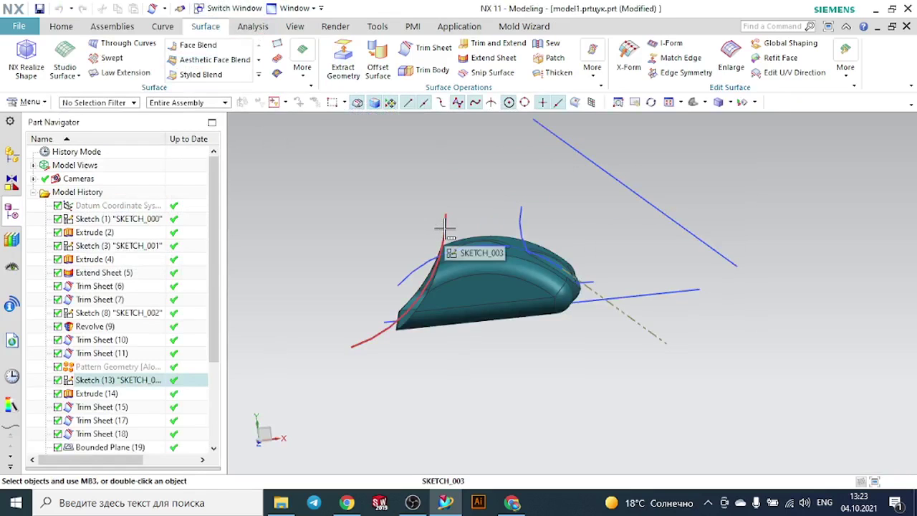
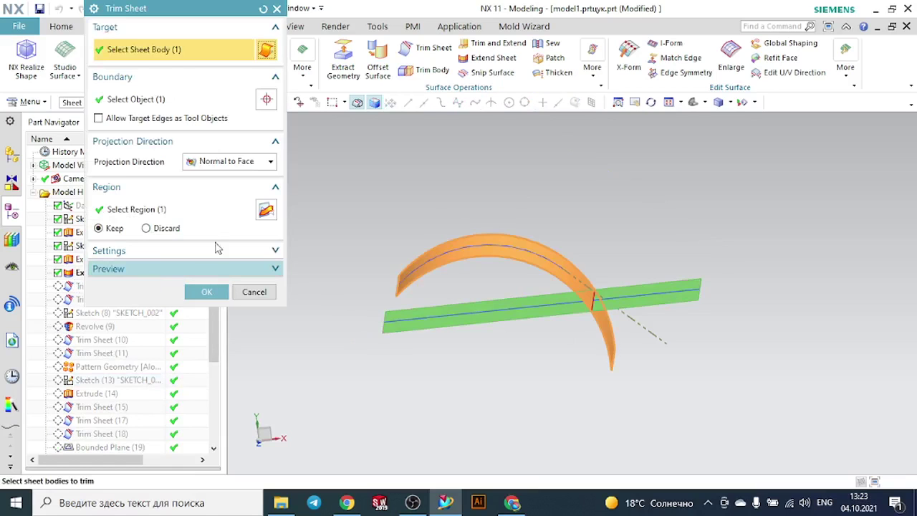
pyautogui.moveTo(582, 228); pyautogui.dragTo(600, 228, button='middle')
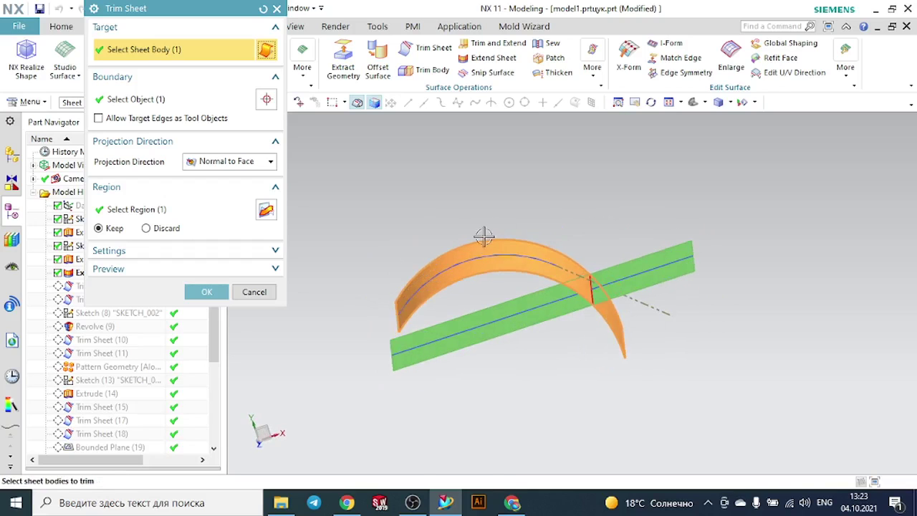
pyautogui.moveTo(484, 237); pyautogui.dragTo(489, 202, button='middle')
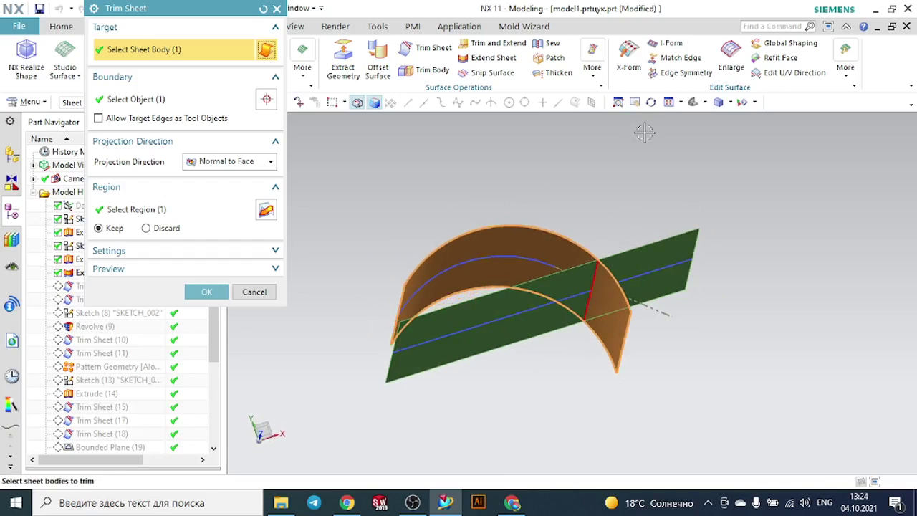
pyautogui.click(696, 103)
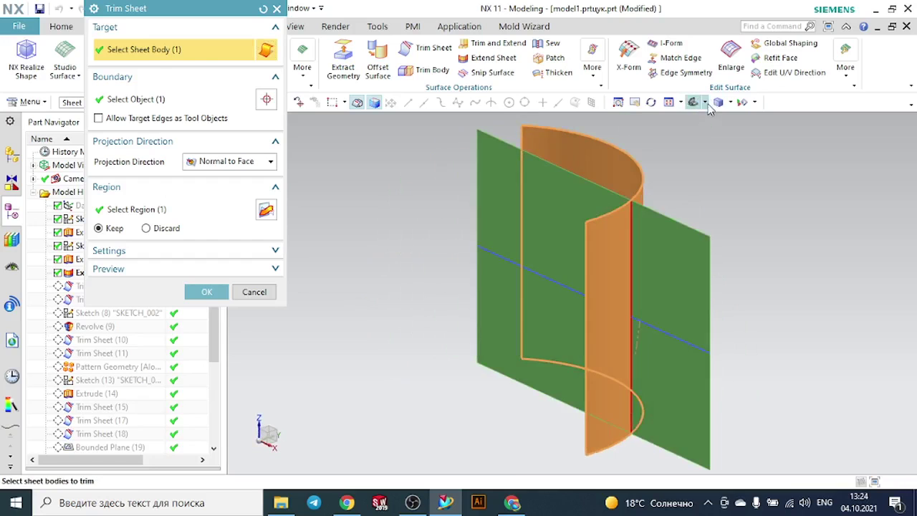
pyautogui.click(704, 102)
pyautogui.click(699, 143)
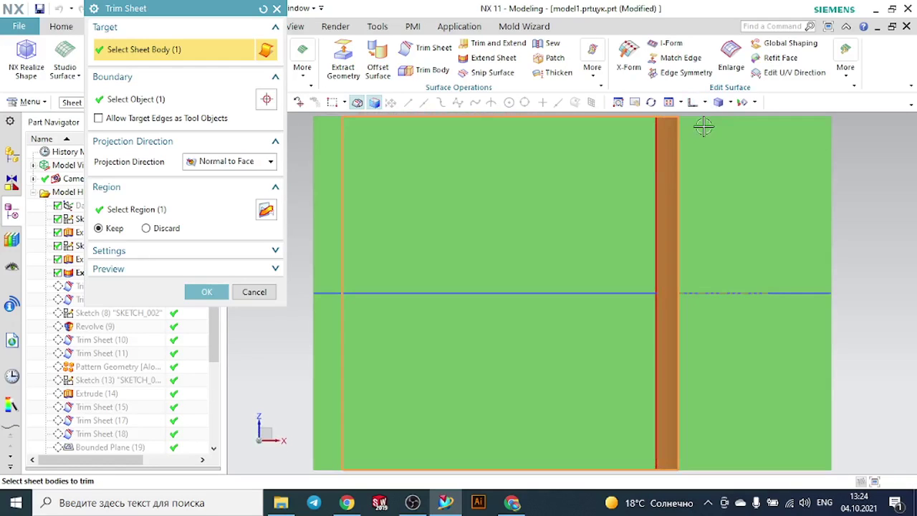
pyautogui.click(704, 103)
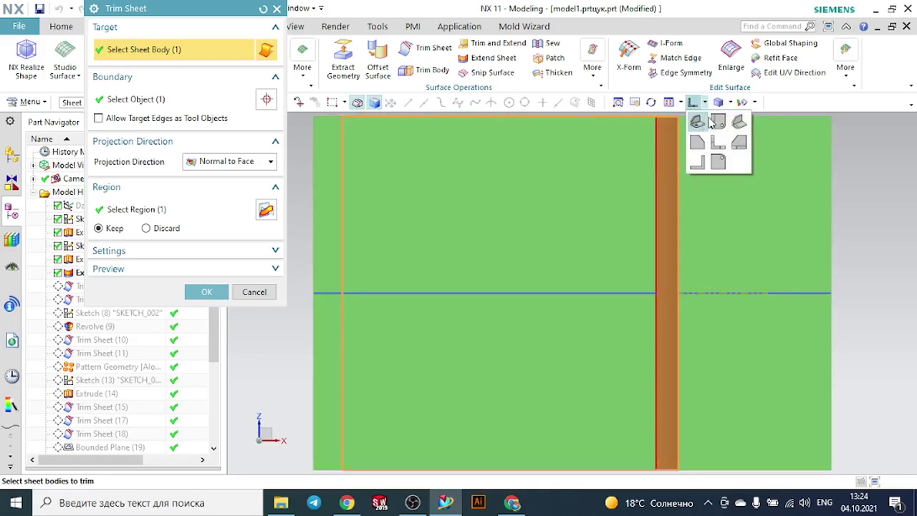
pyautogui.click(714, 120)
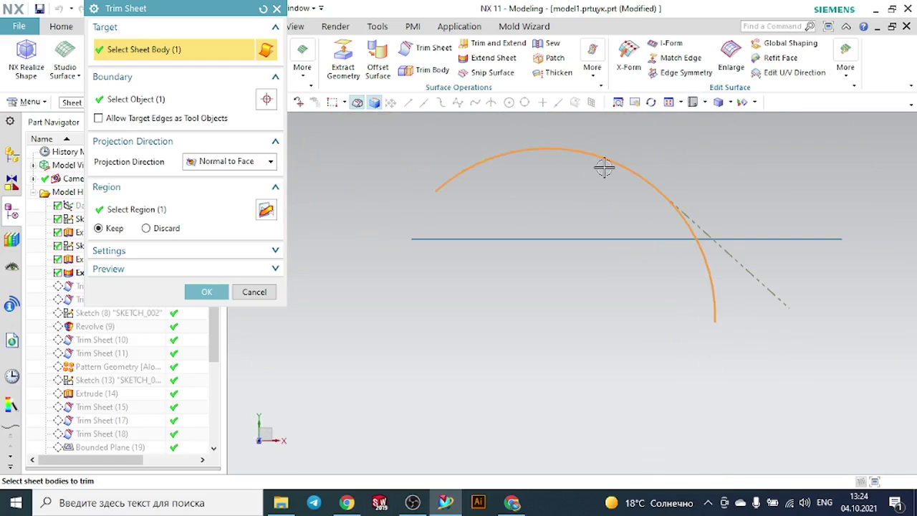
pyautogui.click(260, 288)
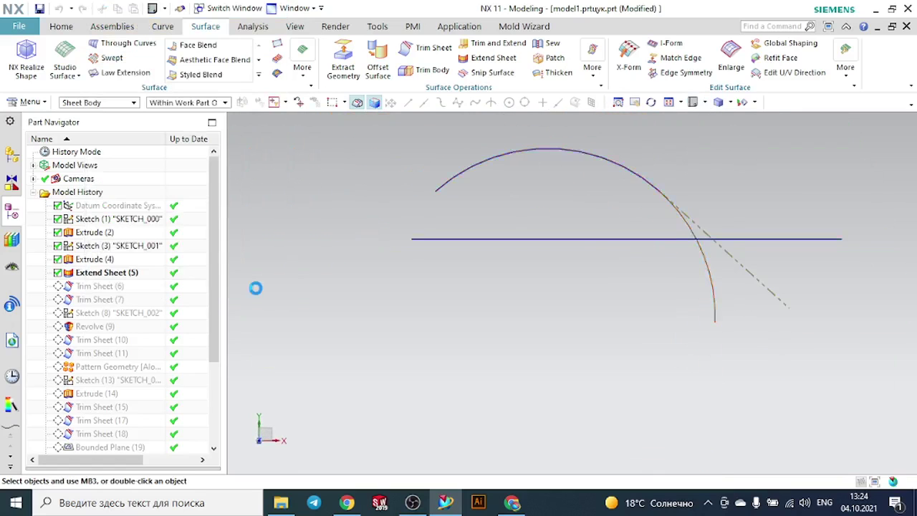
pyautogui.click(237, 8)
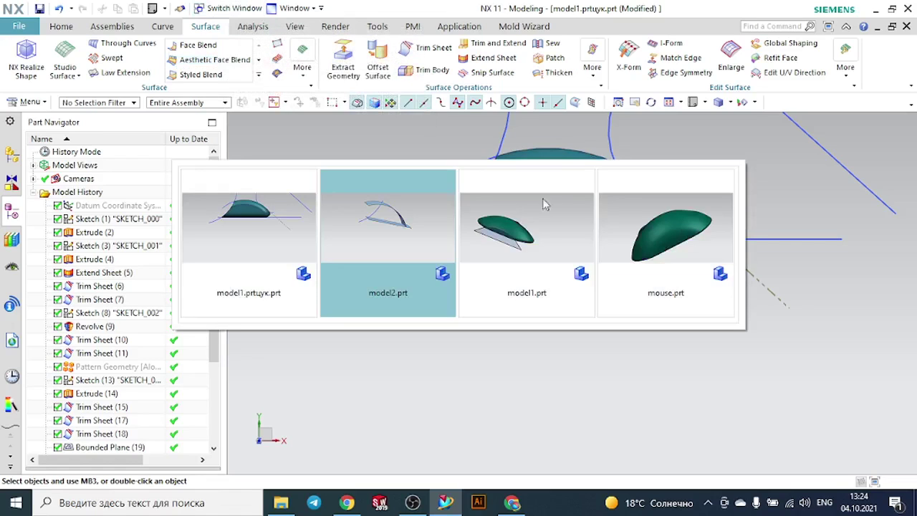
pyautogui.click(414, 208)
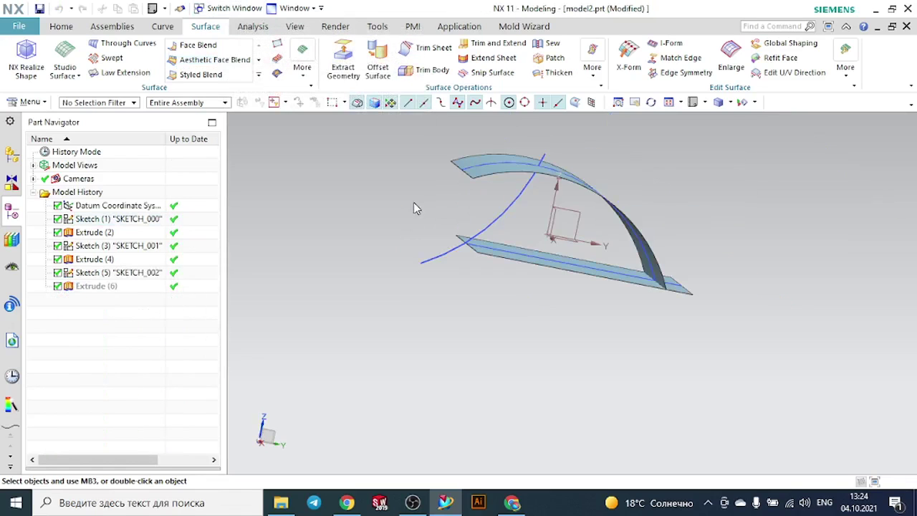
# Edit the top arc's sketch, reshape it to about 93.5 mm radius with its free end about 49.3 mm from the vertical axis, and finish the sketch.
pyautogui.doubleClick(485, 164)
pyautogui.moveTo(363, 177); pyautogui.dragTo(459, 285)
pyautogui.moveTo(636, 257)
pyautogui.mouseDown()
pyautogui.moveTo(600, 224)
pyautogui.moveTo(595, 190)
pyautogui.mouseUp()
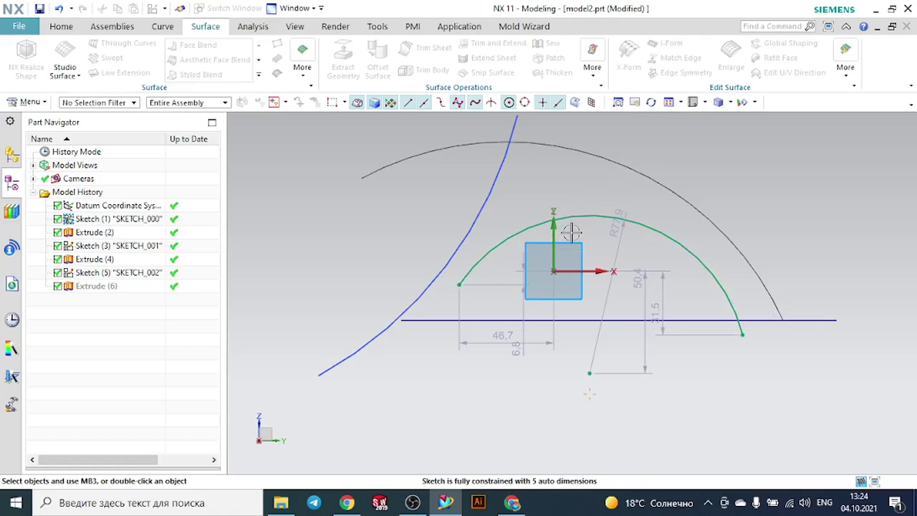
pyautogui.moveTo(457, 285)
pyautogui.mouseDown()
pyautogui.moveTo(446, 264)
pyautogui.moveTo(434, 264)
pyautogui.moveTo(445, 285)
pyautogui.moveTo(436, 283)
pyautogui.moveTo(454, 290)
pyautogui.mouseUp()
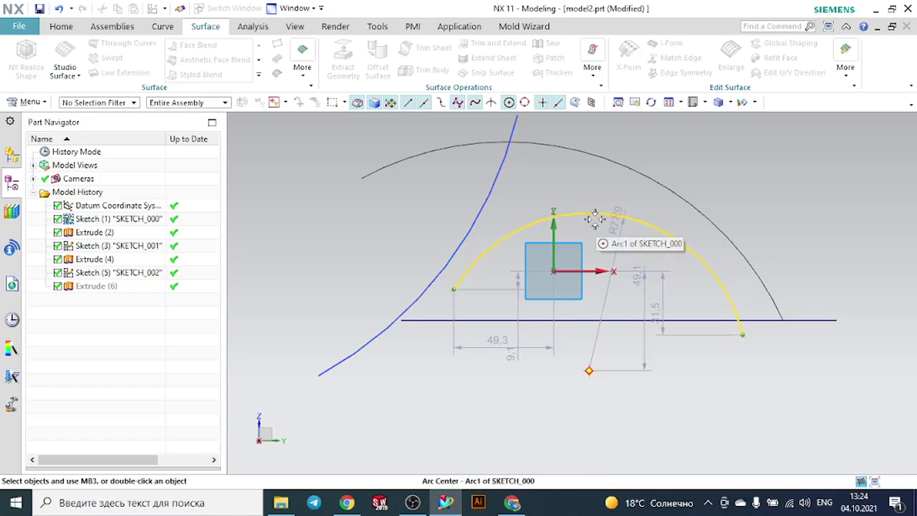
pyautogui.moveTo(593, 214); pyautogui.dragTo(601, 262)
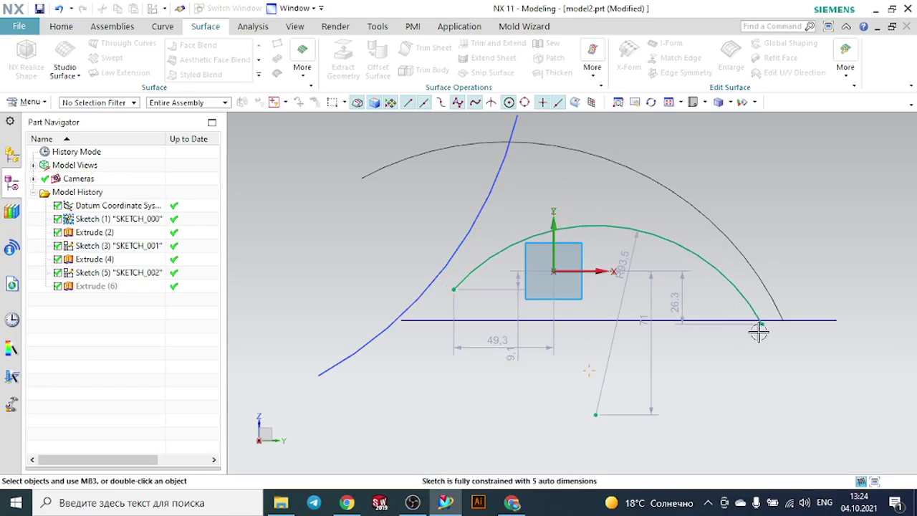
pyautogui.moveTo(758, 331); pyautogui.dragTo(767, 341)
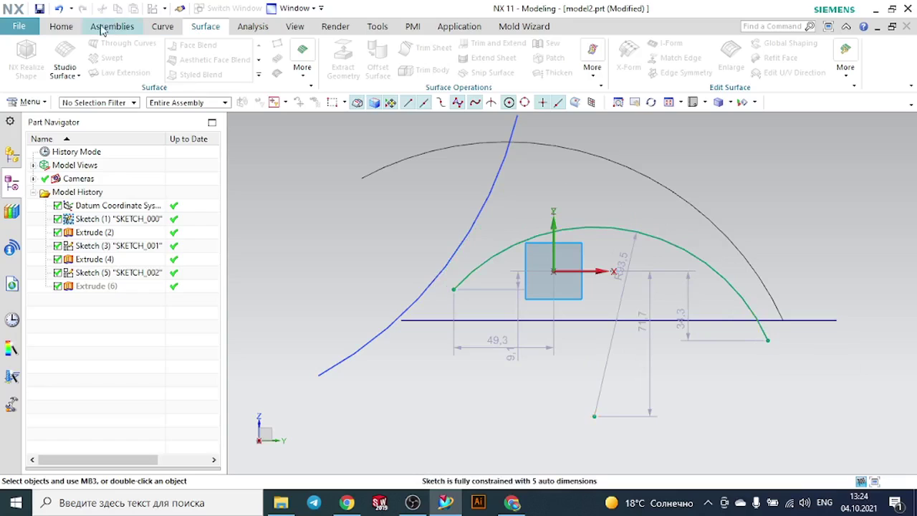
pyautogui.click(61, 26)
pyautogui.click(47, 47)
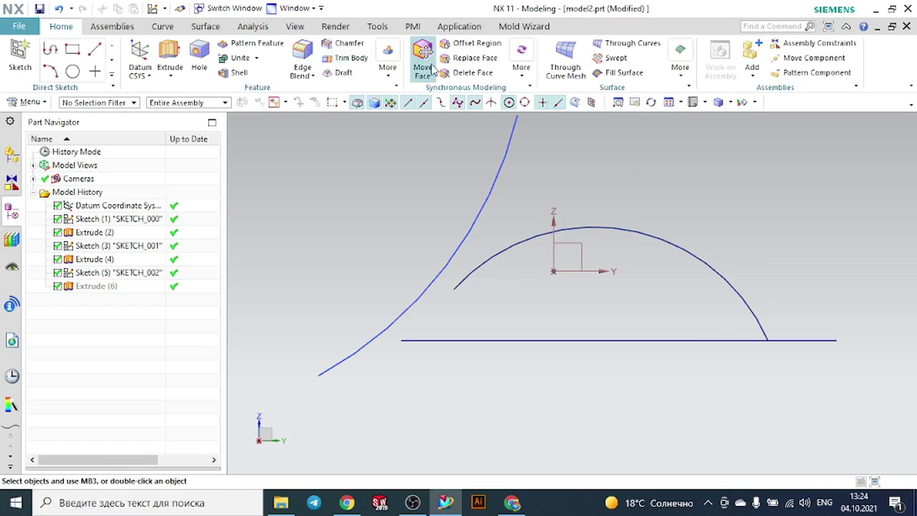
# Try to trim the reshaped arched sheet with the flat base sheet as boundary, keeping the selected region, and cancel Trim Sheet.
pyautogui.click(201, 27)
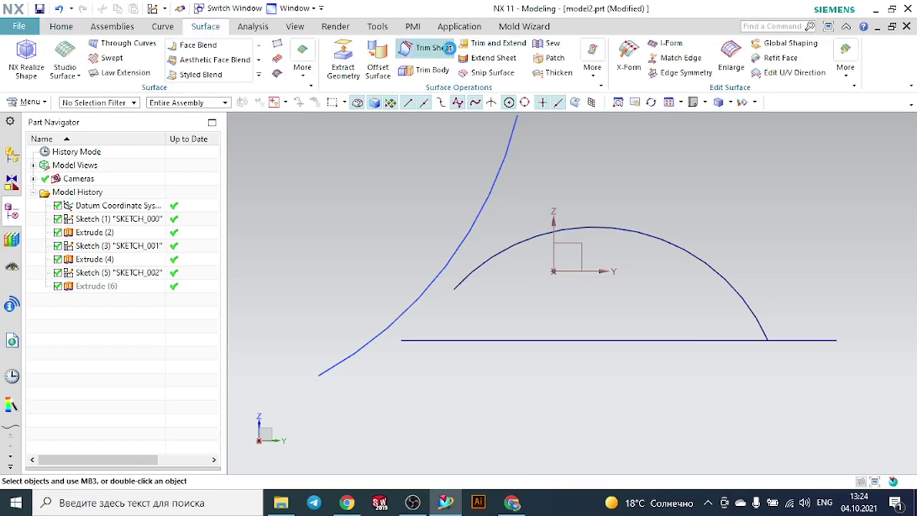
pyautogui.click(448, 52)
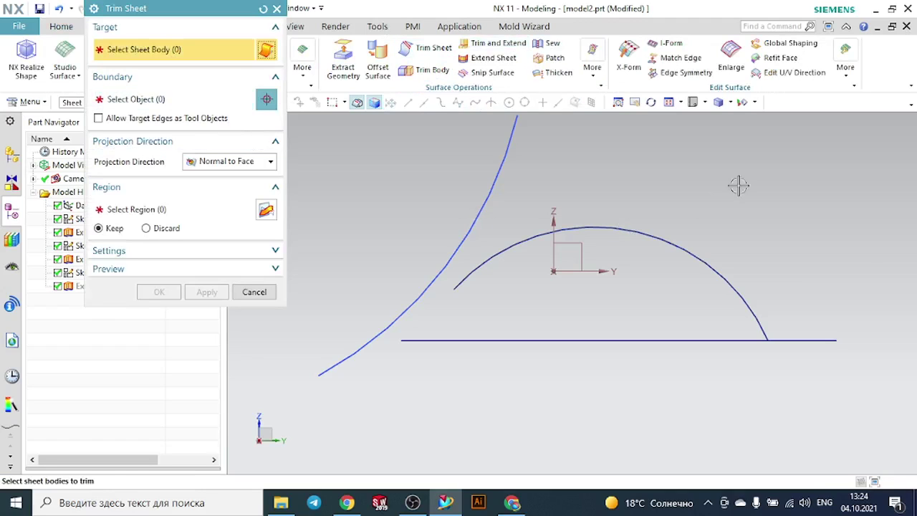
pyautogui.moveTo(738, 185); pyautogui.dragTo(593, 203, button='middle')
pyautogui.click(692, 190)
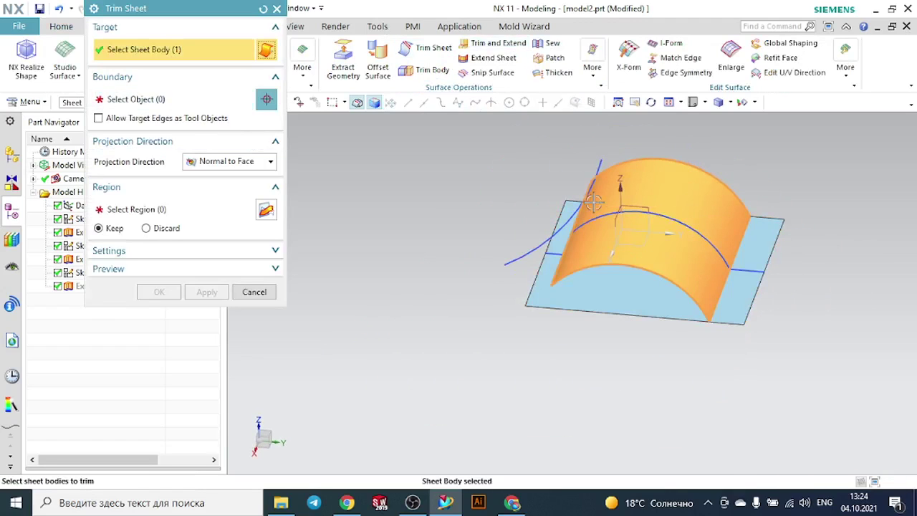
pyautogui.click(157, 98)
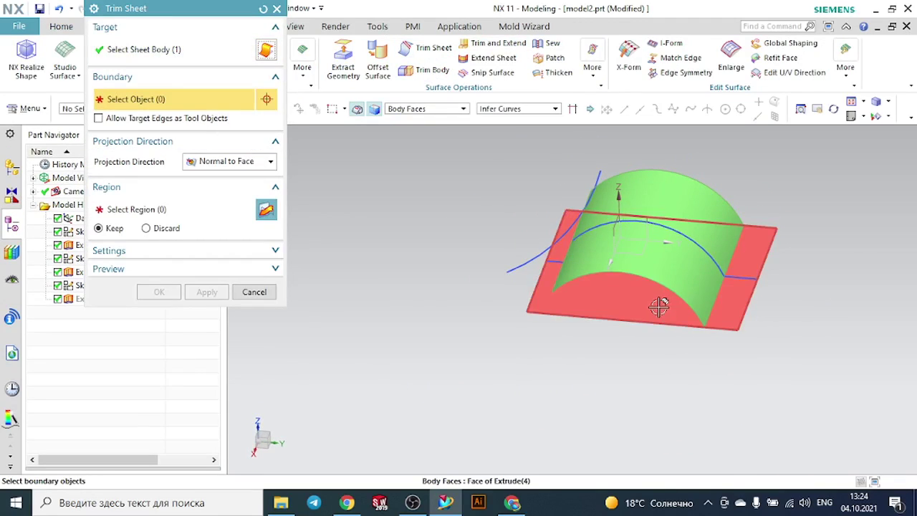
pyautogui.click(659, 306)
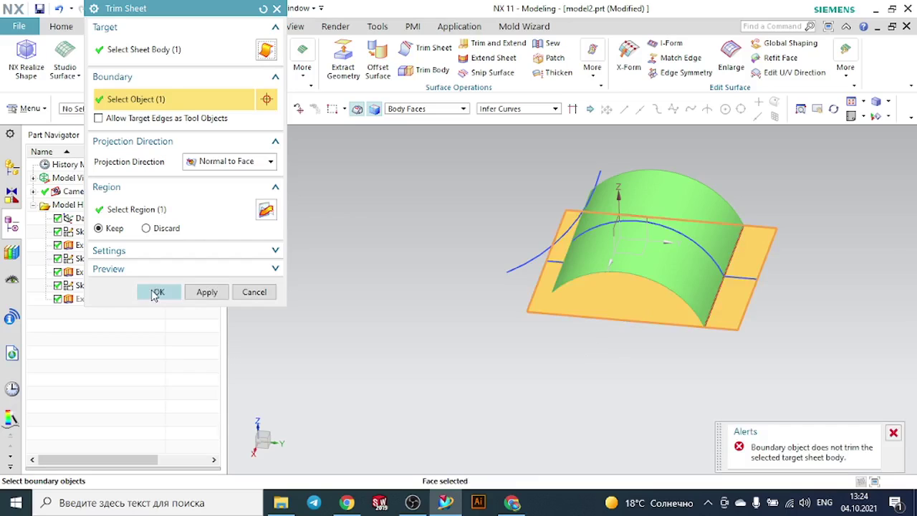
pyautogui.click(157, 293)
pyautogui.click(462, 266)
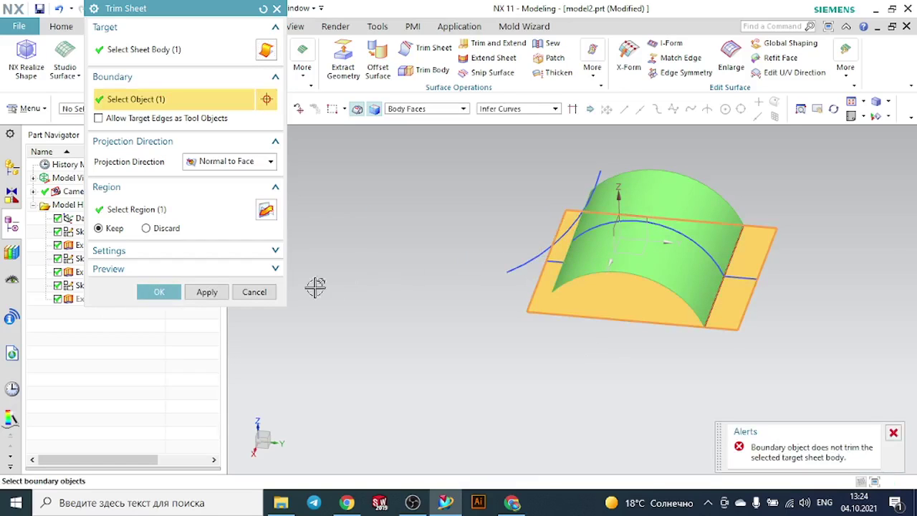
pyautogui.click(269, 291)
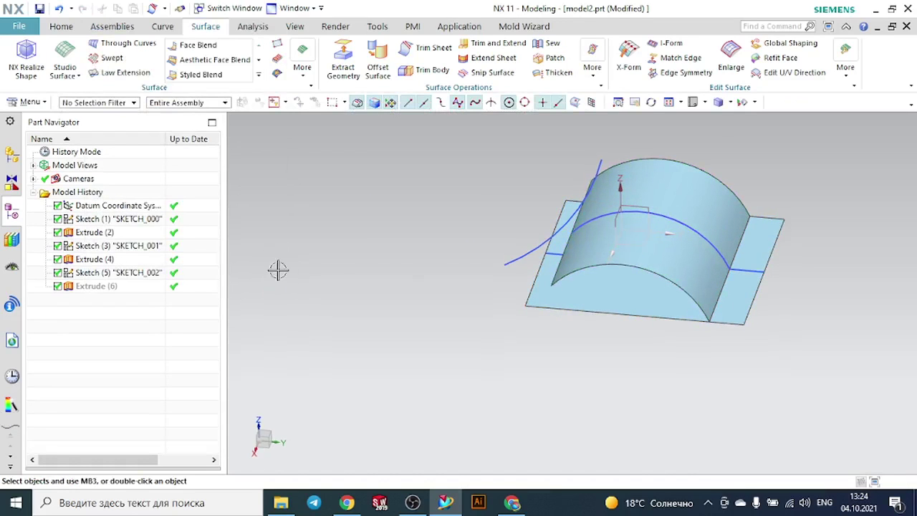
pyautogui.moveTo(690, 205); pyautogui.dragTo(568, 274, button='middle')
pyautogui.click(644, 215)
pyautogui.click(665, 215)
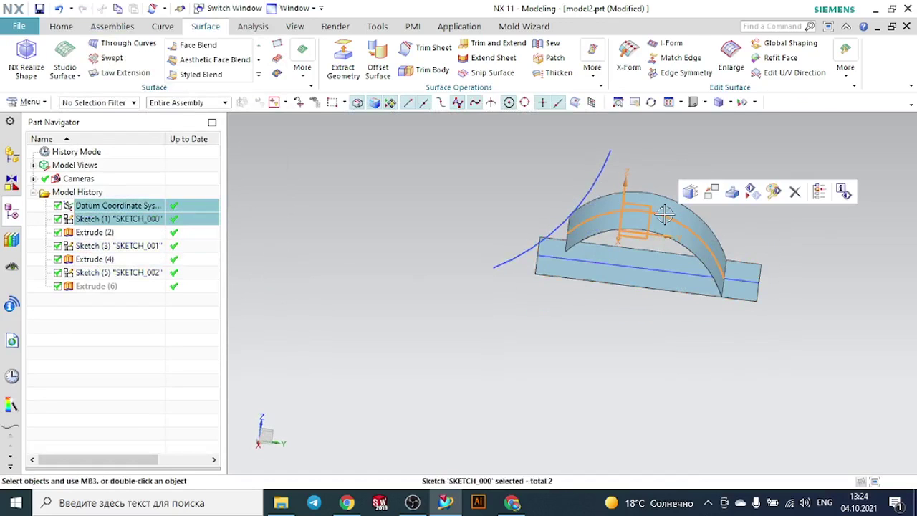
pyautogui.press('Delete')
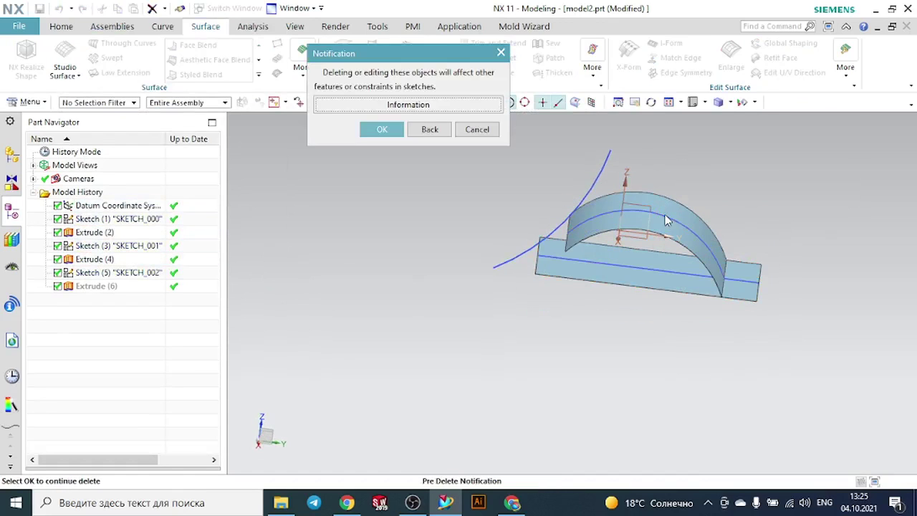
pyautogui.click(477, 129)
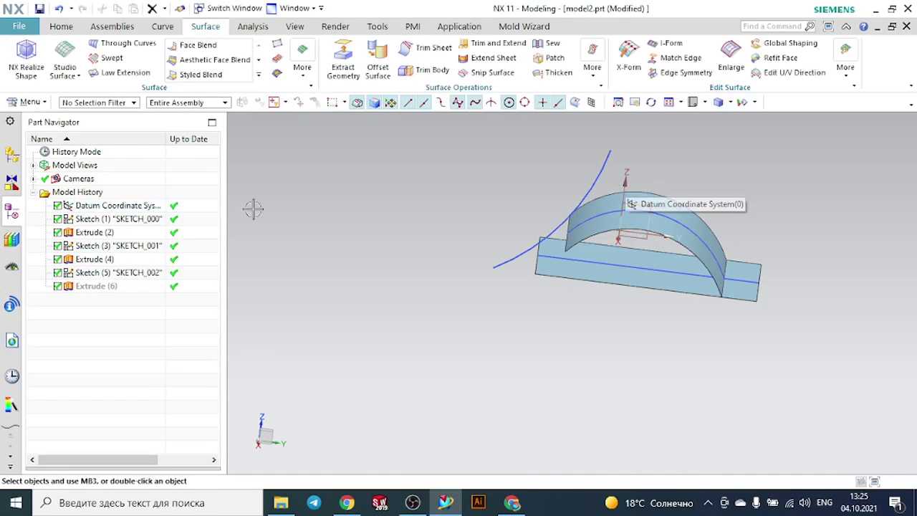
# Delete all extrudes and sketches from the model history, including the top arc's sketch, keeping only the datum coordinate system.
pyautogui.click(140, 237)
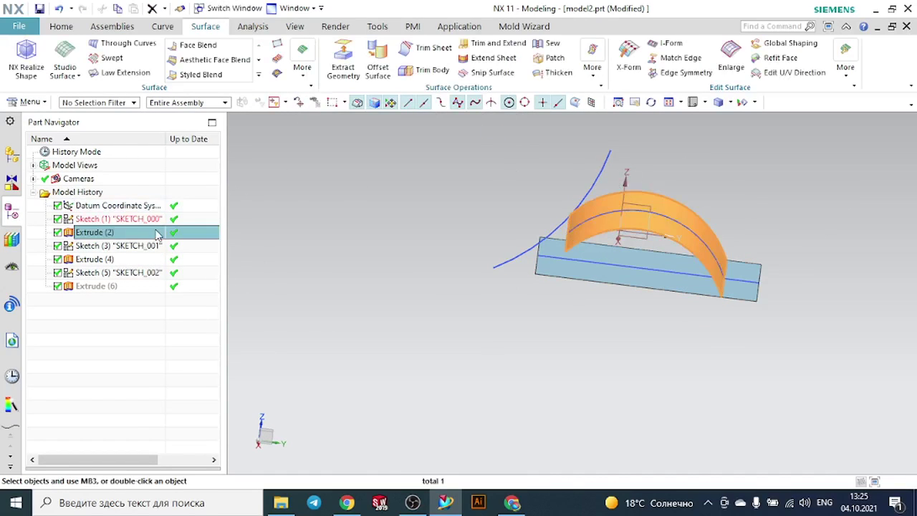
pyautogui.hotkey('shift', 'Down')
pyautogui.hotkey('shift', 'Down')
pyautogui.hotkey('shift', 'Down')
pyautogui.hotkey('shift', 'Down')
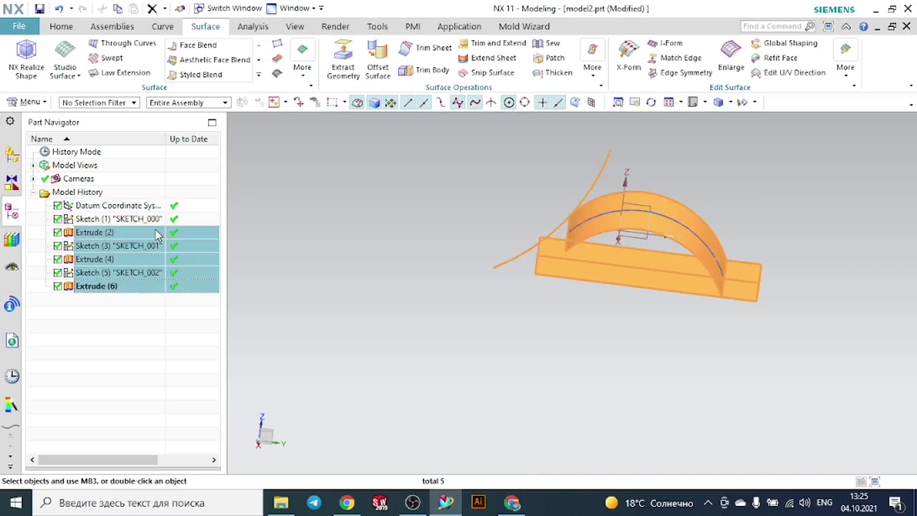
pyautogui.press('Delete')
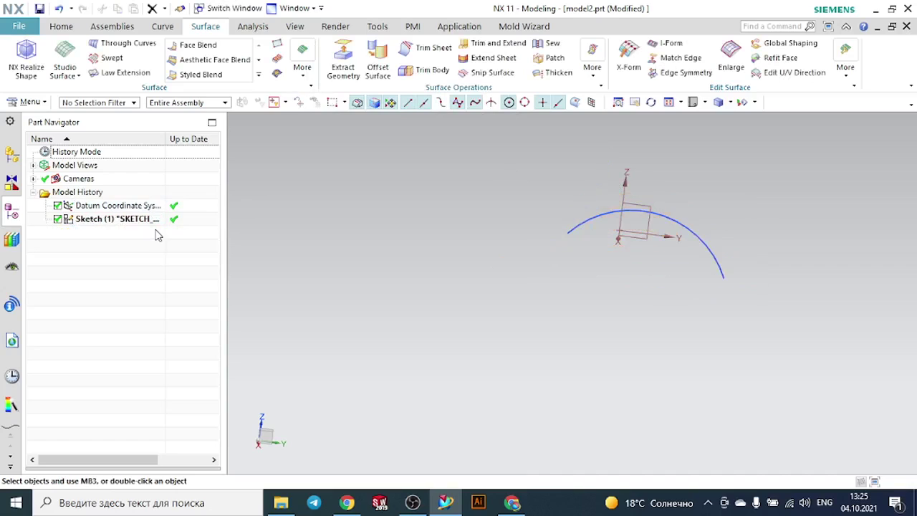
pyautogui.click(703, 238)
pyautogui.press('Delete')
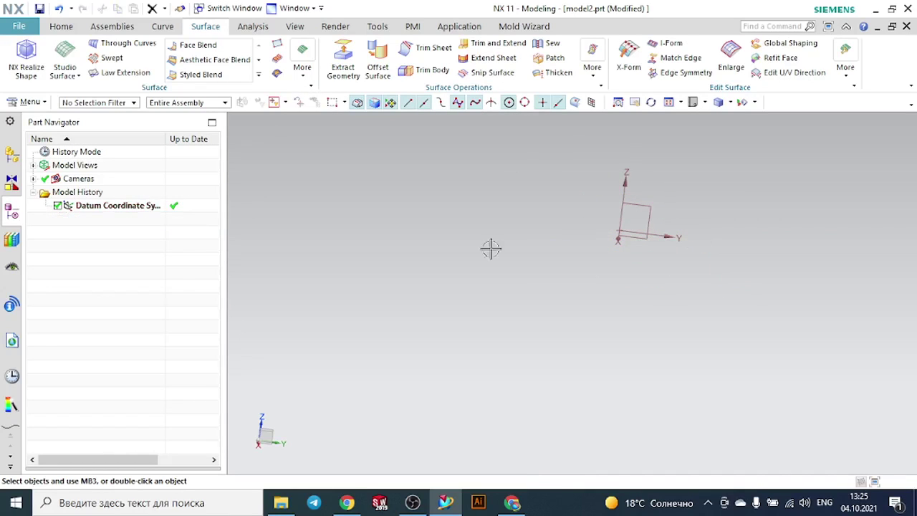
# Sketch a three-point arc of about 252.7 mm radius on the YZ plane, from about 60 mm above to 19 mm below the horizontal axis.
pyautogui.click(70, 29)
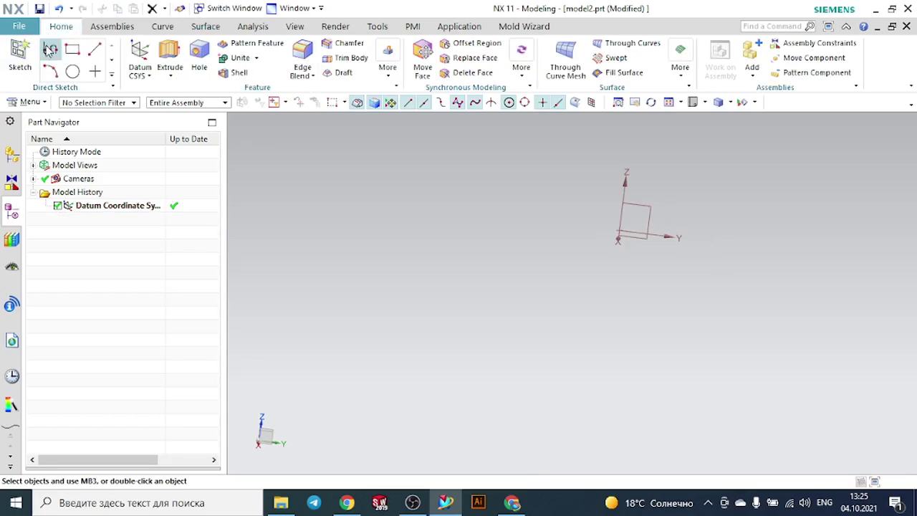
pyautogui.click(21, 53)
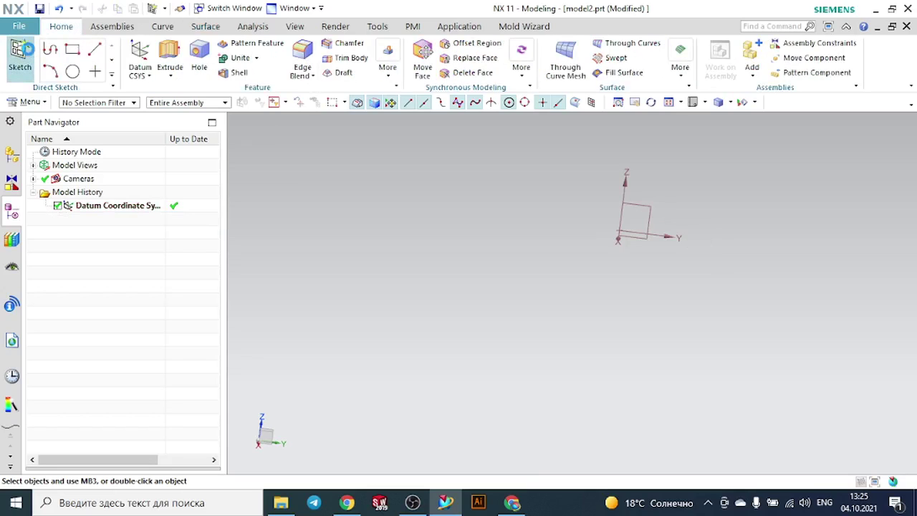
pyautogui.click(653, 206)
pyautogui.click(205, 178)
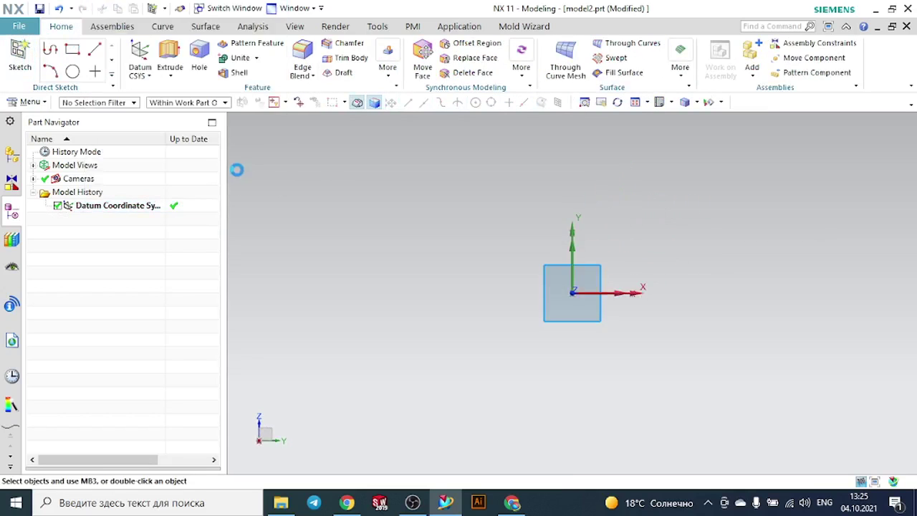
pyautogui.click(172, 52)
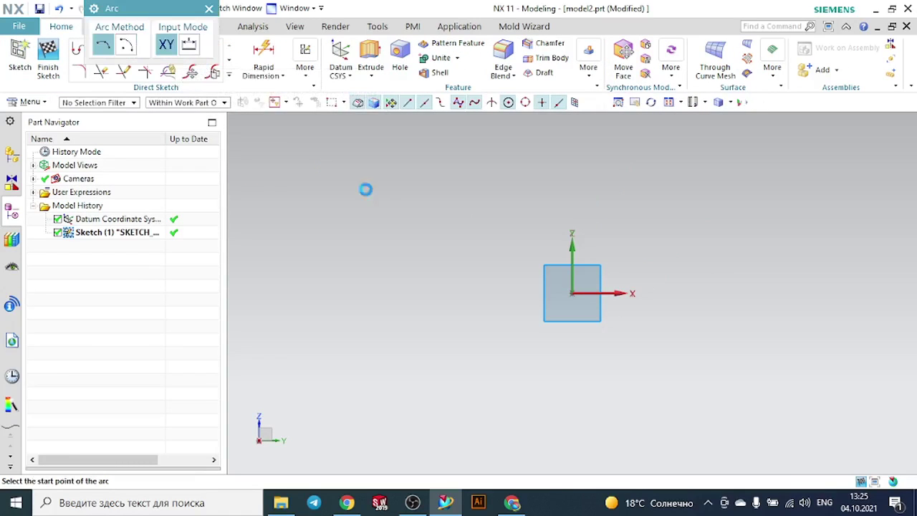
pyautogui.click(456, 231)
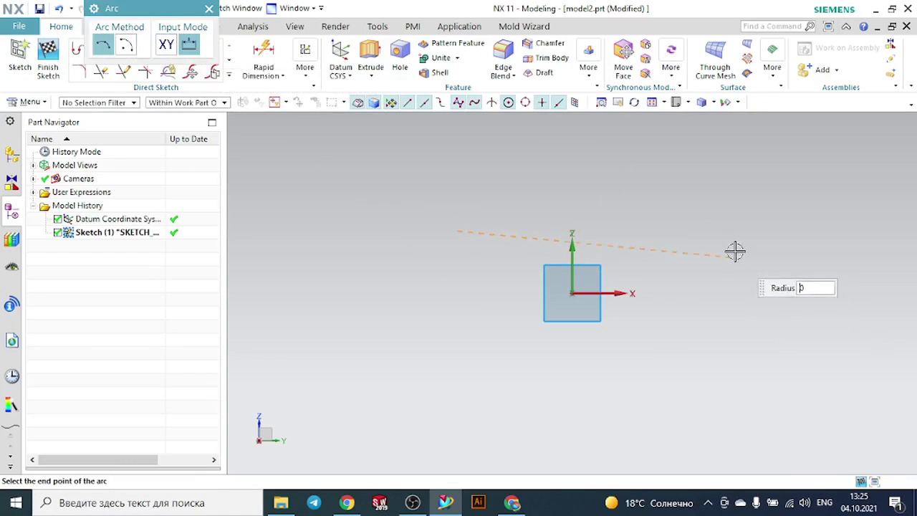
pyautogui.click(776, 312)
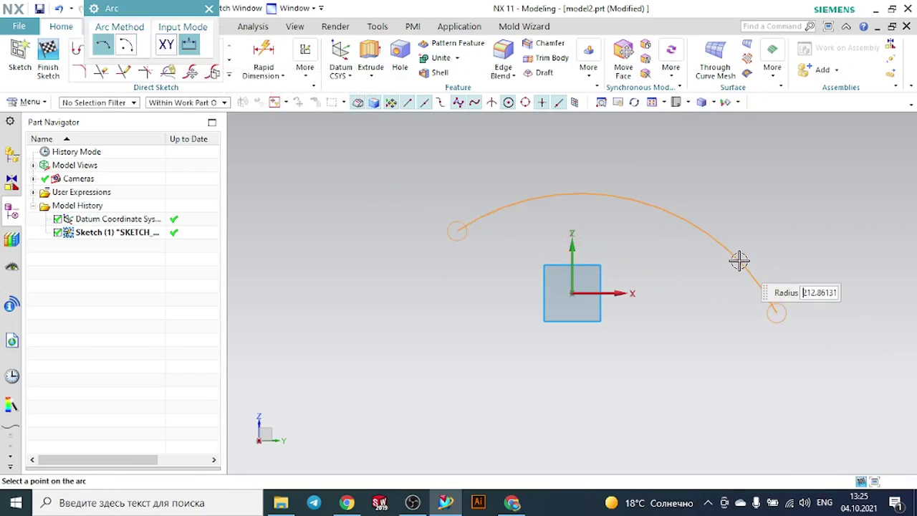
pyautogui.click(668, 227)
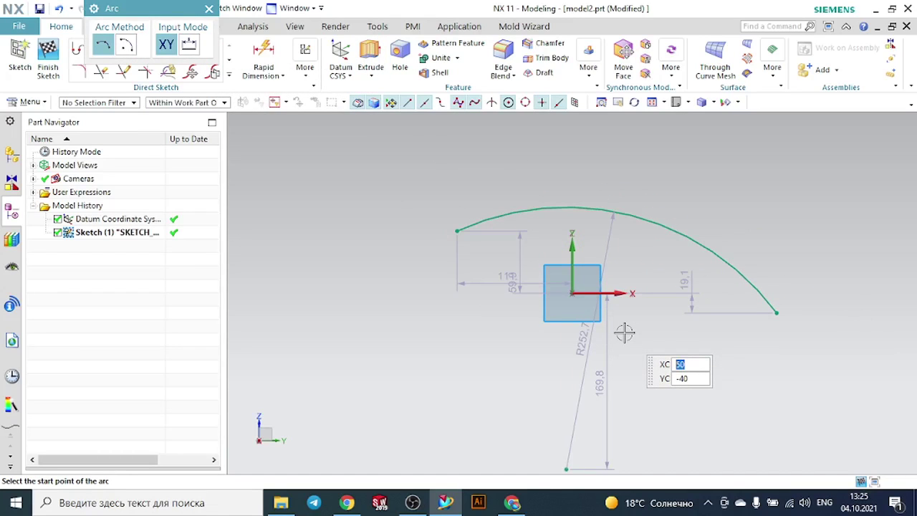
pyautogui.press('Escape')
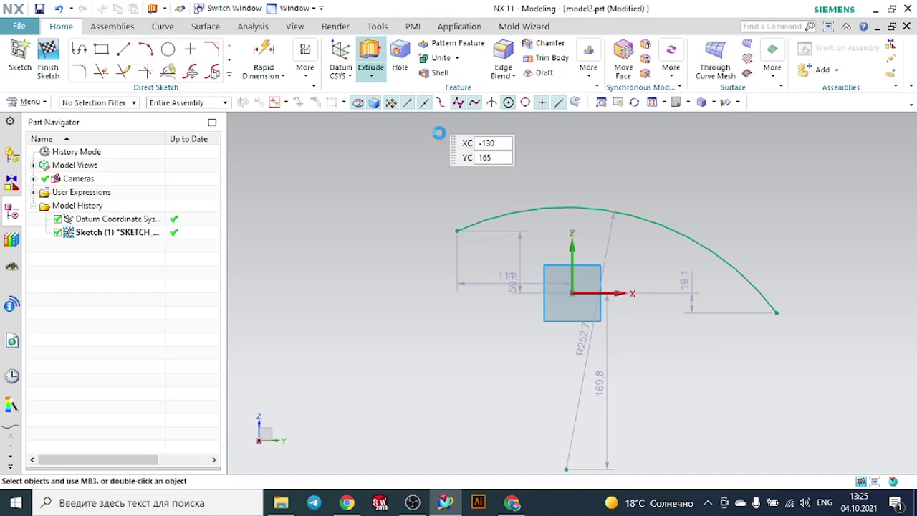
# Extrude the arc as a sheet with a symmetric distance of 100 mm.
pyautogui.moveTo(724, 188); pyautogui.dragTo(649, 225, button='middle')
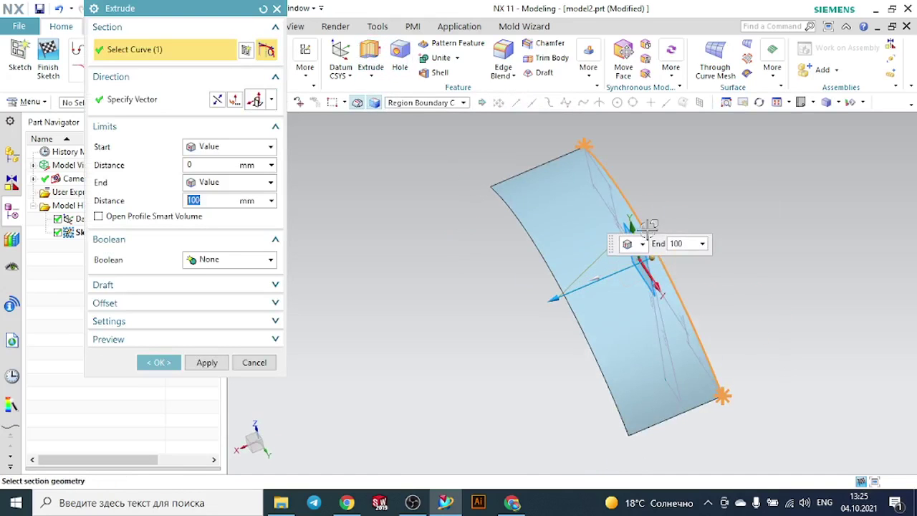
pyautogui.click(221, 147)
pyautogui.click(216, 177)
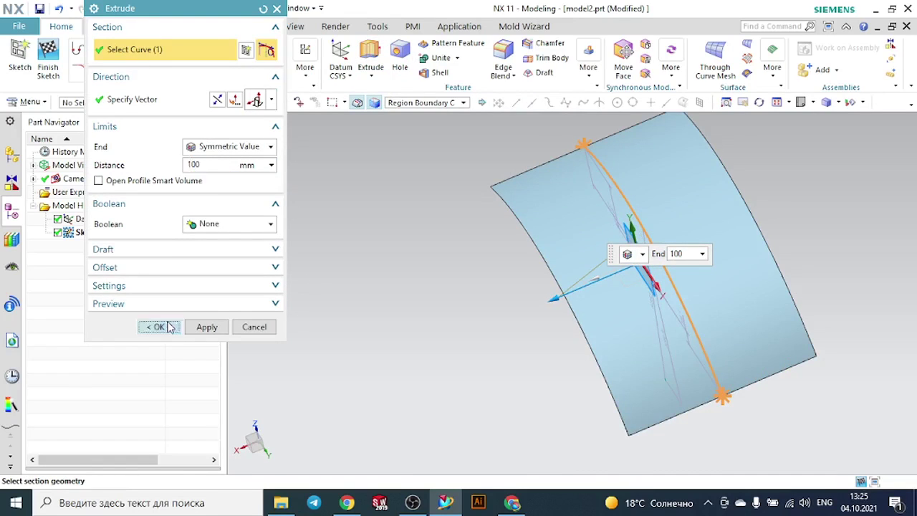
pyautogui.click(168, 326)
# Sketch a 320 mm line along the horizontal axis on the YZ plane, starting 90 mm before the origin and crossing the arc.
pyautogui.moveTo(389, 303); pyautogui.dragTo(444, 284, button='middle')
pyautogui.click(21, 56)
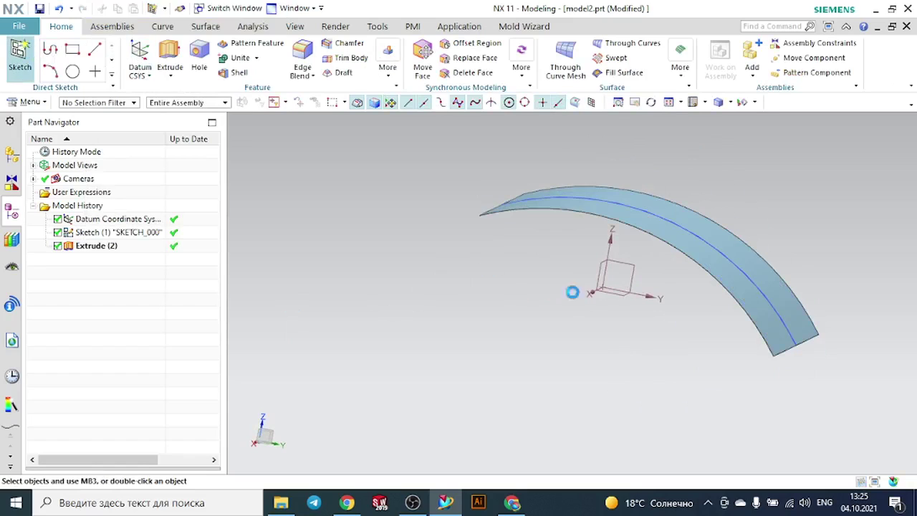
pyautogui.click(628, 267)
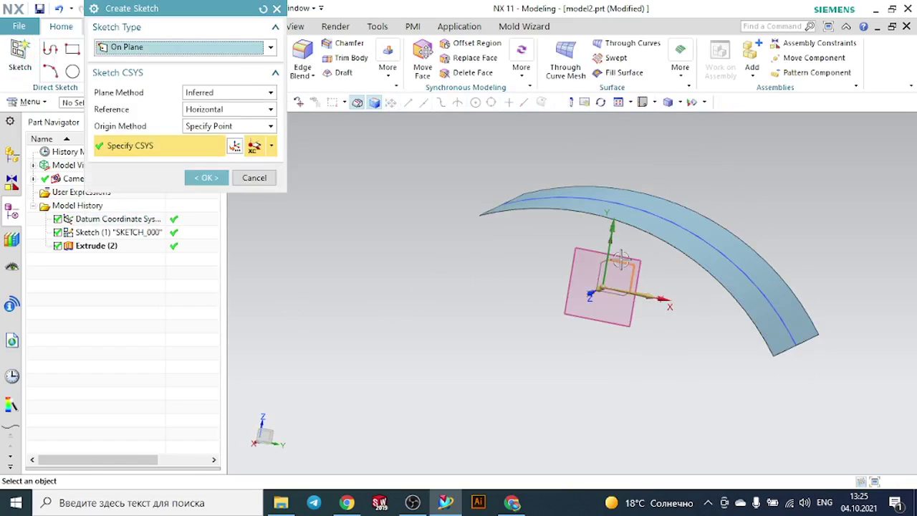
pyautogui.click(218, 178)
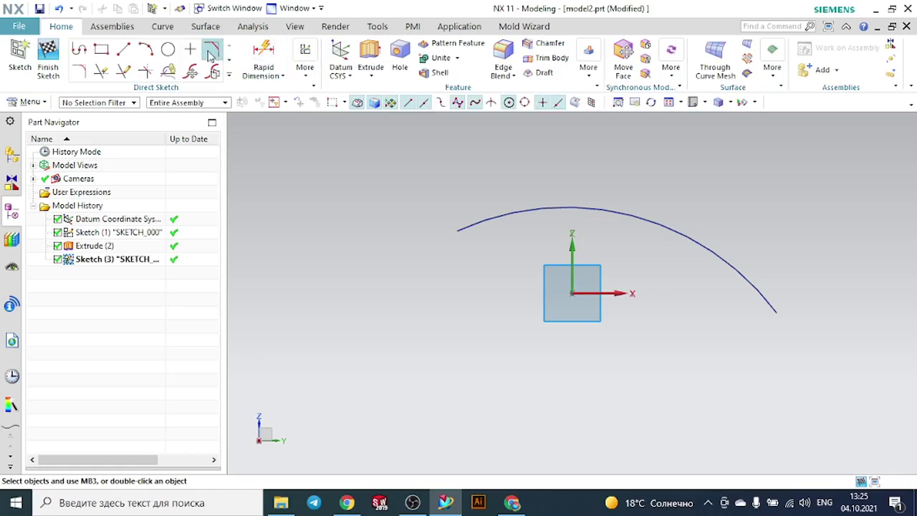
pyautogui.click(124, 49)
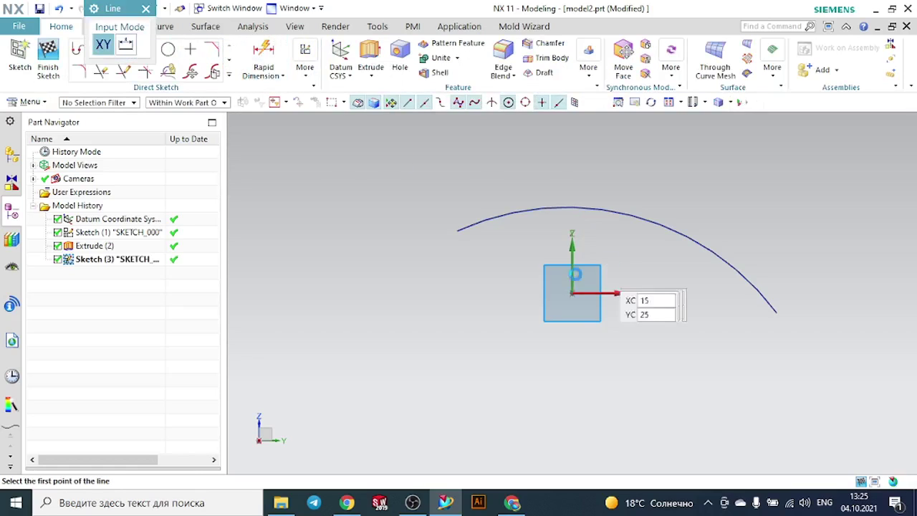
pyautogui.click(486, 292)
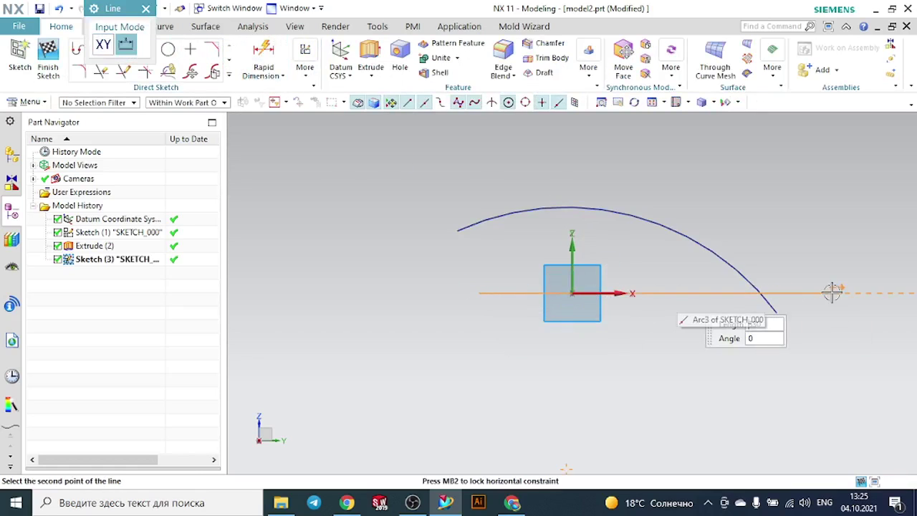
pyautogui.click(811, 292)
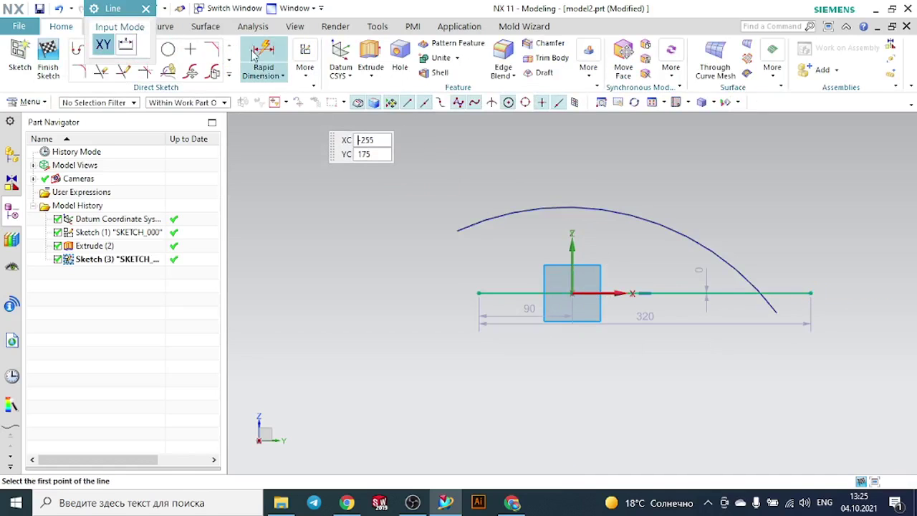
pyautogui.click(146, 9)
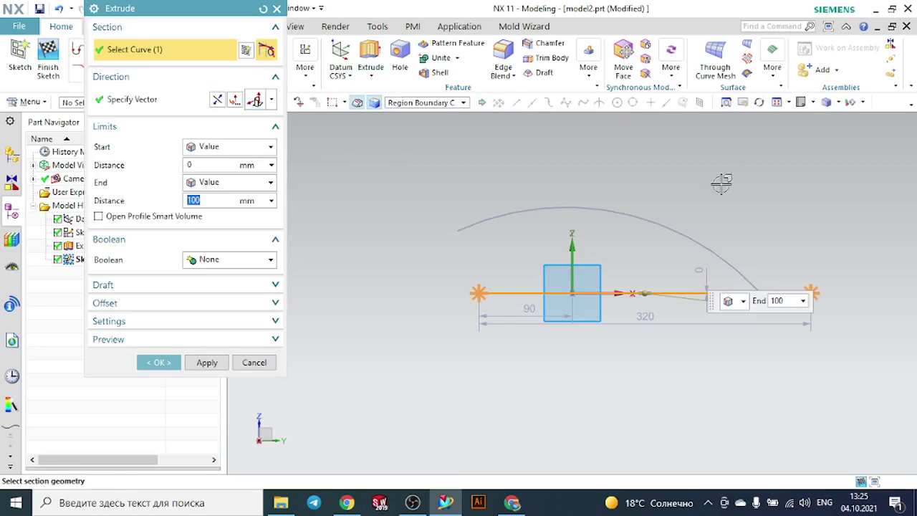
# Extrude the horizontal line as a flat base sheet with a symmetric distance of 100 mm.
pyautogui.moveTo(727, 183); pyautogui.dragTo(657, 215, button='middle')
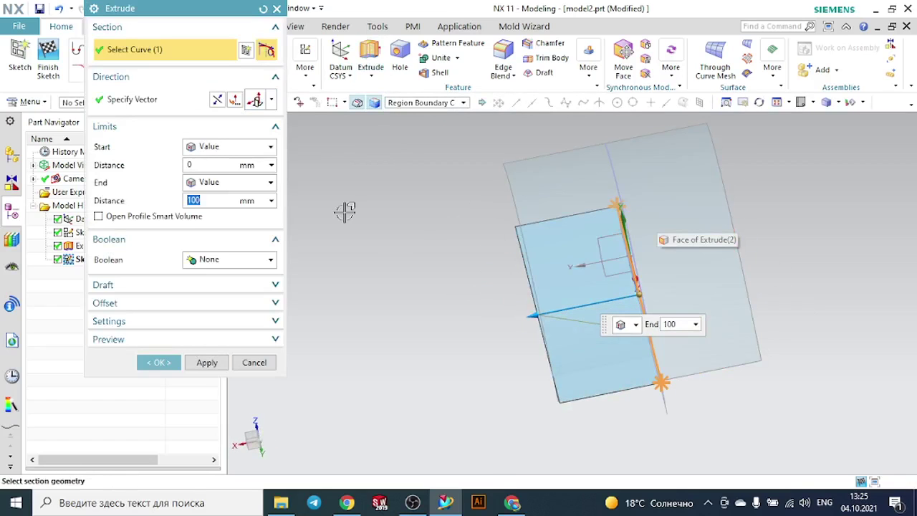
pyautogui.click(215, 148)
pyautogui.click(223, 176)
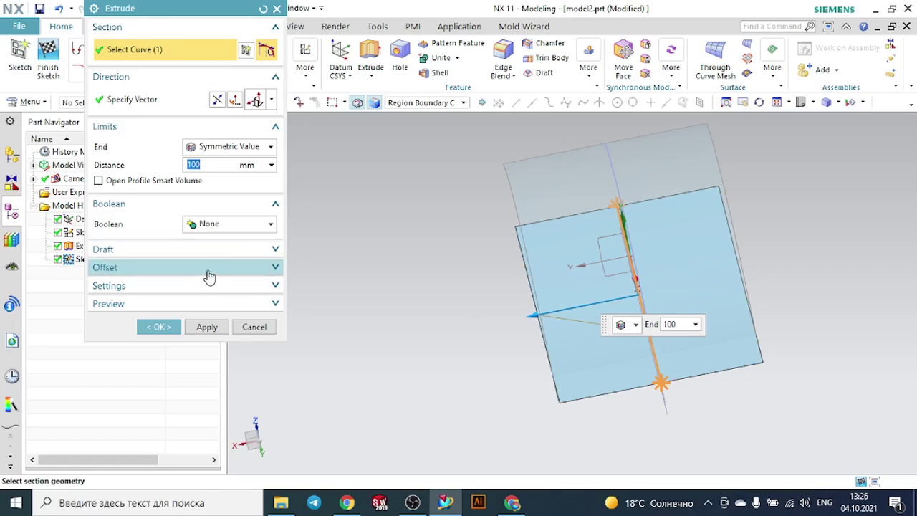
pyautogui.click(159, 326)
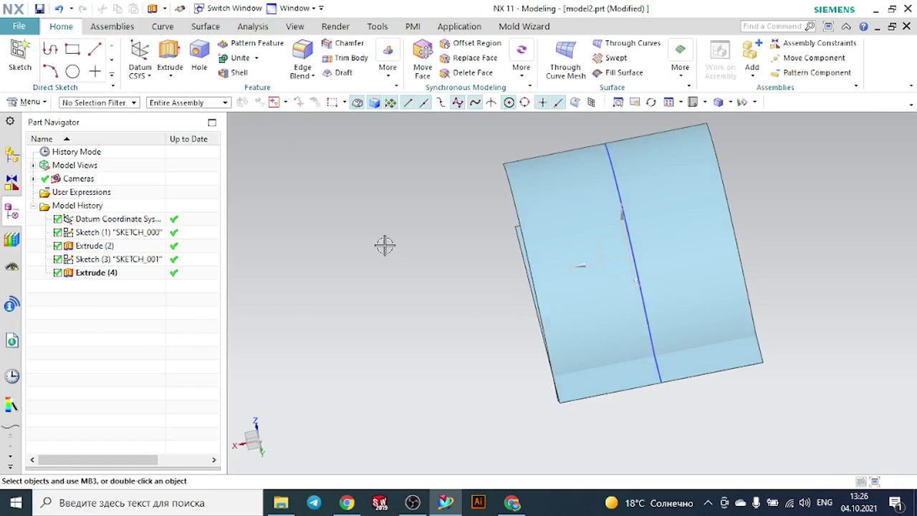
pyautogui.moveTo(382, 246); pyautogui.dragTo(443, 218, button='middle')
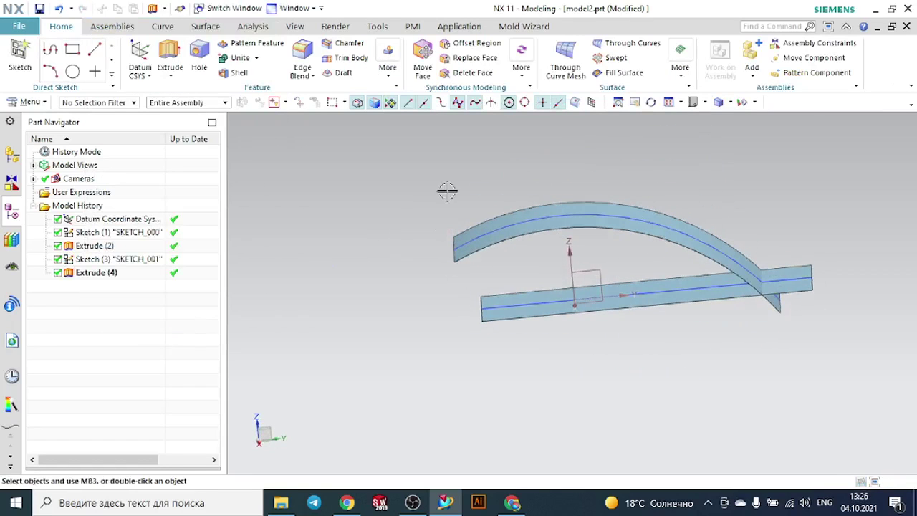
# Trim the arc sheet using the flat base sheet as the boundary, keeping the portion above the base.
pyautogui.click(191, 27)
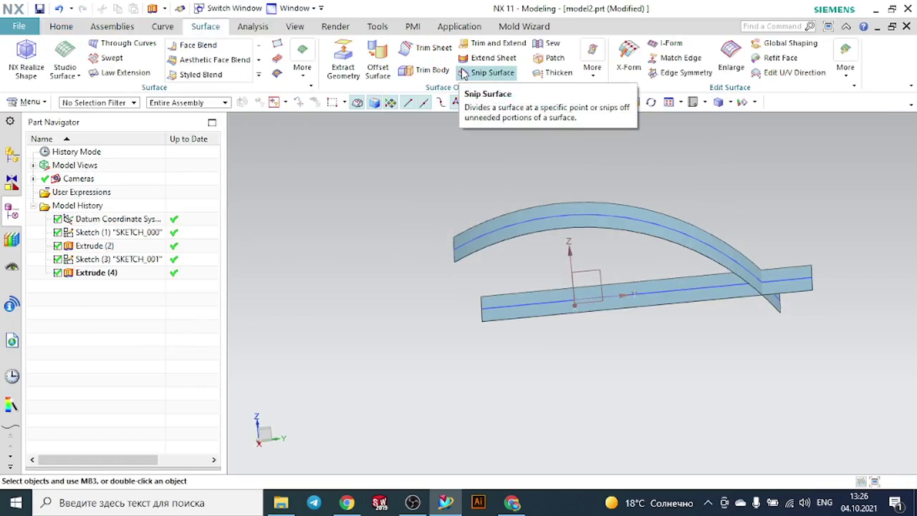
pyautogui.click(430, 48)
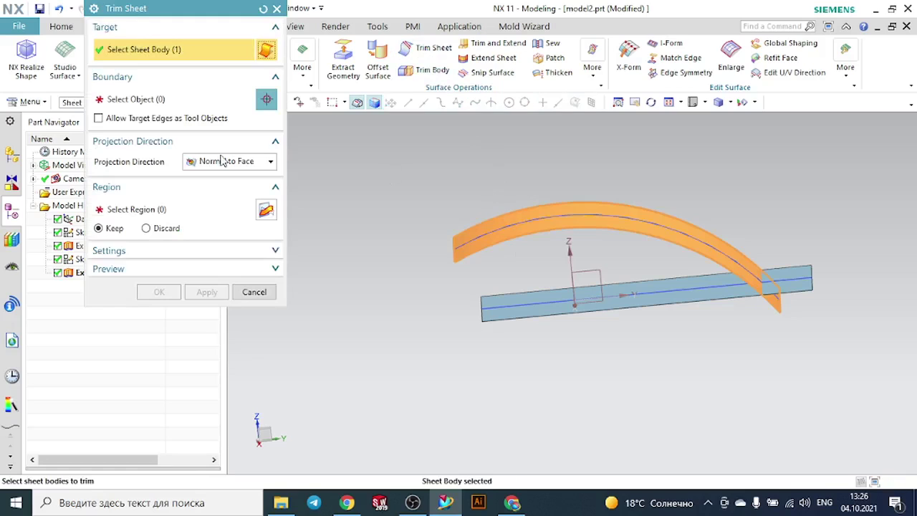
pyautogui.click(153, 99)
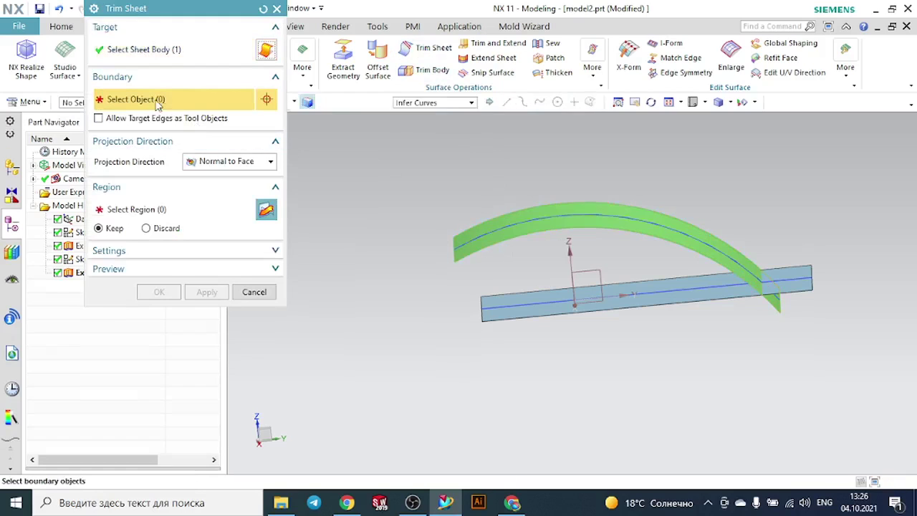
pyautogui.click(533, 302)
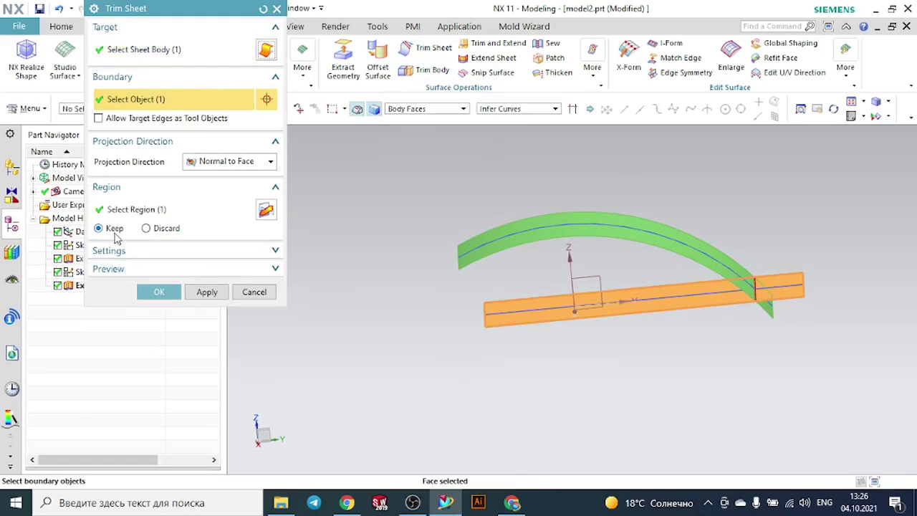
pyautogui.click(180, 295)
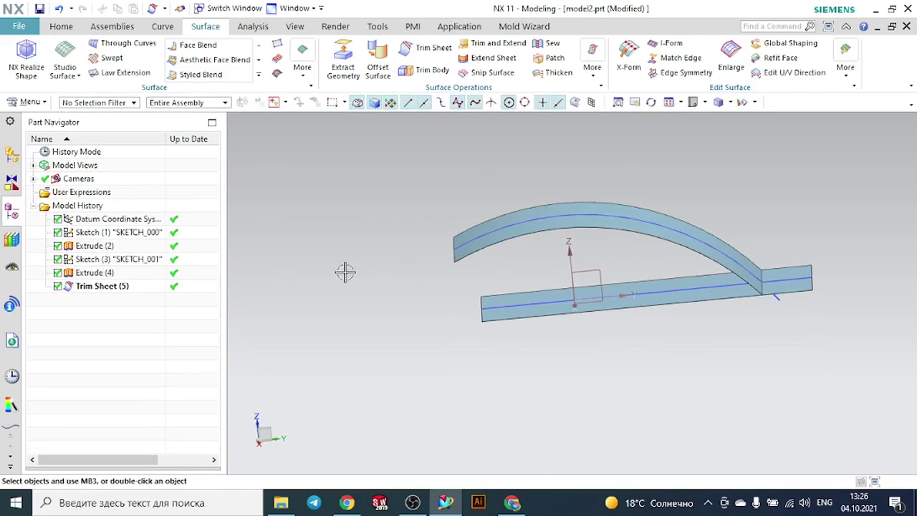
pyautogui.moveTo(443, 265); pyautogui.dragTo(604, 258, button='middle')
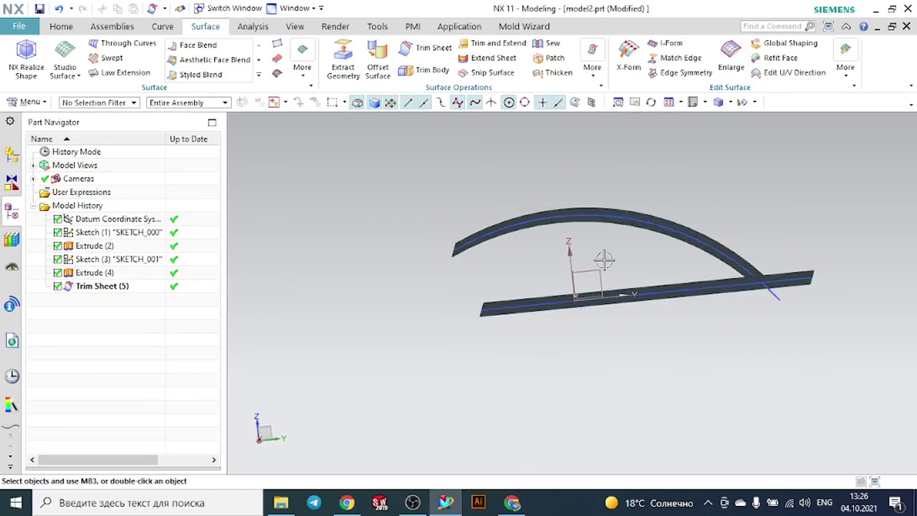
pyautogui.click(712, 278)
pyautogui.moveTo(836, 201)
pyautogui.mouseDown(button='middle')
pyautogui.moveTo(827, 239)
pyautogui.moveTo(831, 212)
pyautogui.mouseUp(button='middle')
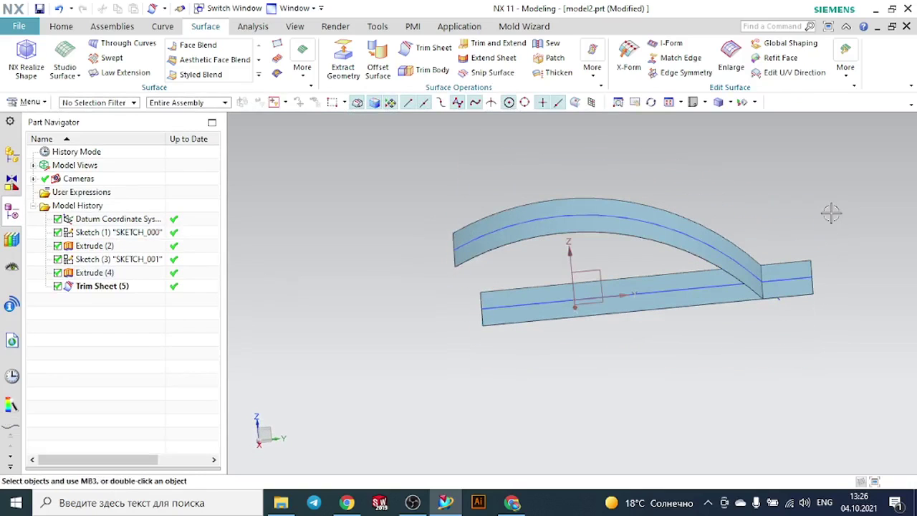
# Delete the Trim Sheet feature from the model history.
pyautogui.click(101, 286)
pyautogui.rightClick(119, 288)
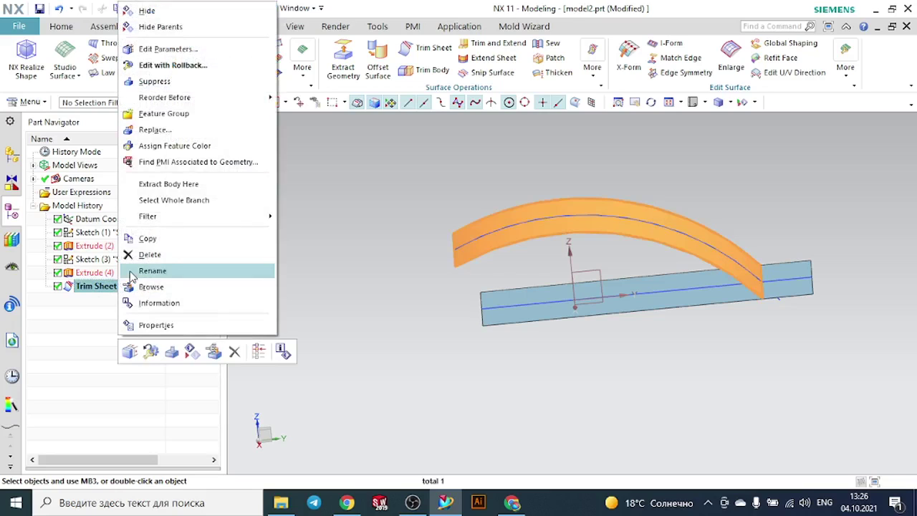
pyautogui.click(136, 255)
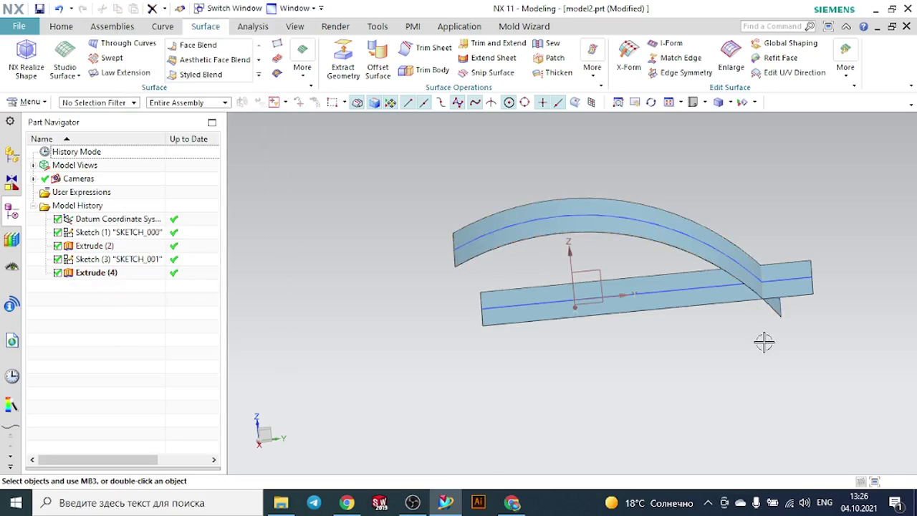
# Trim the arc sheet at the flat base sheet with Normal to Face projection, keeping the region above the base.
pyautogui.moveTo(764, 343); pyautogui.dragTo(769, 296, button='middle')
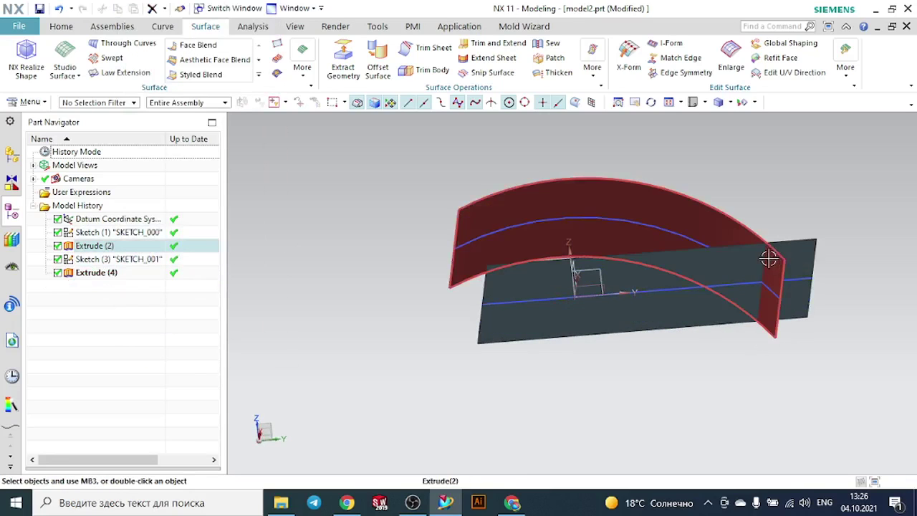
pyautogui.moveTo(798, 190); pyautogui.dragTo(789, 227, button='middle')
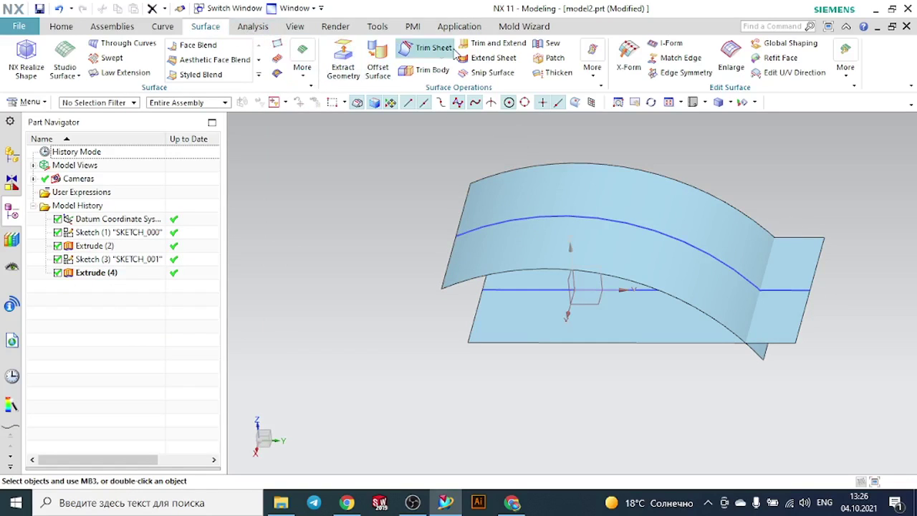
pyautogui.click(428, 48)
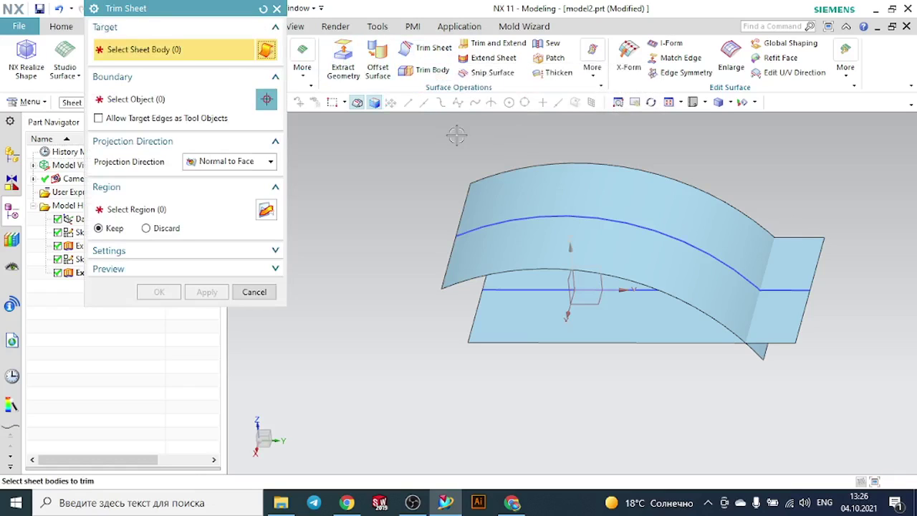
pyautogui.click(530, 189)
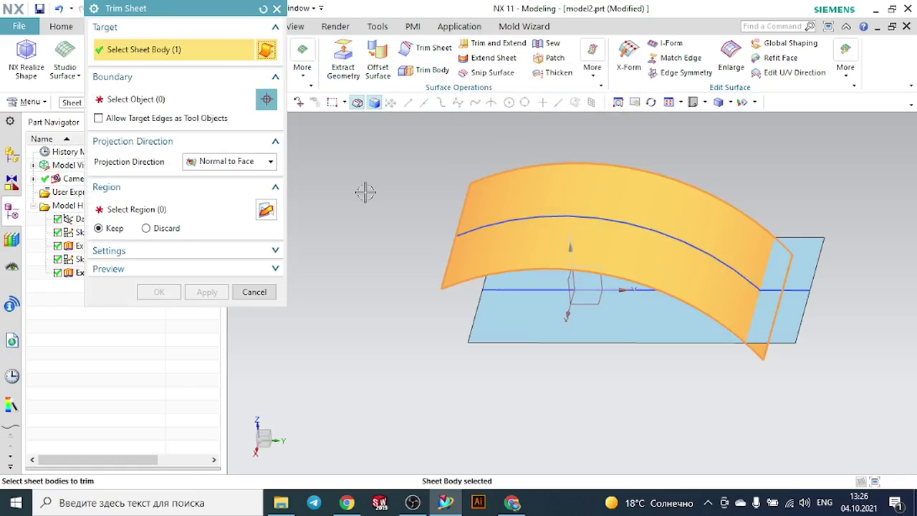
pyautogui.click(136, 102)
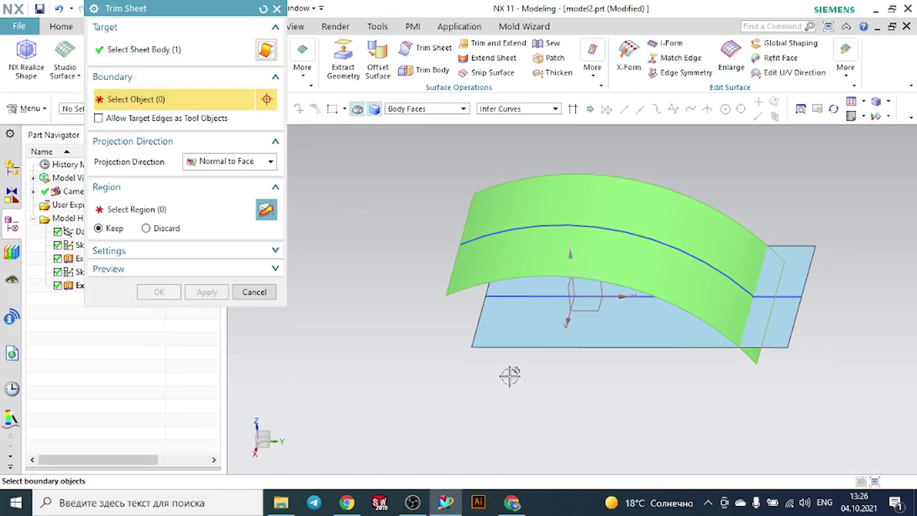
pyautogui.click(522, 317)
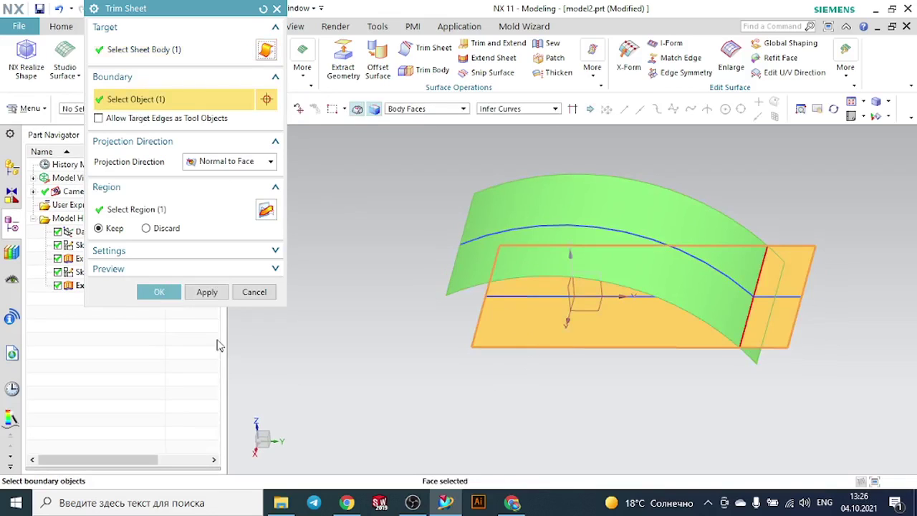
pyautogui.moveTo(324, 372); pyautogui.dragTo(365, 356, button='middle')
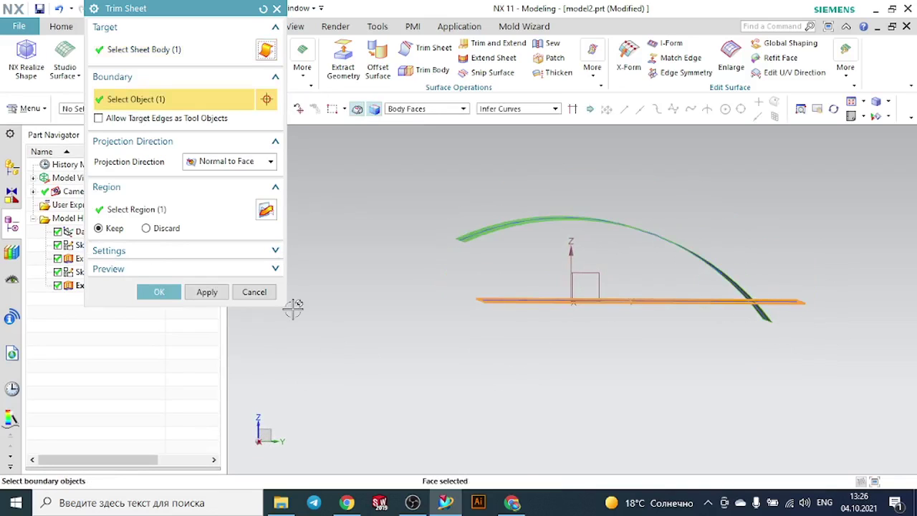
pyautogui.click(160, 292)
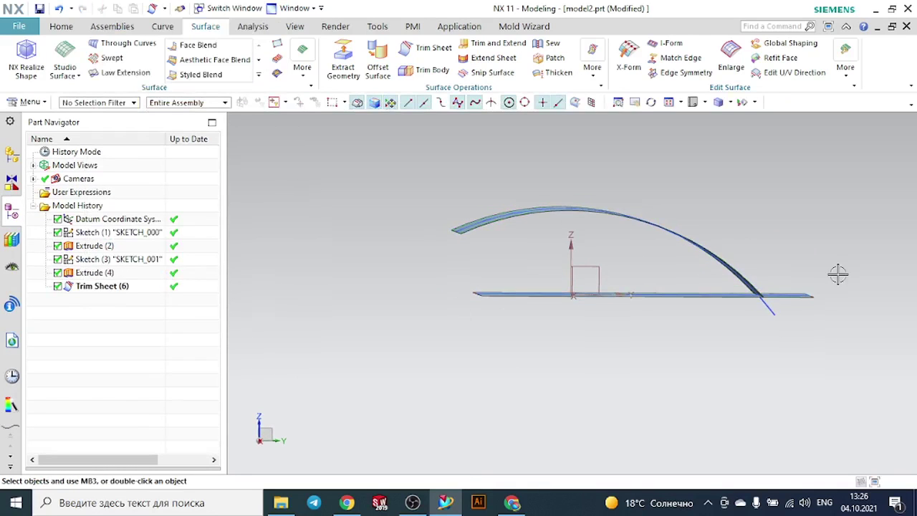
pyautogui.moveTo(835, 272)
pyautogui.mouseDown(button='middle')
pyautogui.moveTo(813, 276)
pyautogui.moveTo(801, 265)
pyautogui.moveTo(788, 290)
pyautogui.mouseUp(button='middle')
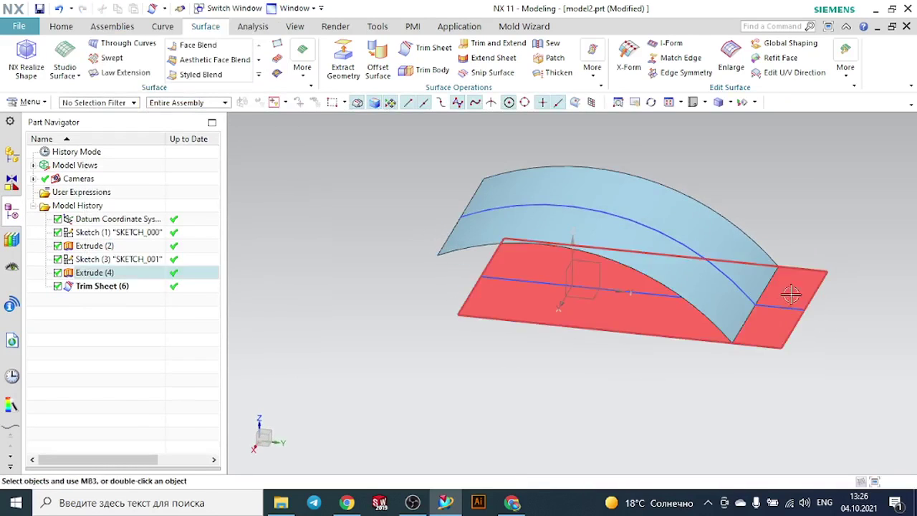
pyautogui.doubleClick(781, 303)
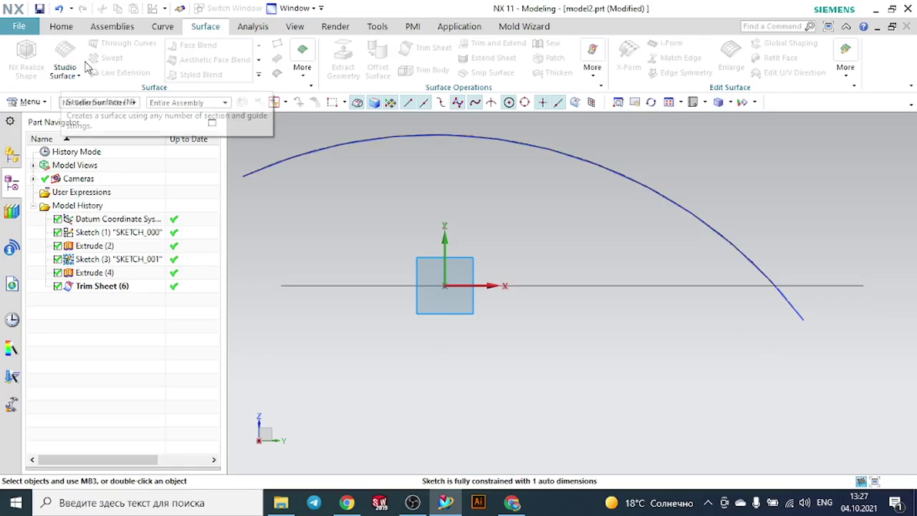
pyautogui.click(61, 26)
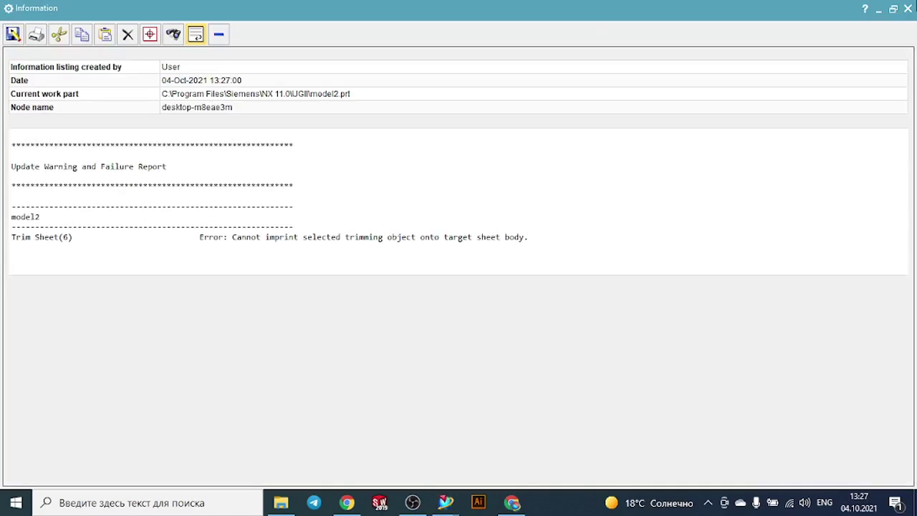
pyautogui.click(908, 9)
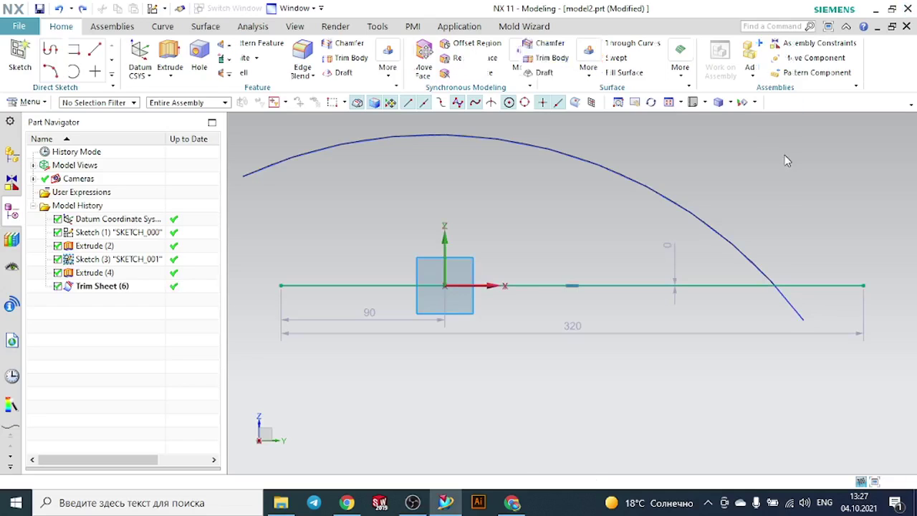
pyautogui.moveTo(785, 186); pyautogui.dragTo(778, 199, button='middle')
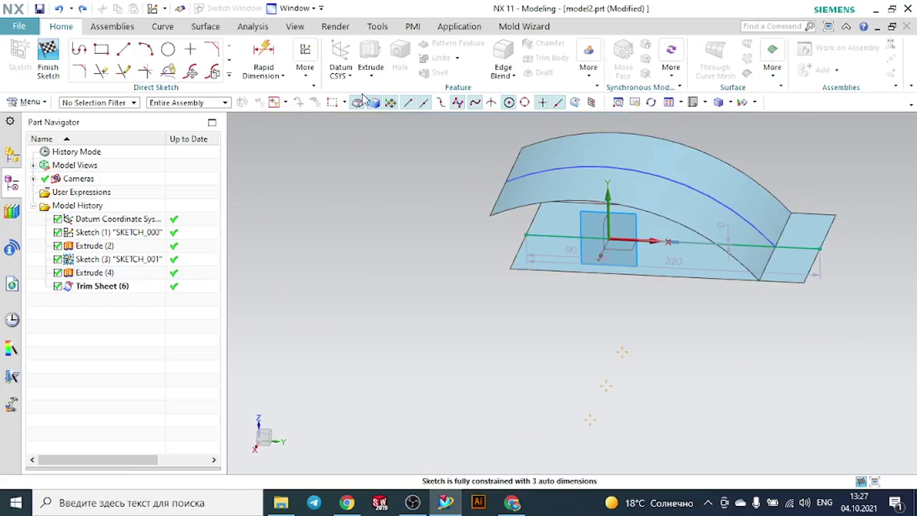
pyautogui.click(49, 59)
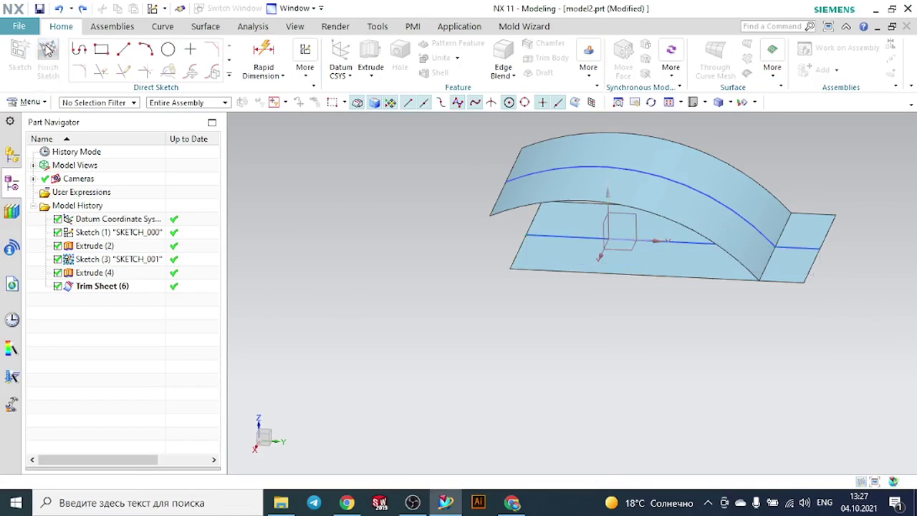
# Try to trim the base sheet at the arc sheet with the region under the arc set to Discard, and undo the trim.
pyautogui.click(208, 27)
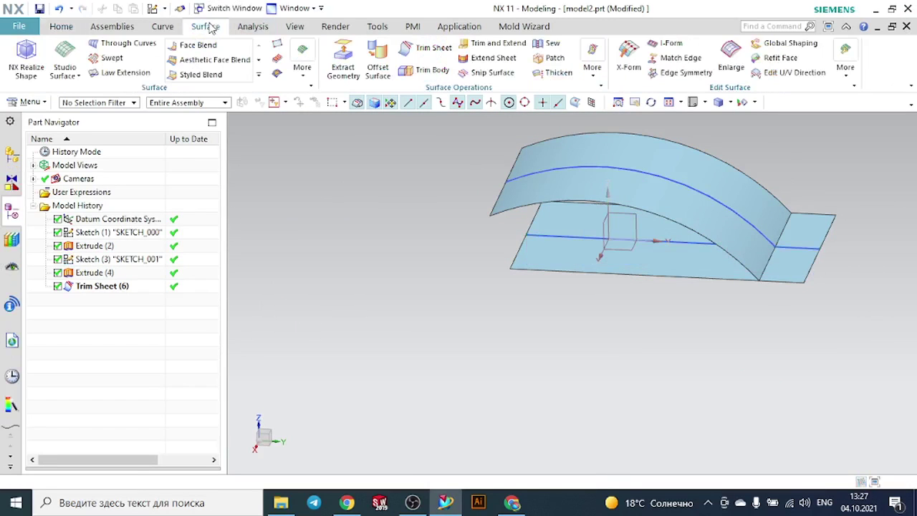
pyautogui.click(426, 47)
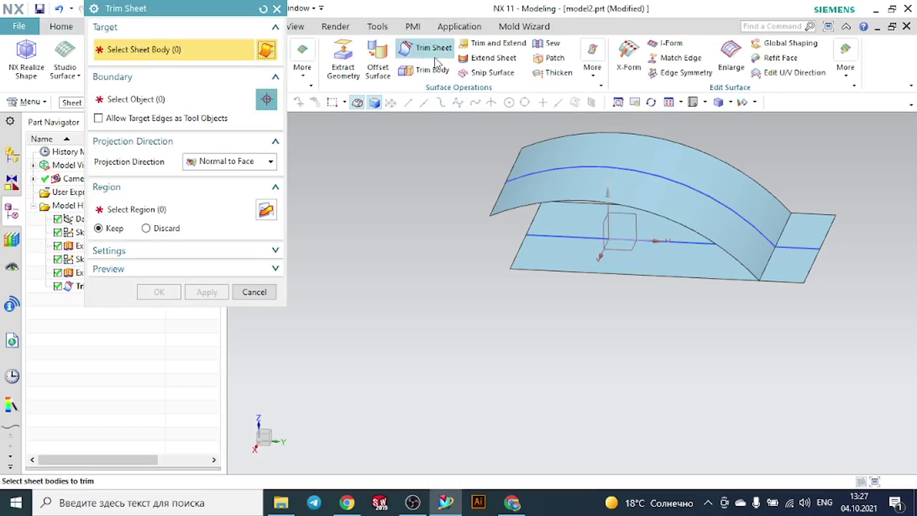
pyautogui.moveTo(513, 306); pyautogui.dragTo(545, 261, button='middle')
pyautogui.click(557, 231)
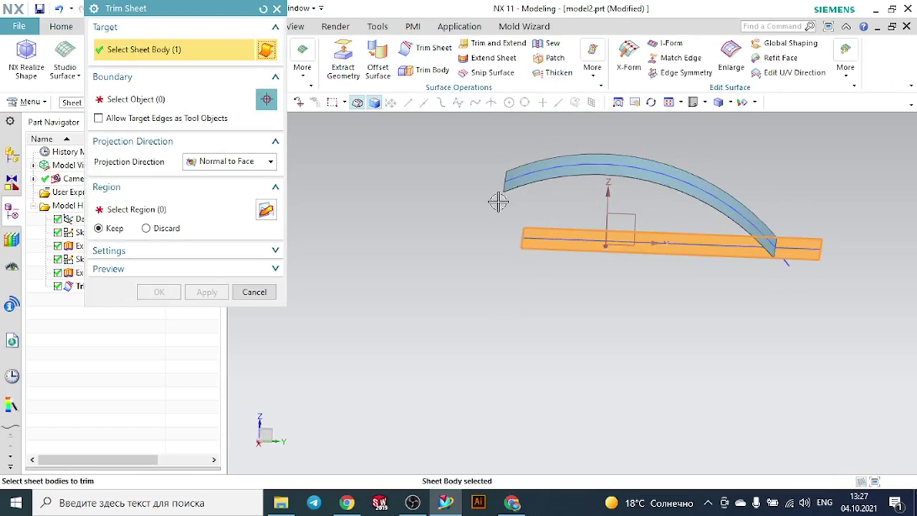
pyautogui.click(154, 100)
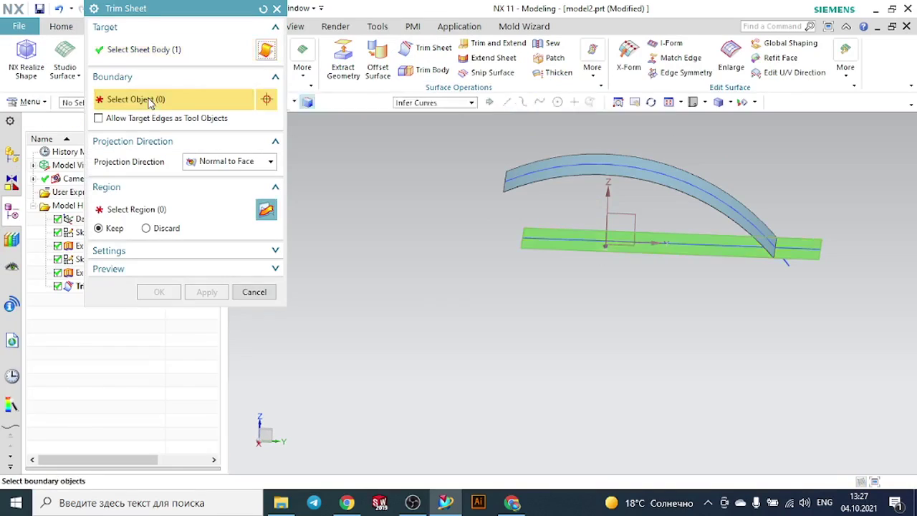
pyautogui.click(538, 174)
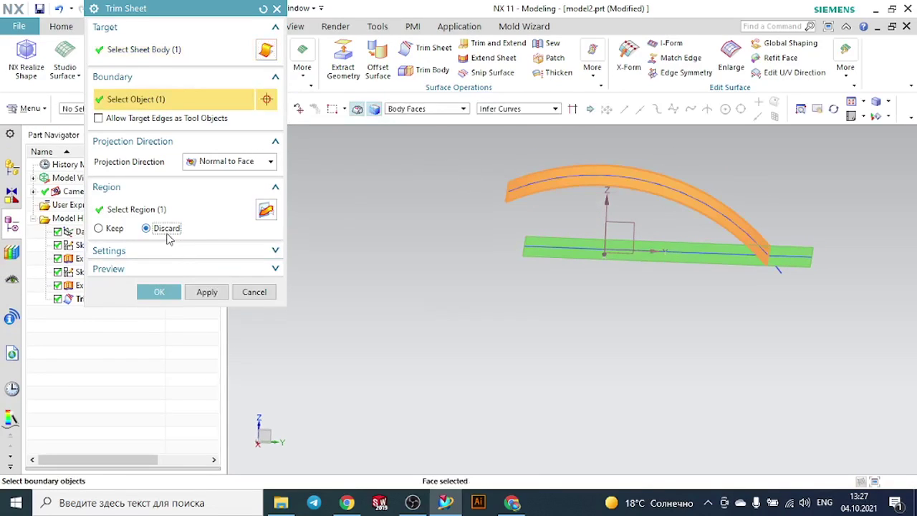
pyautogui.click(179, 291)
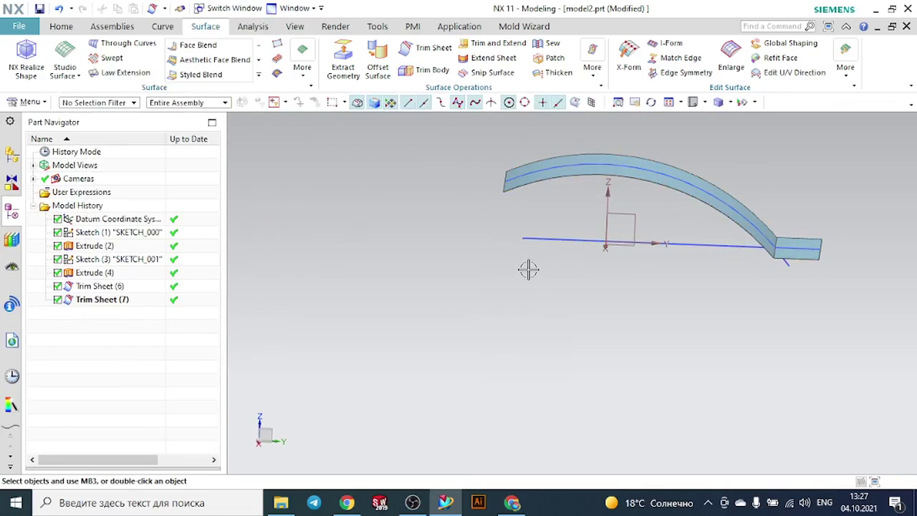
pyautogui.hotkey('ctrl', 'z')
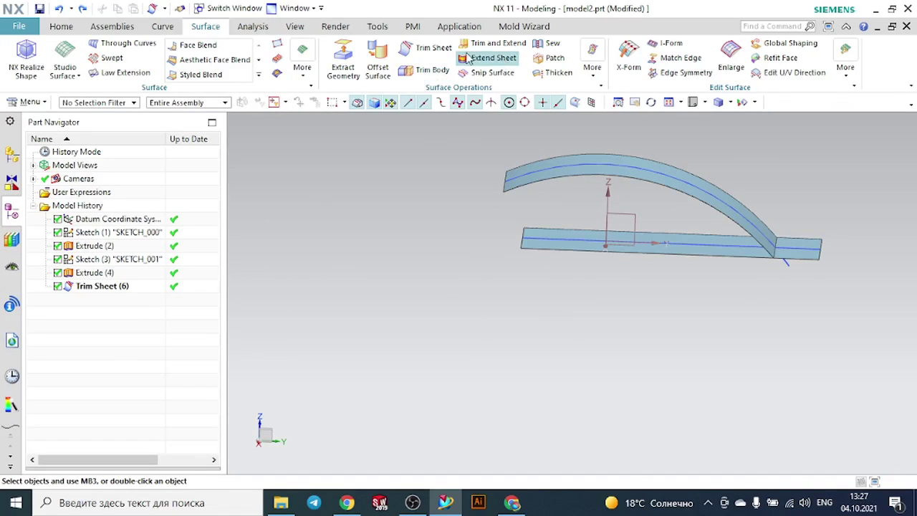
# Trim the base sheet with the arc sheet as the boundary, keeping the portion under the arc.
pyautogui.click(428, 49)
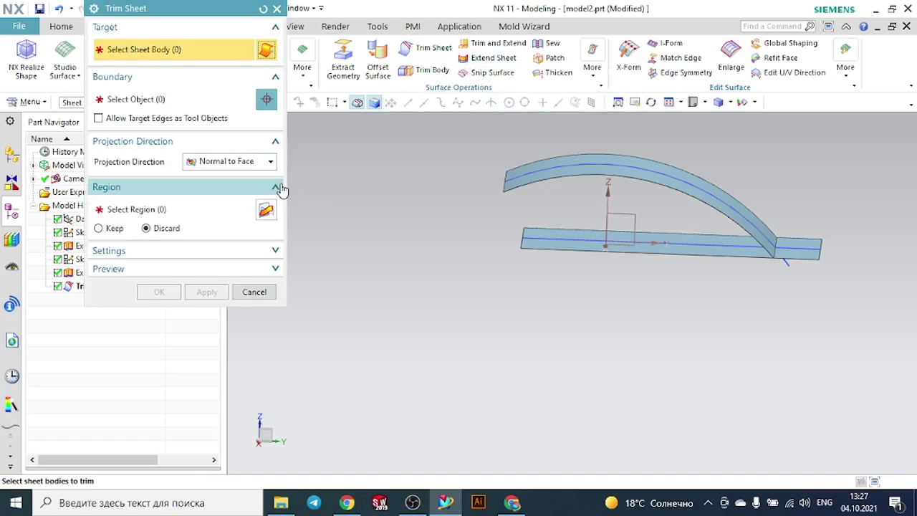
pyautogui.click(546, 231)
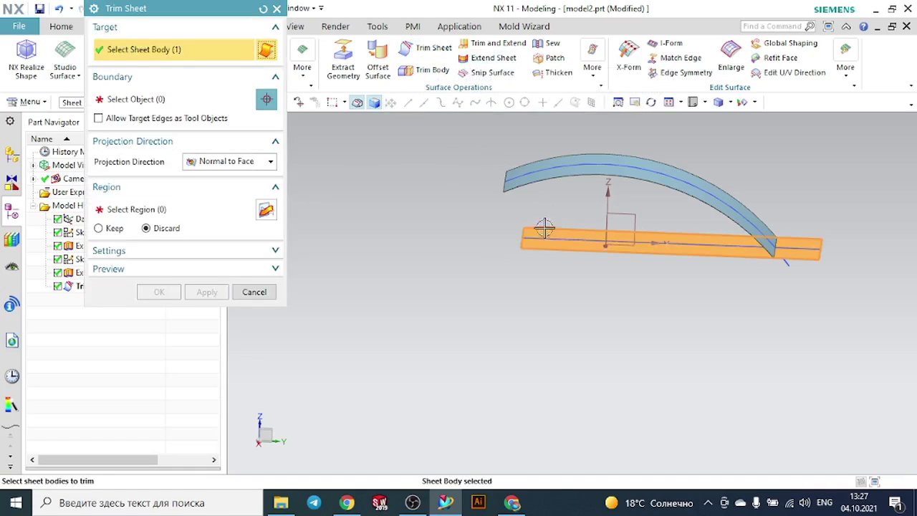
pyautogui.click(140, 103)
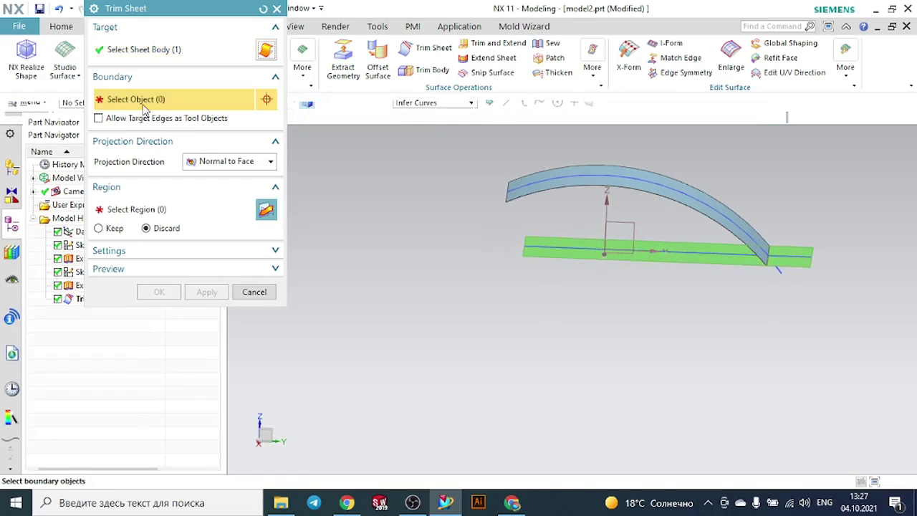
pyautogui.click(530, 173)
pyautogui.click(530, 173)
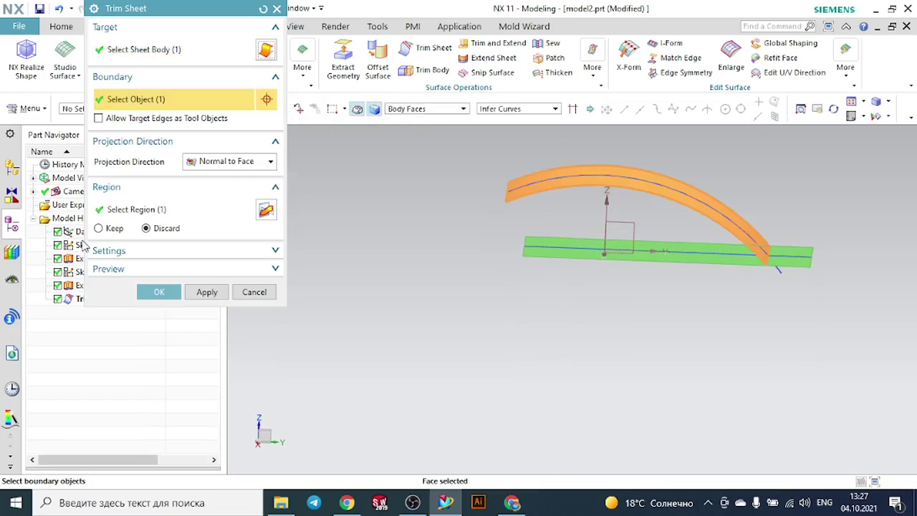
pyautogui.click(158, 291)
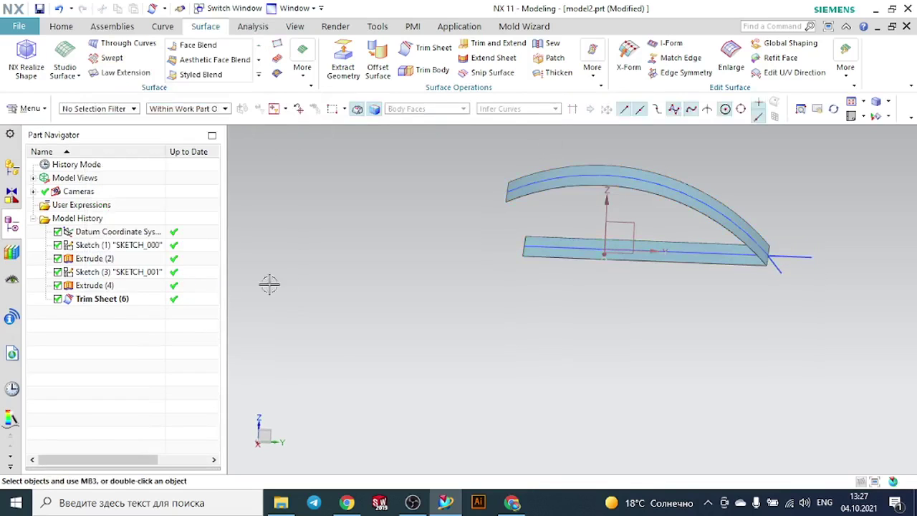
# Create a sketch on the YZ plane of the datum coordinate system.
pyautogui.moveTo(268, 280); pyautogui.dragTo(615, 271, button='middle')
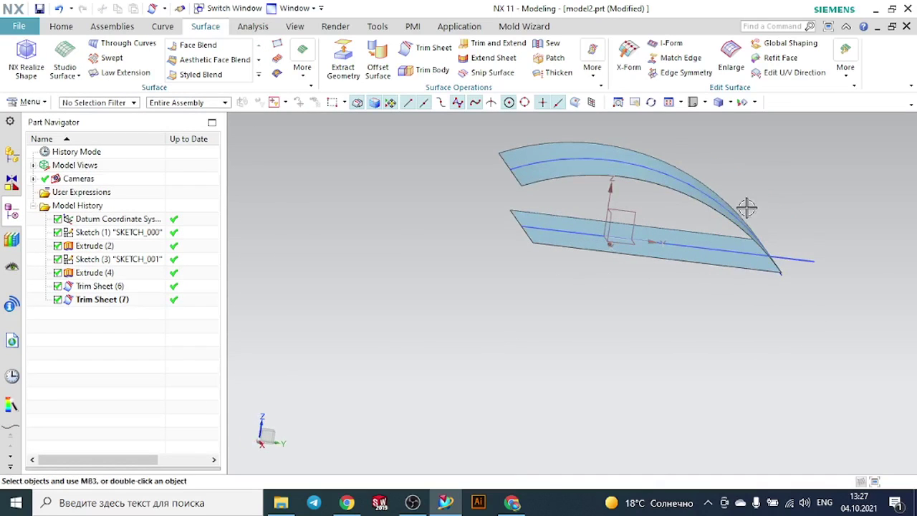
pyautogui.scroll(-1, 713, 292)
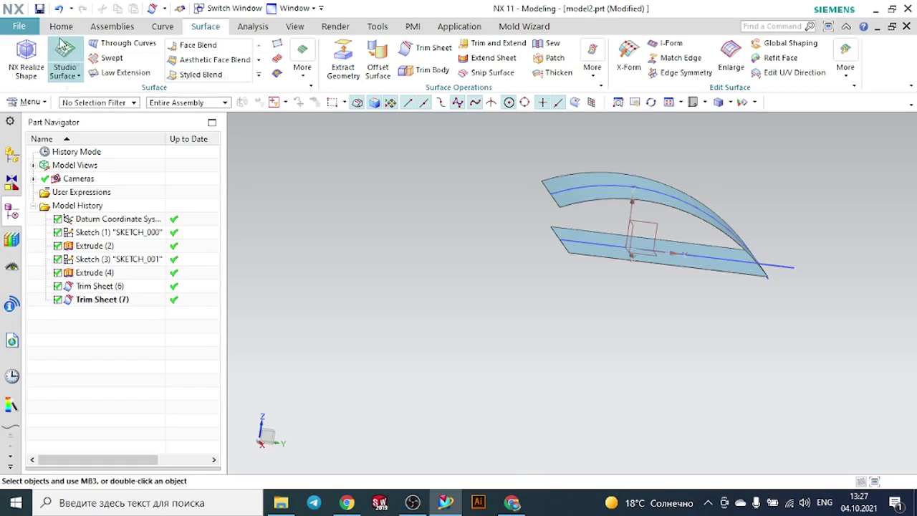
pyautogui.click(53, 28)
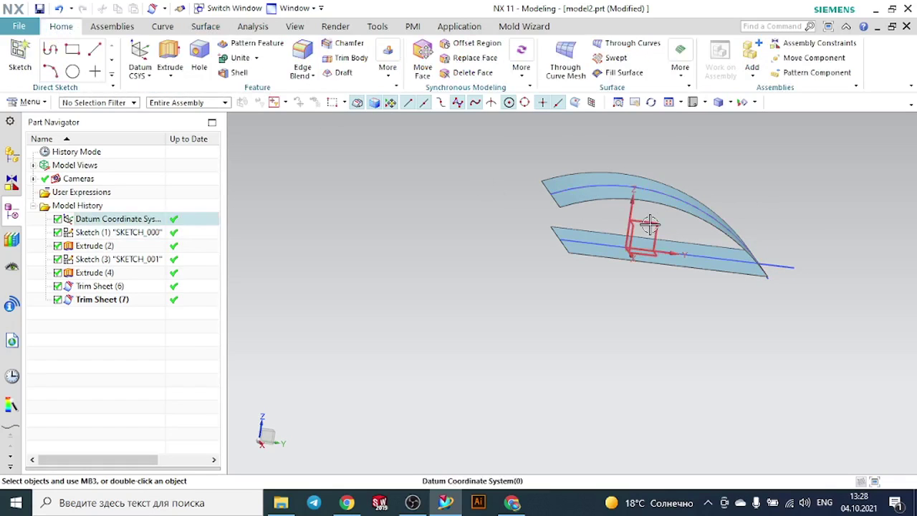
pyautogui.click(21, 63)
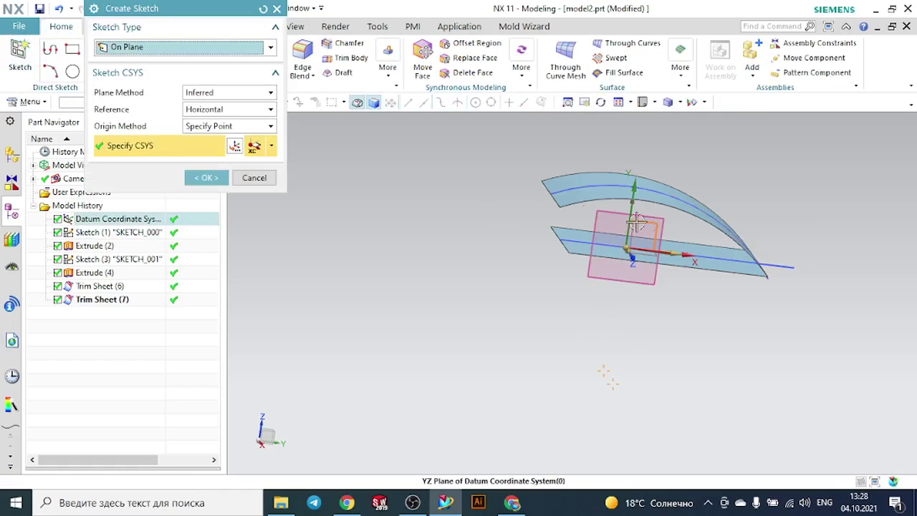
pyautogui.click(648, 209)
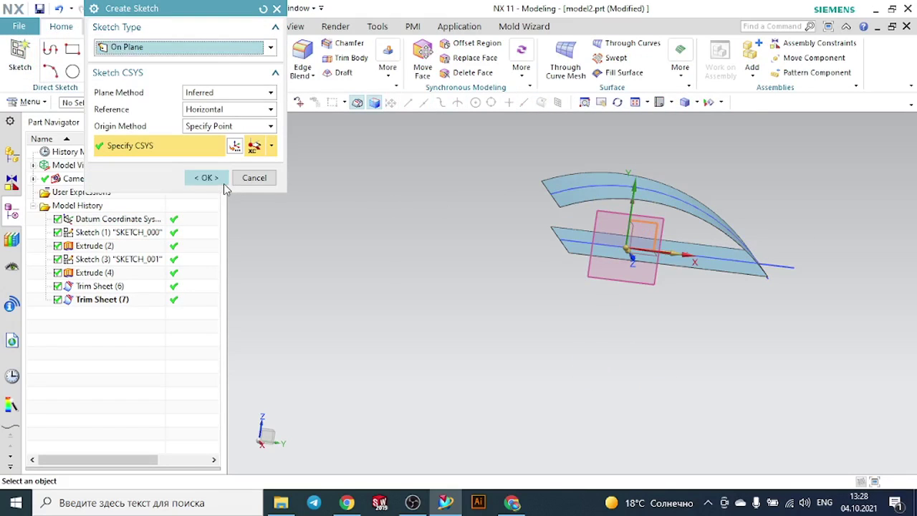
pyautogui.click(206, 178)
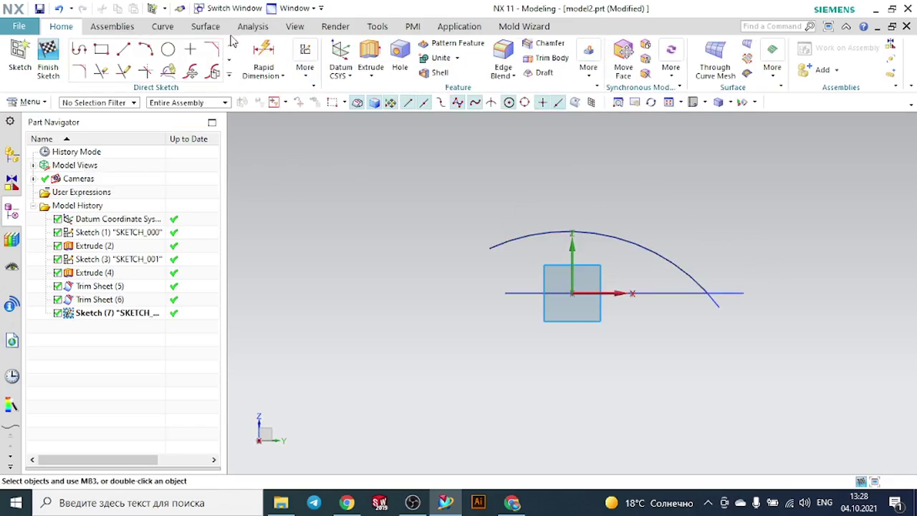
# Sketch an arc of about 201.6 mm radius running from above the upper arc down across the base line to below it.
pyautogui.click(146, 51)
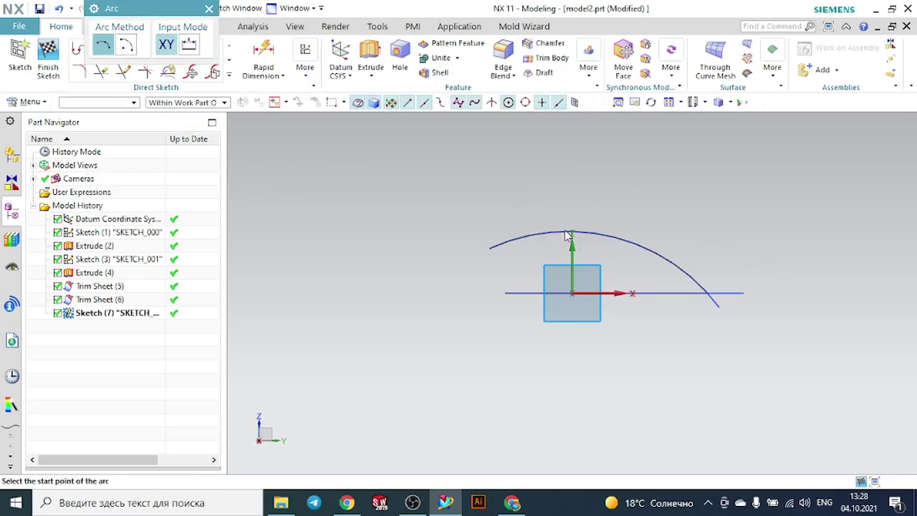
pyautogui.click(546, 196)
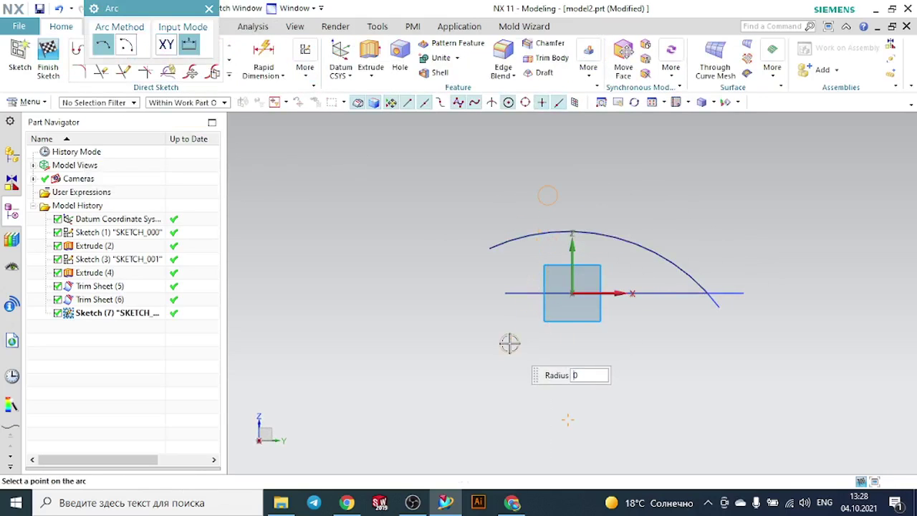
pyautogui.click(490, 358)
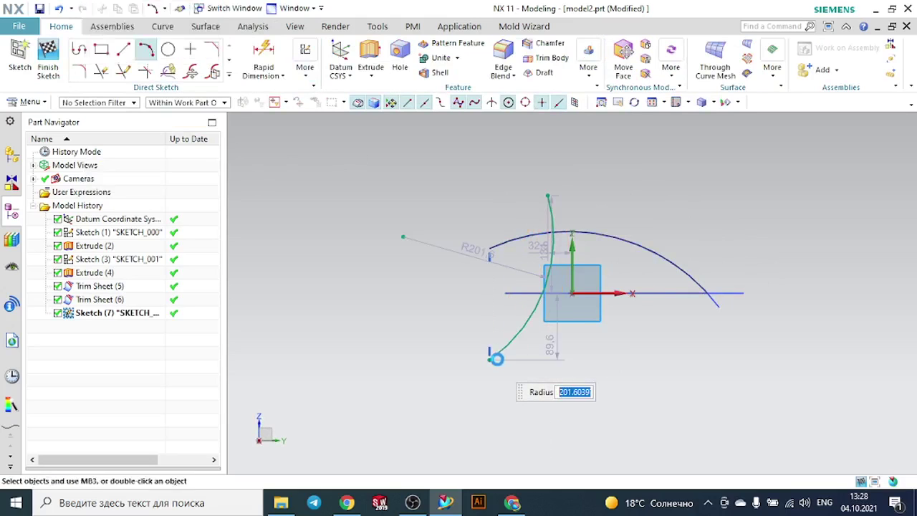
pyautogui.press('Escape')
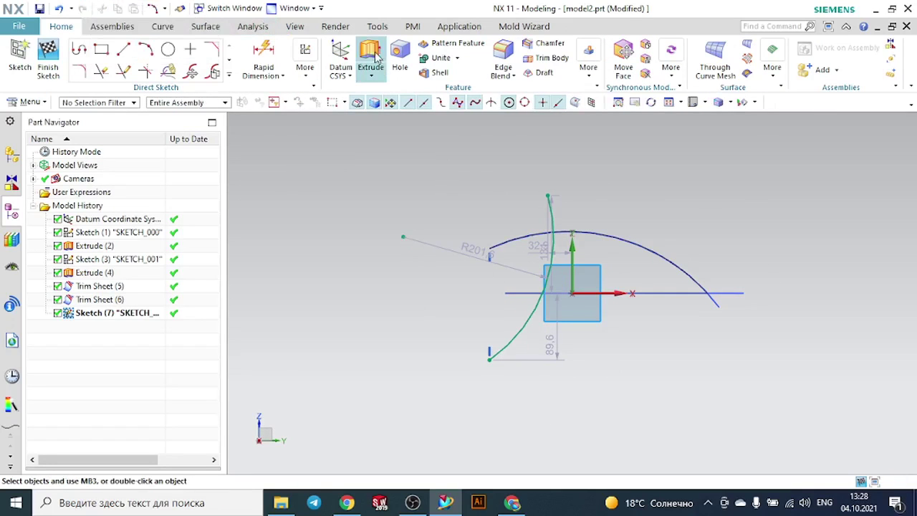
# Extrude the new crossing arc as a sheet with a symmetric distance of 100 mm and no Boolean.
pyautogui.click(374, 61)
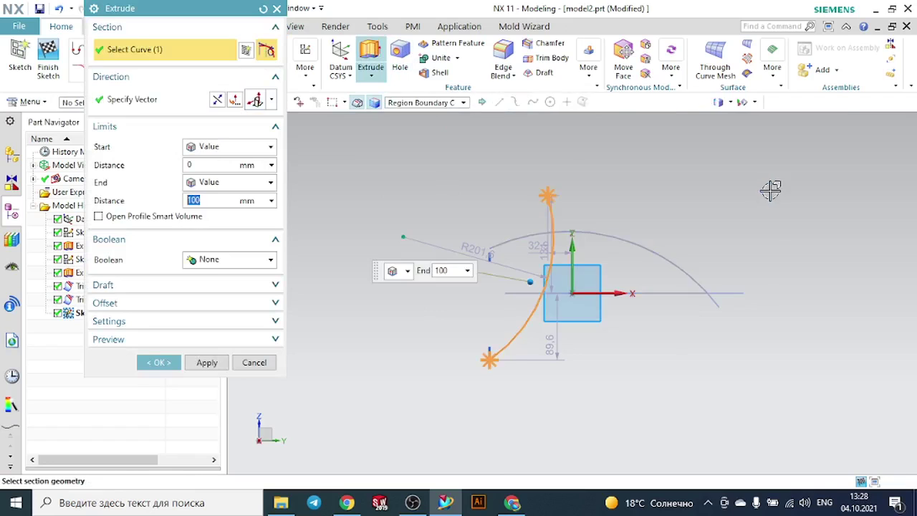
pyautogui.moveTo(770, 191); pyautogui.dragTo(758, 239, button='middle')
pyautogui.click(241, 147)
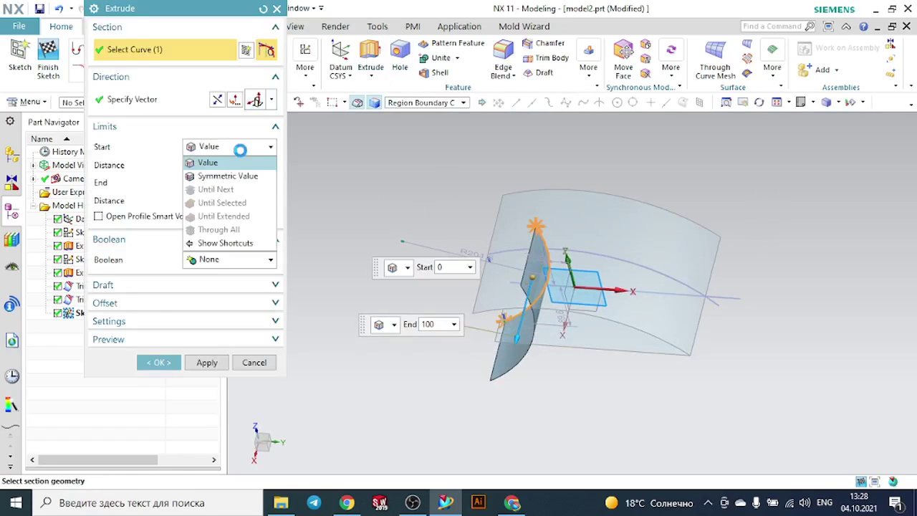
pyautogui.click(229, 176)
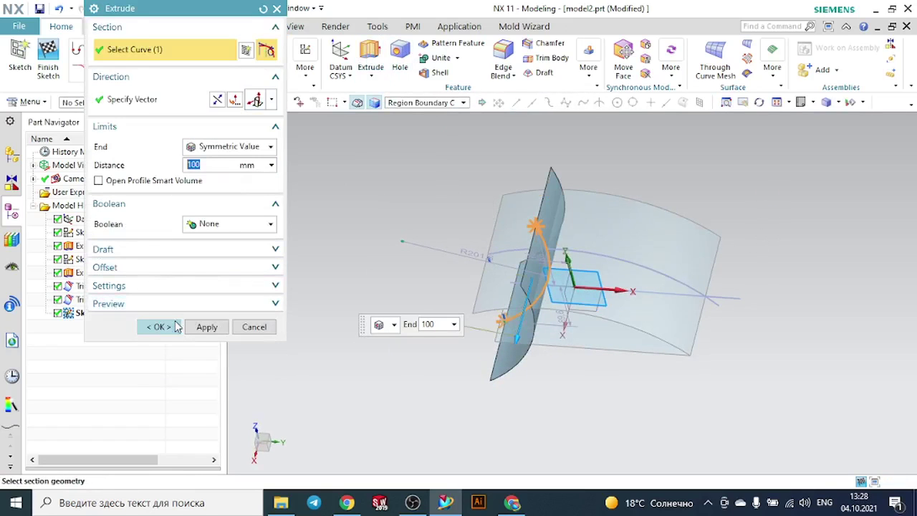
pyautogui.click(172, 326)
pyautogui.moveTo(354, 260); pyautogui.dragTo(364, 232, button='middle')
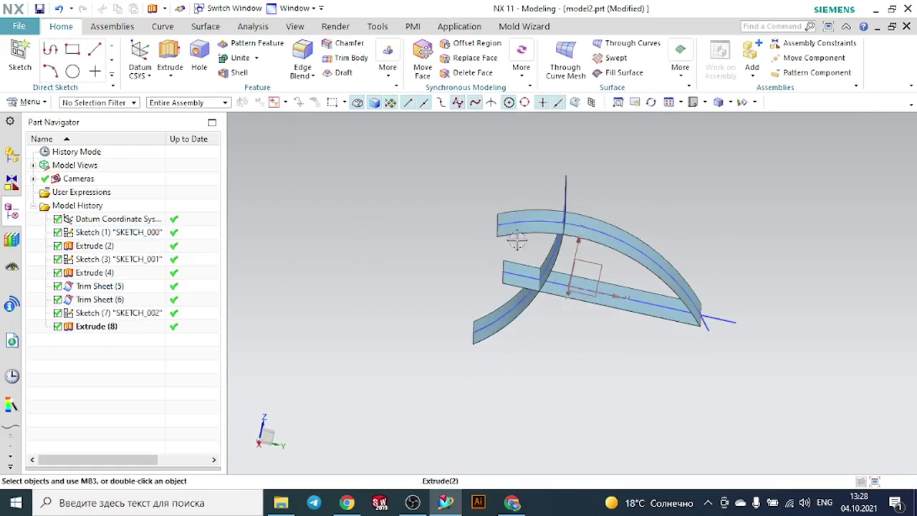
# Try to trim the upper arc sheet at the new curved crossing sheet, keeping its short overhanging end, and undo the trim.
pyautogui.click(205, 26)
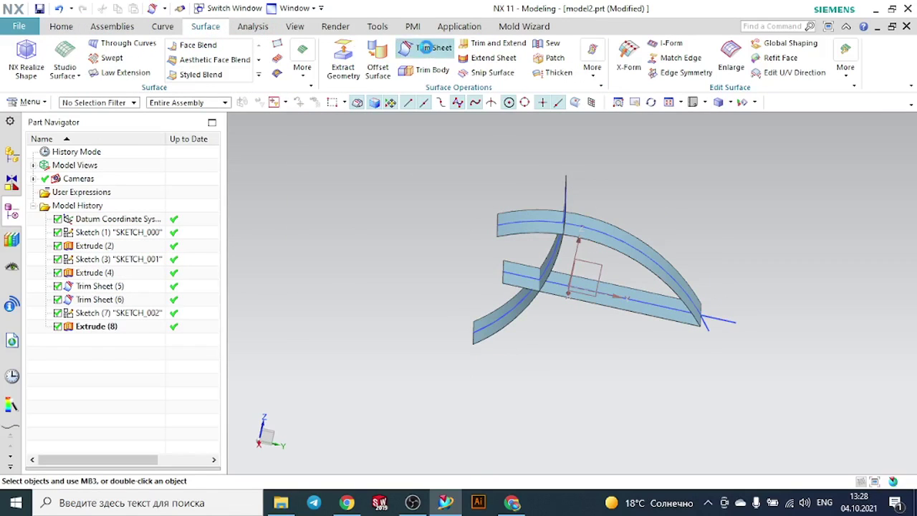
pyautogui.click(425, 47)
pyautogui.moveTo(498, 129); pyautogui.dragTo(530, 149, button='middle')
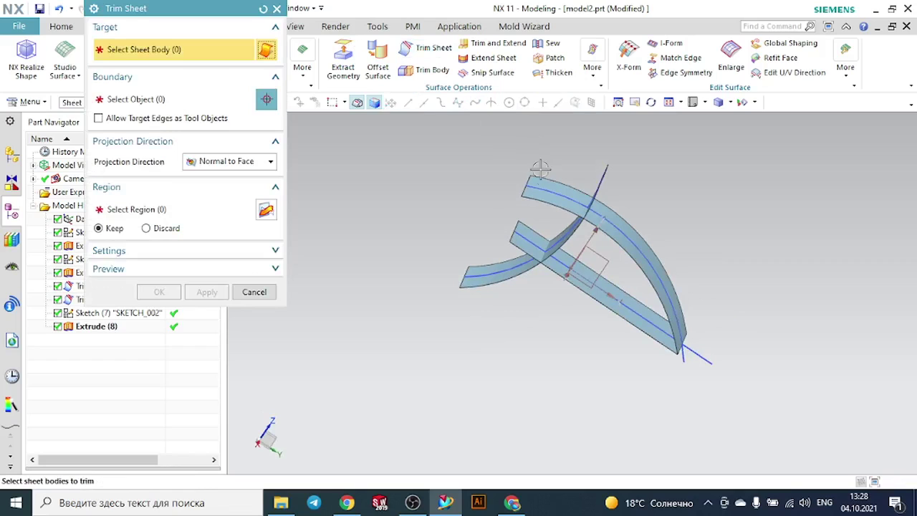
pyautogui.click(538, 177)
pyautogui.moveTo(470, 165); pyautogui.dragTo(475, 194, button='middle')
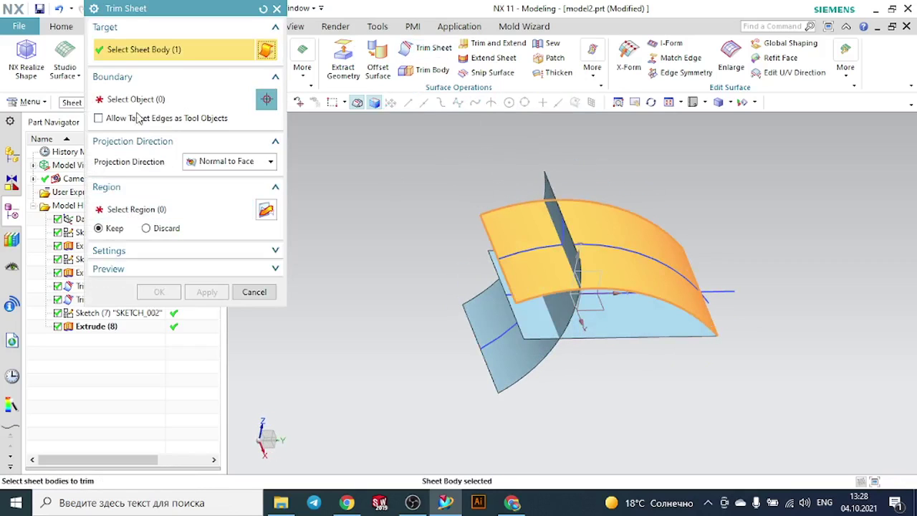
pyautogui.click(136, 101)
pyautogui.click(480, 315)
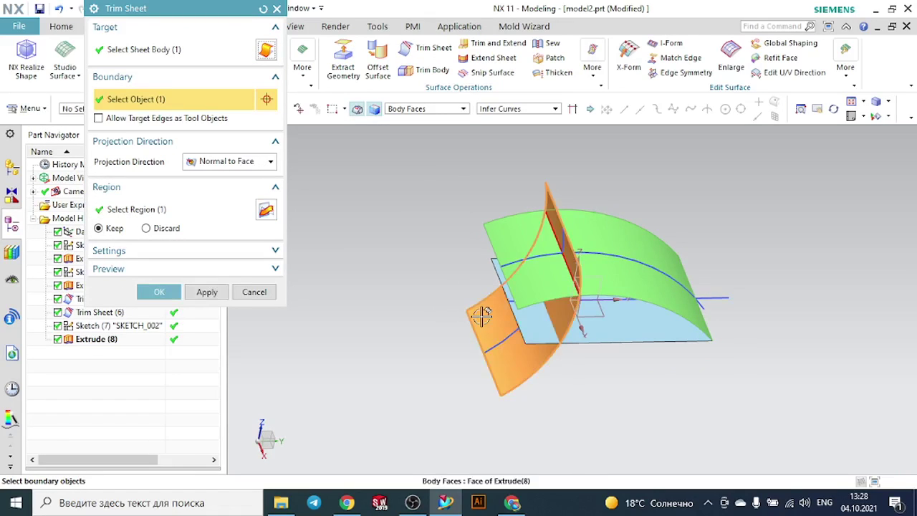
pyautogui.click(159, 292)
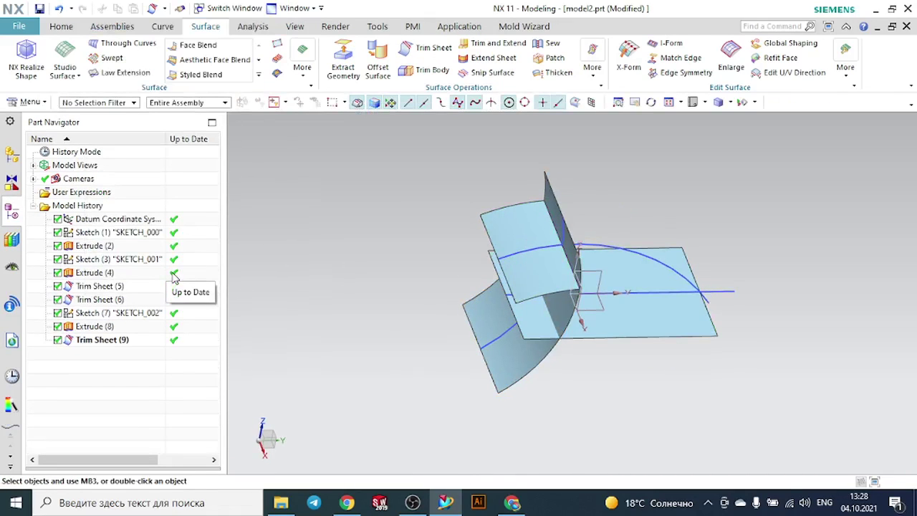
pyautogui.hotkey('ctrl', 'z')
pyautogui.click(433, 47)
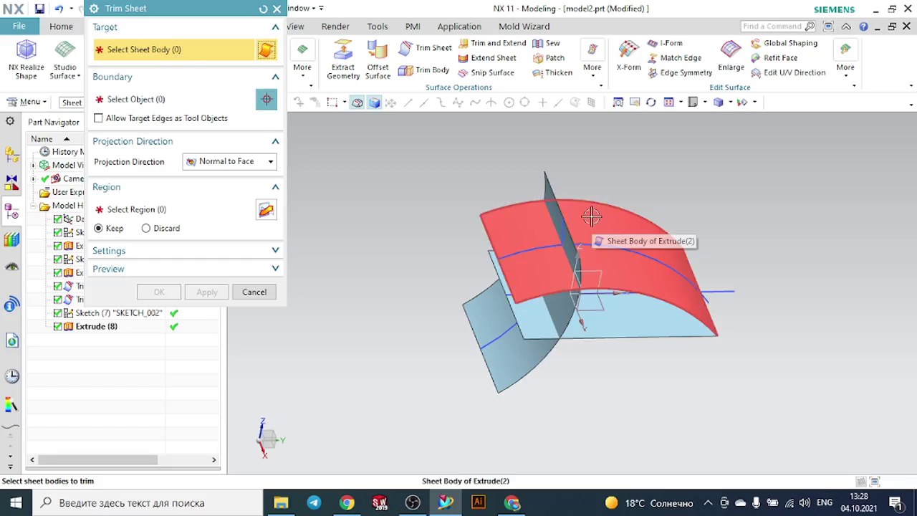
pyautogui.click(526, 212)
pyautogui.click(133, 99)
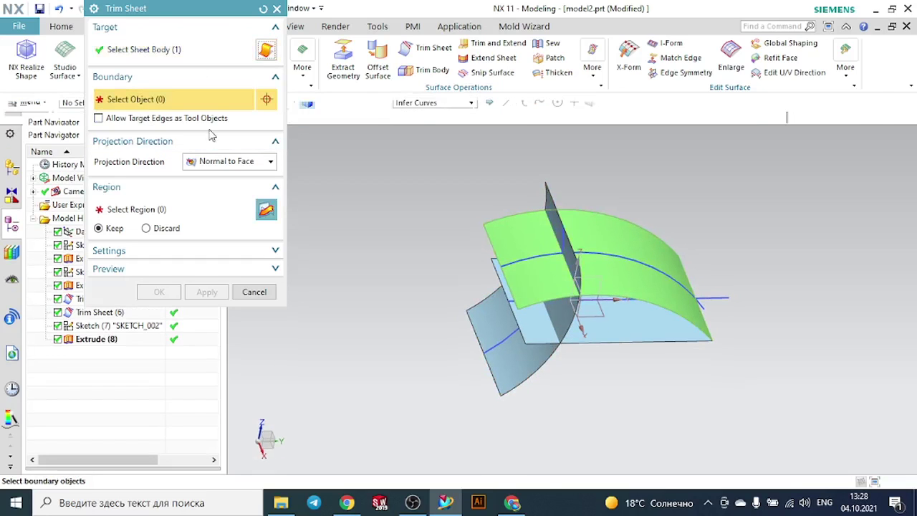
pyautogui.click(542, 327)
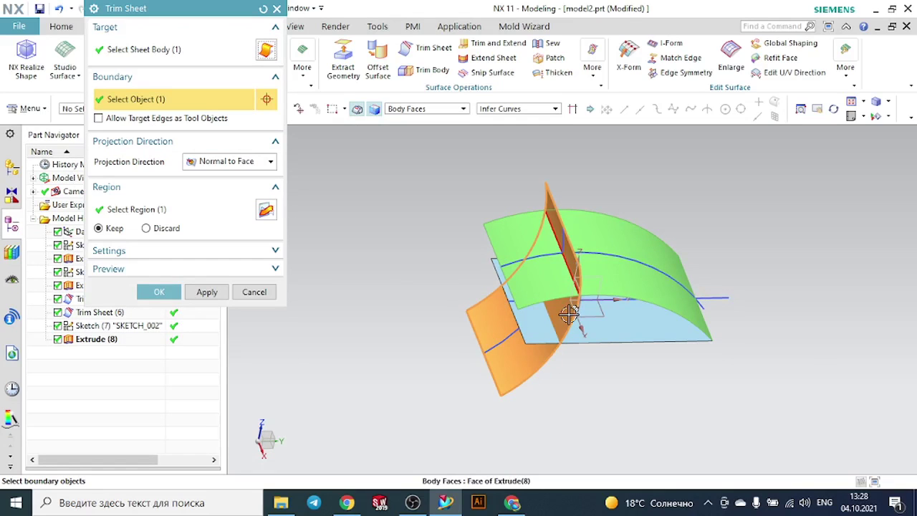
pyautogui.click(147, 228)
pyautogui.click(149, 213)
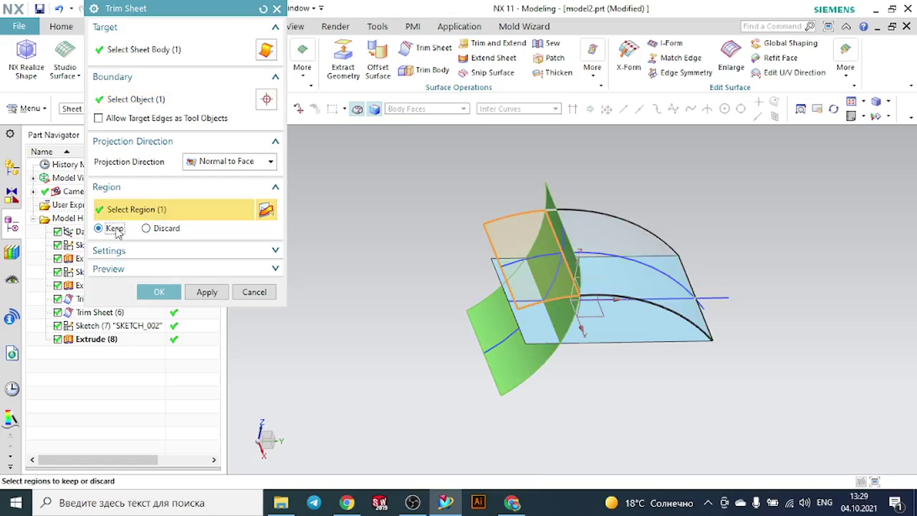
pyautogui.click(260, 10)
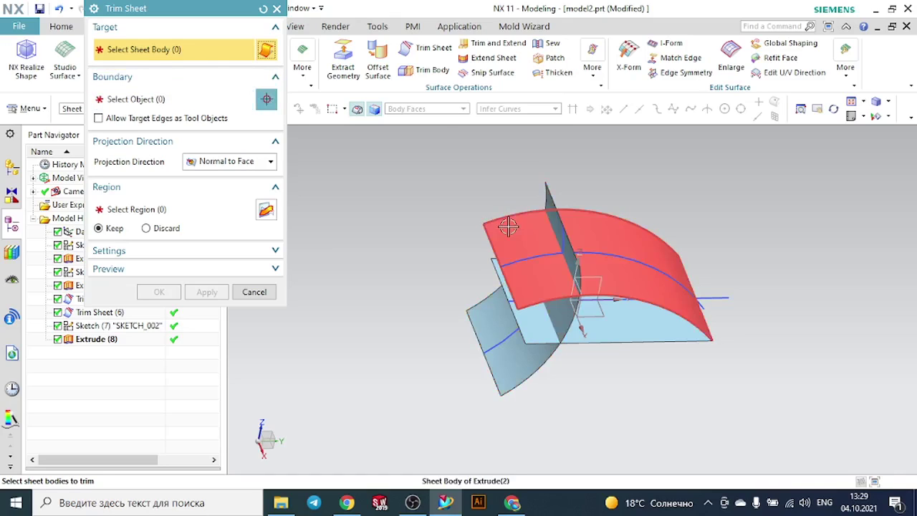
# Trim the curved crossing sheet at the upper arc sheet with Normal to Face projection, keeping the region below the arc sheet.
pyautogui.click(497, 323)
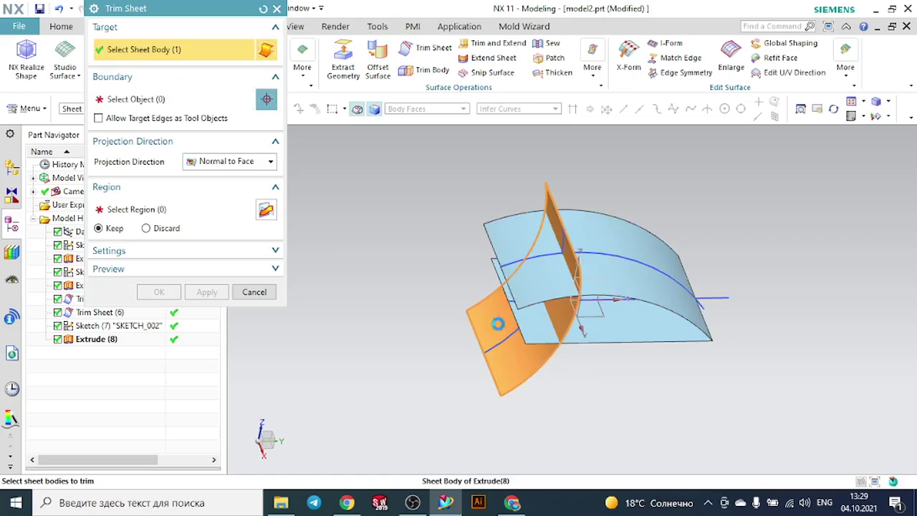
pyautogui.click(156, 99)
pyautogui.click(546, 237)
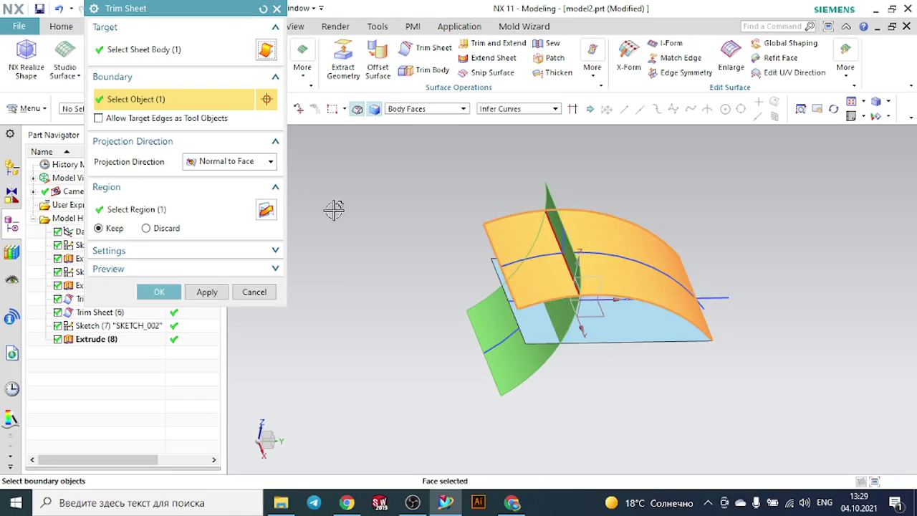
pyautogui.click(207, 208)
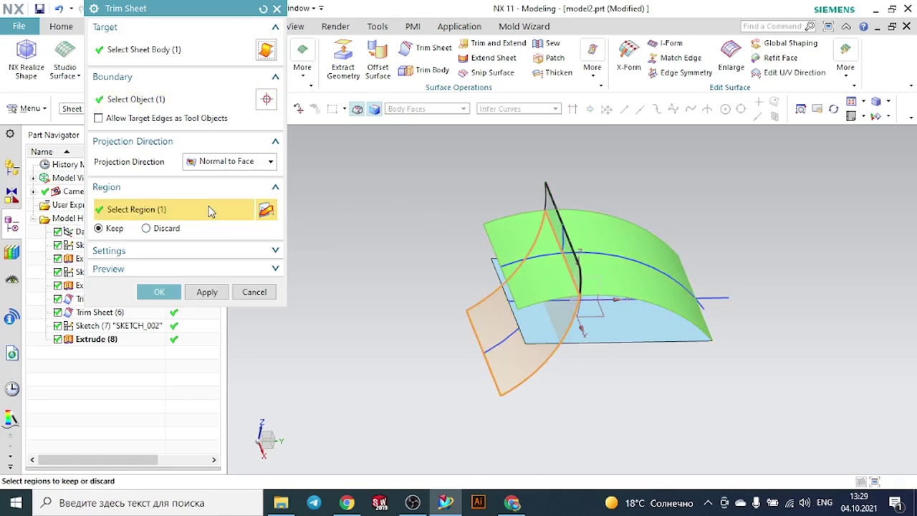
pyautogui.click(177, 290)
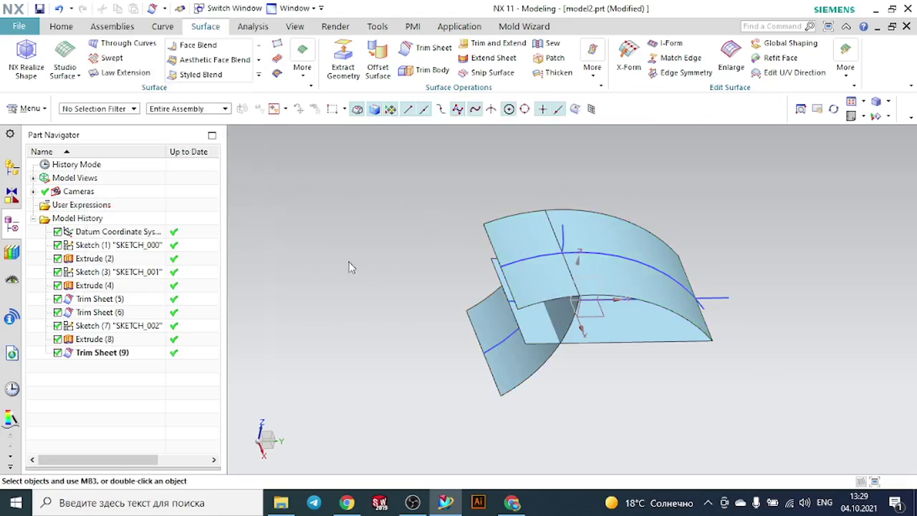
pyautogui.moveTo(432, 239); pyautogui.dragTo(468, 240, button='middle')
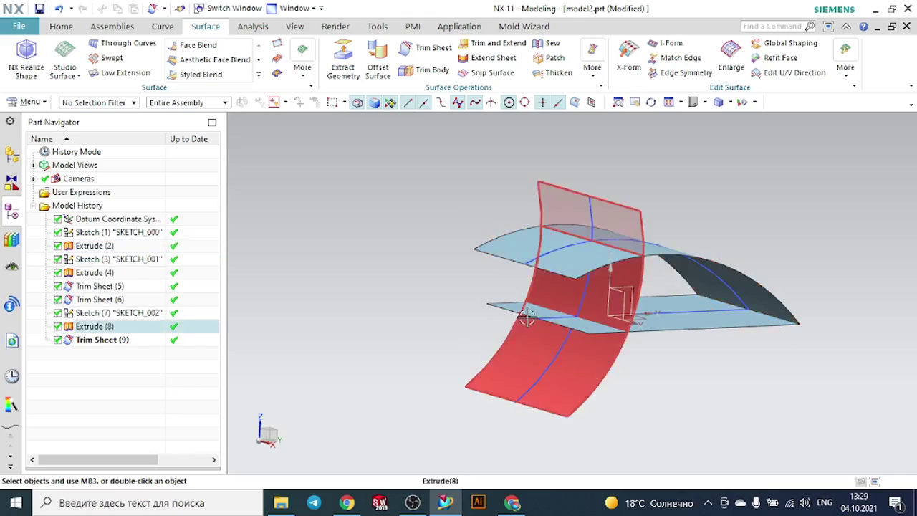
pyautogui.moveTo(504, 301); pyautogui.dragTo(445, 260, button='middle')
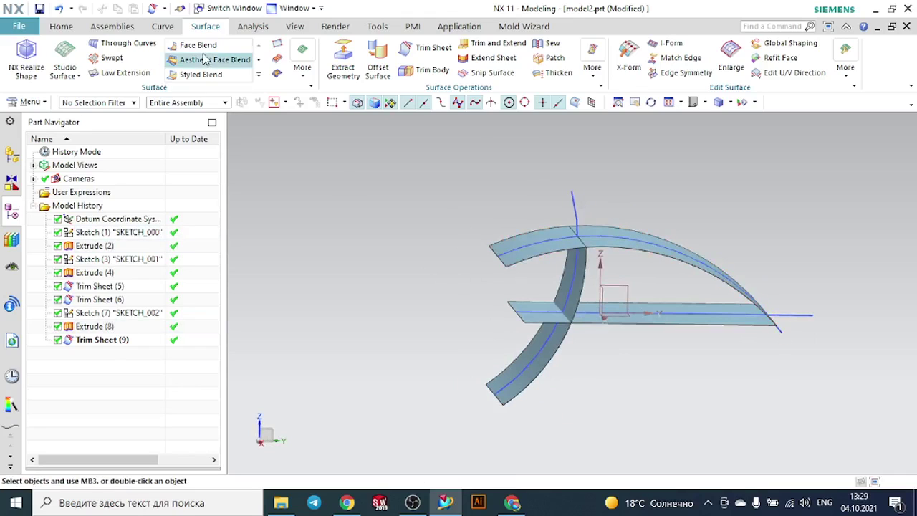
pyautogui.click(415, 43)
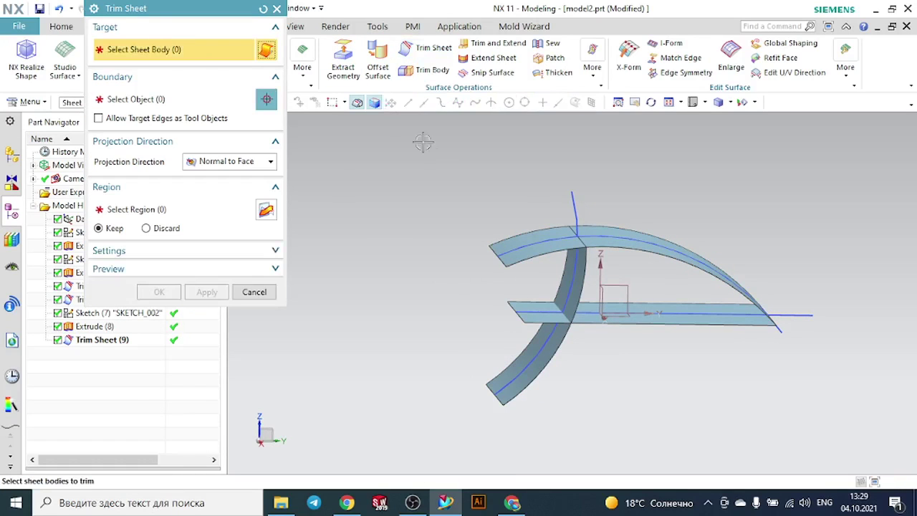
pyautogui.click(507, 246)
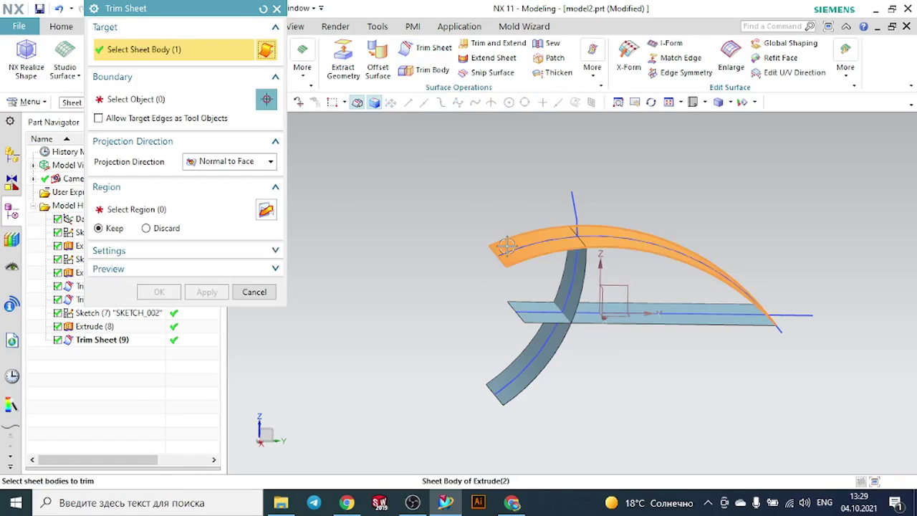
pyautogui.click(114, 99)
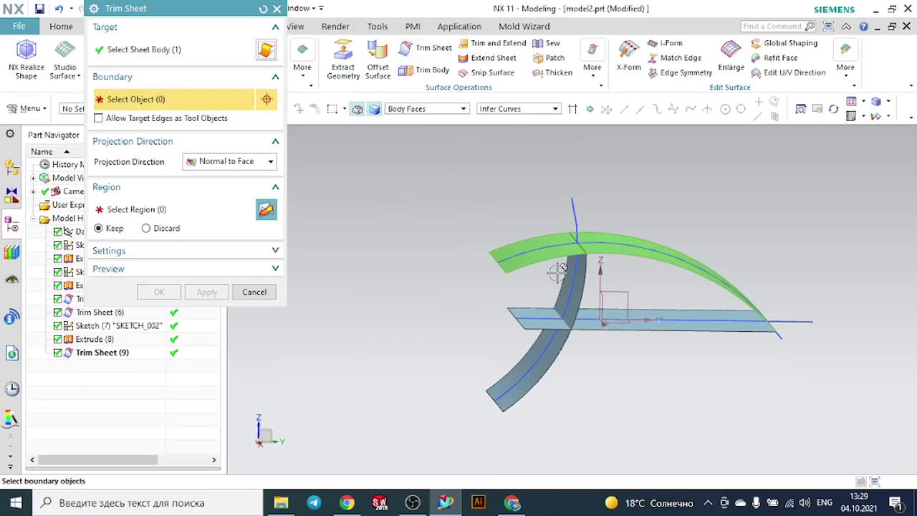
pyautogui.click(562, 276)
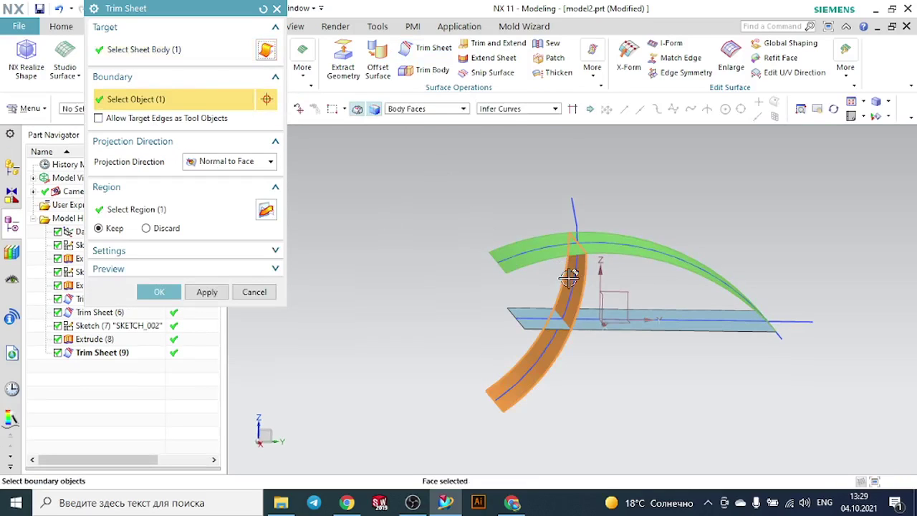
pyautogui.click(165, 229)
pyautogui.click(163, 209)
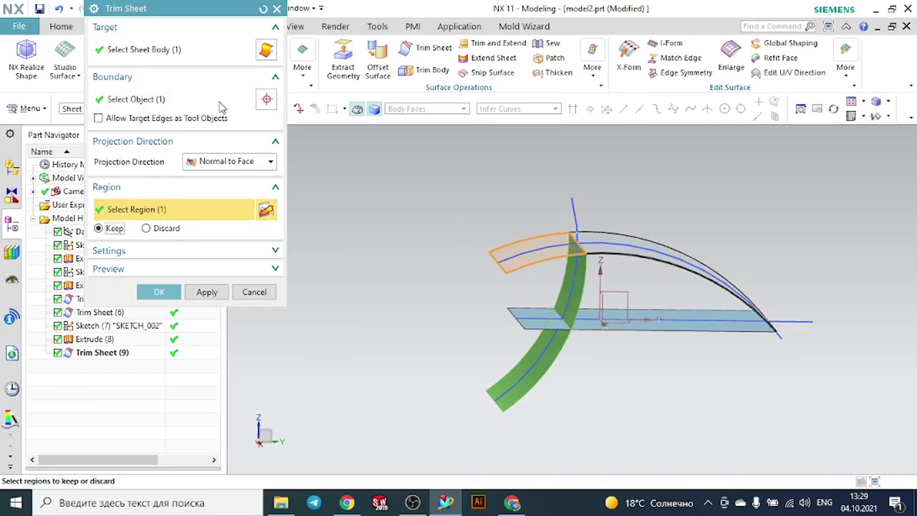
pyautogui.click(263, 9)
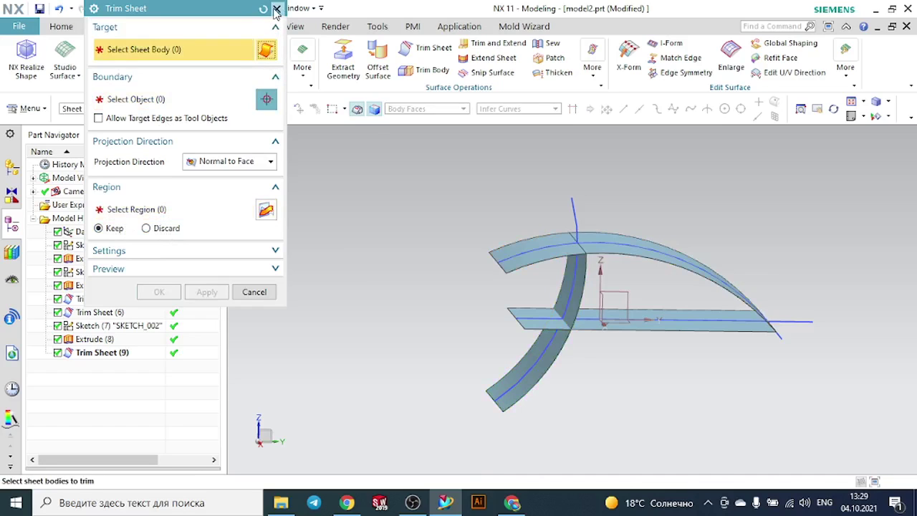
pyautogui.click(534, 254)
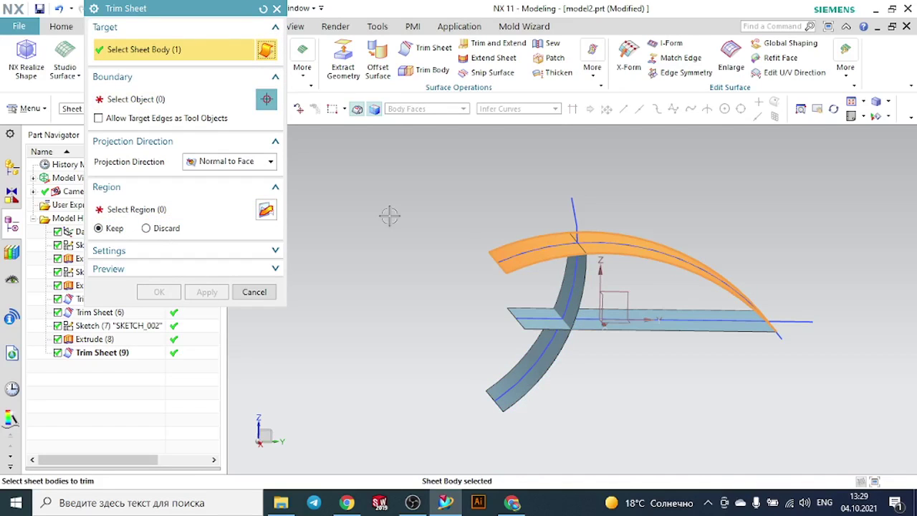
pyautogui.click(174, 101)
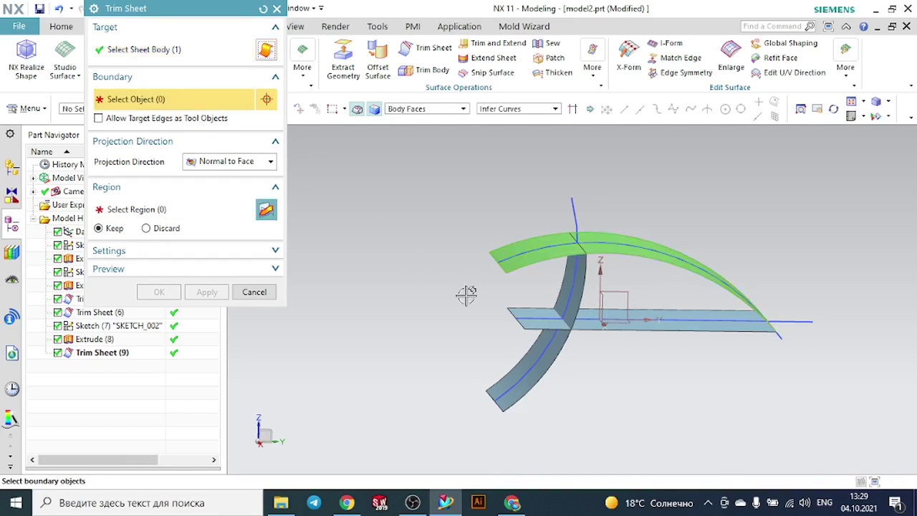
pyautogui.click(569, 281)
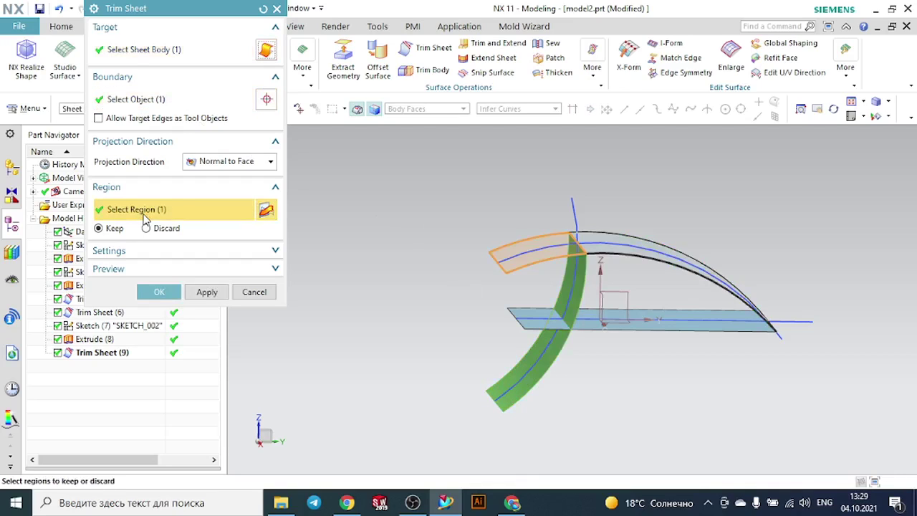
pyautogui.click(263, 8)
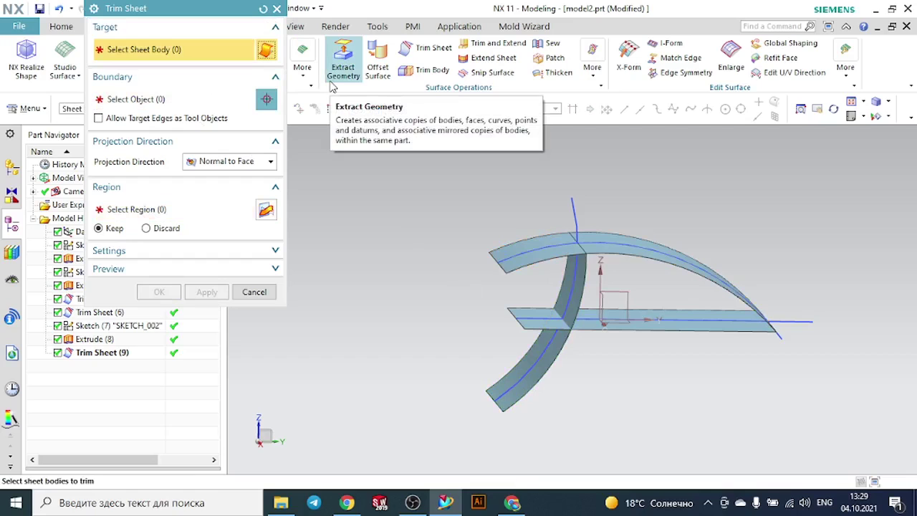
# Undo the last trim of the curved crossing sheet and start a new Trim Sheet operation.
pyautogui.press('Escape')
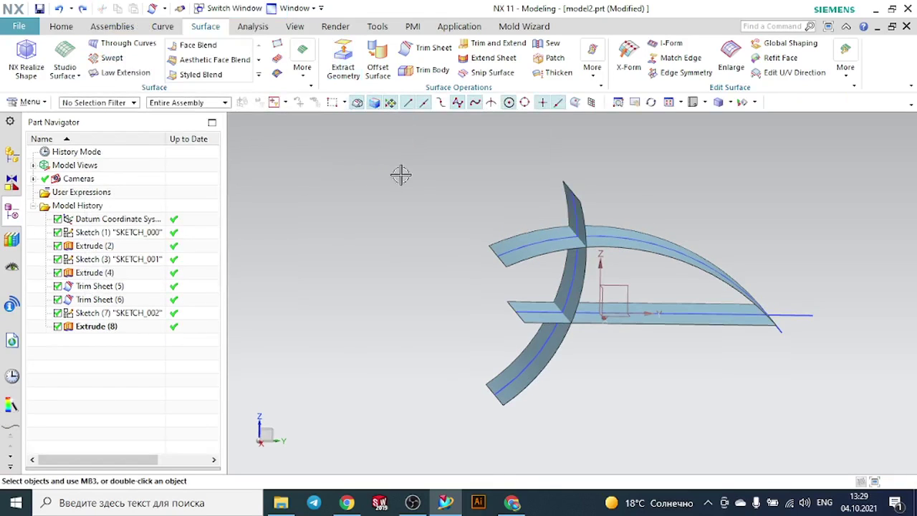
pyautogui.moveTo(402, 174); pyautogui.dragTo(434, 174, button='middle')
pyautogui.click(444, 46)
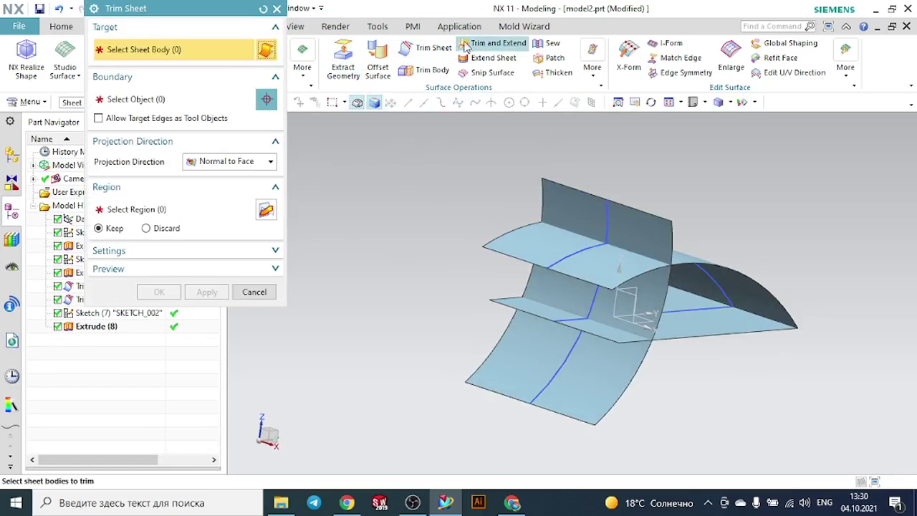
pyautogui.moveTo(477, 209); pyautogui.dragTo(451, 209, button='middle')
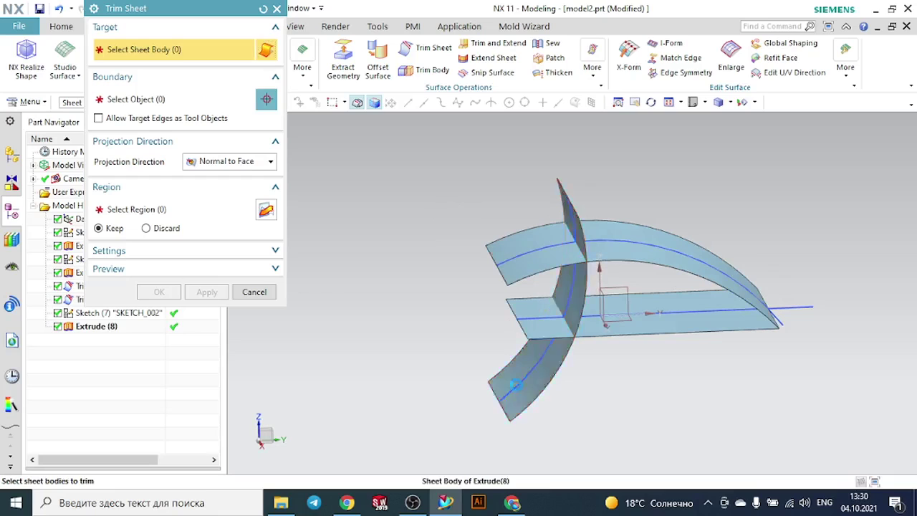
pyautogui.click(510, 378)
pyautogui.click(159, 98)
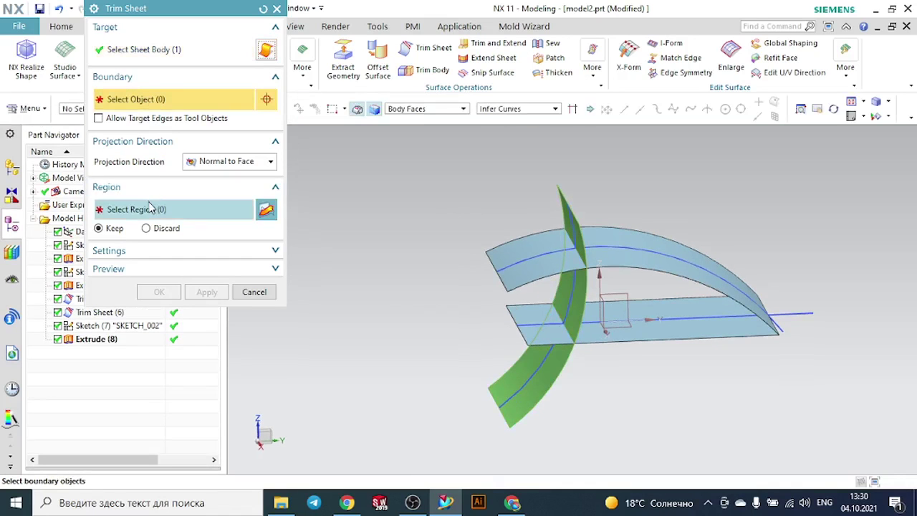
pyautogui.click(508, 258)
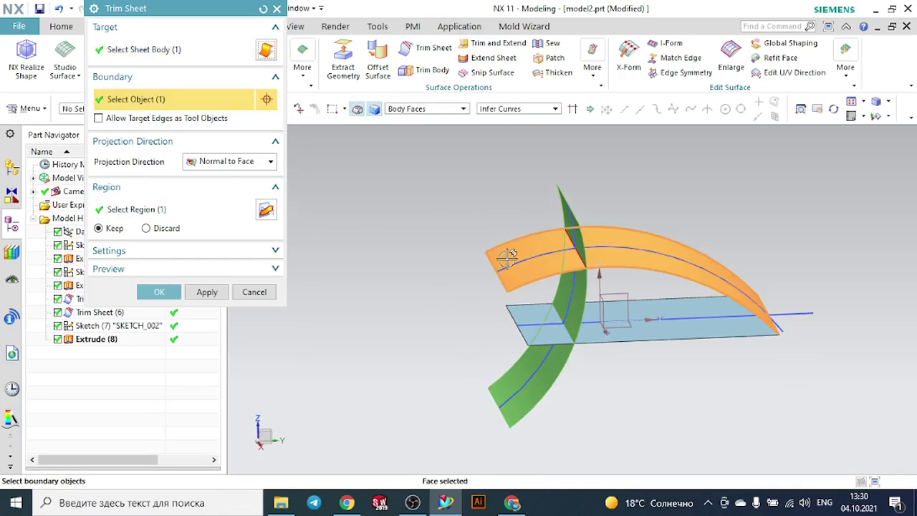
pyautogui.click(524, 316)
pyautogui.click(172, 210)
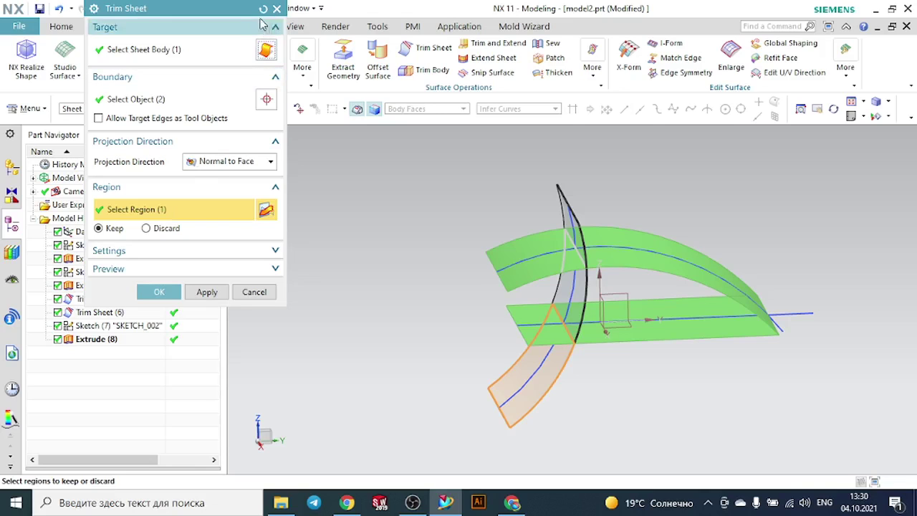
pyautogui.click(207, 291)
pyautogui.click(276, 8)
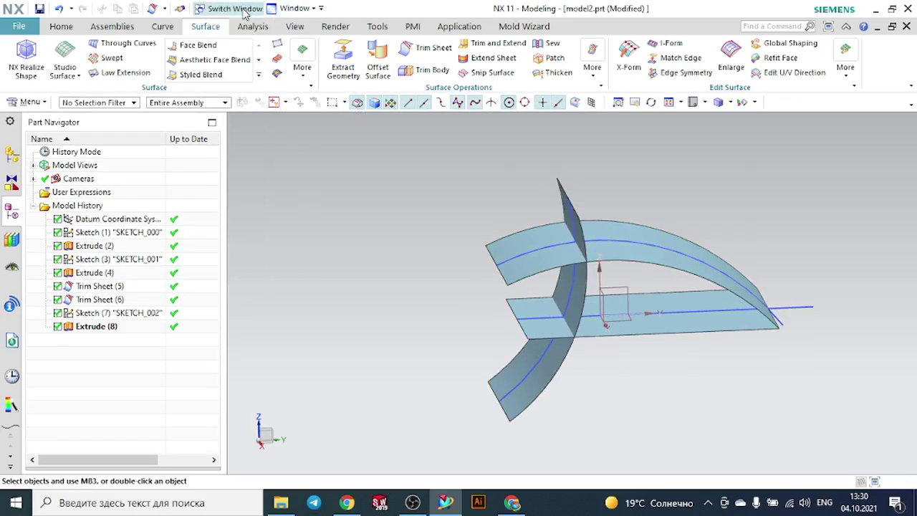
# Switch to the model1 part and examine Trim Sheet (6), (15) and (17), including the definition of Trim Sheet (15).
pyautogui.click(229, 8)
pyautogui.click(403, 212)
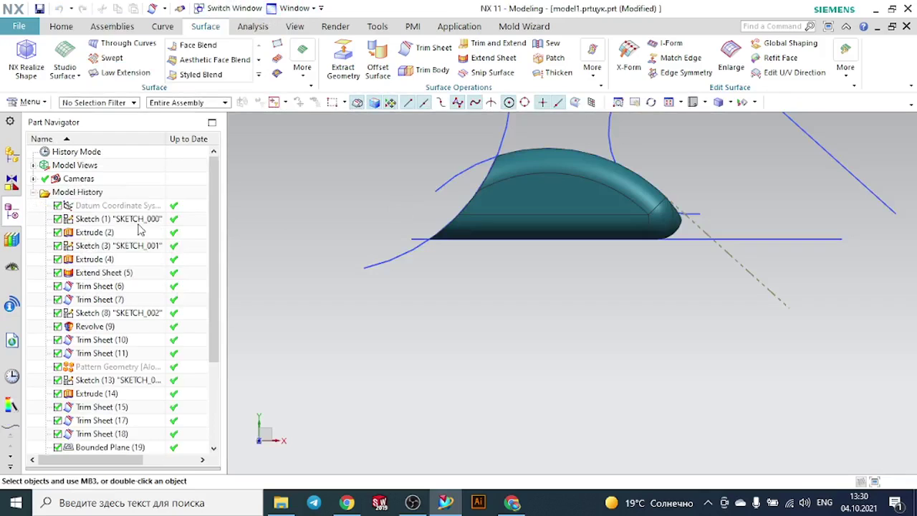
pyautogui.click(109, 286)
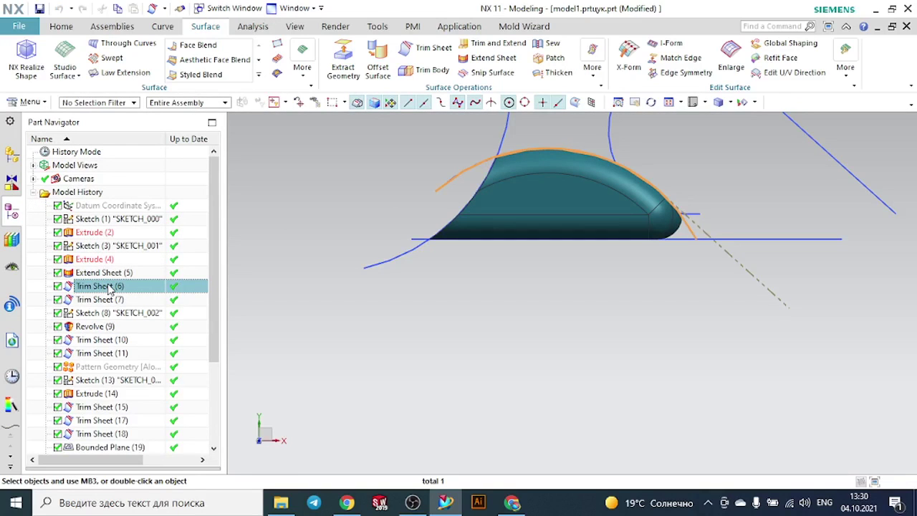
pyautogui.click(115, 408)
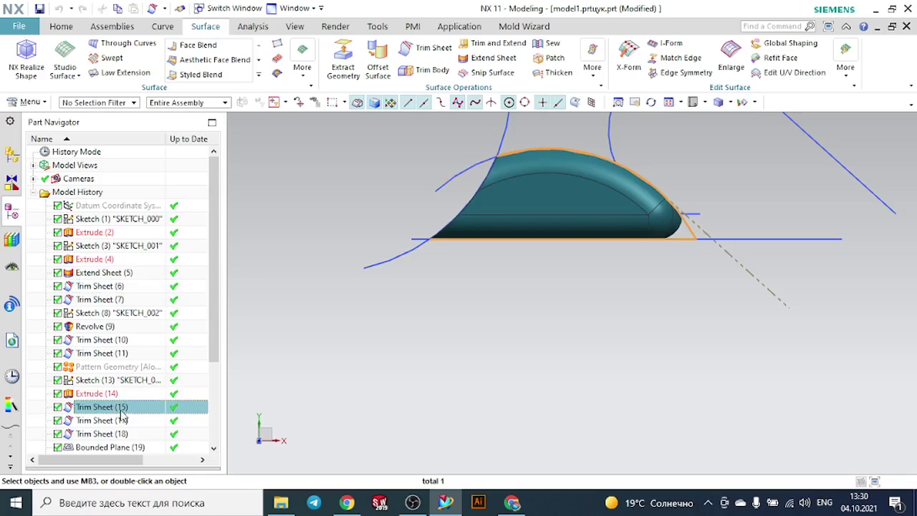
pyautogui.click(122, 420)
pyautogui.scroll(-1, 352, 323)
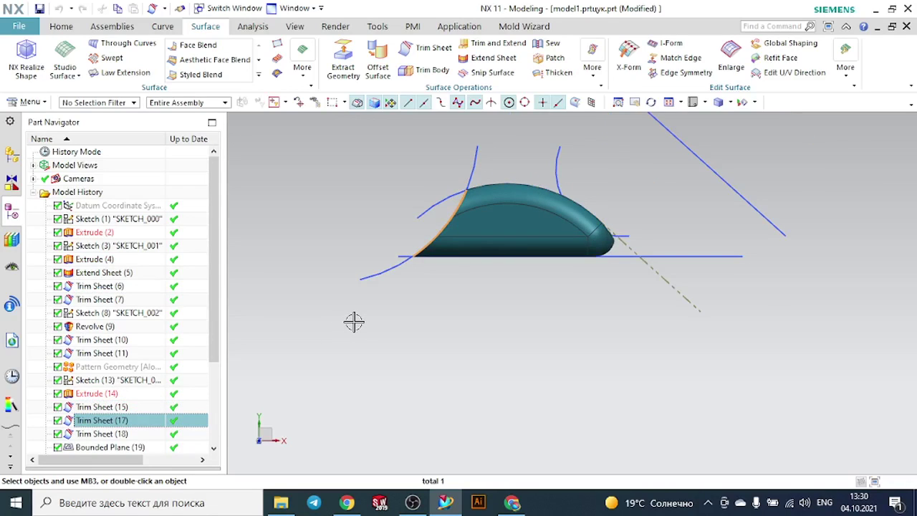
pyautogui.doubleClick(91, 407)
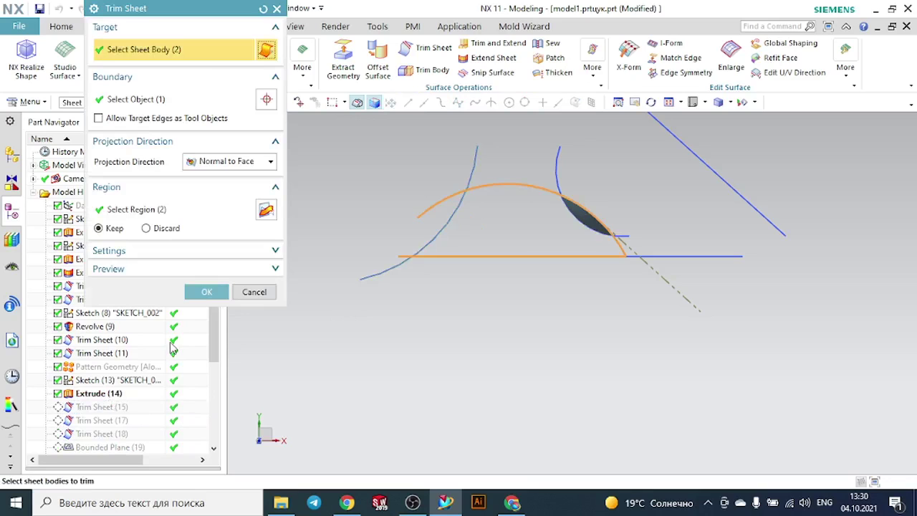
pyautogui.click(255, 290)
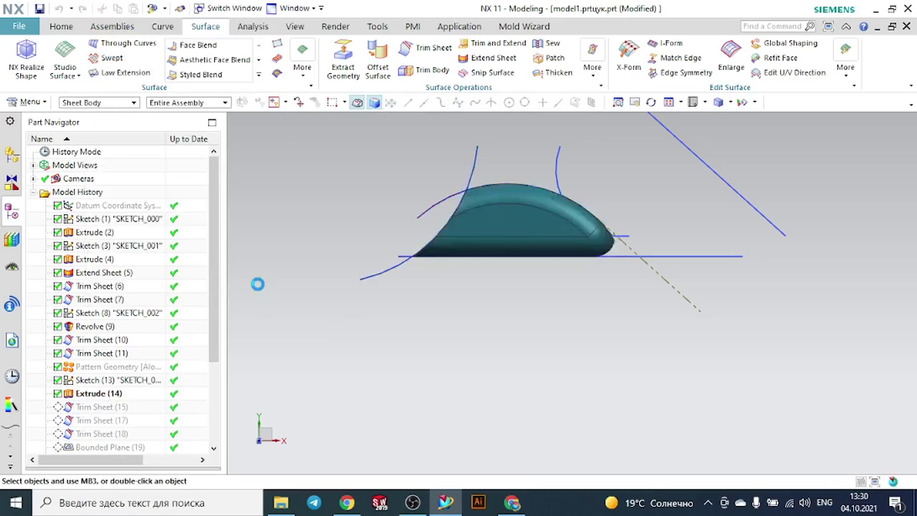
# Examine which sheets the features Trim Sheet (6), (7), (10), (11), (15), (17) and (18) act on in the model.
pyautogui.click(106, 286)
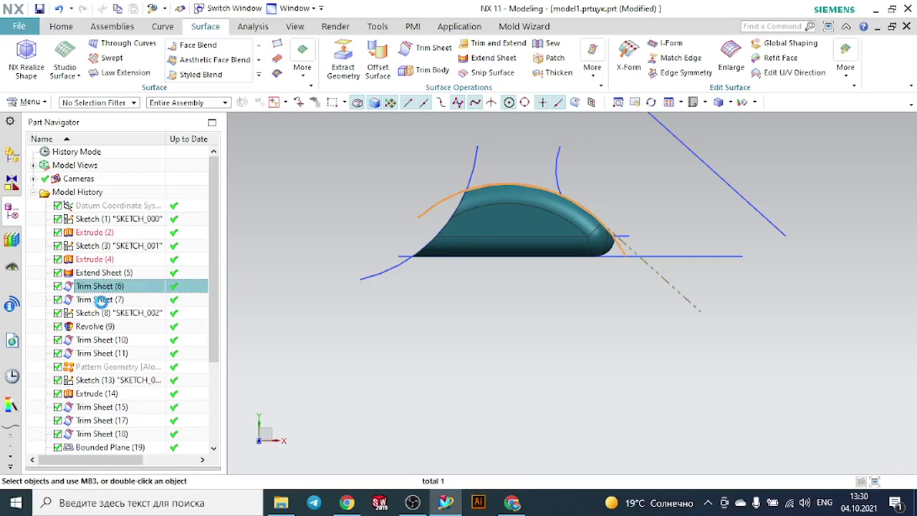
pyautogui.click(101, 301)
pyautogui.click(104, 340)
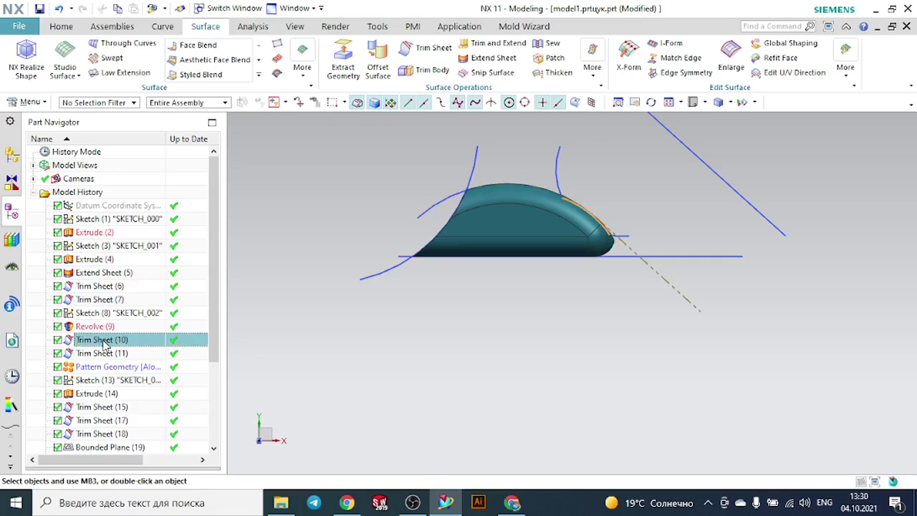
pyautogui.click(106, 355)
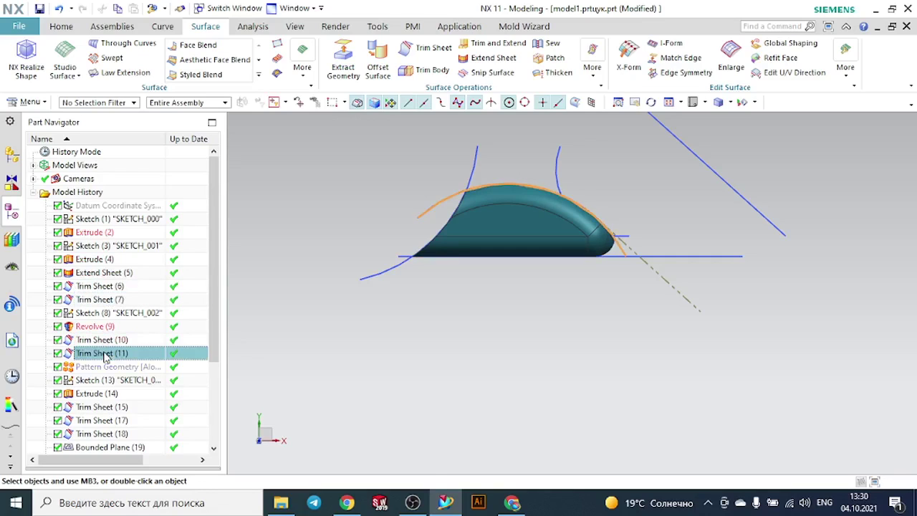
pyautogui.click(117, 408)
pyautogui.click(111, 420)
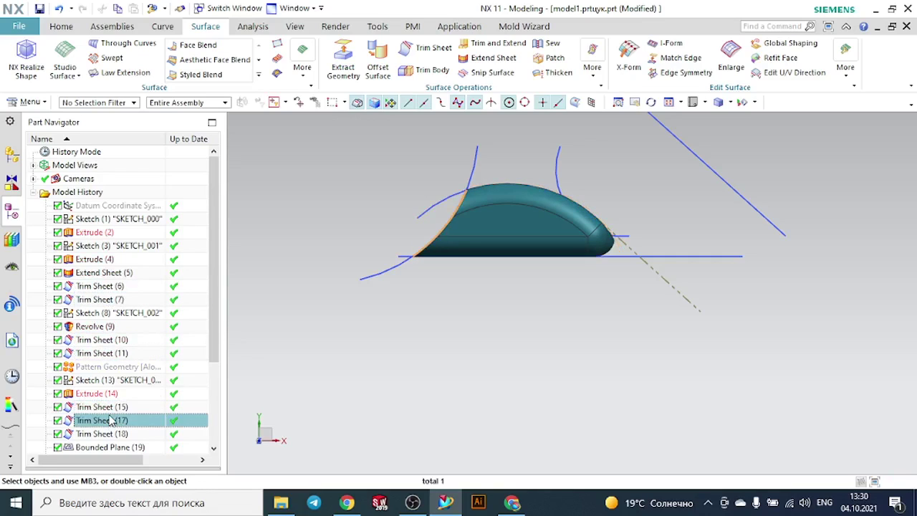
pyautogui.click(110, 434)
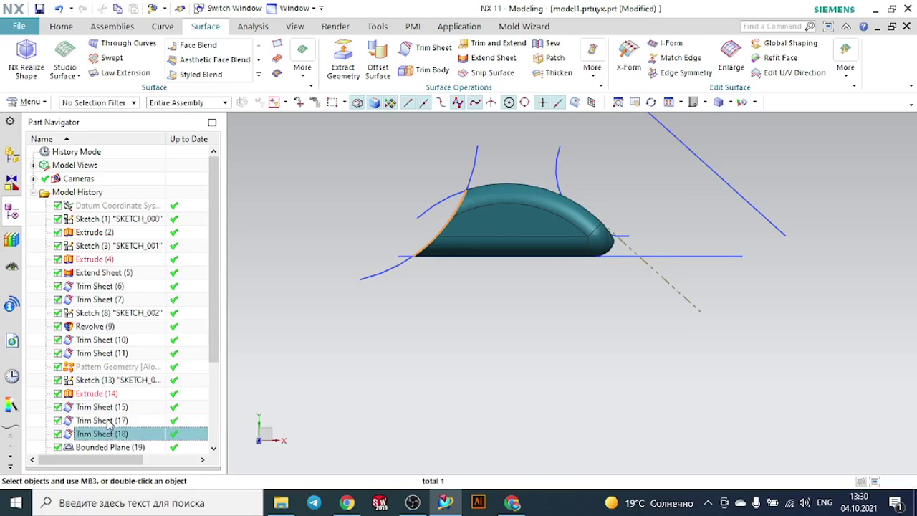
# Review the target sheet, boundary object and kept region in the definition of Trim Sheet (17).
pyautogui.doubleClick(109, 422)
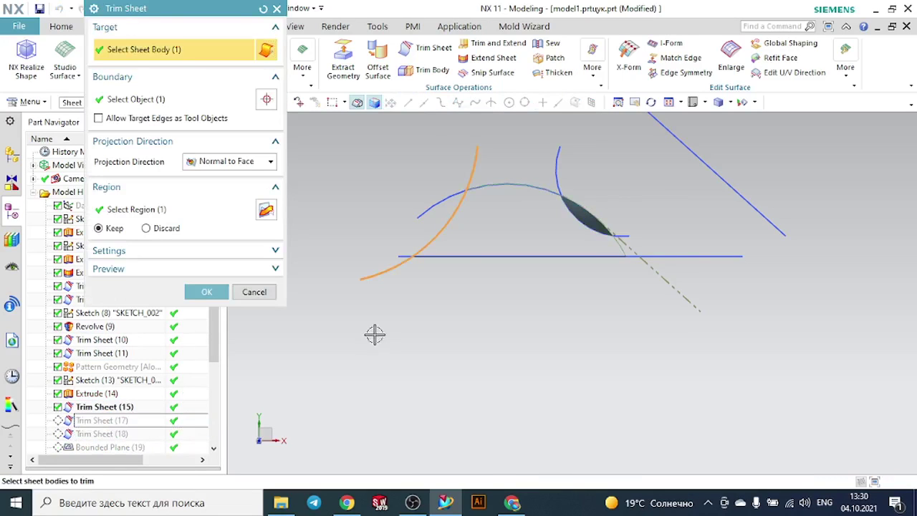
pyautogui.moveTo(375, 335)
pyautogui.mouseDown(button='middle')
pyautogui.moveTo(413, 361)
pyautogui.moveTo(403, 357)
pyautogui.mouseUp(button='middle')
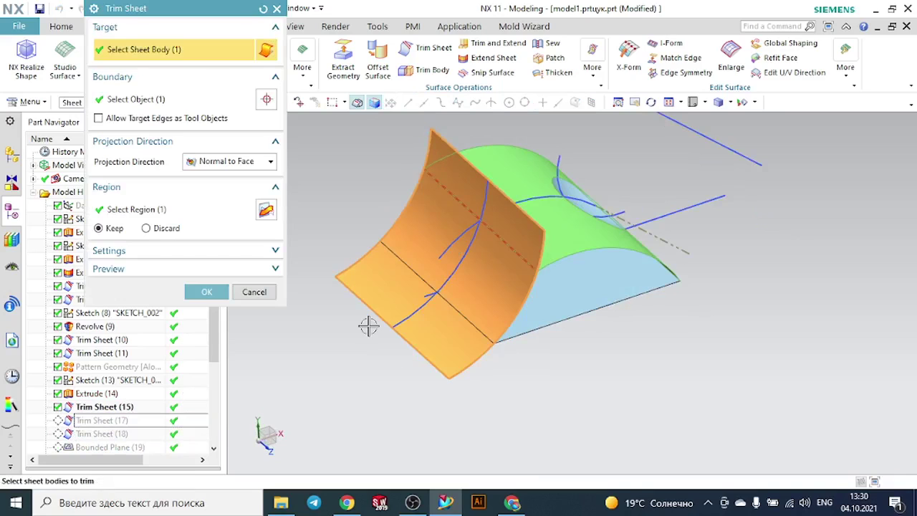
pyautogui.click(170, 100)
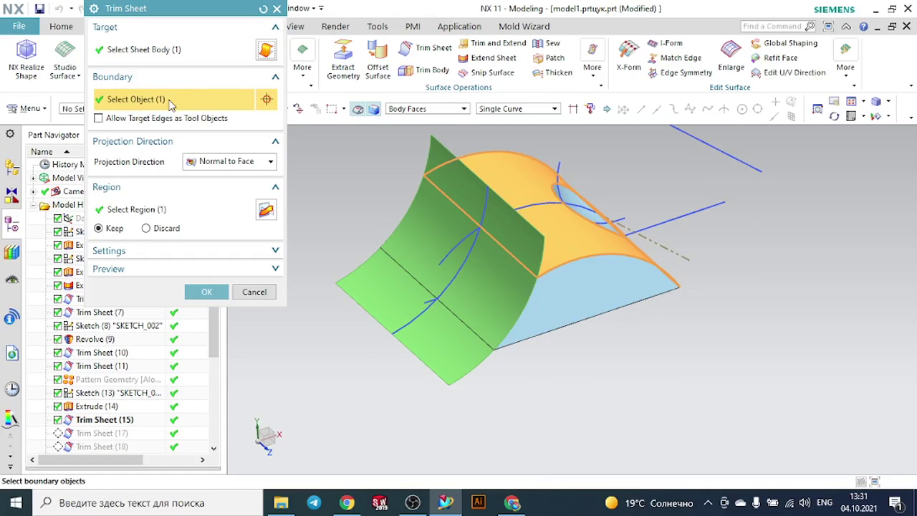
pyautogui.click(253, 291)
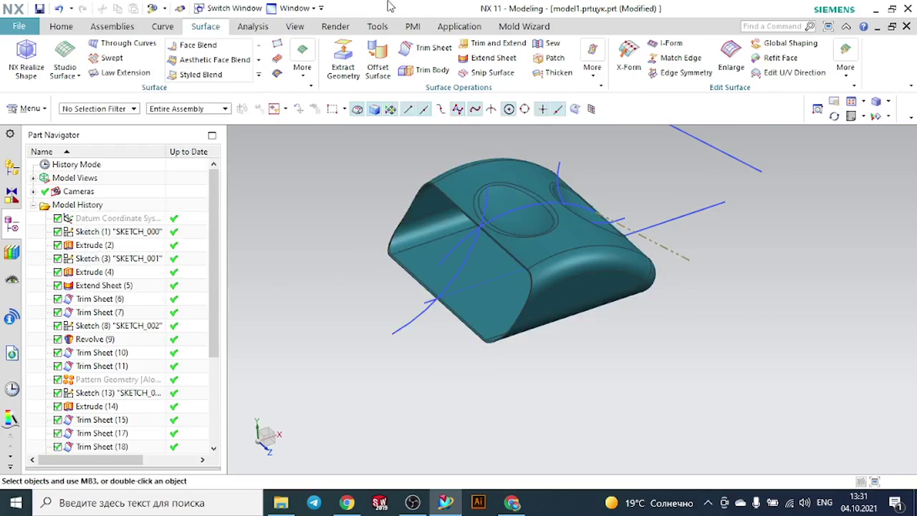
# Return to the model2 part and trim the curved upright sheet at the arched sheet with Trim Sheet, discarding the region above it.
pyautogui.click(246, 12)
pyautogui.click(417, 225)
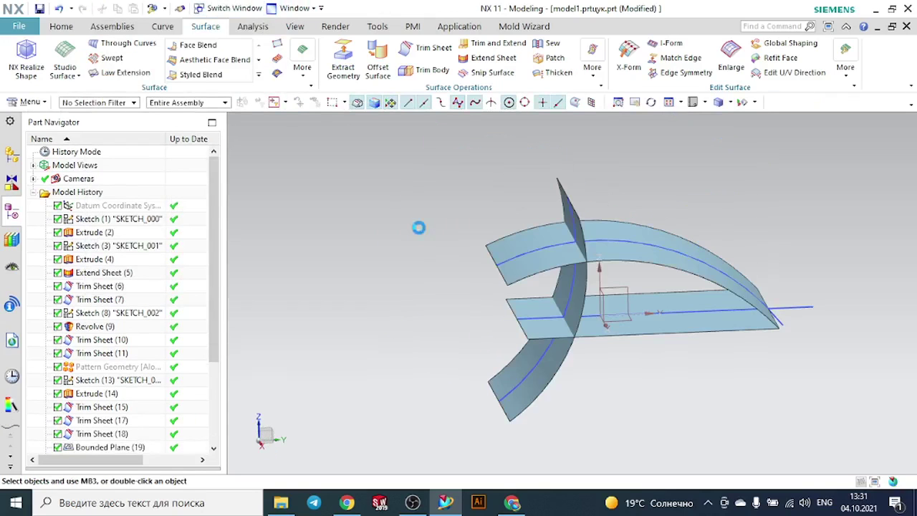
pyautogui.moveTo(361, 190); pyautogui.dragTo(384, 189, button='middle')
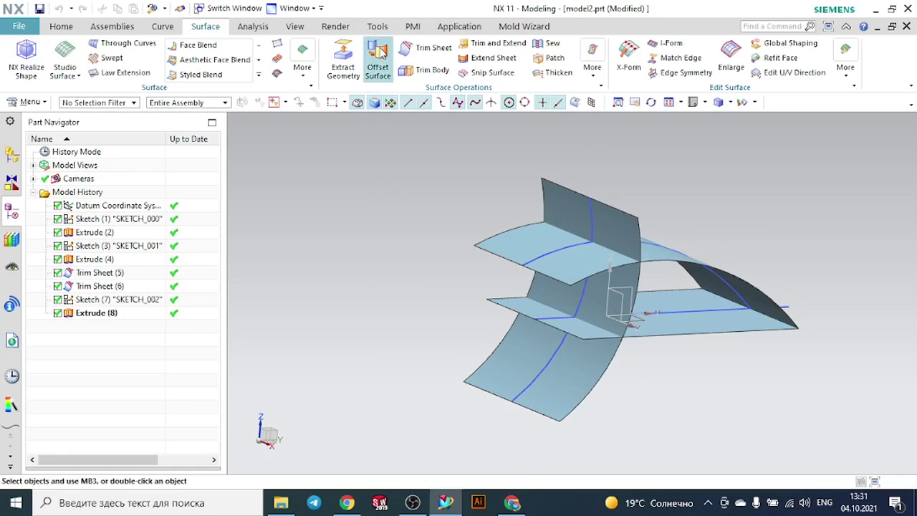
pyautogui.click(426, 49)
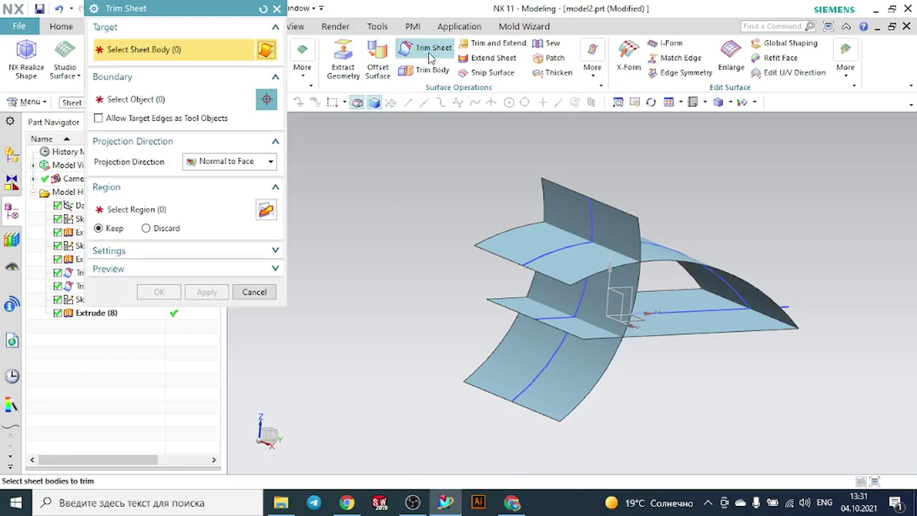
pyautogui.click(566, 198)
pyautogui.click(264, 99)
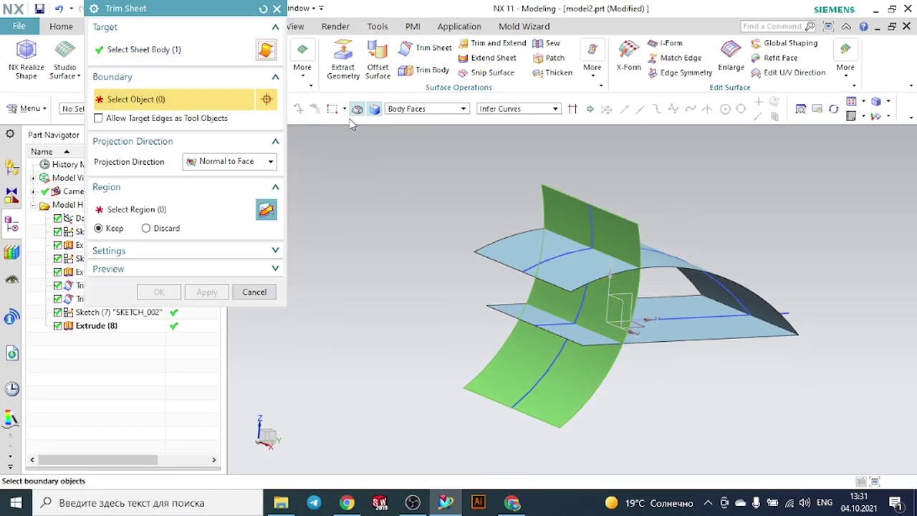
pyautogui.click(578, 265)
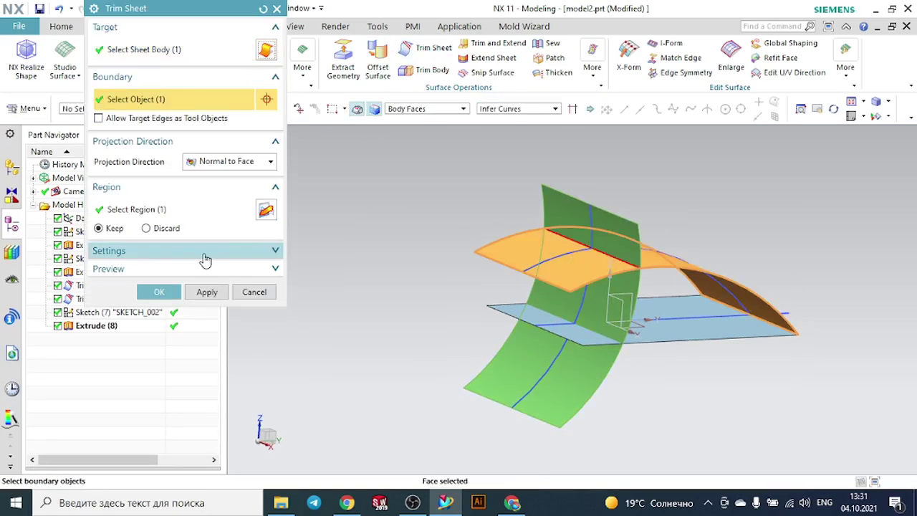
pyautogui.click(189, 210)
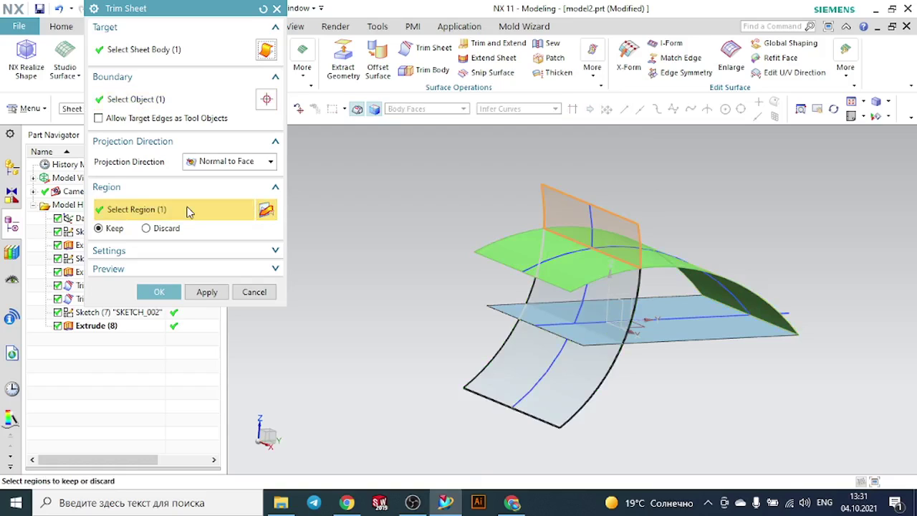
pyautogui.click(161, 227)
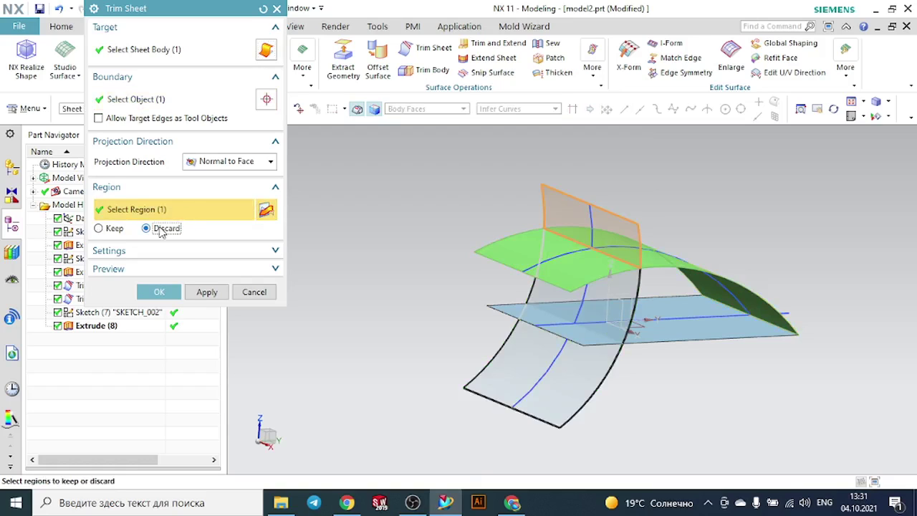
pyautogui.click(159, 292)
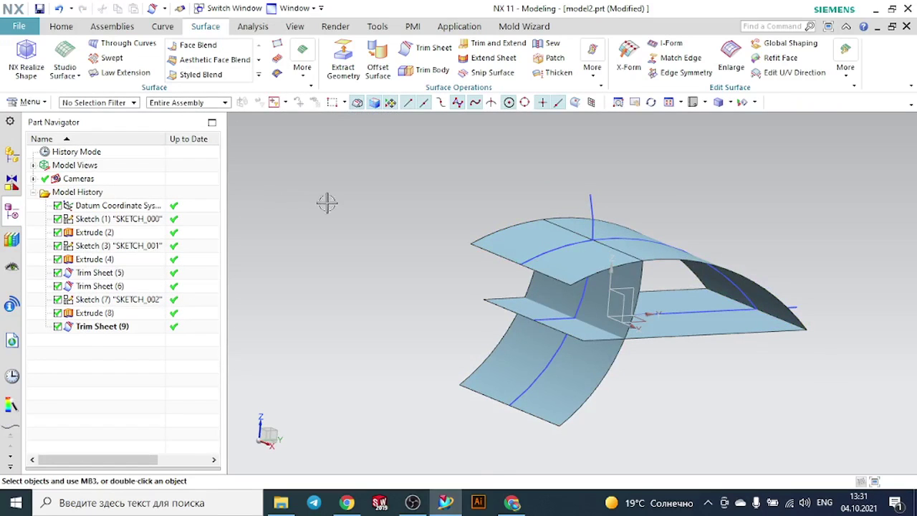
# Try to trim the curved upright sheet at the flat sheet with Trim Sheet, discarding the region above it, and undo the trim.
pyautogui.moveTo(325, 202)
pyautogui.mouseDown(button='middle')
pyautogui.moveTo(303, 202)
pyautogui.moveTo(322, 198)
pyautogui.mouseUp(button='middle')
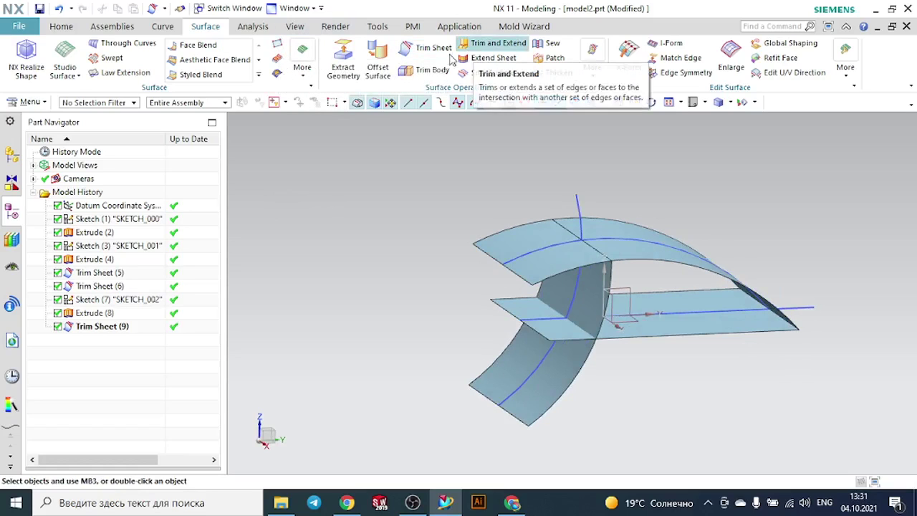
pyautogui.click(423, 48)
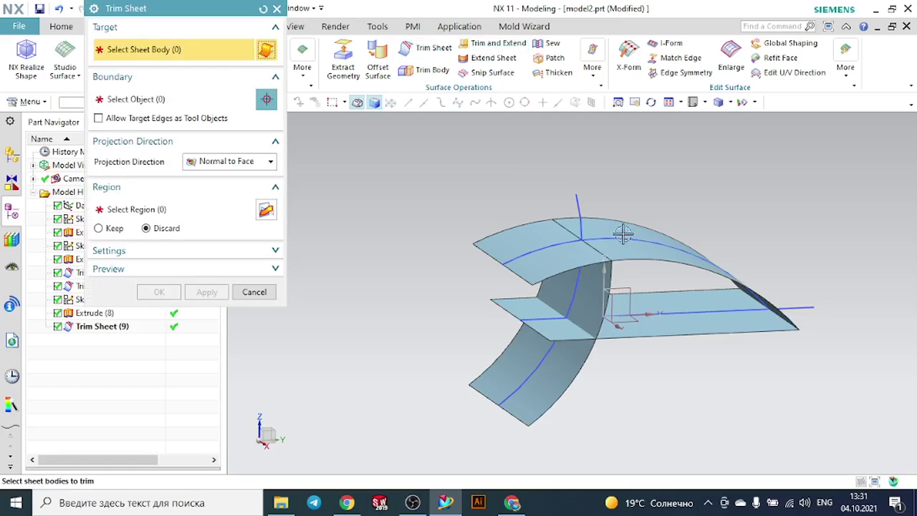
pyautogui.click(580, 302)
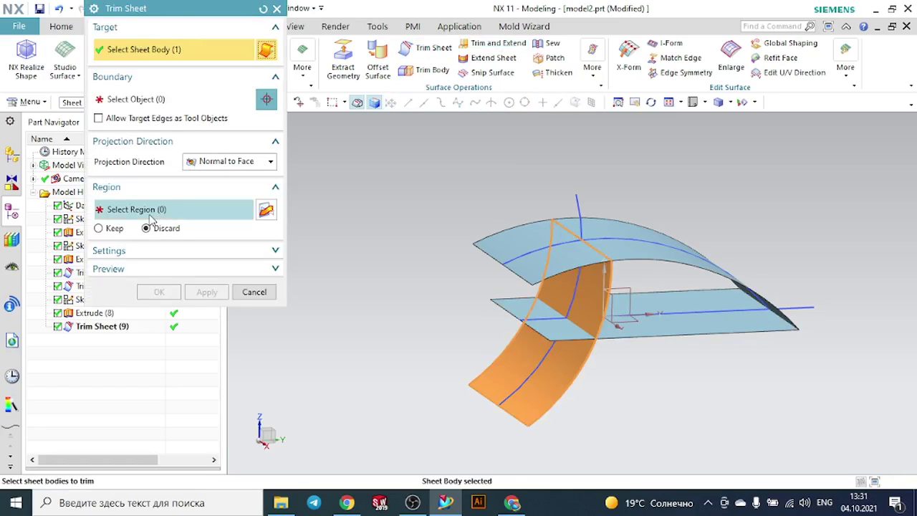
pyautogui.click(147, 142)
pyautogui.click(174, 142)
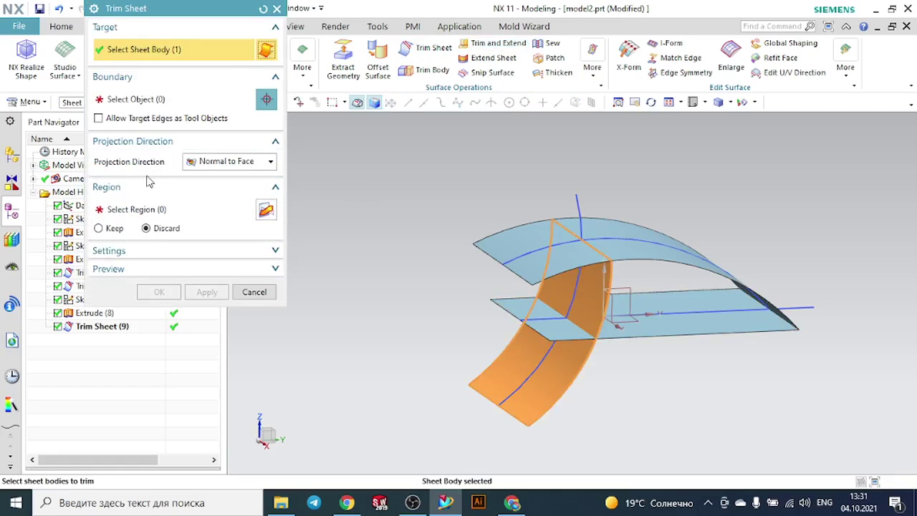
pyautogui.click(141, 209)
pyautogui.click(141, 105)
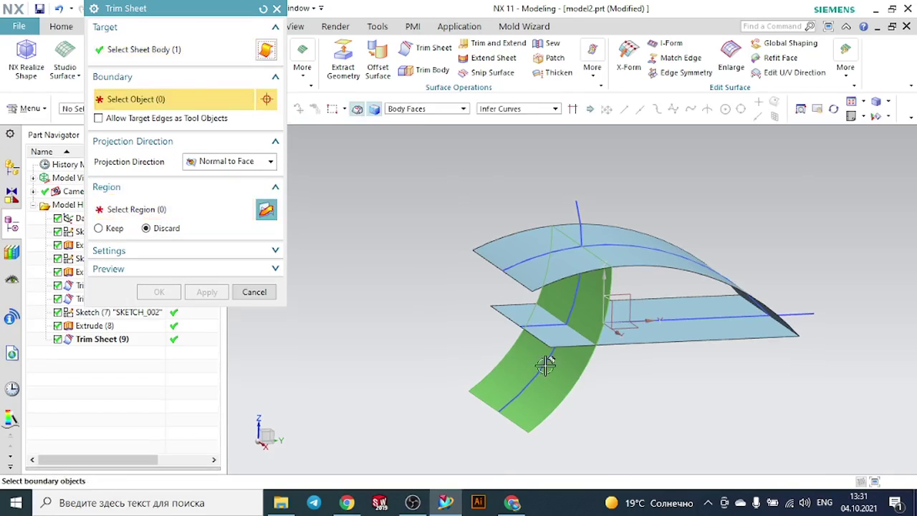
pyautogui.click(666, 313)
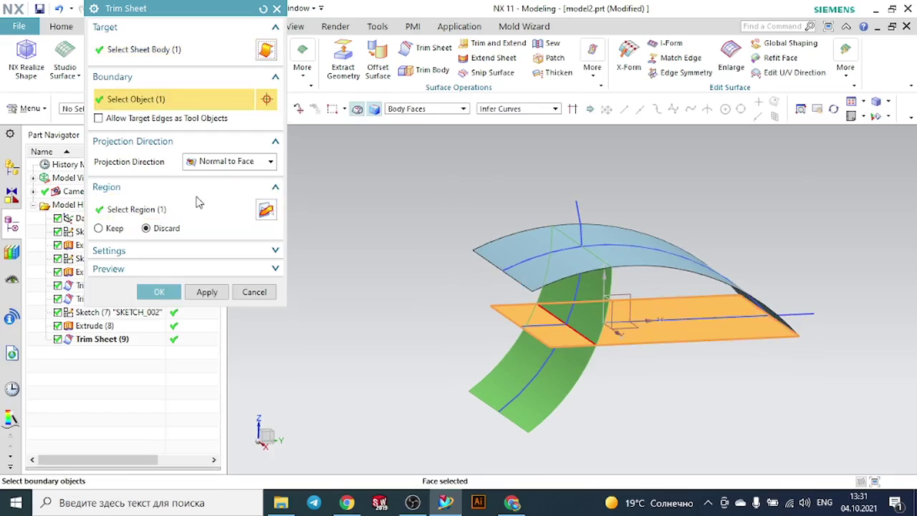
pyautogui.click(169, 210)
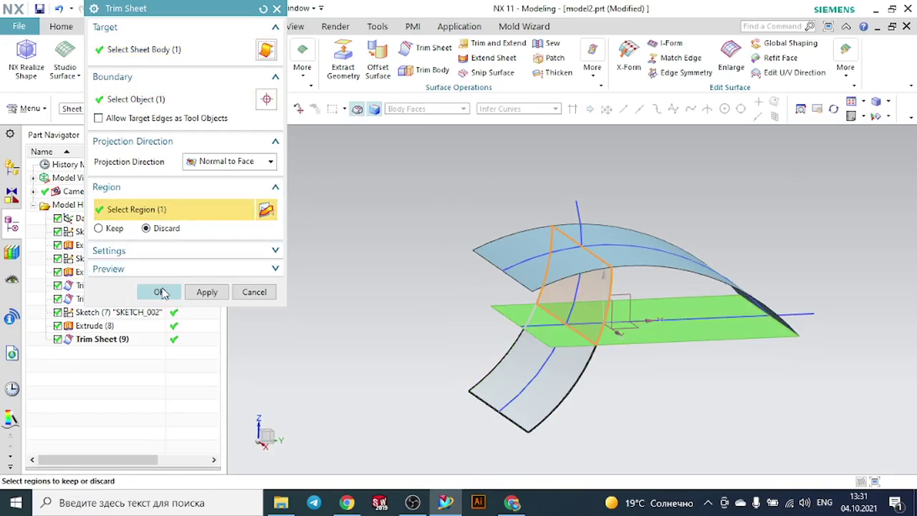
pyautogui.click(159, 291)
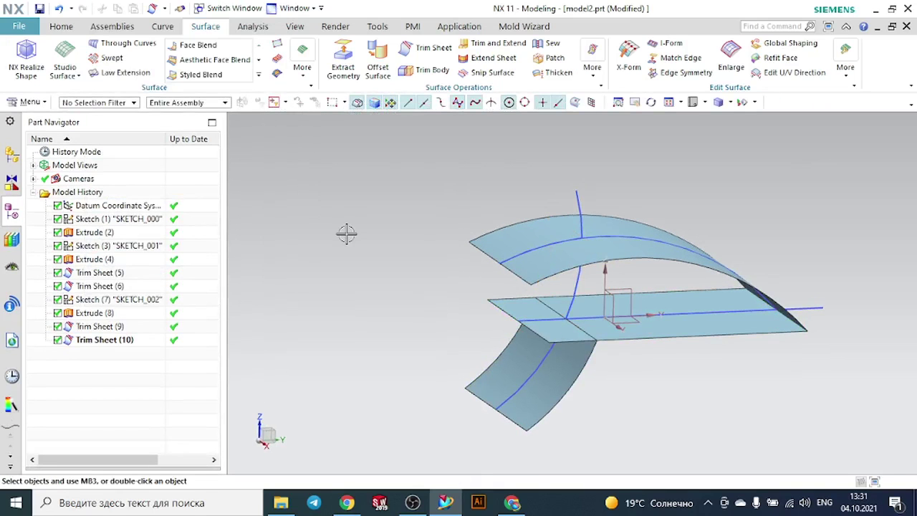
pyautogui.hotkey('ctrl', 'z')
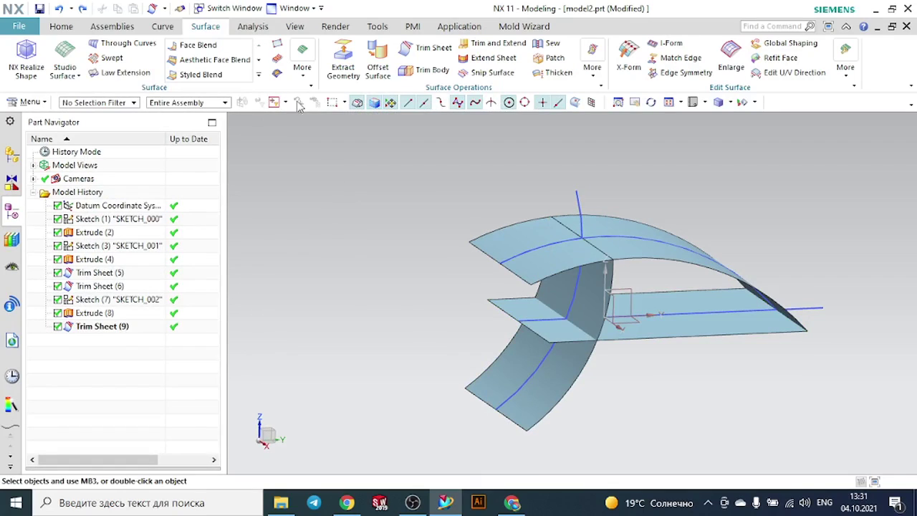
# Trim the flat sheet at the curved upright sheet with Trim Sheet, keeping the region beneath the arched sheet.
pyautogui.click(434, 48)
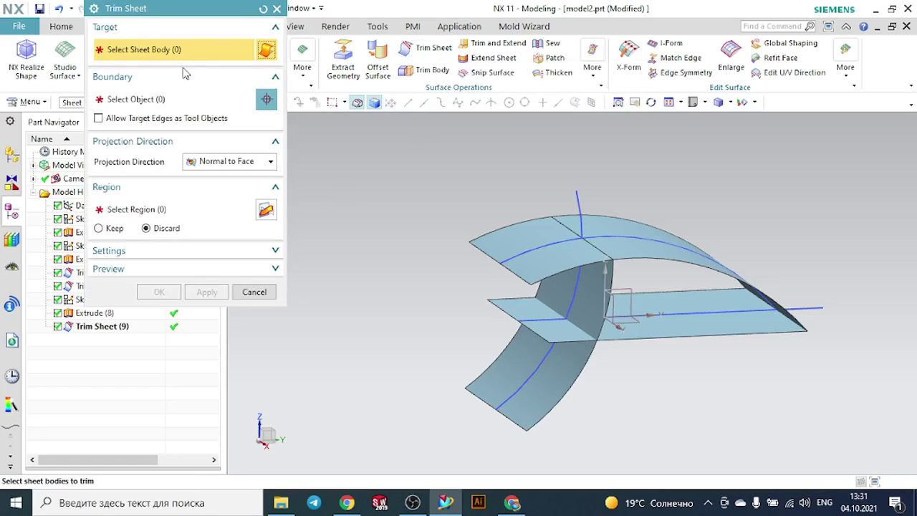
pyautogui.click(679, 306)
pyautogui.click(136, 98)
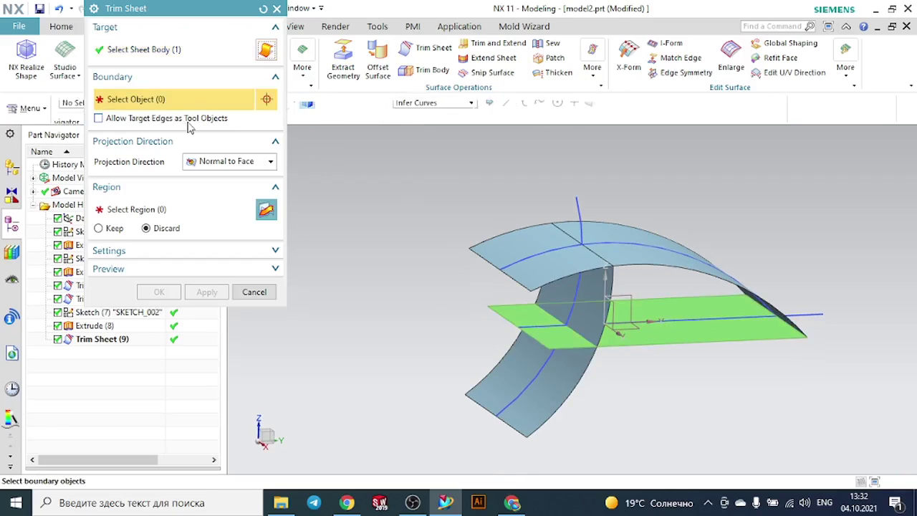
pyautogui.click(559, 299)
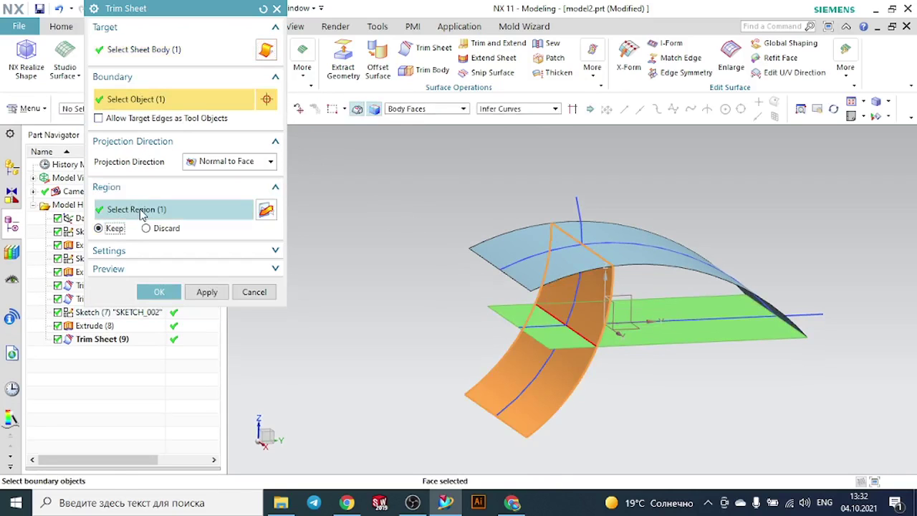
pyautogui.click(141, 211)
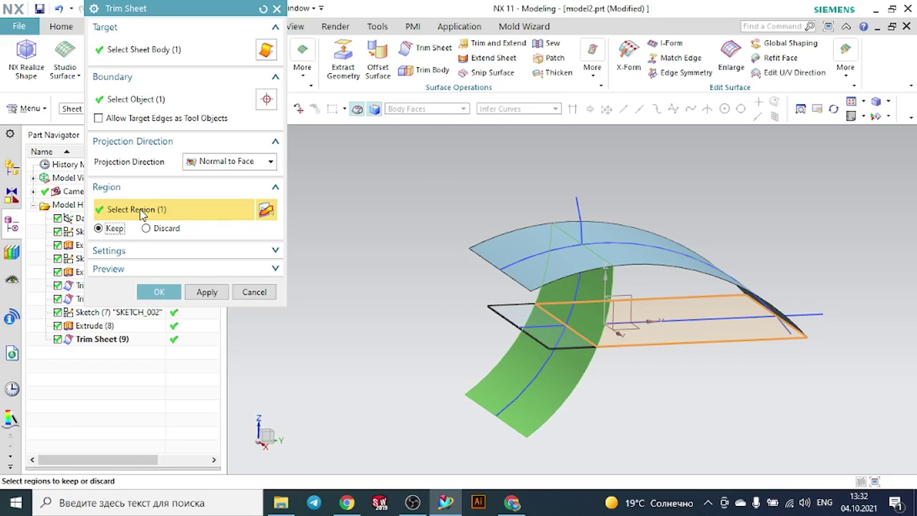
pyautogui.click(159, 291)
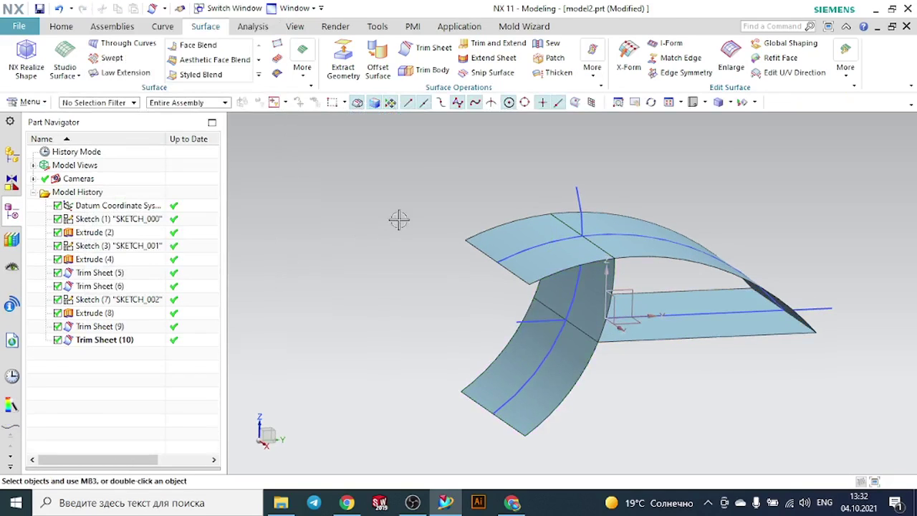
# Undo the last two sheet trims, on the flat sheet and on the curved upright sheet.
pyautogui.moveTo(399, 220); pyautogui.dragTo(384, 211, button='middle')
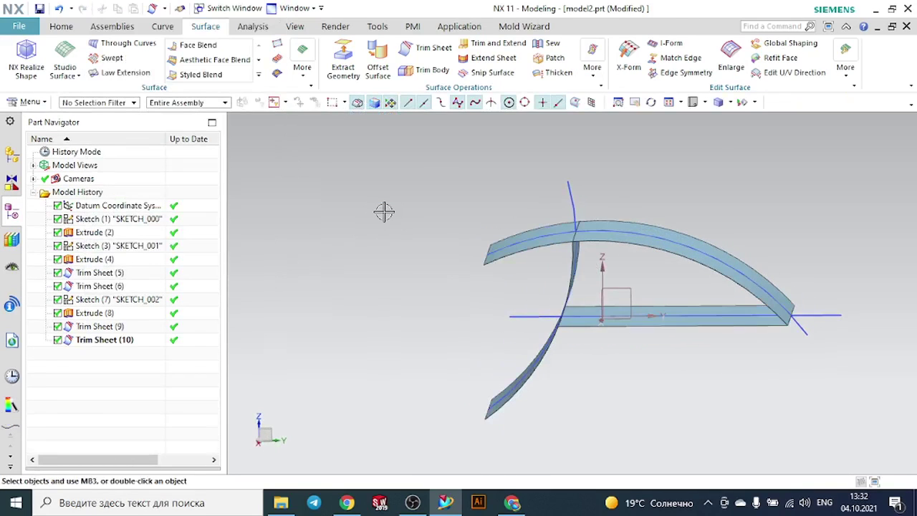
pyautogui.hotkey('ctrl', 'z')
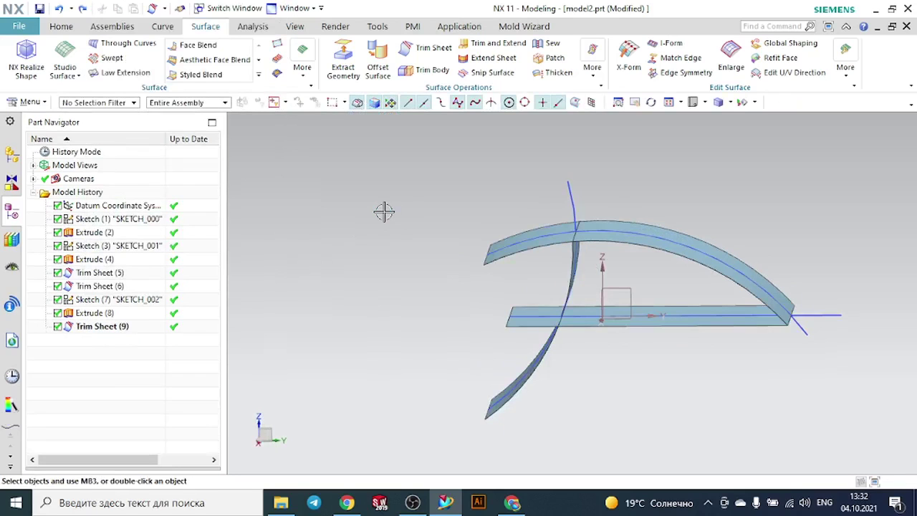
pyautogui.hotkey('ctrl', 'z')
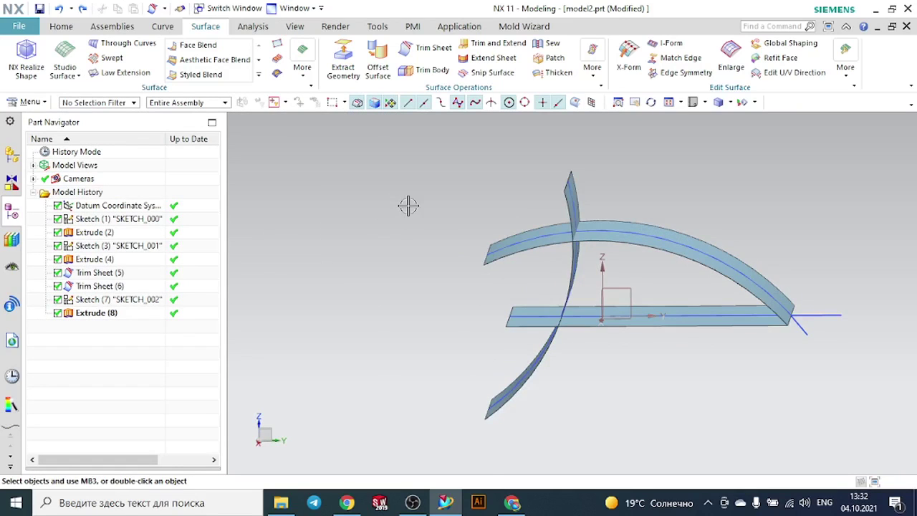
pyautogui.moveTo(408, 205); pyautogui.dragTo(430, 208, button='middle')
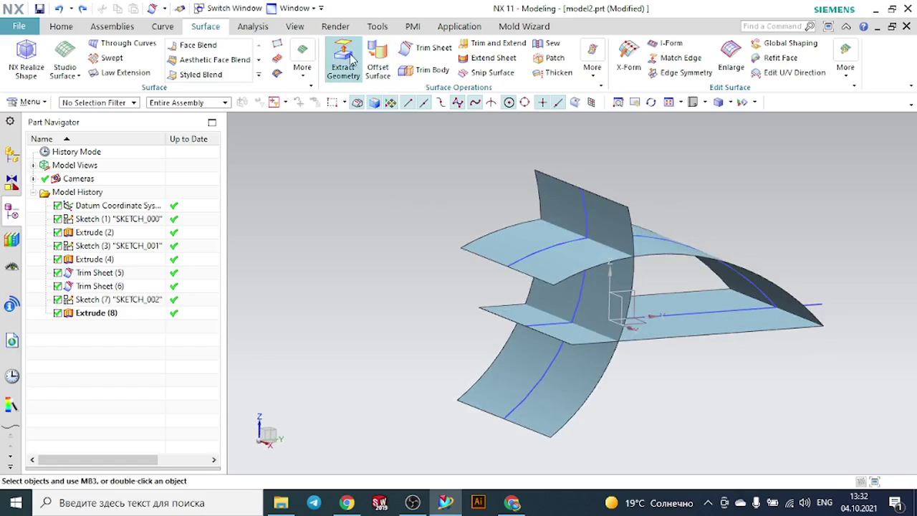
pyautogui.click(422, 45)
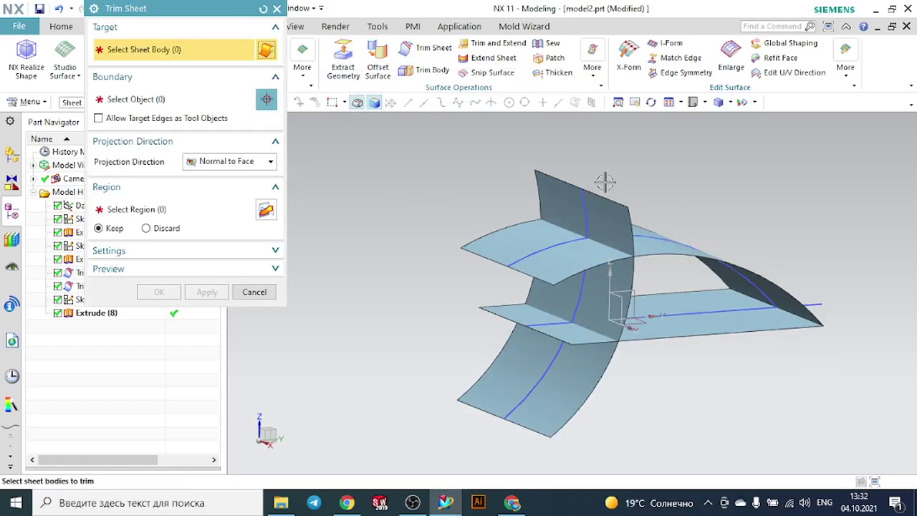
pyautogui.click(587, 215)
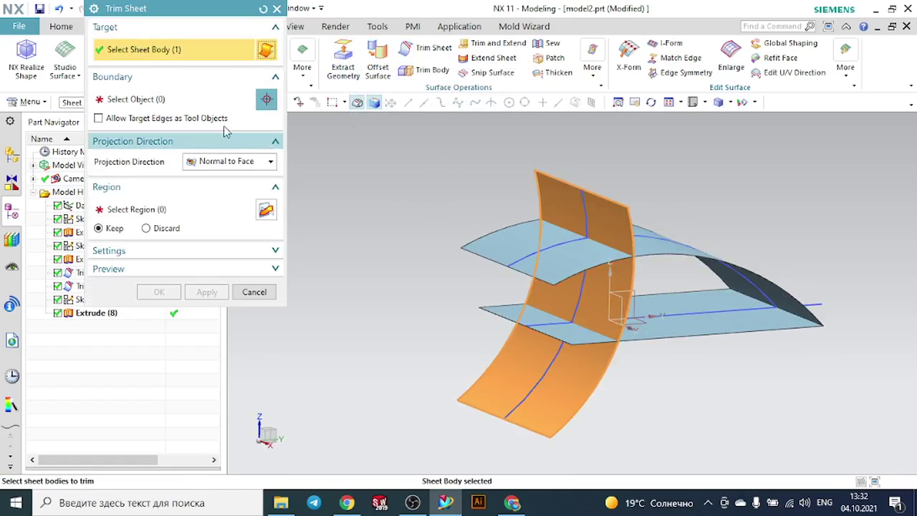
pyautogui.click(182, 108)
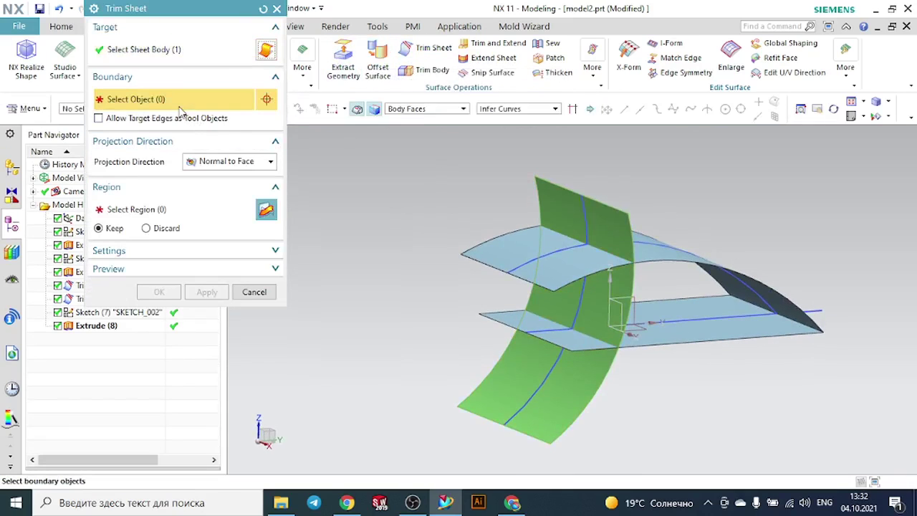
pyautogui.click(527, 240)
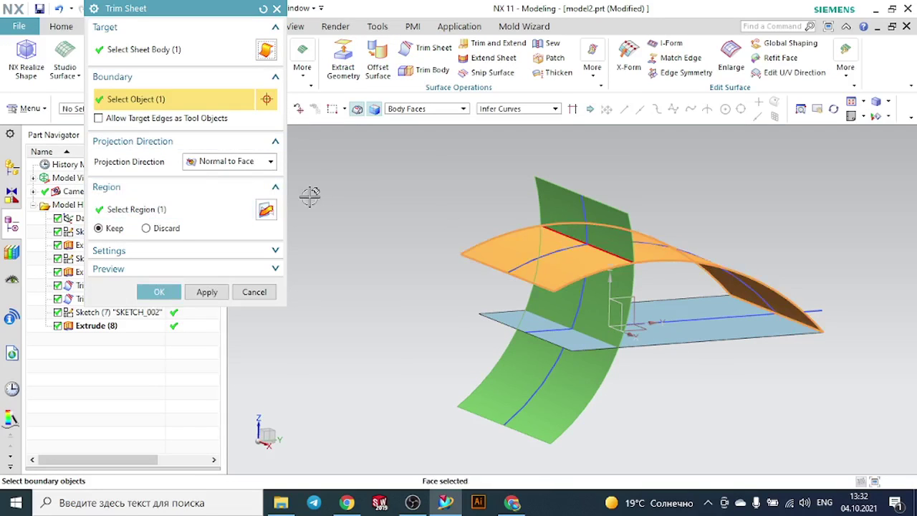
pyautogui.click(147, 208)
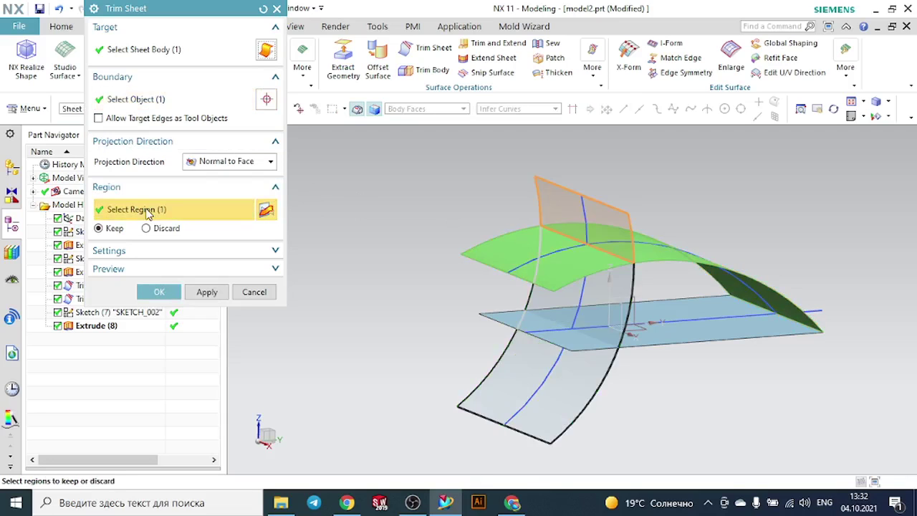
pyautogui.click(263, 10)
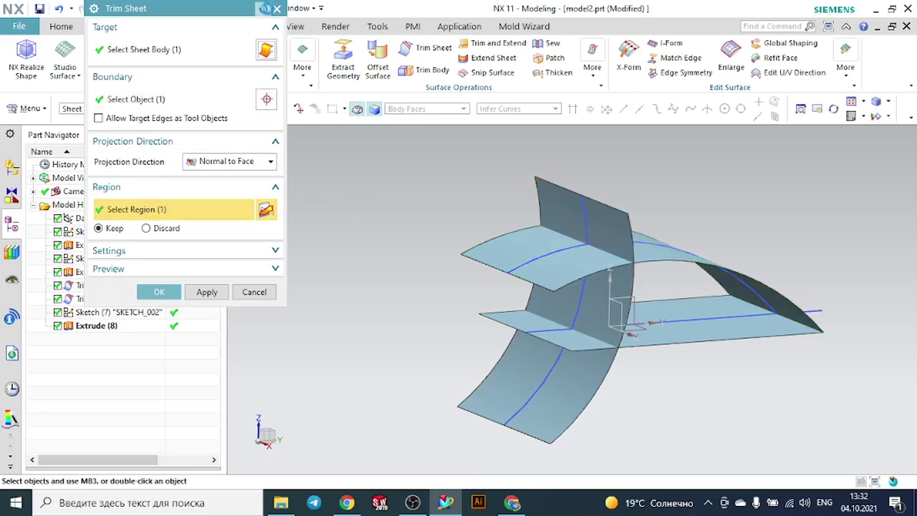
pyautogui.click(277, 9)
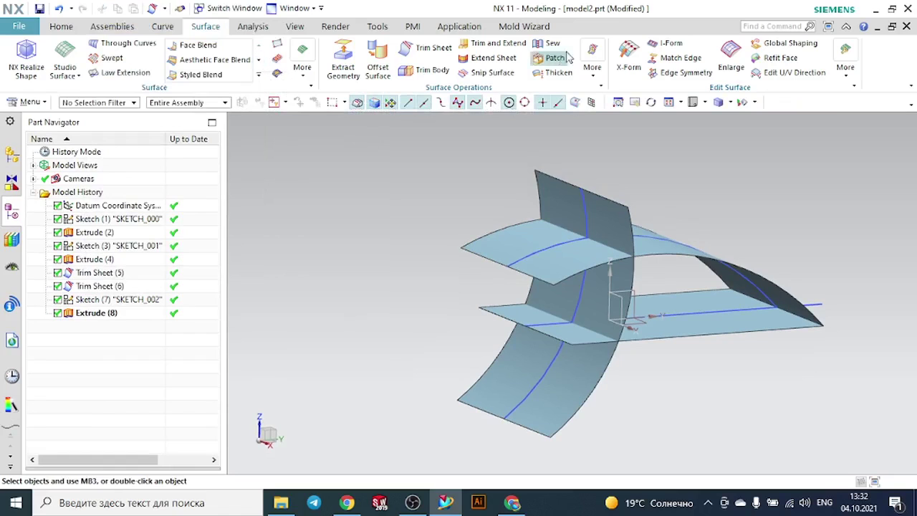
# Sew the flat sheet to the arched sheet, using the arched sheet as the target and the flat sheet as the tool.
pyautogui.click(548, 43)
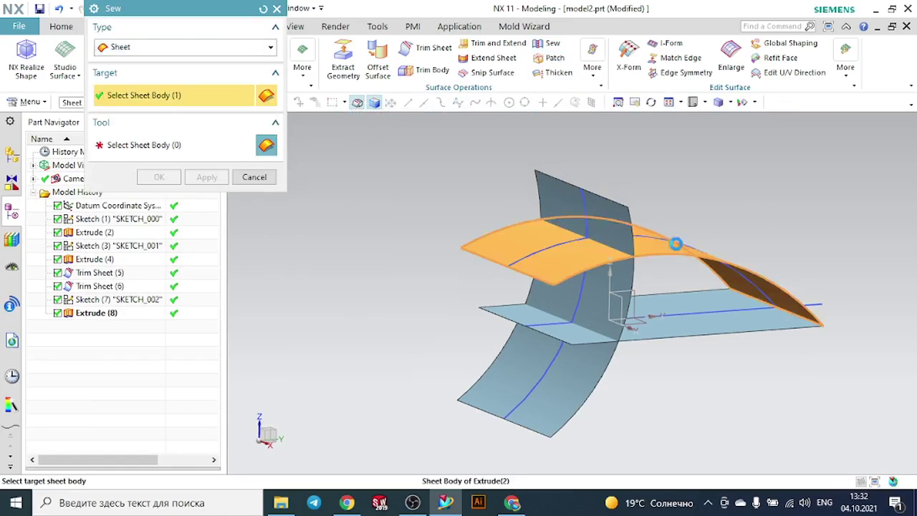
pyautogui.click(666, 240)
pyautogui.click(686, 305)
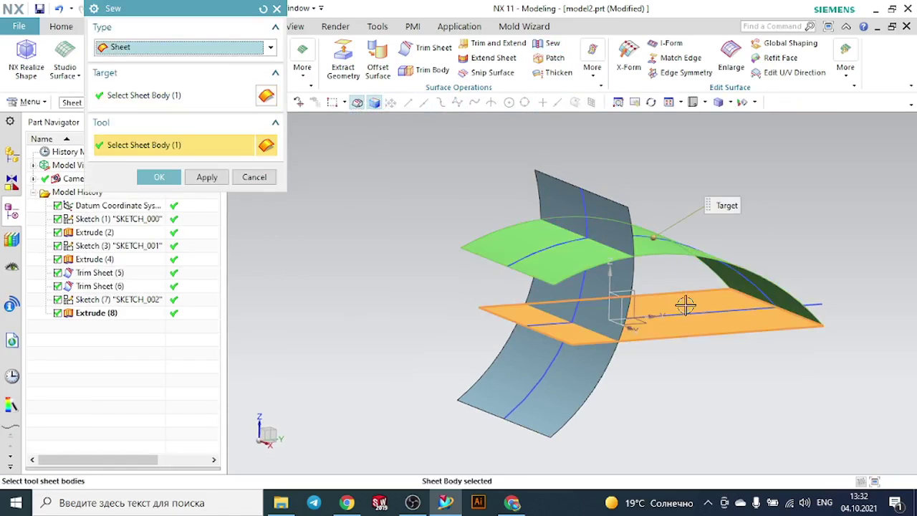
pyautogui.click(159, 177)
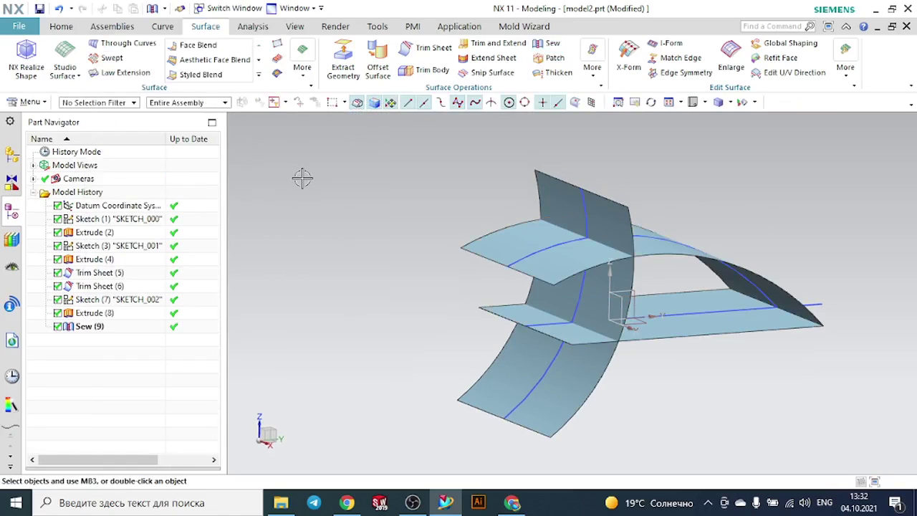
pyautogui.click(442, 48)
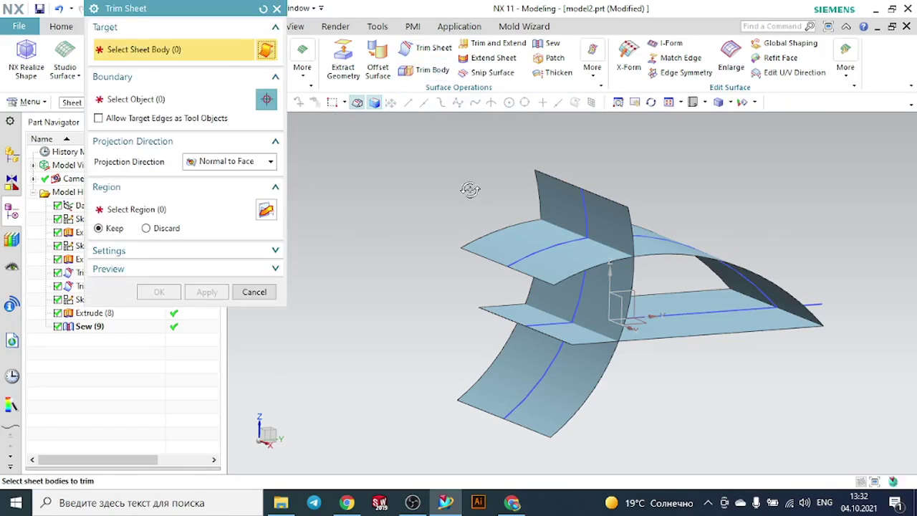
pyautogui.moveTo(468, 187); pyautogui.dragTo(501, 191, button='middle')
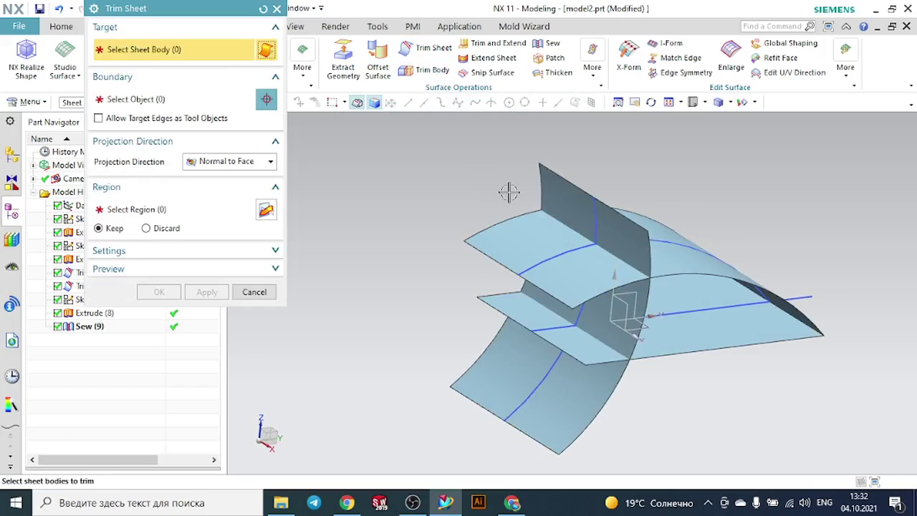
pyautogui.click(554, 192)
pyautogui.click(208, 99)
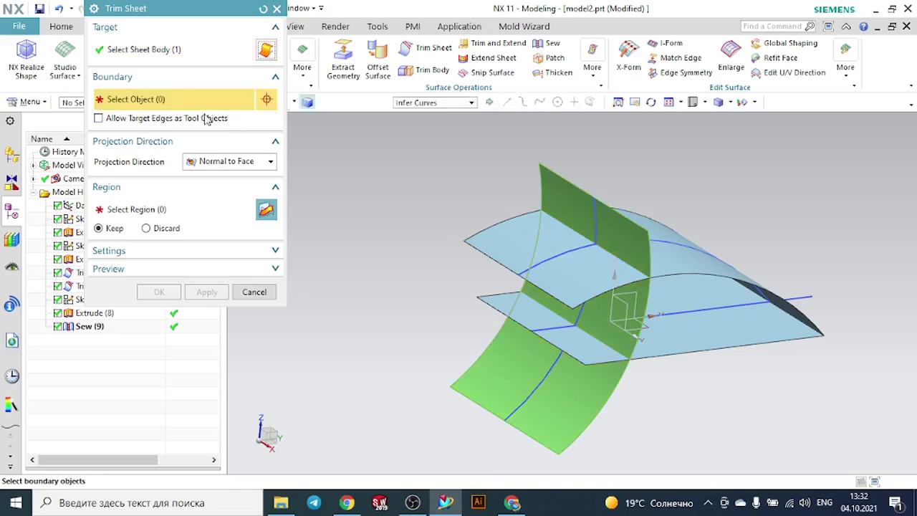
pyautogui.click(498, 248)
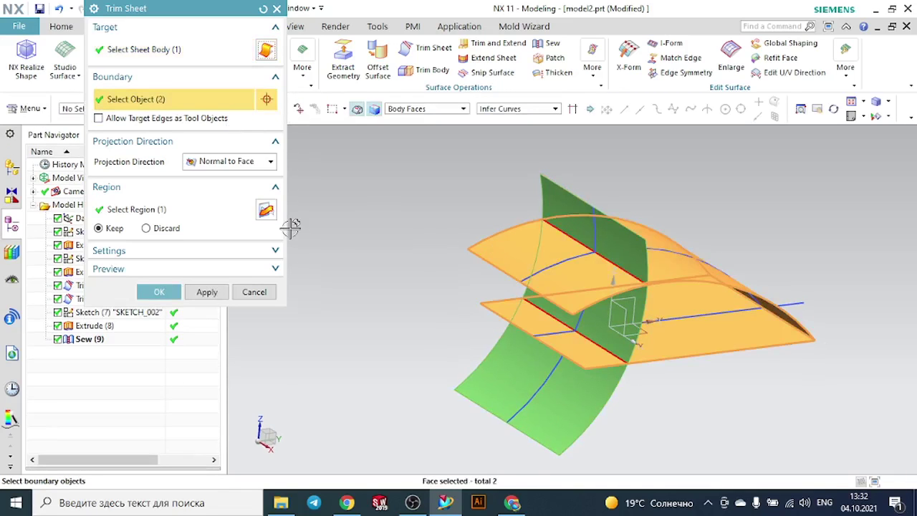
pyautogui.click(167, 229)
pyautogui.click(163, 210)
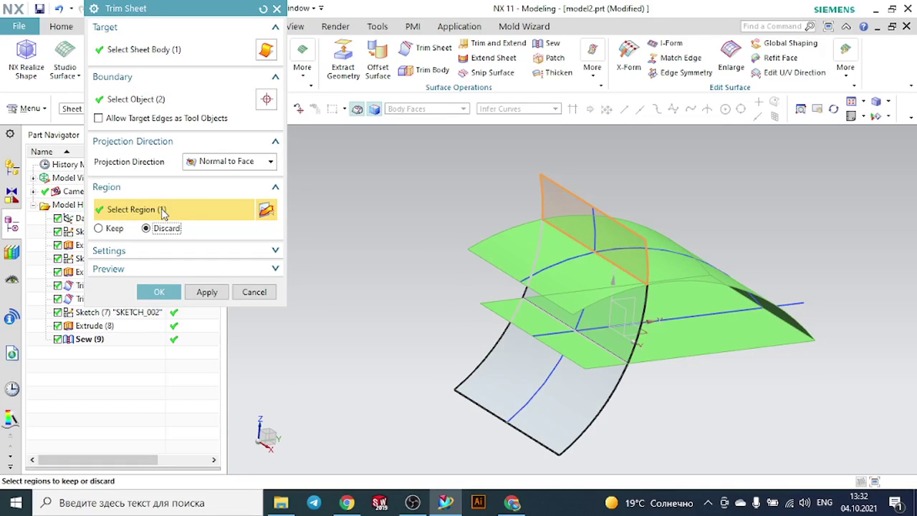
pyautogui.click(255, 292)
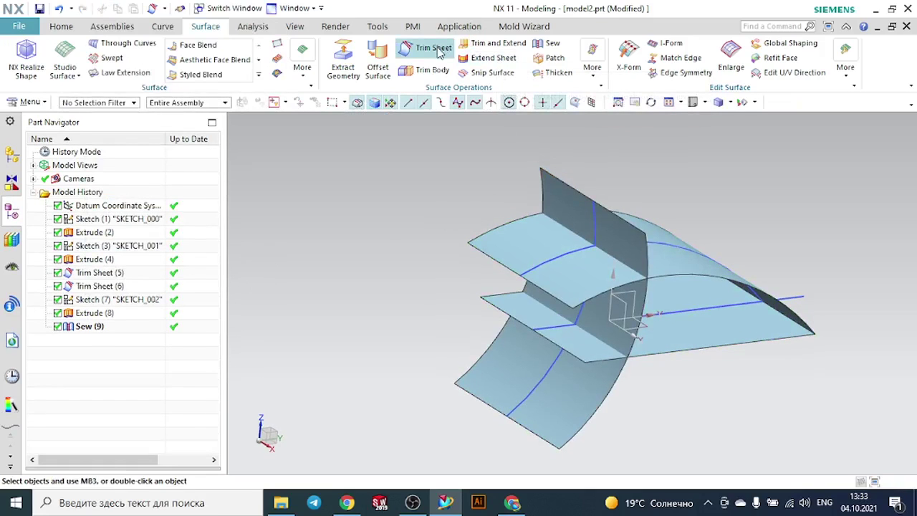
# Delete the Sew feature that joins the flat sheet to the arched sheet from the model history.
pyautogui.click(100, 329)
pyautogui.rightClick(100, 329)
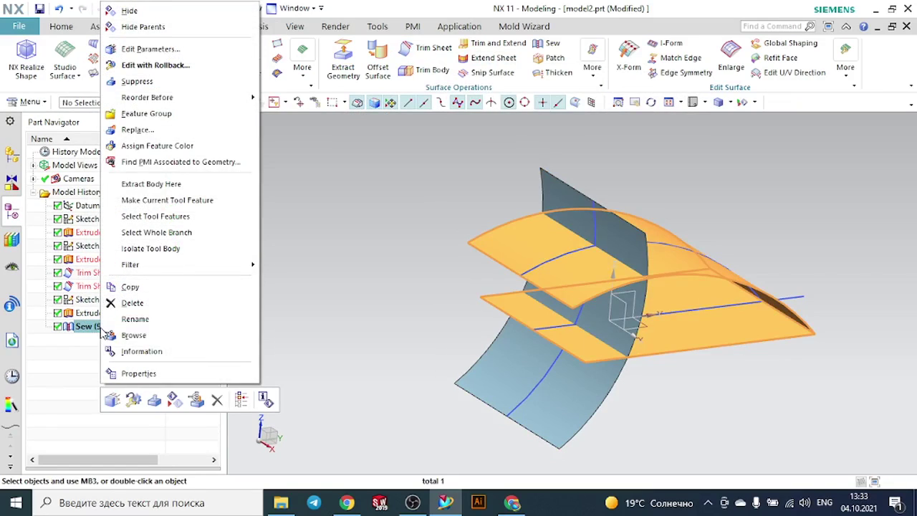
pyautogui.click(125, 303)
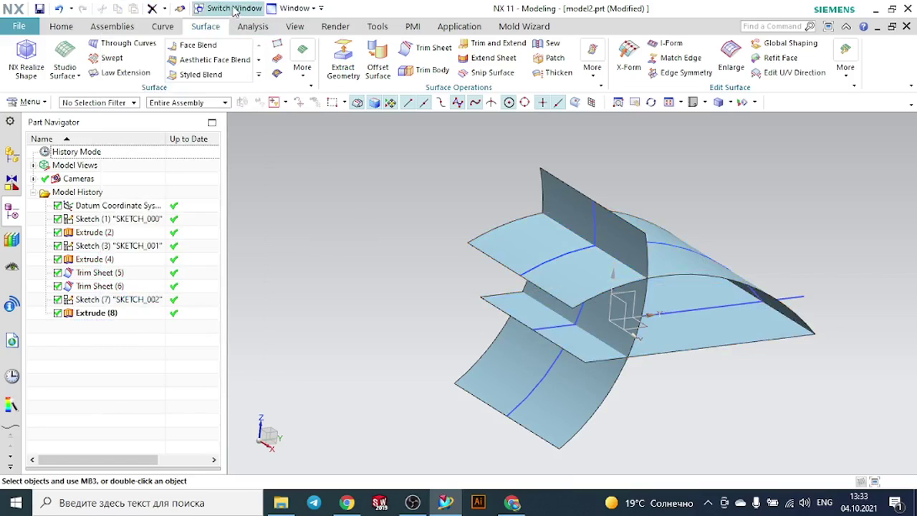
# Switch to the finished model1.prtцук part and examine which sheets its Trim Sheet features 6, 7, 10, 15, 17 and 18 affect.
pyautogui.click(234, 9)
pyautogui.click(368, 198)
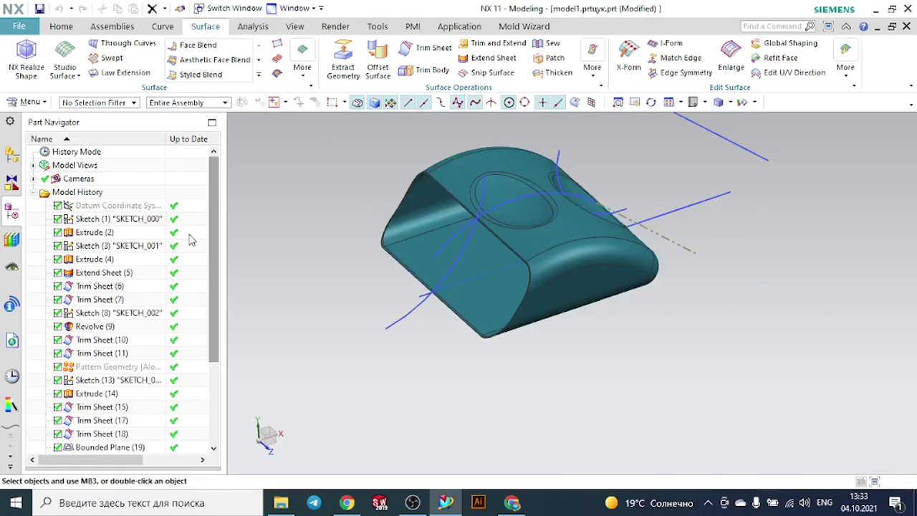
pyautogui.click(100, 288)
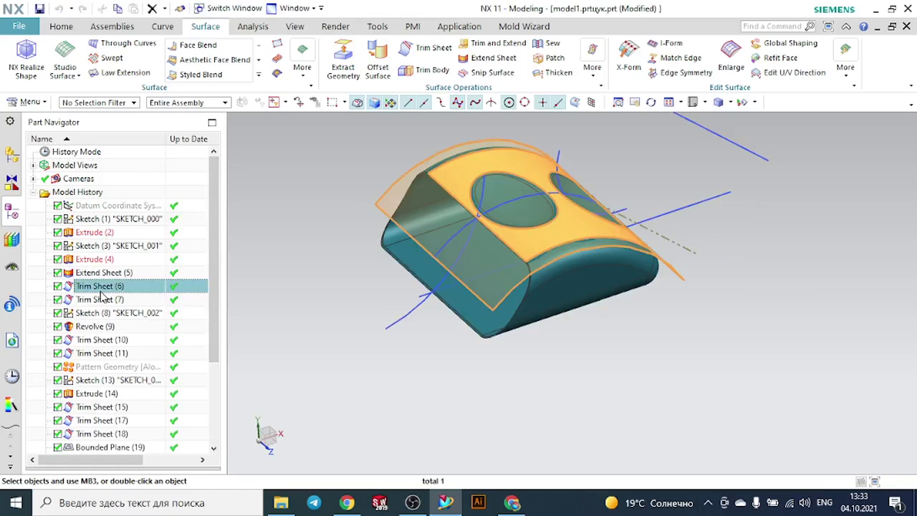
pyautogui.click(102, 299)
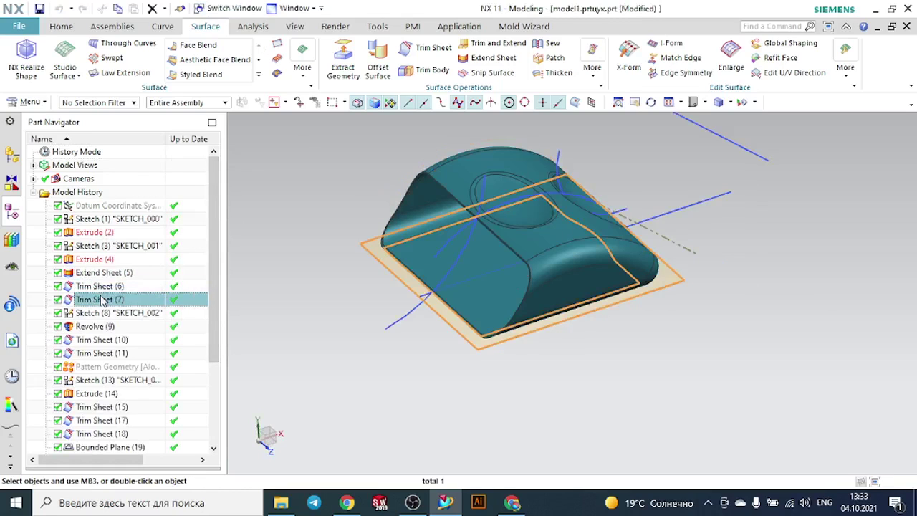
pyautogui.click(111, 342)
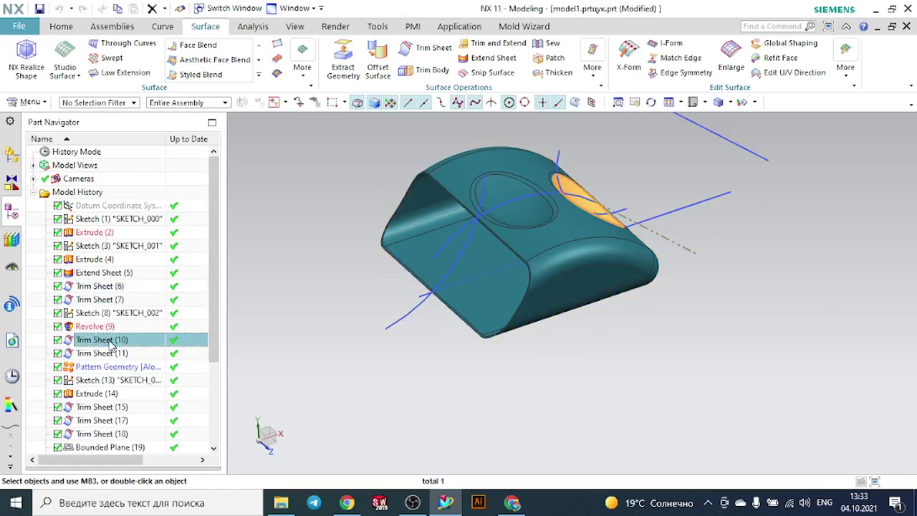
pyautogui.click(127, 408)
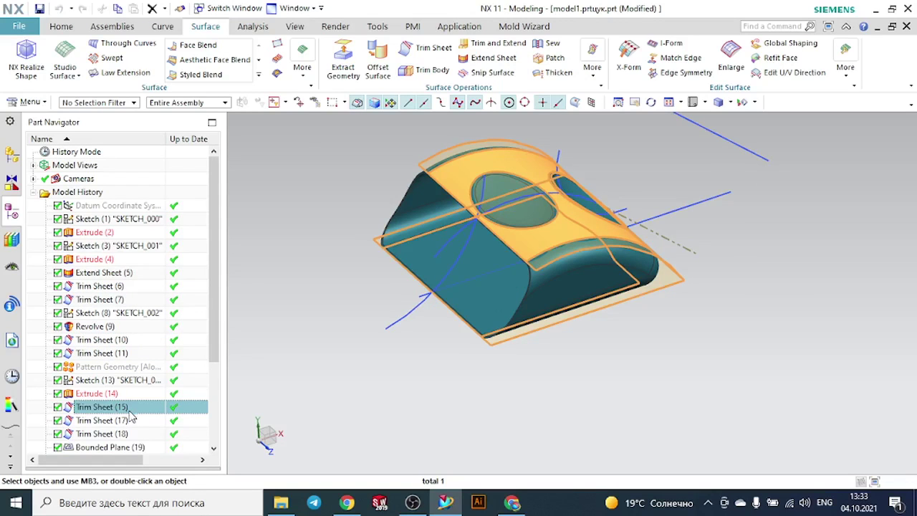
pyautogui.click(130, 421)
pyautogui.click(129, 434)
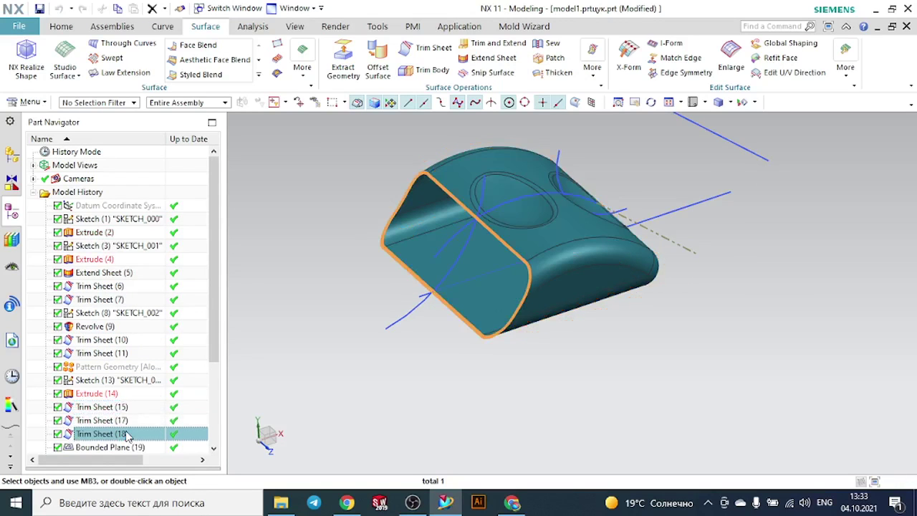
# Open the Trim Sheet (15) feature of the finished part and inspect its target sheets and boundary object.
pyautogui.doubleClick(109, 407)
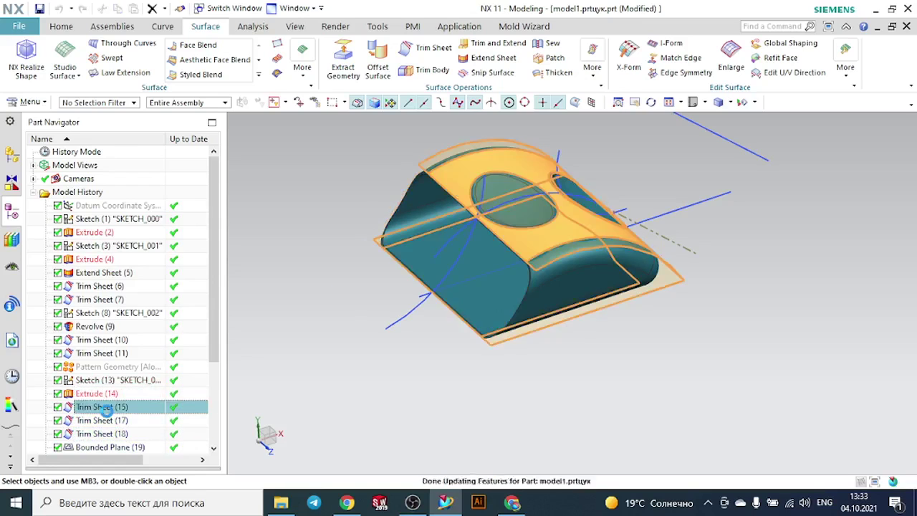
pyautogui.moveTo(361, 301); pyautogui.dragTo(349, 284, button='middle')
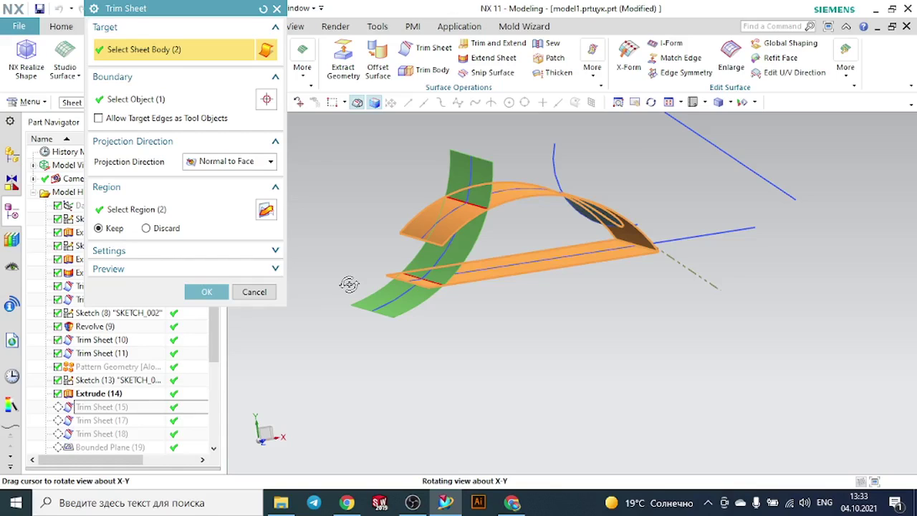
pyautogui.click(139, 99)
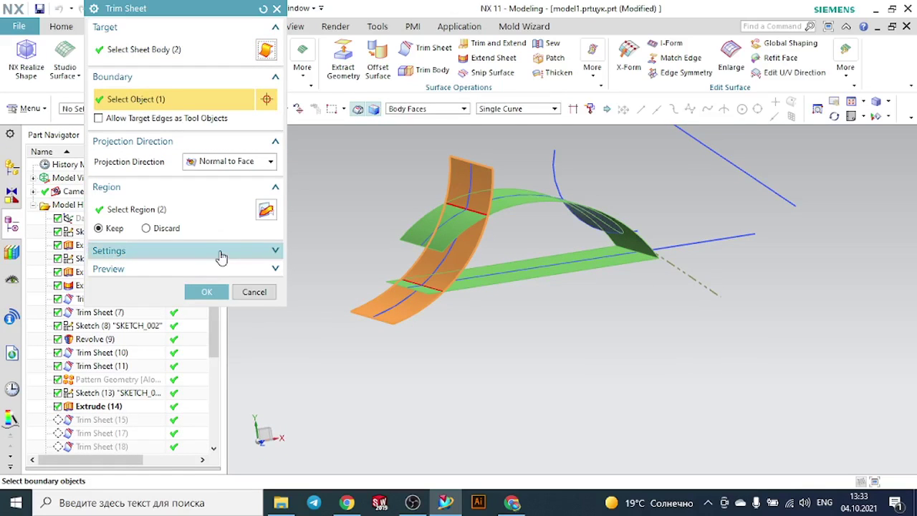
pyautogui.click(214, 290)
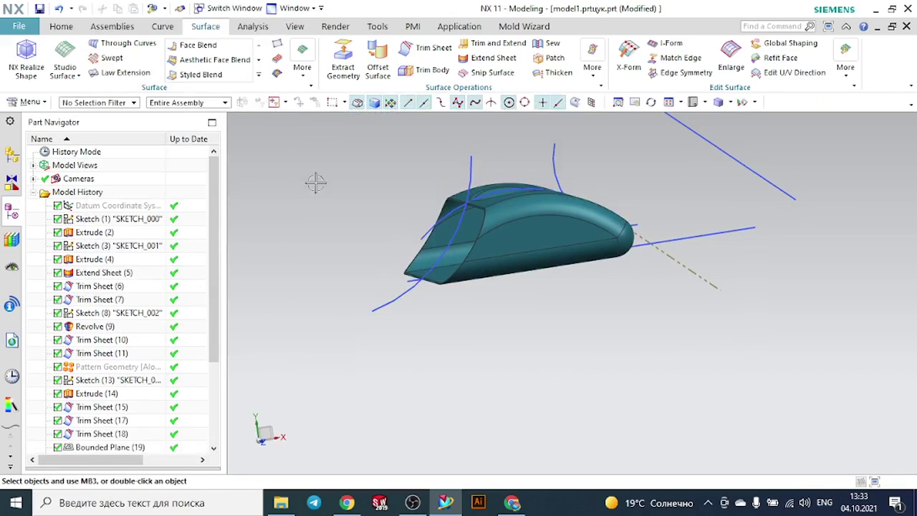
# In model2, try to trim the arched and flat sheets together at the curved upright sheet with Trim Sheet, and undo the trim.
pyautogui.click(255, 13)
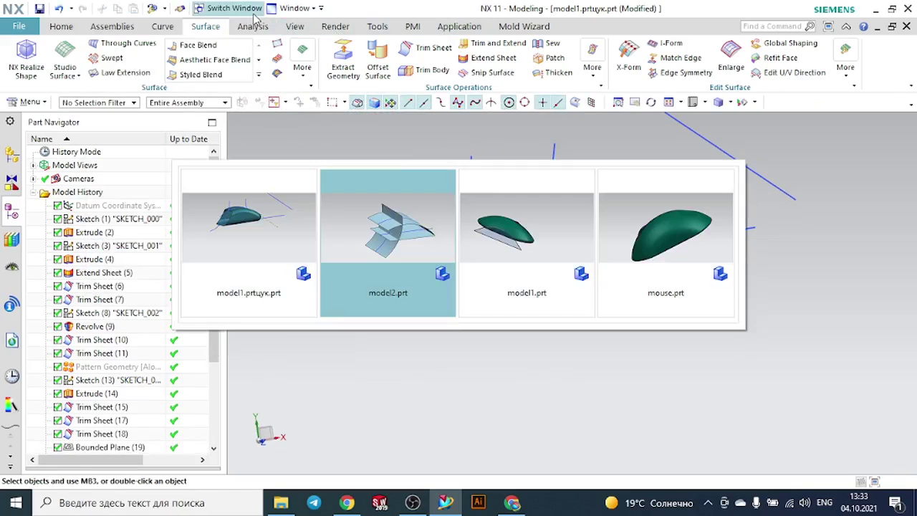
pyautogui.click(423, 218)
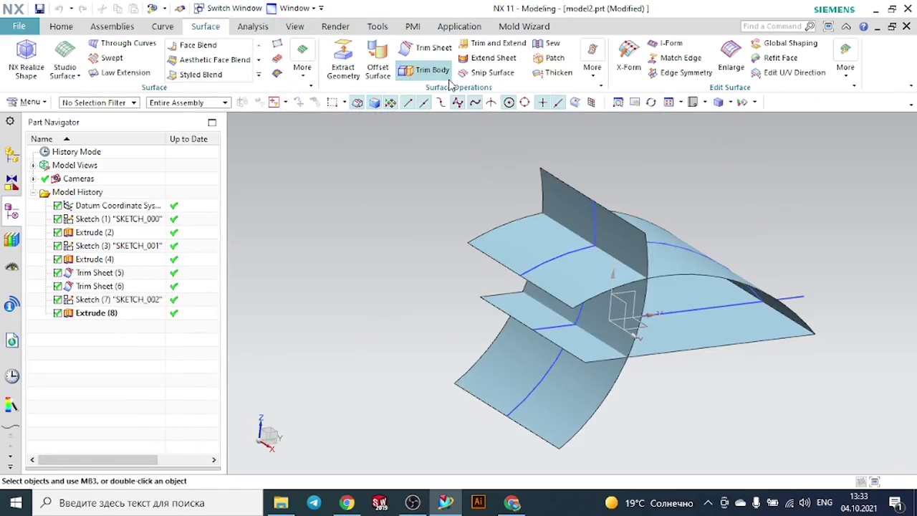
pyautogui.click(496, 43)
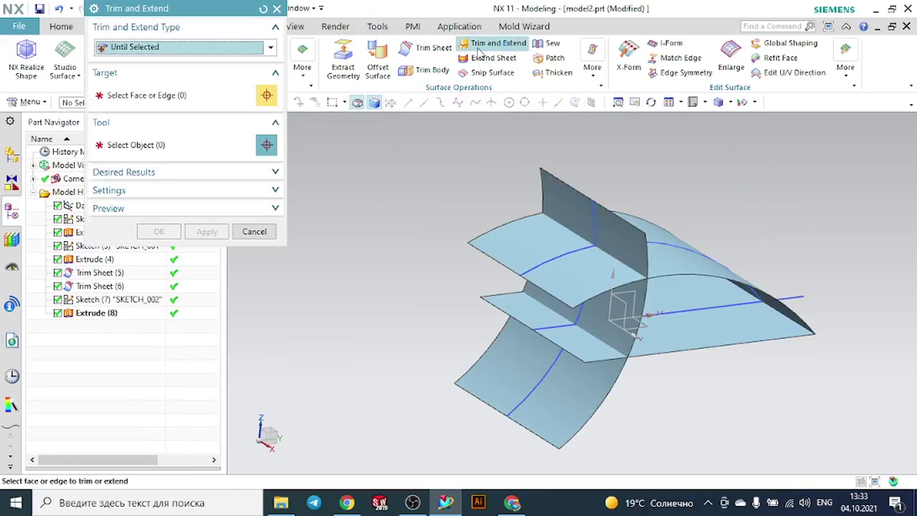
pyautogui.click(425, 44)
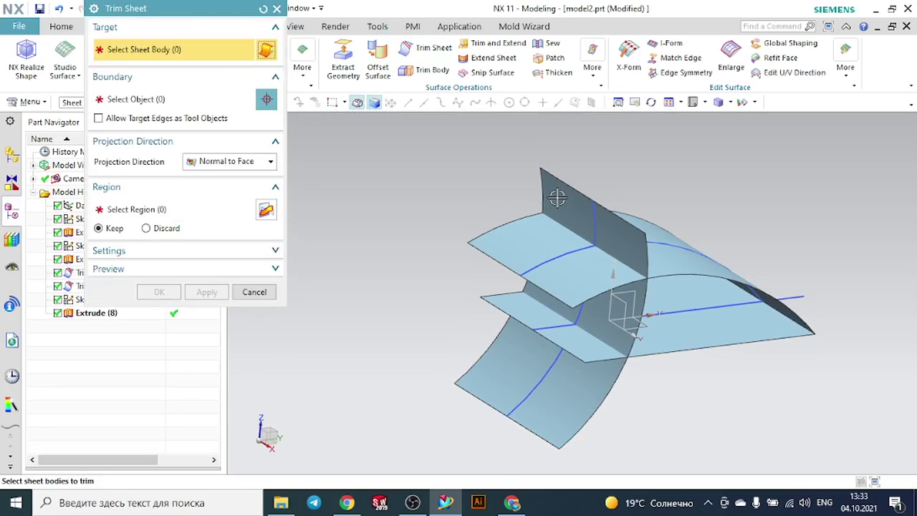
pyautogui.click(528, 235)
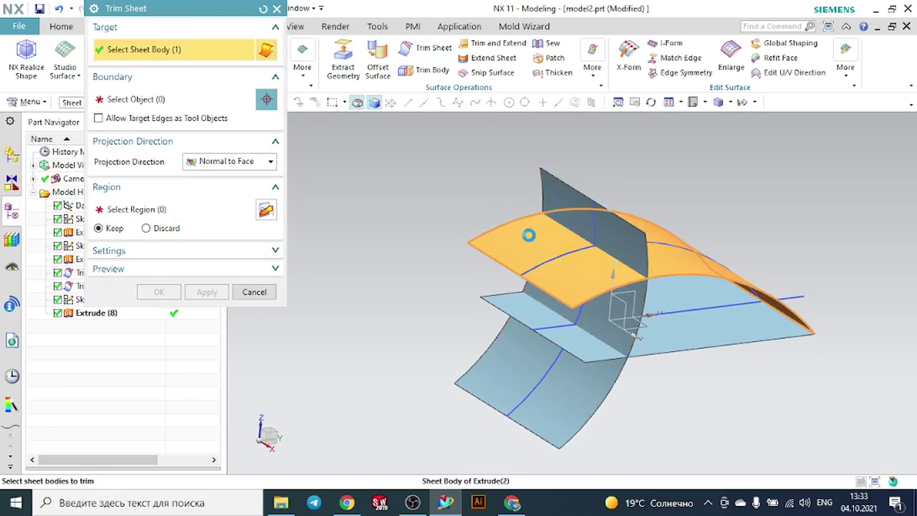
pyautogui.click(679, 330)
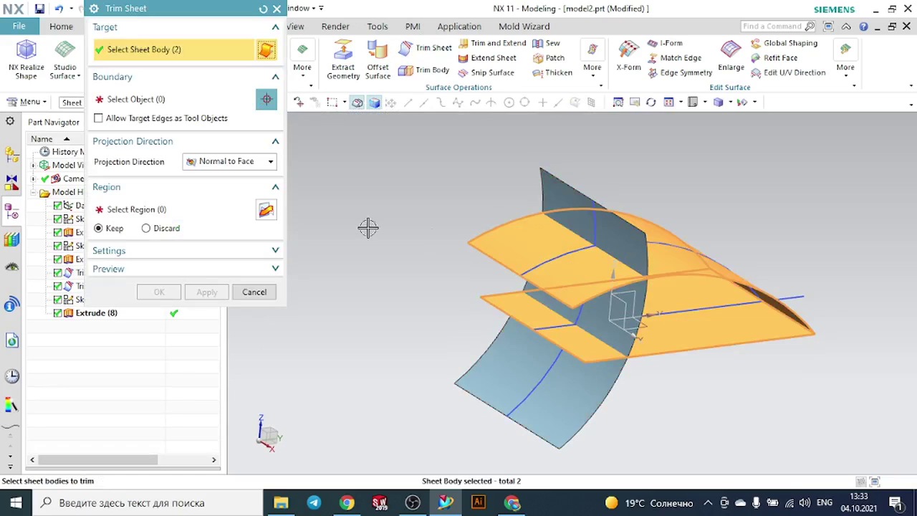
pyautogui.click(154, 100)
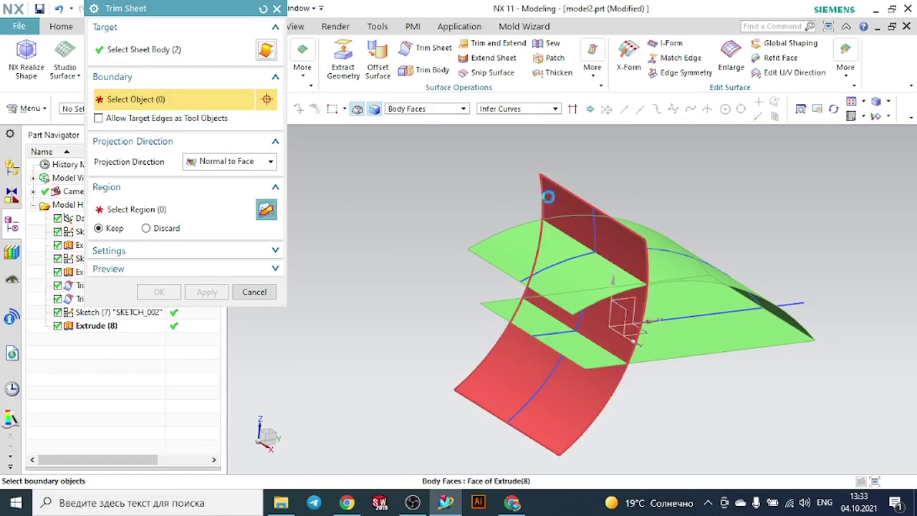
pyautogui.click(547, 196)
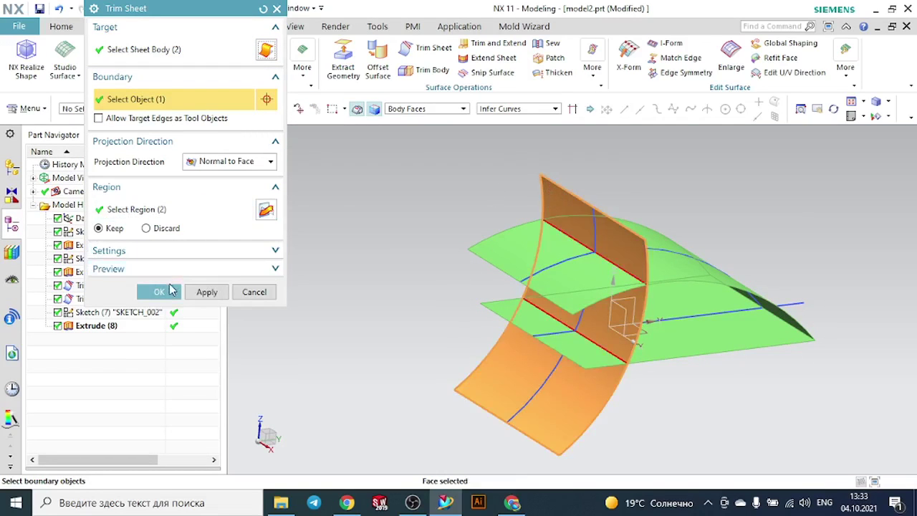
pyautogui.click(166, 217)
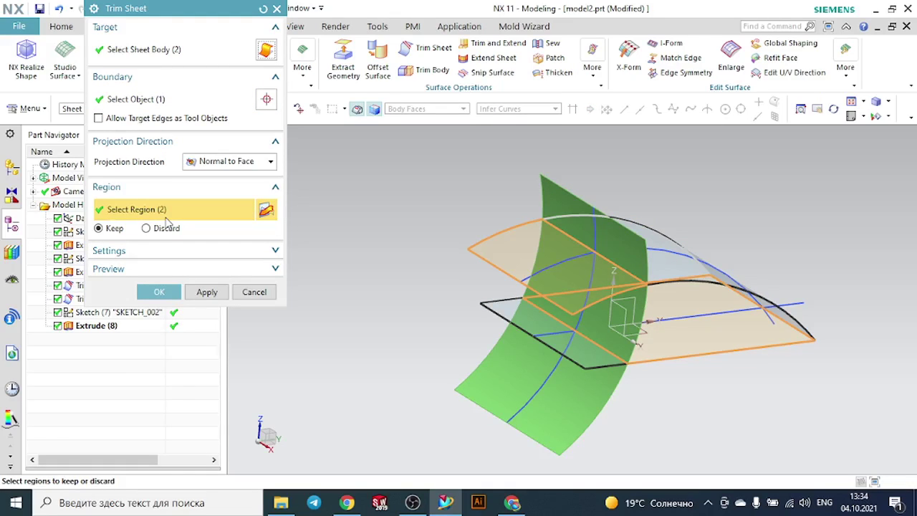
pyautogui.click(161, 291)
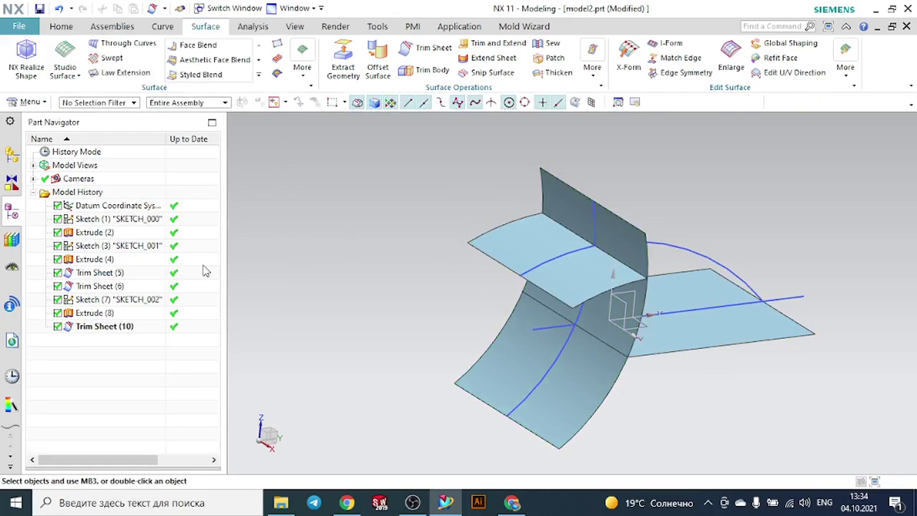
pyautogui.hotkey('ctrl', 'z')
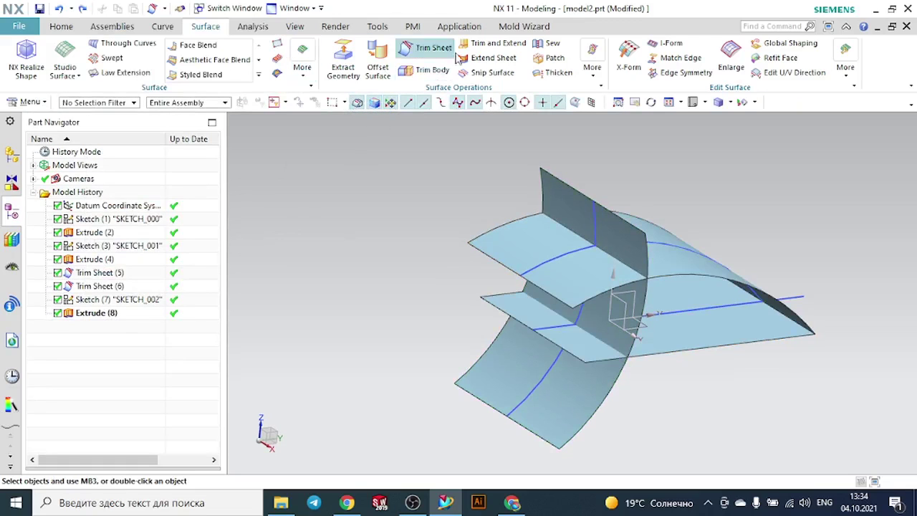
pyautogui.click(433, 48)
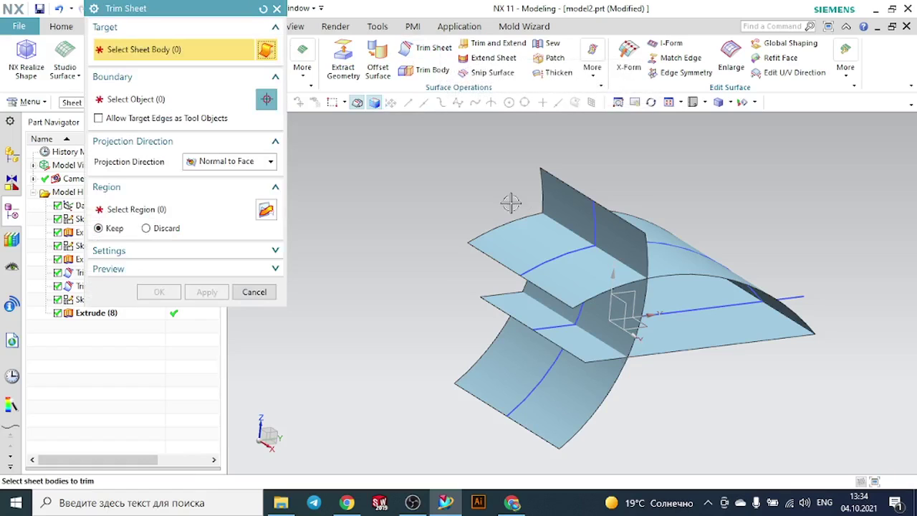
pyautogui.click(277, 9)
# Return to model1.prtцук and check the boundary and the kept regions of its Trim Sheet (15) feature.
pyautogui.click(248, 10)
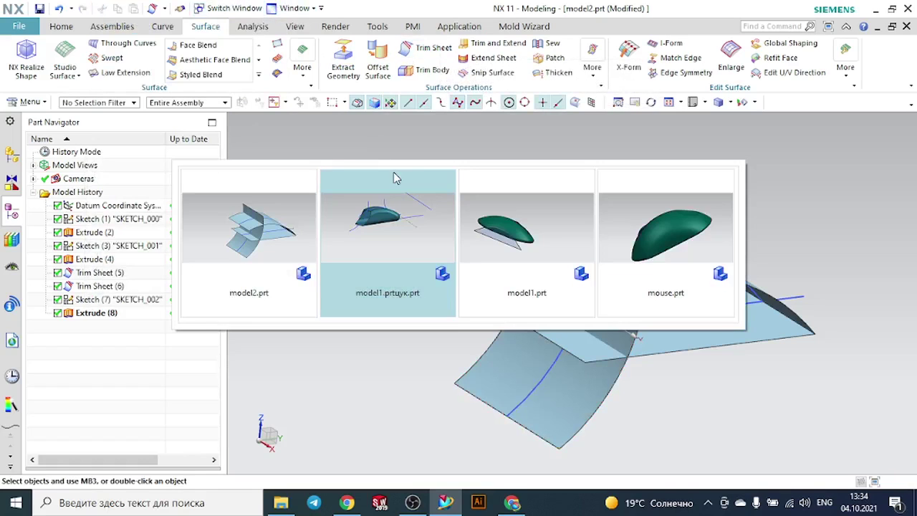
pyautogui.click(393, 172)
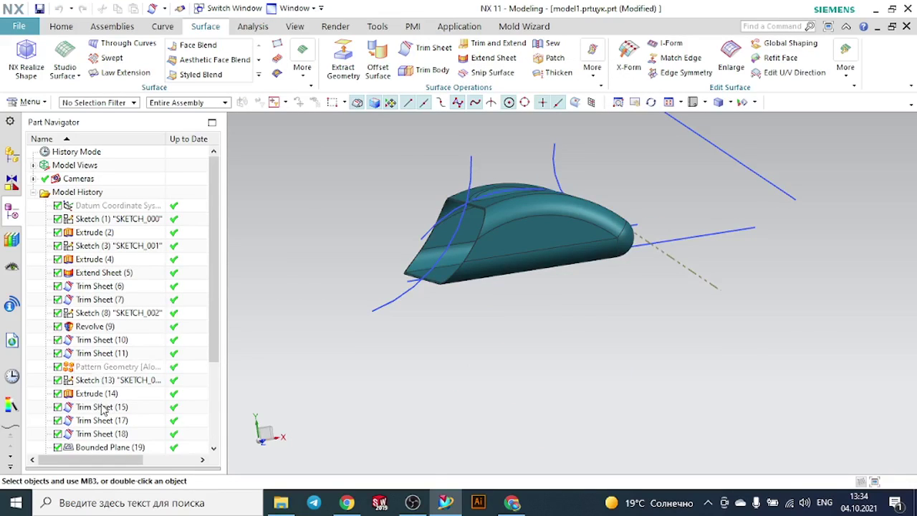
pyautogui.click(101, 407)
pyautogui.doubleClick(101, 406)
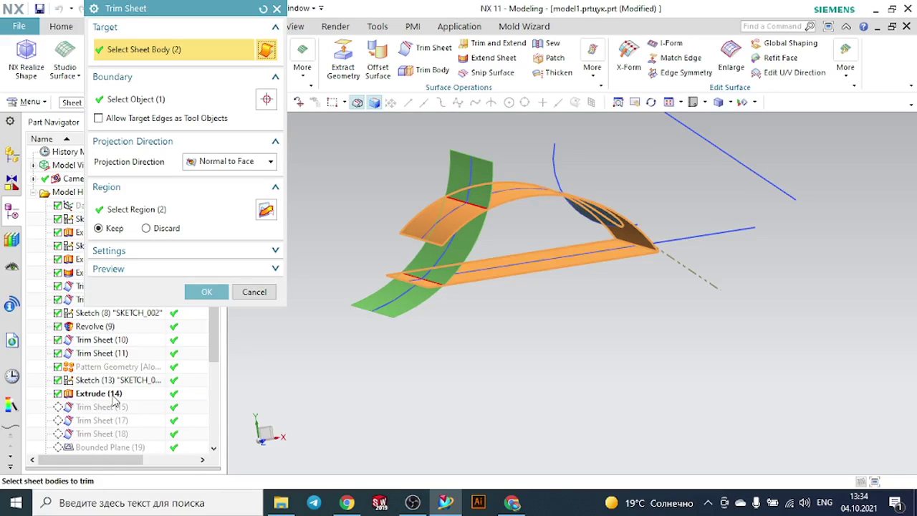
pyautogui.click(204, 98)
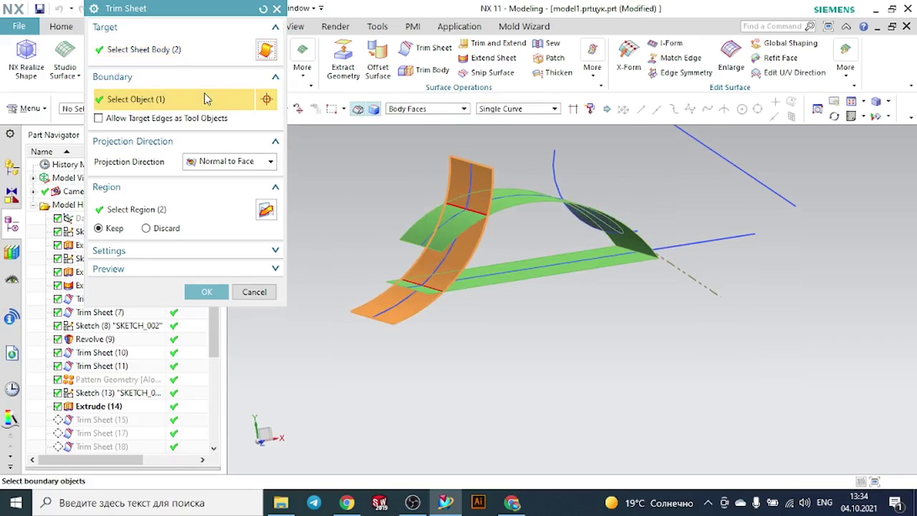
pyautogui.click(169, 209)
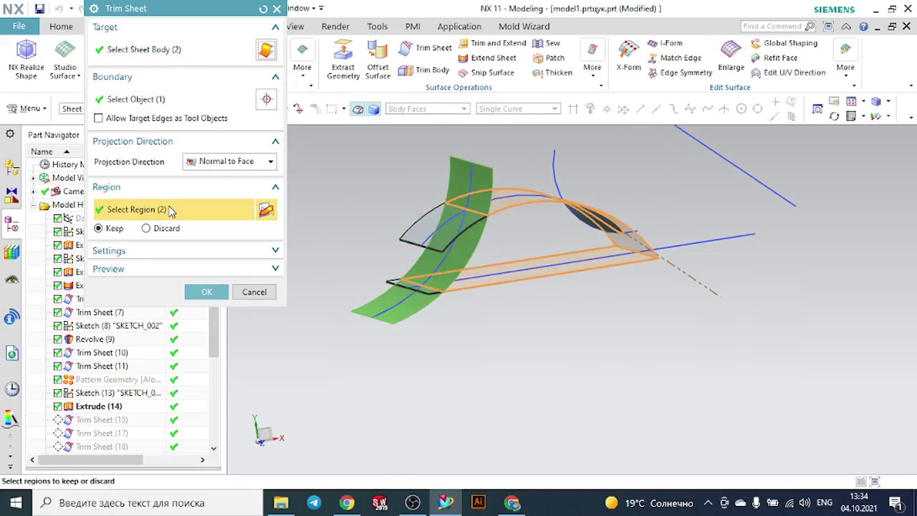
pyautogui.click(247, 292)
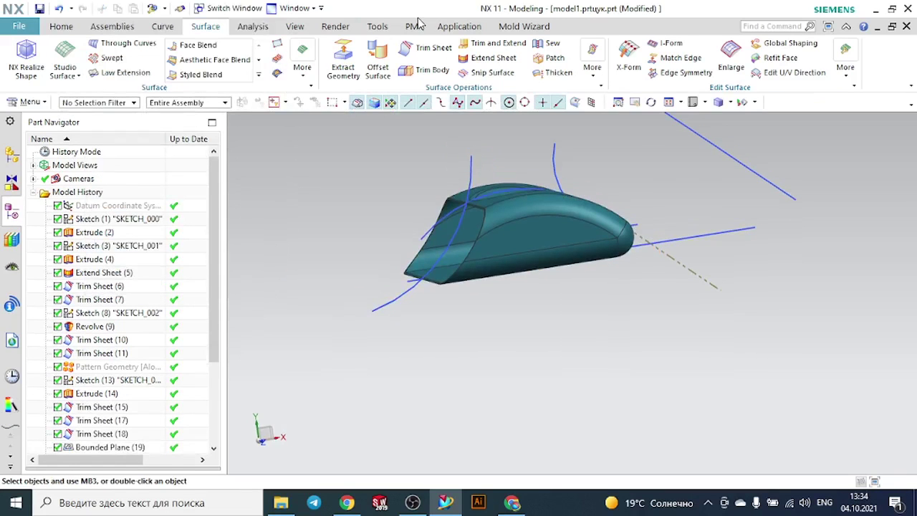
# Switch from the finished model1.prtцук part to the model2 part.
pyautogui.click(231, 8)
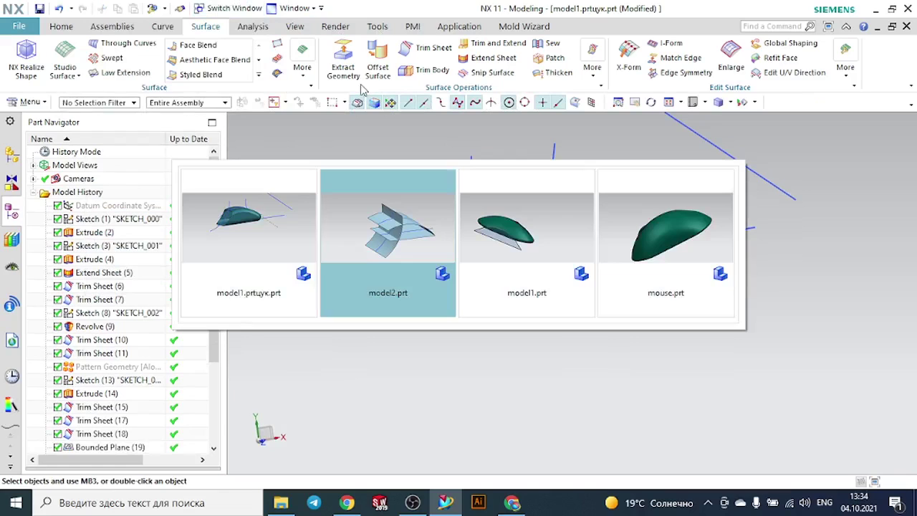
pyautogui.click(421, 213)
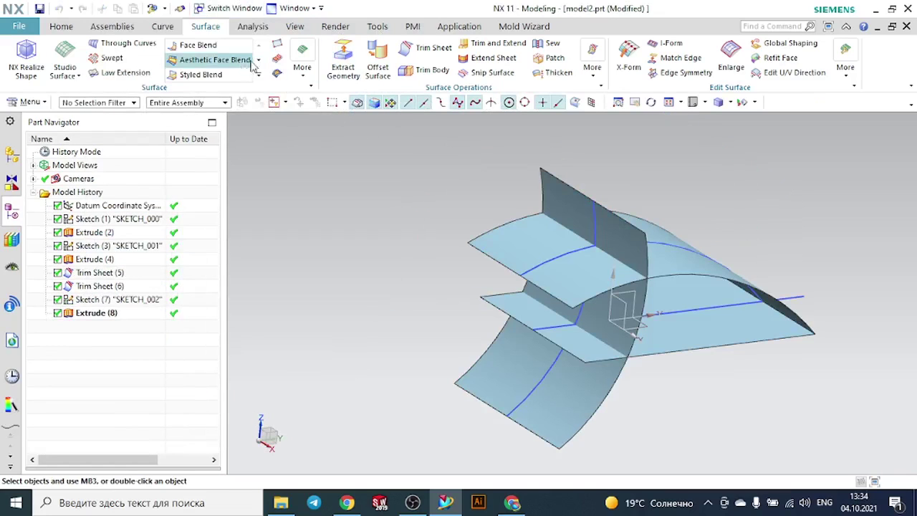
pyautogui.click(428, 48)
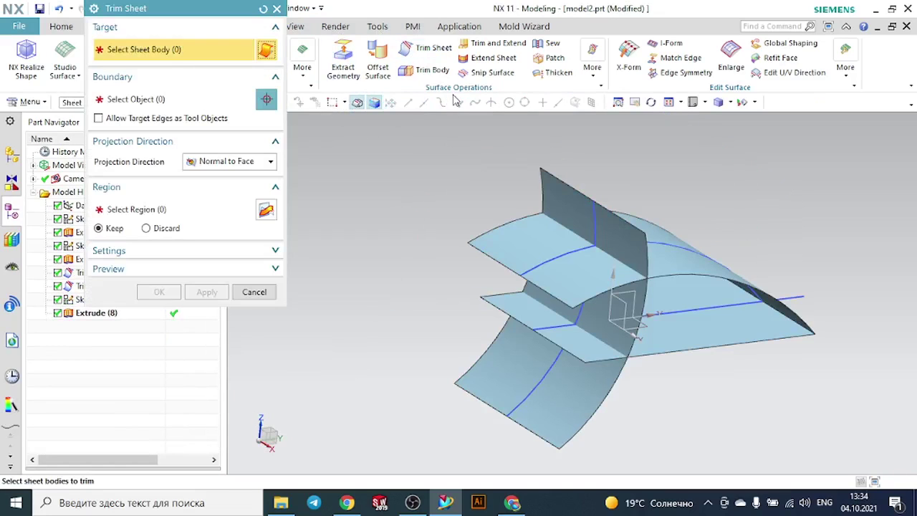
pyautogui.click(539, 240)
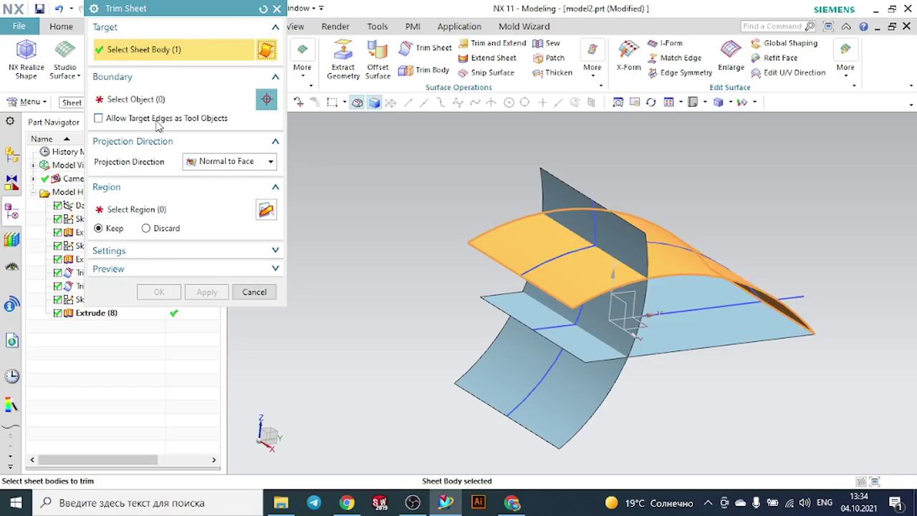
pyautogui.click(130, 99)
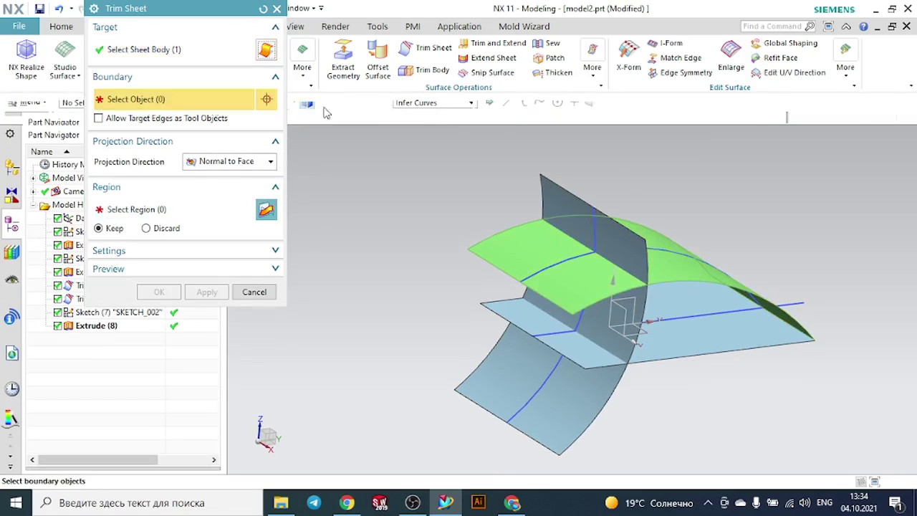
pyautogui.click(567, 200)
pyautogui.click(180, 210)
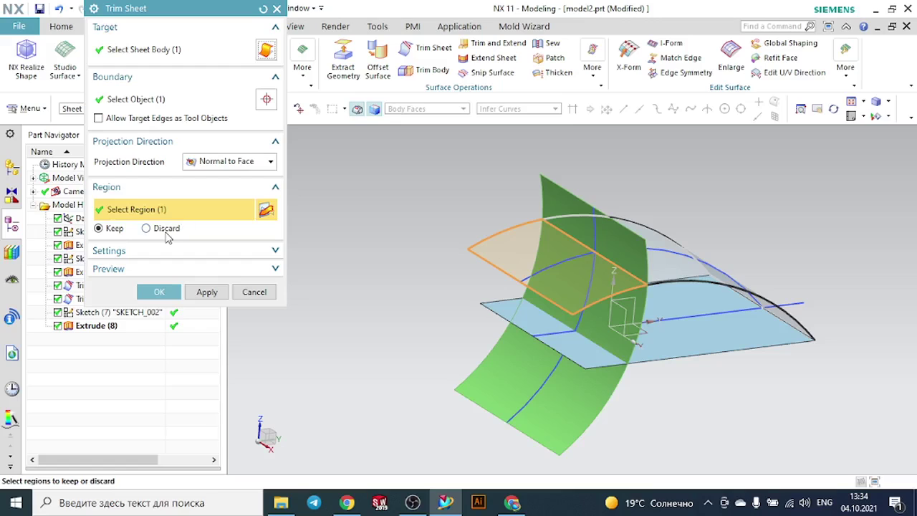
pyautogui.click(166, 234)
pyautogui.middleClick(262, 15)
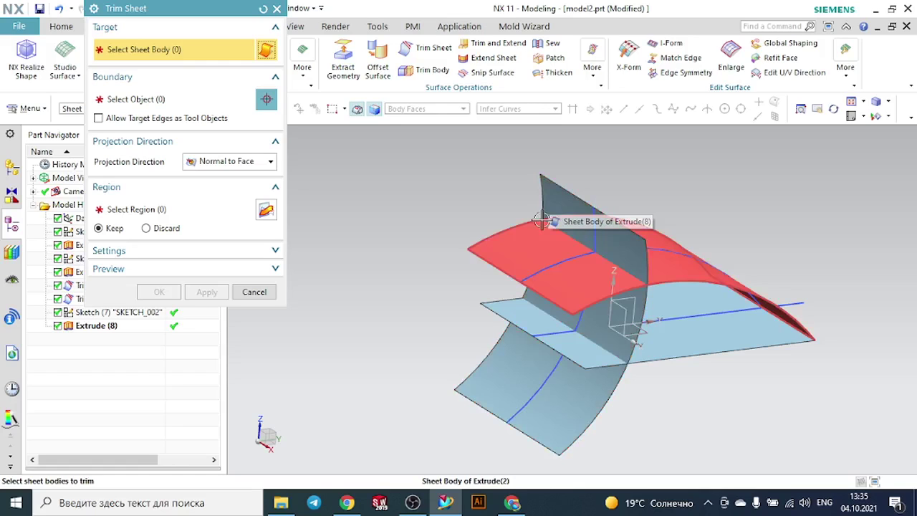
pyautogui.click(534, 228)
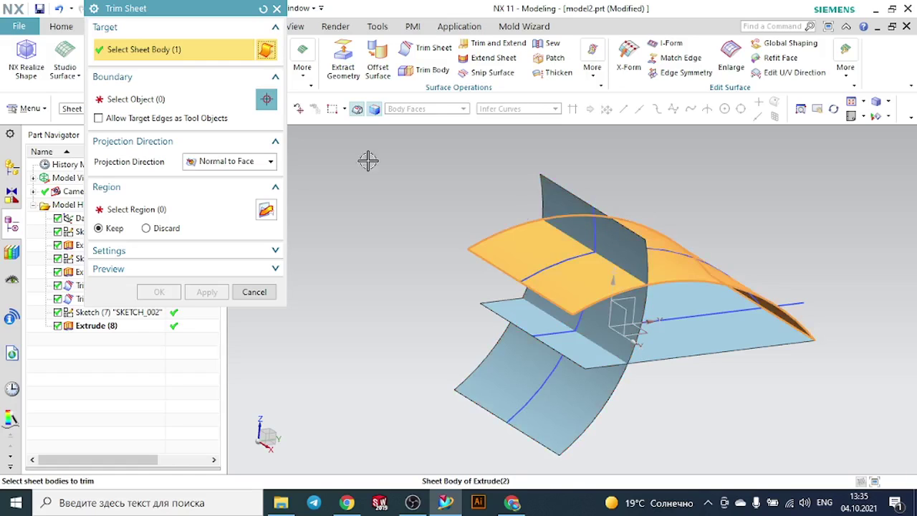
pyautogui.click(553, 200)
pyautogui.click(167, 228)
pyautogui.click(170, 211)
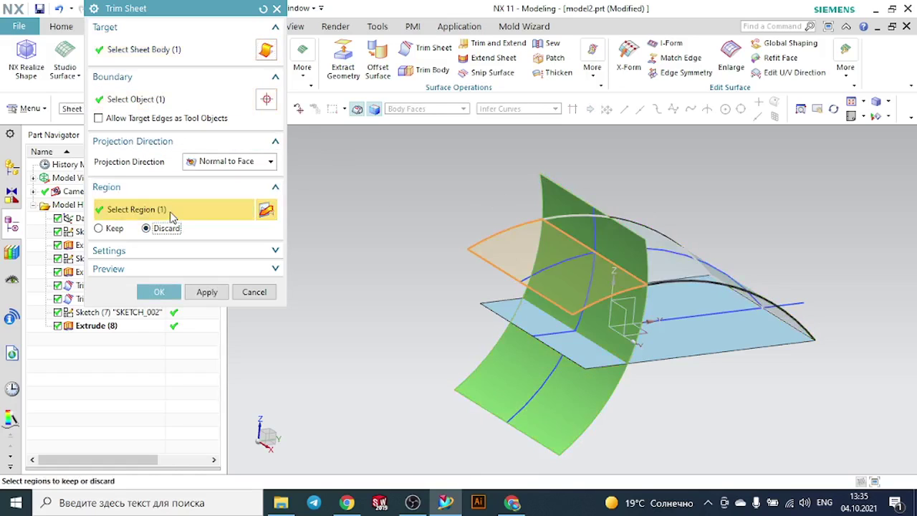
pyautogui.click(120, 228)
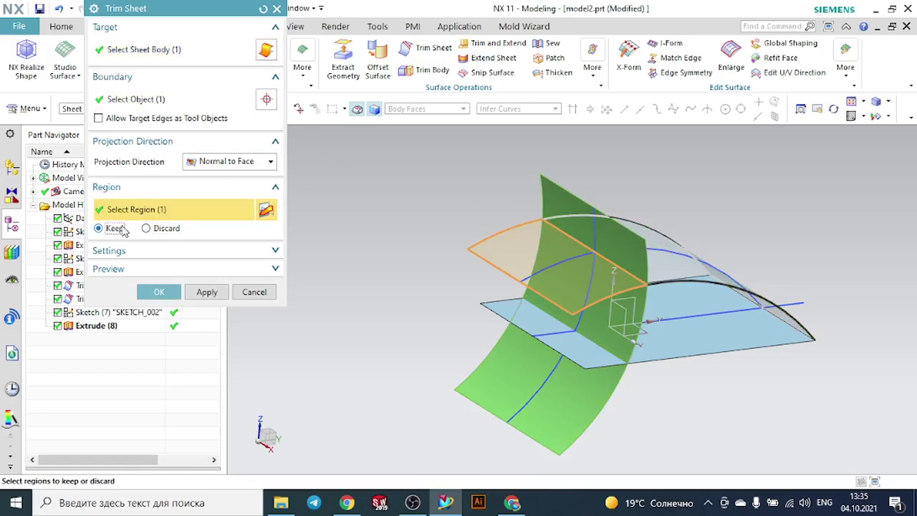
pyautogui.click(264, 9)
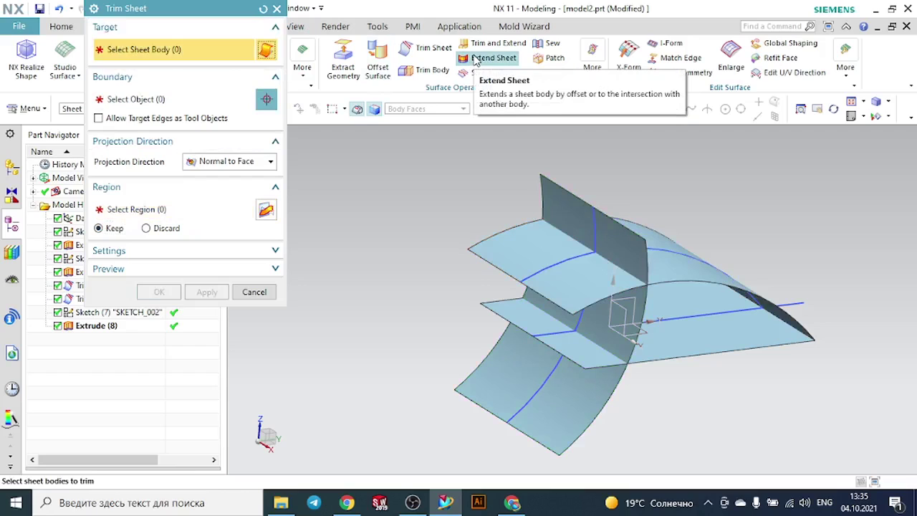
# Try to trim the arched sheet at the curved upright sheet with Trim Sheet, keeping the short overhanging region, and undo the trim.
pyautogui.click(531, 228)
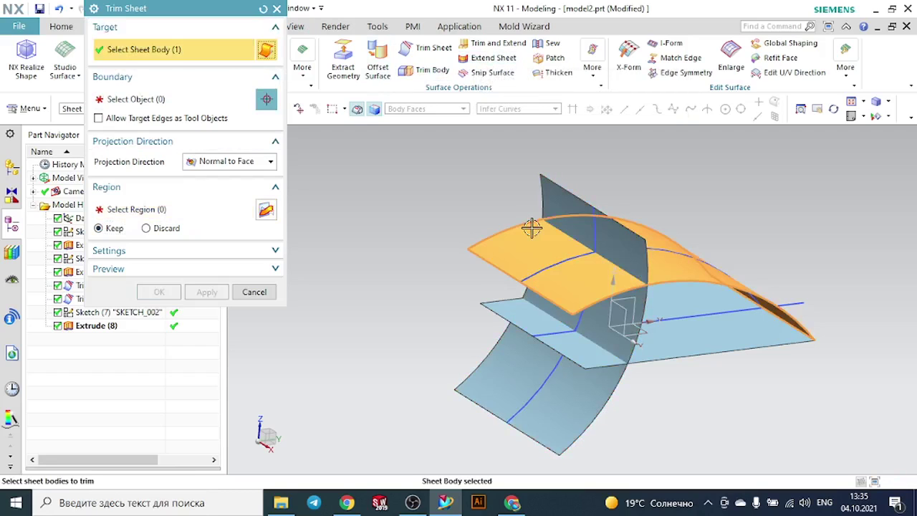
pyautogui.click(151, 107)
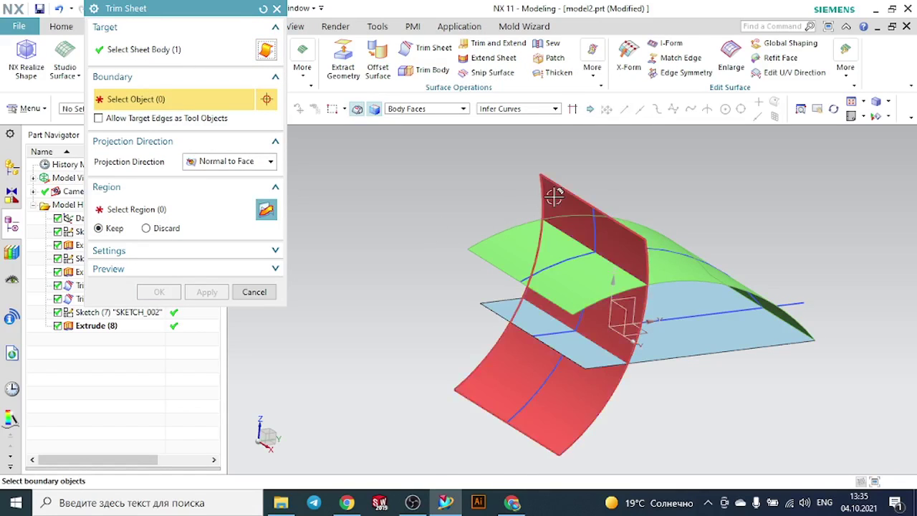
pyautogui.click(523, 201)
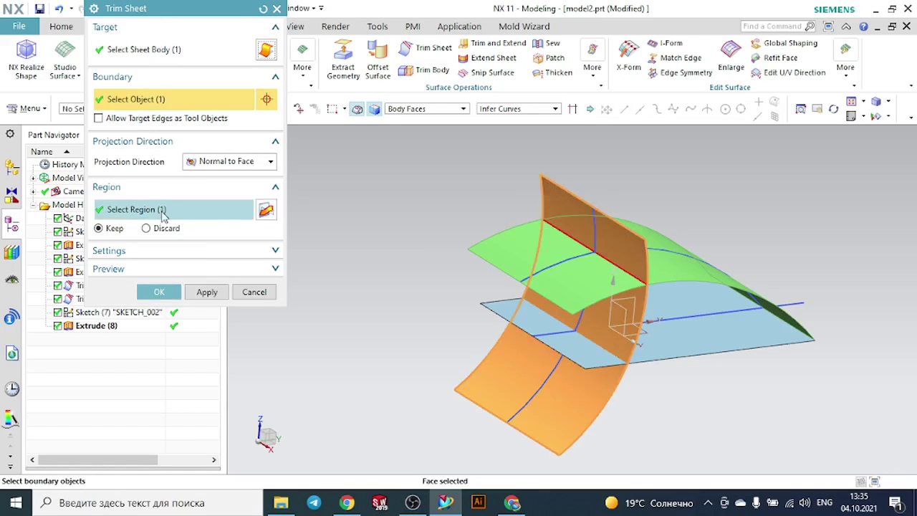
pyautogui.click(163, 216)
pyautogui.click(173, 293)
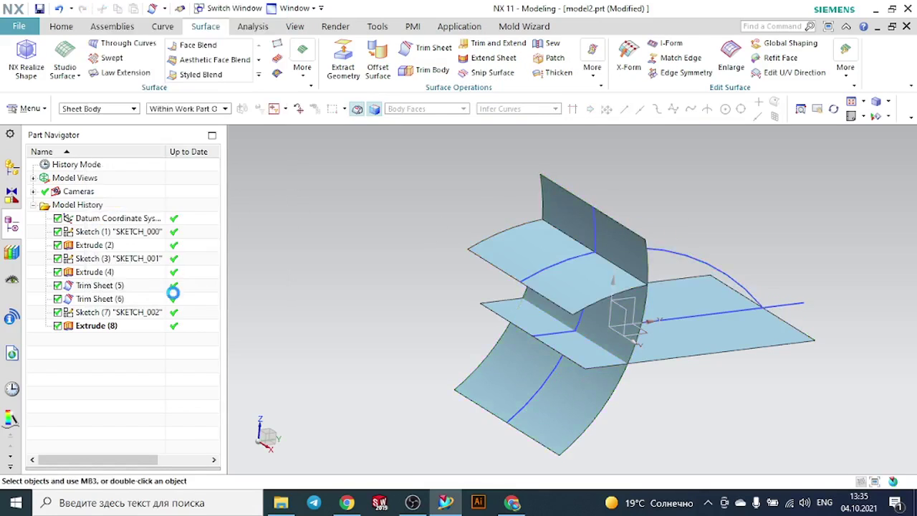
pyautogui.hotkey('ctrl', 'z')
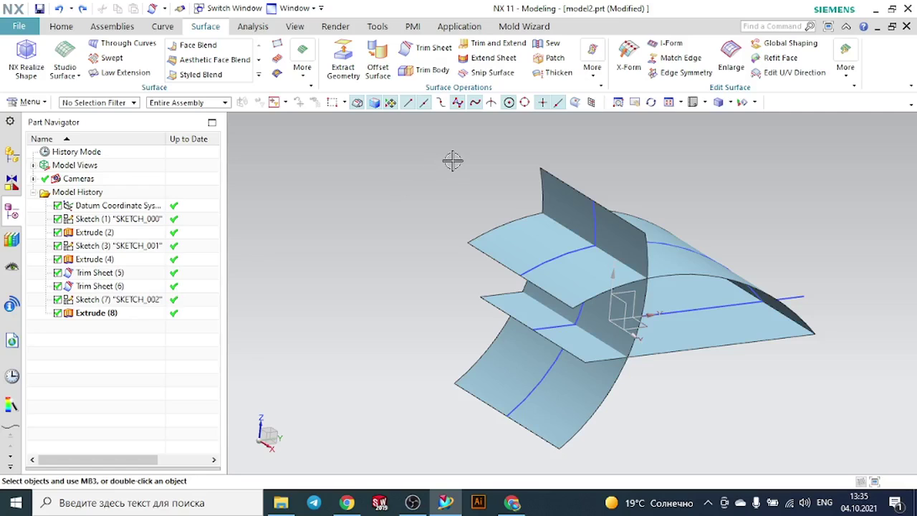
pyautogui.click(444, 48)
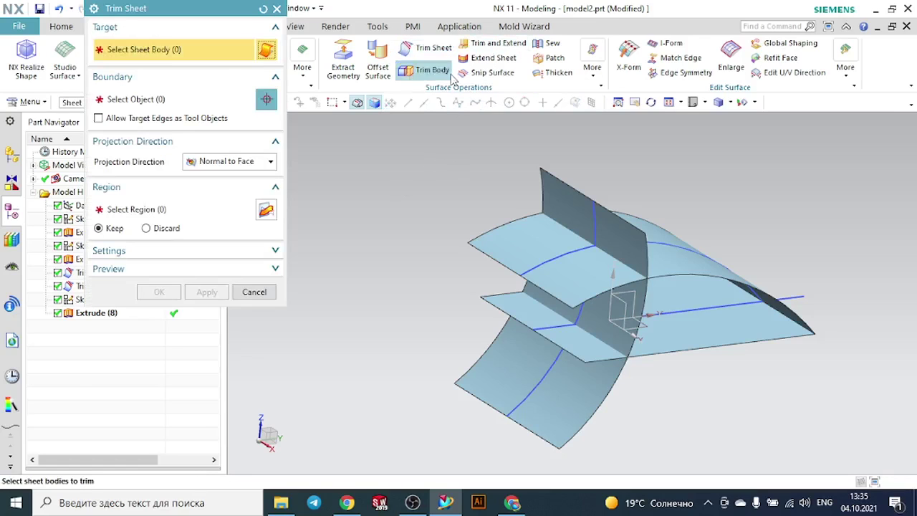
pyautogui.click(549, 200)
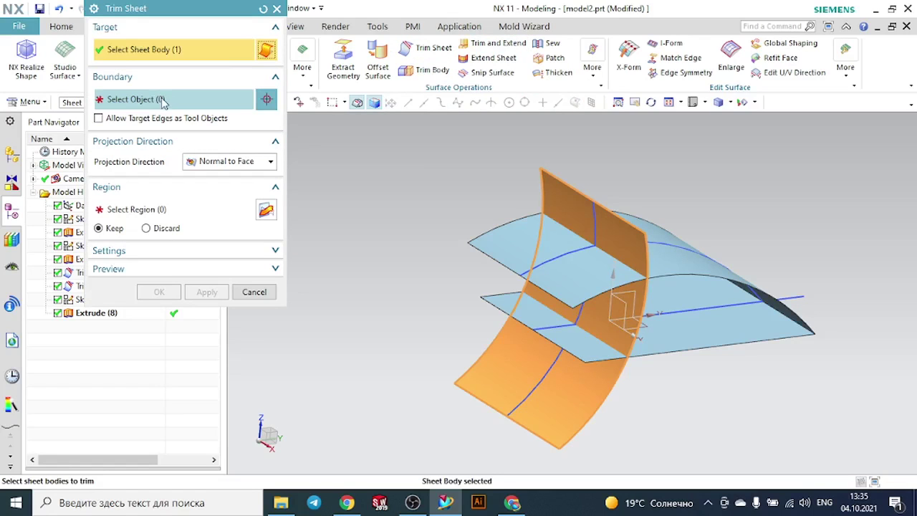
pyautogui.click(129, 99)
pyautogui.click(526, 239)
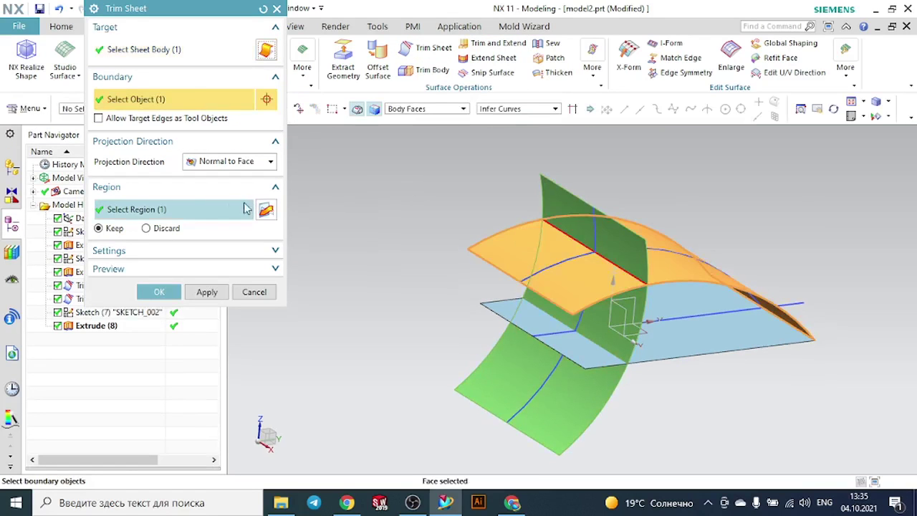
pyautogui.click(183, 215)
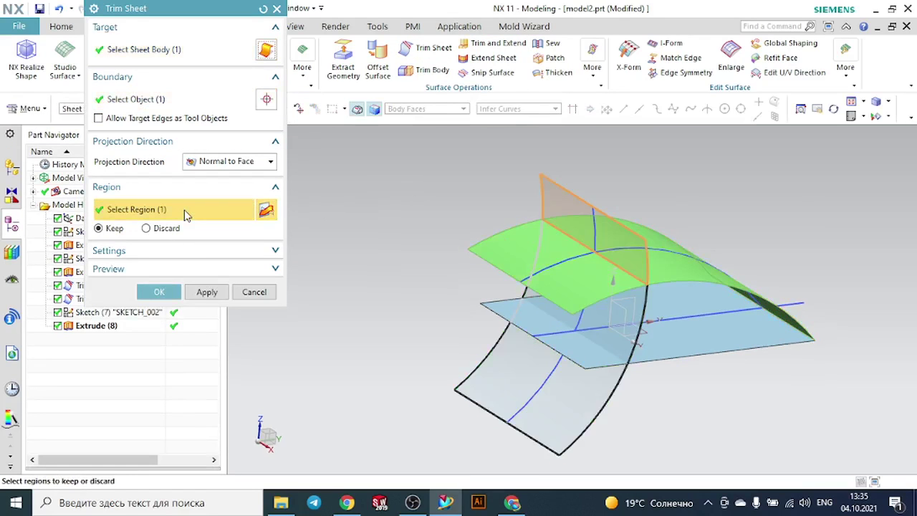
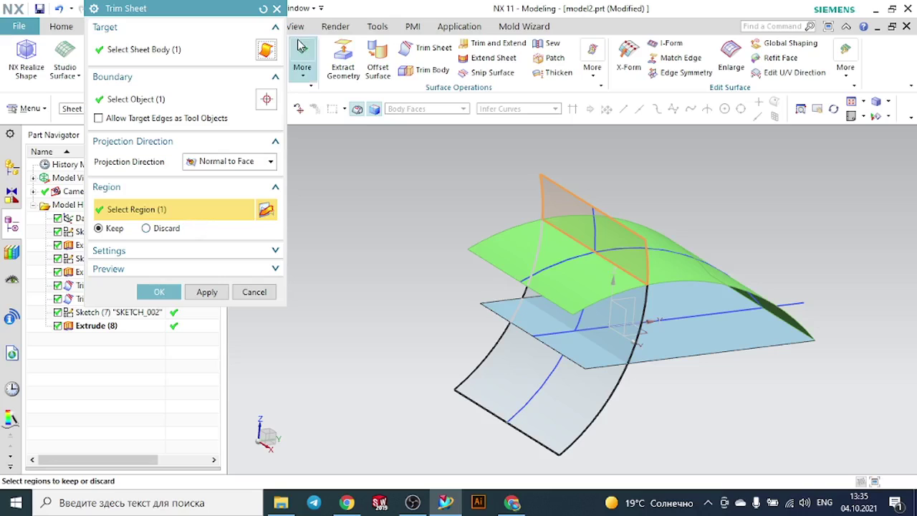
pyautogui.click(263, 9)
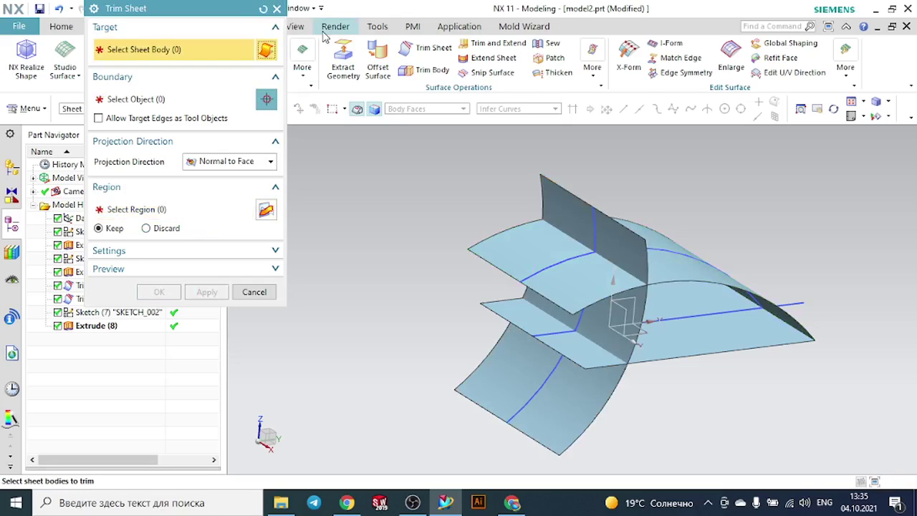
# Trim the arched sheet at the curved upright sheet with Trim Sheet, keeping the long region that slopes down to the flat sheet.
pyautogui.click(446, 51)
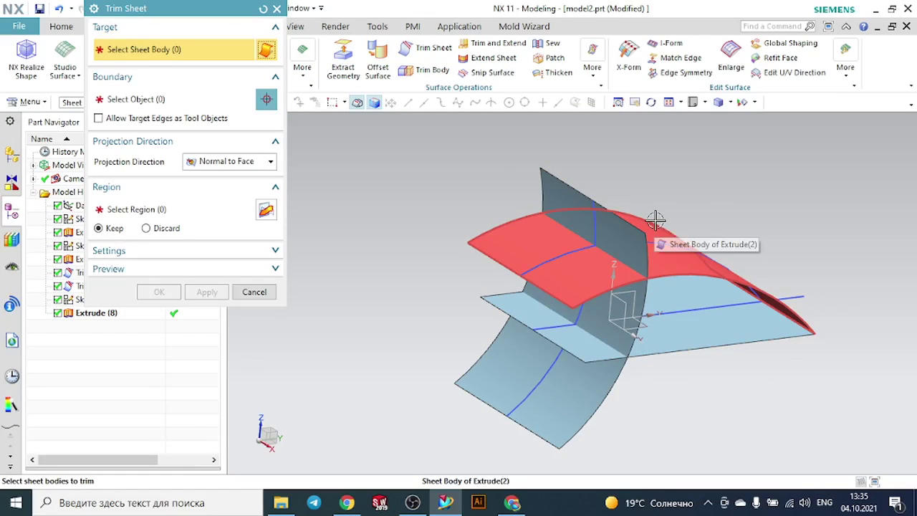
pyautogui.click(656, 220)
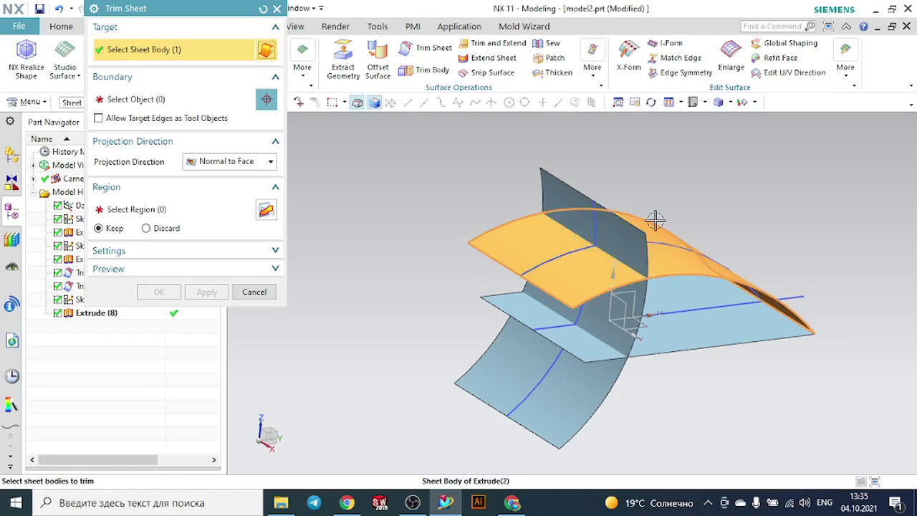
pyautogui.click(137, 99)
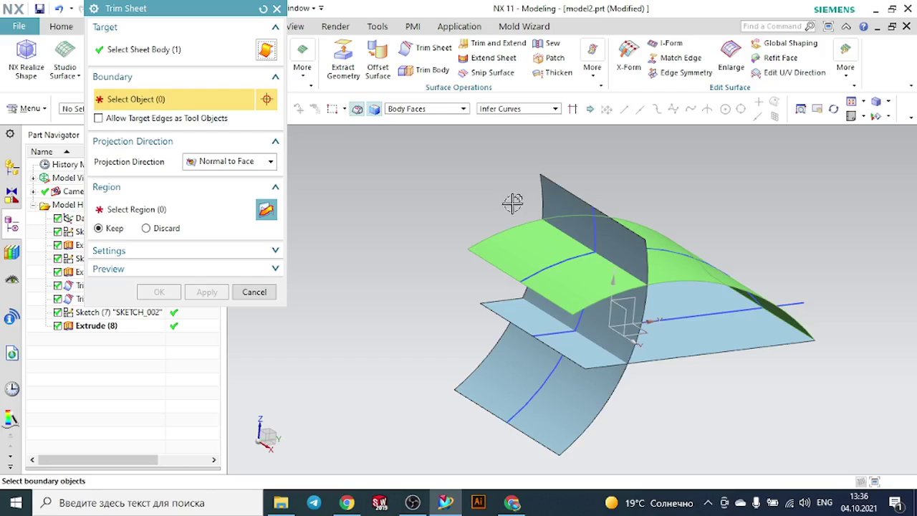
pyautogui.click(554, 198)
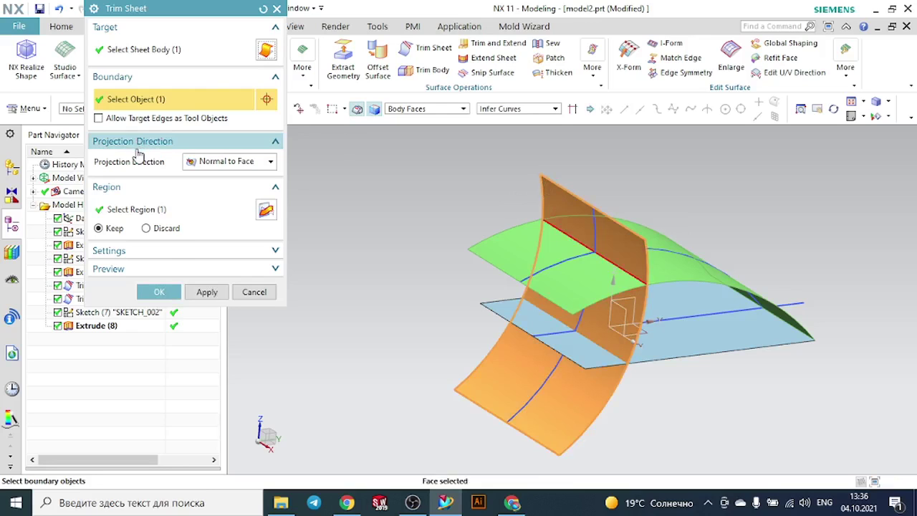
pyautogui.click(151, 211)
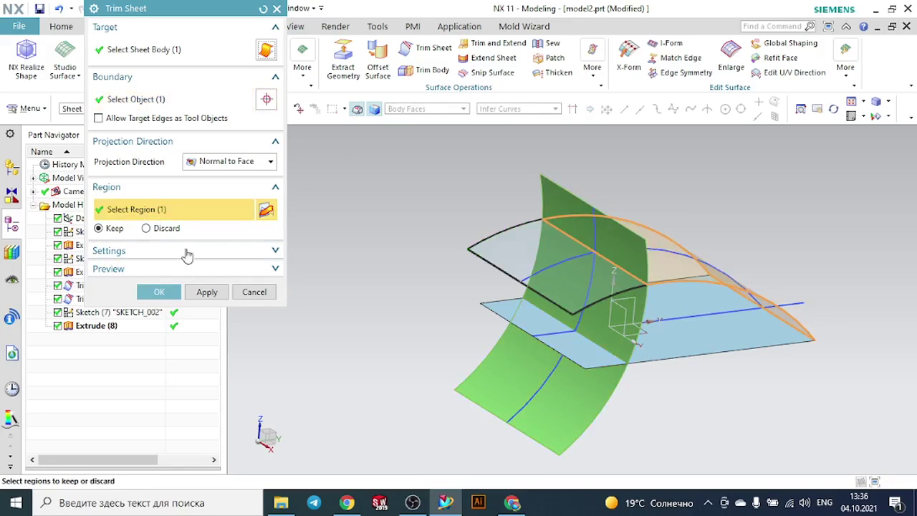
pyautogui.click(160, 292)
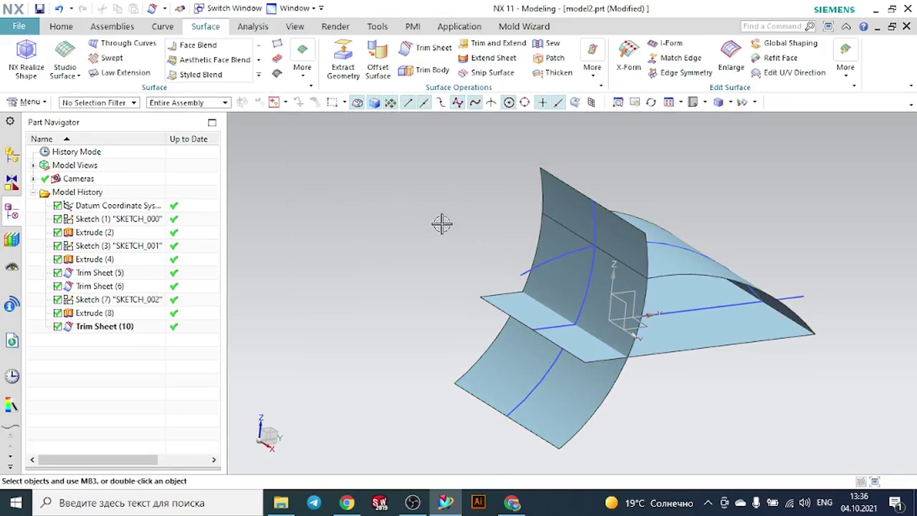
# Trim the flat sheet at the curved upright sheet with Trim Sheet, keeping the long region beneath the arched sheet.
pyautogui.moveTo(442, 224)
pyautogui.mouseDown(button='middle')
pyautogui.moveTo(417, 211)
pyautogui.moveTo(442, 208)
pyautogui.mouseUp(button='middle')
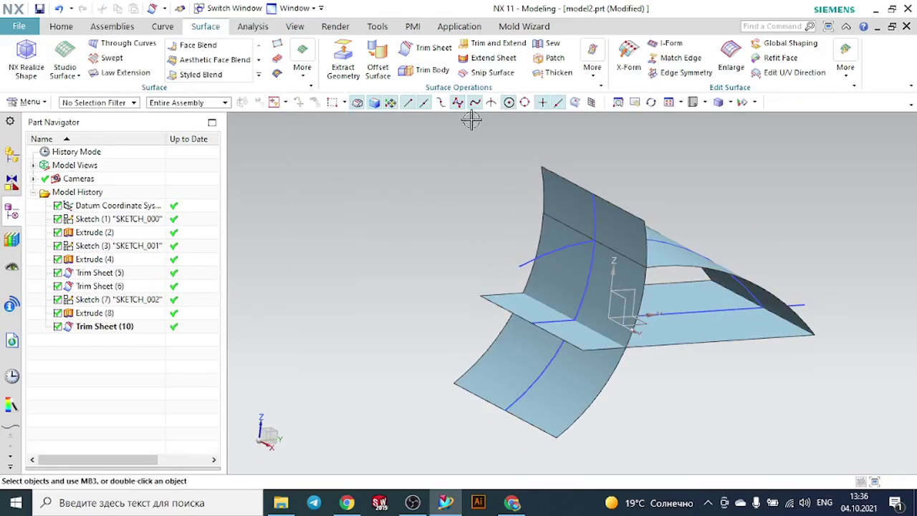
pyautogui.click(446, 52)
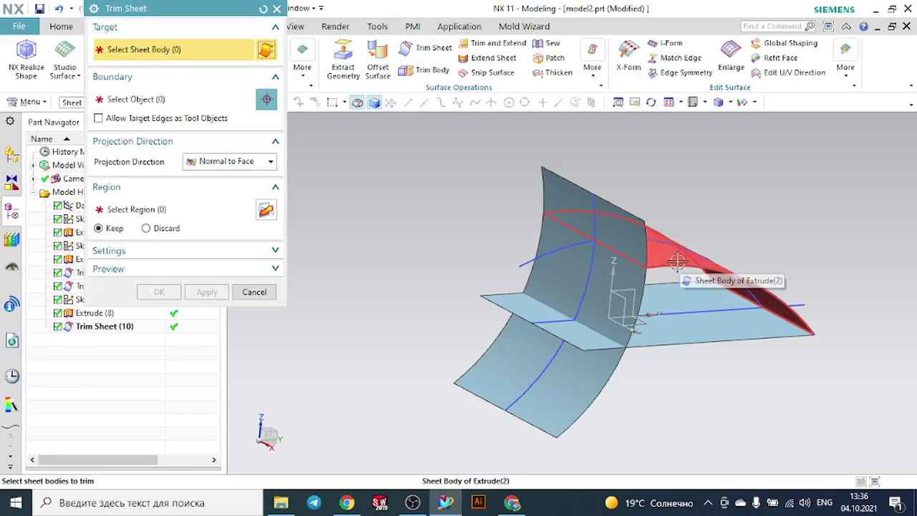
pyautogui.click(674, 297)
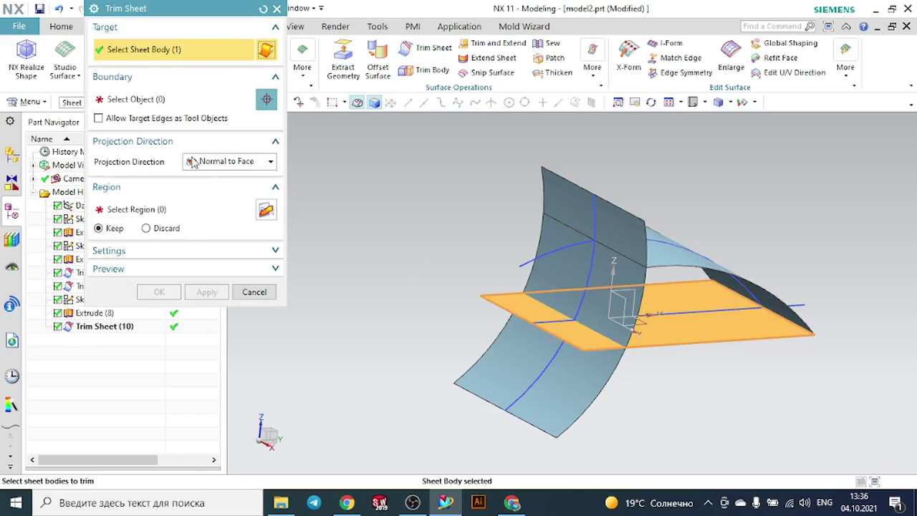
pyautogui.click(153, 99)
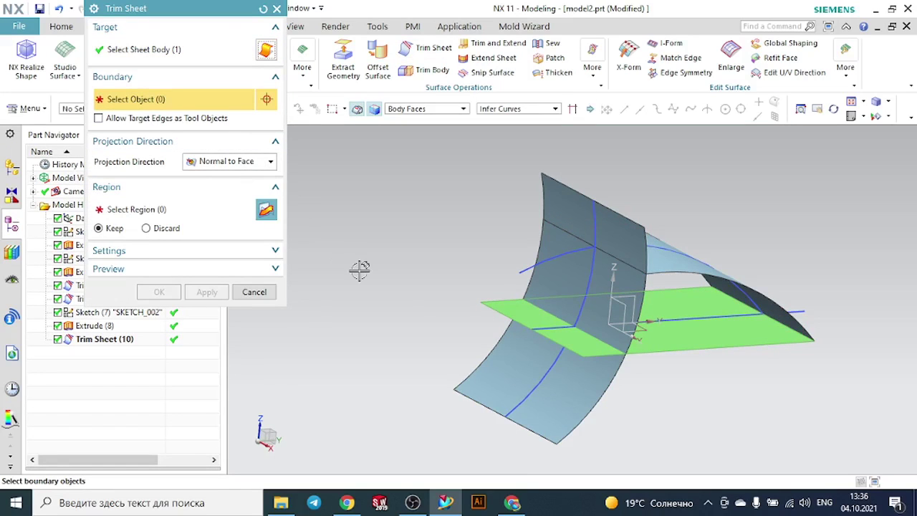
pyautogui.click(492, 388)
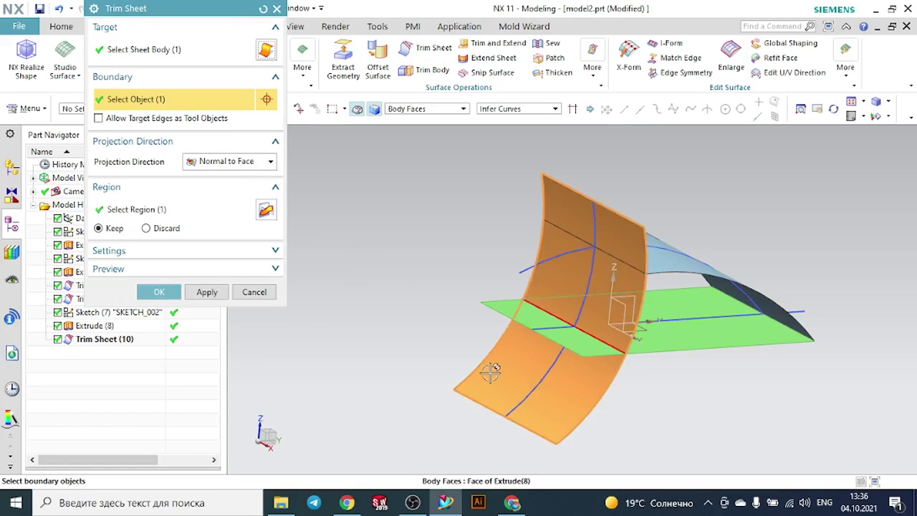
pyautogui.click(164, 212)
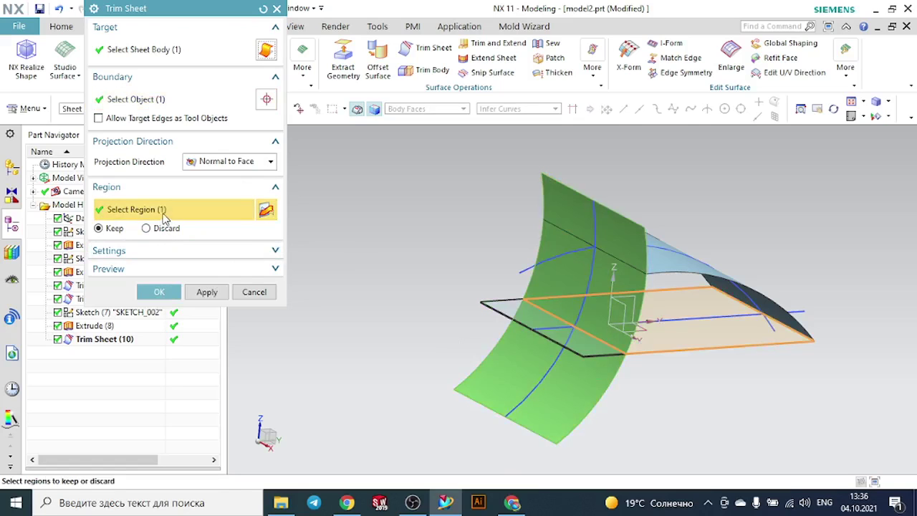
pyautogui.click(159, 291)
pyautogui.moveTo(454, 237); pyautogui.dragTo(503, 216, button='middle')
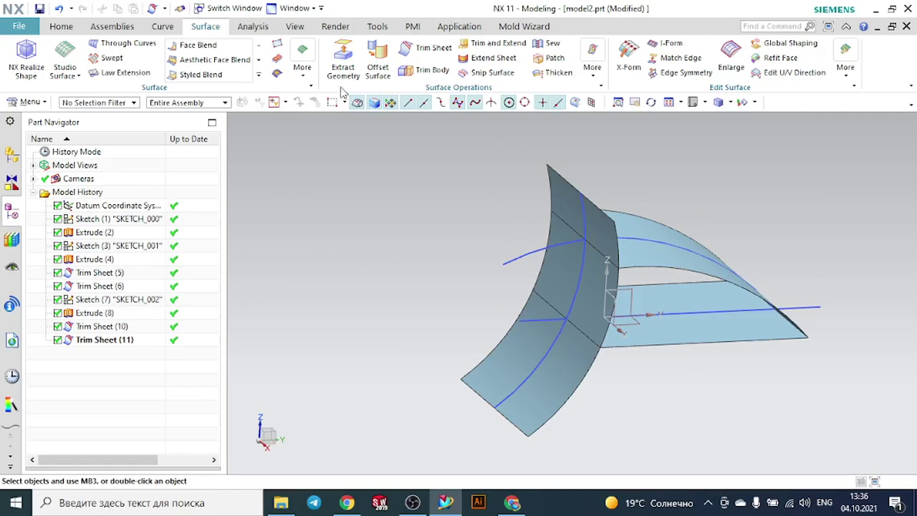
pyautogui.click(424, 49)
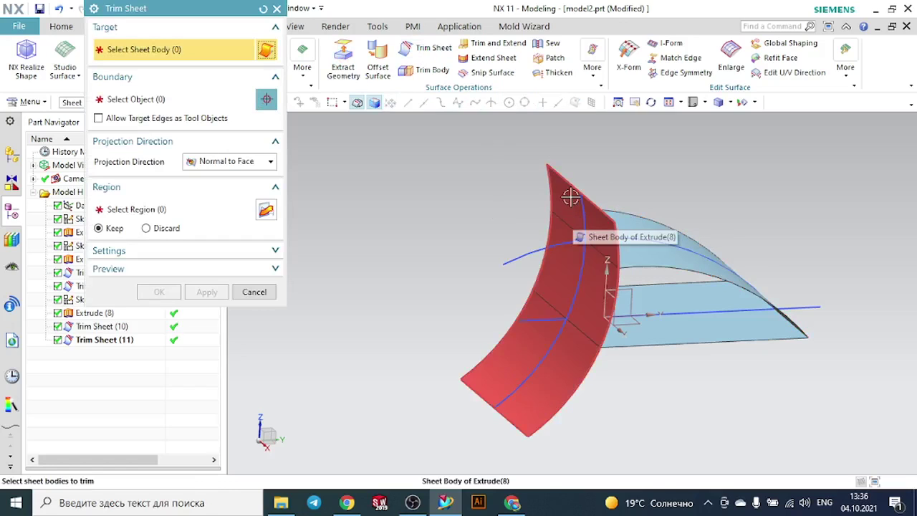
pyautogui.click(570, 196)
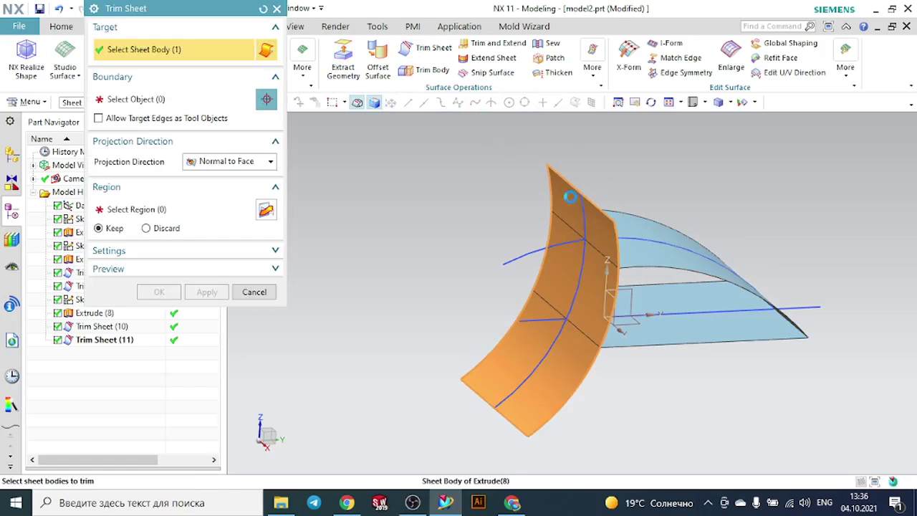
pyautogui.click(131, 100)
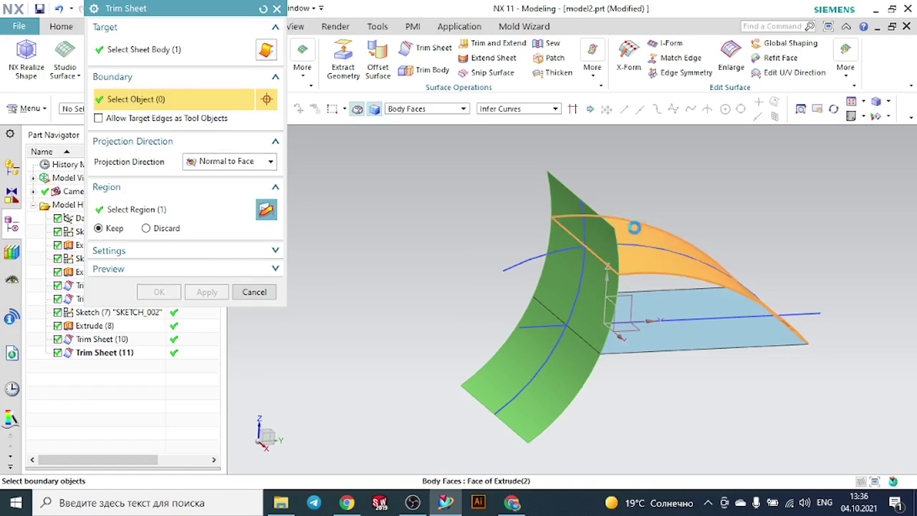
pyautogui.click(634, 228)
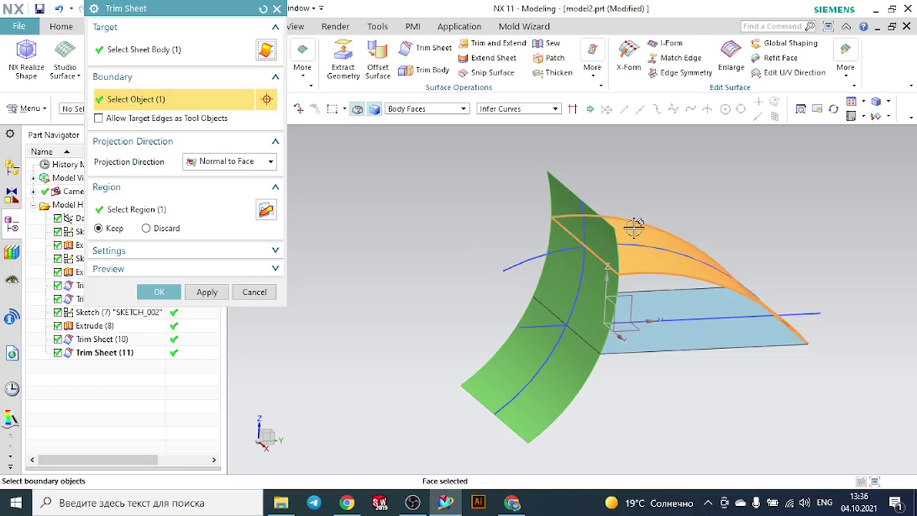
pyautogui.click(167, 229)
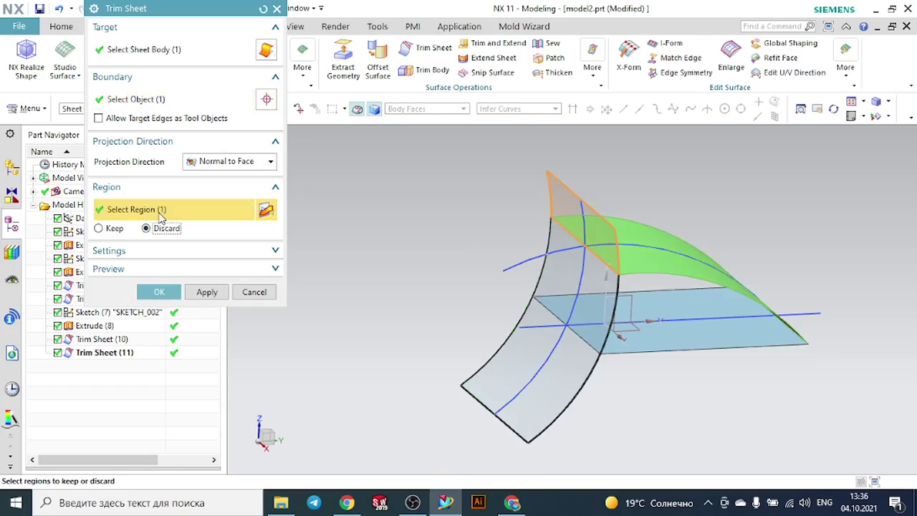
pyautogui.click(254, 293)
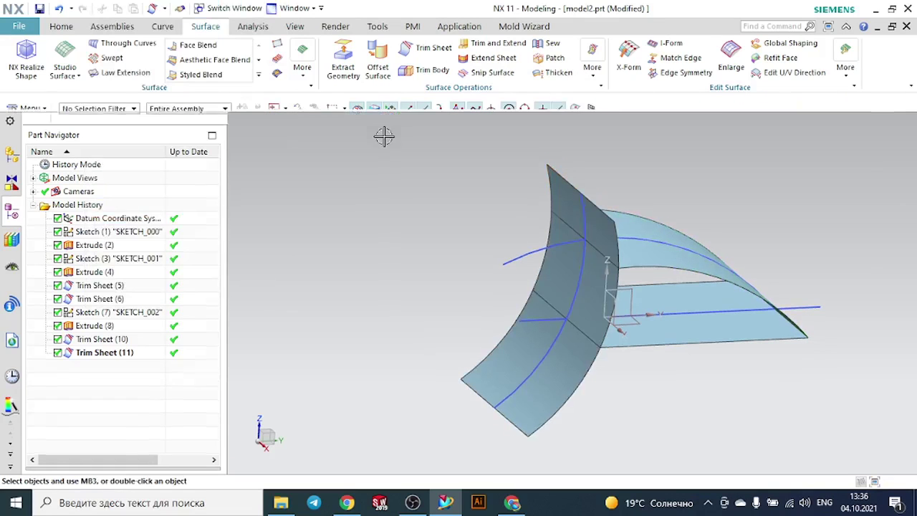
# Try to trim the arched sheet at the curved upright sheet again with Trim Sheet, keeping the selected region.
pyautogui.click(434, 47)
pyautogui.click(634, 212)
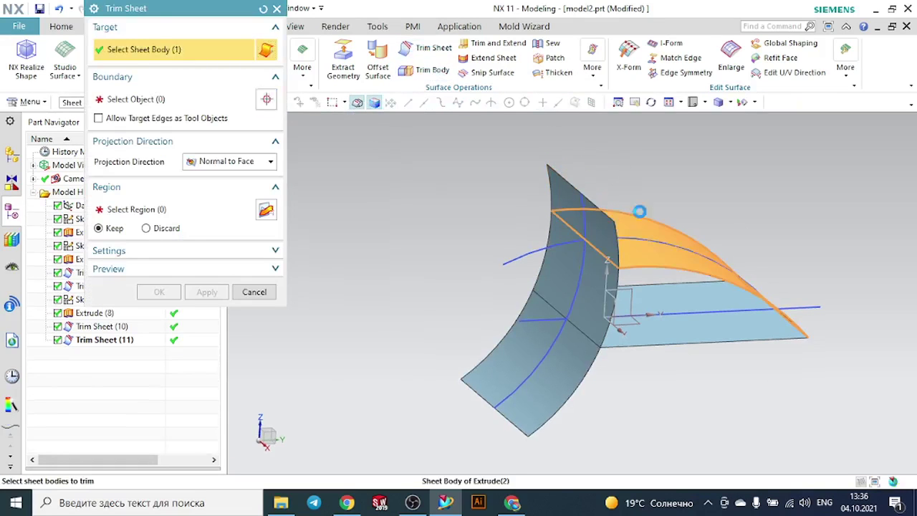
pyautogui.click(561, 200)
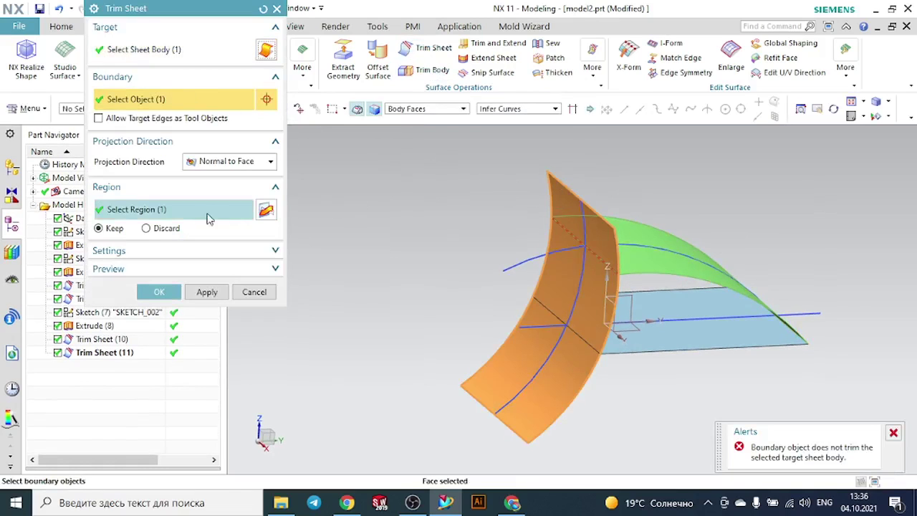
pyautogui.click(174, 288)
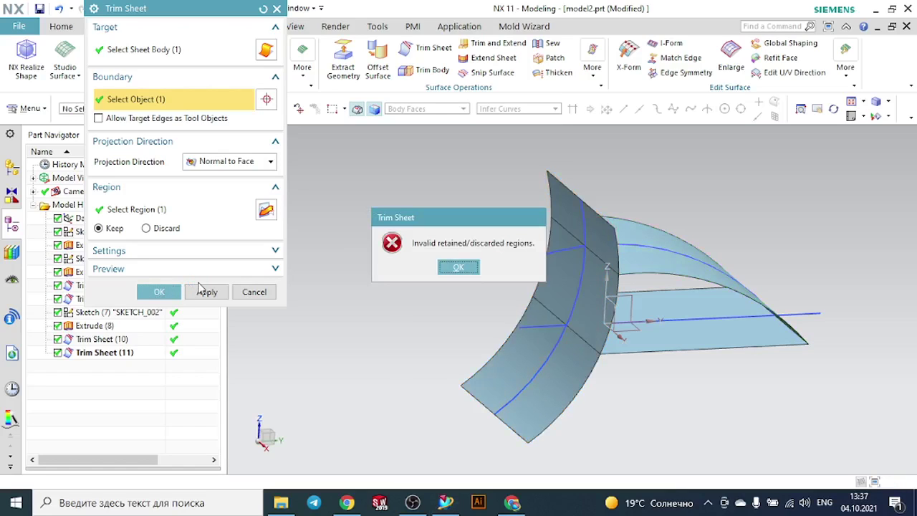
pyautogui.click(458, 267)
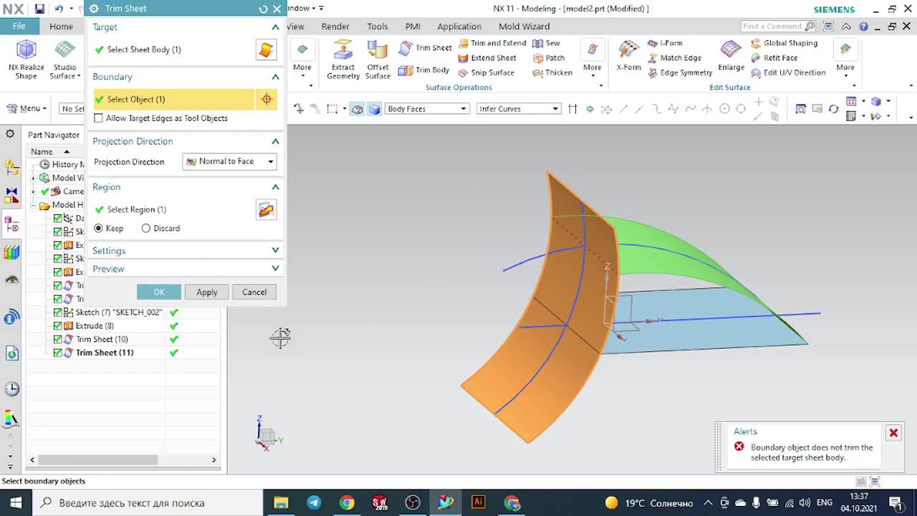
pyautogui.click(253, 292)
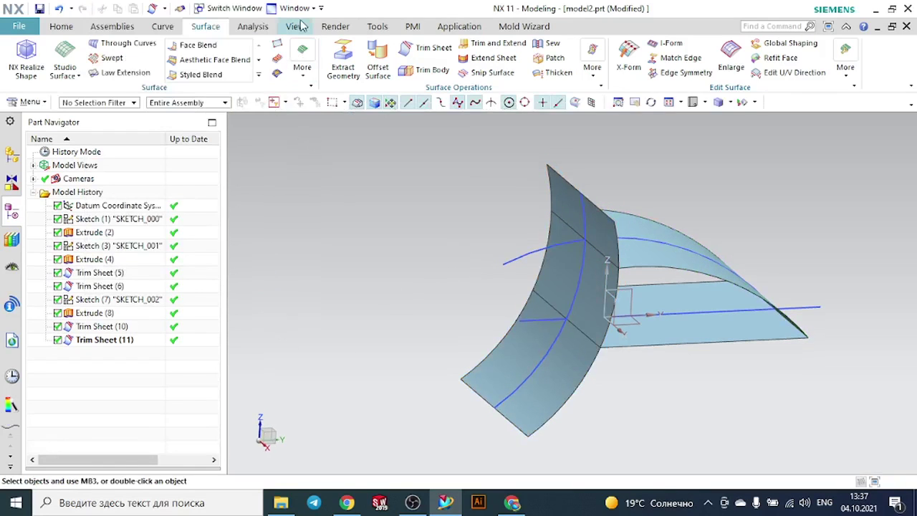
# Switch to the finished model1.prtцук part and check which target sheet and boundary Trim Sheet (18) uses.
pyautogui.click(233, 8)
pyautogui.click(385, 221)
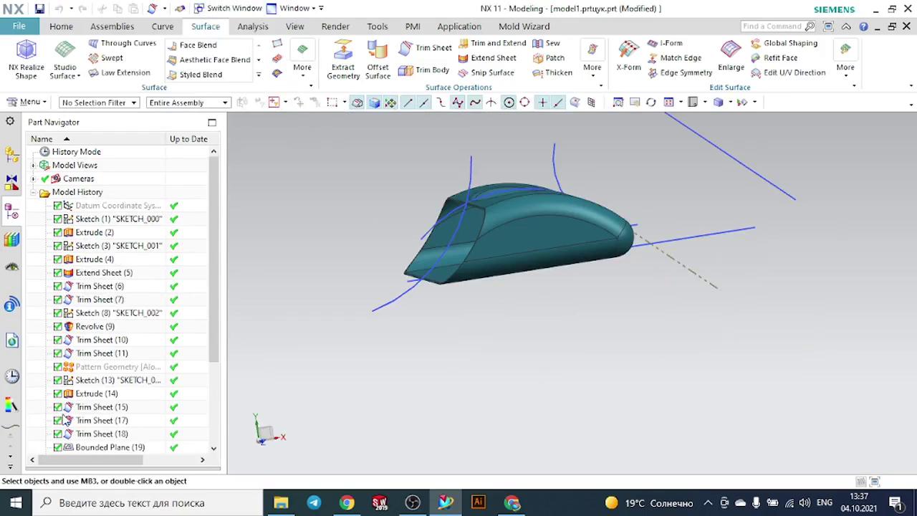
pyautogui.click(99, 434)
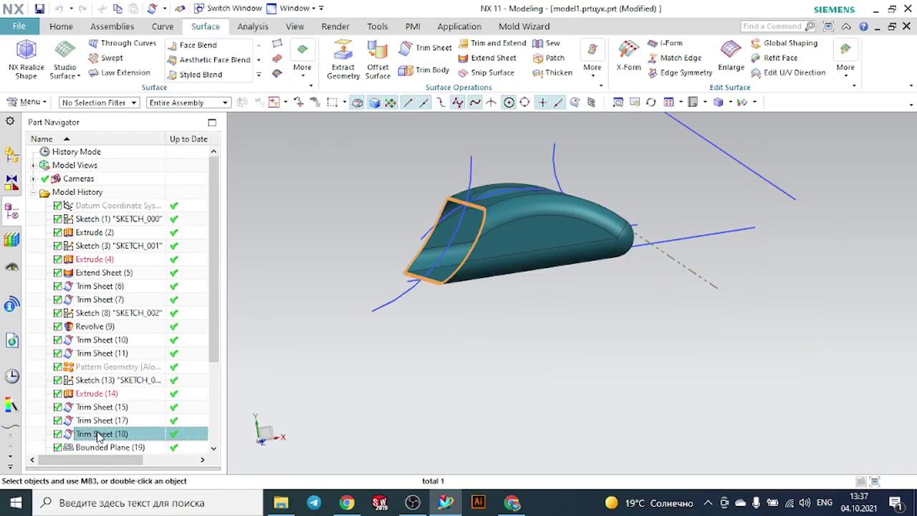
pyautogui.doubleClick(99, 434)
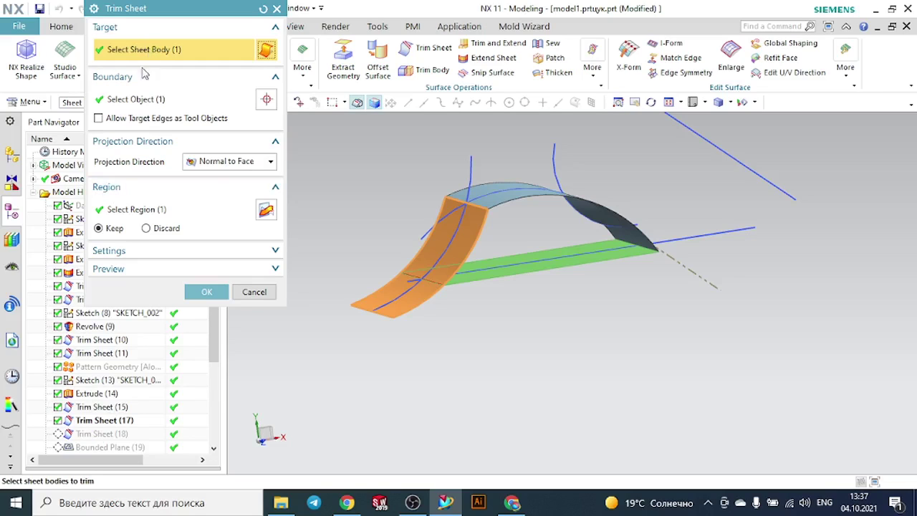
pyautogui.click(142, 99)
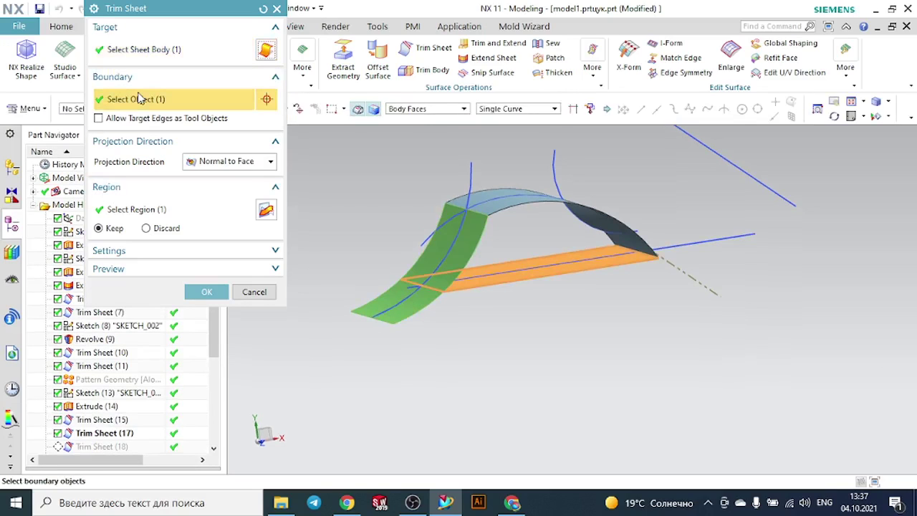
pyautogui.click(148, 57)
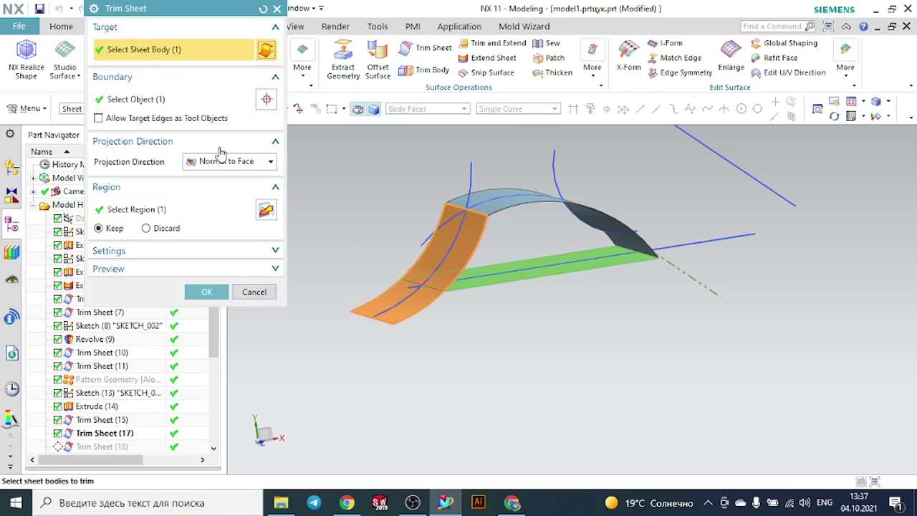
pyautogui.click(190, 102)
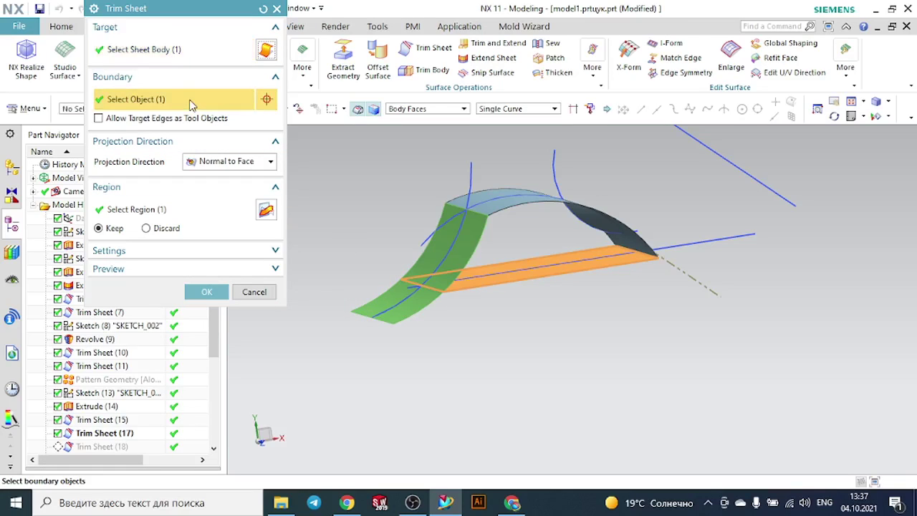
pyautogui.click(265, 289)
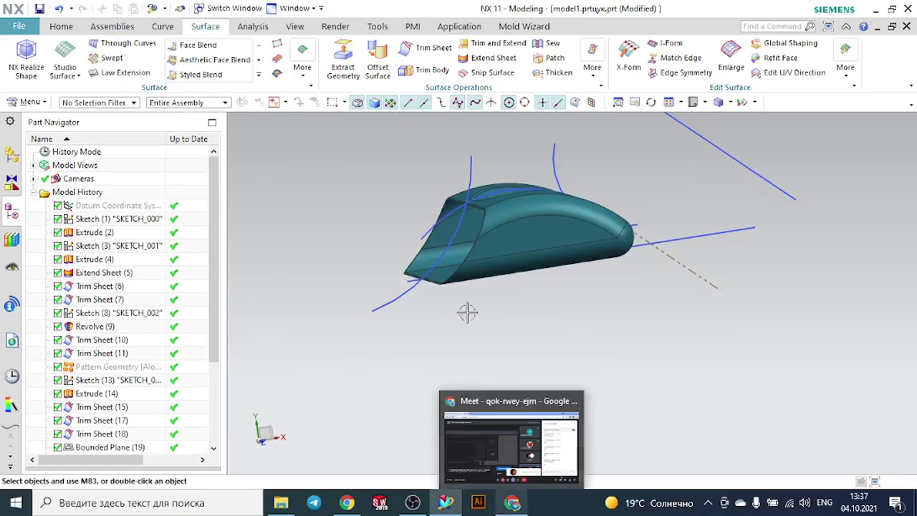
# Recheck the target and boundary of Trim Sheet (18) in the finished model1.prtцук part and return to model2.
pyautogui.click(246, 9)
pyautogui.click(449, 197)
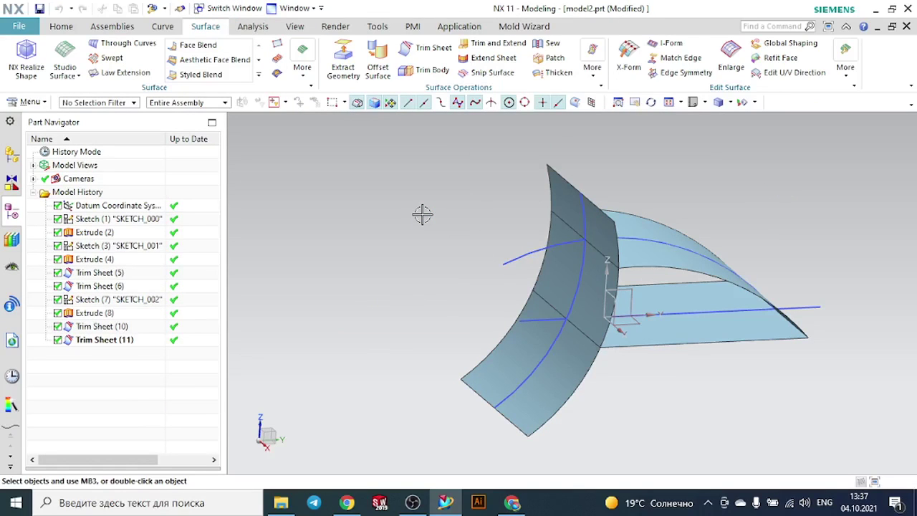
pyautogui.click(246, 8)
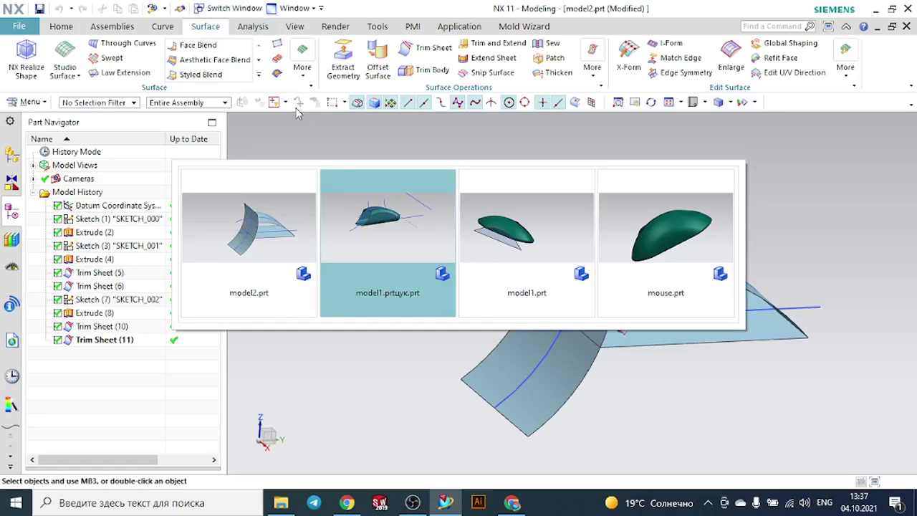
pyautogui.click(360, 227)
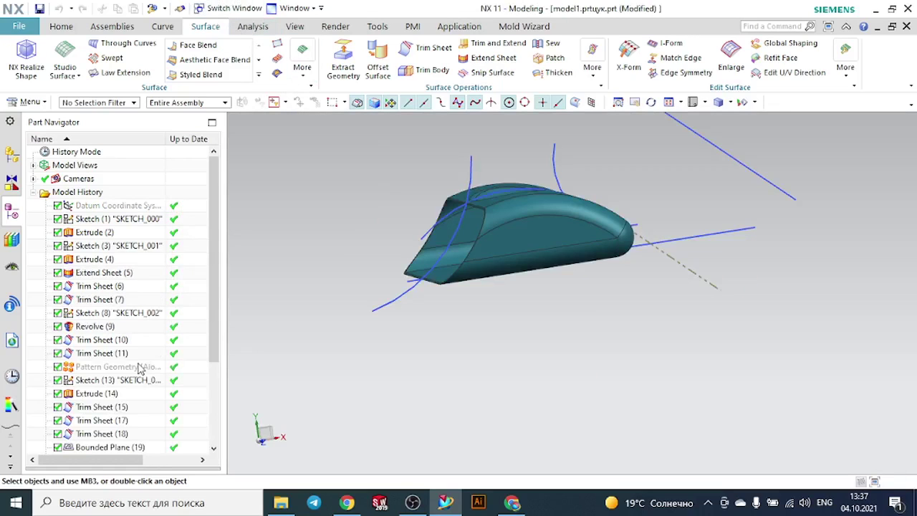
pyautogui.doubleClick(102, 434)
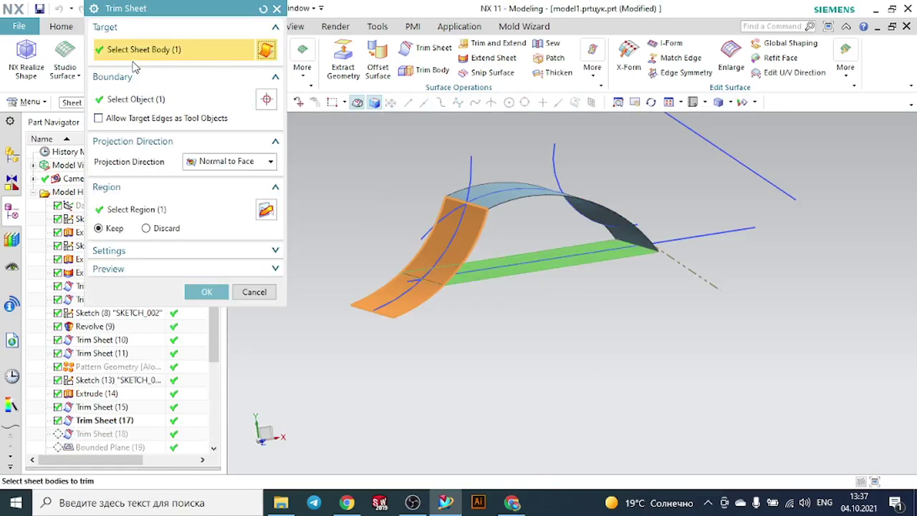
pyautogui.click(133, 99)
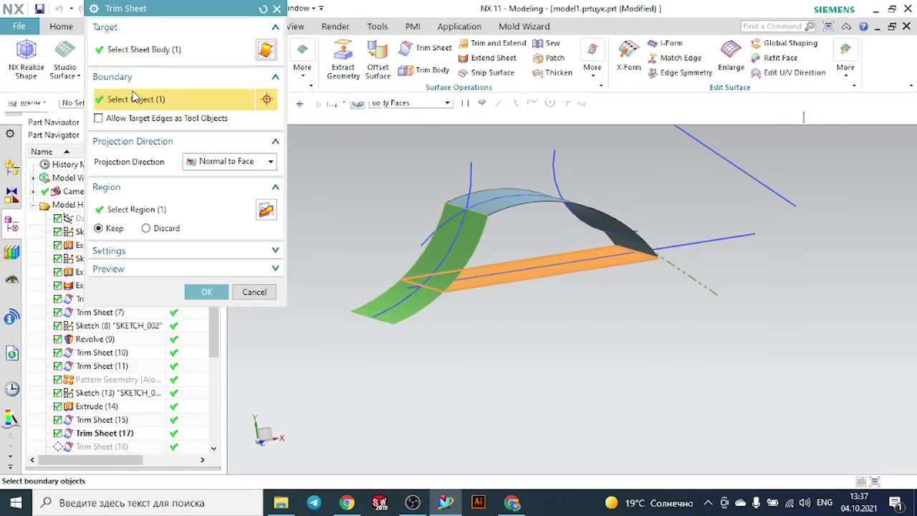
pyautogui.click(259, 291)
pyautogui.click(237, 10)
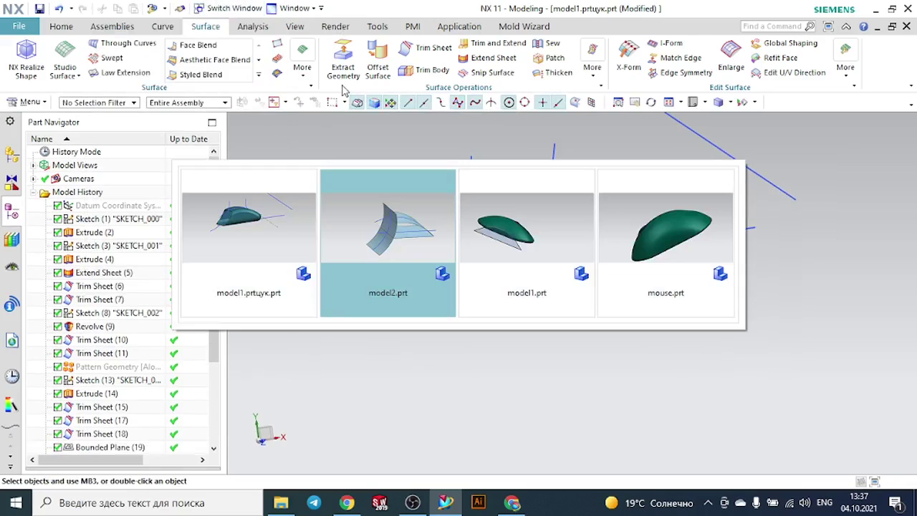
pyautogui.click(409, 225)
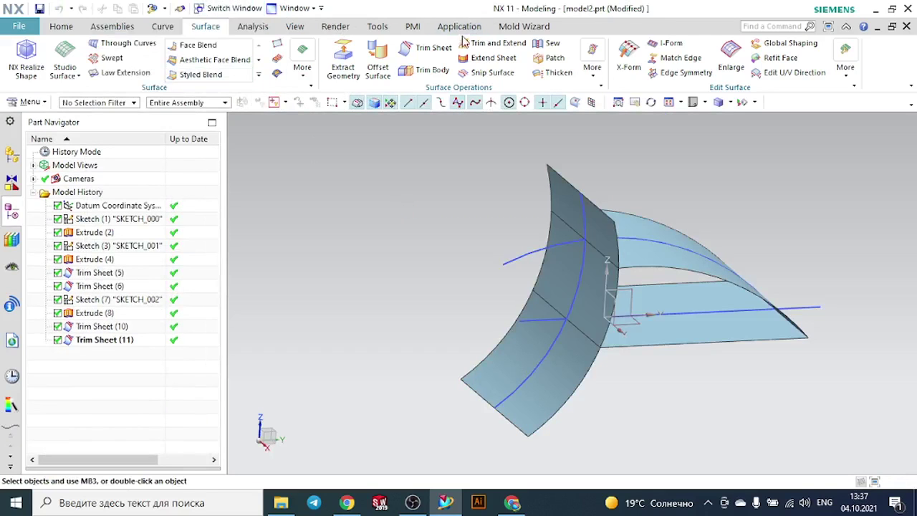
# Trim the curved upright sheet at the arched sheet with Trim Sheet, keeping the long region below the arch.
pyautogui.click(422, 48)
pyautogui.click(559, 236)
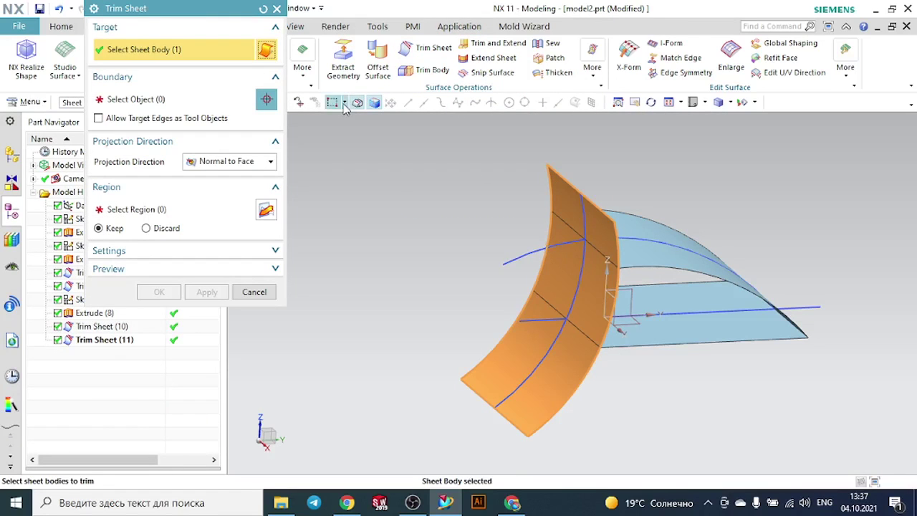
pyautogui.click(152, 94)
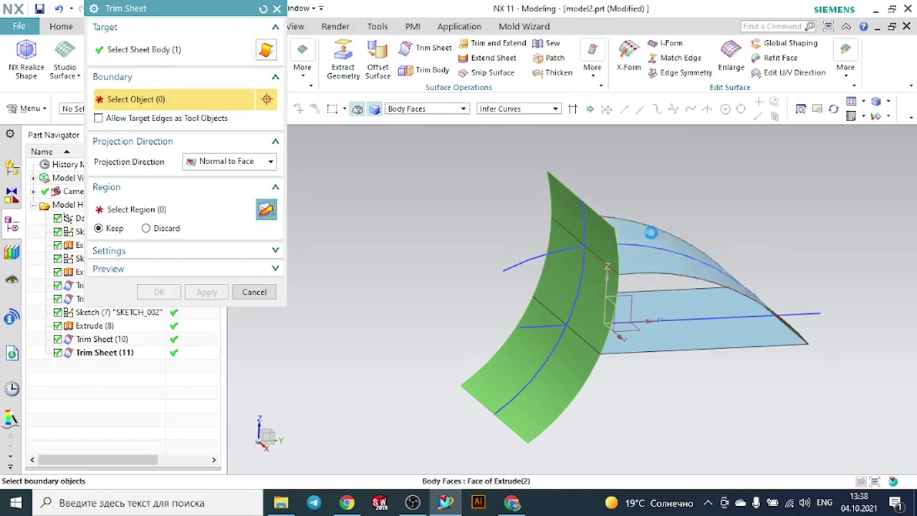
pyautogui.click(650, 232)
pyautogui.click(161, 215)
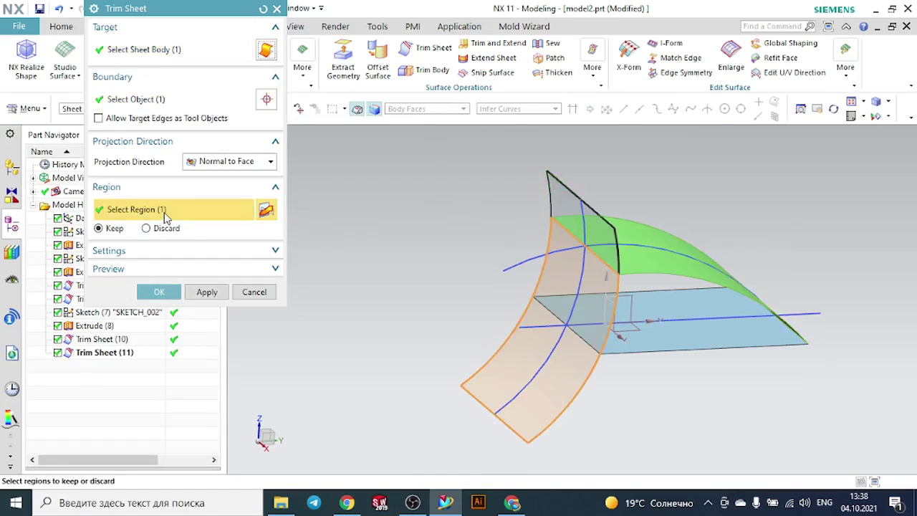
pyautogui.click(159, 291)
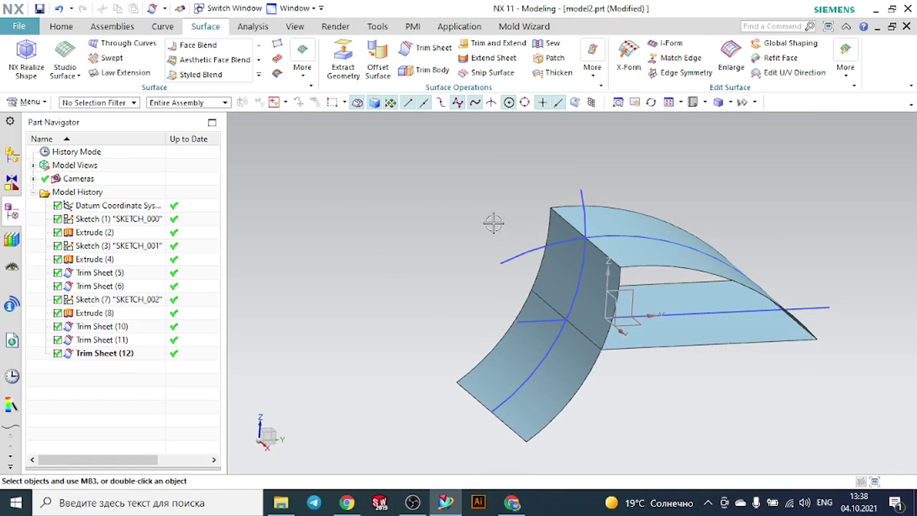
# Trim the curved upright sheet at the flat sheet with Trim Sheet, keeping the region between the arched and flat sheets.
pyautogui.click(429, 47)
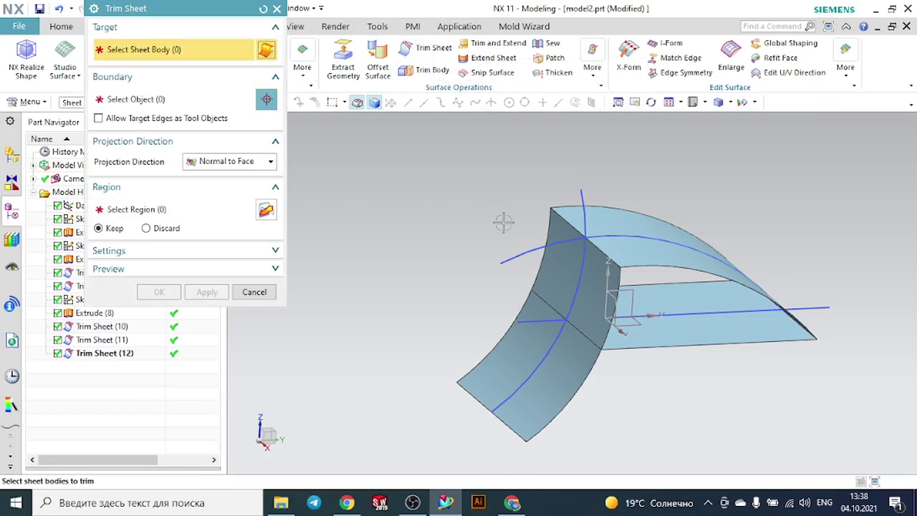
pyautogui.click(556, 250)
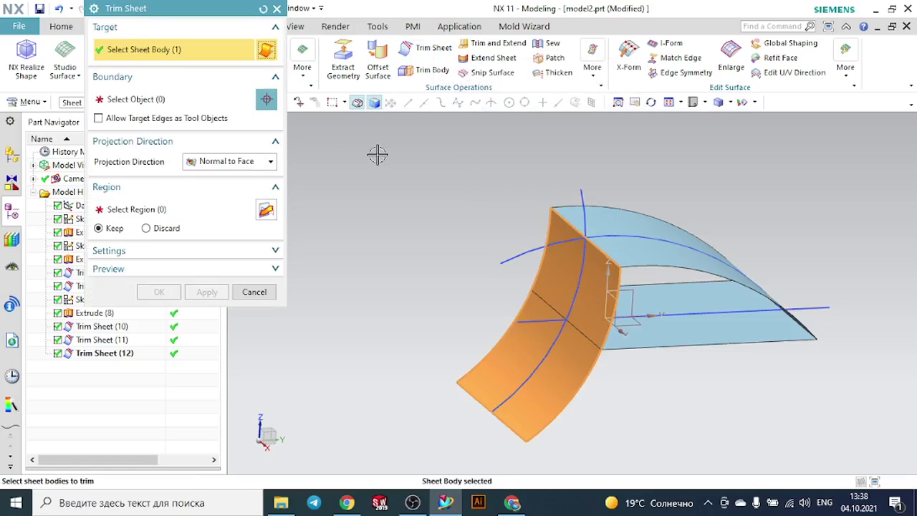
pyautogui.click(127, 98)
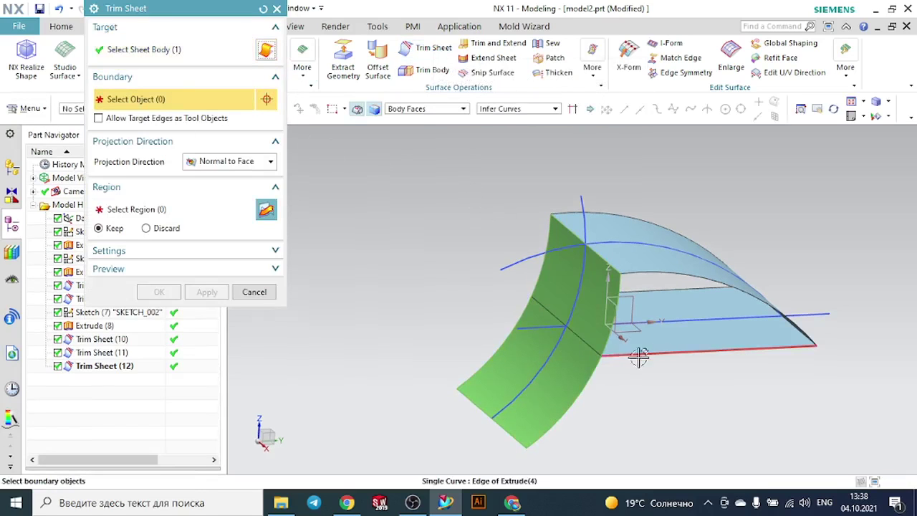
pyautogui.click(665, 341)
pyautogui.click(182, 219)
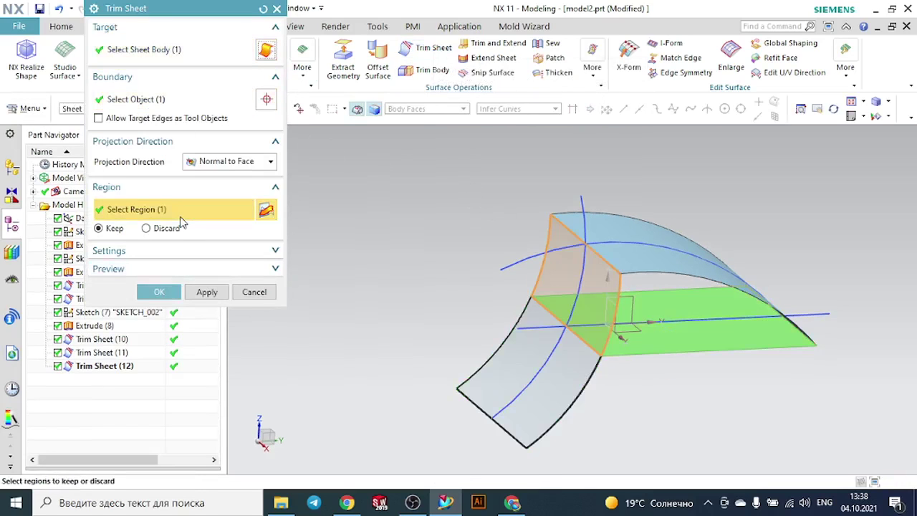
pyautogui.click(159, 291)
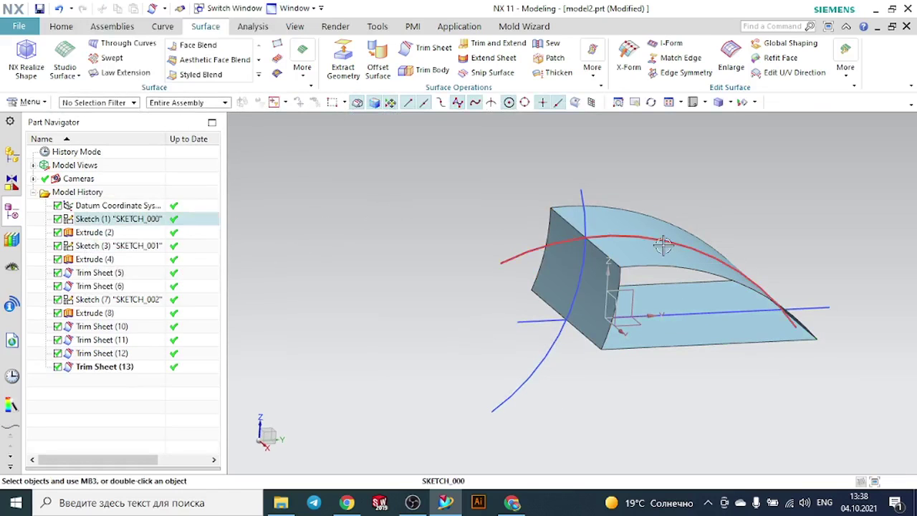
pyautogui.moveTo(664, 246); pyautogui.dragTo(699, 176, button='middle')
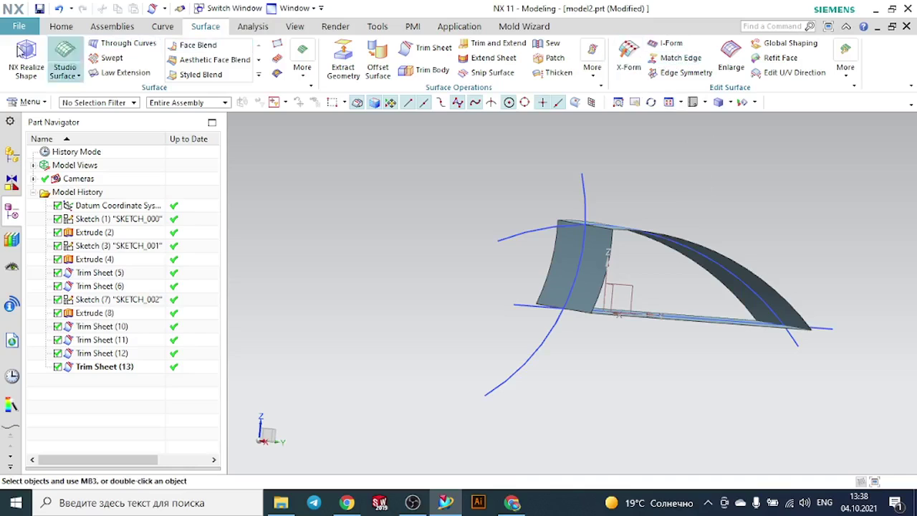
# Close the shell's open end on the positive X side with a Bounded Plane through its arched, curved upright and flat edges.
pyautogui.click(70, 28)
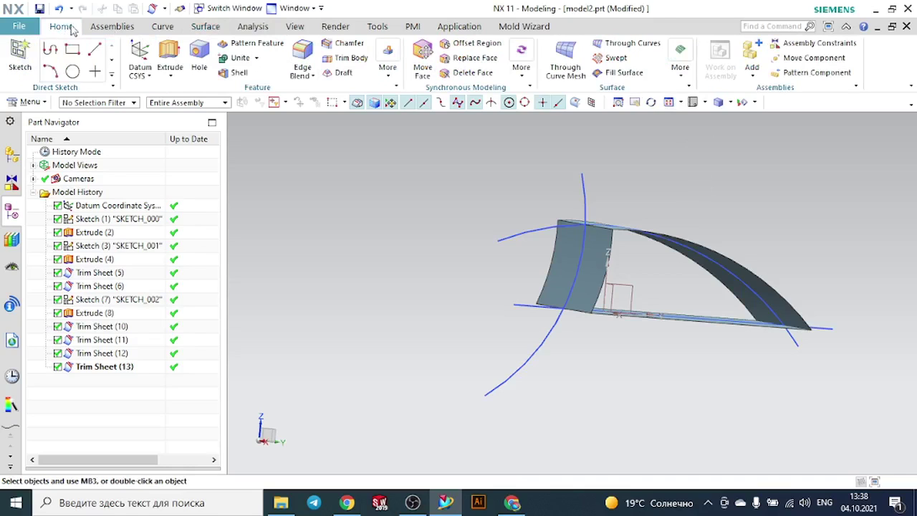
pyautogui.click(681, 76)
pyautogui.click(709, 105)
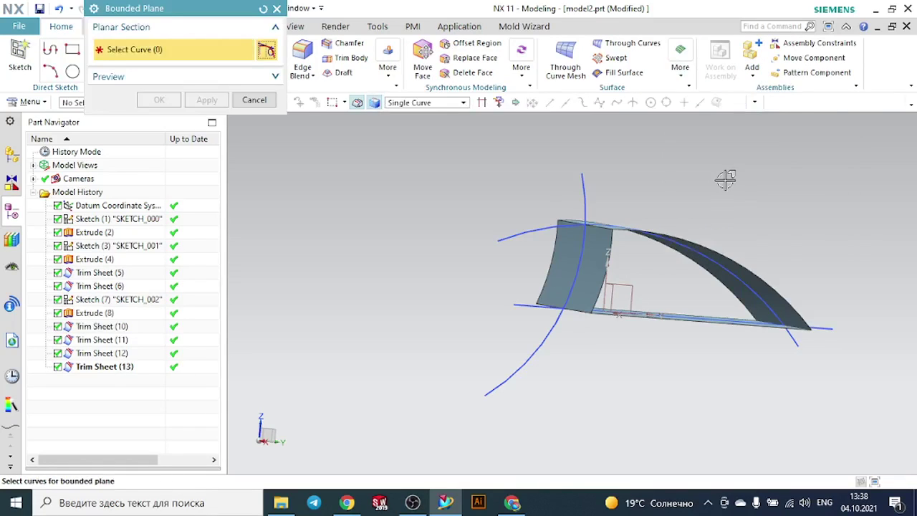
pyautogui.moveTo(726, 180); pyautogui.dragTo(738, 233, button='middle')
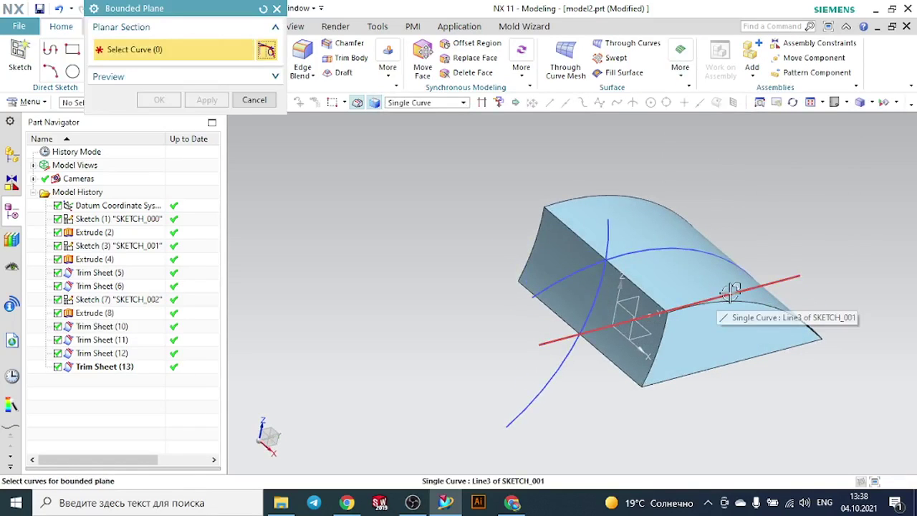
pyautogui.click(728, 299)
pyautogui.click(656, 343)
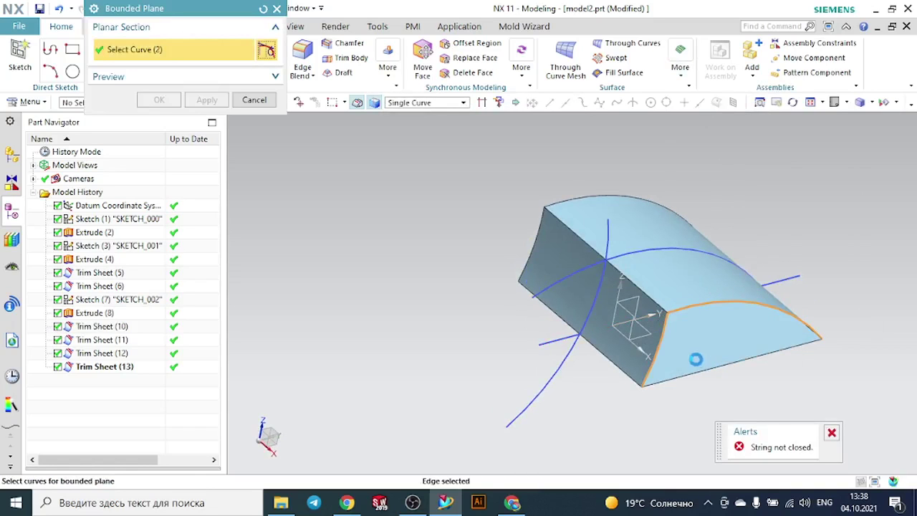
pyautogui.click(704, 369)
pyautogui.moveTo(527, 337); pyautogui.dragTo(462, 315, button='middle')
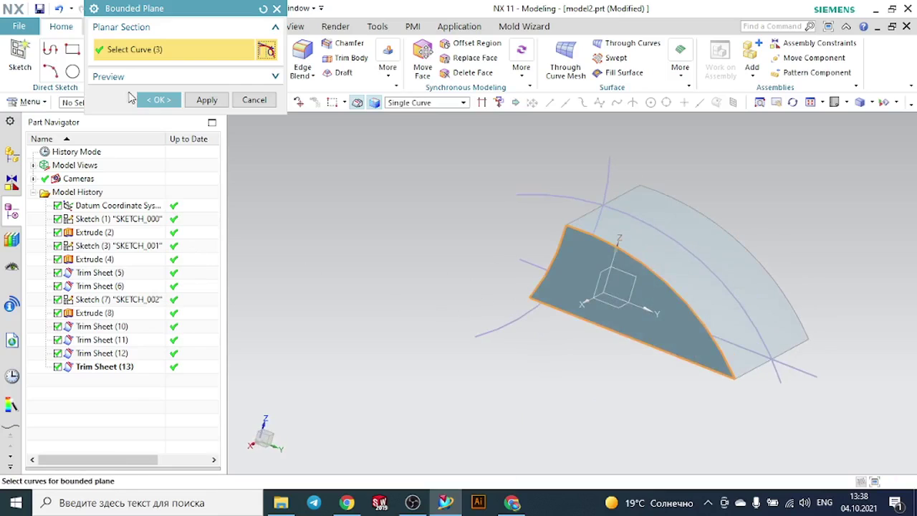
pyautogui.click(159, 99)
# Create a second Bounded Plane from the three edges of the shell's opposite open end.
pyautogui.moveTo(822, 220); pyautogui.dragTo(745, 208, button='middle')
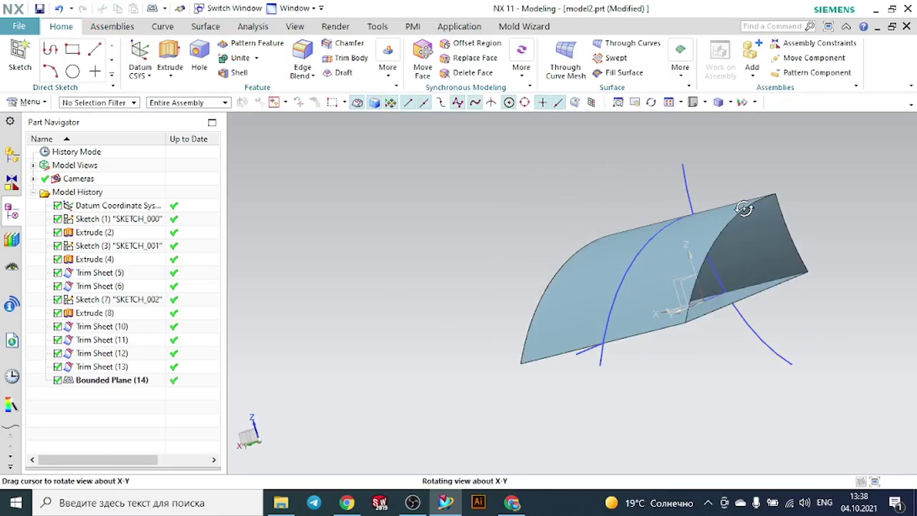
pyautogui.click(681, 76)
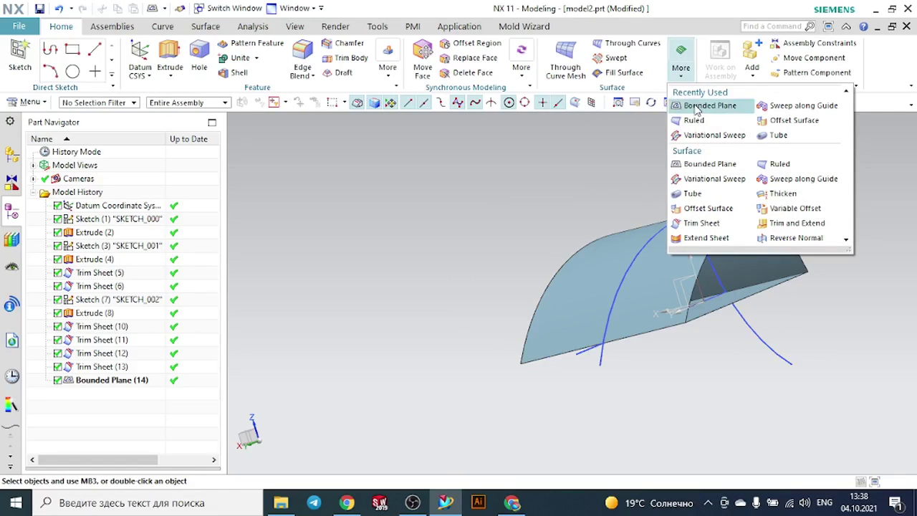
pyautogui.click(705, 105)
pyautogui.click(778, 282)
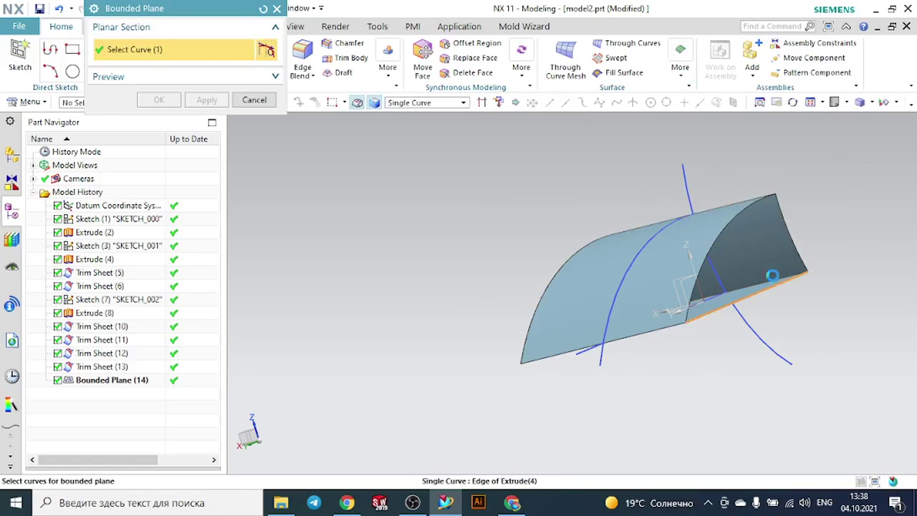
pyautogui.click(725, 230)
pyautogui.click(793, 242)
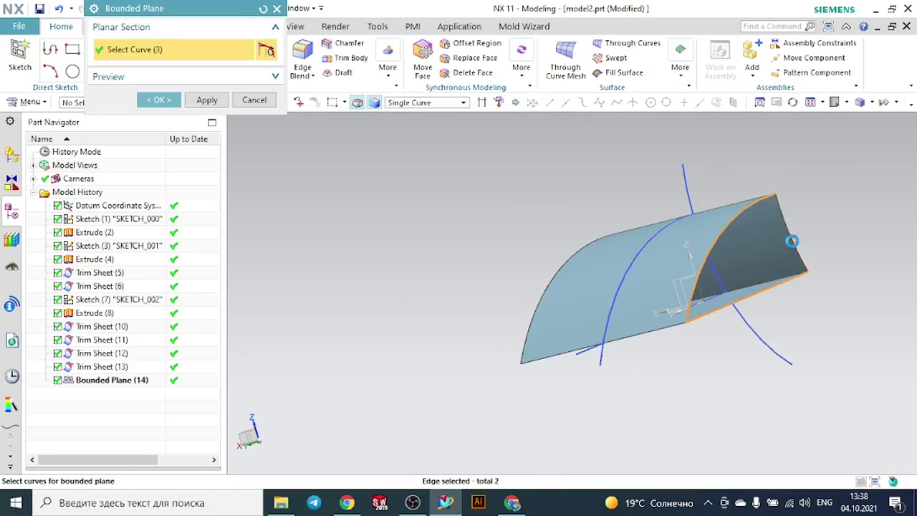
pyautogui.click(169, 101)
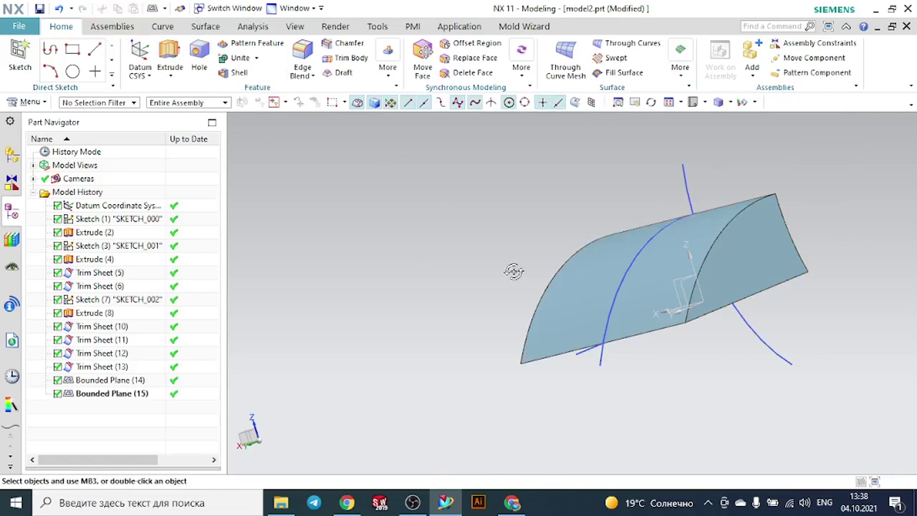
# Hide all sketches in the model with Show and Hide.
pyautogui.moveTo(513, 270); pyautogui.dragTo(587, 236, button='middle')
pyautogui.moveTo(525, 199); pyautogui.dragTo(584, 204, button='middle')
pyautogui.click(564, 195)
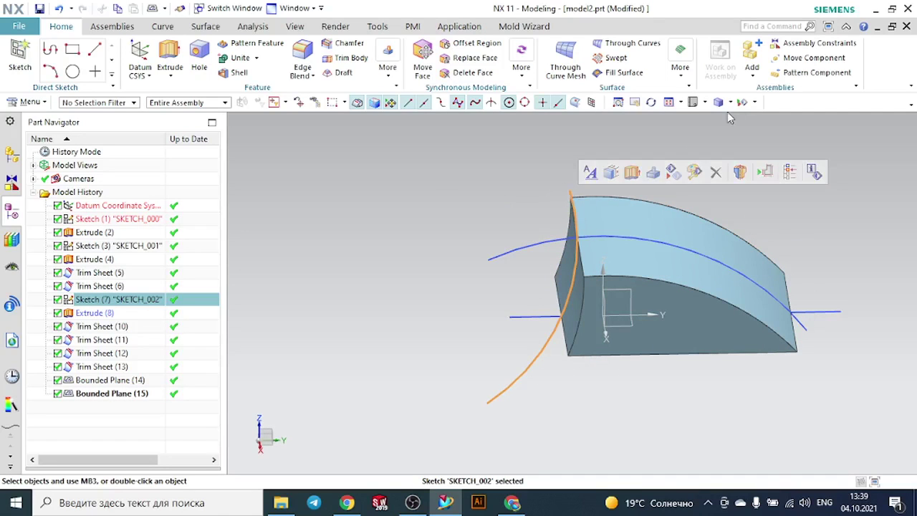
pyautogui.click(755, 102)
pyautogui.click(772, 118)
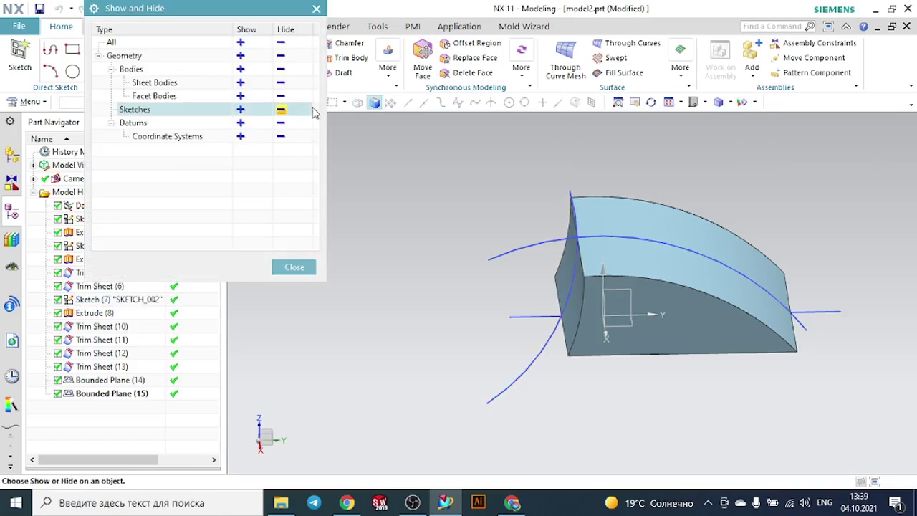
pyautogui.click(281, 112)
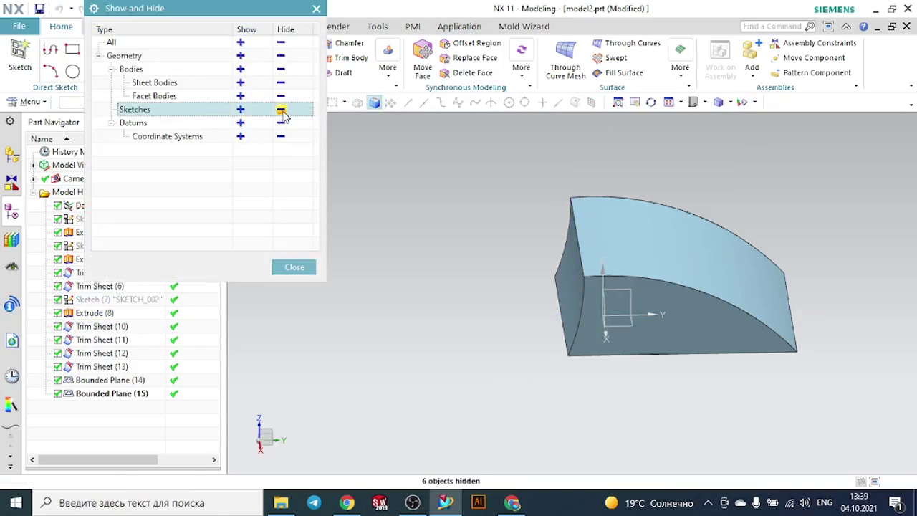
pyautogui.click(299, 265)
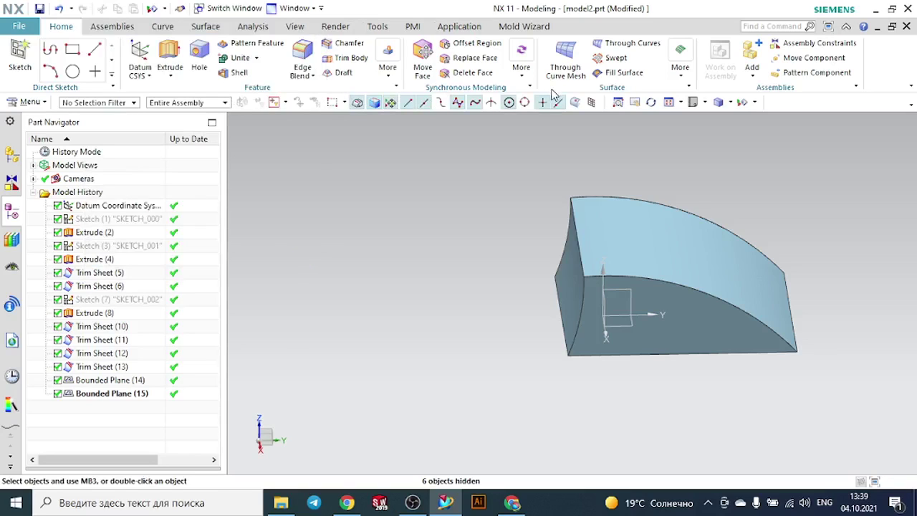
# Create a new sketch on the YZ plane of the datum coordinate system.
pyautogui.moveTo(447, 213); pyautogui.dragTo(428, 213, button='middle')
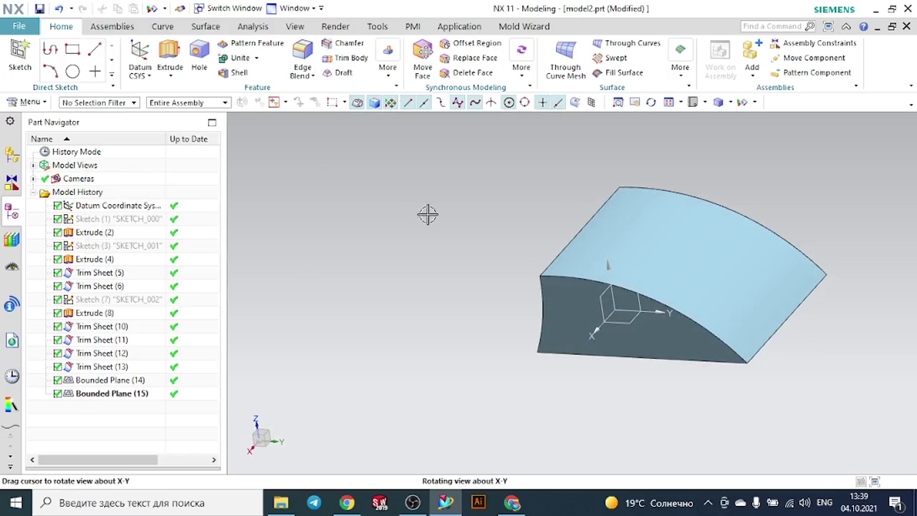
pyautogui.click(20, 56)
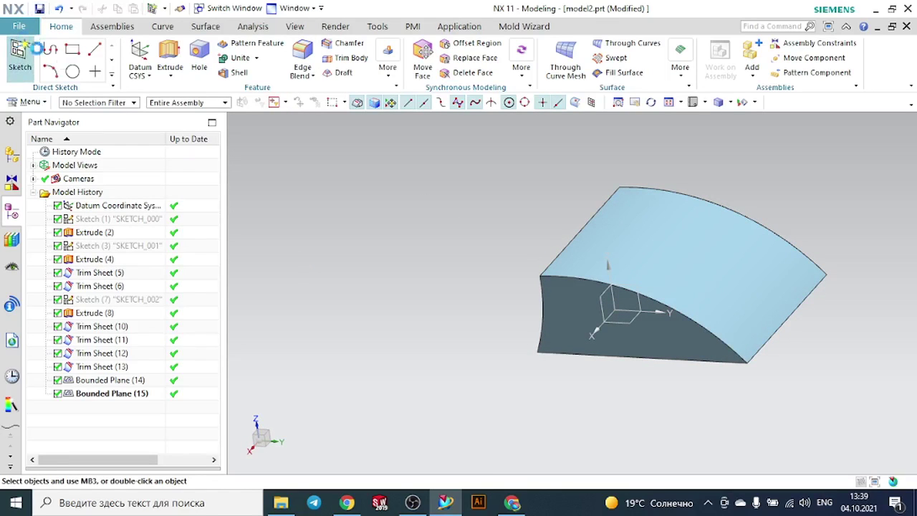
pyautogui.click(643, 303)
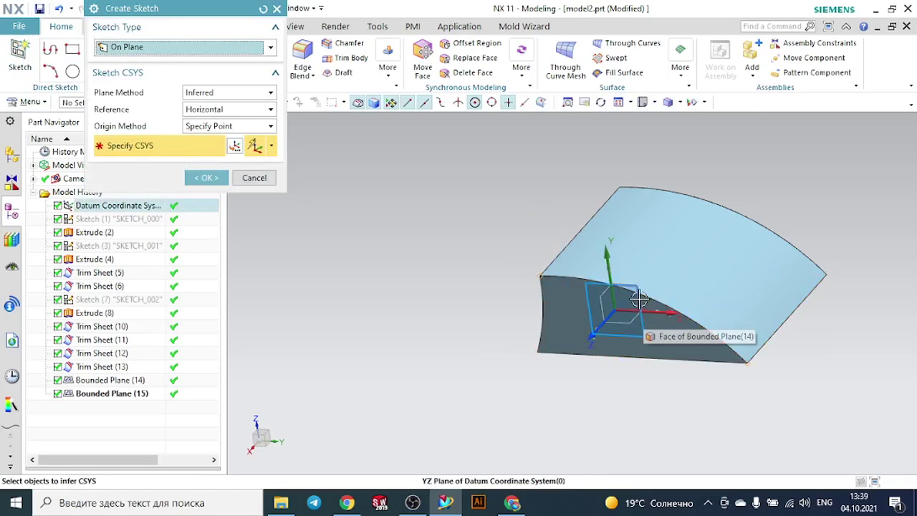
pyautogui.click(214, 180)
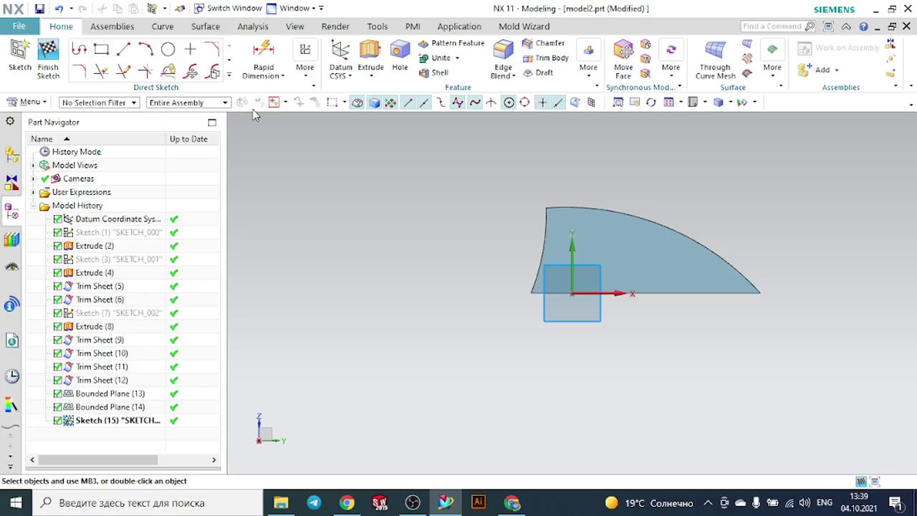
# Sketch a concave three-point arc across the arched sheet's sloping side and move its endpoints, giving a radius of about 252.
pyautogui.click(146, 49)
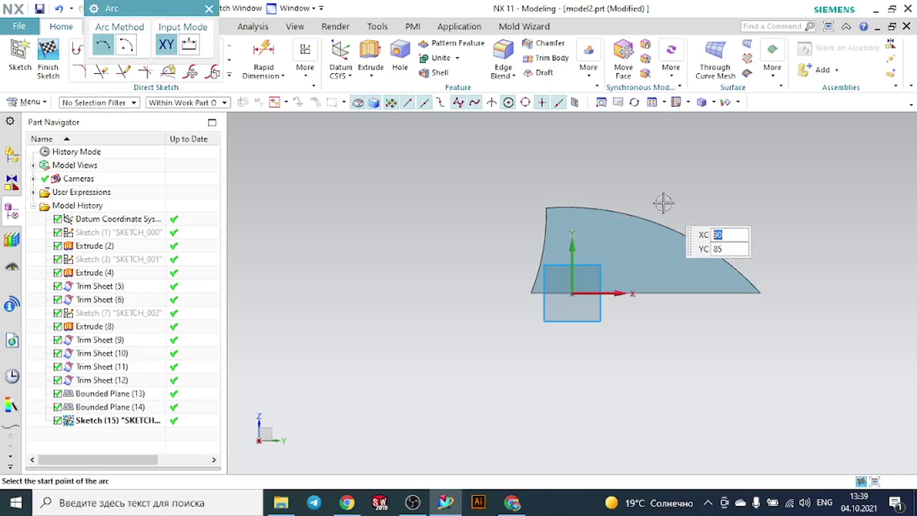
pyautogui.click(646, 149)
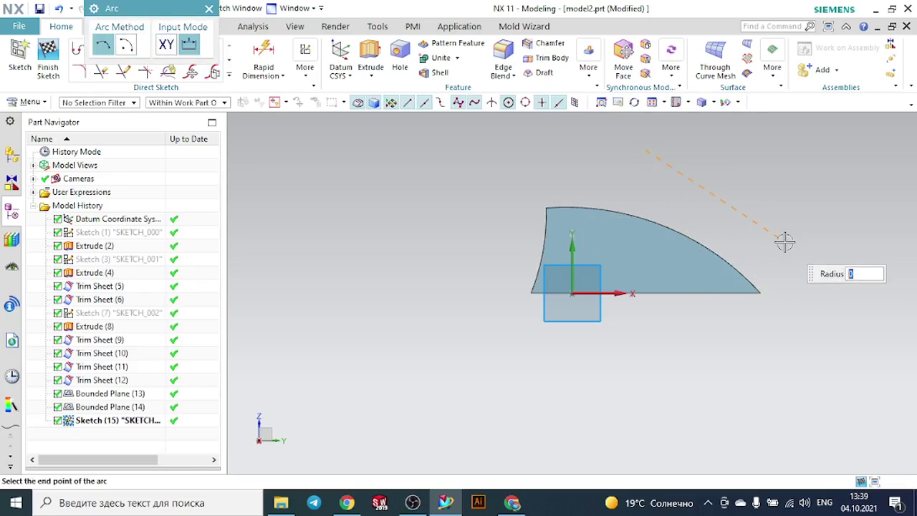
pyautogui.click(858, 324)
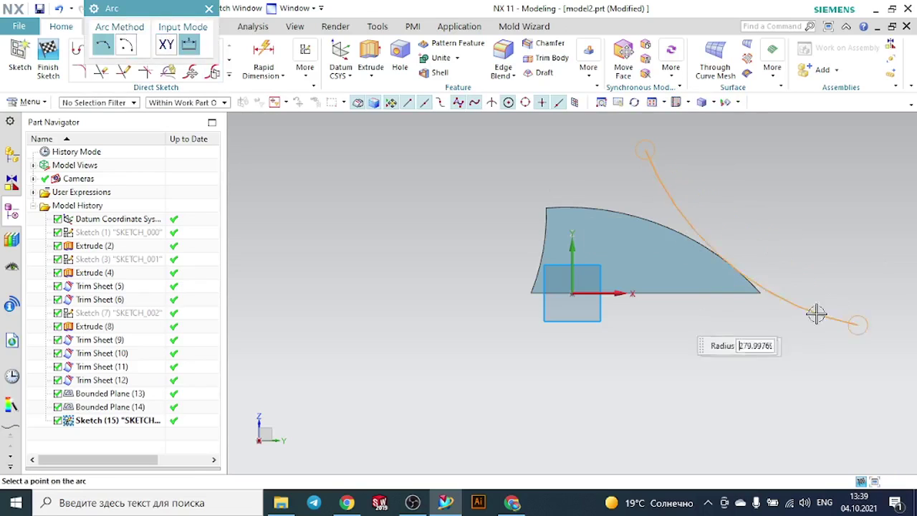
pyautogui.click(715, 266)
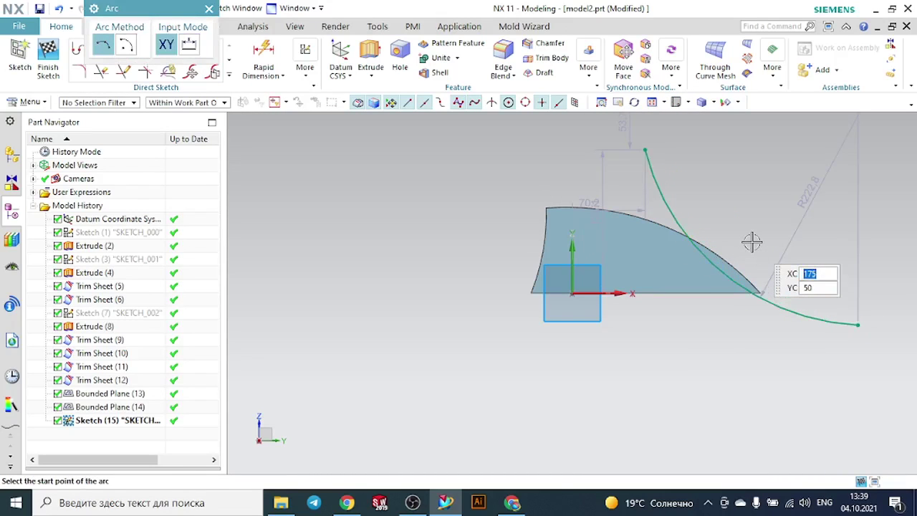
pyautogui.press('Escape')
pyautogui.moveTo(857, 326); pyautogui.dragTo(845, 263)
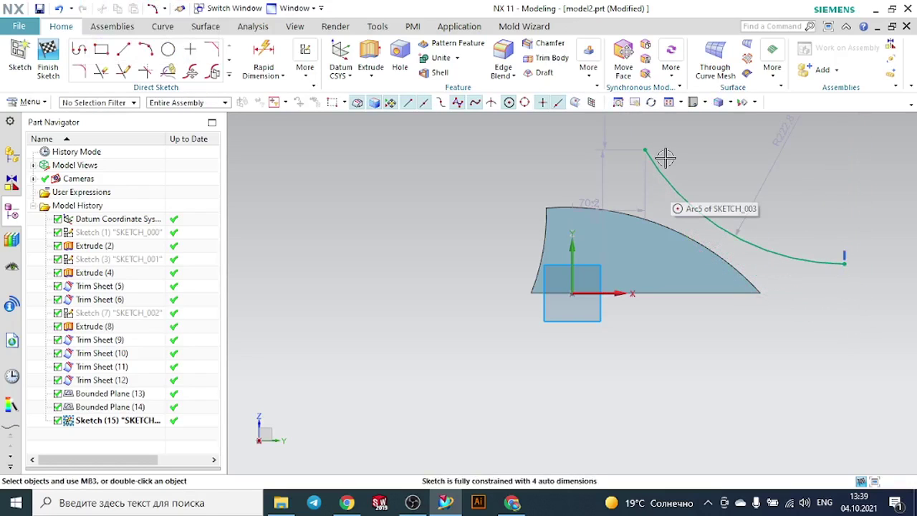
pyautogui.moveTo(644, 148)
pyautogui.mouseDown()
pyautogui.moveTo(661, 158)
pyautogui.moveTo(639, 194)
pyautogui.mouseUp()
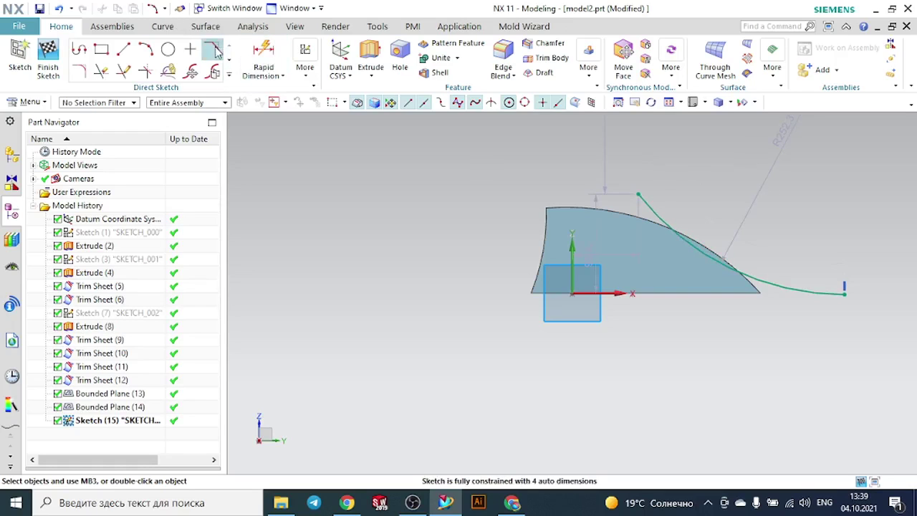
# Draw a sloping line about 340 long above the arc and convert it to a reference line.
pyautogui.click(124, 49)
pyautogui.scroll(-3, 529, 355)
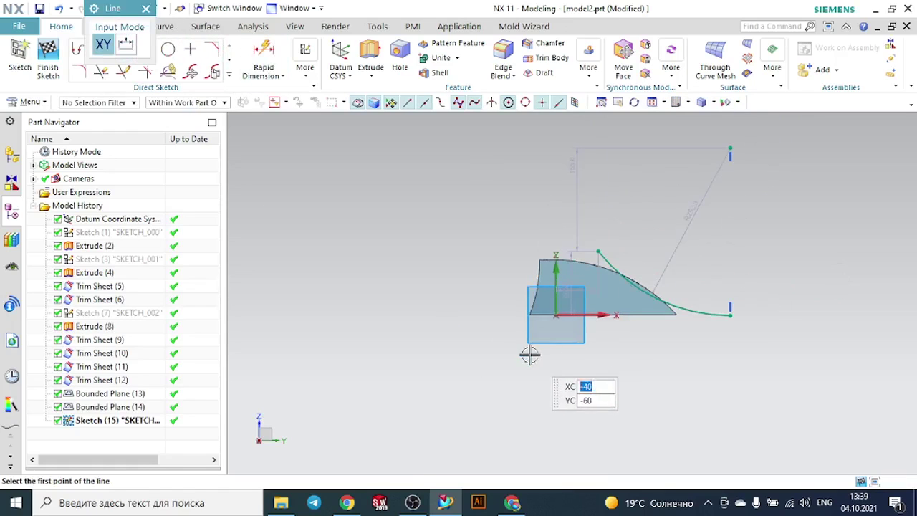
pyautogui.click(651, 139)
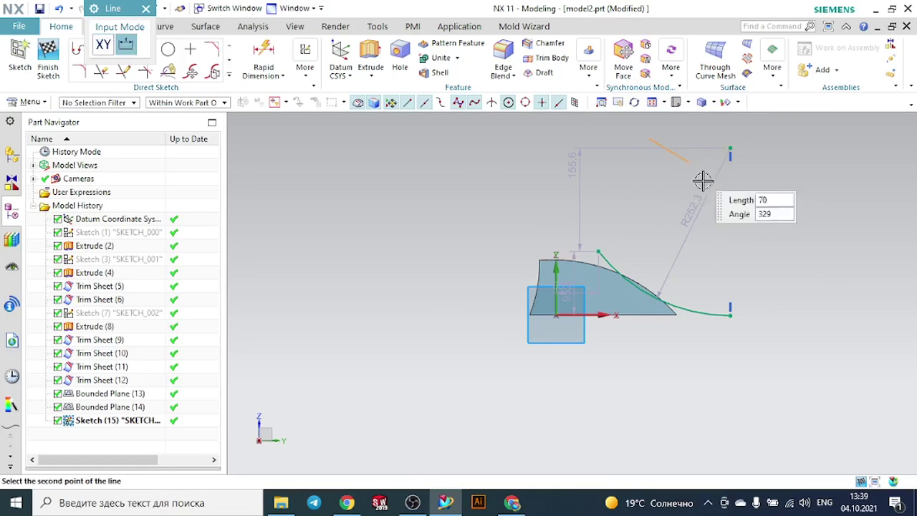
pyautogui.click(844, 251)
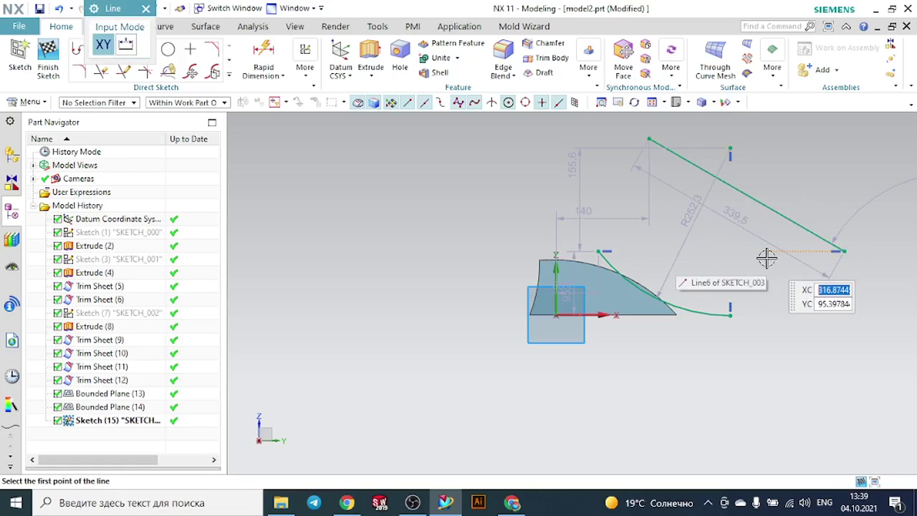
pyautogui.press('Escape')
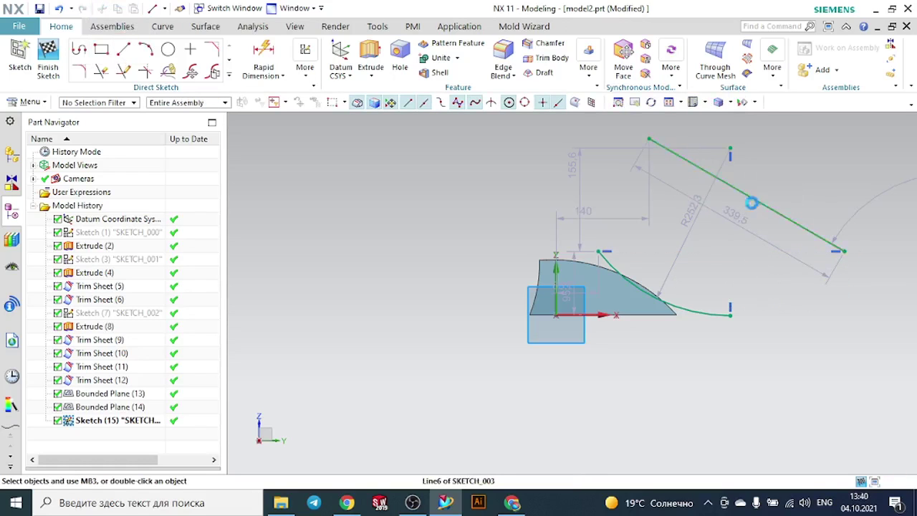
pyautogui.click(752, 198)
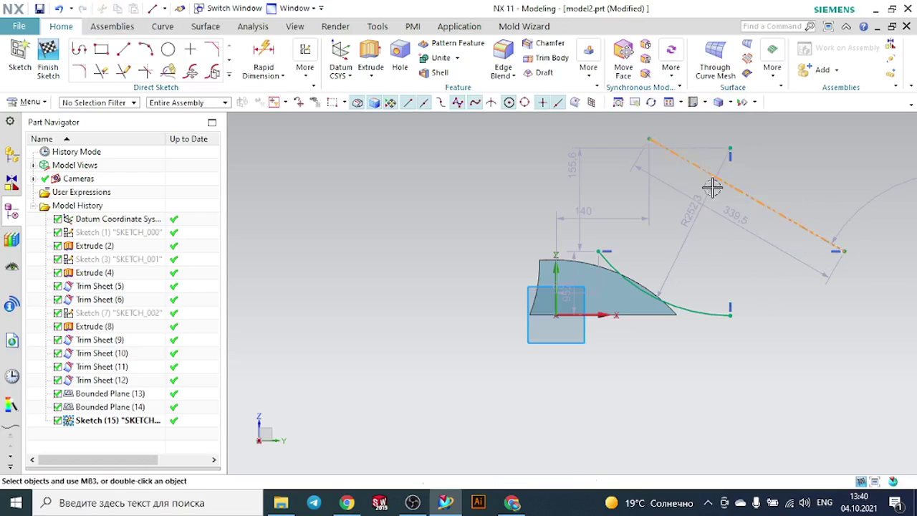
# Revolve the concave arc 360 degrees about the sloping reference line as a sheet body.
pyautogui.moveTo(712, 188)
pyautogui.mouseDown(button='middle')
pyautogui.moveTo(808, 303)
pyautogui.moveTo(782, 319)
pyautogui.mouseUp(button='middle')
pyautogui.scroll(4, 725, 251)
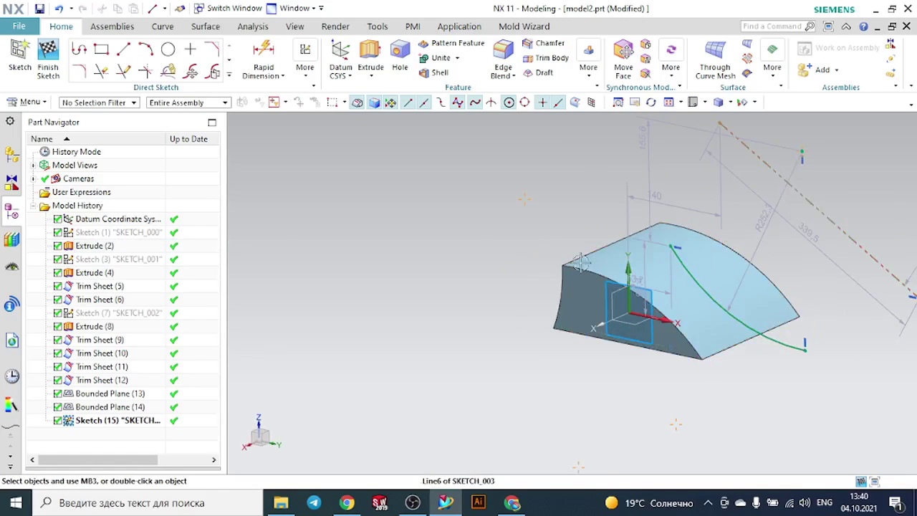
pyautogui.scroll(-2, 559, 255)
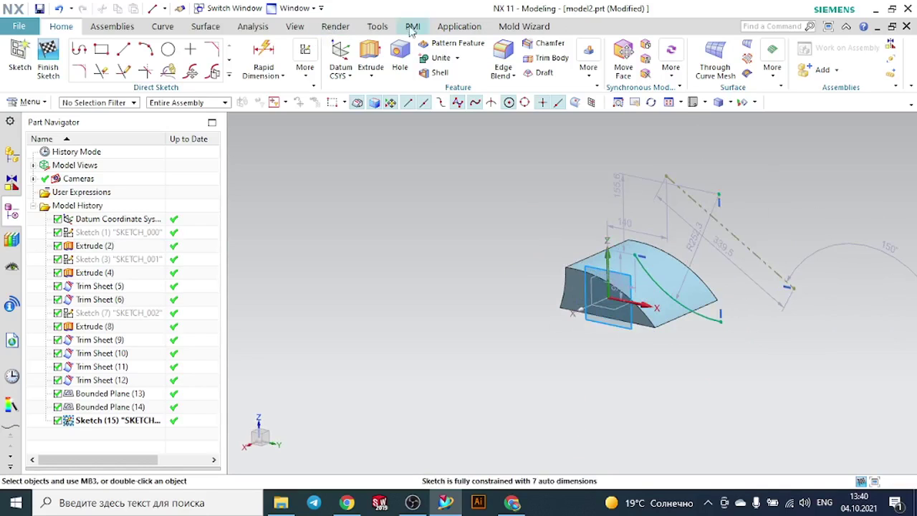
pyautogui.click(371, 75)
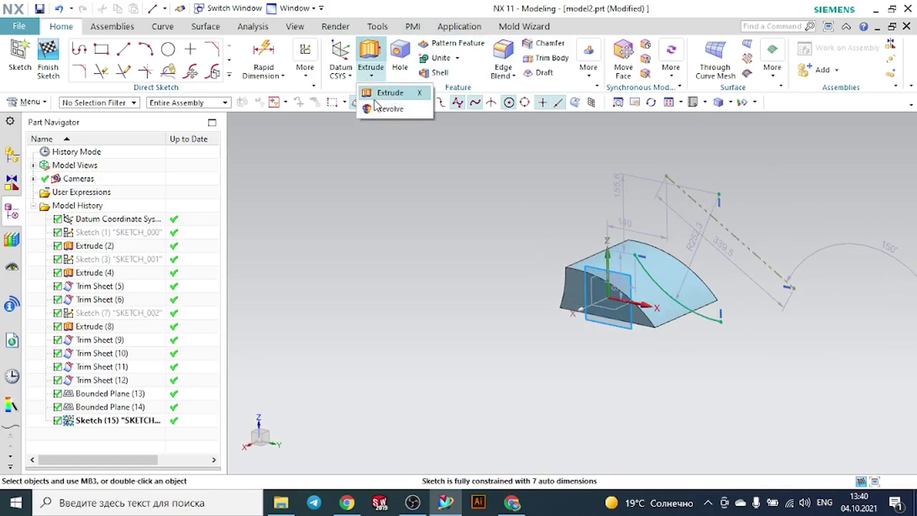
pyautogui.click(385, 109)
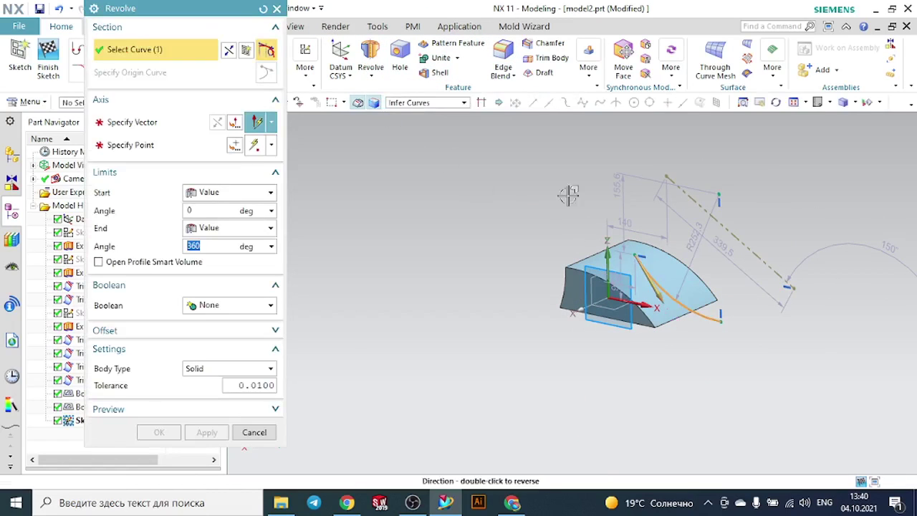
pyautogui.click(759, 255)
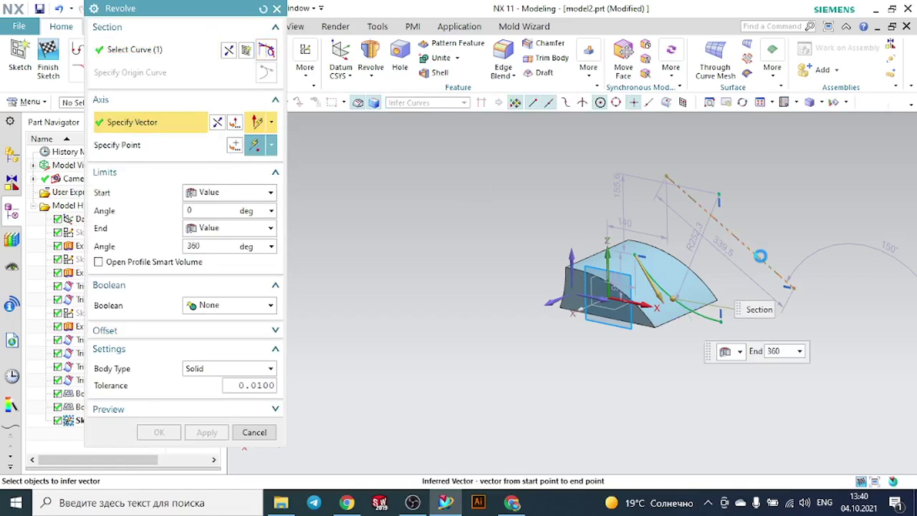
pyautogui.click(202, 366)
pyautogui.click(205, 395)
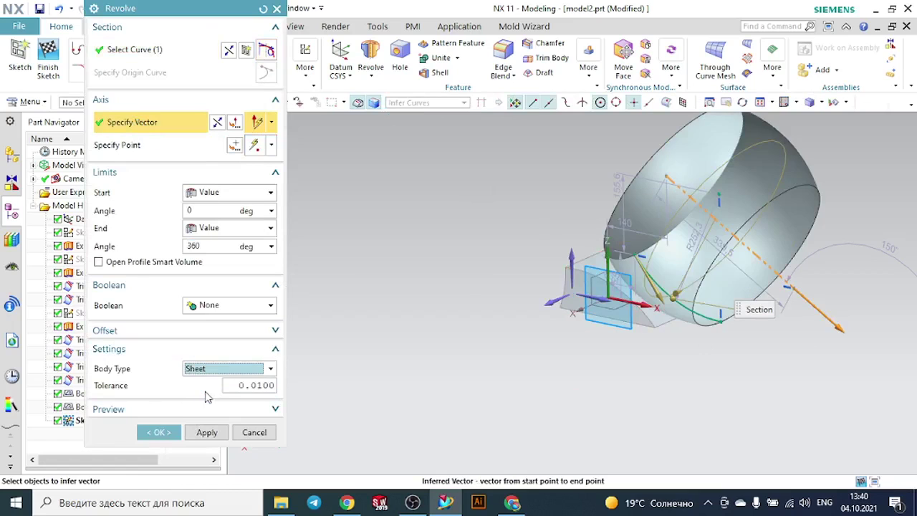
pyautogui.click(158, 432)
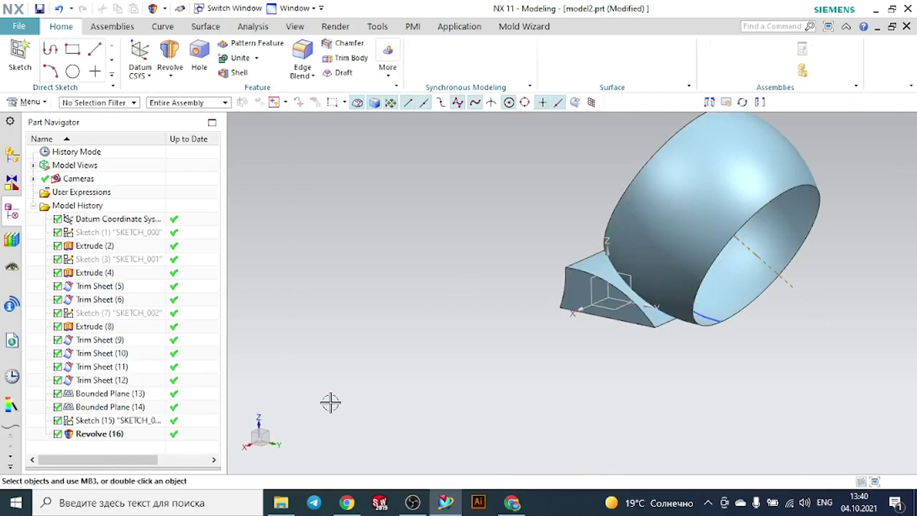
# Try to trim the arched top sheet using the revolved sheet as the boundary, with the Keep region option.
pyautogui.moveTo(330, 401); pyautogui.dragTo(362, 407, button='middle')
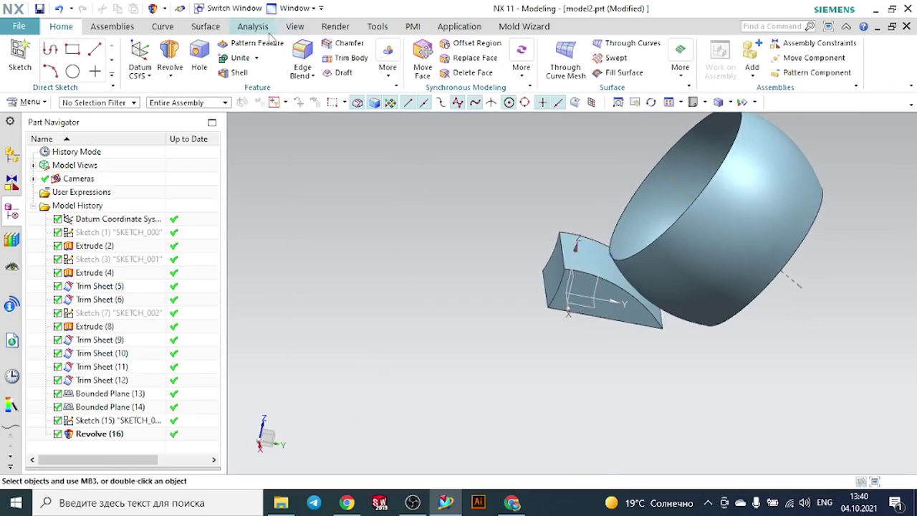
pyautogui.click(211, 27)
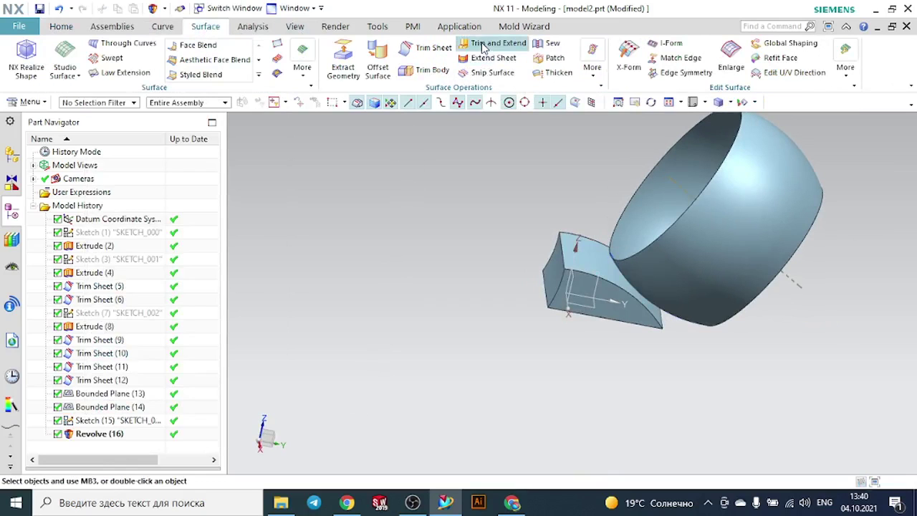
pyautogui.click(423, 48)
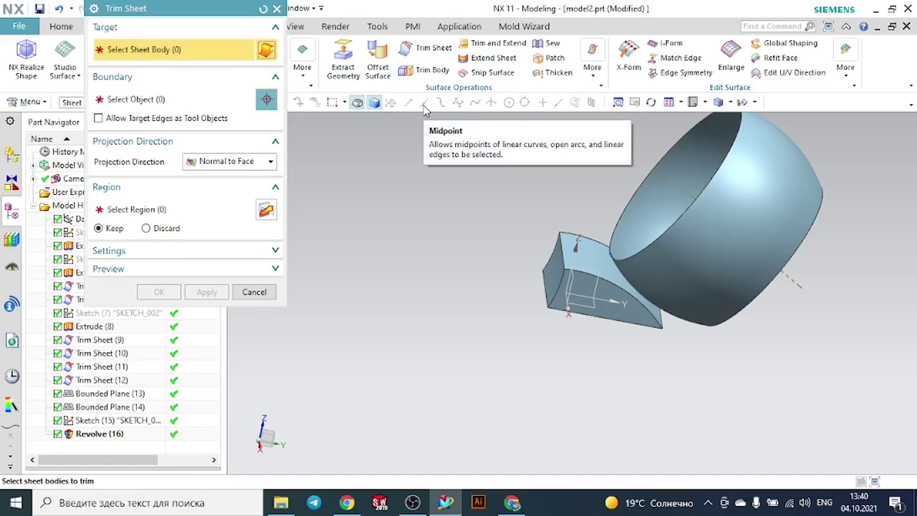
pyautogui.click(586, 261)
pyautogui.click(164, 98)
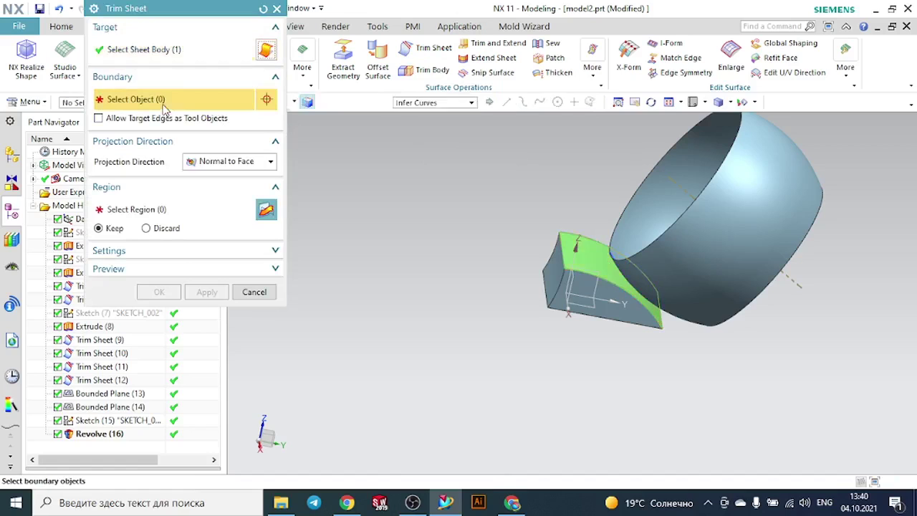
pyautogui.click(666, 271)
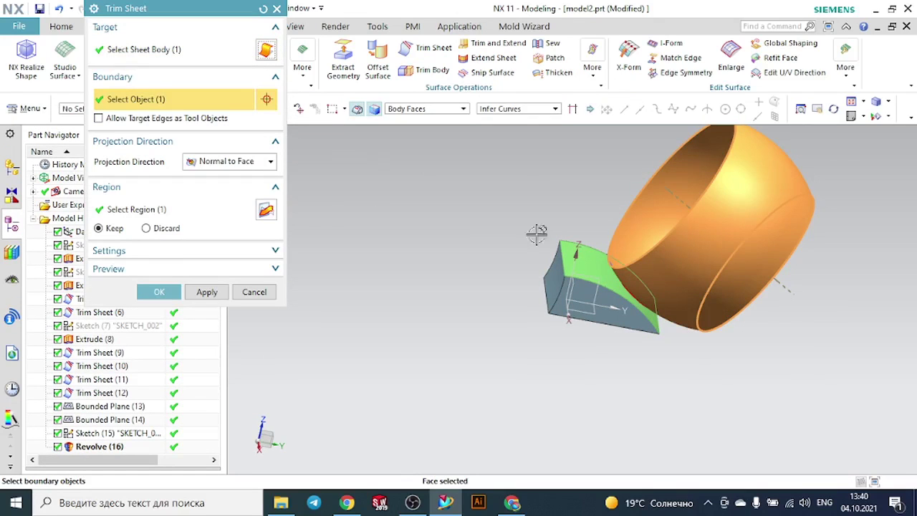
pyautogui.click(160, 292)
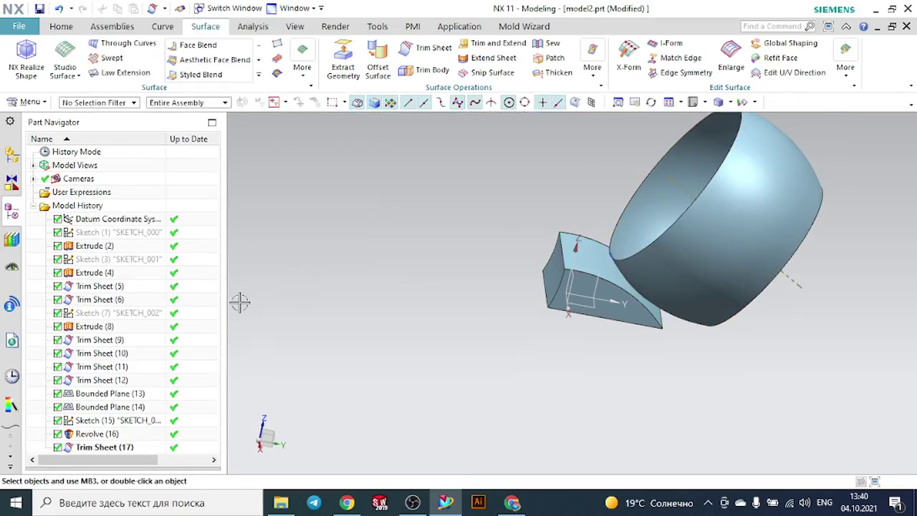
# Delete the latest Trim Sheet feature from the model history.
pyautogui.scroll(-1, 240, 302)
pyautogui.click(115, 448)
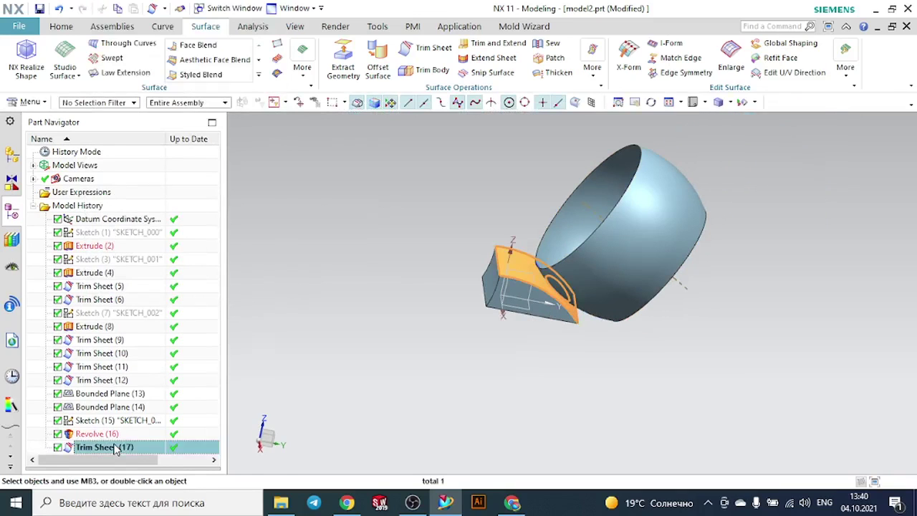
pyautogui.rightClick(114, 448)
pyautogui.click(147, 363)
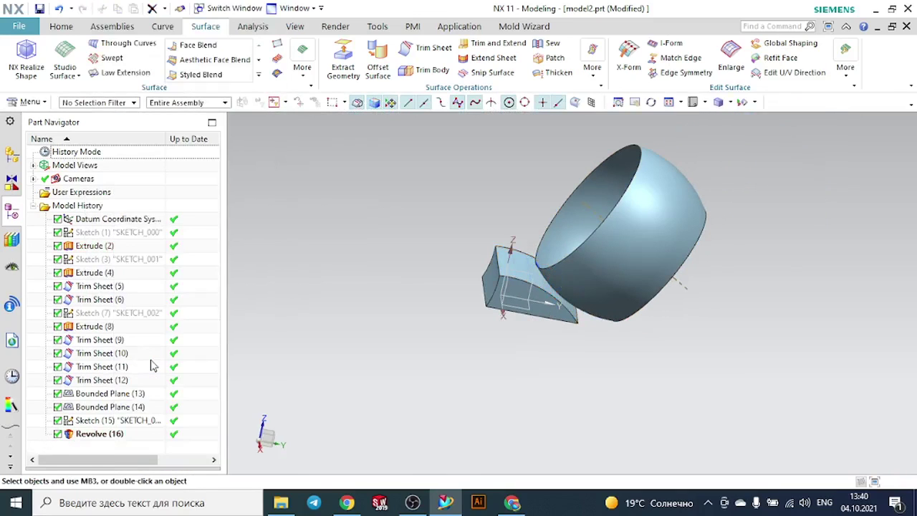
# Trim the revolved sheet with the arched top face as boundary, discarding the large region outside the shell.
pyautogui.click(428, 47)
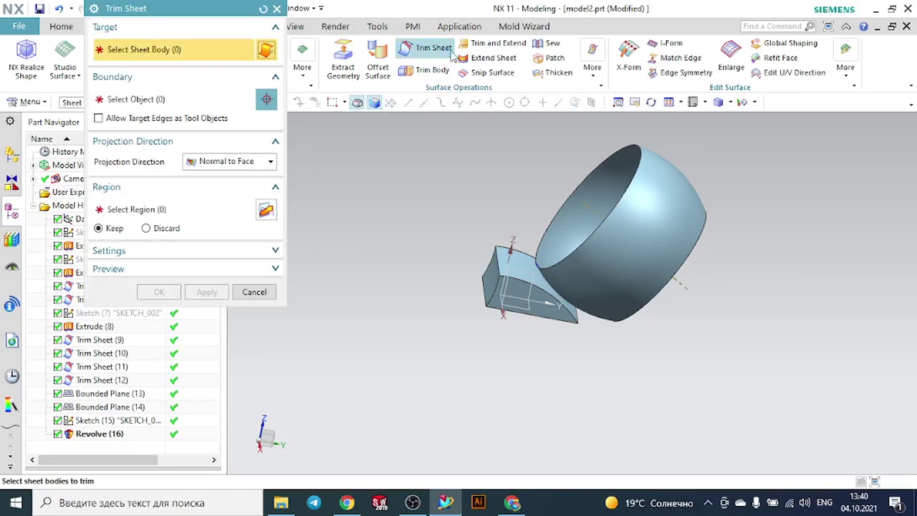
pyautogui.click(653, 209)
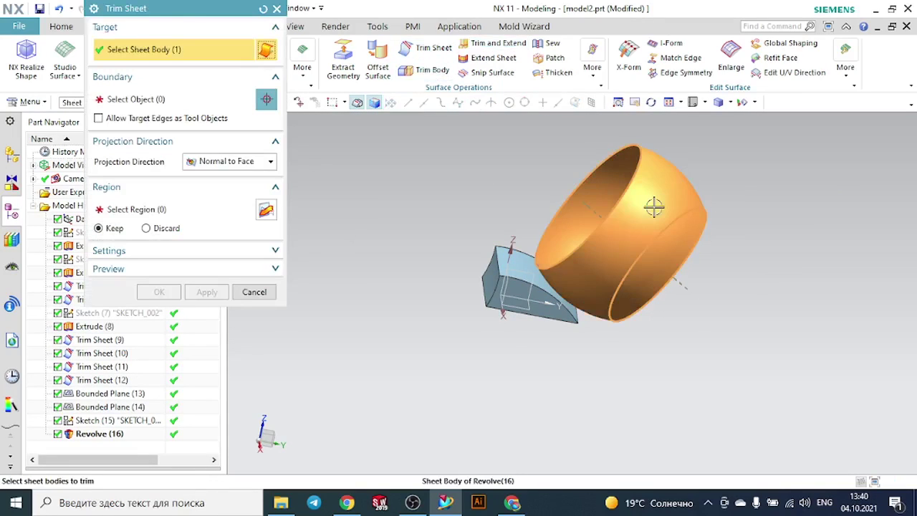
pyautogui.click(124, 99)
pyautogui.scroll(3, 527, 279)
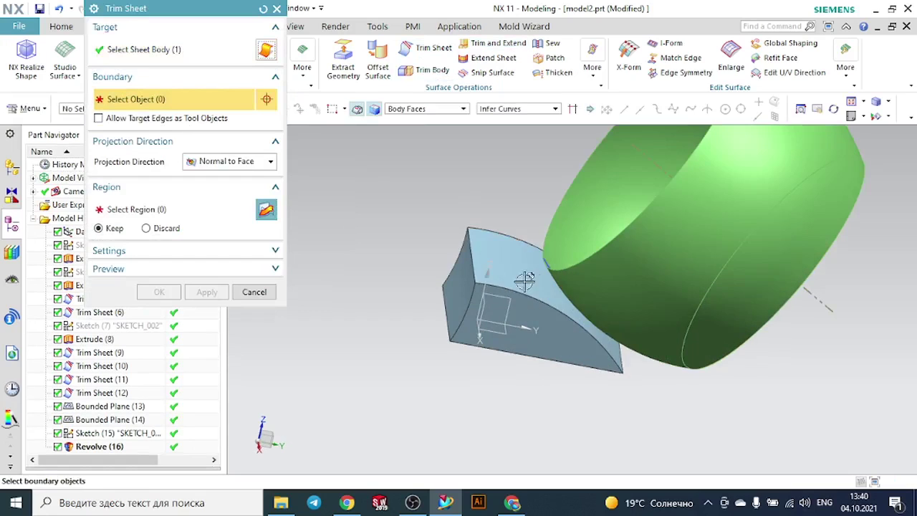
pyautogui.click(505, 246)
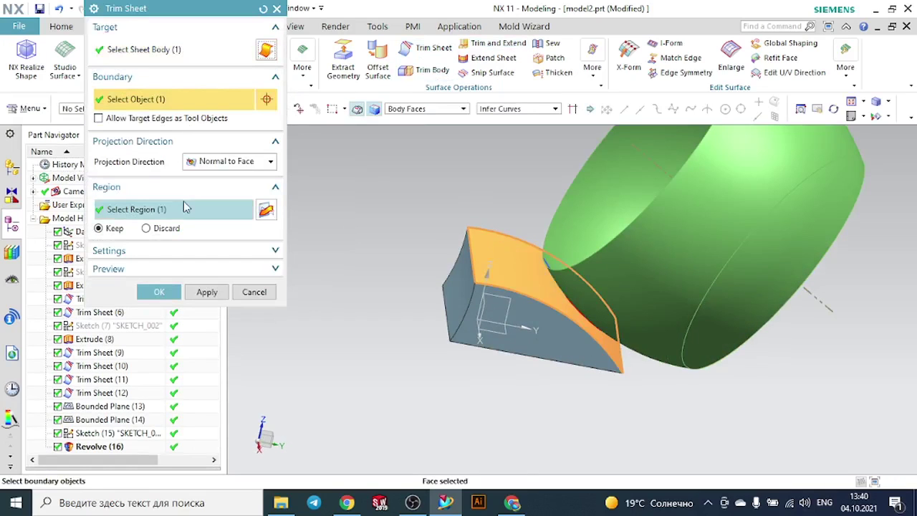
pyautogui.click(161, 228)
pyautogui.click(158, 212)
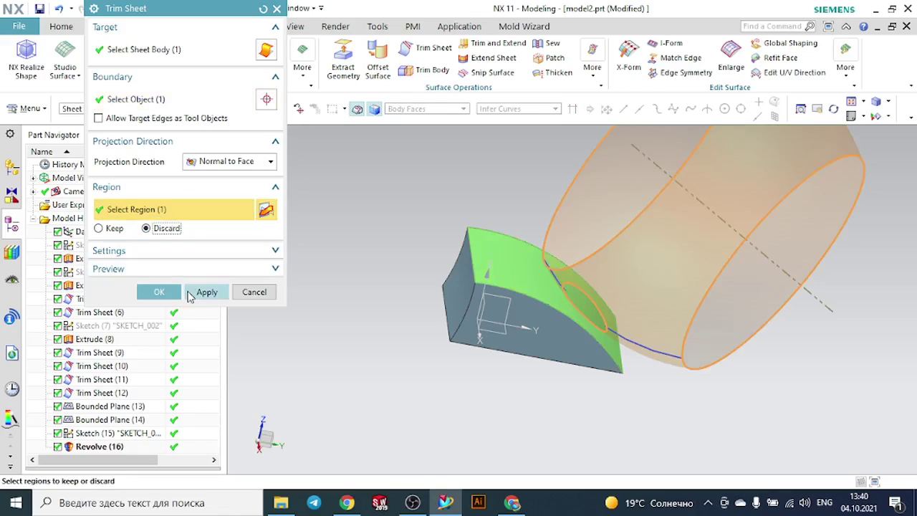
pyautogui.click(159, 292)
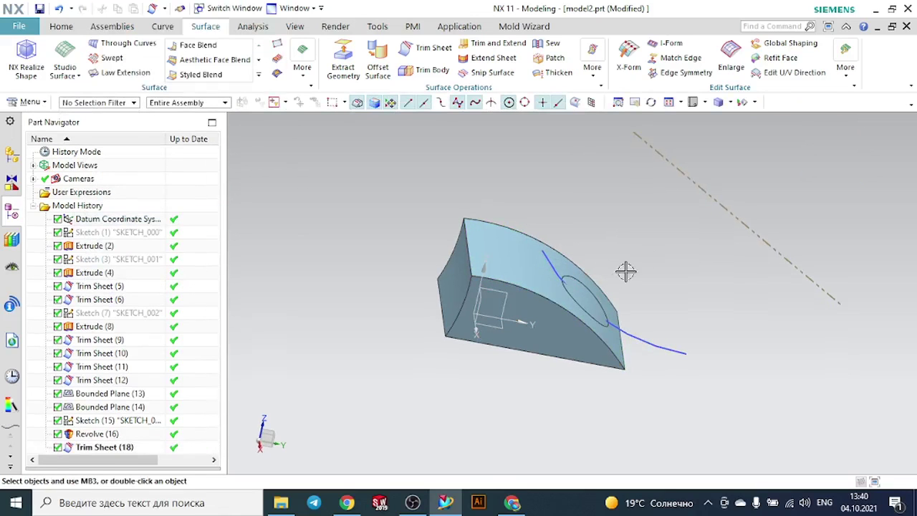
# Hide the sketch containing the concave arc and the reference axis.
pyautogui.moveTo(624, 270); pyautogui.dragTo(629, 248, button='middle')
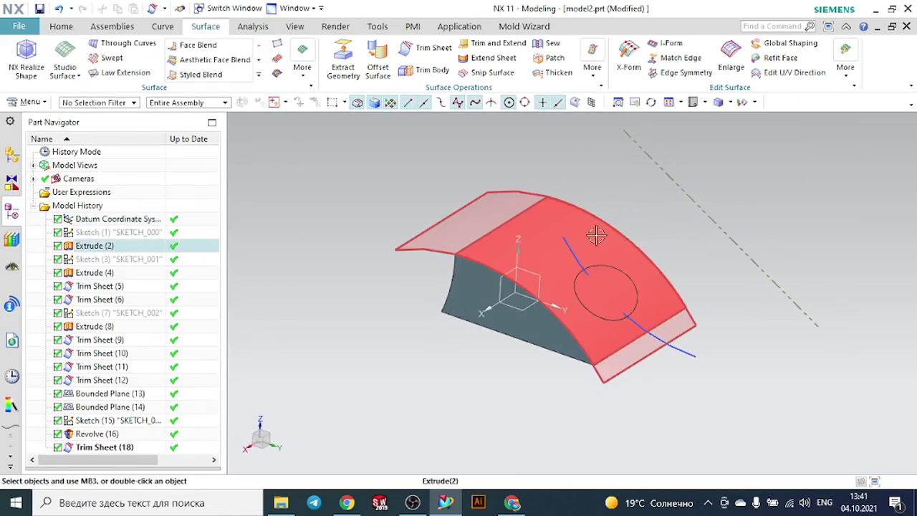
pyautogui.click(567, 246)
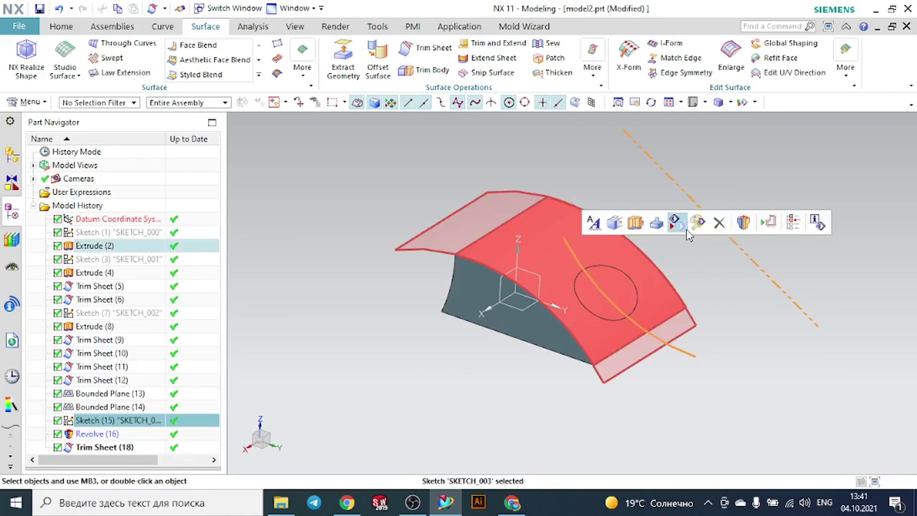
pyautogui.click(684, 226)
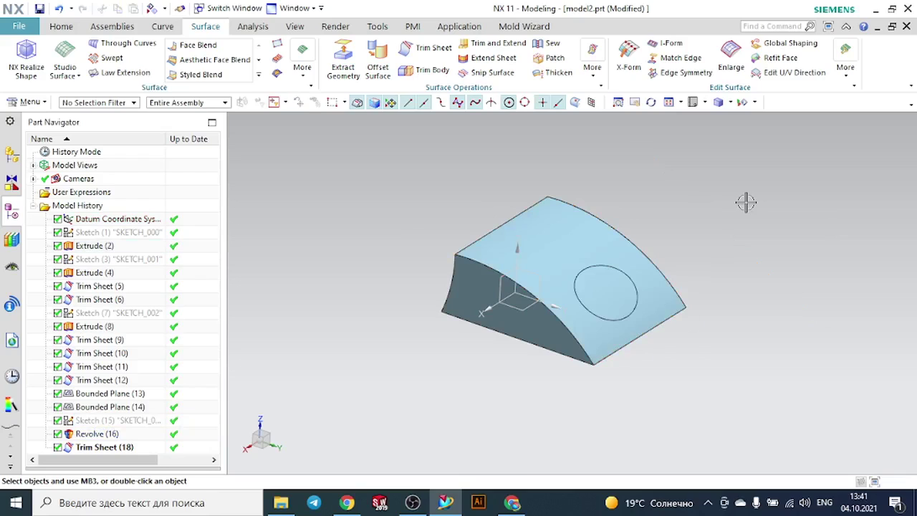
# Trim the arched top sheet along the oval edge of the dished patch, keeping the region outside the oval.
pyautogui.click(415, 52)
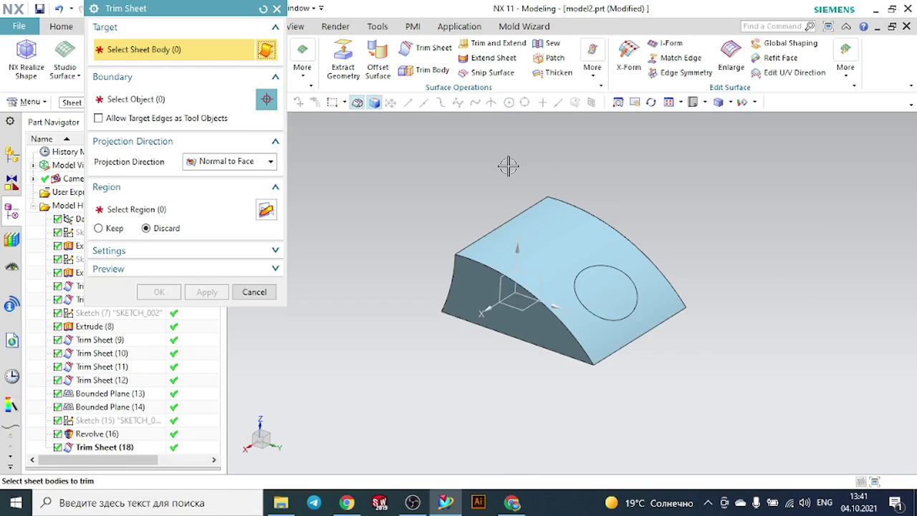
pyautogui.scroll(5, 533, 189)
pyautogui.click(562, 228)
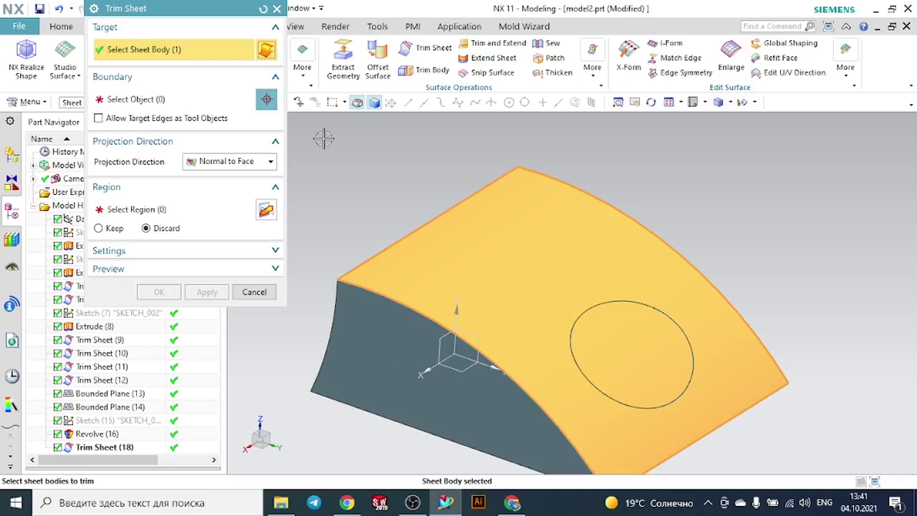
pyautogui.click(130, 101)
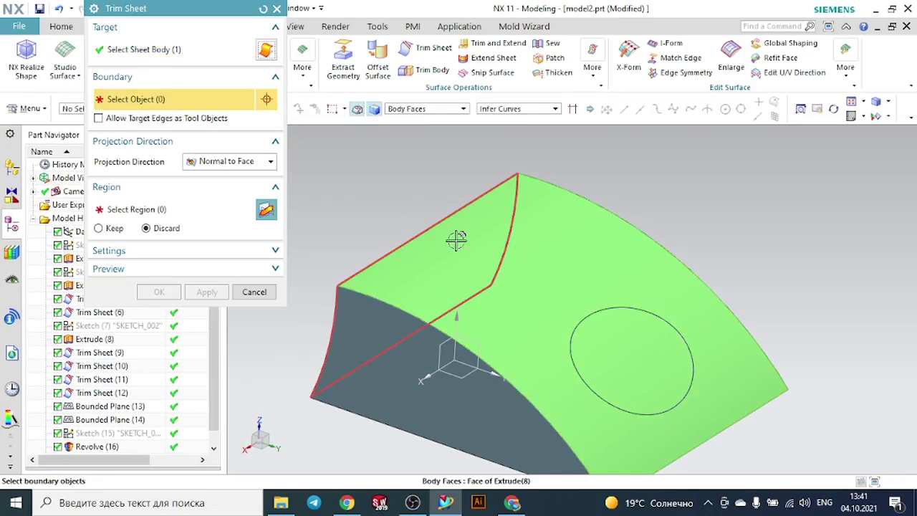
pyautogui.click(611, 311)
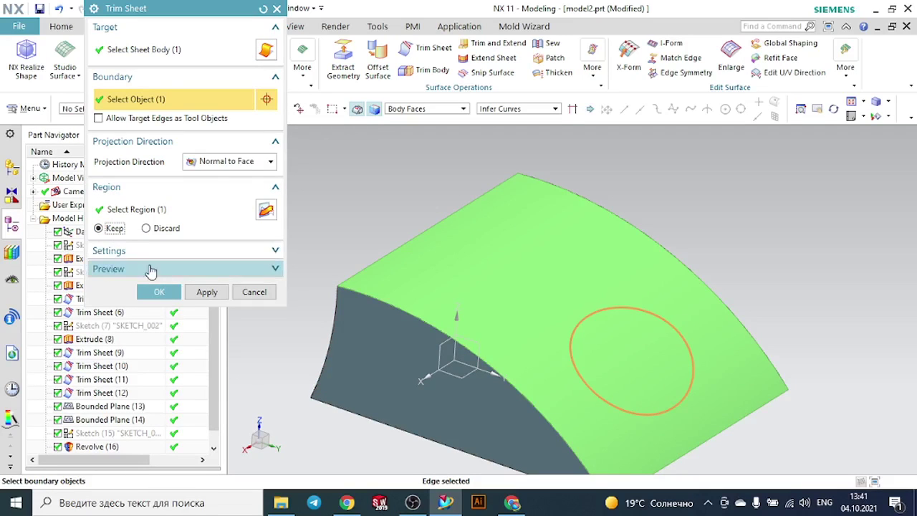
pyautogui.click(155, 216)
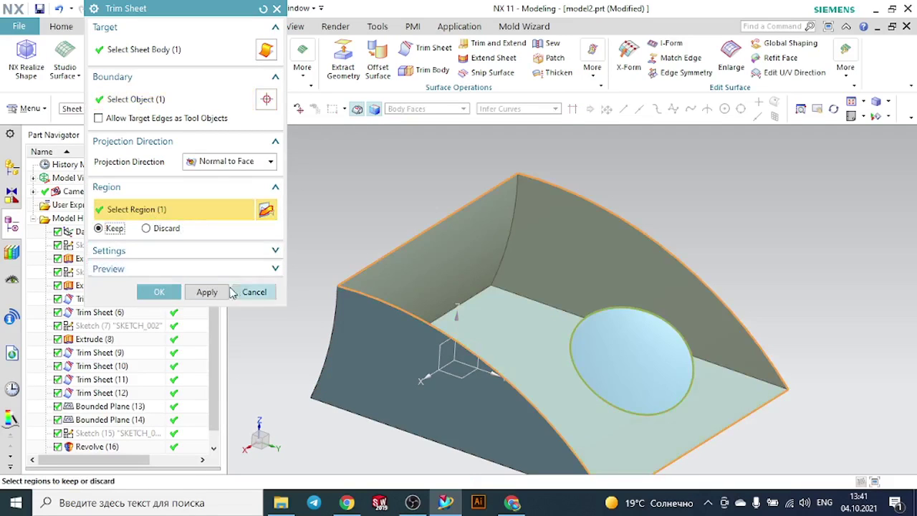
pyautogui.click(175, 294)
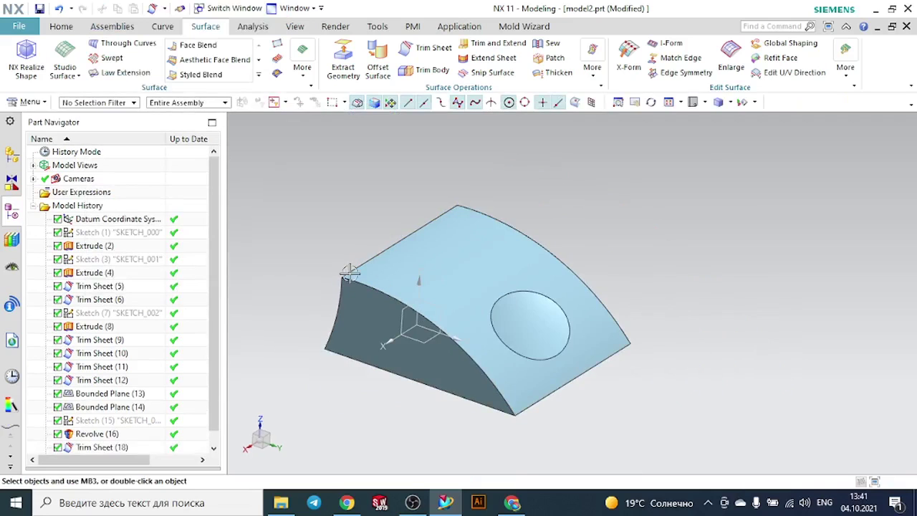
# Show all sketches in the model with Show and Hide.
pyautogui.moveTo(585, 273); pyautogui.dragTo(618, 253, button='middle')
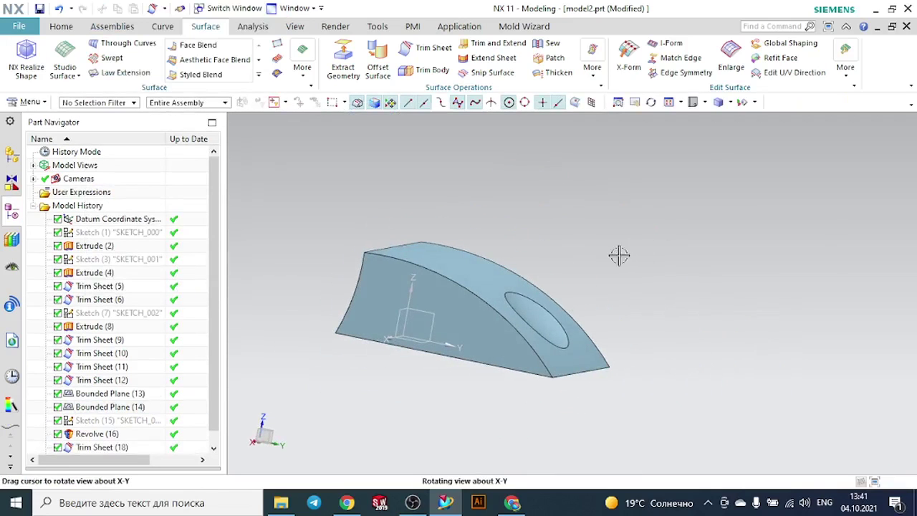
pyautogui.moveTo(654, 299)
pyautogui.mouseDown(button='middle')
pyautogui.moveTo(597, 303)
pyautogui.moveTo(659, 311)
pyautogui.mouseUp(button='middle')
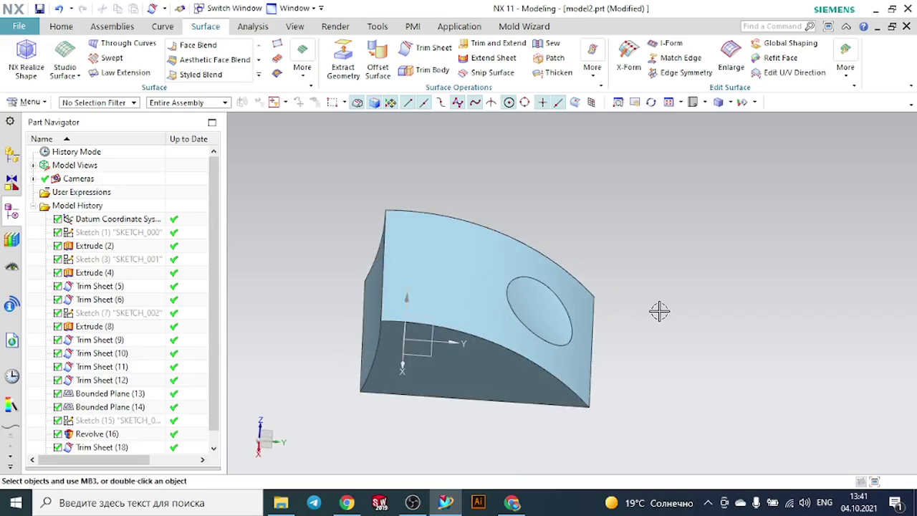
pyautogui.moveTo(654, 311)
pyautogui.mouseDown(button='middle')
pyautogui.moveTo(637, 285)
pyautogui.moveTo(647, 298)
pyautogui.mouseUp(button='middle')
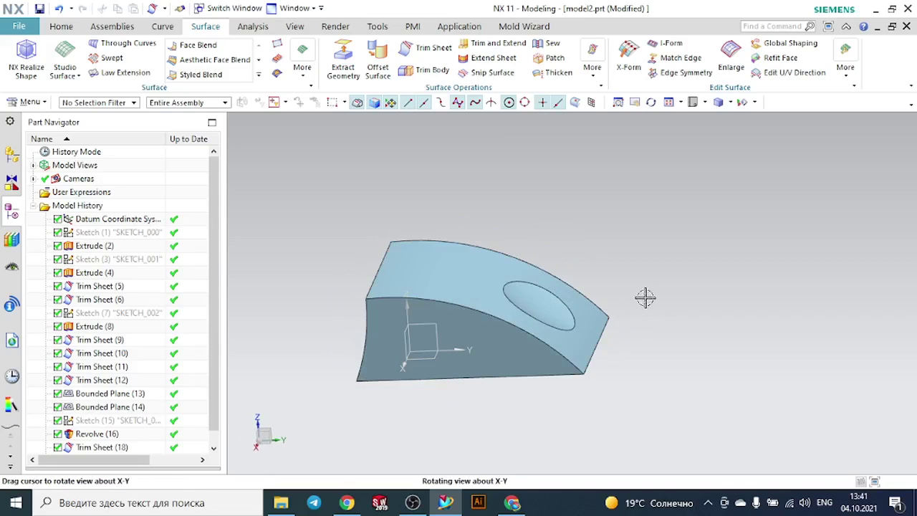
pyautogui.click(742, 104)
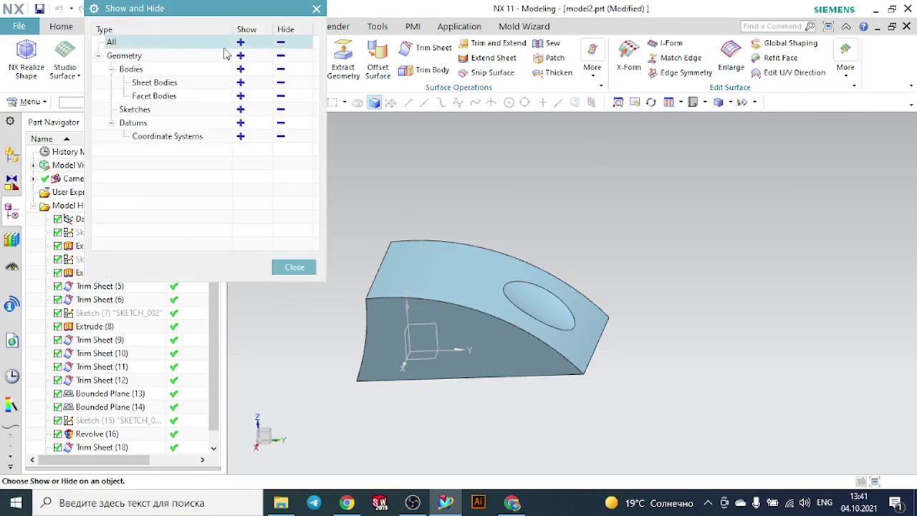
pyautogui.click(240, 111)
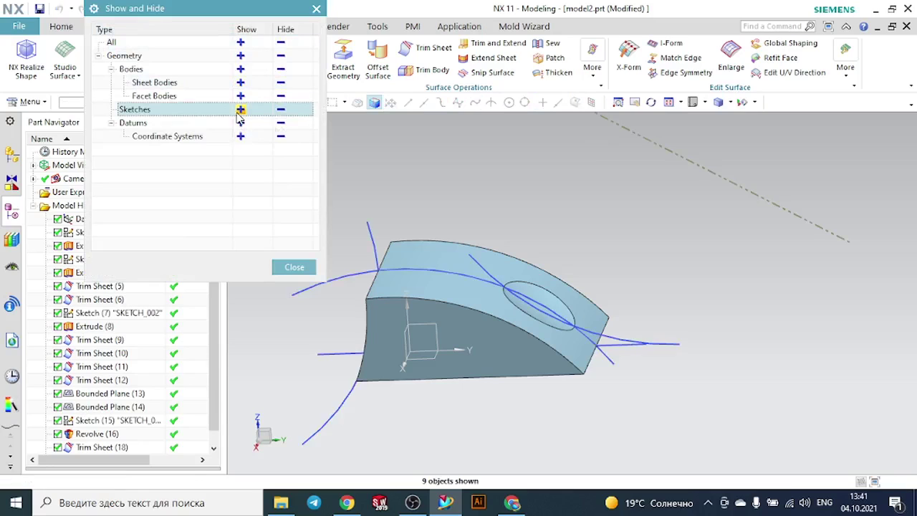
pyautogui.click(294, 268)
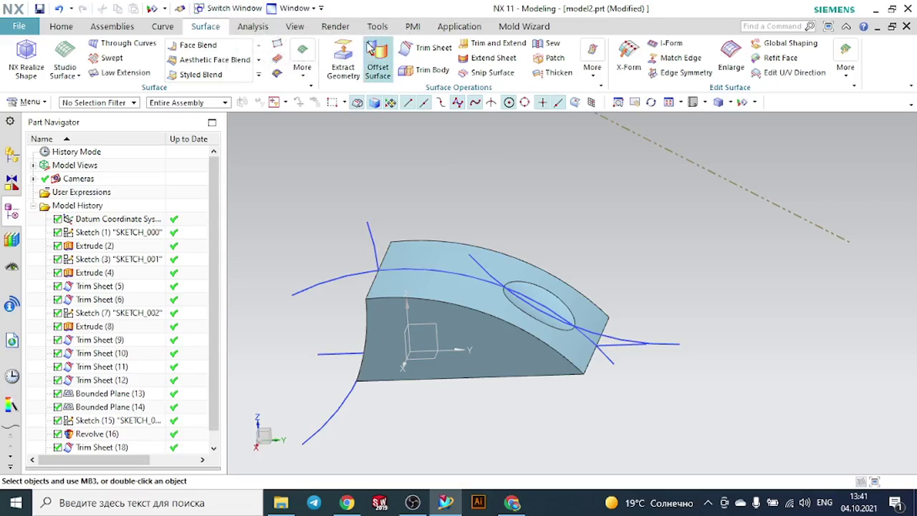
pyautogui.click(593, 75)
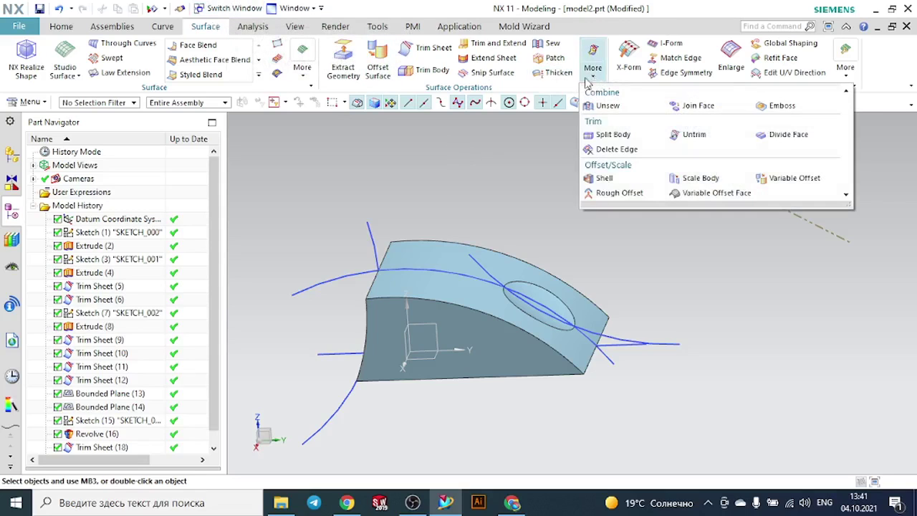
pyautogui.click(303, 79)
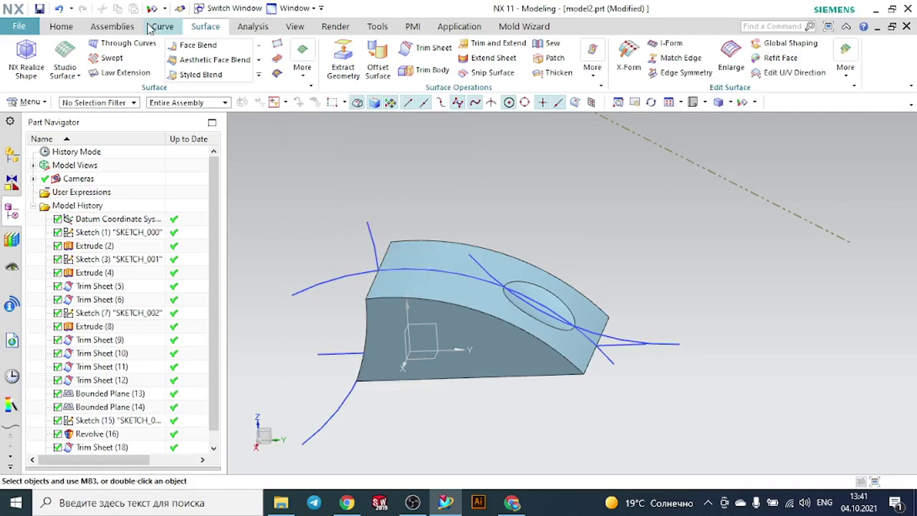
pyautogui.click(61, 26)
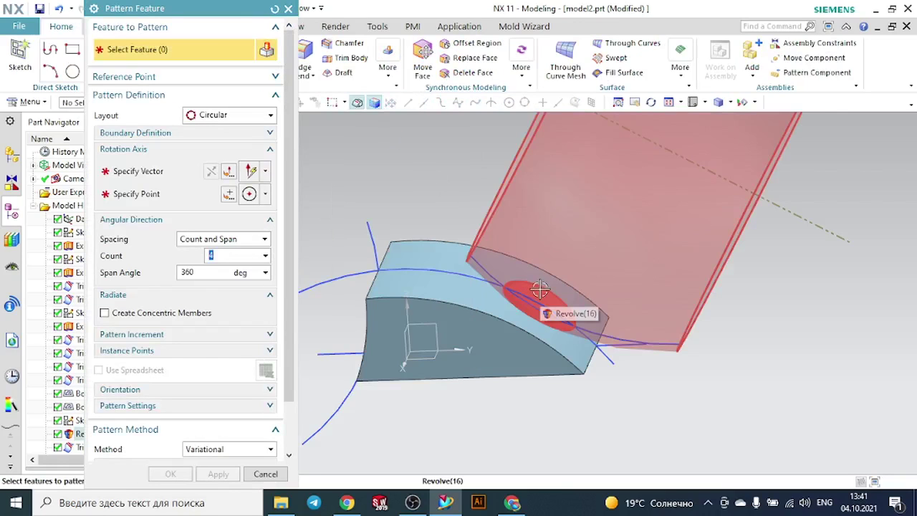
pyautogui.click(288, 9)
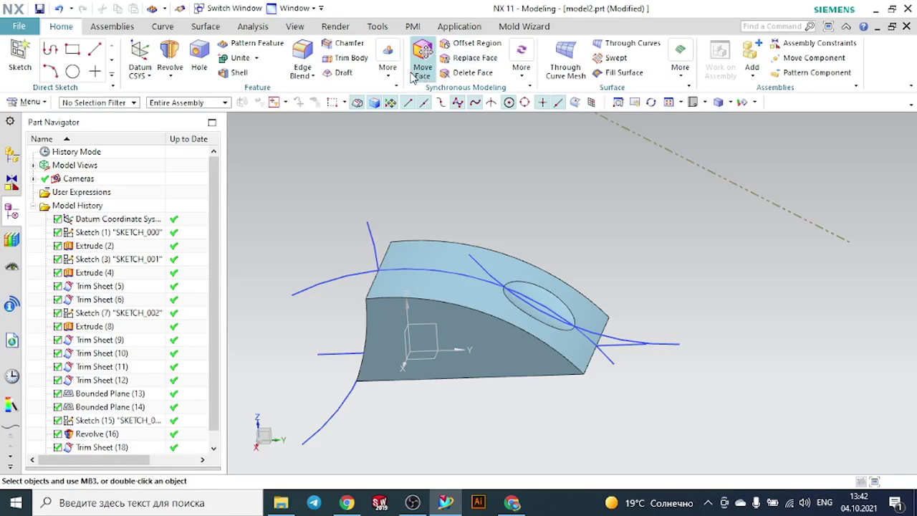
# Try to pattern the dished oval face along the arched sketch curve with Pattern Face, using count 2 and a 46% arc length pitch.
pyautogui.click(389, 76)
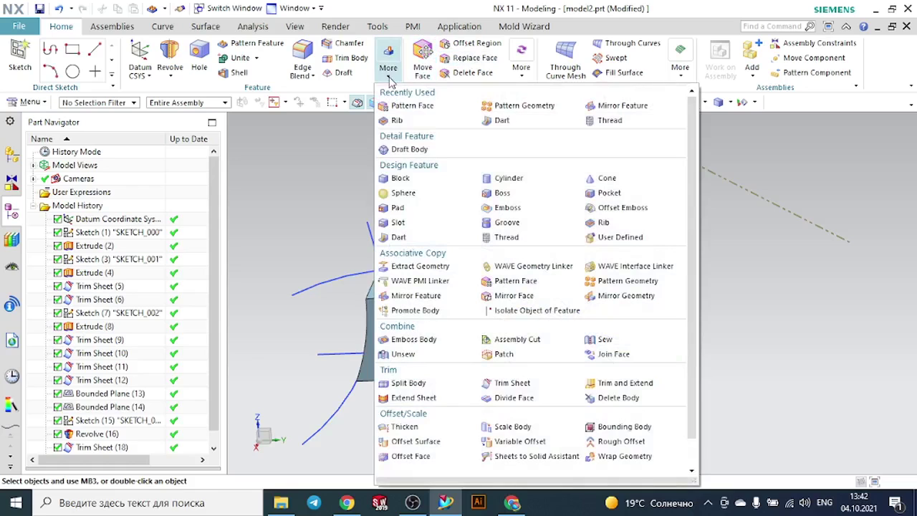
pyautogui.click(405, 105)
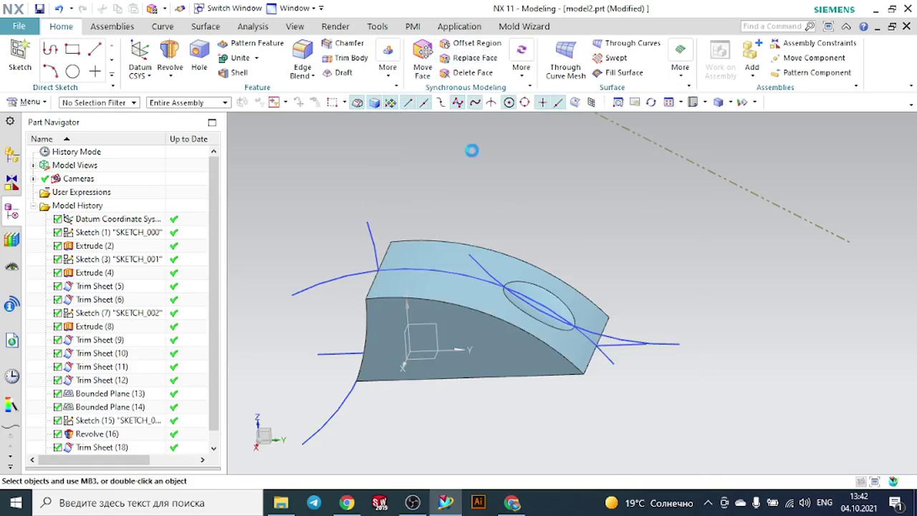
pyautogui.click(525, 284)
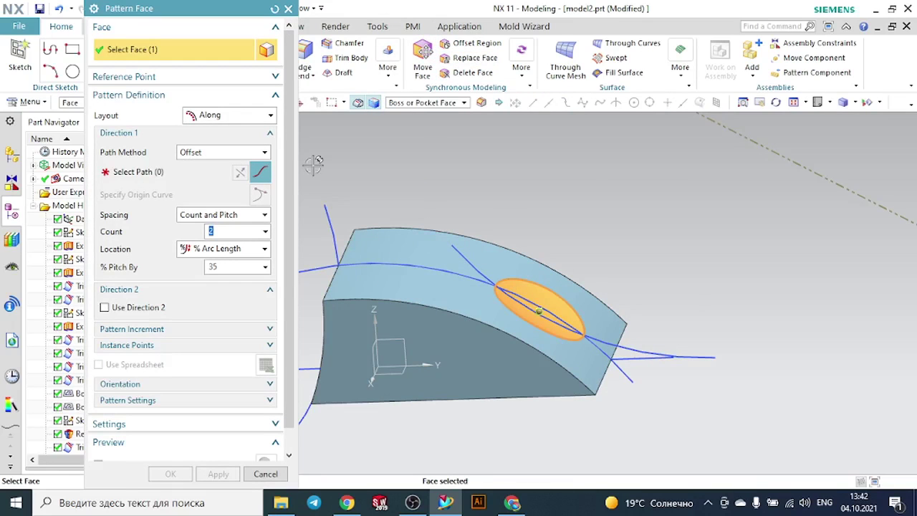
pyautogui.click(233, 114)
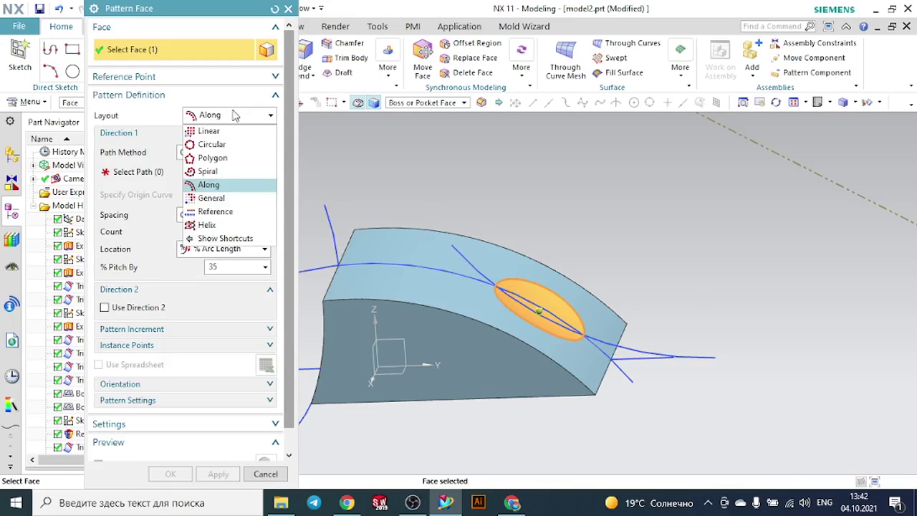
pyautogui.click(235, 116)
pyautogui.click(136, 172)
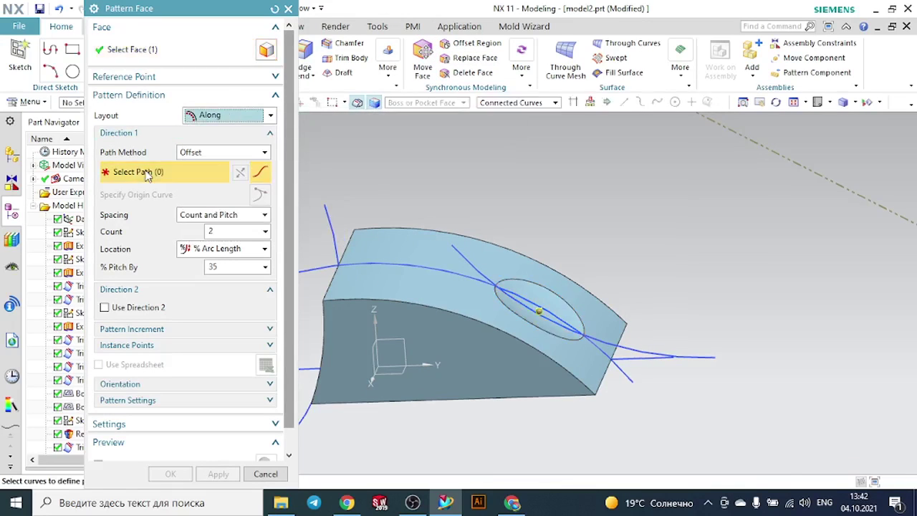
pyautogui.click(413, 273)
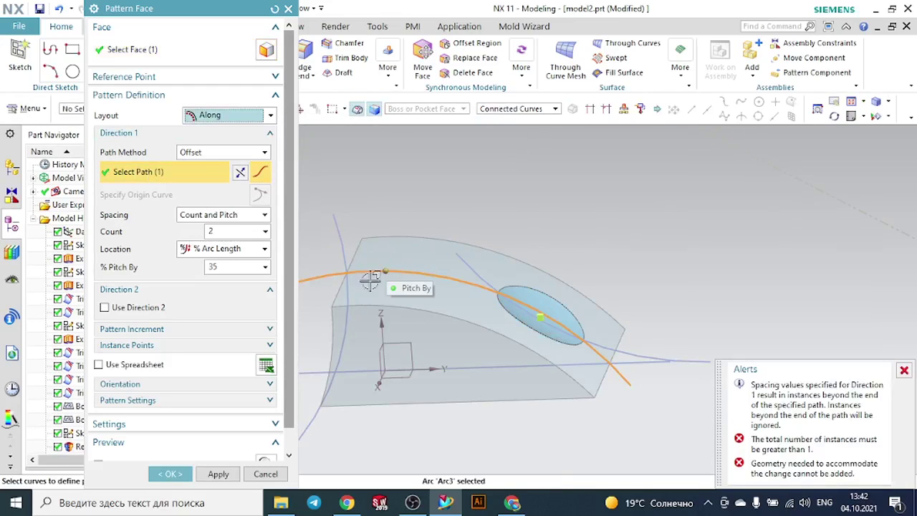
pyautogui.moveTo(384, 272); pyautogui.dragTo(431, 275)
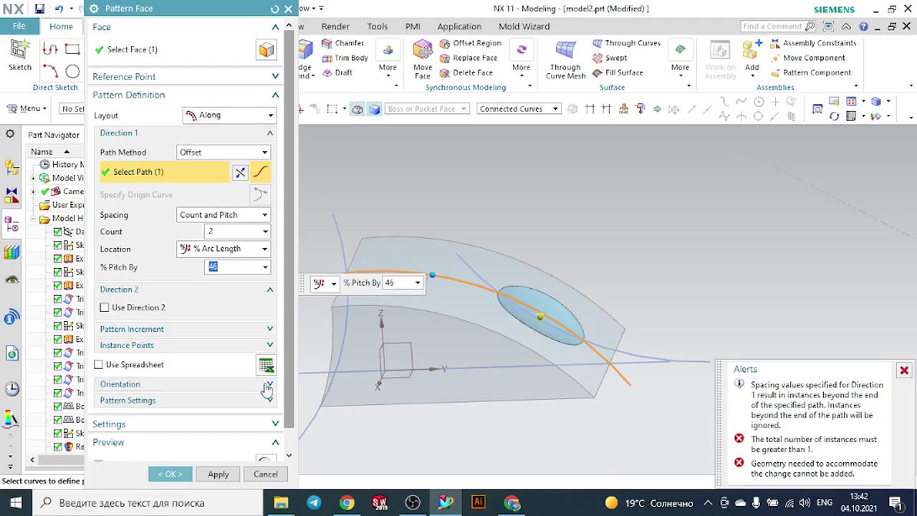
pyautogui.click(170, 474)
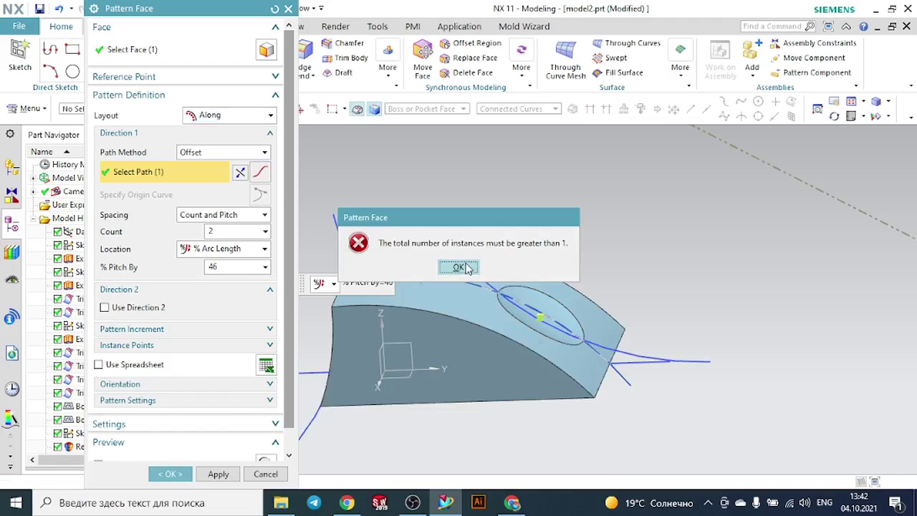
pyautogui.click(462, 267)
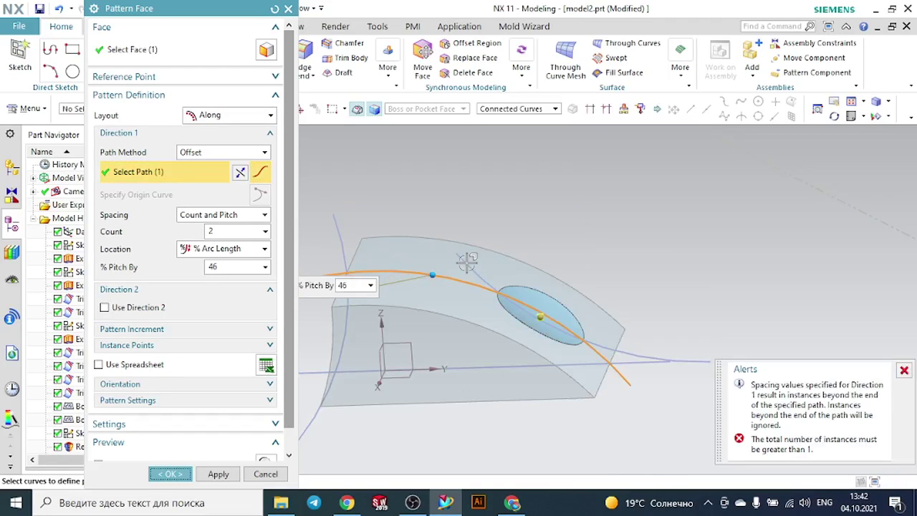
# Try the face pattern with the path direction reversed and a new reference point on the arched top, and abandon it.
pyautogui.click(240, 172)
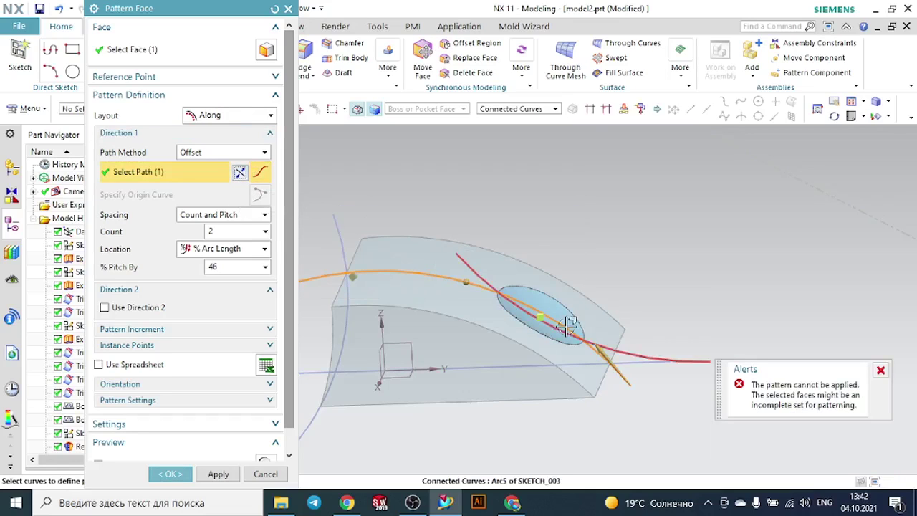
pyautogui.click(543, 315)
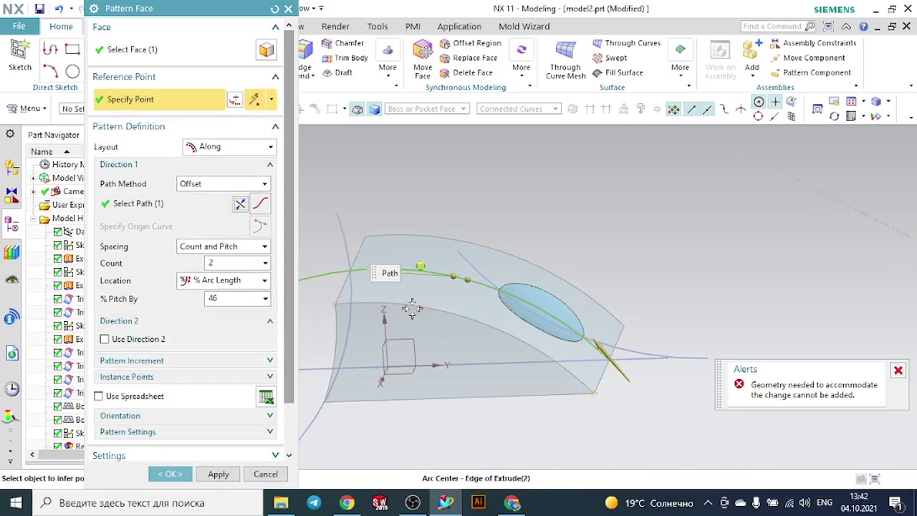
pyautogui.click(174, 474)
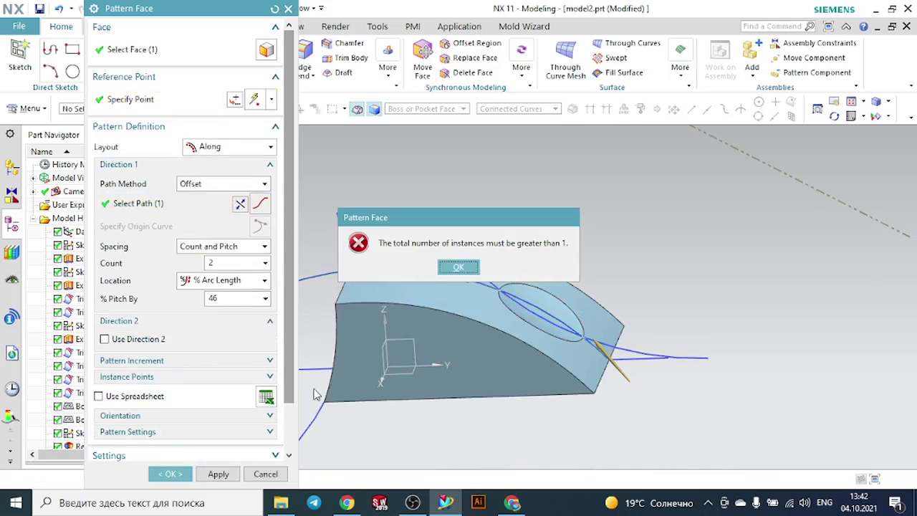
pyautogui.click(458, 266)
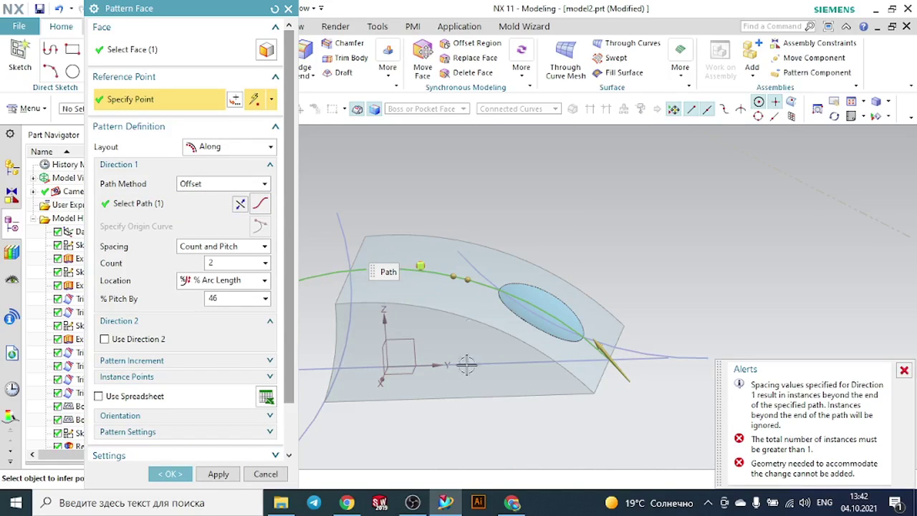
pyautogui.click(265, 474)
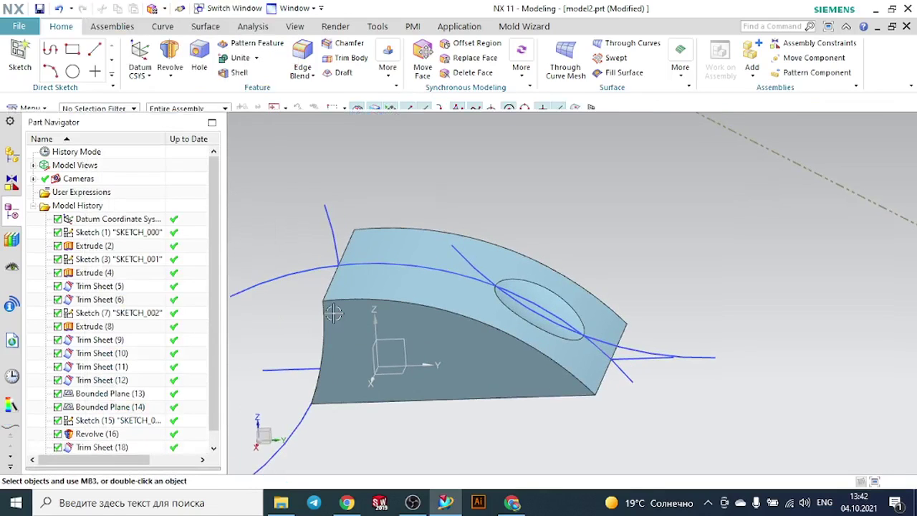
# Start a Pattern Geometry of the dished oval patch, with its reference point on the oval's rim.
pyautogui.click(387, 68)
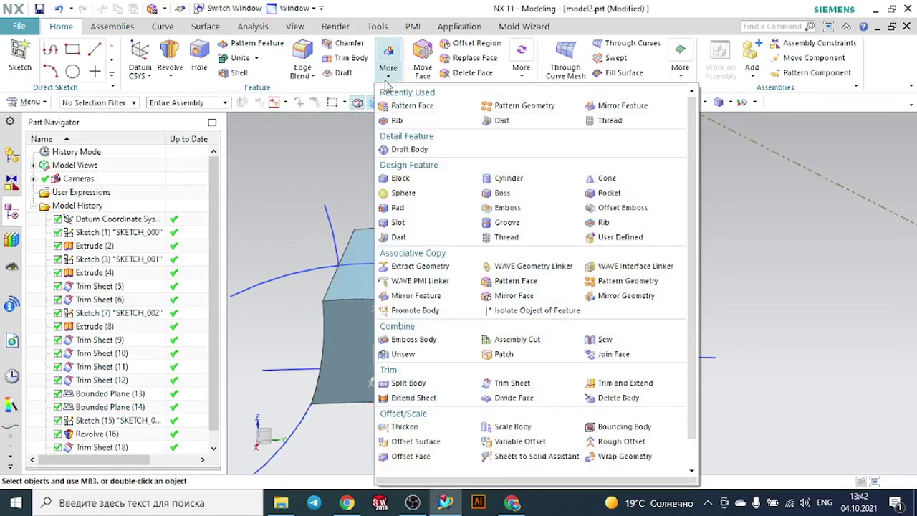
pyautogui.click(494, 106)
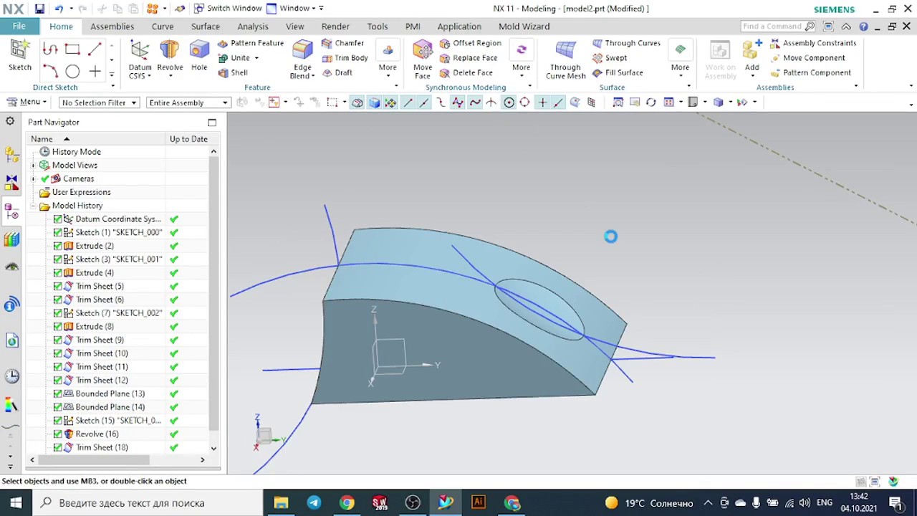
pyautogui.scroll(2, 612, 247)
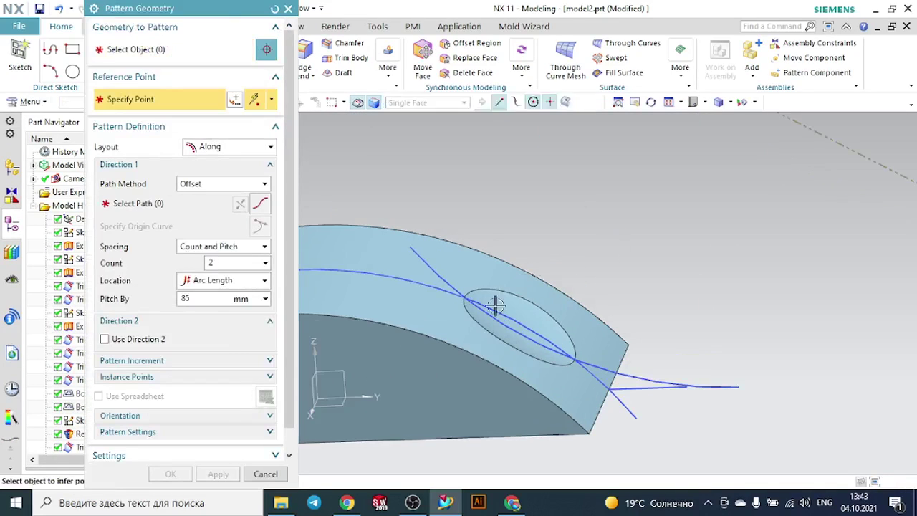
pyautogui.click(510, 299)
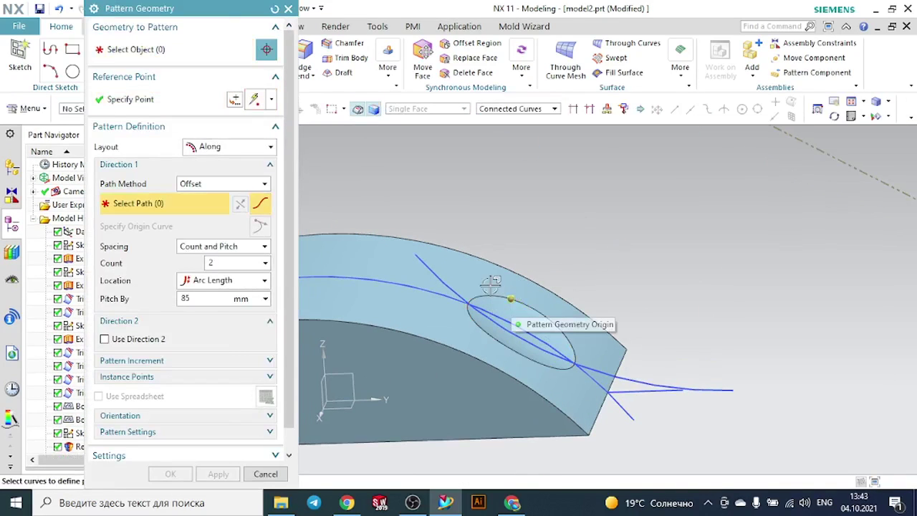
pyautogui.click(176, 52)
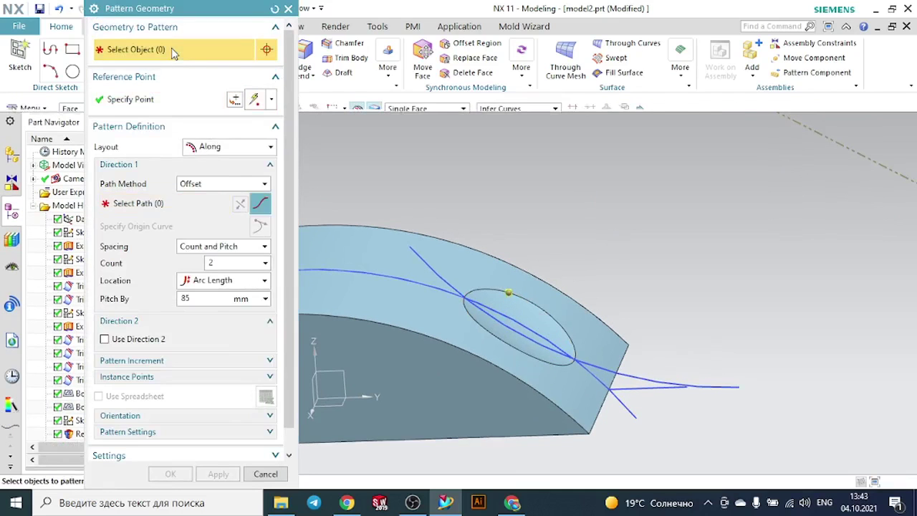
pyautogui.click(490, 294)
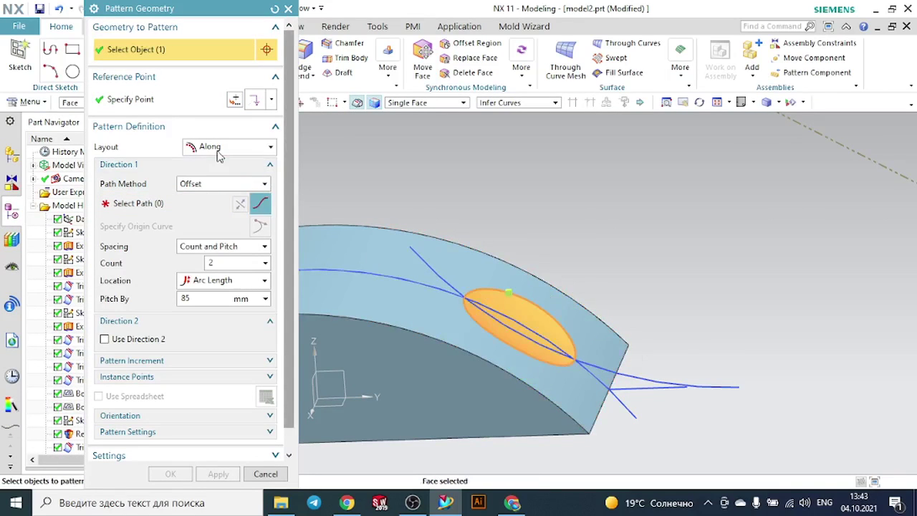
# Pattern the patch along the arched sketch curve in the reversed direction, with count 2 and a 95 mm arc length pitch.
pyautogui.click(138, 203)
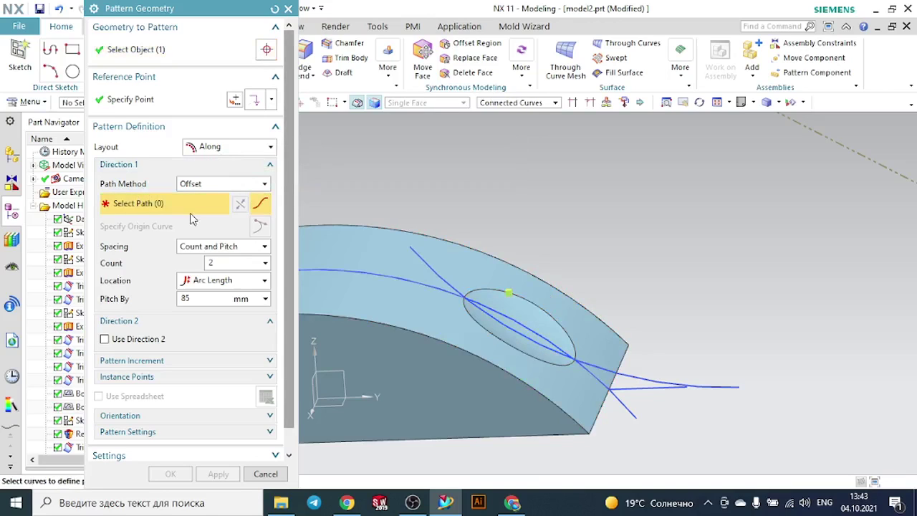
pyautogui.click(332, 272)
pyautogui.scroll(-1, 710, 263)
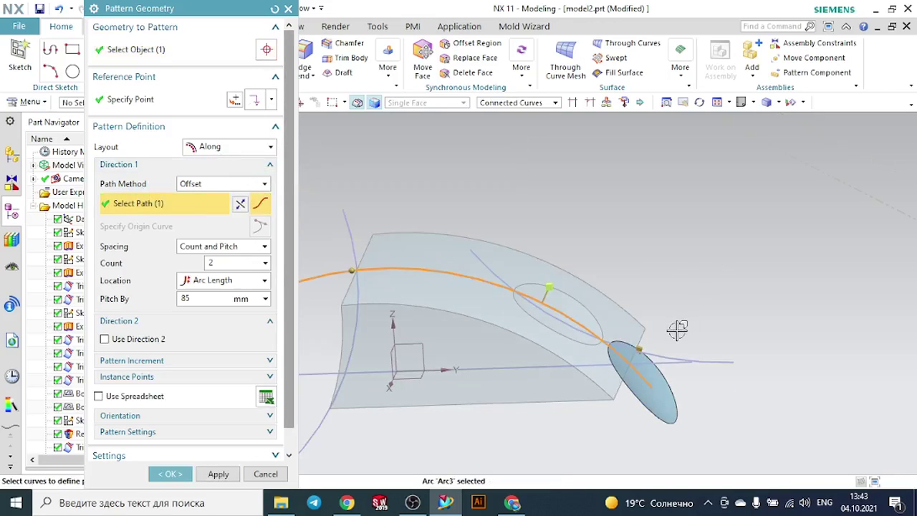
pyautogui.click(240, 206)
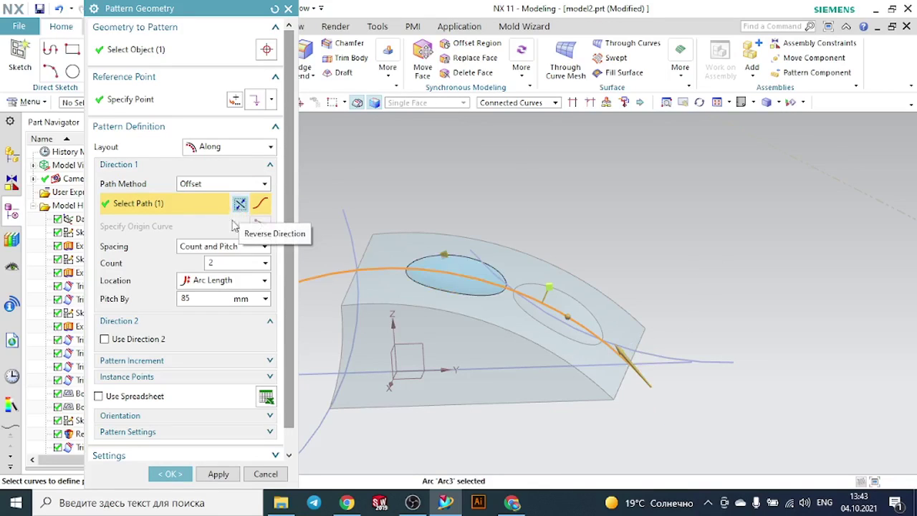
pyautogui.moveTo(195, 298); pyautogui.dragTo(122, 301)
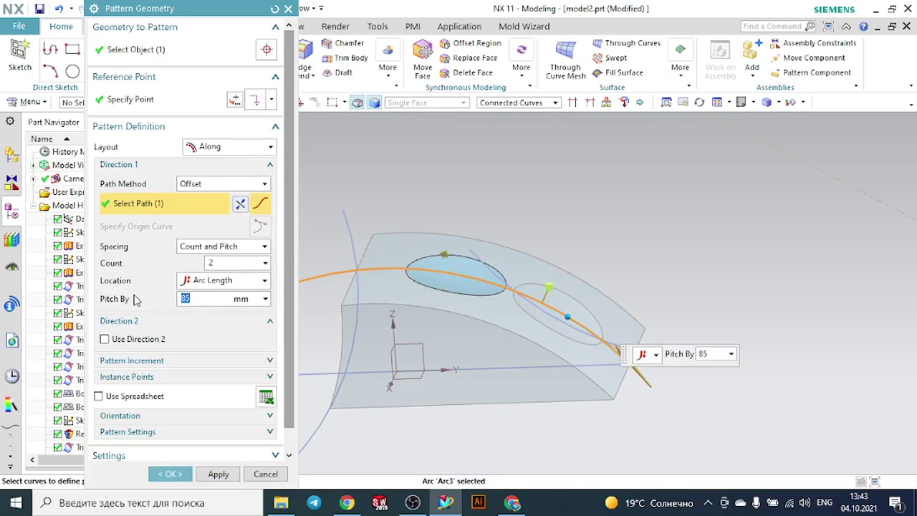
pyautogui.press('Return')
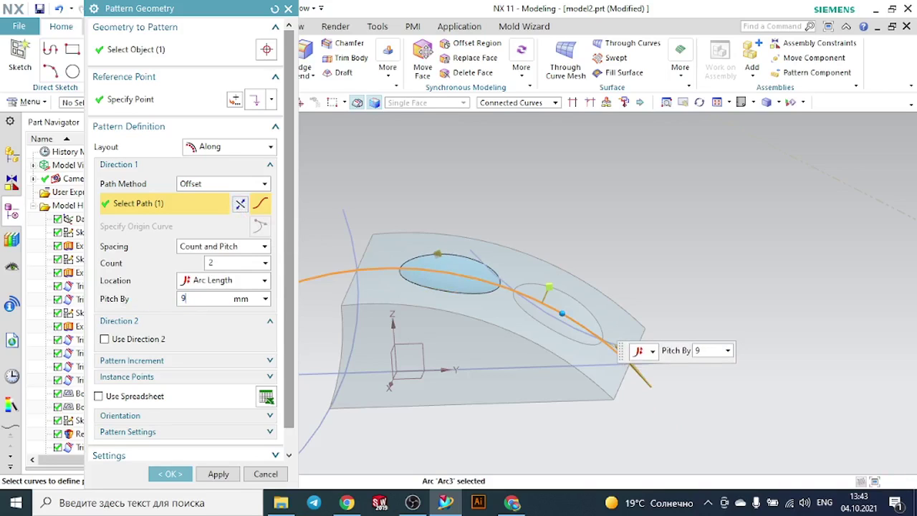
pyautogui.press('Return')
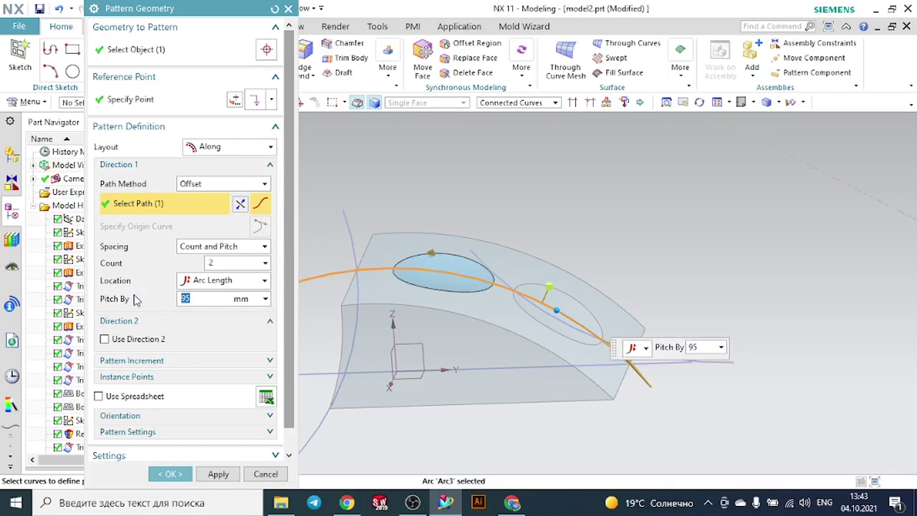
pyautogui.click(170, 474)
# Hide all sketches in the model with Show and Hide.
pyautogui.moveTo(548, 231)
pyautogui.mouseDown(button='middle')
pyautogui.moveTo(580, 221)
pyautogui.moveTo(568, 241)
pyautogui.moveTo(561, 220)
pyautogui.moveTo(557, 233)
pyautogui.moveTo(539, 233)
pyautogui.mouseUp(button='middle')
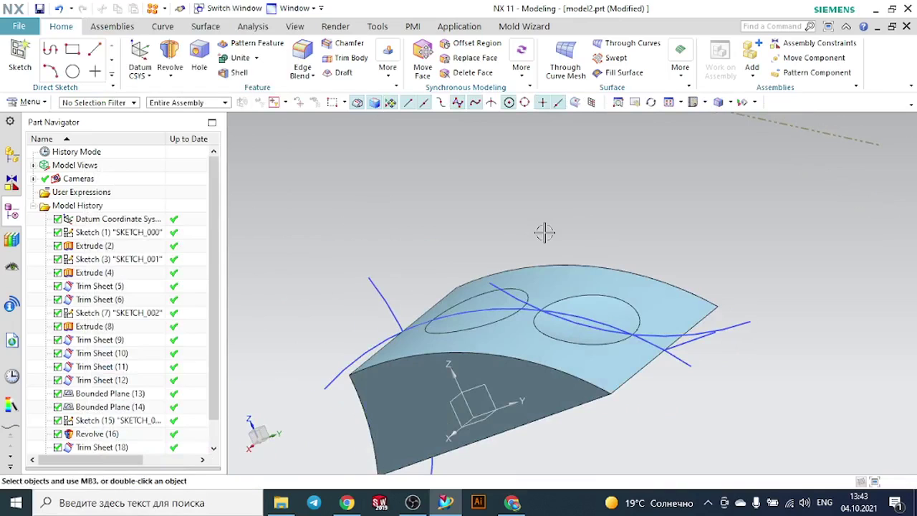
pyautogui.click(754, 101)
pyautogui.click(780, 120)
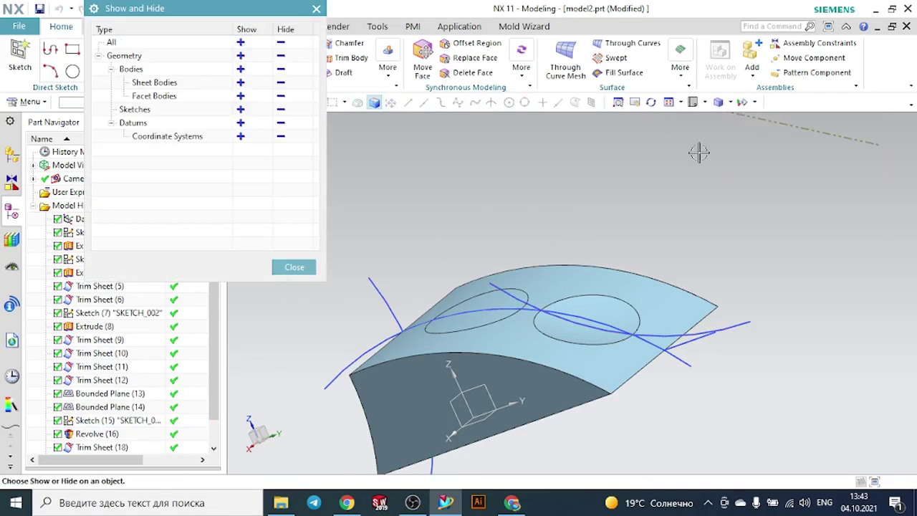
pyautogui.click(280, 109)
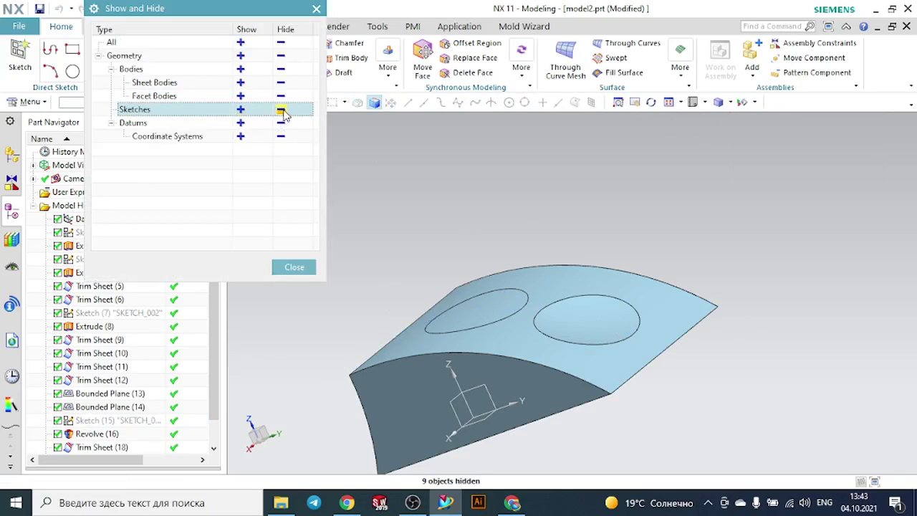
pyautogui.click(294, 269)
pyautogui.moveTo(480, 194); pyautogui.dragTo(483, 237, button='middle')
pyautogui.hotkey('ctrl', 'b')
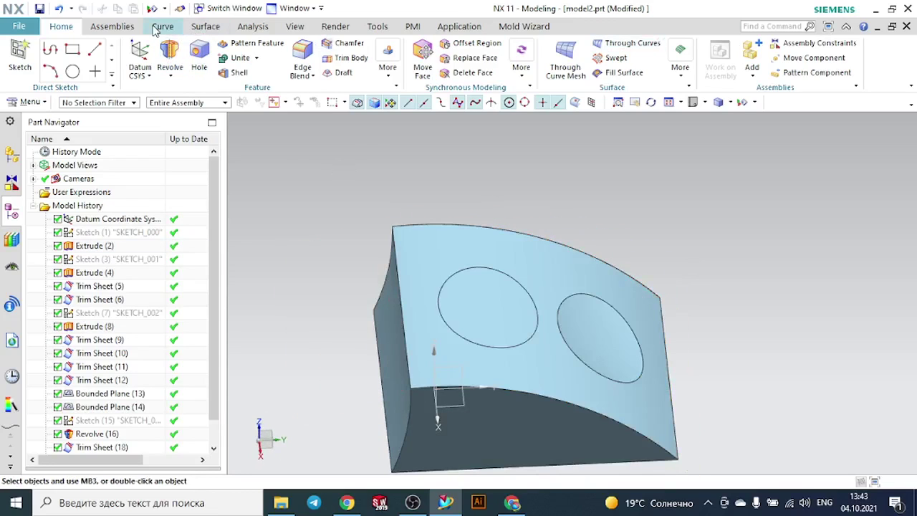
# Sew the arched top sheet as target with the dished patch, end, side and bottom sheets as tools.
pyautogui.click(206, 26)
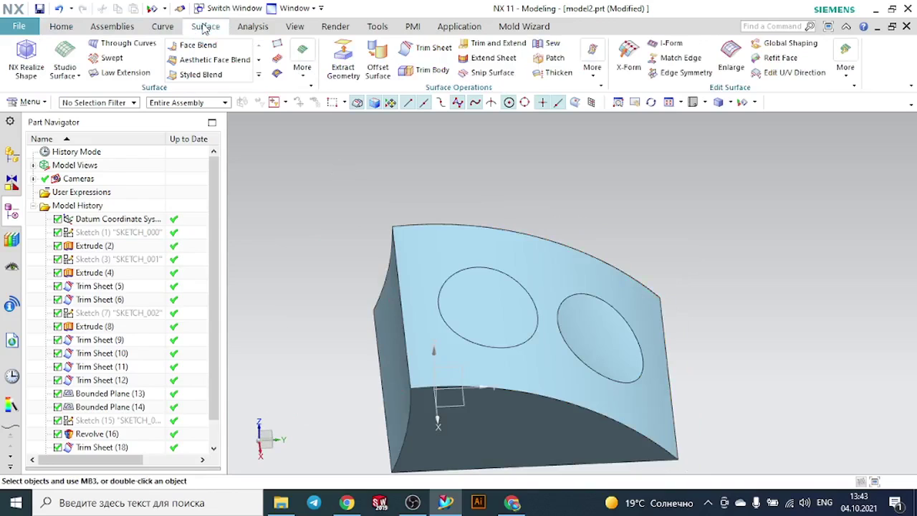
pyautogui.click(549, 46)
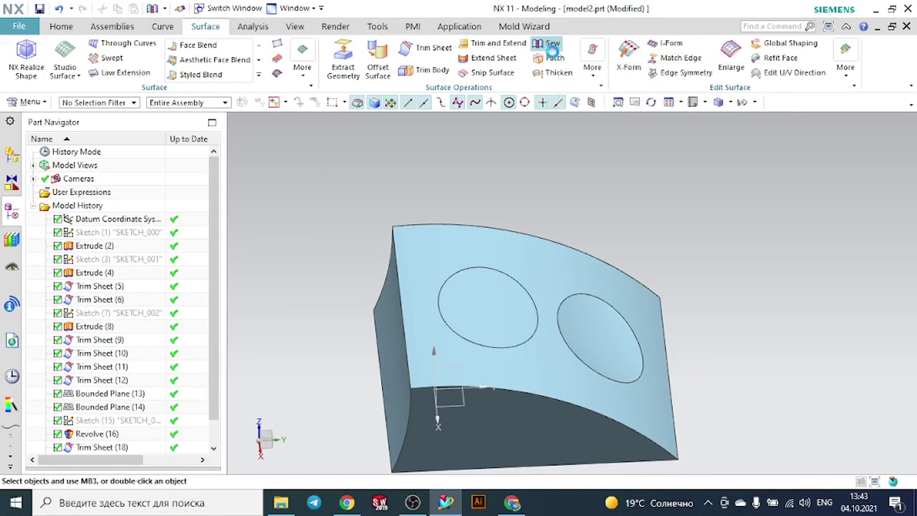
pyautogui.click(420, 255)
pyautogui.click(600, 308)
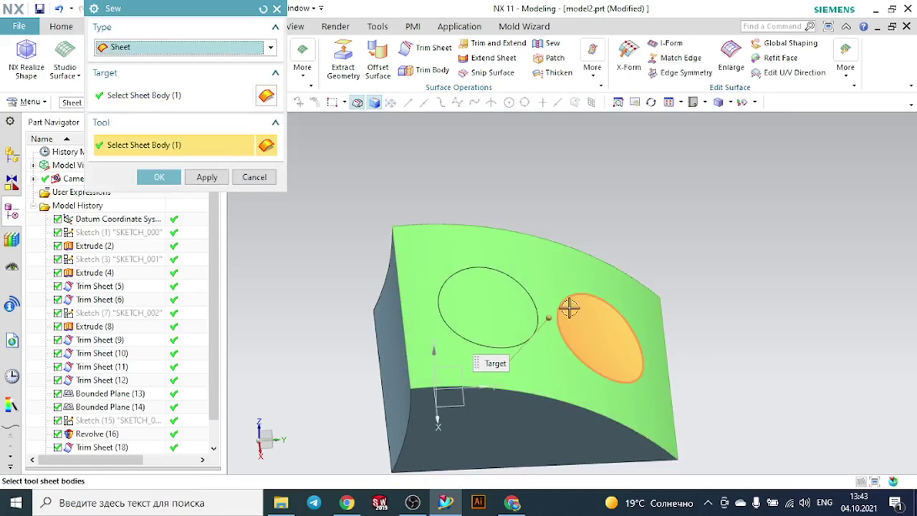
pyautogui.click(382, 304)
pyautogui.click(493, 423)
pyautogui.moveTo(715, 230); pyautogui.dragTo(559, 278, button='middle')
pyautogui.click(559, 279)
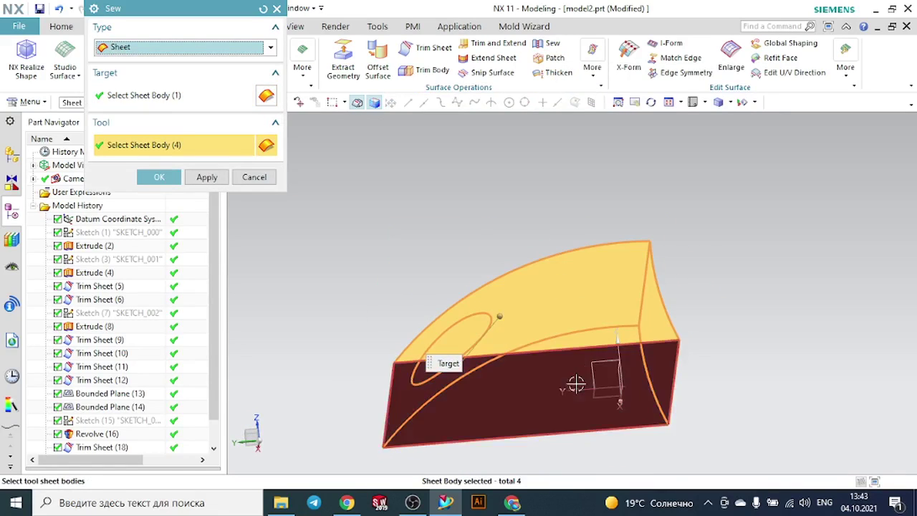
pyautogui.click(527, 361)
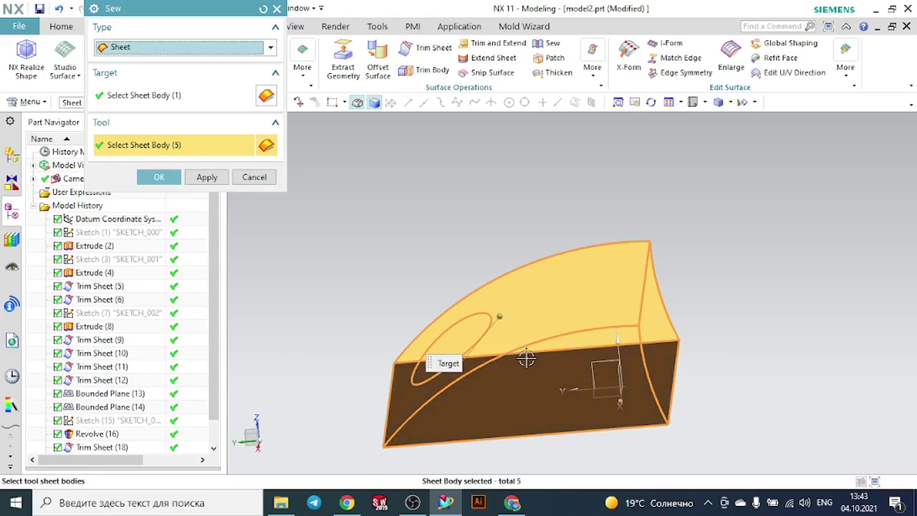
pyautogui.click(159, 177)
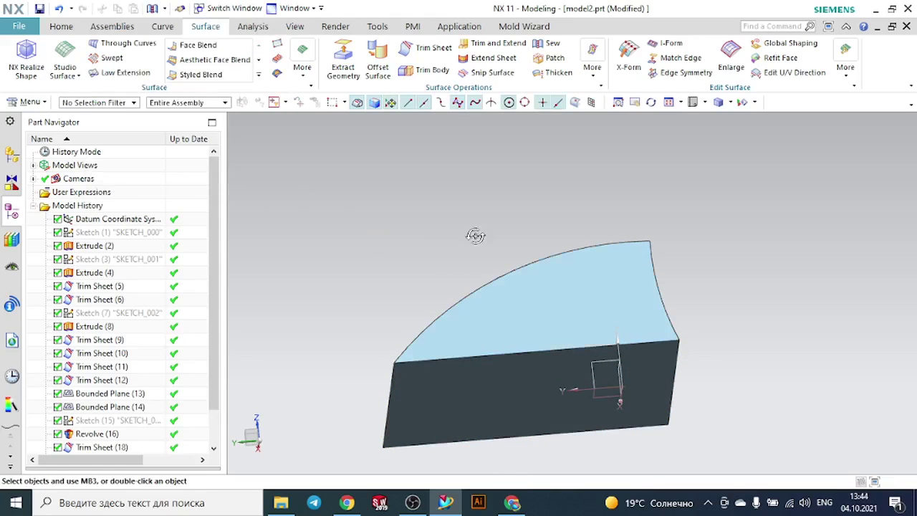
pyautogui.moveTo(474, 235); pyautogui.dragTo(583, 264, button='middle')
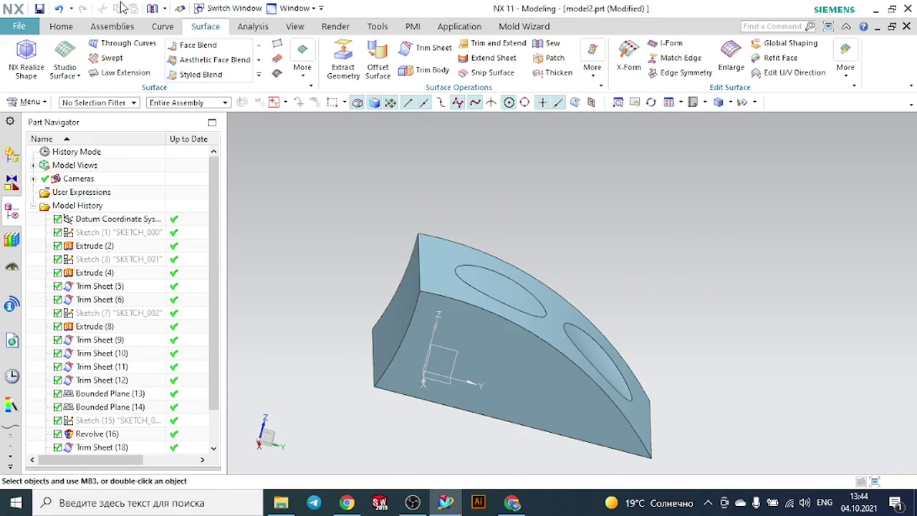
pyautogui.click(61, 25)
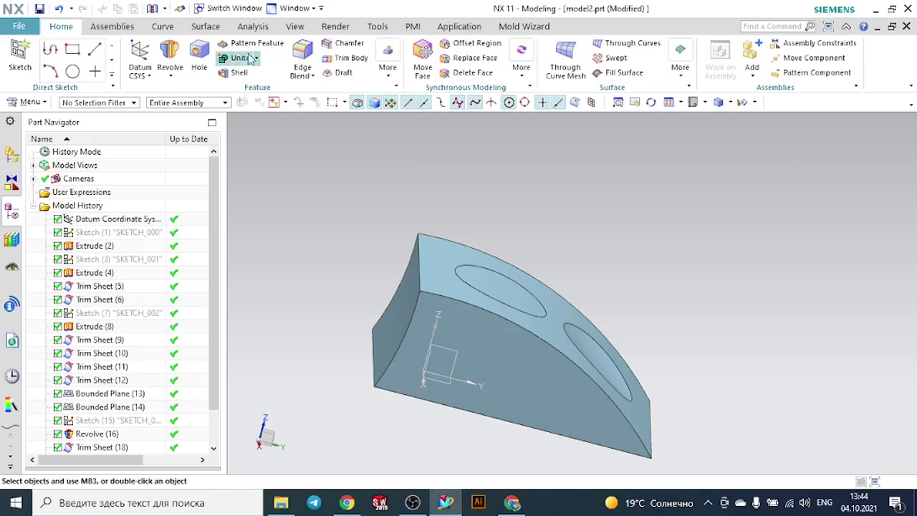
pyautogui.click(476, 306)
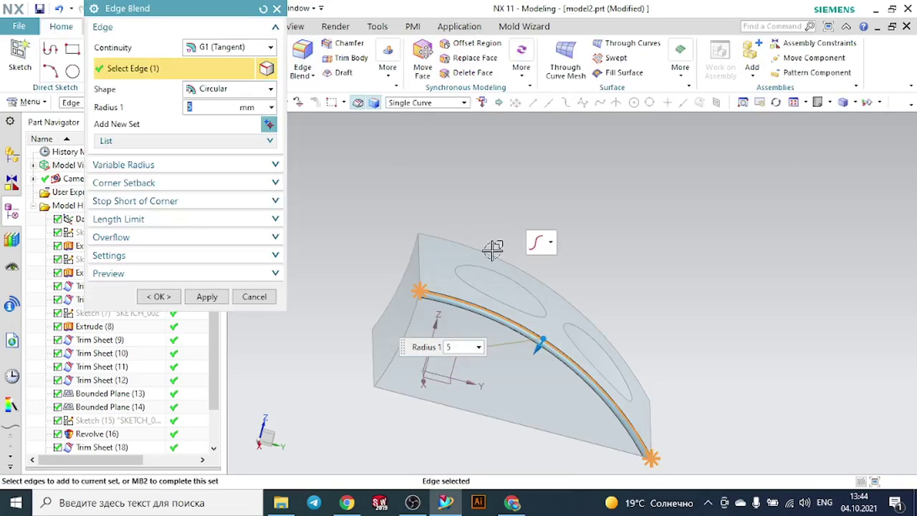
pyautogui.write('80')
pyautogui.moveTo(552, 314); pyautogui.dragTo(542, 330)
pyautogui.click(442, 233)
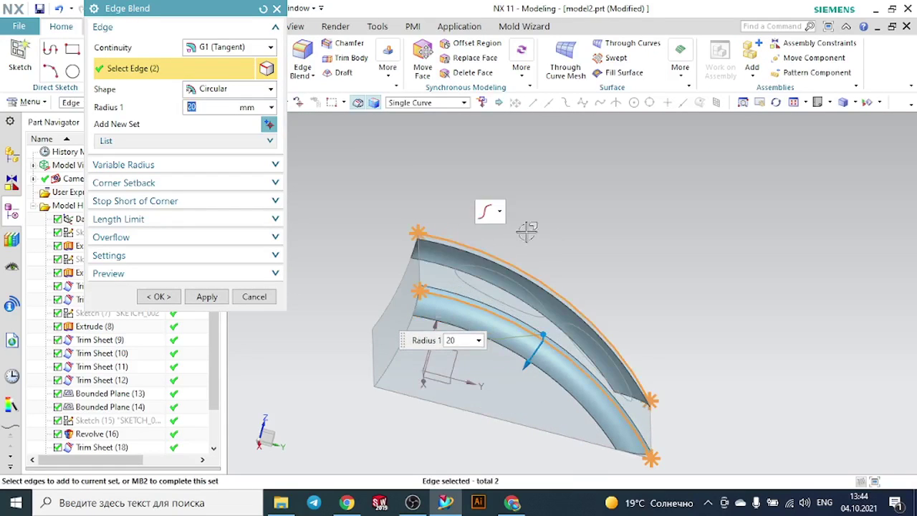
pyautogui.moveTo(616, 223); pyautogui.dragTo(598, 242, button='middle')
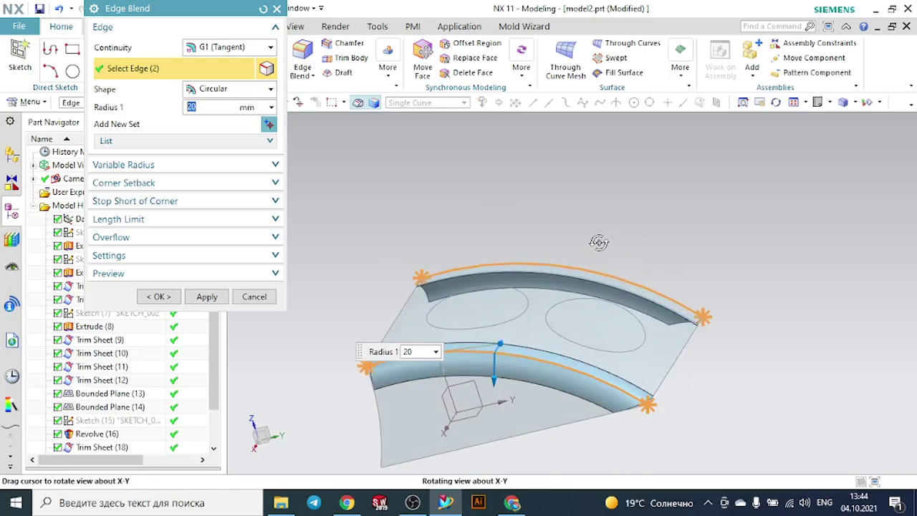
pyautogui.click(686, 344)
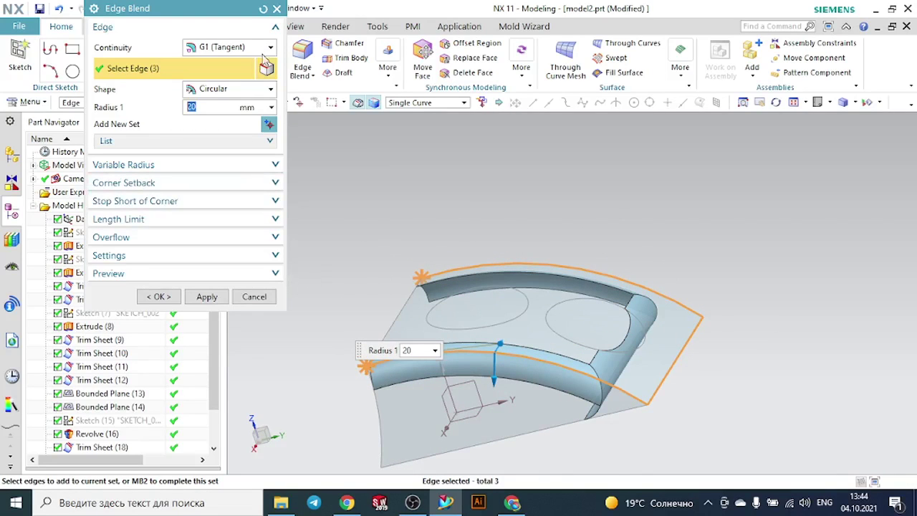
pyautogui.click(264, 9)
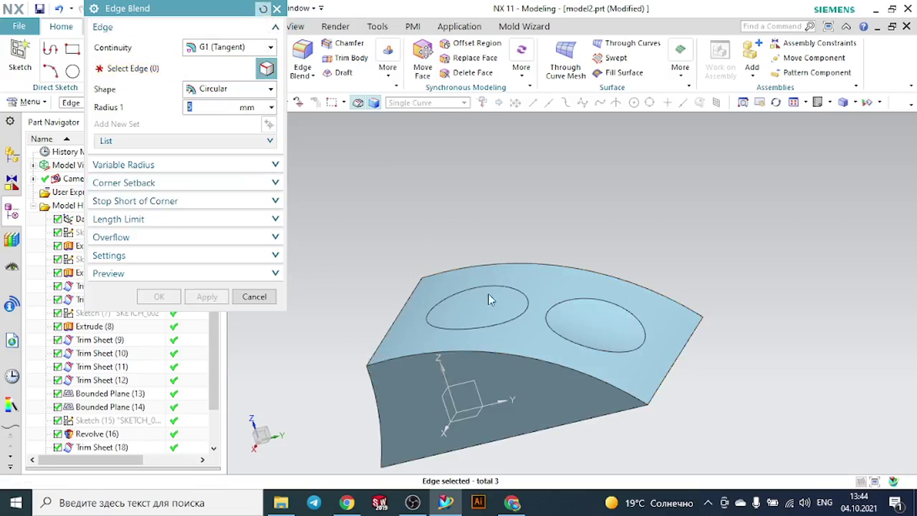
# Blend the two long arched edges of the top with a circular 20 mm radius.
pyautogui.click(484, 348)
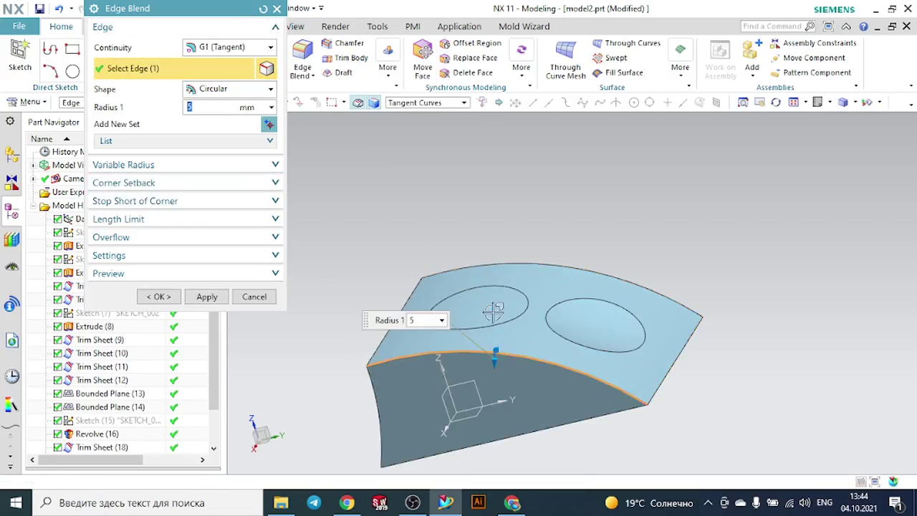
pyautogui.click(499, 266)
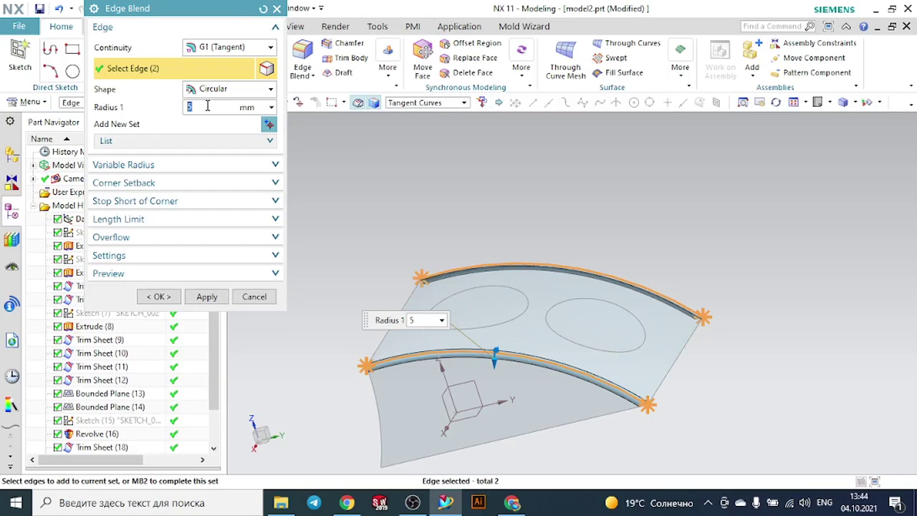
pyautogui.write('20')
pyautogui.press('Return')
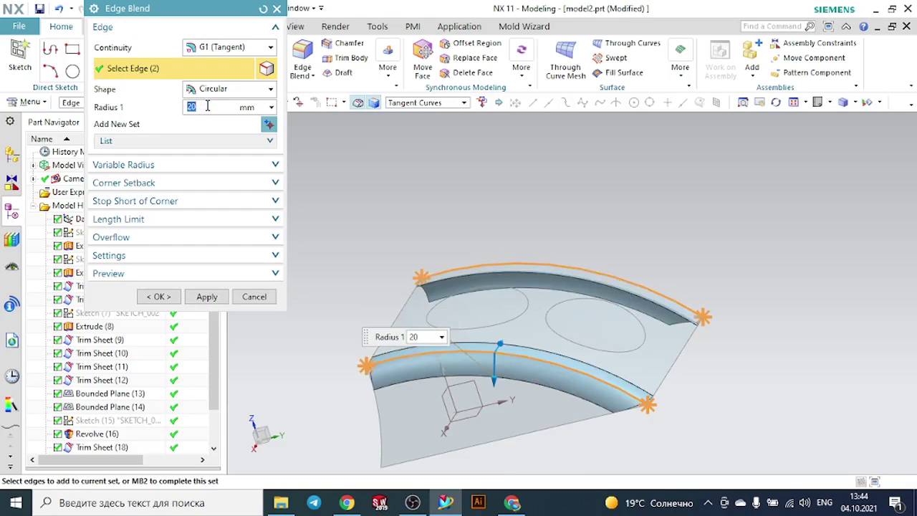
pyautogui.click(195, 297)
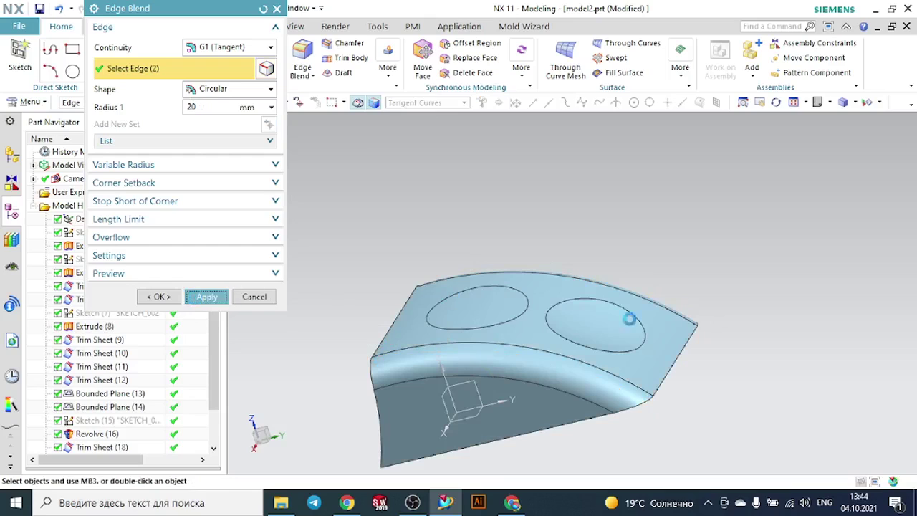
# Blend the tangent edge chain across the narrow end and along both bottom side edges with a 10 mm radius.
pyautogui.click(682, 343)
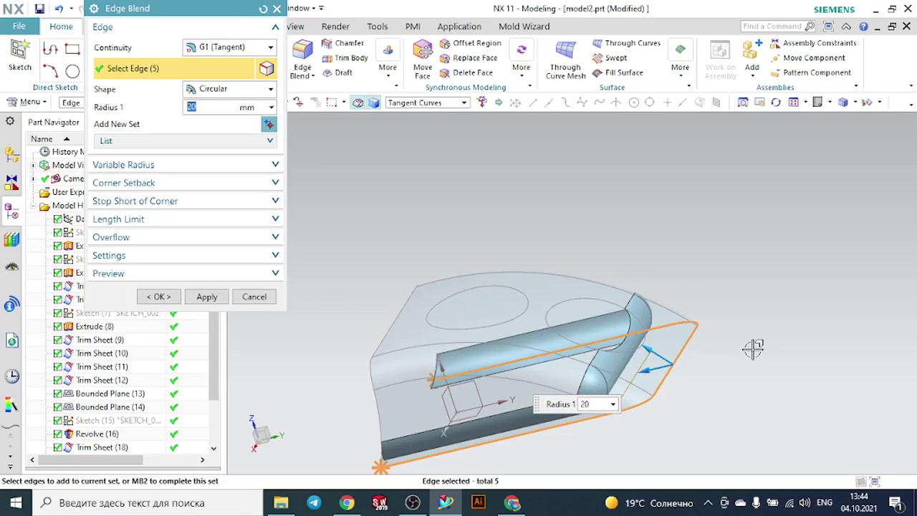
pyautogui.write('10')
pyautogui.press('Return')
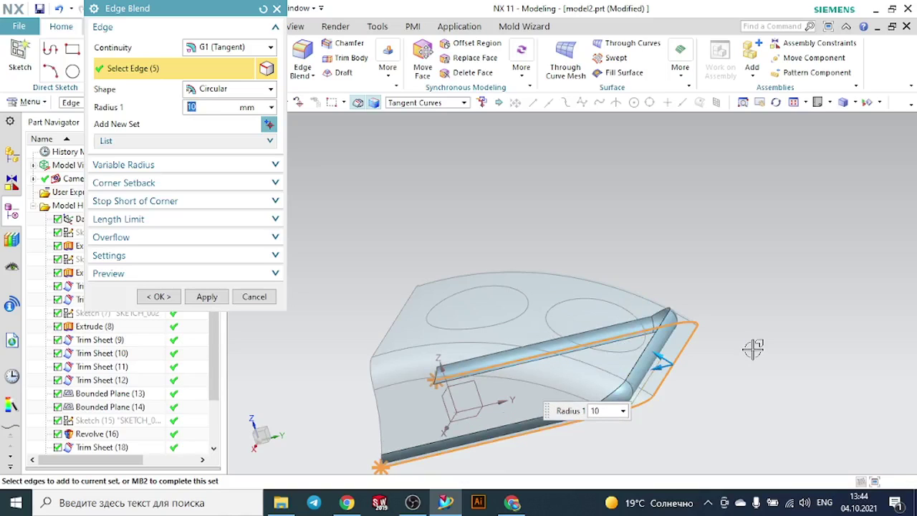
pyautogui.click(159, 296)
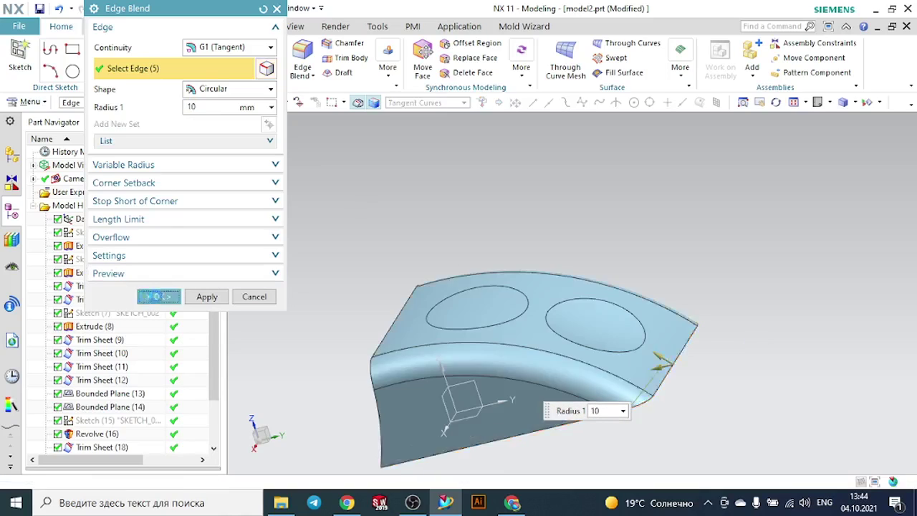
# Shell the body to a 2 mm wall thickness, removing the large curved end face.
pyautogui.moveTo(399, 212); pyautogui.dragTo(424, 220, button='middle')
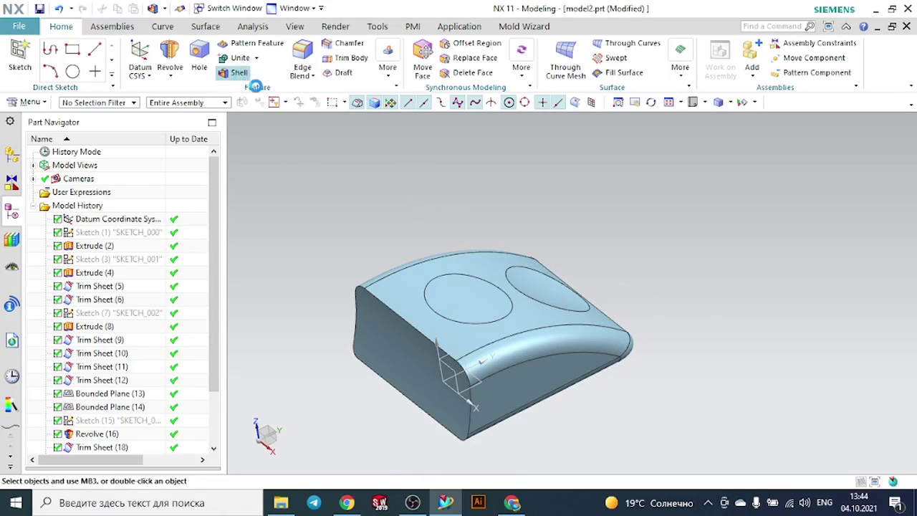
pyautogui.click(238, 72)
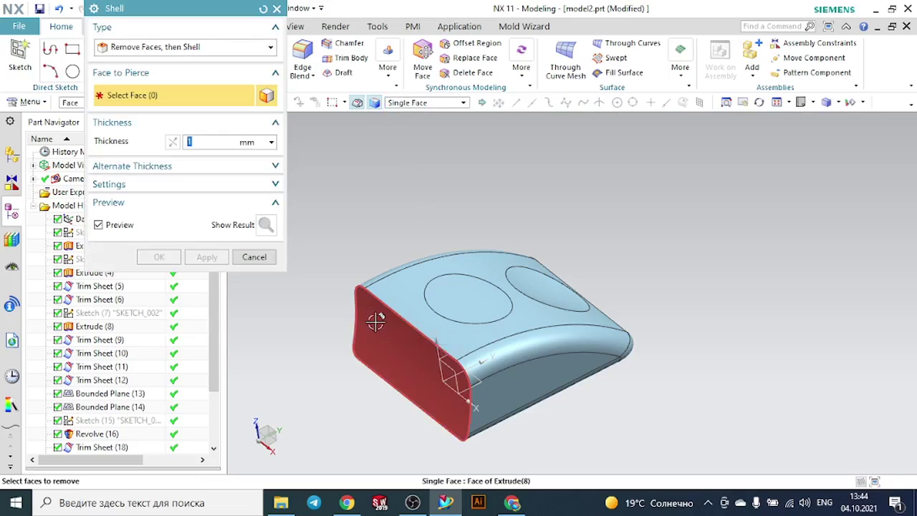
pyautogui.click(369, 318)
pyautogui.moveTo(317, 248); pyautogui.dragTo(362, 229, button='middle')
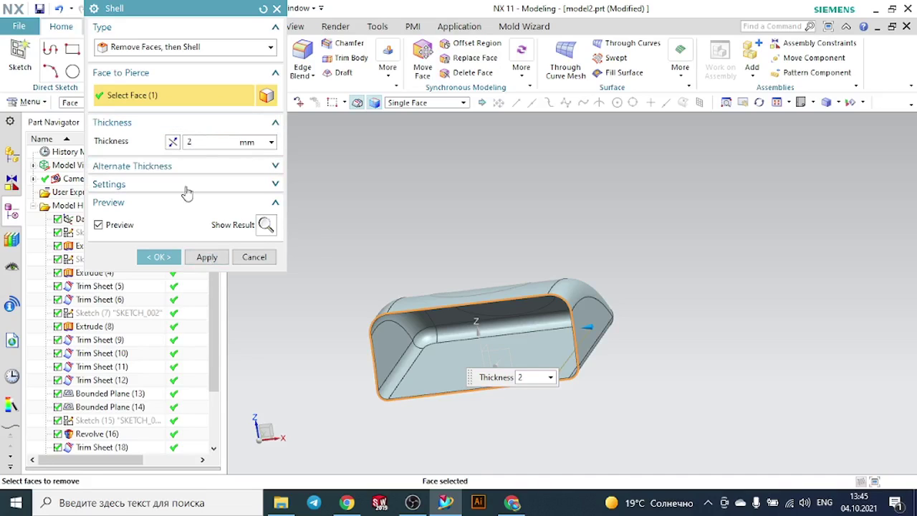
pyautogui.click(158, 256)
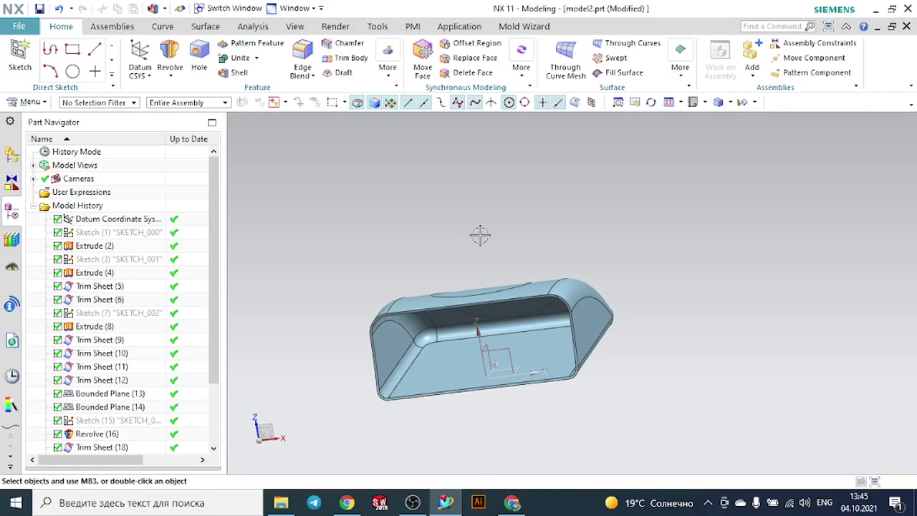
# Hide the datum coordinate system inside the shelled body.
pyautogui.moveTo(583, 249); pyautogui.dragTo(430, 414, button='middle')
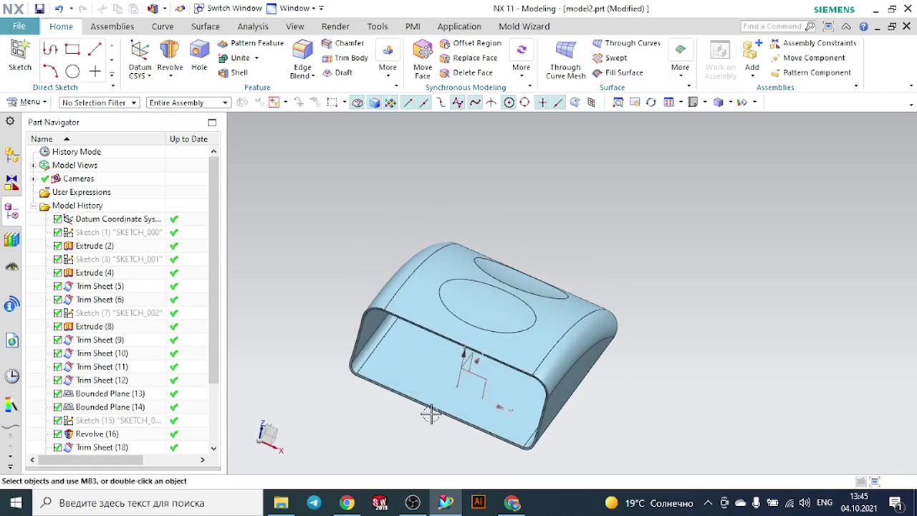
pyautogui.click(463, 389)
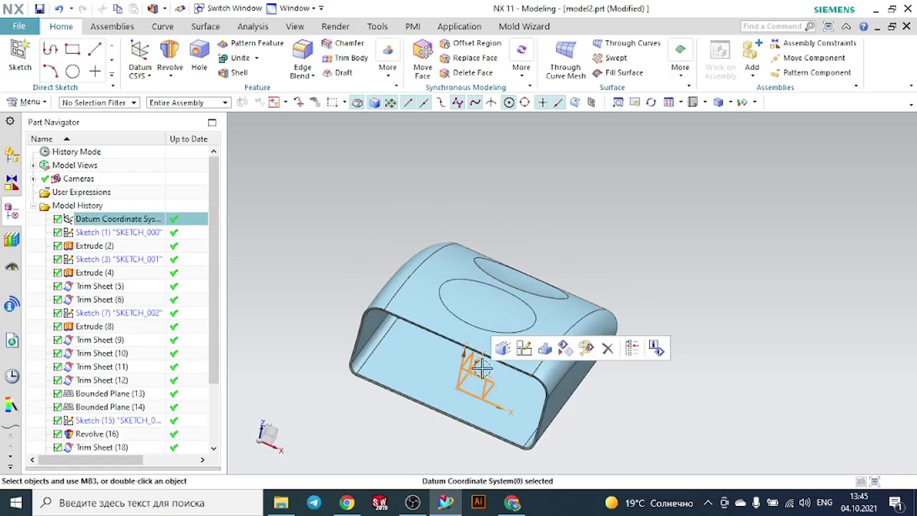
pyautogui.click(565, 348)
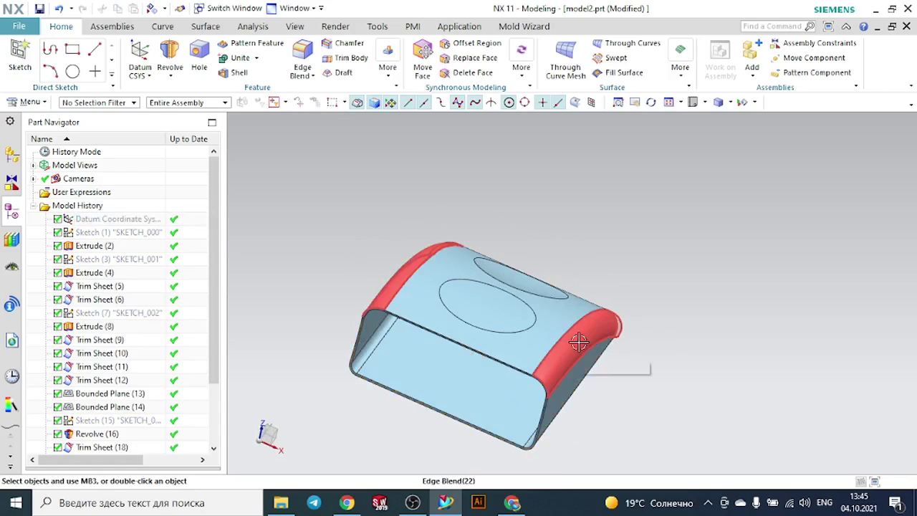
# Change the shelled body's display color to Deep Teal with Edit Object Display.
pyautogui.click(295, 26)
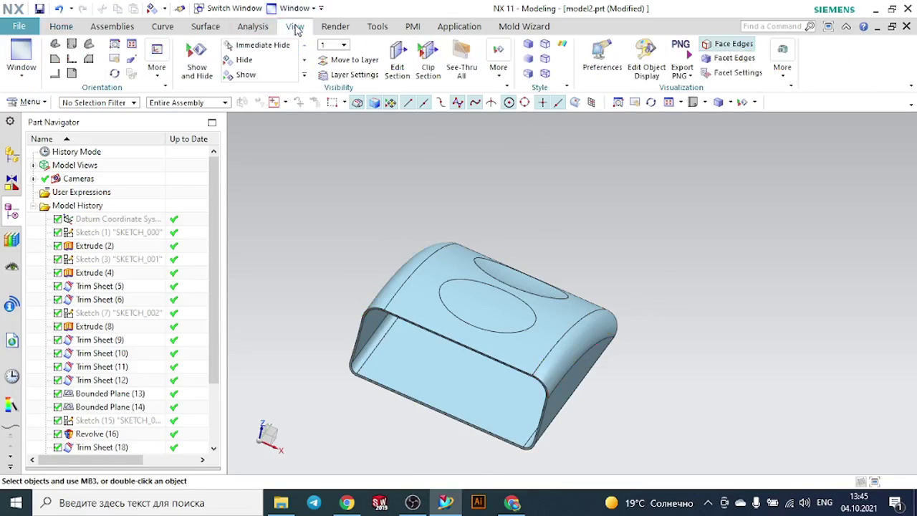
pyautogui.click(644, 57)
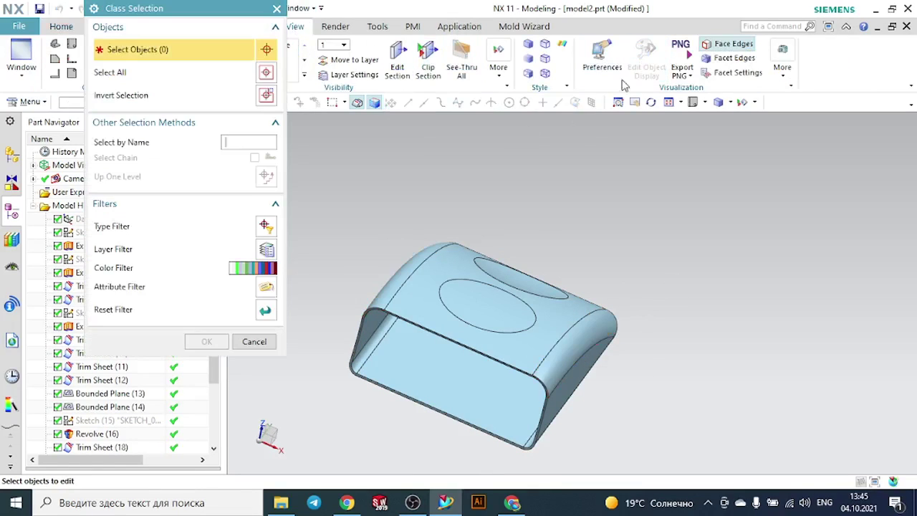
pyautogui.click(432, 252)
pyautogui.click(206, 342)
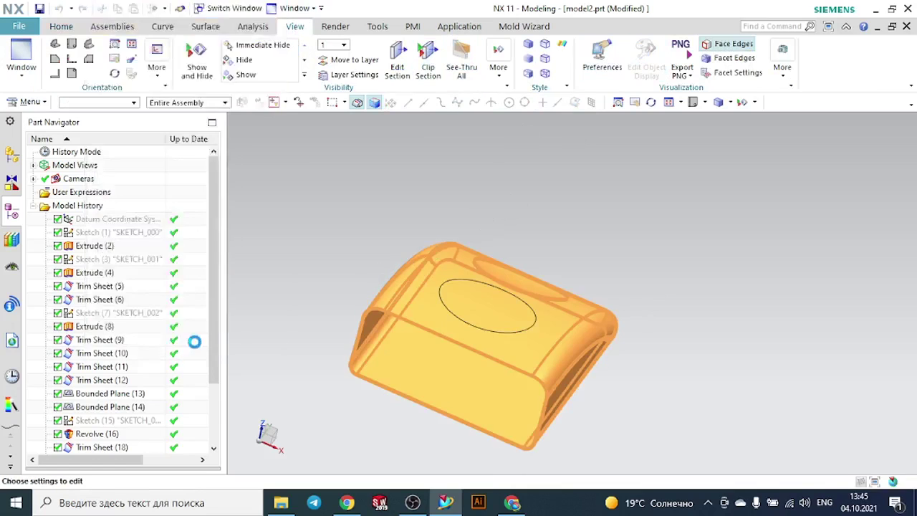
pyautogui.click(236, 87)
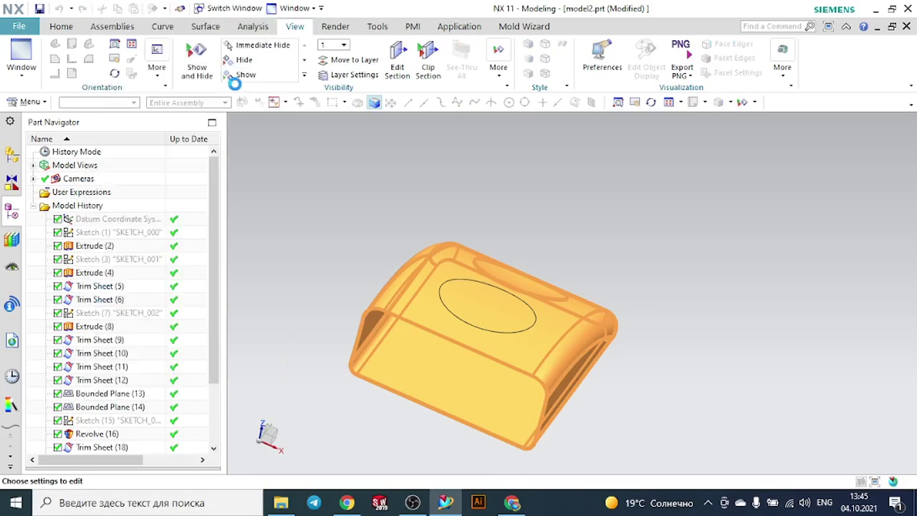
pyautogui.click(130, 175)
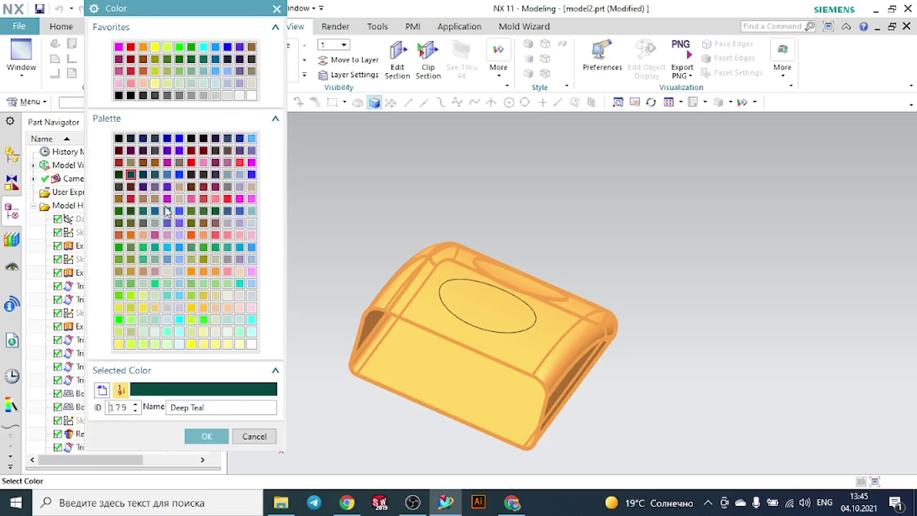
pyautogui.click(207, 436)
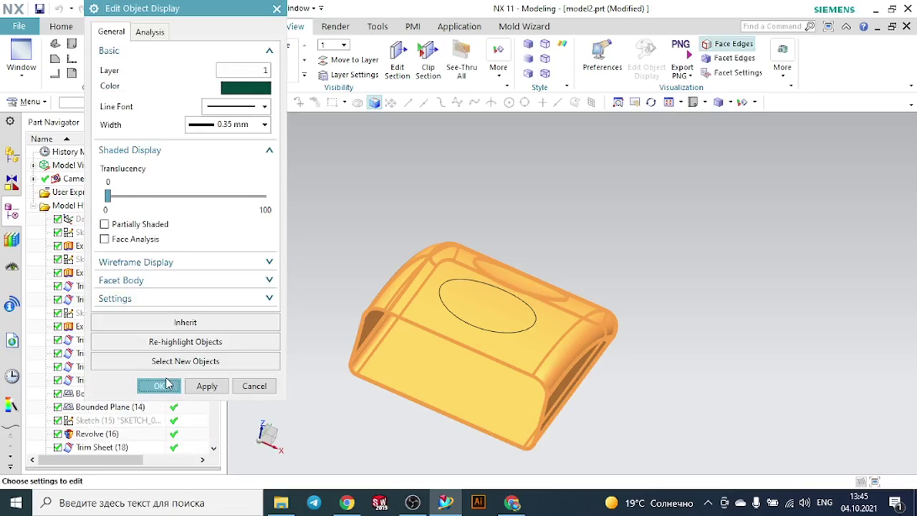
pyautogui.click(159, 386)
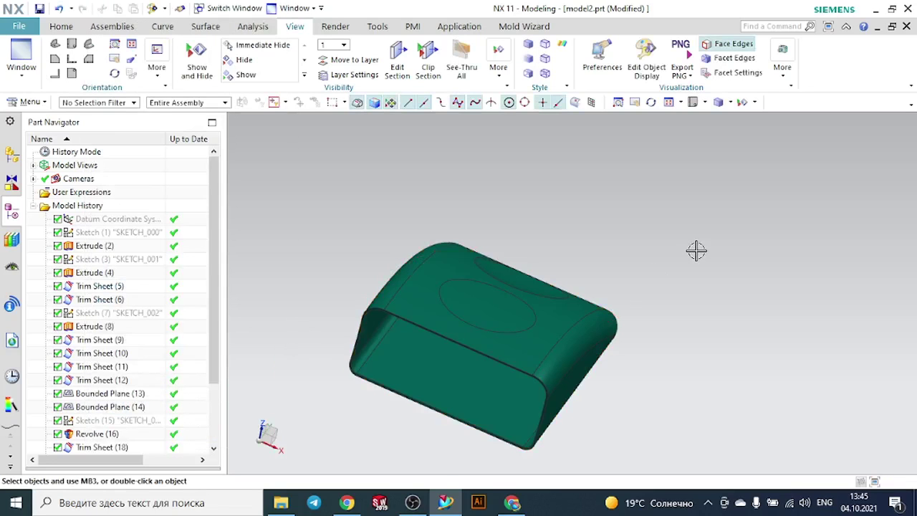
pyautogui.moveTo(696, 250); pyautogui.dragTo(661, 206, button='middle')
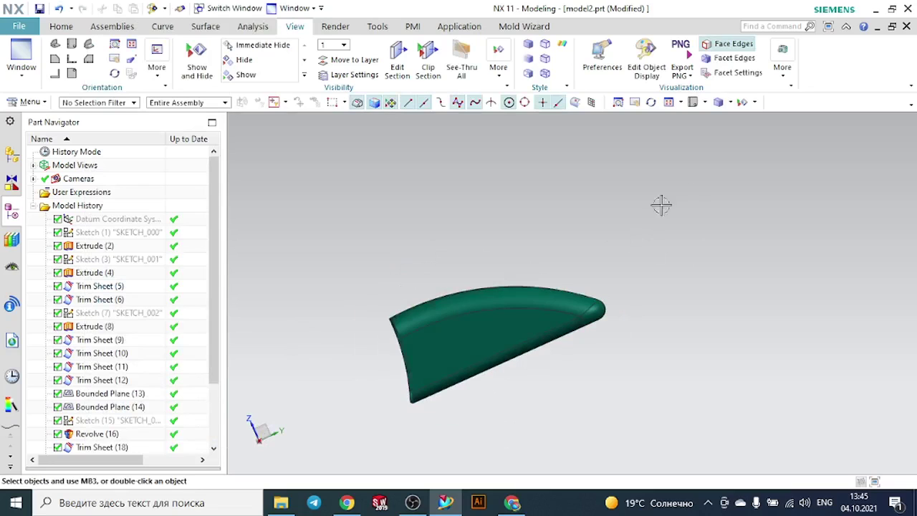
# Orient the view to trimetric and examine the shelled body's side wall, narrow end blends and dished top recesses.
pyautogui.click(705, 102)
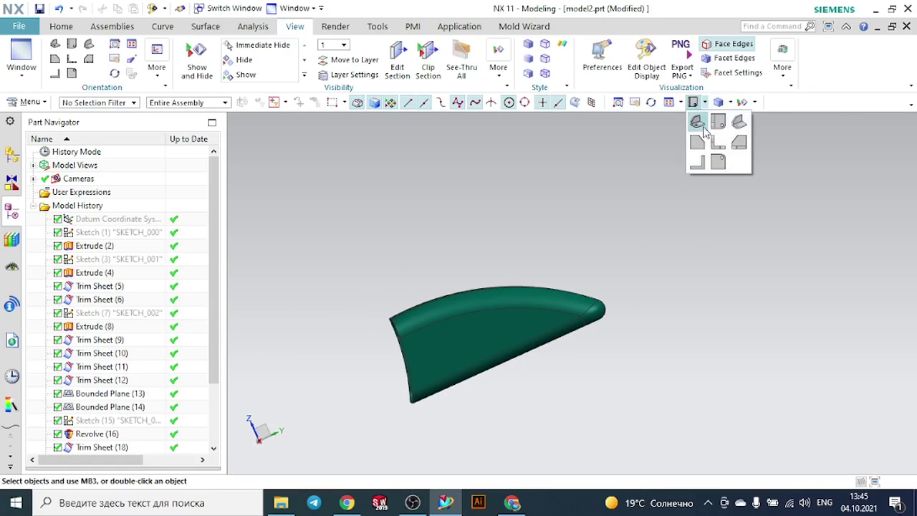
pyautogui.click(699, 124)
pyautogui.moveTo(753, 176); pyautogui.dragTo(614, 210, button='middle')
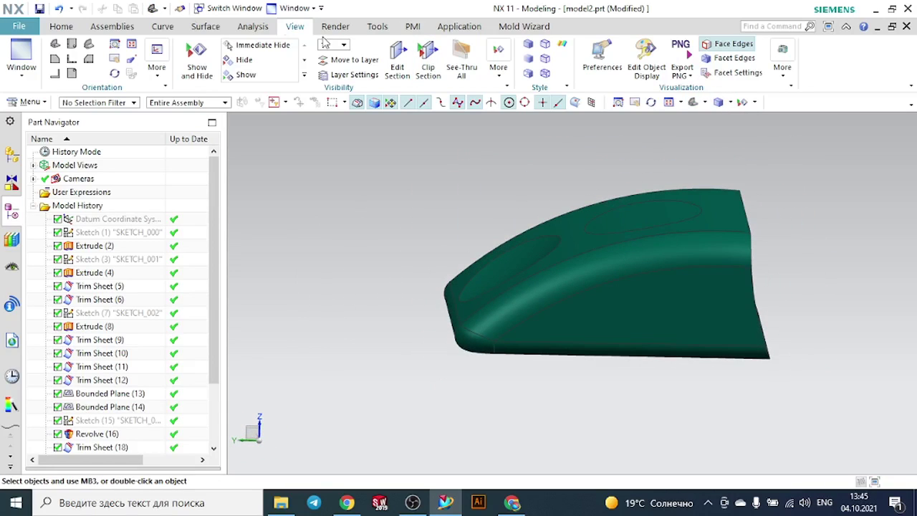
pyautogui.click(61, 26)
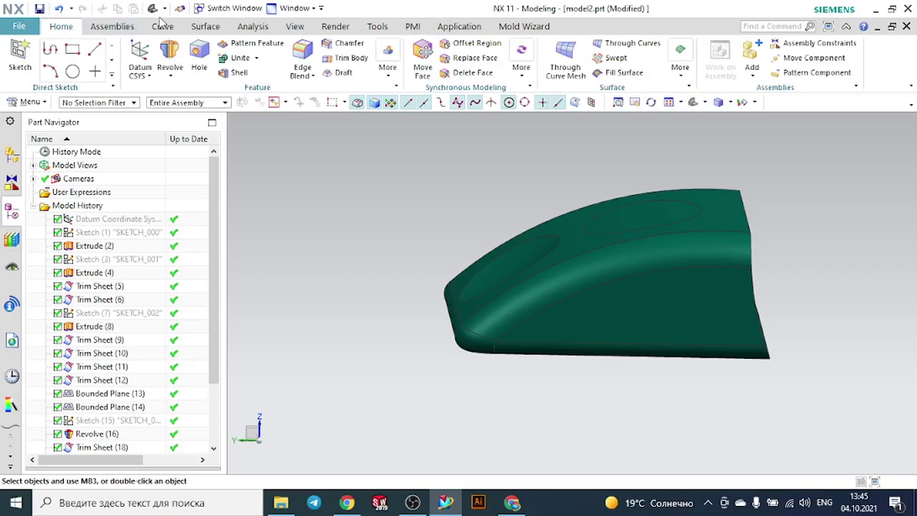
pyautogui.click(206, 27)
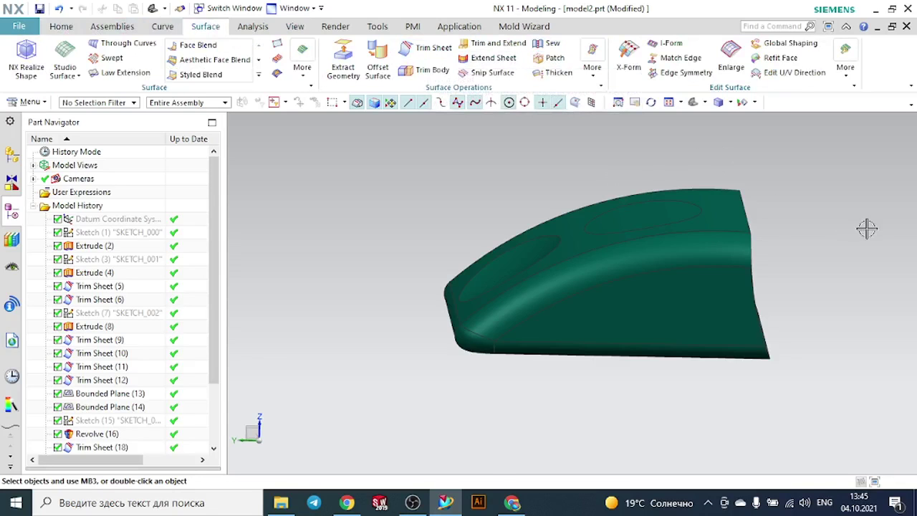
pyautogui.moveTo(867, 228); pyautogui.dragTo(690, 289, button='middle')
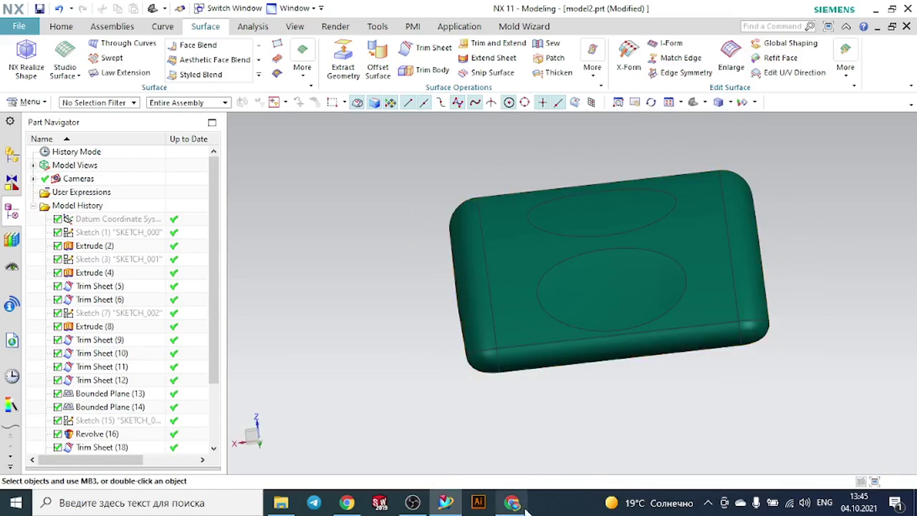
# Switch to the Google Meet call in Chrome and admit the participant waiting to join.
pyautogui.moveTo(512, 502)
pyautogui.click(490, 451)
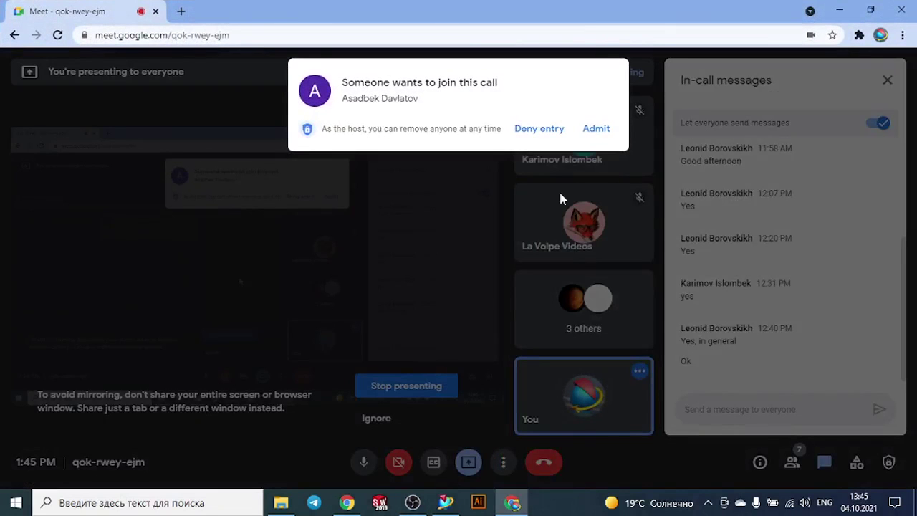
pyautogui.click(596, 129)
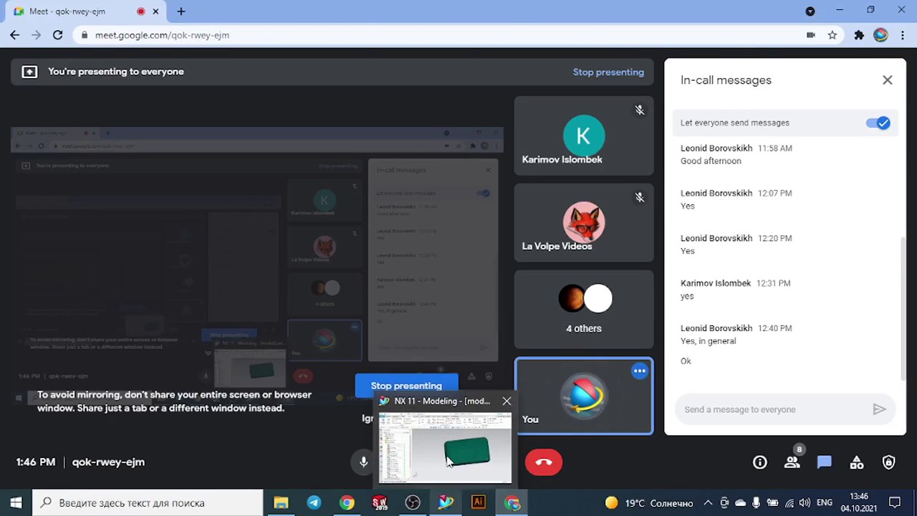
# Return to NX and examine the shelled body's open end, hollow interior and outer side in model2.
pyautogui.click(446, 452)
pyautogui.moveTo(486, 240); pyautogui.dragTo(548, 245, button='middle')
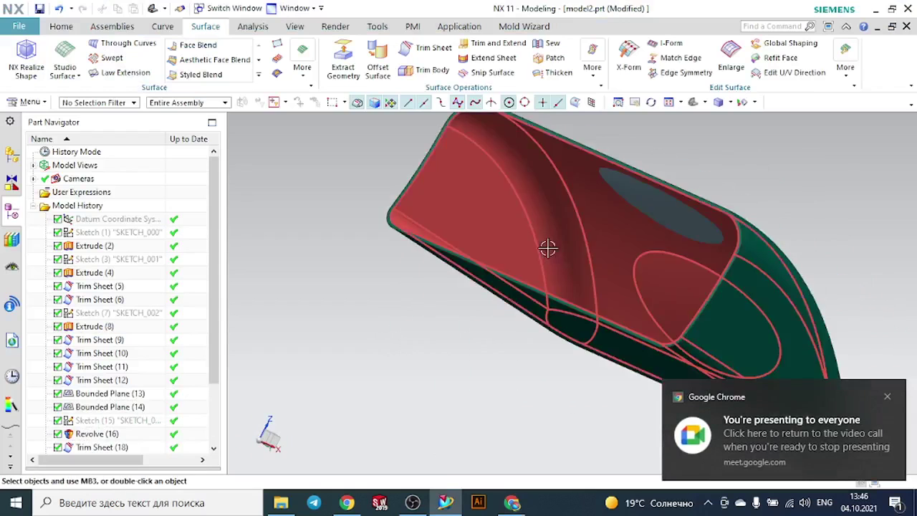
pyautogui.click(693, 104)
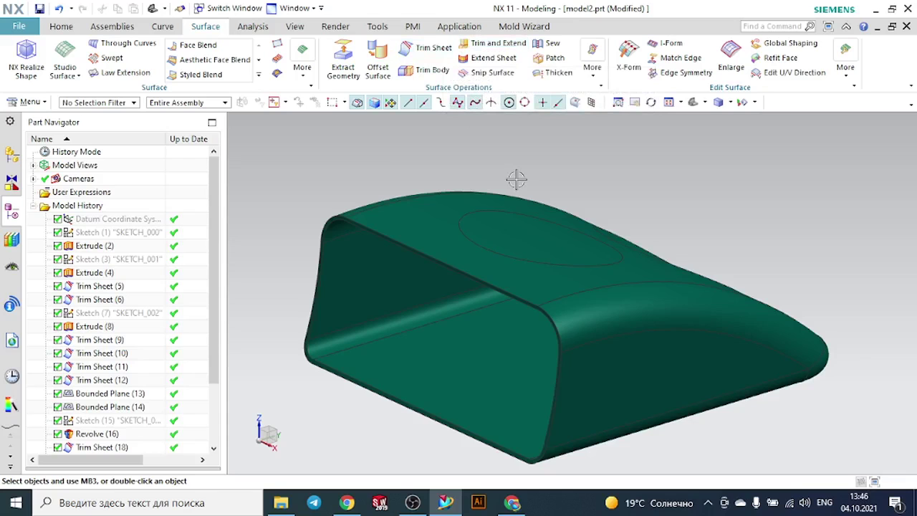
pyautogui.moveTo(516, 179); pyautogui.dragTo(489, 184, button='middle')
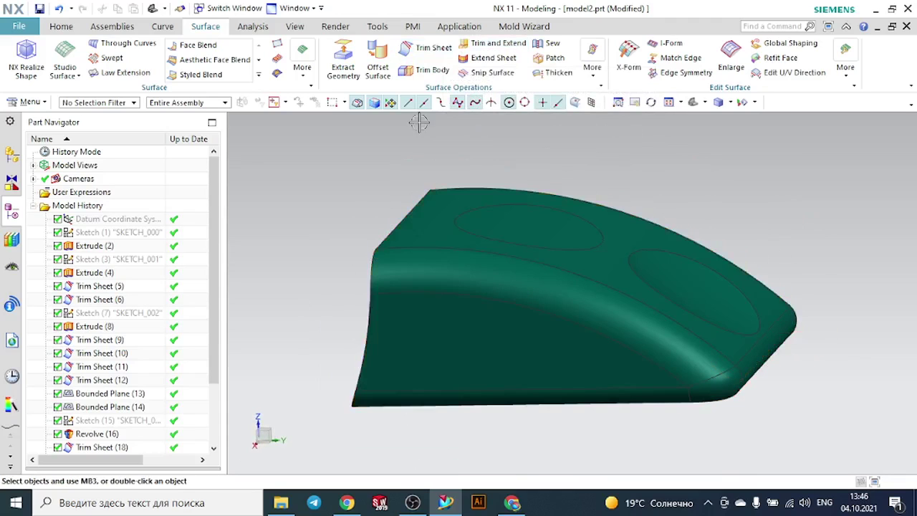
# Switch to the mouse.prt part and examine the mouse body and its scroll wheel from the side.
pyautogui.click(225, 9)
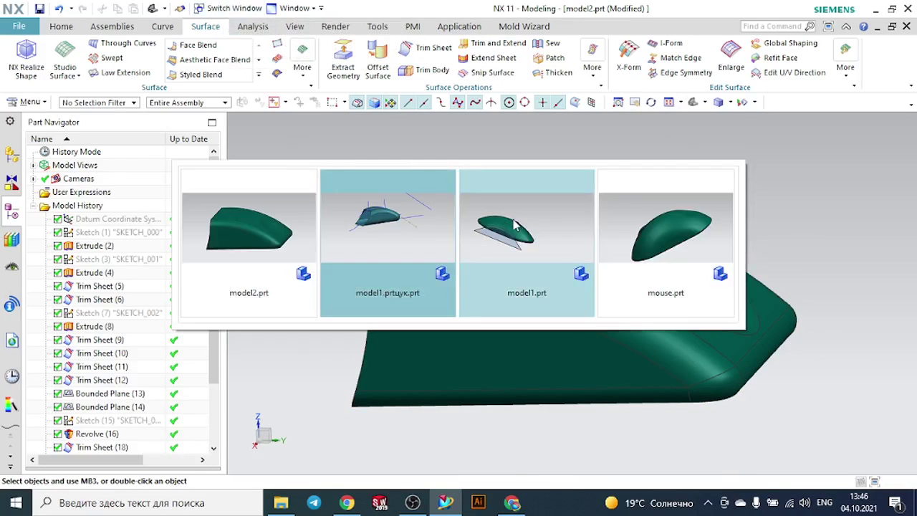
pyautogui.click(616, 227)
pyautogui.moveTo(657, 224); pyautogui.dragTo(684, 178, button='middle')
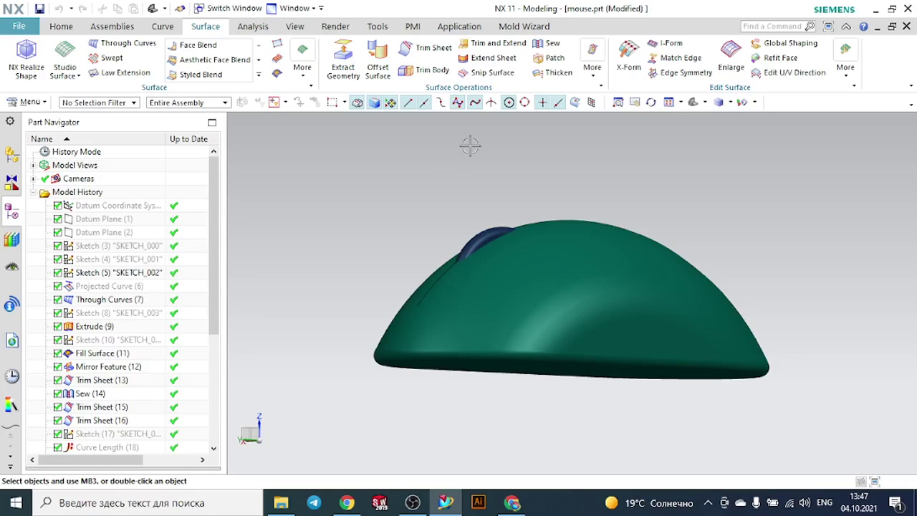
# Switch to the Google Meet call, stop presenting the screen, and bring up the OBS window.
pyautogui.moveTo(512, 502)
pyautogui.click(500, 456)
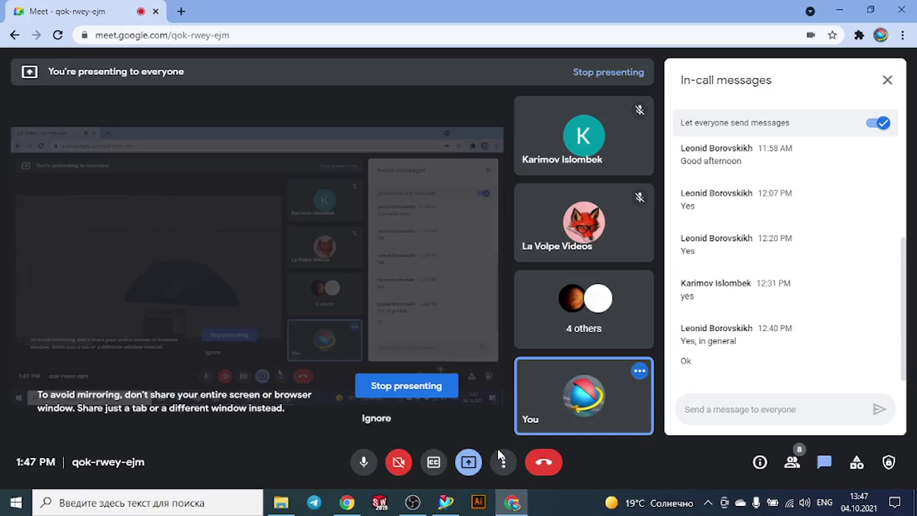
pyautogui.click(468, 462)
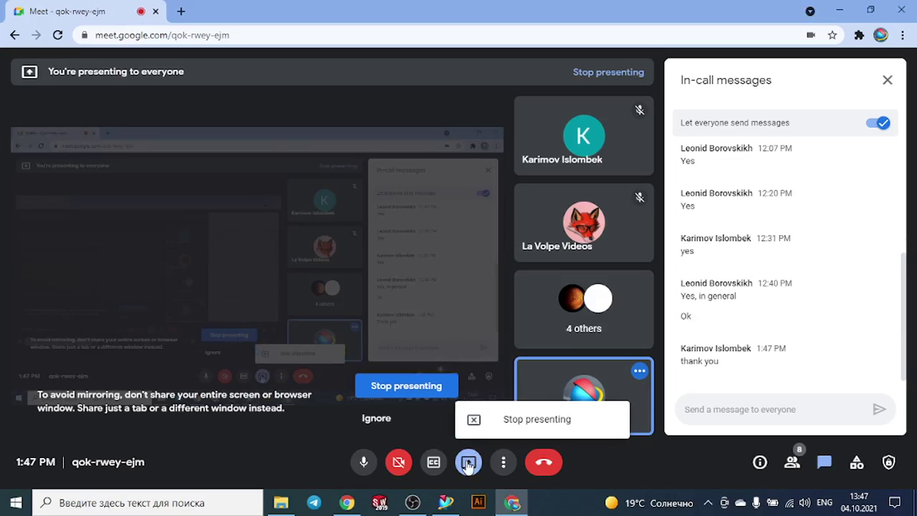
pyautogui.click(492, 422)
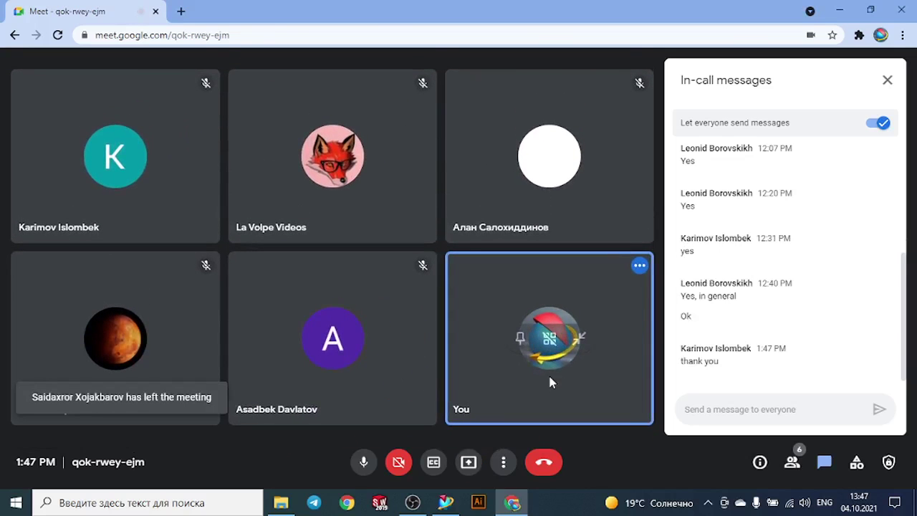
pyautogui.click(411, 499)
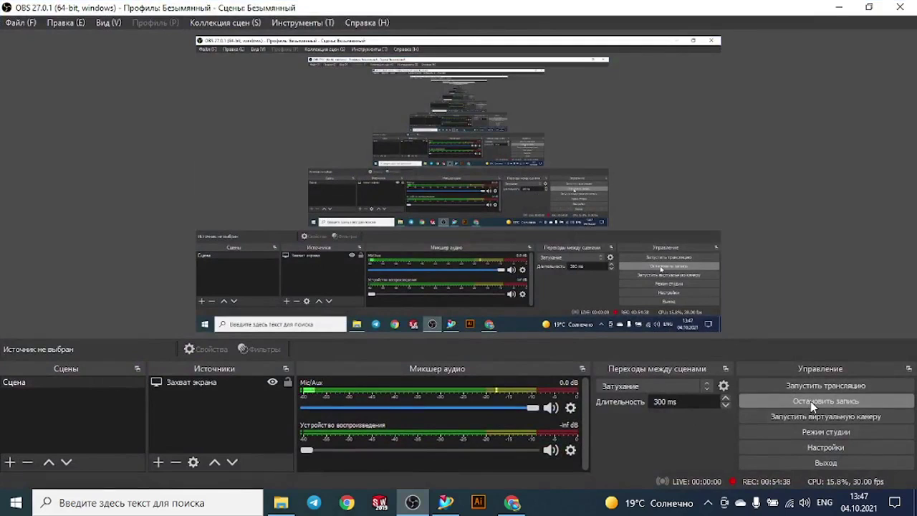